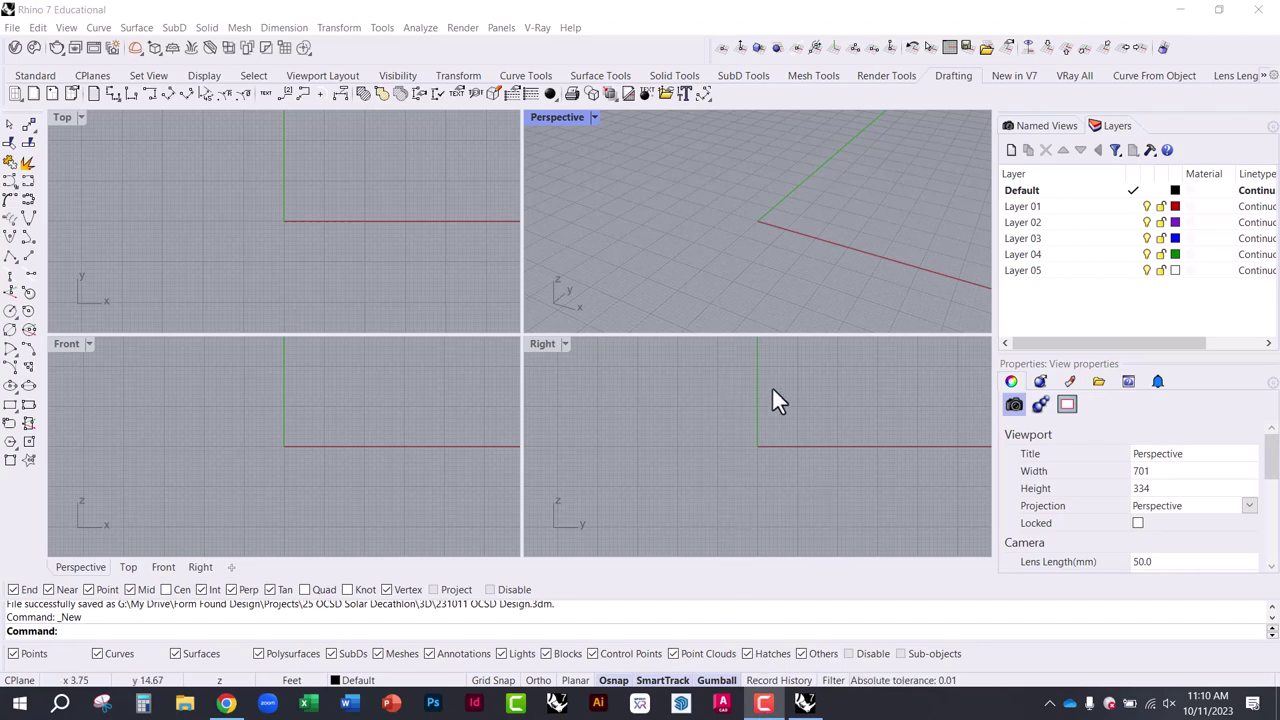
Switch to Chrome and skim the Grasshopper Primer's About page, including its Grasshopper overview section
{"action": "left_click", "coordinate": [725, 240]}
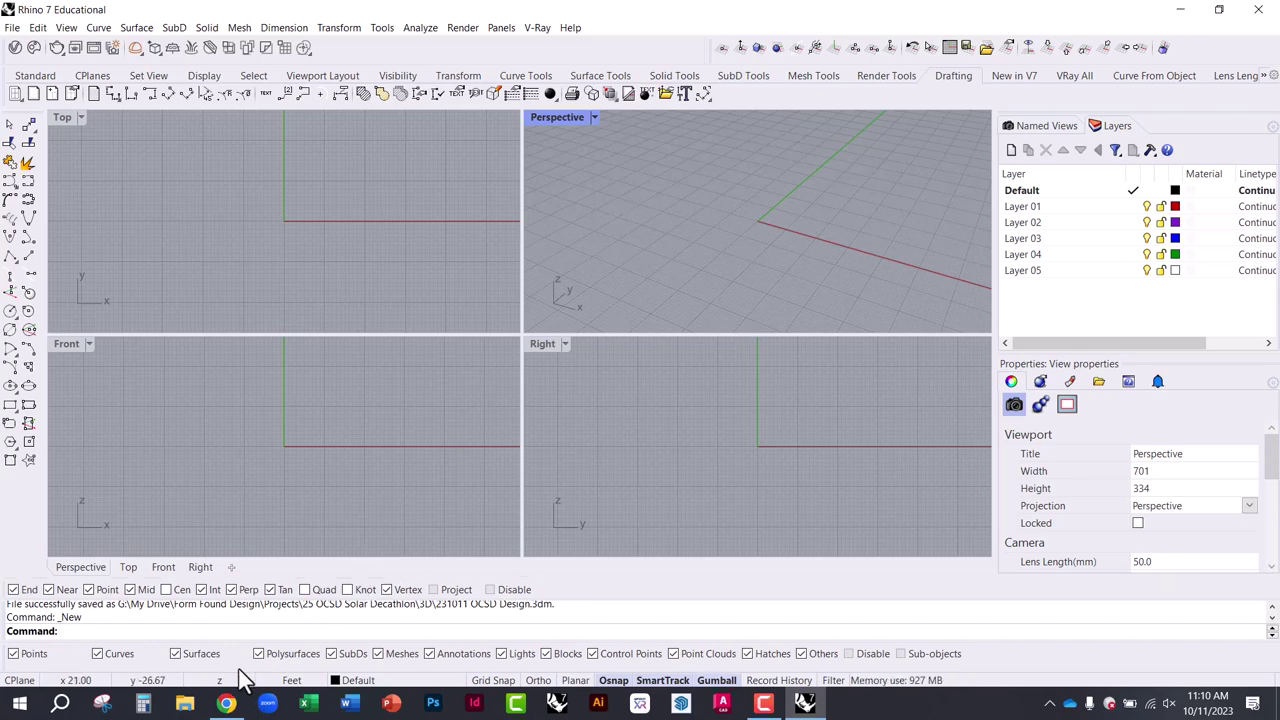
{"action": "left_click", "coordinate": [226, 703]}
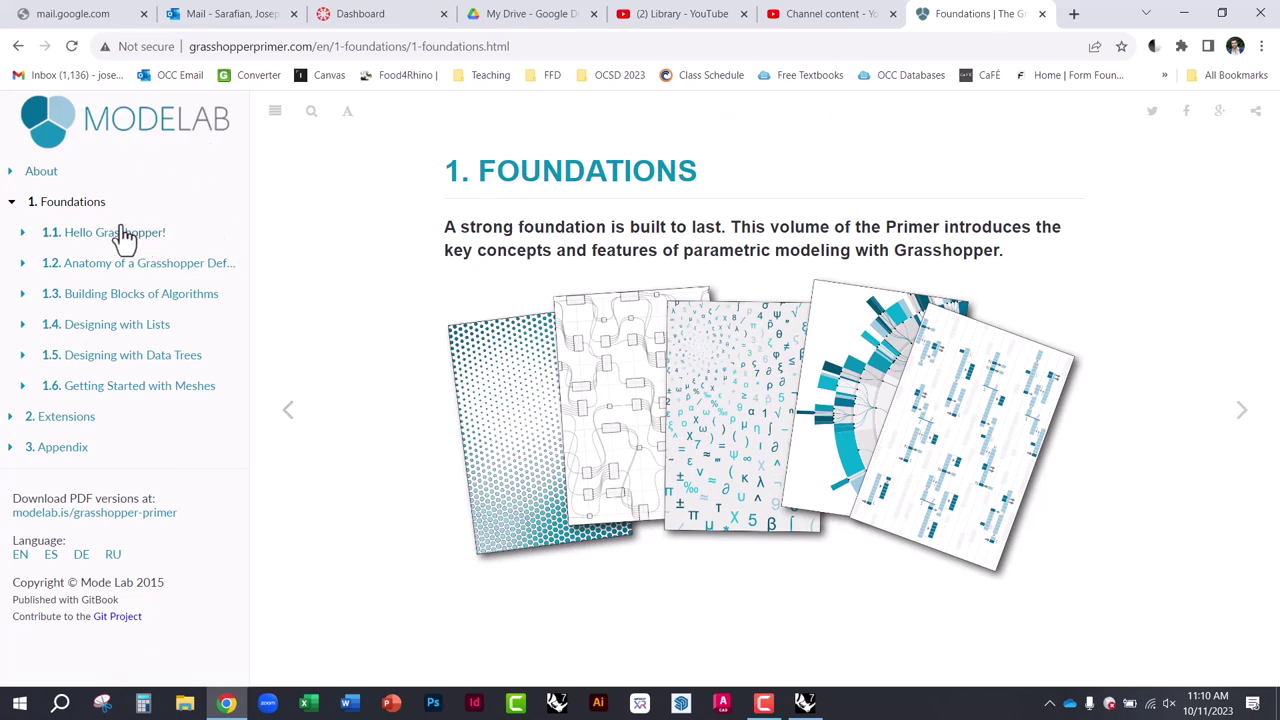
{"action": "left_click", "coordinate": [42, 172]}
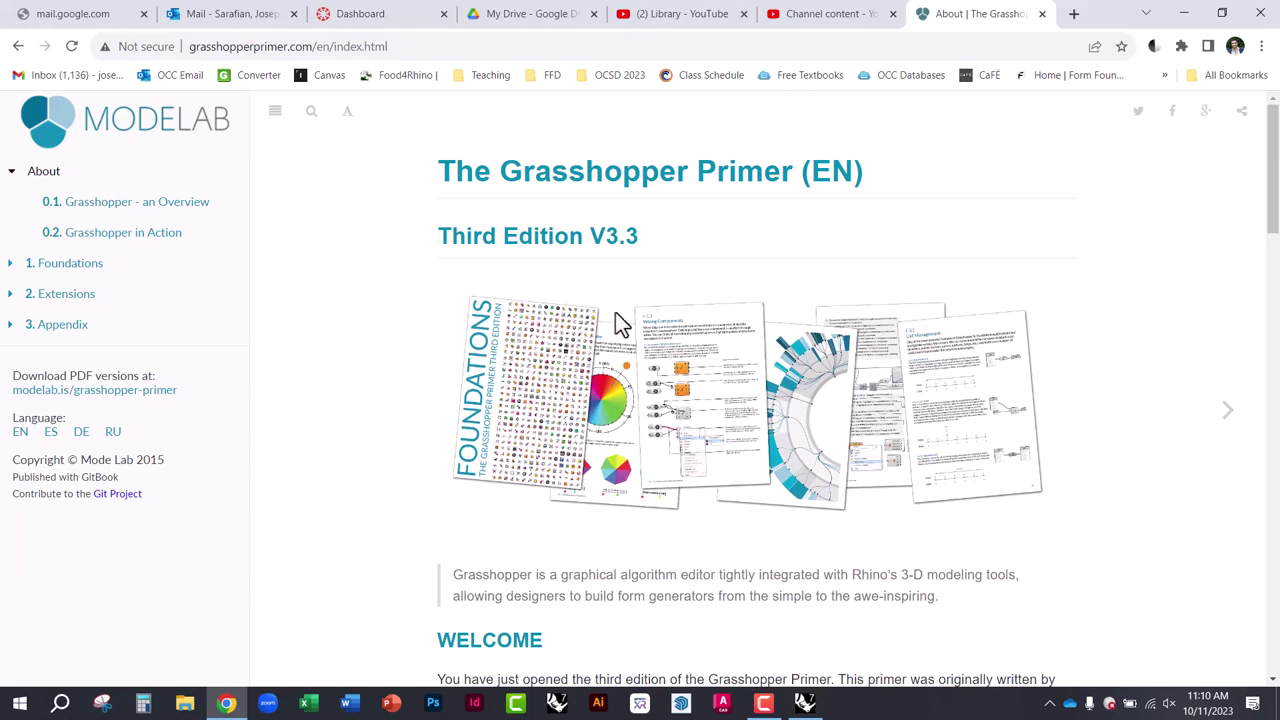
{"action": "scroll", "coordinate": [667, 423], "scroll_direction": "down", "scroll_amount": 3}
{"action": "scroll", "coordinate": [667, 423], "scroll_direction": "up", "scroll_amount": 3}
{"action": "scroll", "coordinate": [797, 467], "scroll_direction": "down", "scroll_amount": 3}
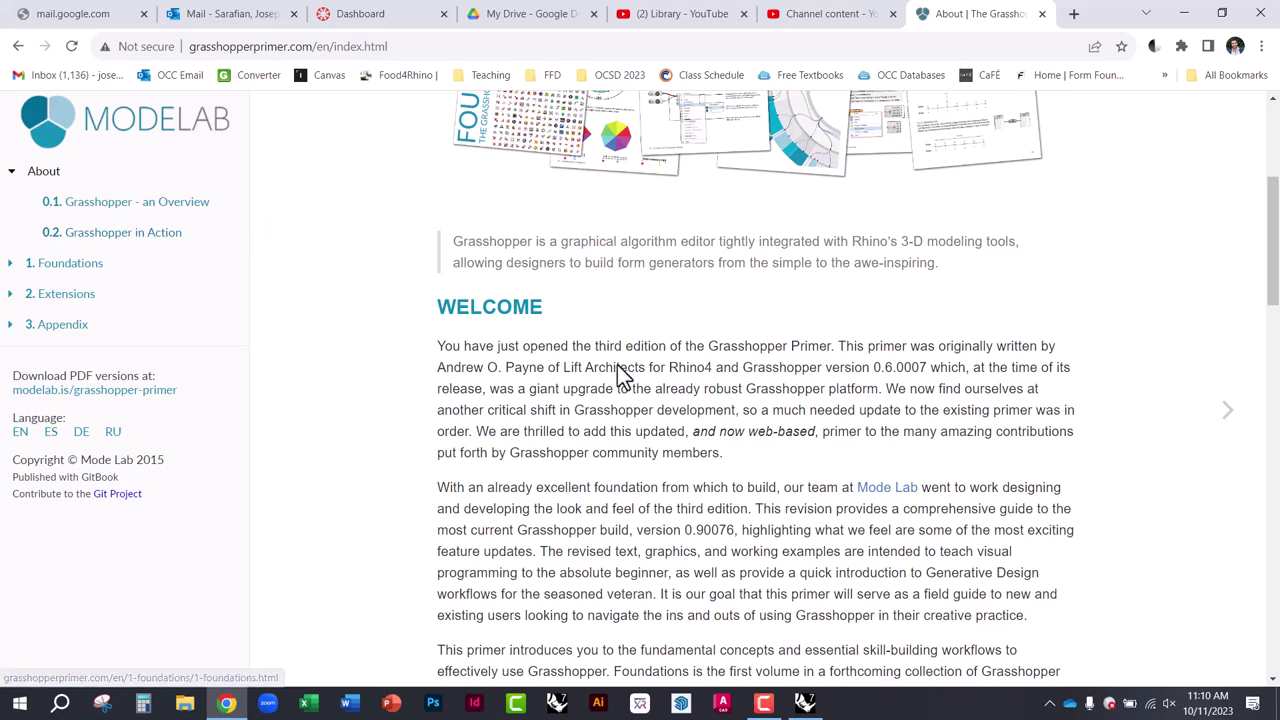
{"action": "scroll", "coordinate": [642, 414], "scroll_direction": "down", "scroll_amount": 3}
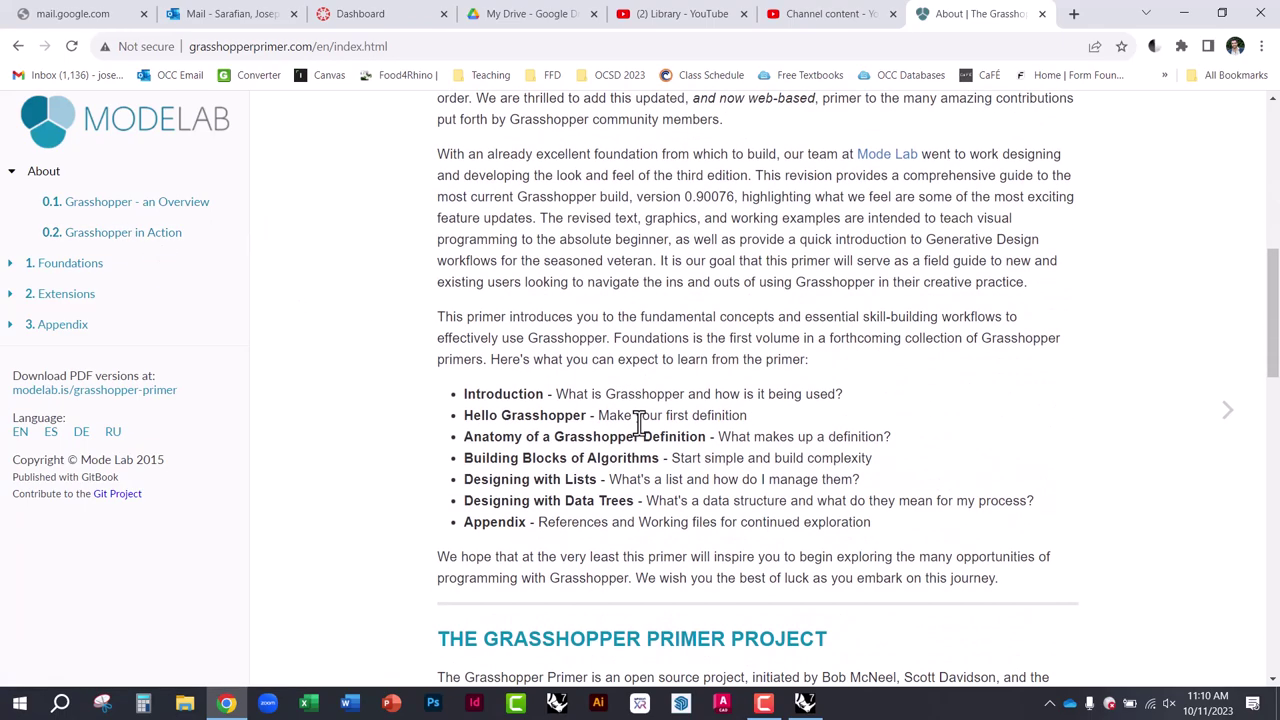
{"action": "scroll", "coordinate": [512, 395], "scroll_direction": "down", "scroll_amount": 12}
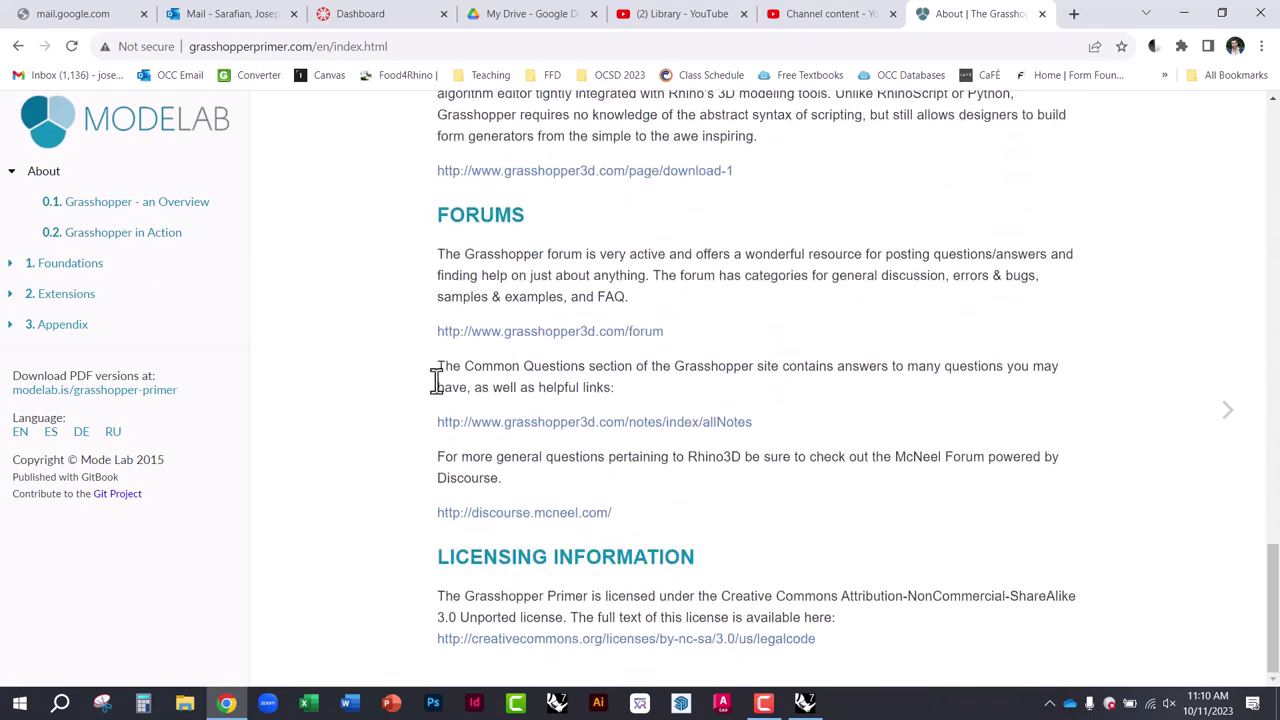
{"action": "left_click", "coordinate": [106, 204]}
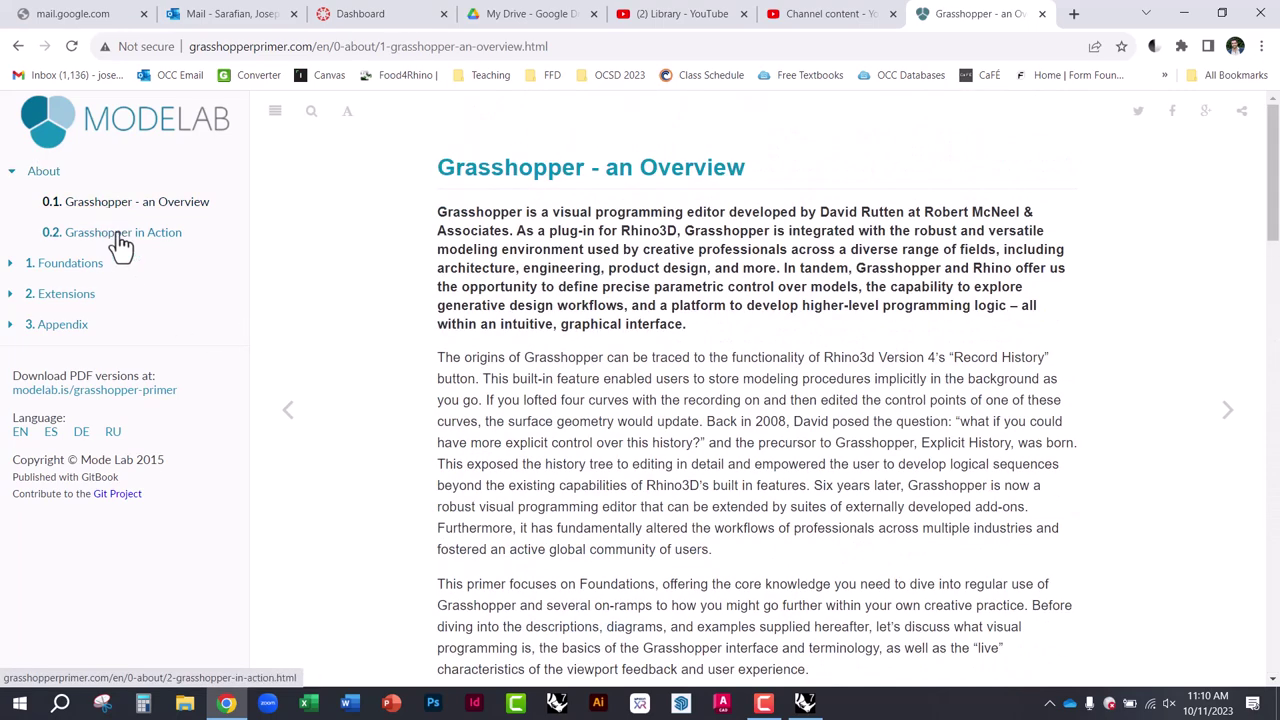
Browse the Foundations chapter 1.2 pages on the Grasshopper Definition, Grasshopper Object Types and Grasshopper Component Parts
{"action": "left_click", "coordinate": [58, 268]}
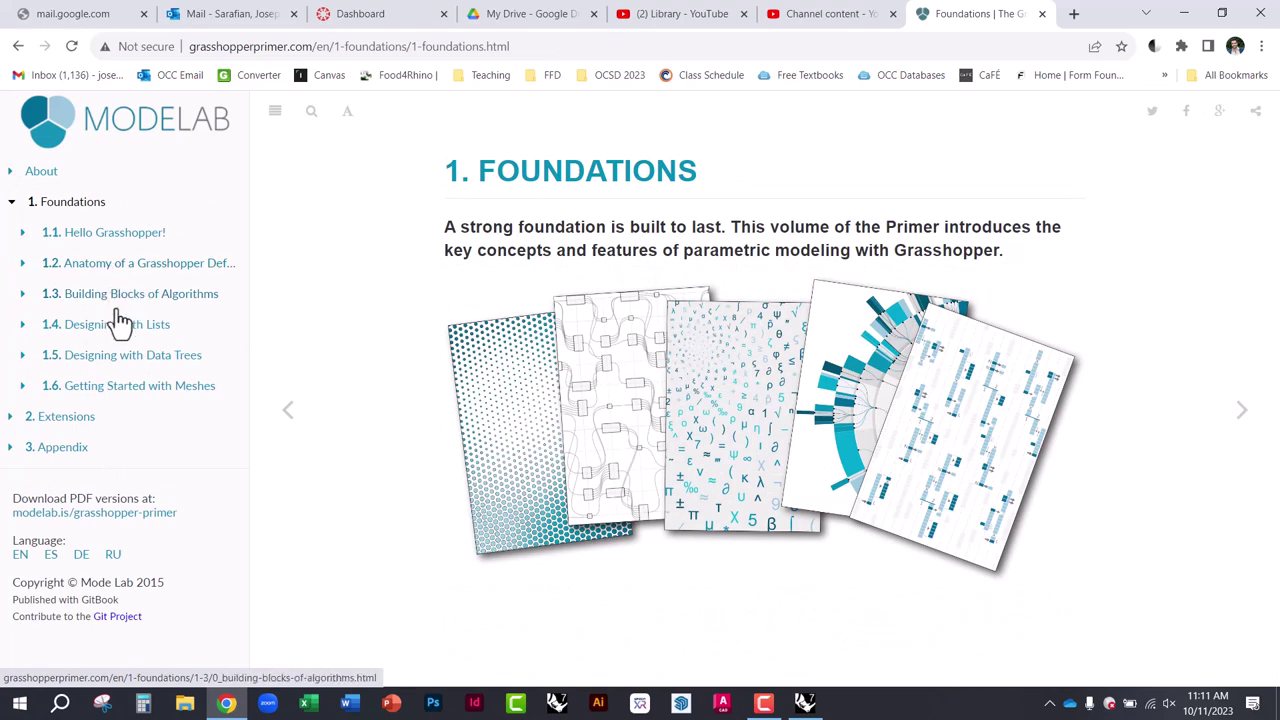
{"action": "left_click", "coordinate": [73, 270]}
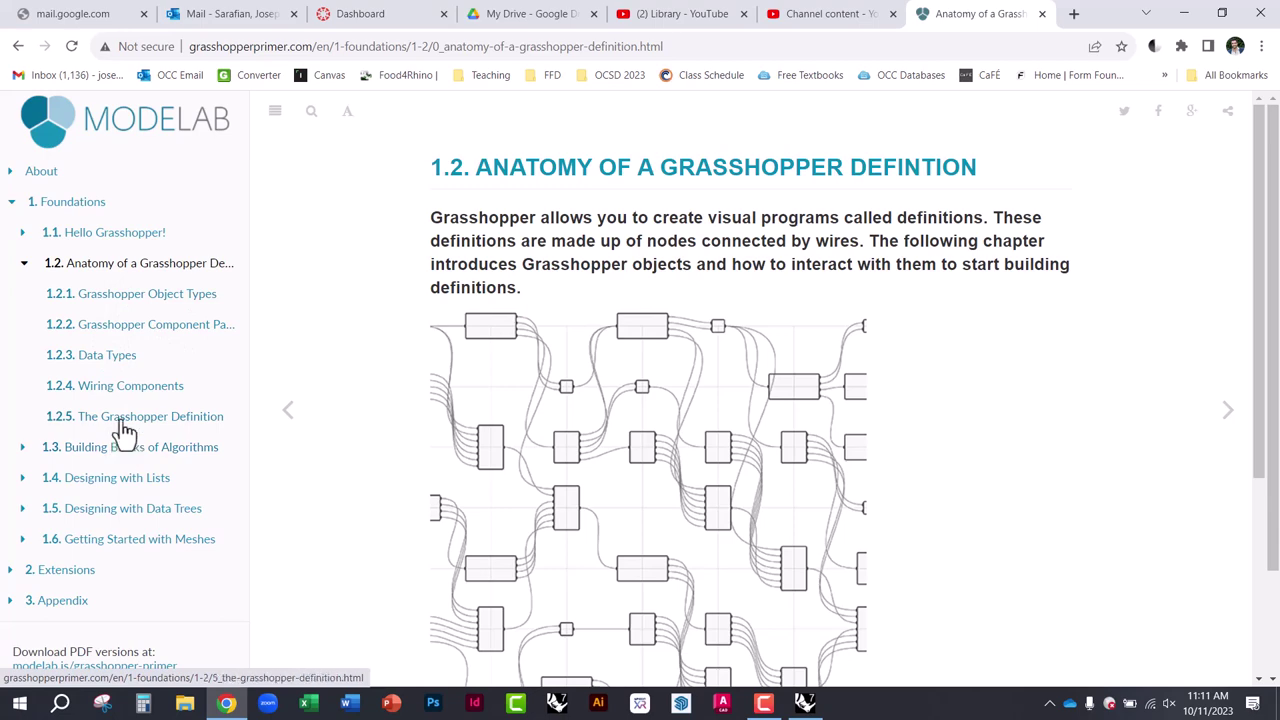
{"action": "left_click", "coordinate": [66, 428]}
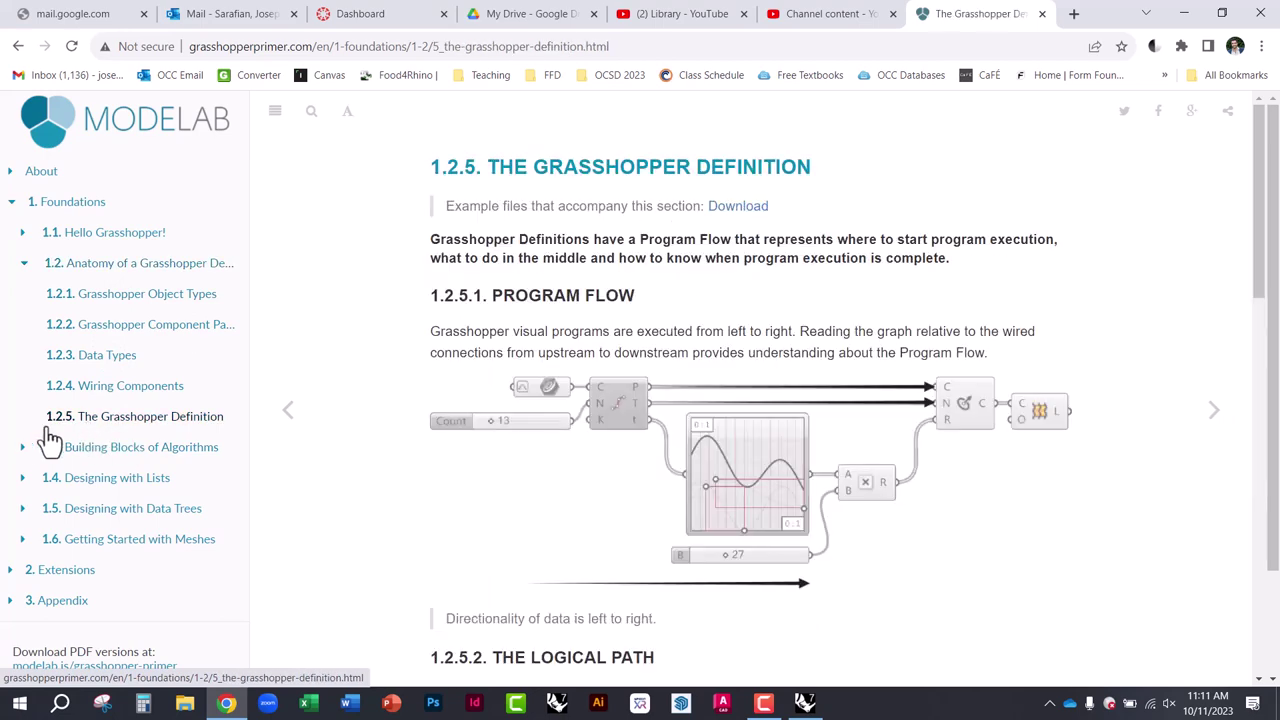
{"action": "left_click", "coordinate": [90, 268]}
{"action": "left_click", "coordinate": [100, 296]}
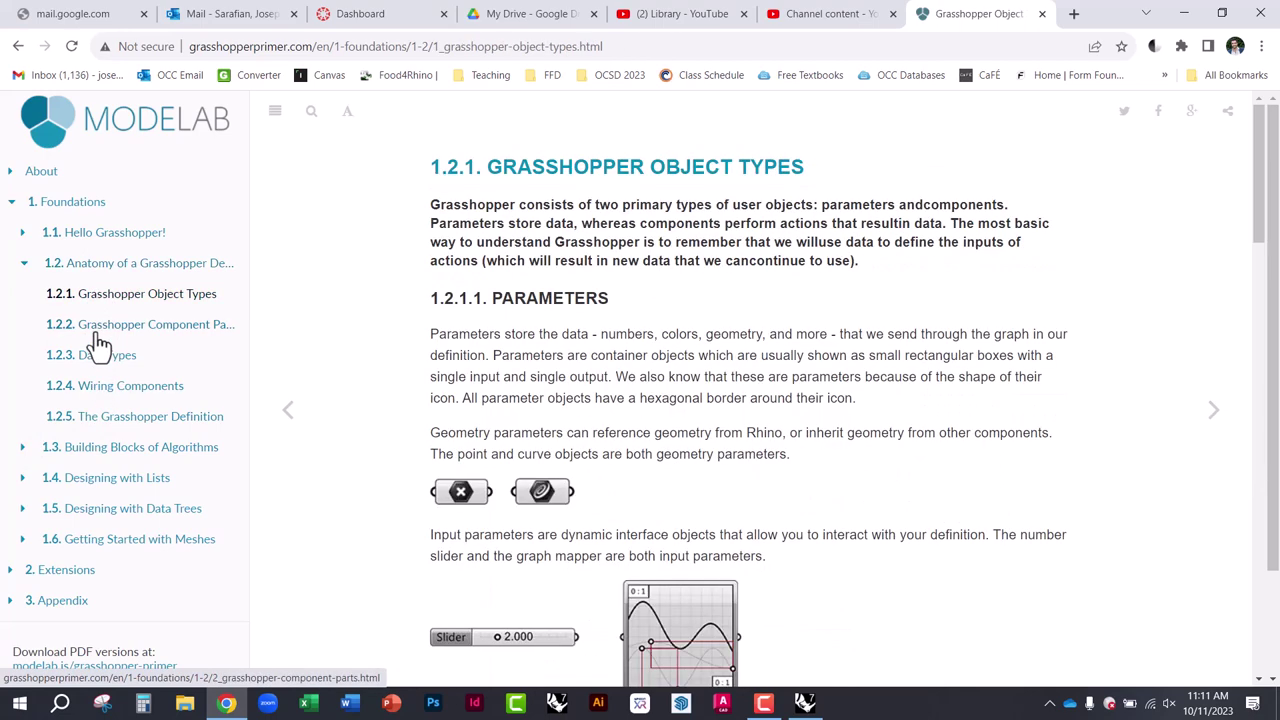
{"action": "left_click", "coordinate": [112, 328]}
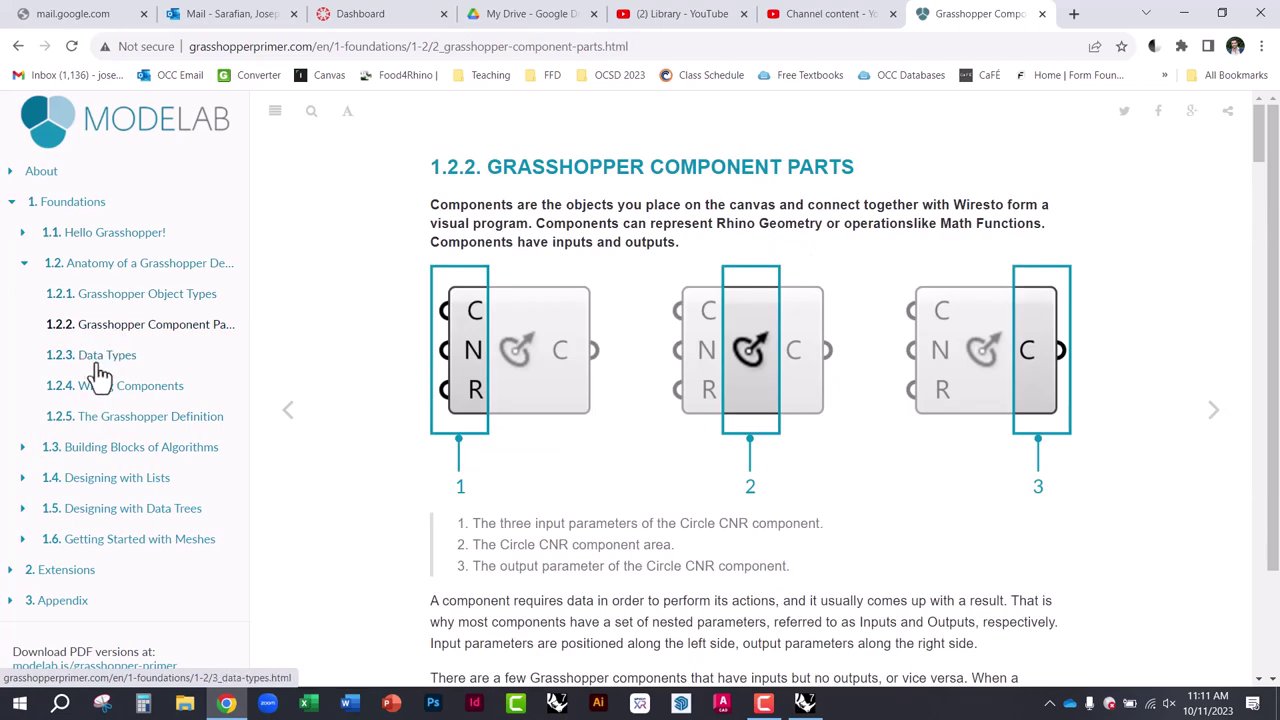
{"action": "scroll", "coordinate": [97, 372], "scroll_direction": "down", "scroll_amount": 2}
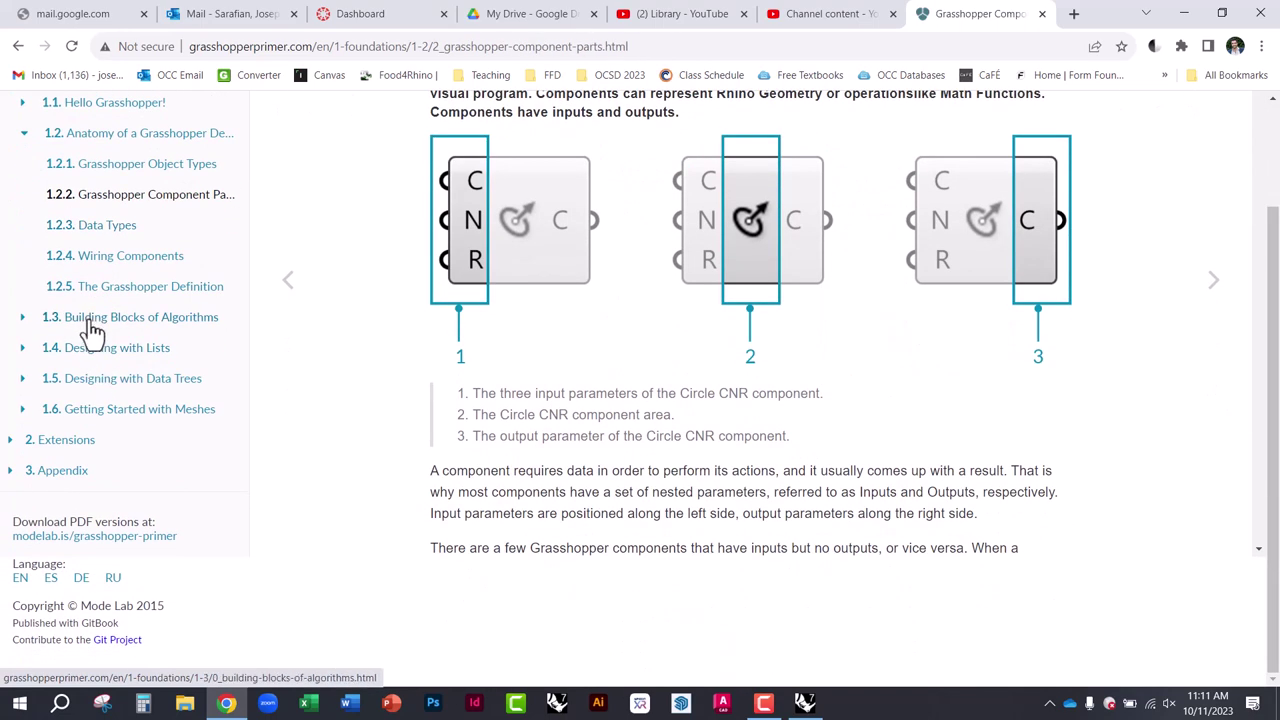
Look through the primer's chapters 1.3 Building Blocks of Algorithms and 1.4 Designing with Lists
{"action": "left_click", "coordinate": [90, 330]}
{"action": "scroll", "coordinate": [480, 435], "scroll_direction": "down", "scroll_amount": 2}
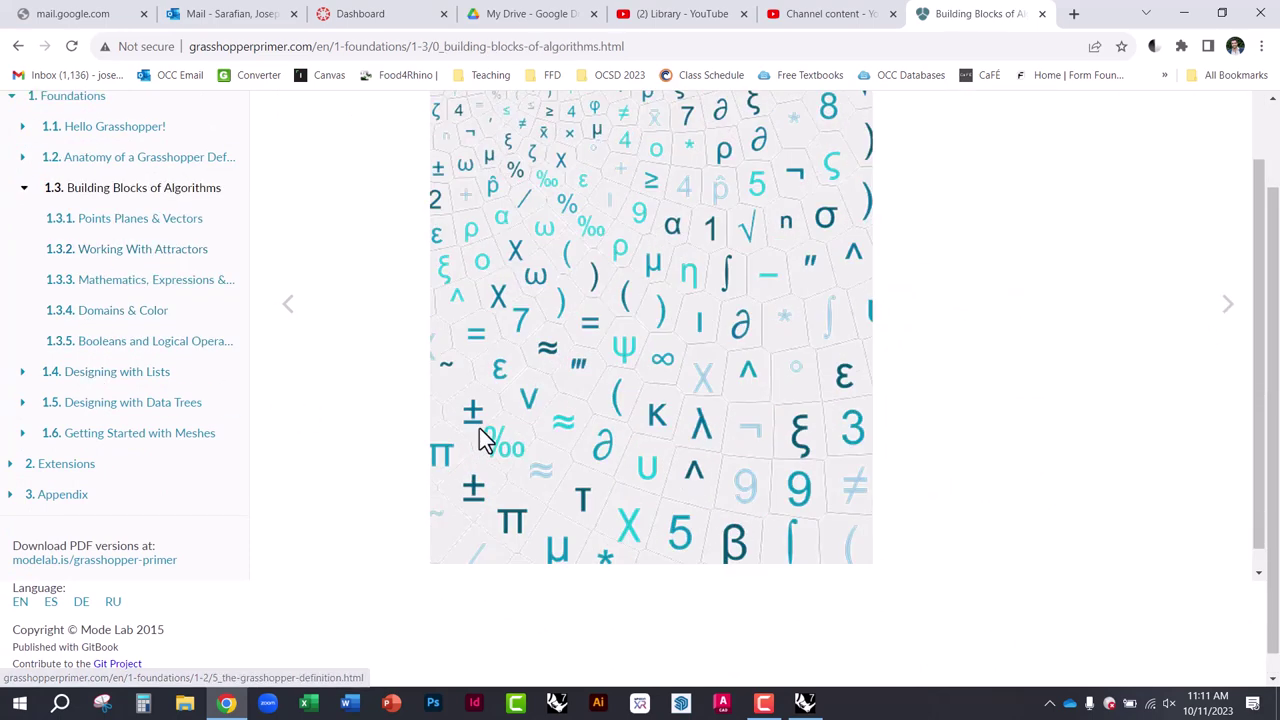
{"action": "left_click", "coordinate": [44, 350]}
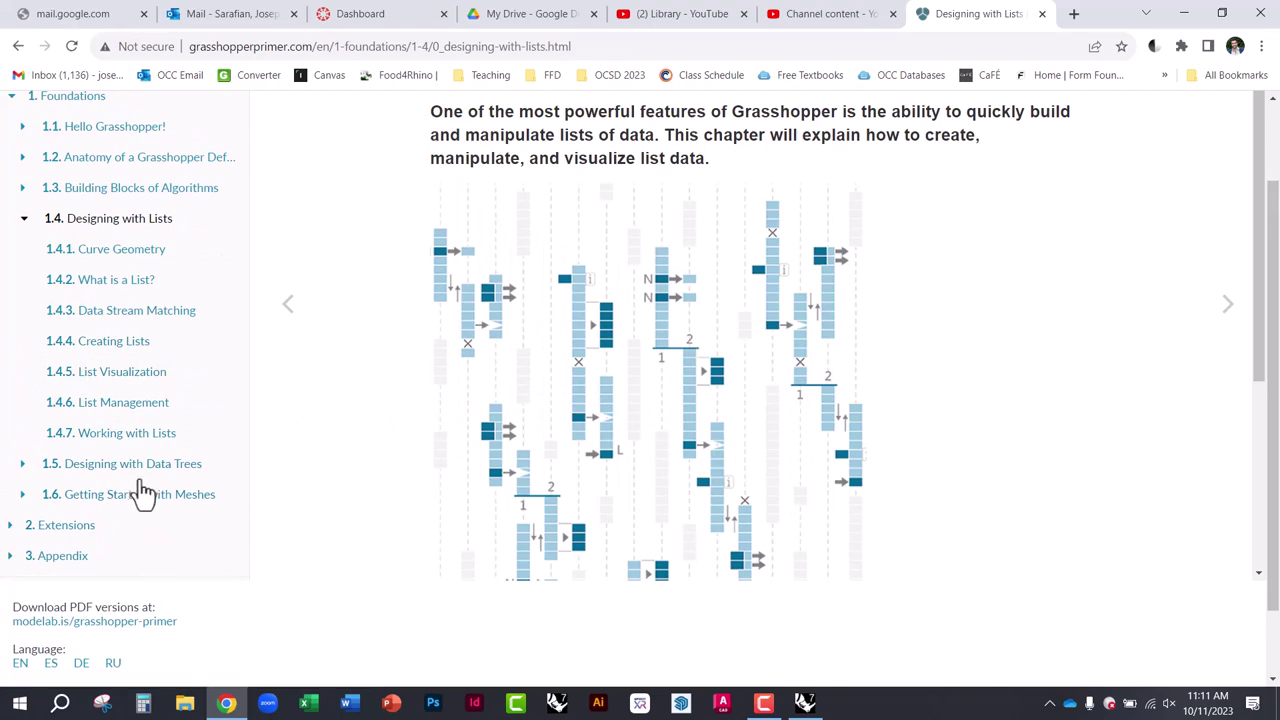
Switch back to Rhino and maximize the Perspective viewport
{"action": "left_click", "coordinate": [763, 703]}
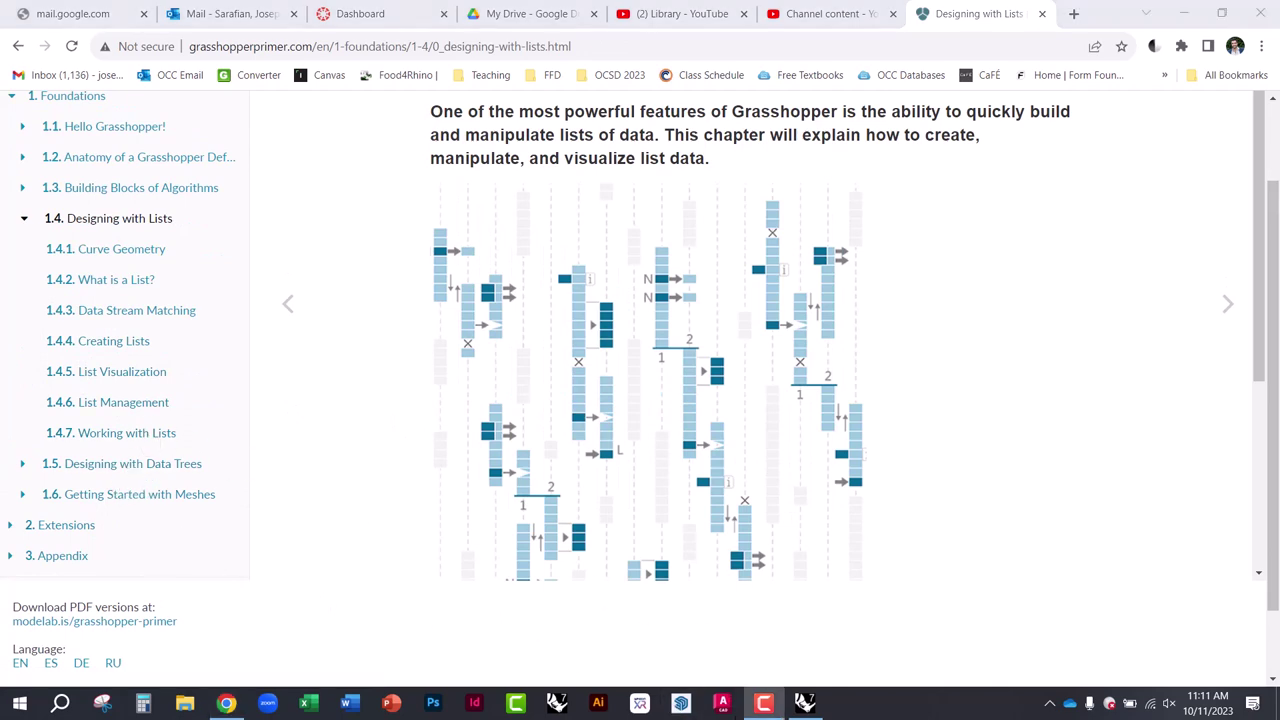
{"action": "left_click", "coordinate": [805, 703]}
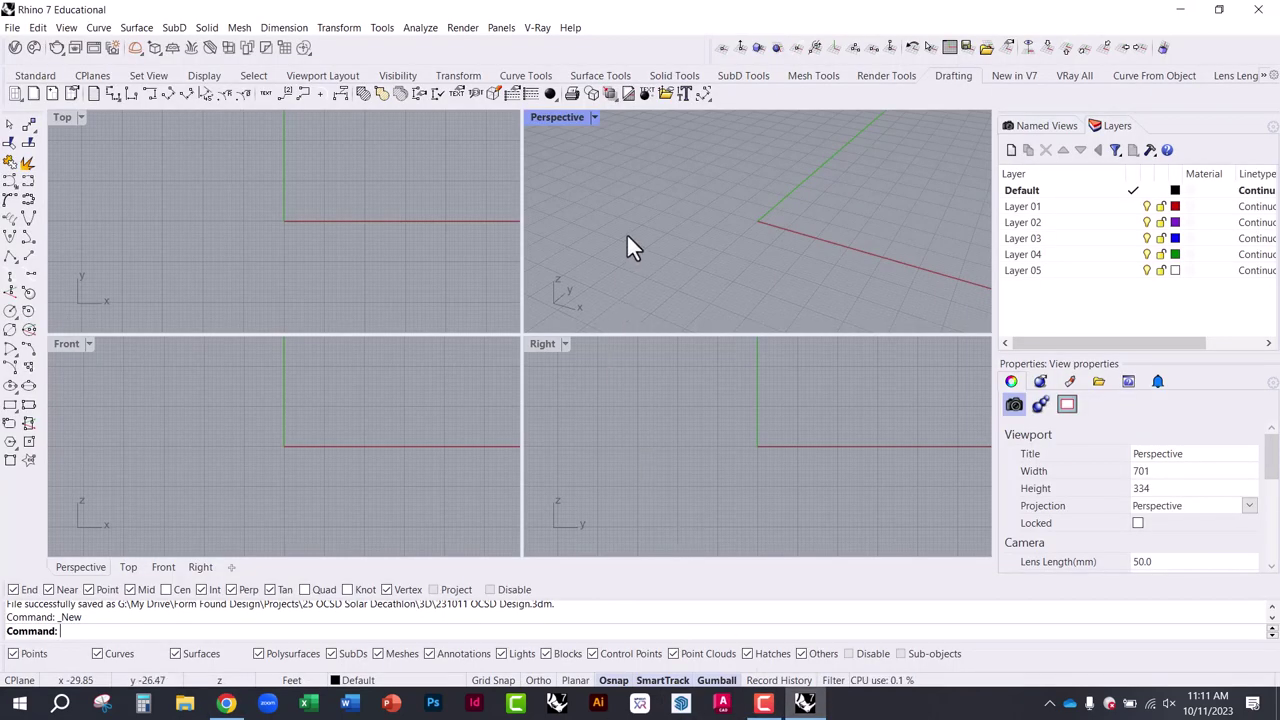
{"action": "right_click_drag", "start_coordinate": [571, 206], "coordinate": [628, 175]}
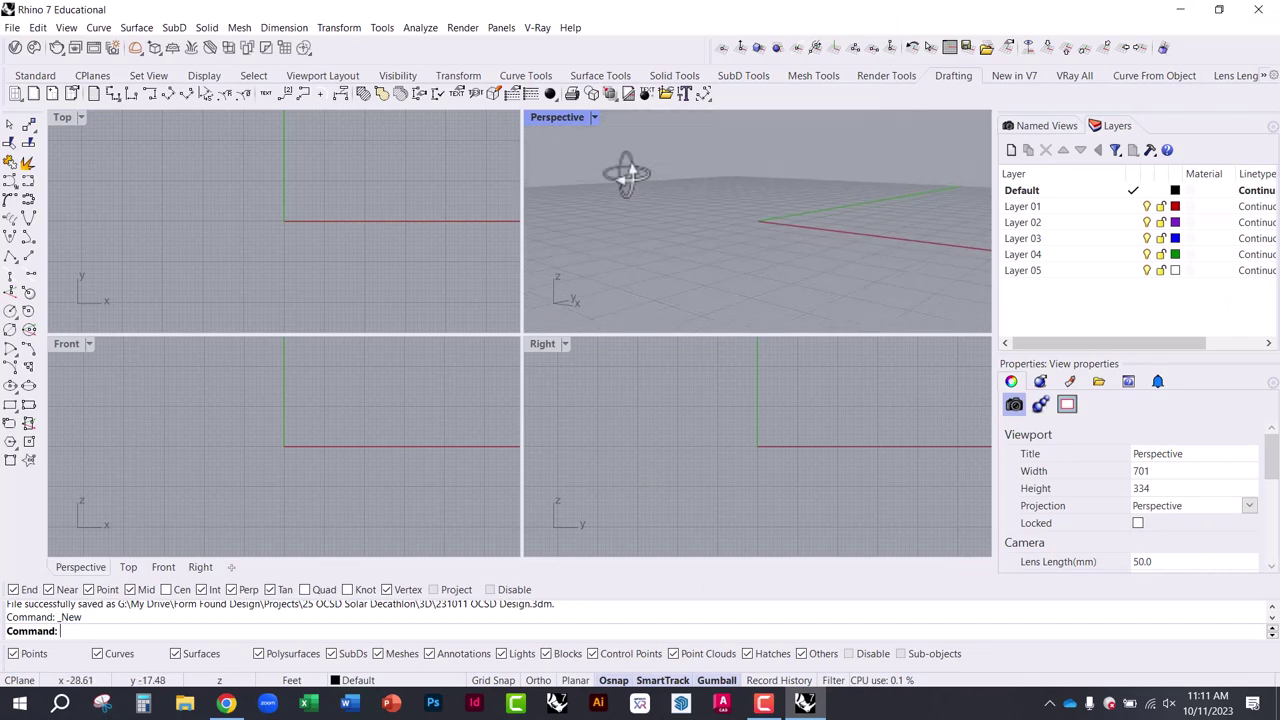
{"action": "double_click", "coordinate": [549, 116]}
{"action": "right_click_drag", "start_coordinate": [511, 271], "coordinate": [525, 297]}
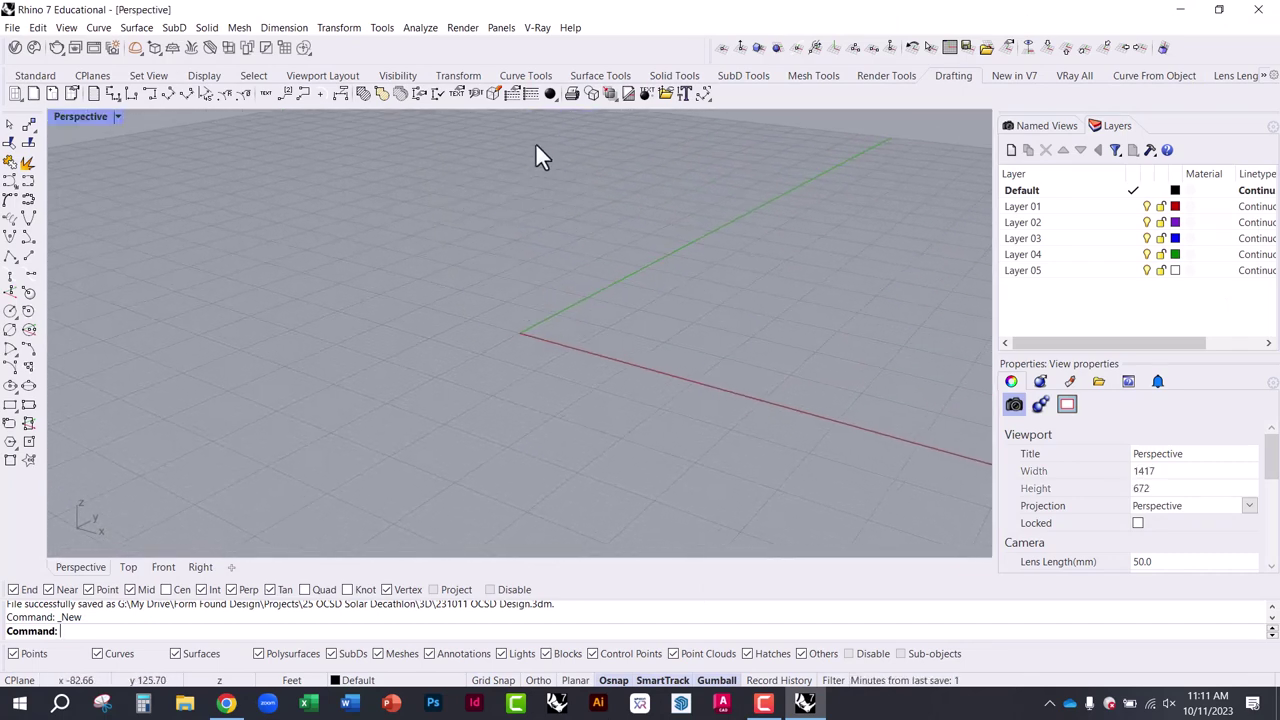
Launch Grasshopper from Rhino and dismiss its getting-started tutorial browser
{"action": "left_click", "coordinate": [35, 75]}
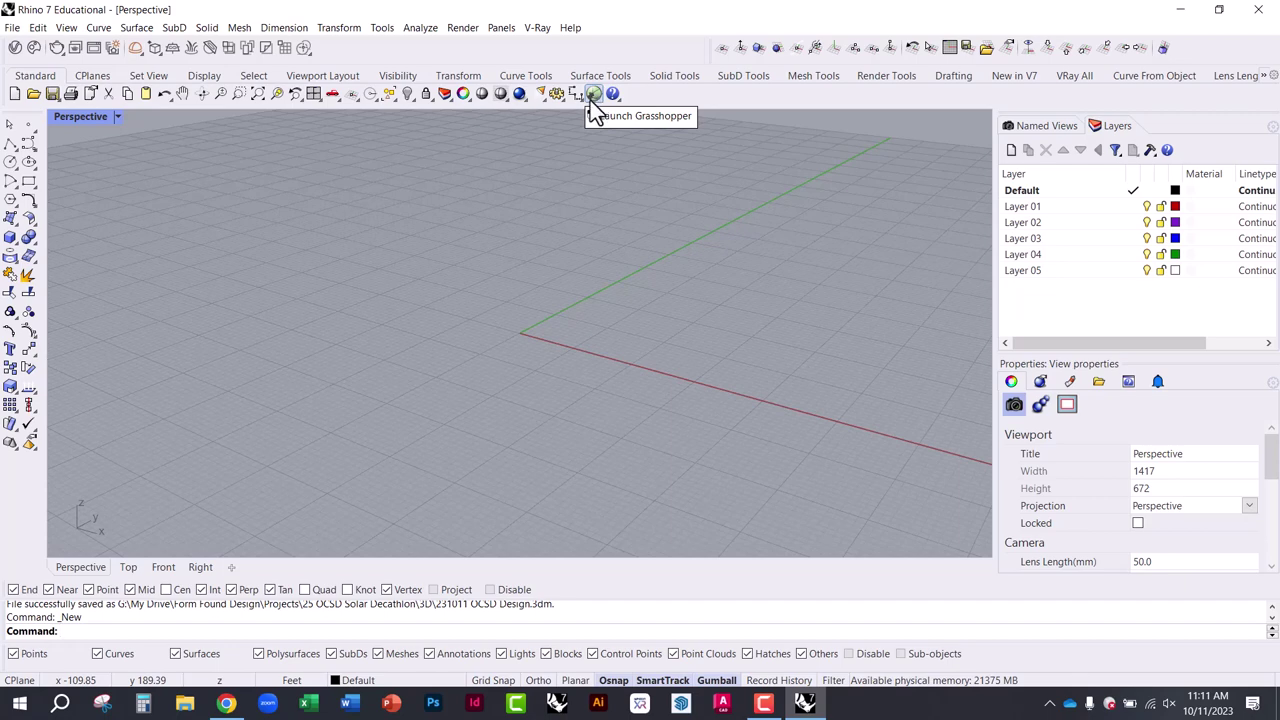
{"action": "type", "text": "Grasshopper"}
{"action": "key", "text": "Return"}
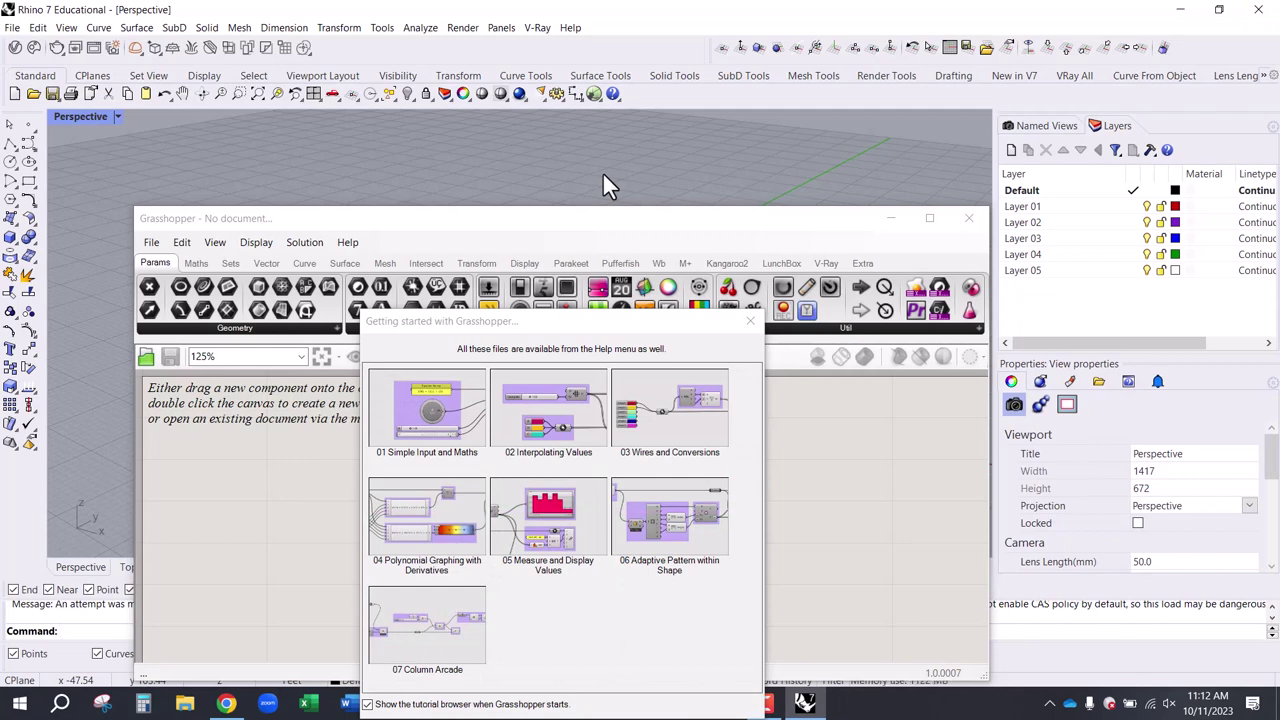
{"action": "left_click", "coordinate": [746, 326]}
Maximize the Grasshopper window so that it fills the screen
{"action": "left_click_drag", "start_coordinate": [724, 221], "coordinate": [747, 121]}
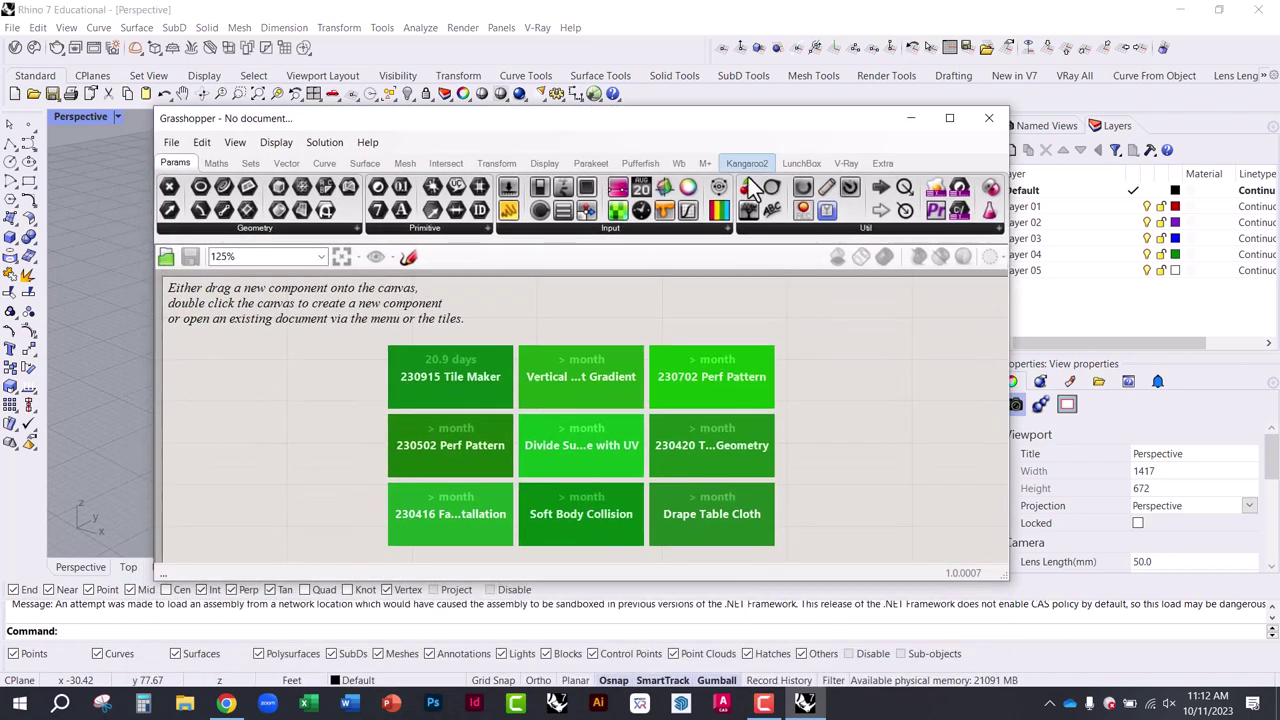
{"action": "double_click", "coordinate": [715, 312]}
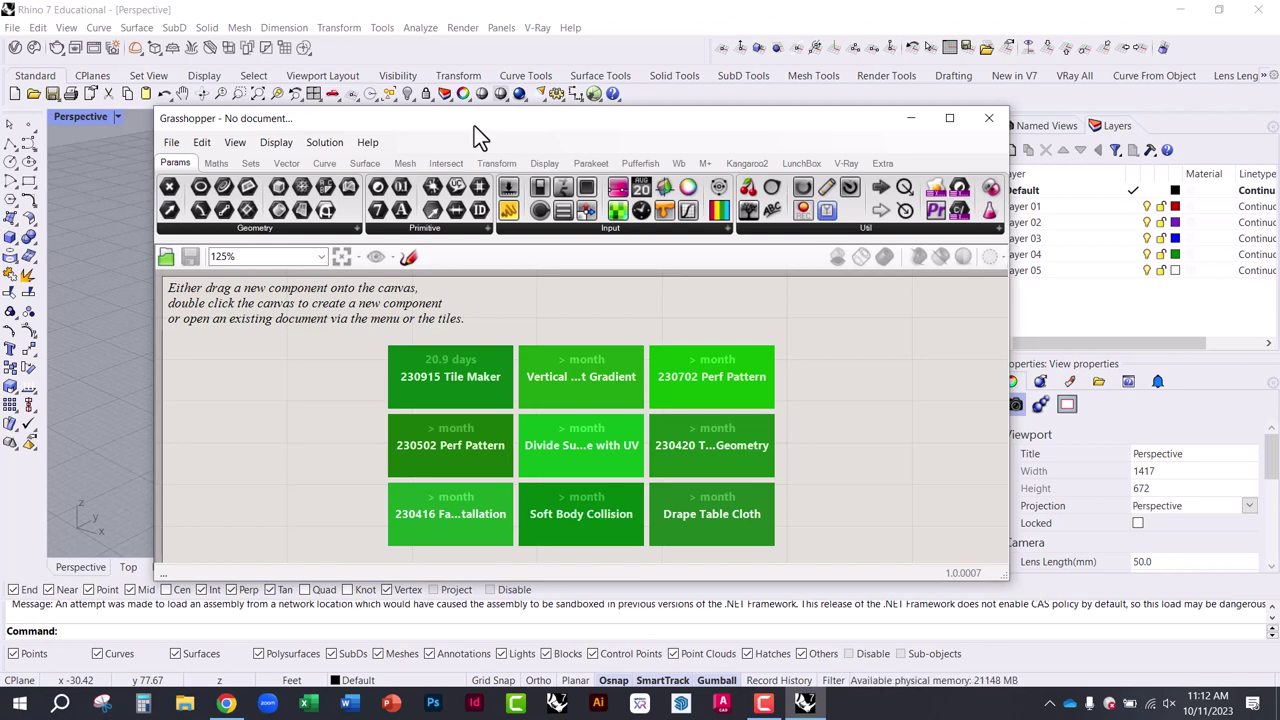
{"action": "left_click_drag", "start_coordinate": [474, 123], "coordinate": [486, 15]}
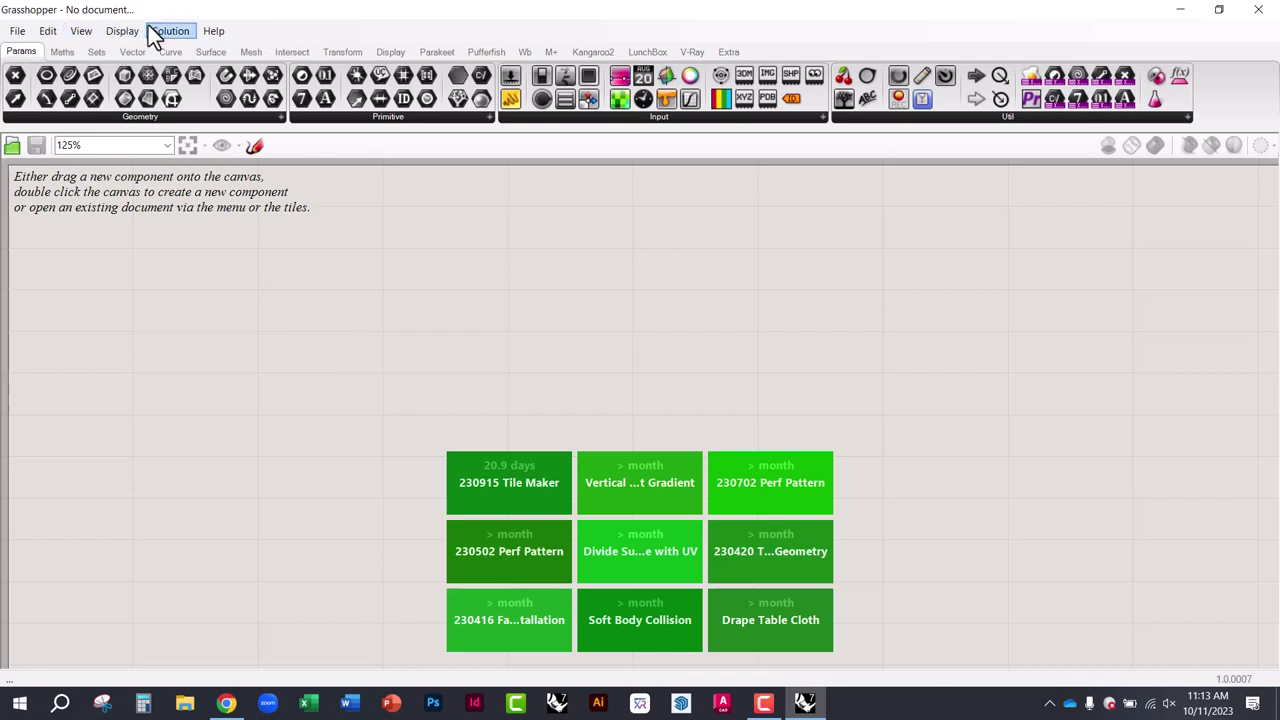
Look through the Maths, Sets and Vector components and place a Deconstruct Plane component on the canvas
{"action": "left_click", "coordinate": [56, 52]}
{"action": "left_click", "coordinate": [95, 52]}
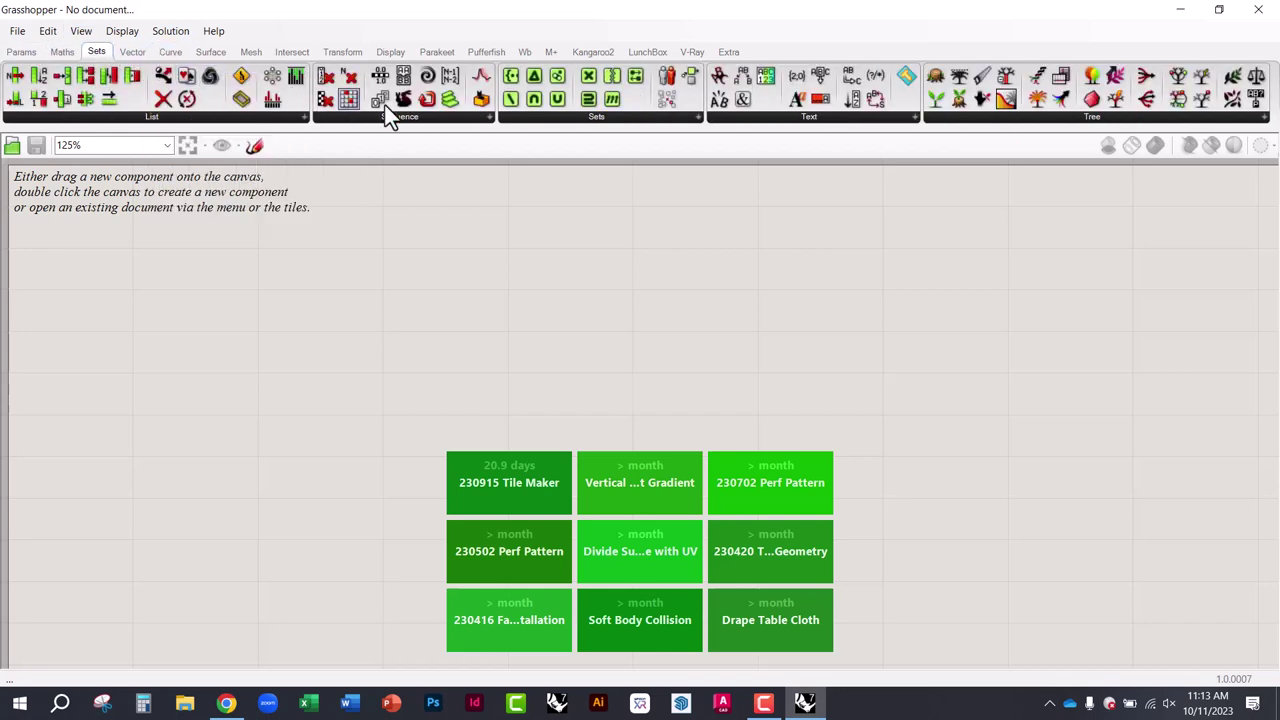
{"action": "left_click", "coordinate": [138, 54]}
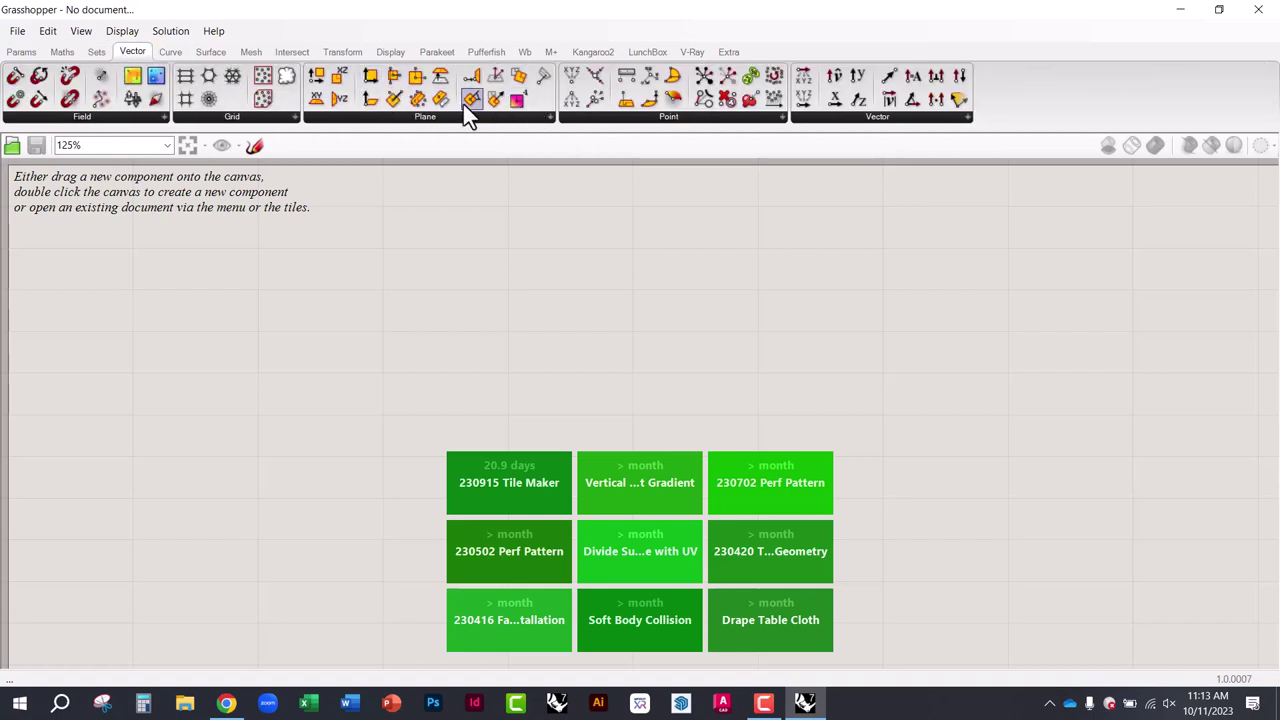
{"action": "left_click_drag", "start_coordinate": [311, 85], "coordinate": [432, 343]}
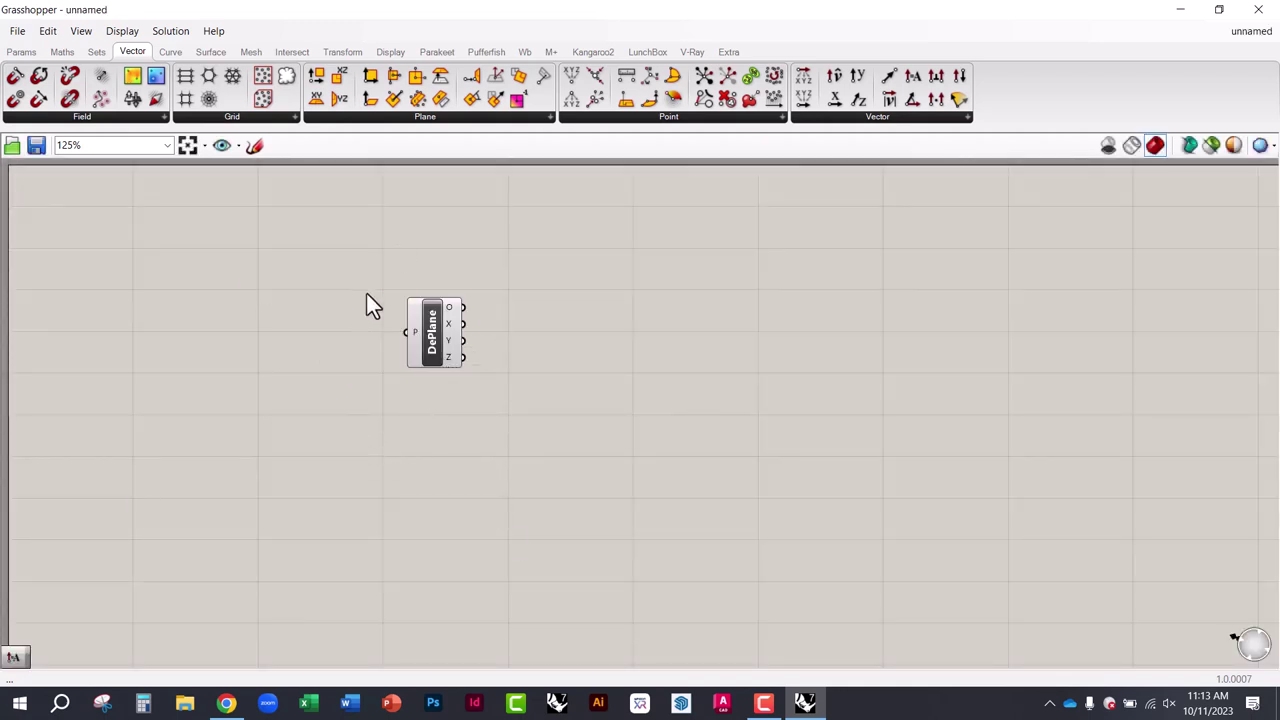
Reposition the DePlane component slightly lower and further left on the canvas
{"action": "scroll", "coordinate": [388, 299], "scroll_direction": "up", "scroll_amount": 3}
{"action": "scroll", "coordinate": [419, 387], "scroll_direction": "down", "scroll_amount": 3}
{"action": "scroll", "coordinate": [419, 390], "scroll_direction": "down", "scroll_amount": 3}
{"action": "right_click_drag", "start_coordinate": [389, 363], "coordinate": [334, 343]}
{"action": "scroll", "coordinate": [406, 372], "scroll_direction": "up", "scroll_amount": 6}
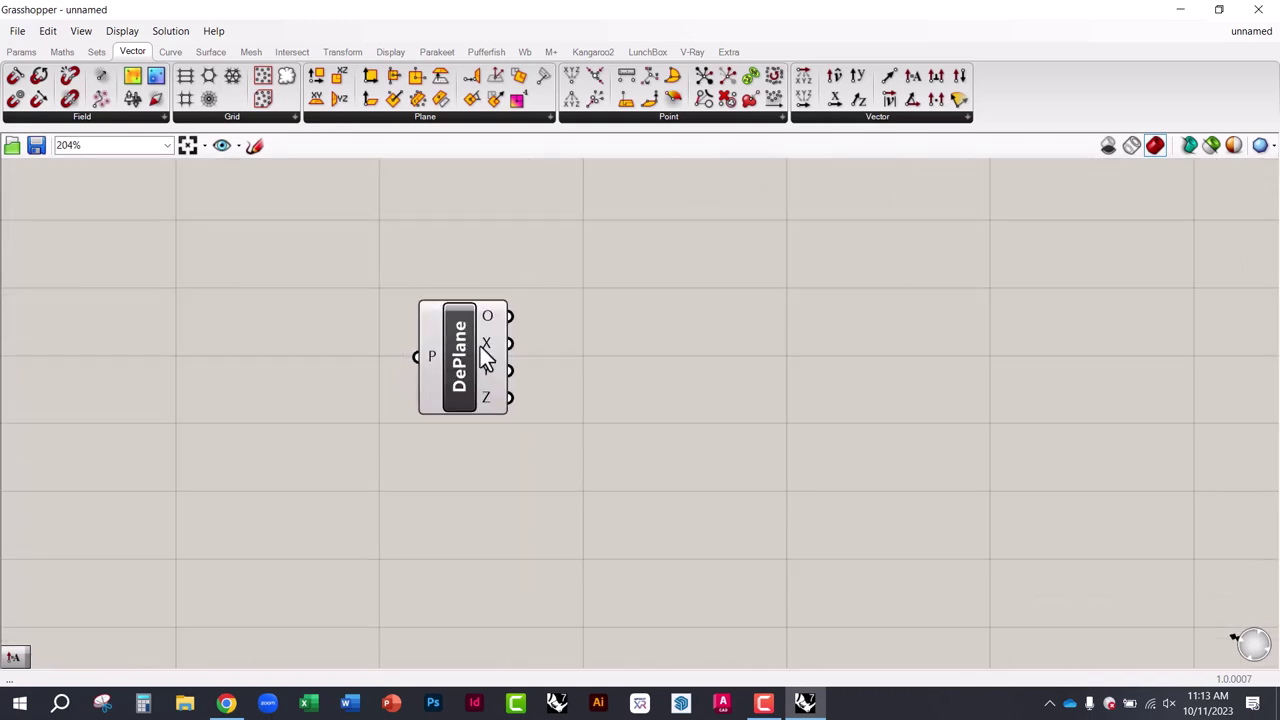
{"action": "left_click_drag", "start_coordinate": [456, 355], "coordinate": [406, 375]}
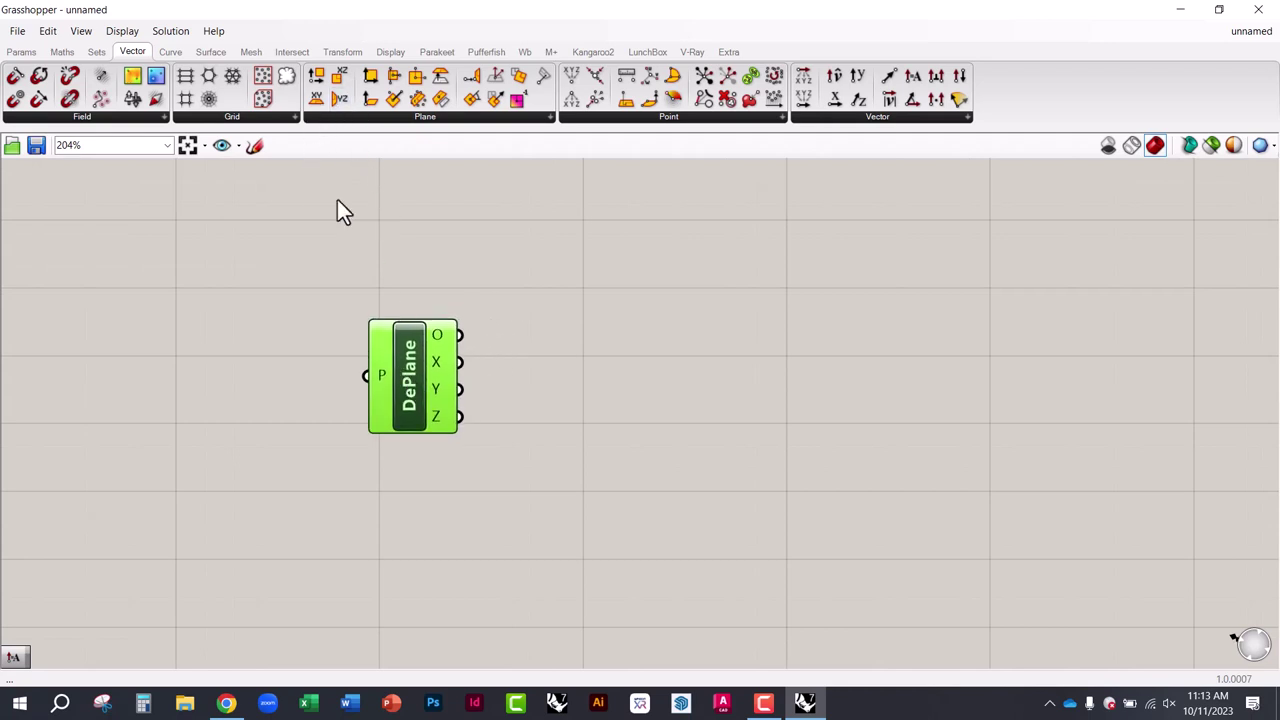
Add a Point parameter left of the DePlane component and line it up with the P input
{"action": "left_click", "coordinate": [22, 53]}
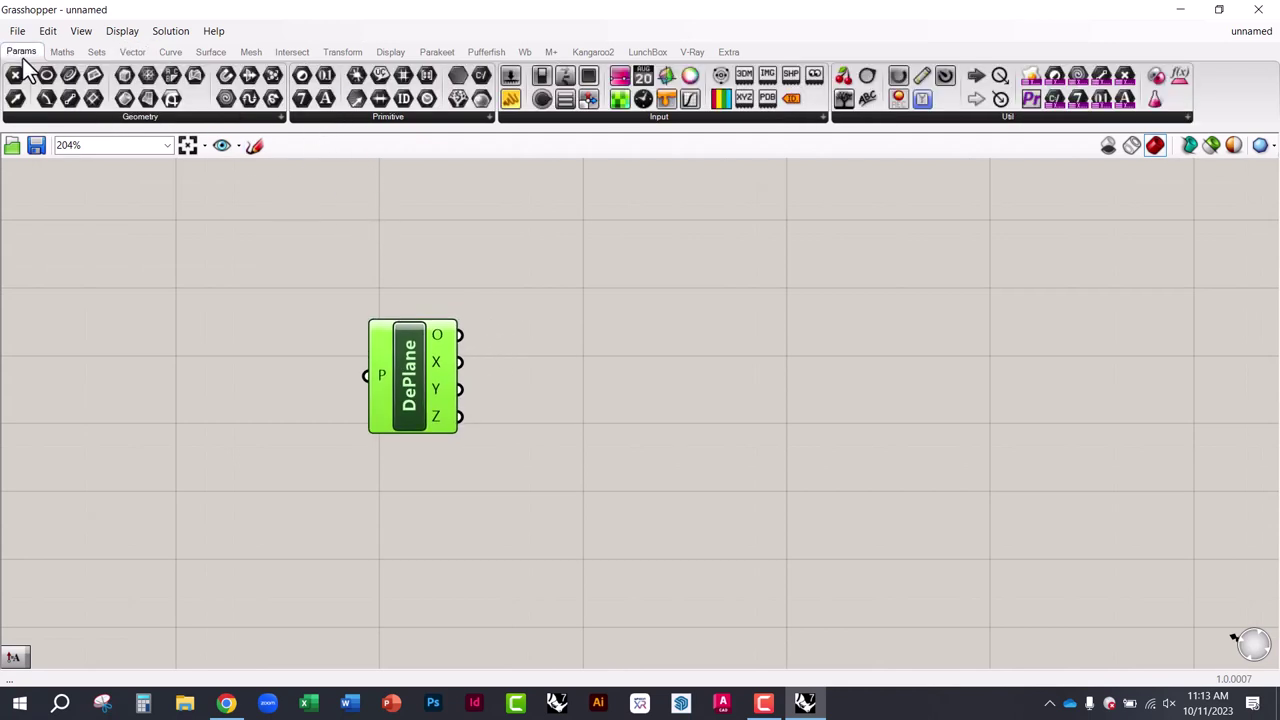
{"action": "left_click_drag", "start_coordinate": [15, 76], "coordinate": [199, 369]}
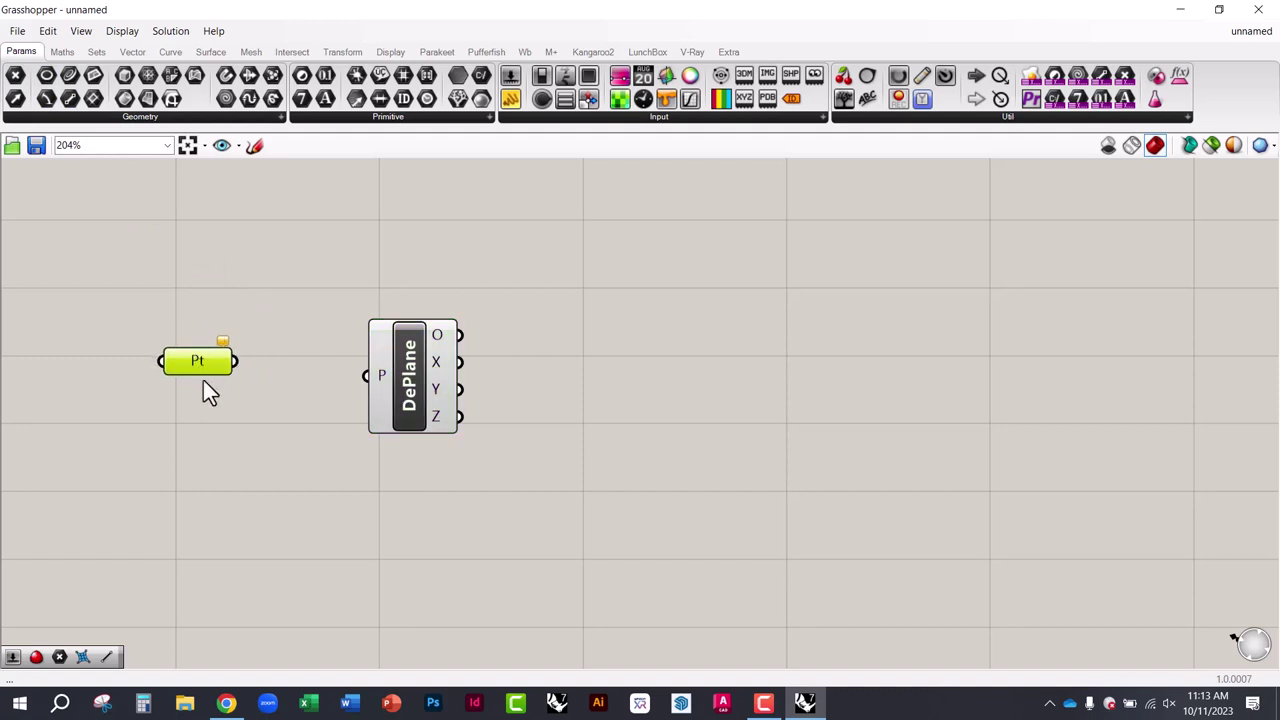
{"action": "scroll", "coordinate": [205, 388], "scroll_direction": "up", "scroll_amount": 3}
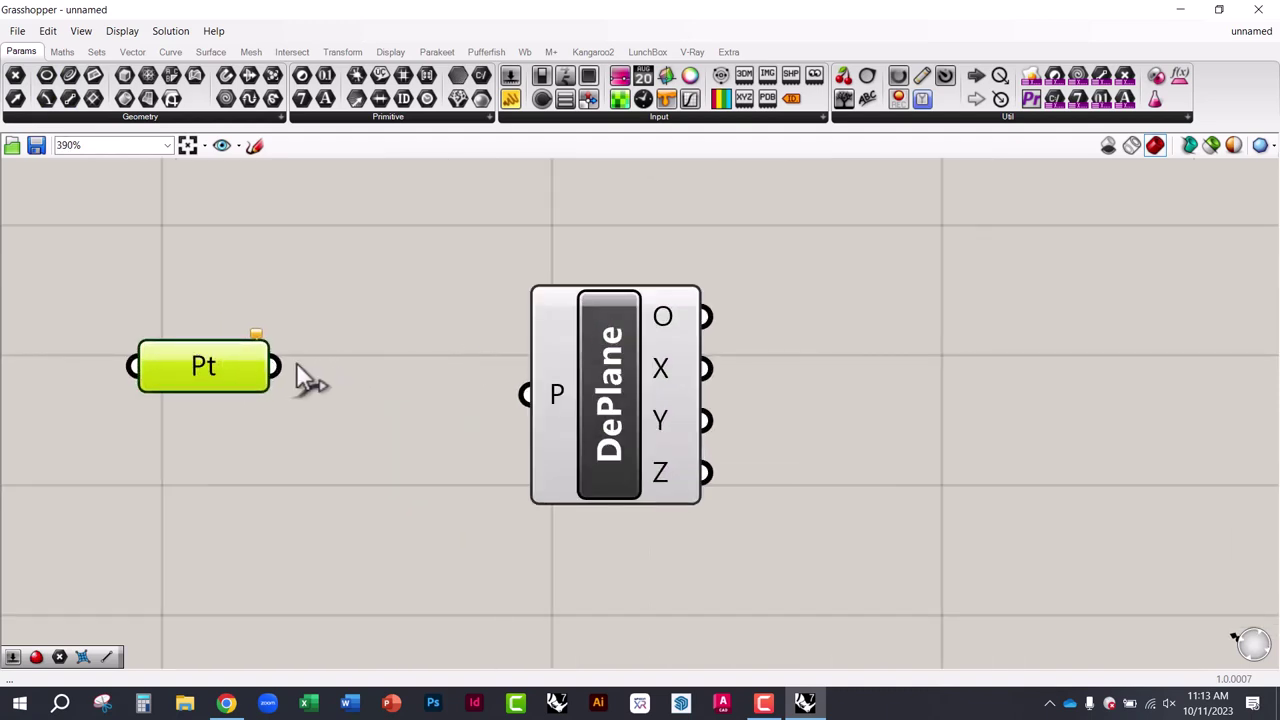
{"action": "left_click_drag", "start_coordinate": [214, 371], "coordinate": [222, 395]}
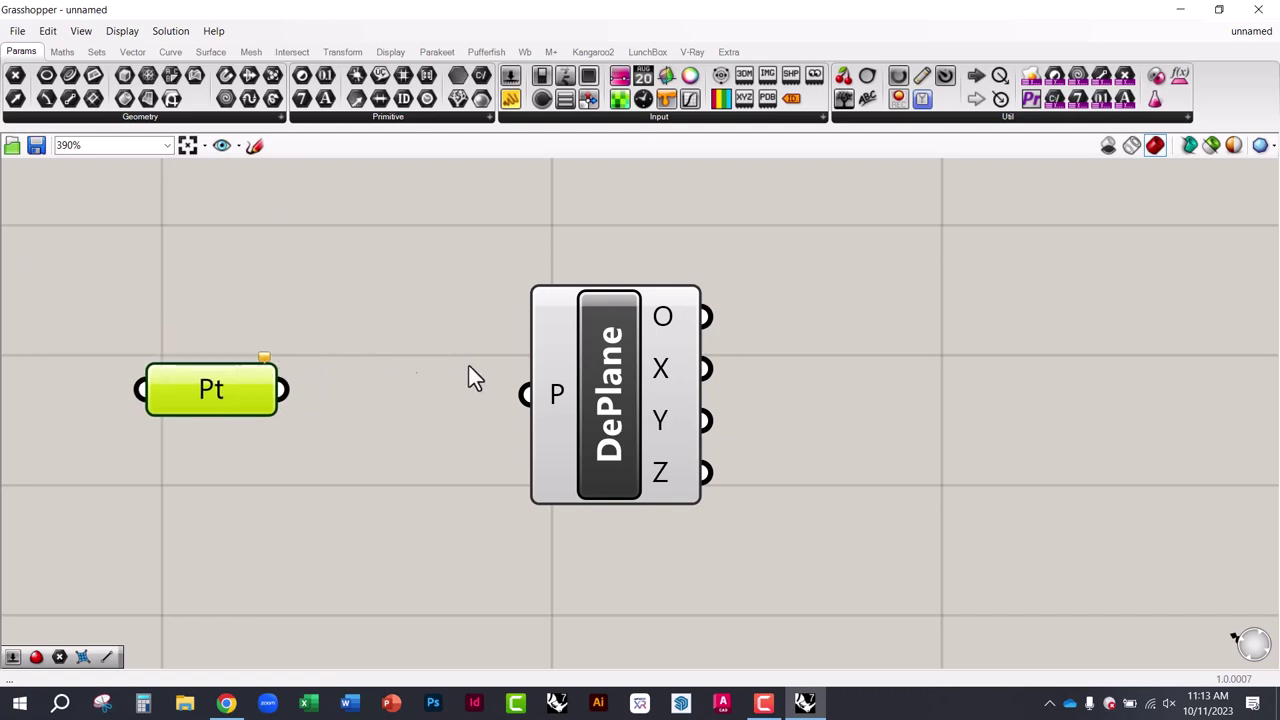
Wire the Point parameter's output to the P input of the DePlane component
{"action": "left_click_drag", "start_coordinate": [485, 395], "coordinate": [505, 394]}
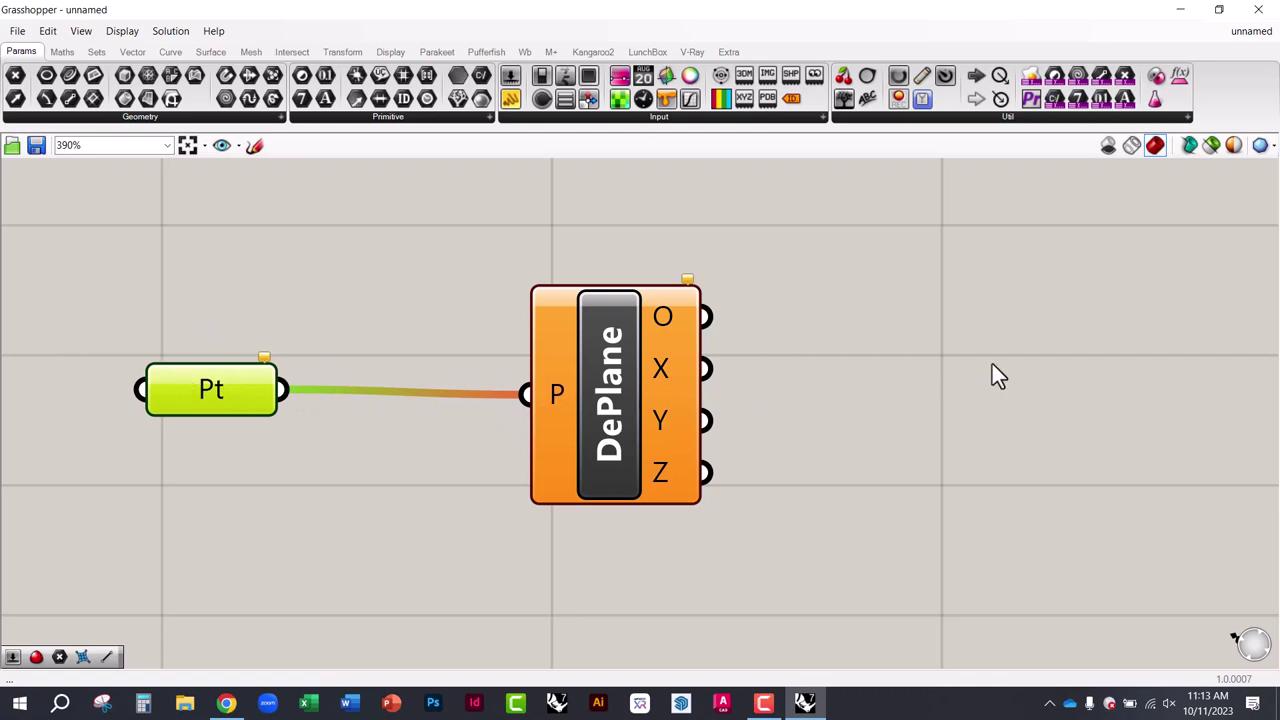
{"action": "left_click_drag", "start_coordinate": [283, 391], "coordinate": [419, 392]}
{"action": "scroll", "coordinate": [372, 391], "scroll_direction": "down", "scroll_amount": 2}
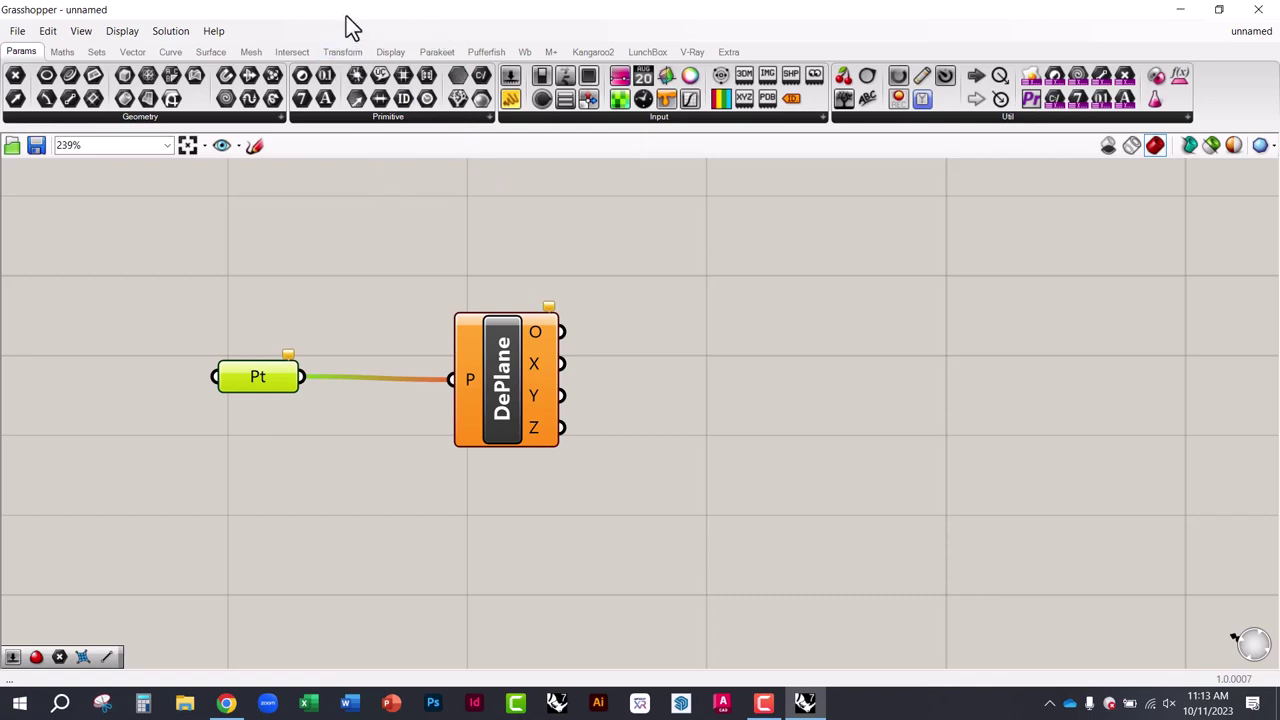
Float the Grasshopper editor as a smaller window over the Rhino viewport and nudge the DePlane component slightly up and left
{"action": "right_click_drag", "start_coordinate": [296, 260], "coordinate": [386, 329]}
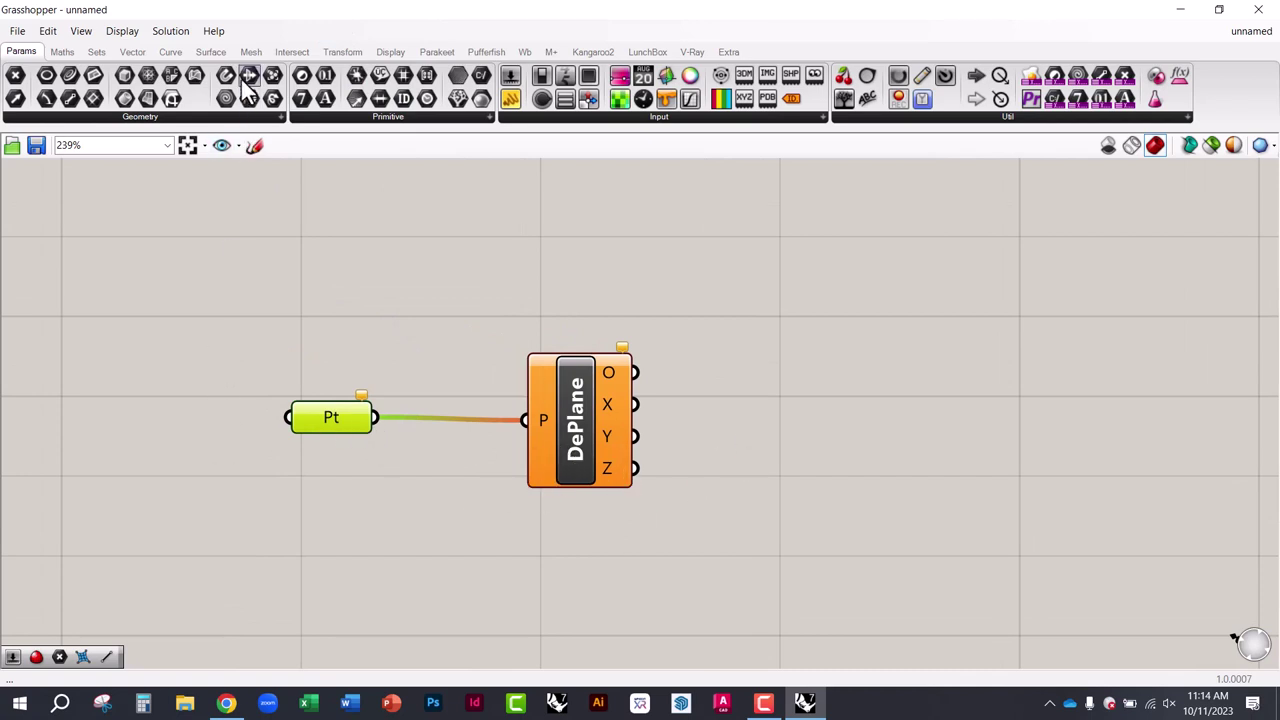
{"action": "left_click_drag", "start_coordinate": [249, 26], "coordinate": [731, 79]}
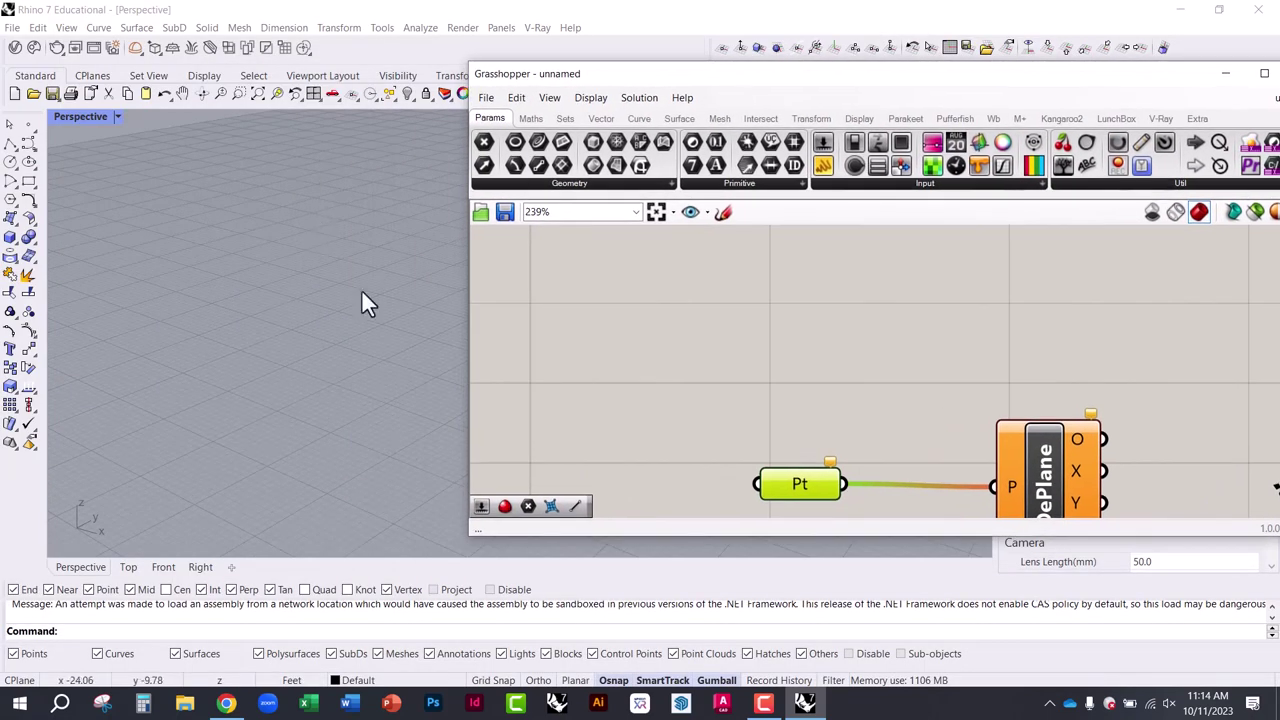
{"action": "right_click_drag", "start_coordinate": [970, 486], "coordinate": [818, 414]}
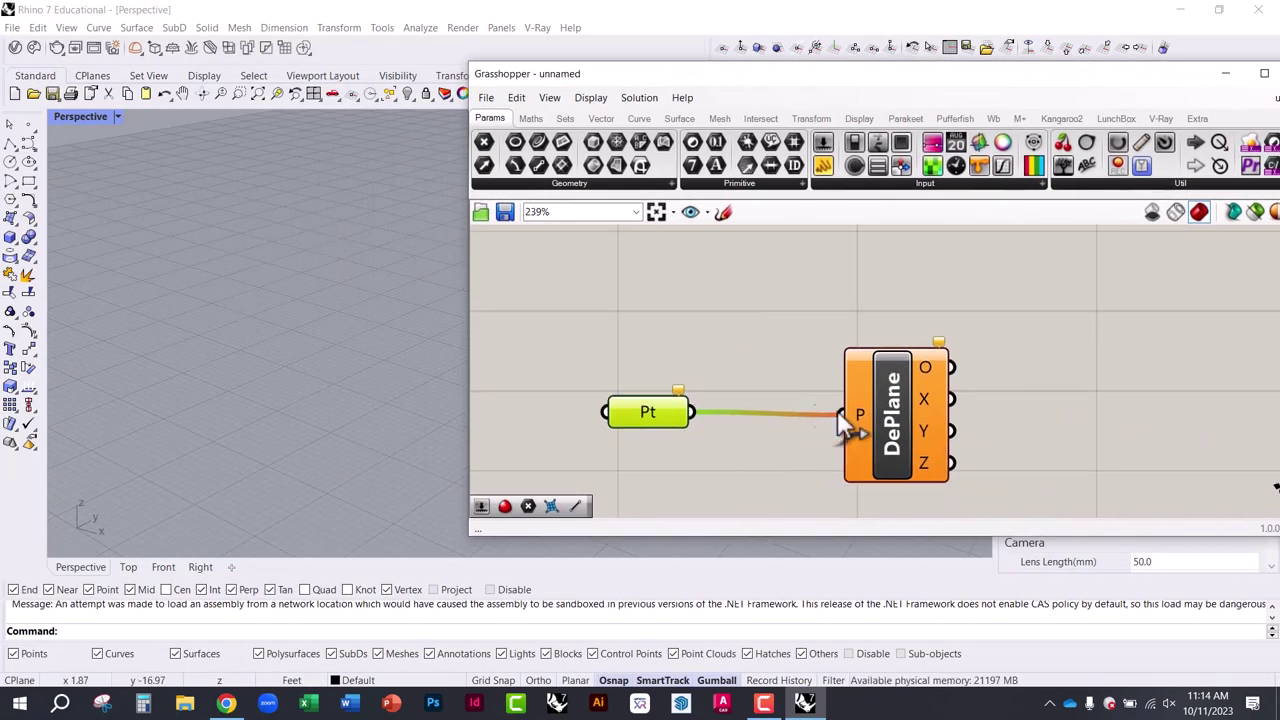
{"action": "right_click_drag", "start_coordinate": [977, 432], "coordinate": [900, 384]}
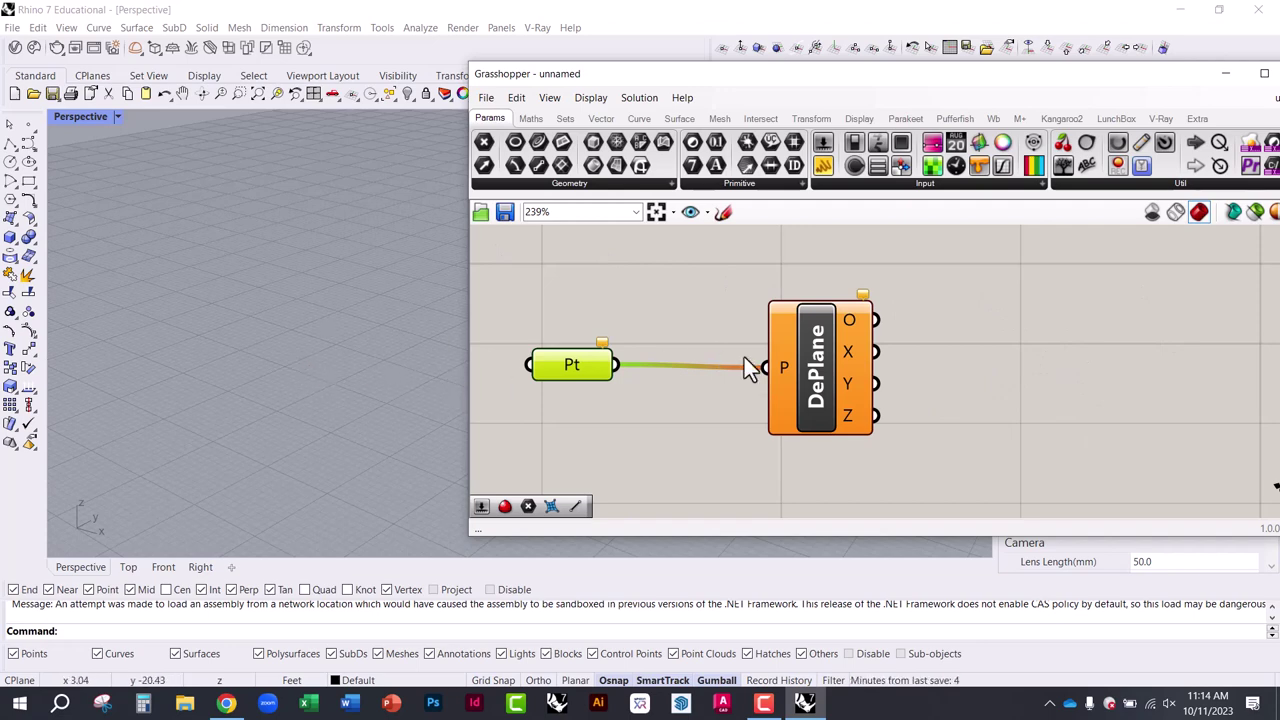
{"action": "left_click_drag", "start_coordinate": [830, 390], "coordinate": [818, 380]}
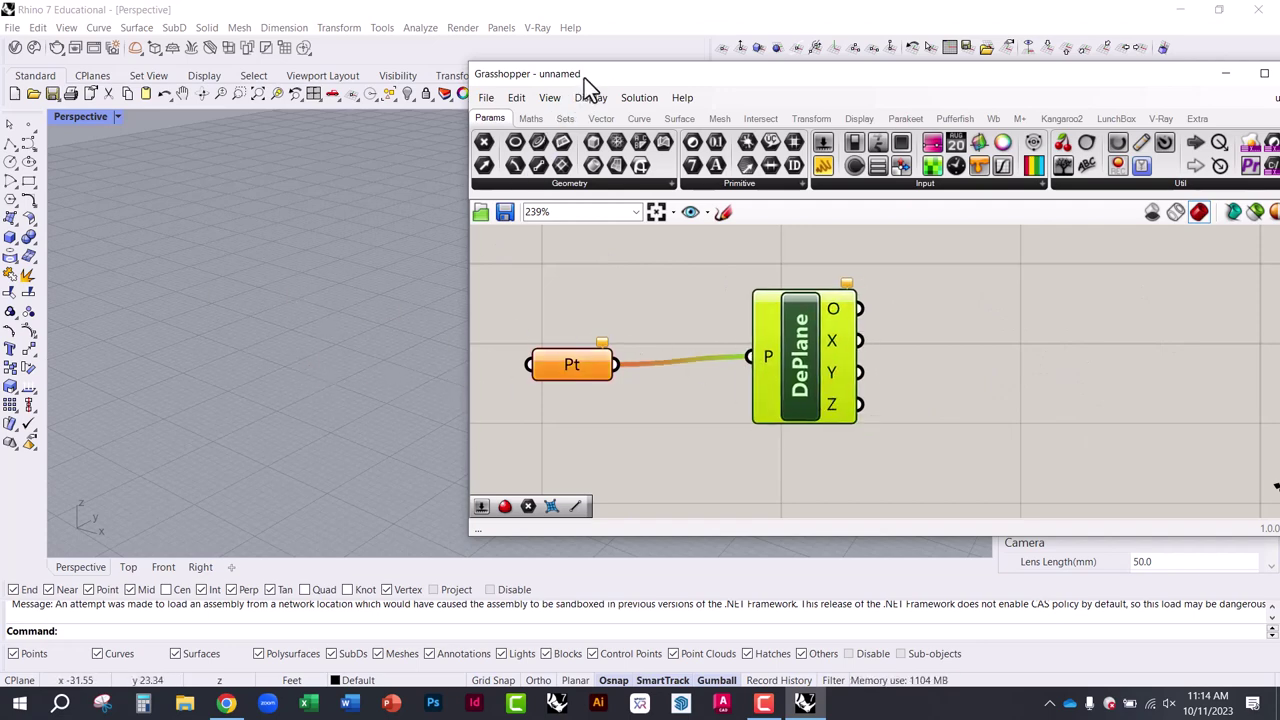
Close the Grasshopper editor and reopen it by repeating the last Rhino command
{"action": "left_click_drag", "start_coordinate": [584, 78], "coordinate": [438, 114]}
{"action": "left_click", "coordinate": [1154, 120]}
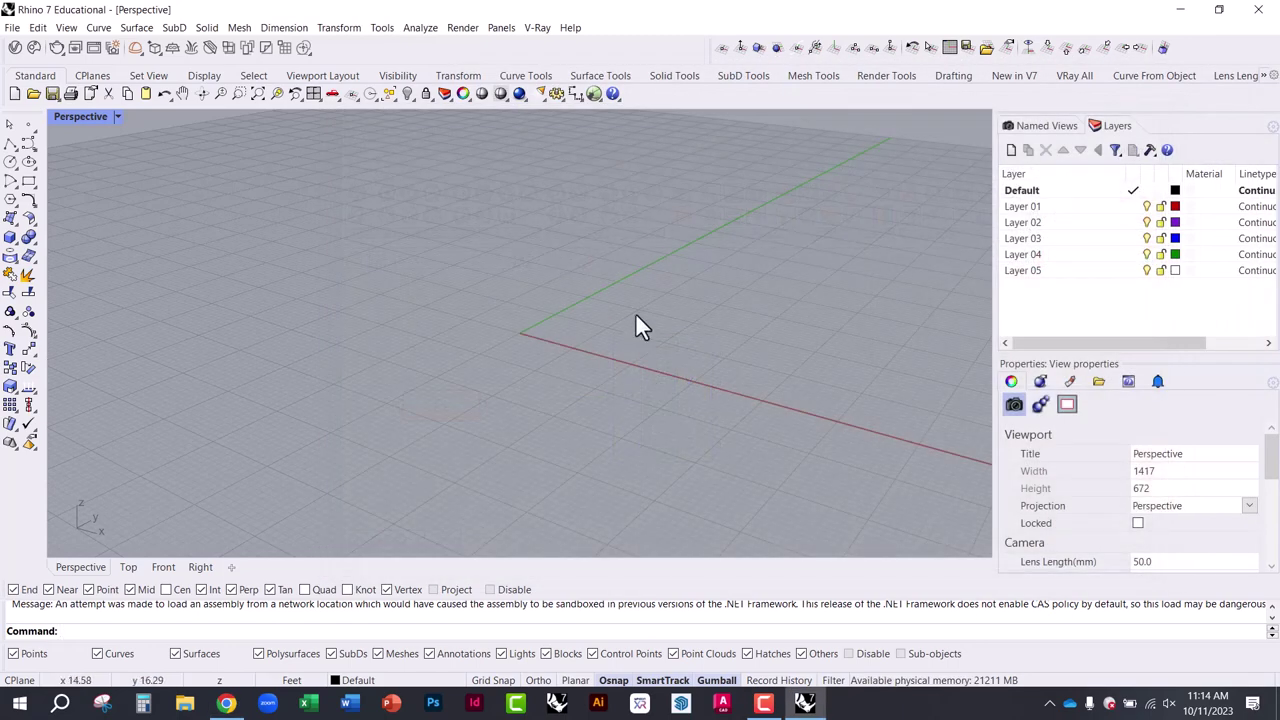
{"action": "key", "text": "Up"}
{"action": "key", "text": "Return"}
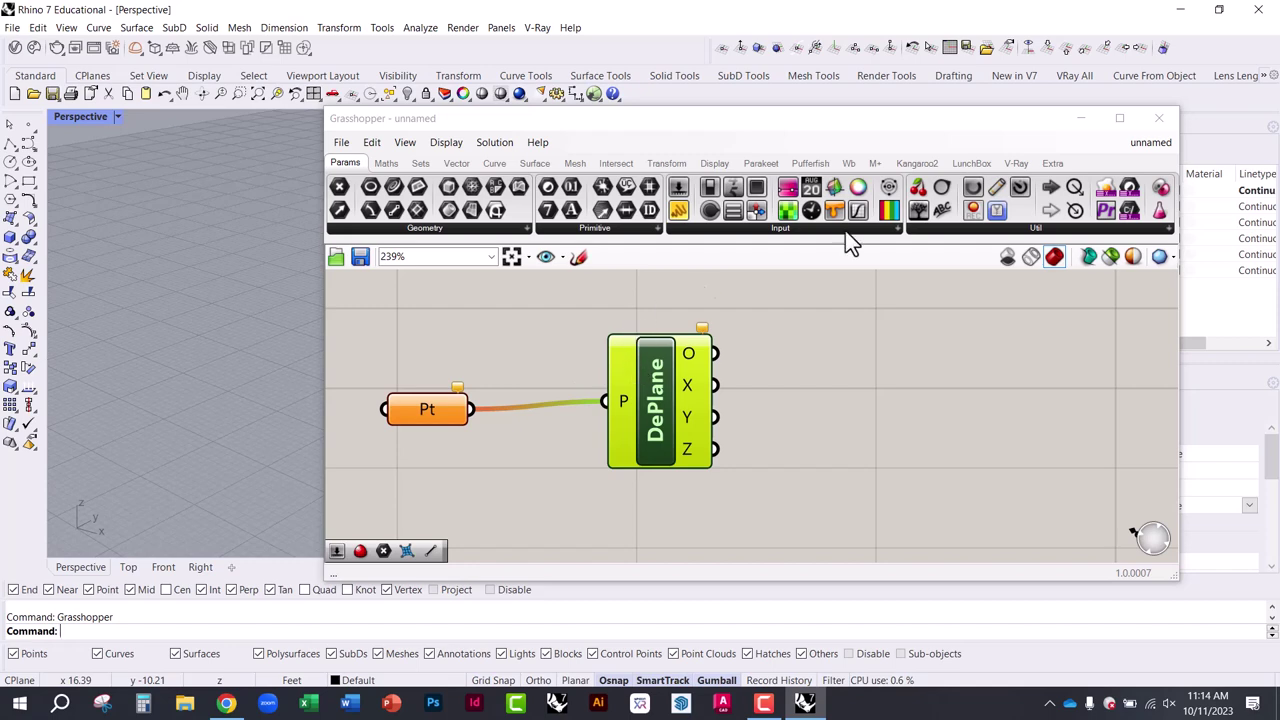
Minimize the Grasshopper editor, restore it, and move it aside to uncover part of the Perspective viewport
{"action": "left_click", "coordinate": [1080, 118]}
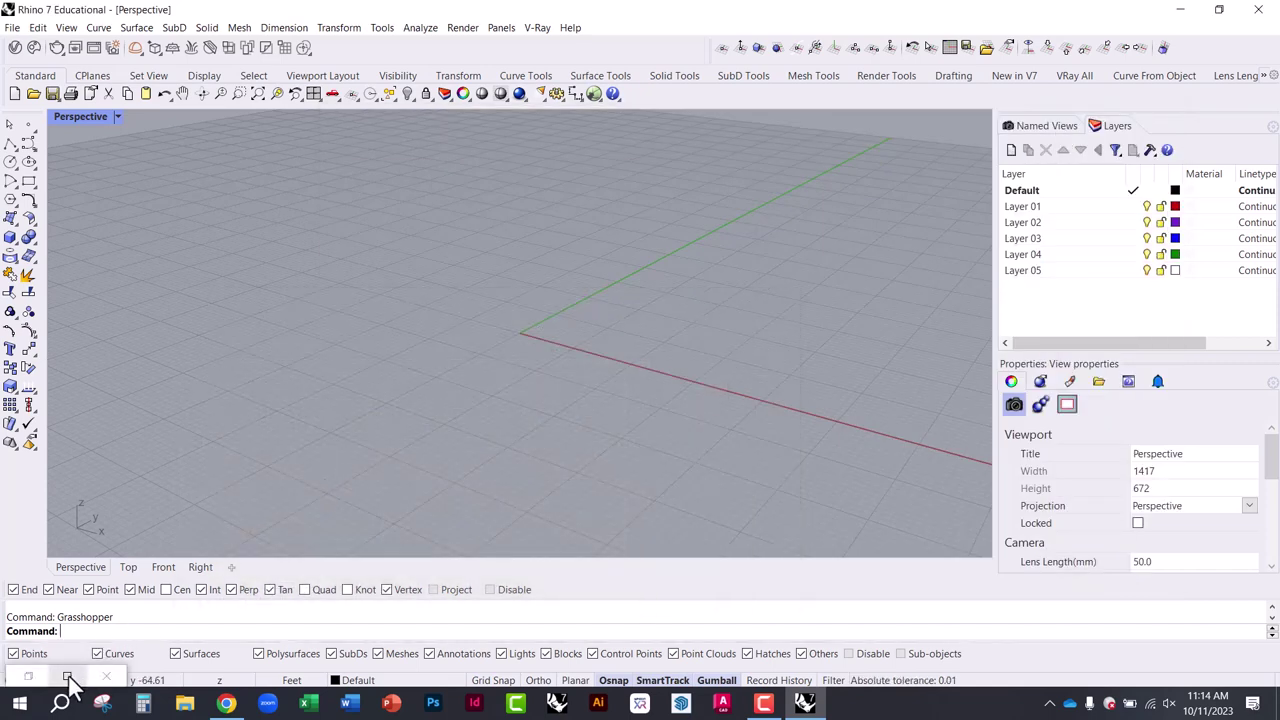
{"action": "left_click", "coordinate": [27, 678]}
{"action": "left_click_drag", "start_coordinate": [592, 113], "coordinate": [722, 101]}
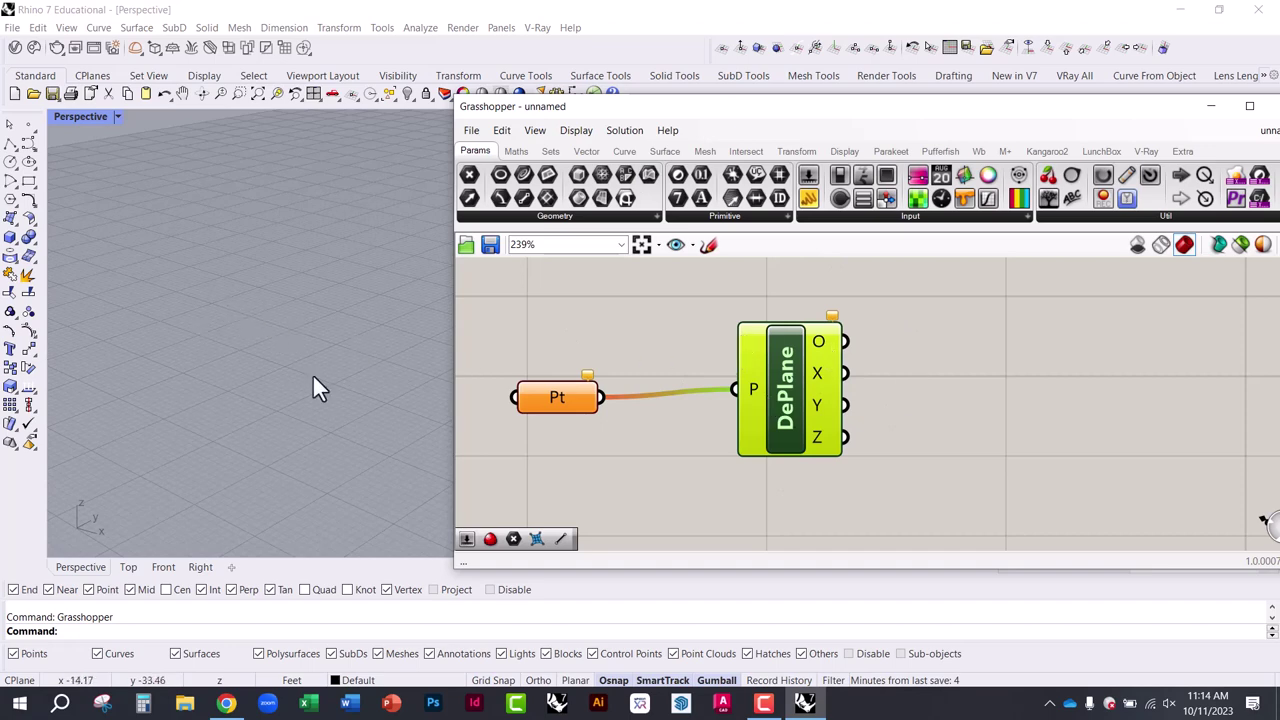
Move the DePlane component slightly down so the wire from the Point parameter runs straight, then return focus to the Rhino viewport
{"action": "left_click", "coordinate": [242, 292]}
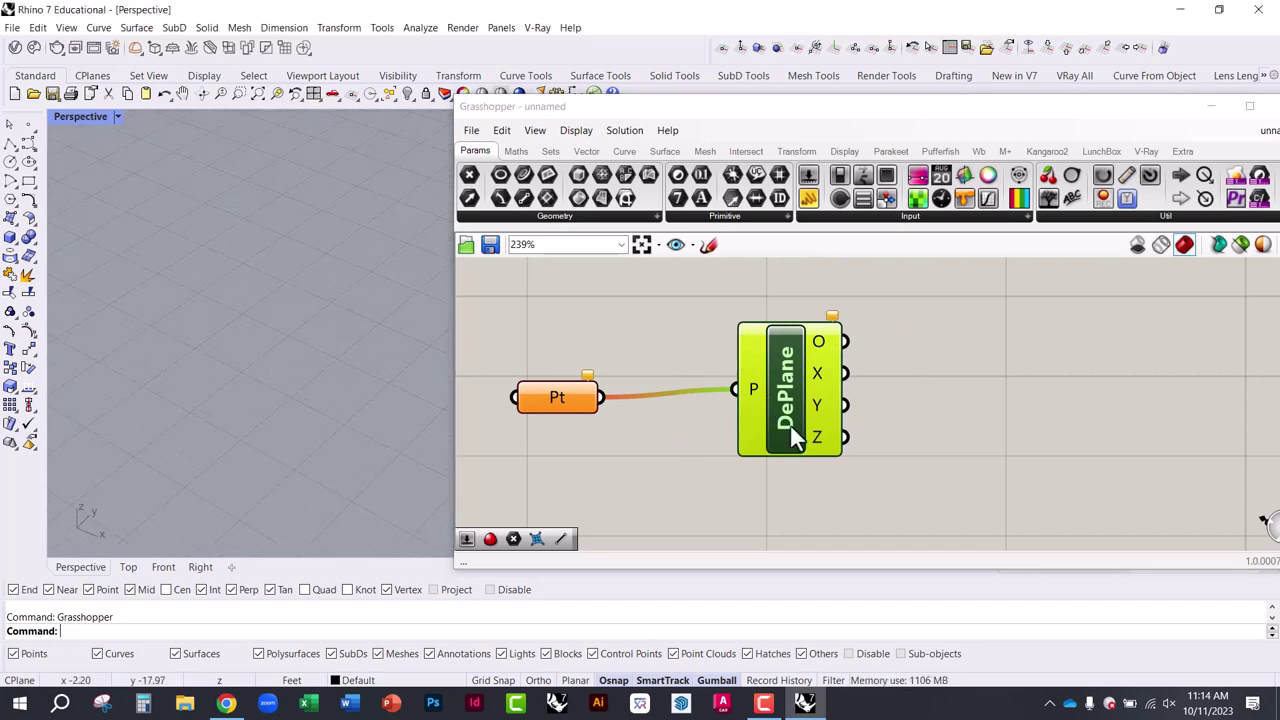
{"action": "left_click_drag", "start_coordinate": [791, 426], "coordinate": [792, 440]}
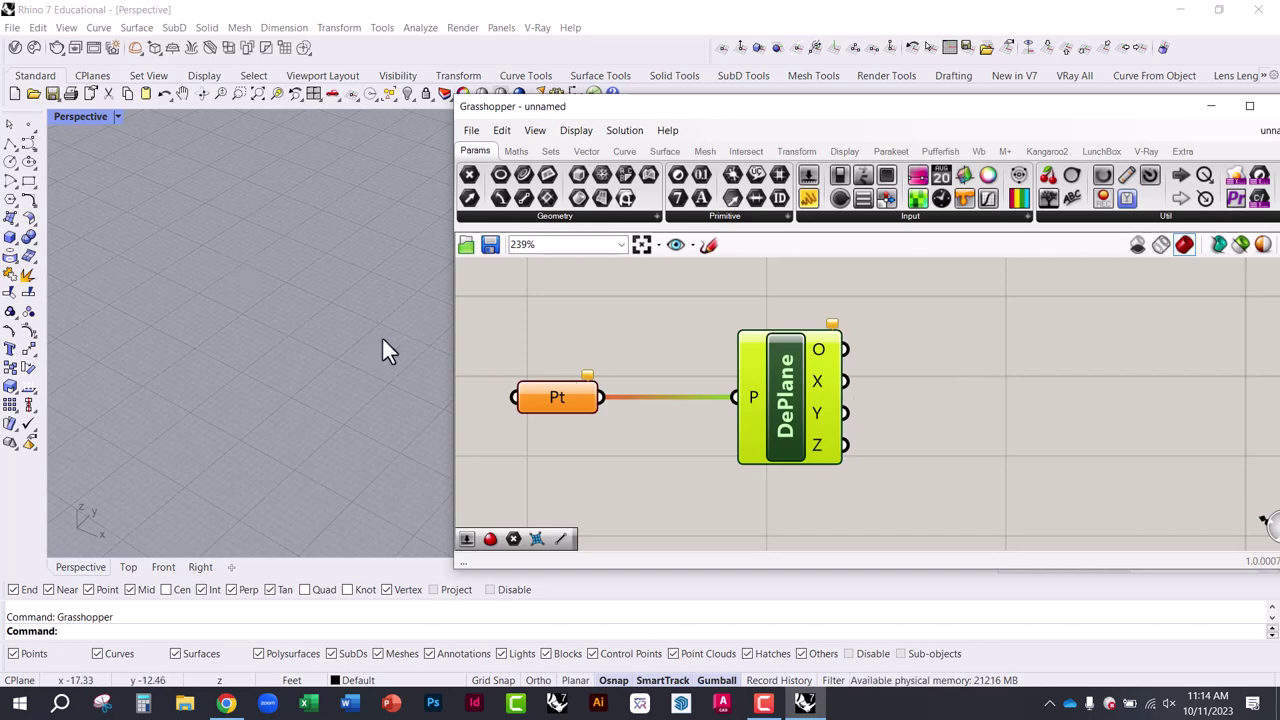
{"action": "left_click", "coordinate": [178, 336]}
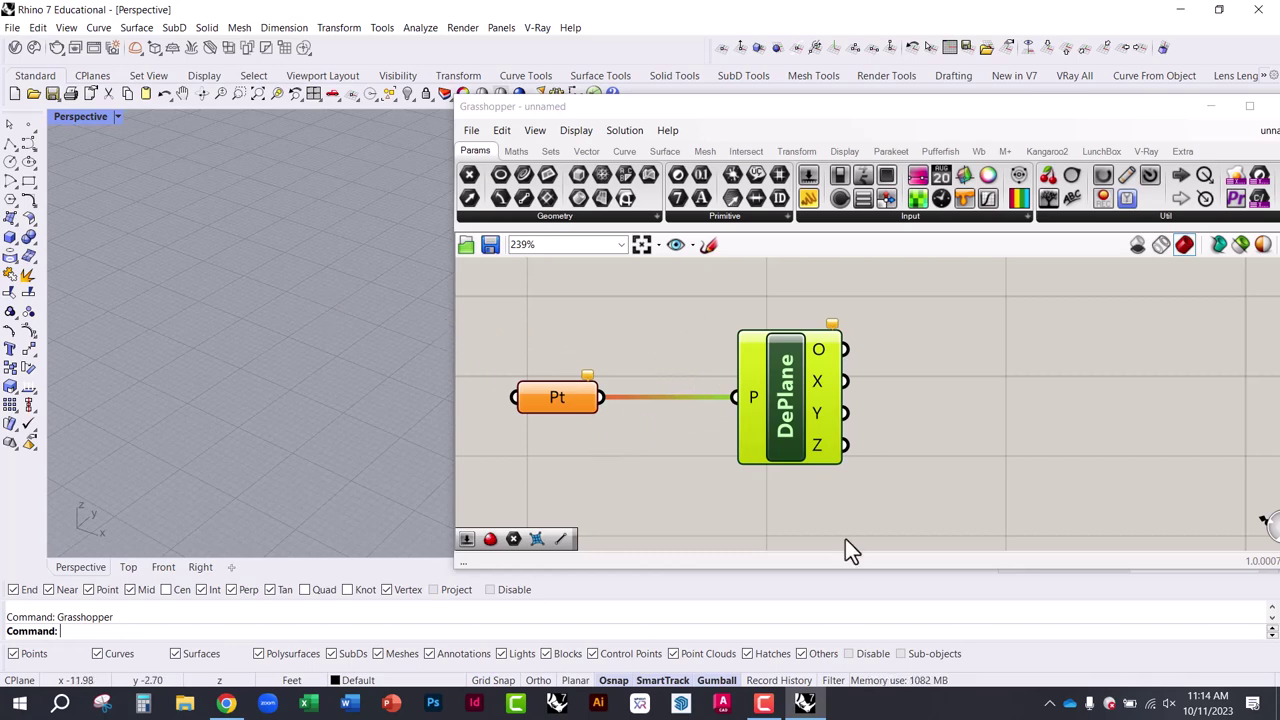
Maximize the Grasshopper editor and move the Point parameter slightly closer to the DePlane component
{"action": "left_click_drag", "start_coordinate": [719, 106], "coordinate": [920, 105]}
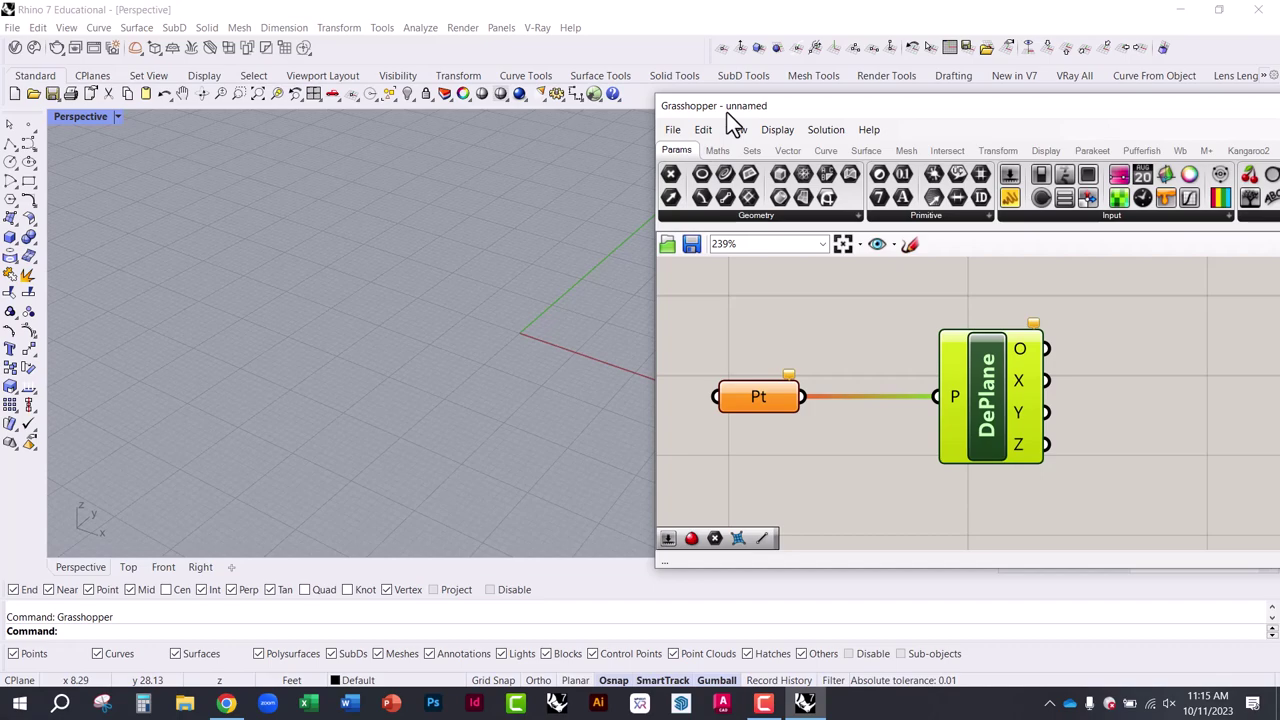
{"action": "left_click_drag", "start_coordinate": [725, 112], "coordinate": [420, 2]}
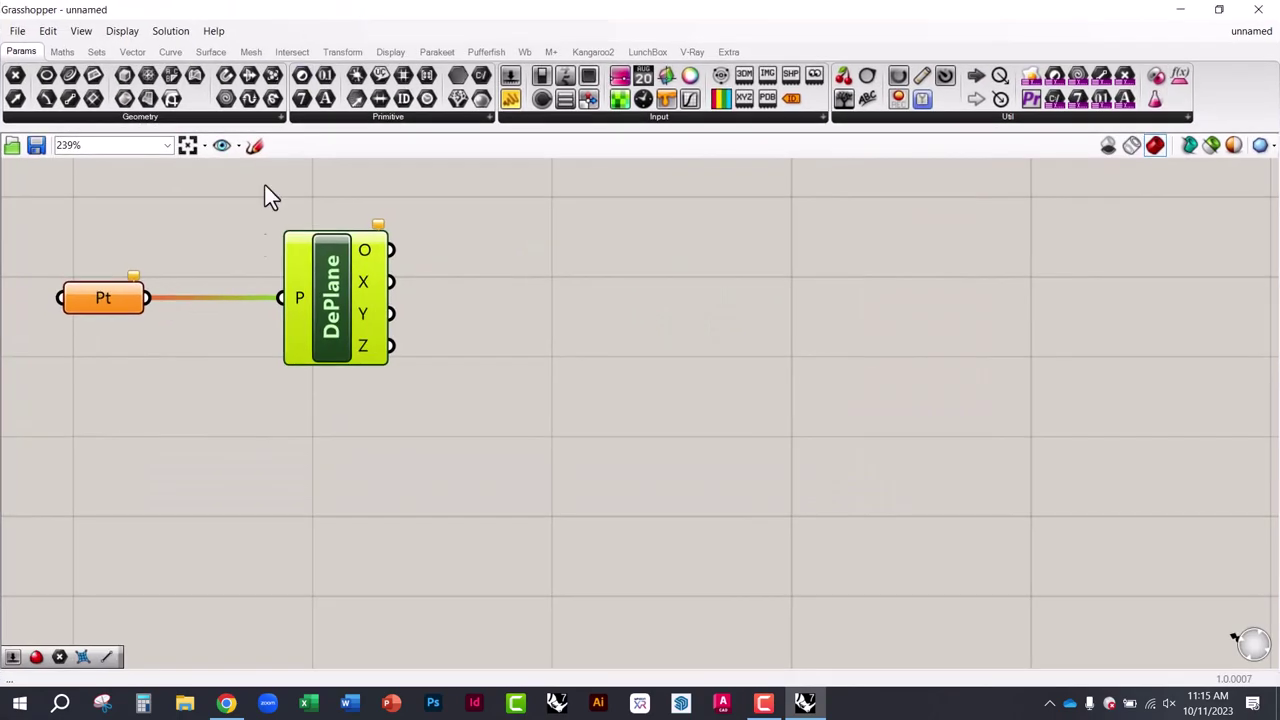
{"action": "right_click_drag", "start_coordinate": [157, 294], "coordinate": [375, 410]}
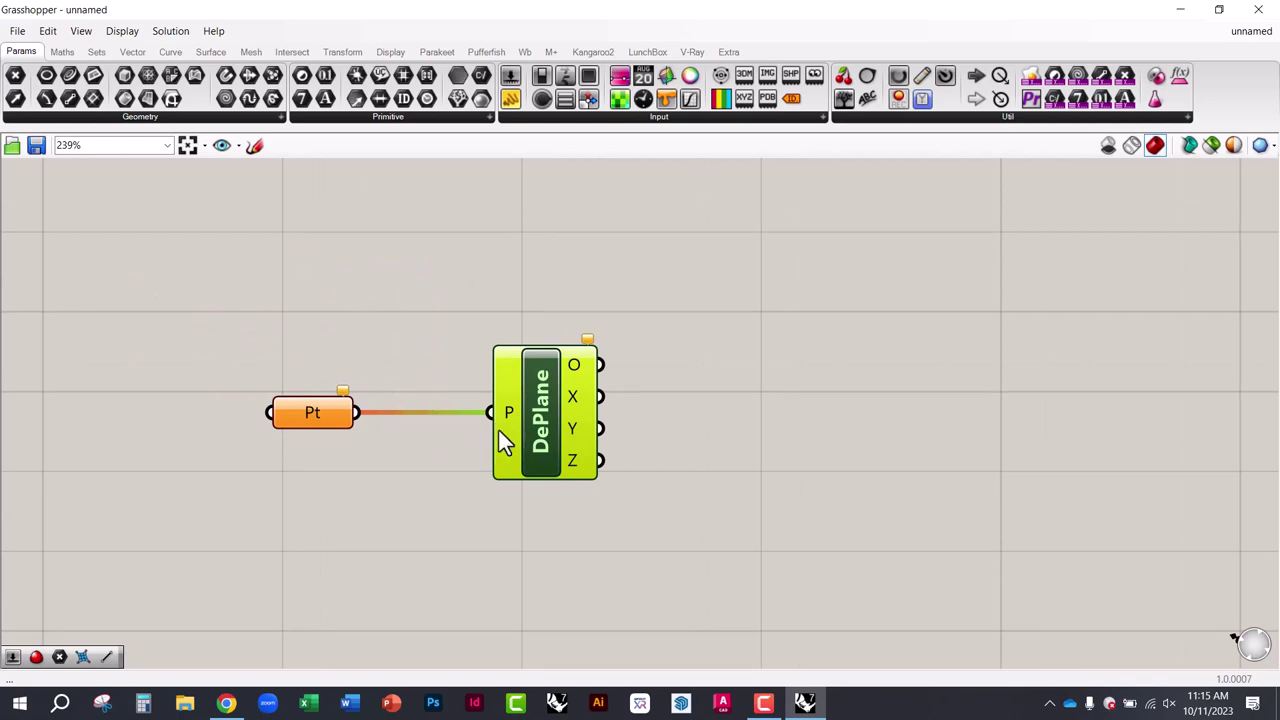
{"action": "left_click_drag", "start_coordinate": [327, 415], "coordinate": [343, 413]}
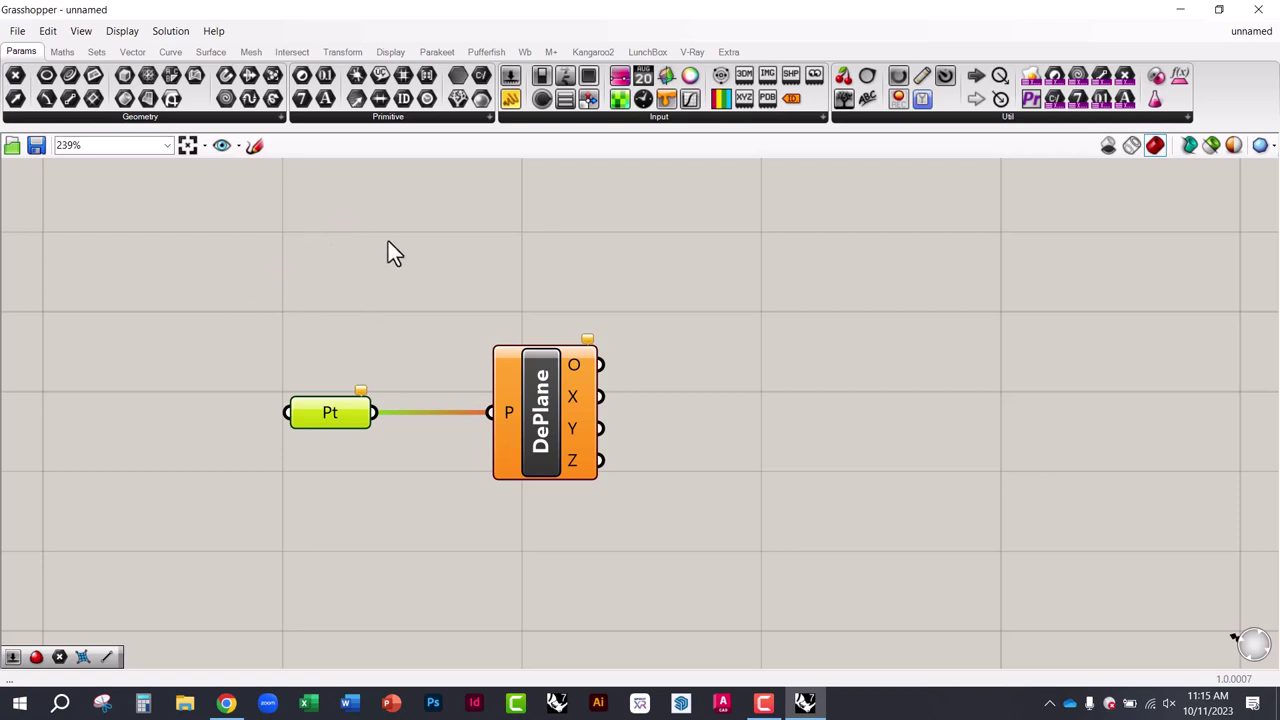
Look through the Sets, Vector and Curve component categories and briefly uncover Rhino's own surface tools for comparison
{"action": "mouse_move", "coordinate": [66, 63]}
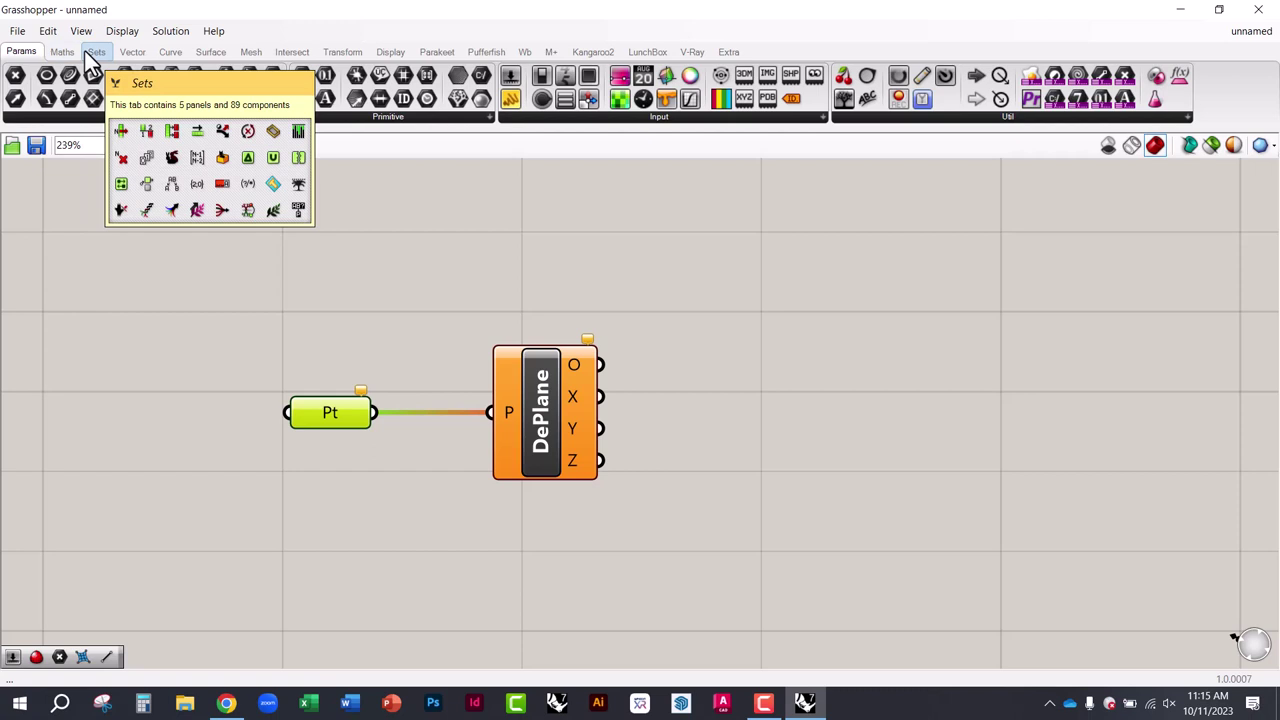
{"action": "left_click", "coordinate": [87, 53]}
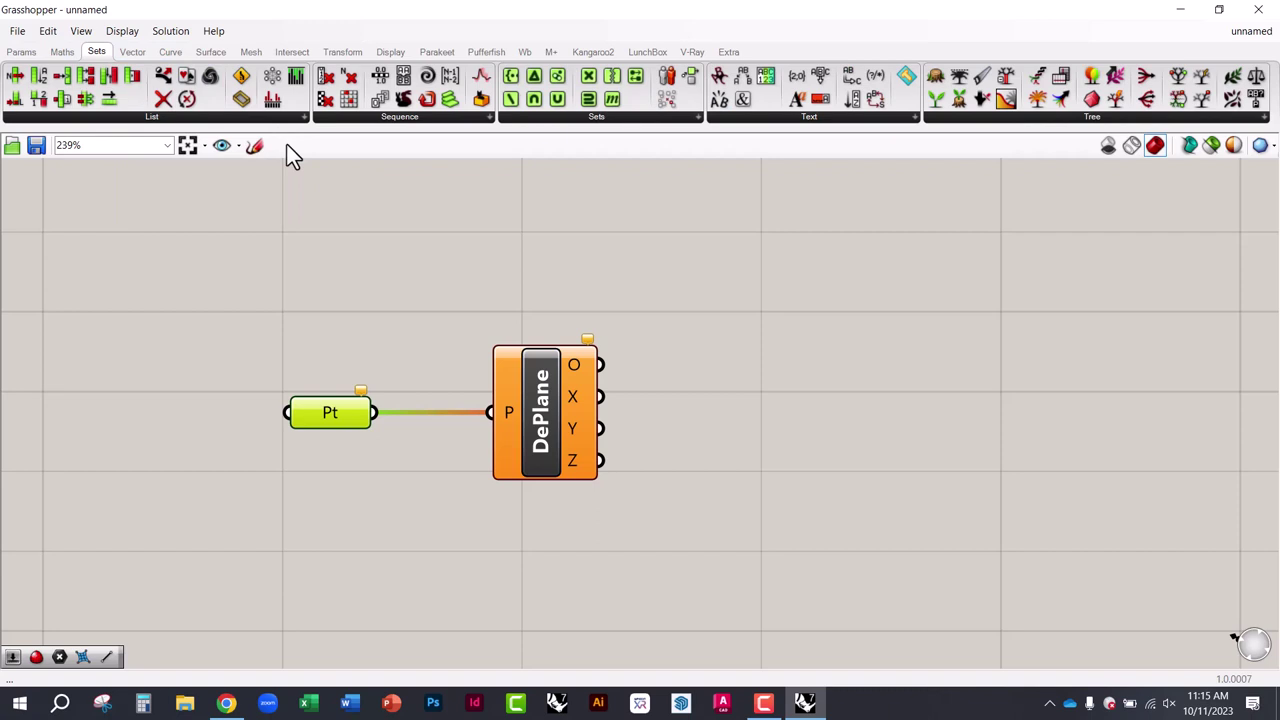
{"action": "left_click", "coordinate": [134, 52]}
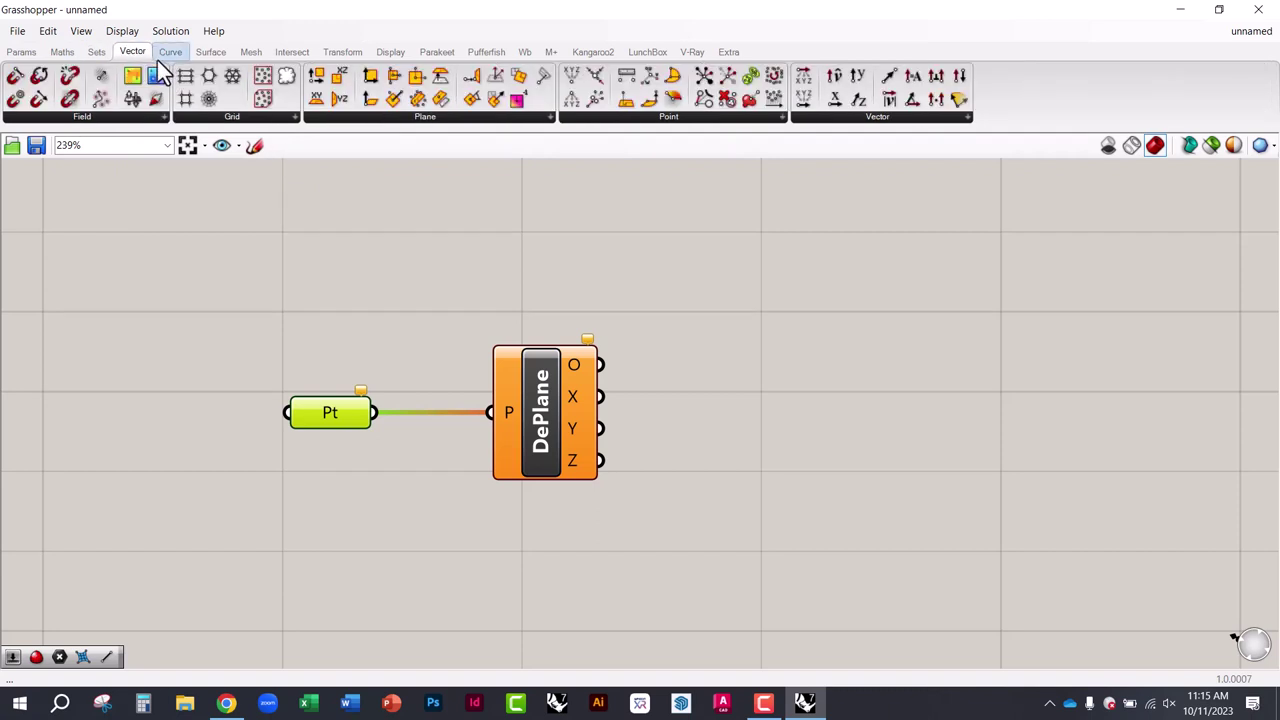
{"action": "mouse_move", "coordinate": [176, 58]}
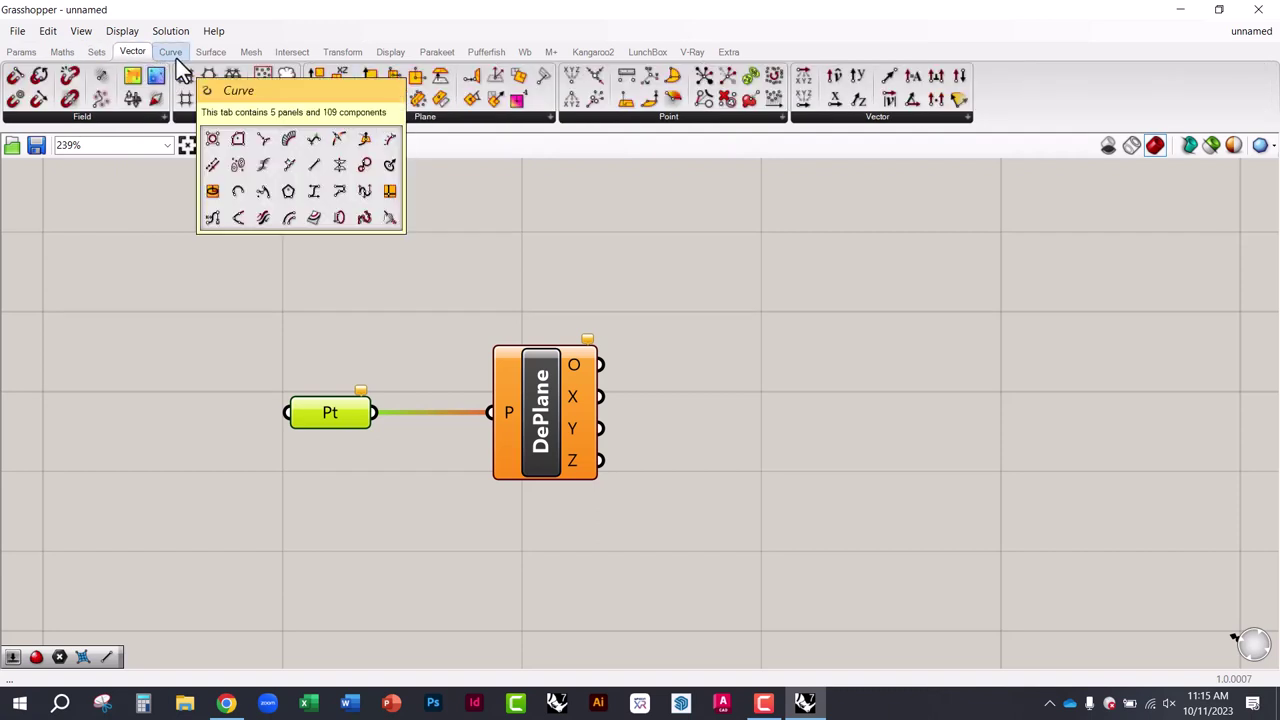
{"action": "left_click", "coordinate": [175, 58]}
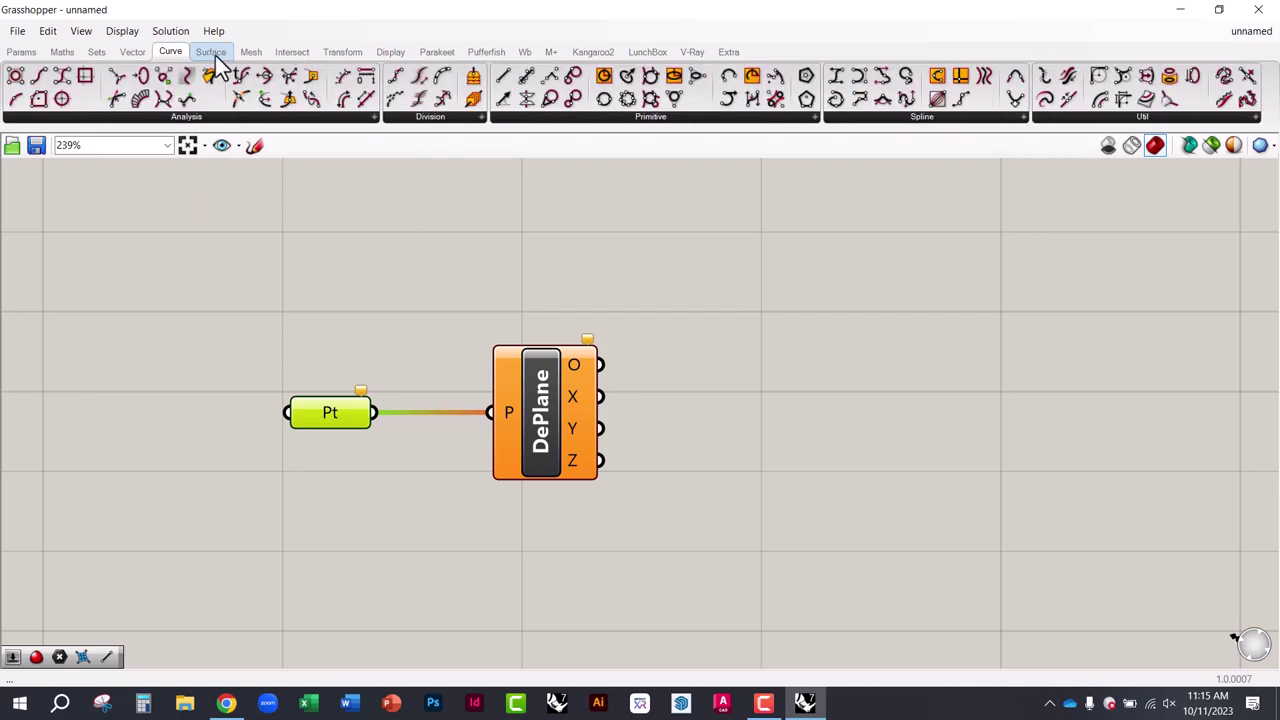
{"action": "double_click", "coordinate": [177, 12]}
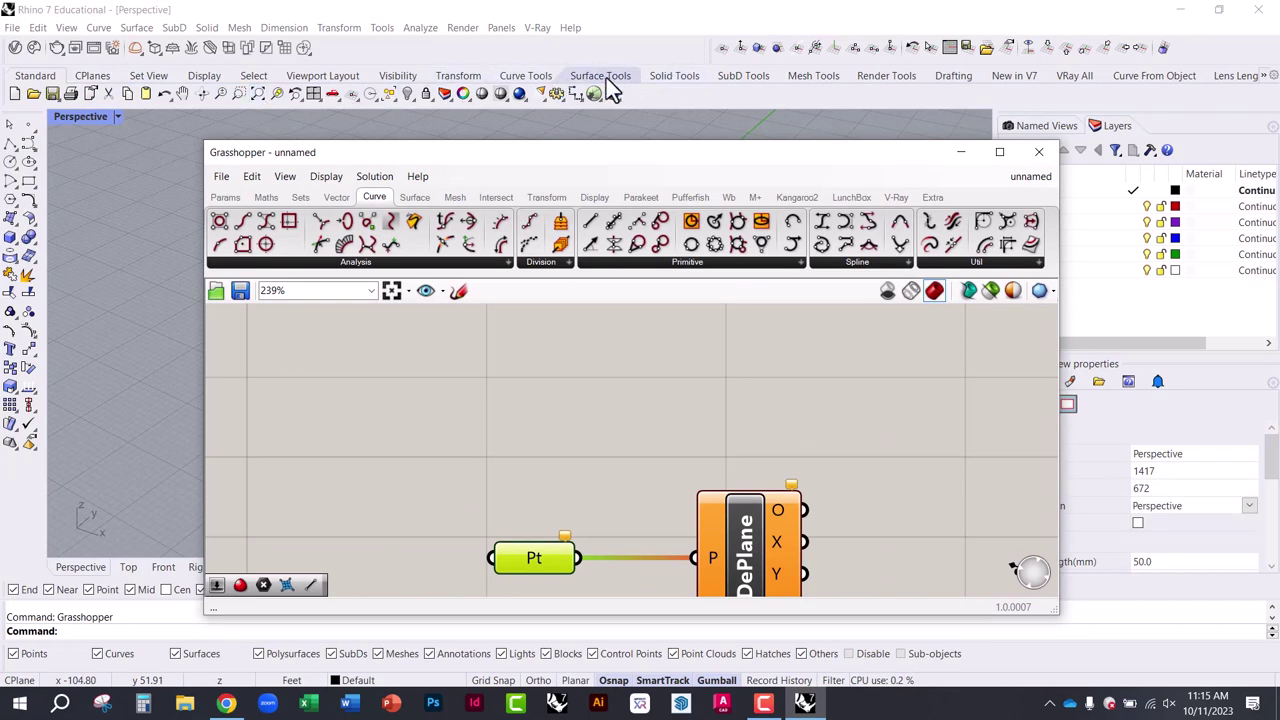
{"action": "left_click_drag", "start_coordinate": [504, 168], "coordinate": [506, 2]}
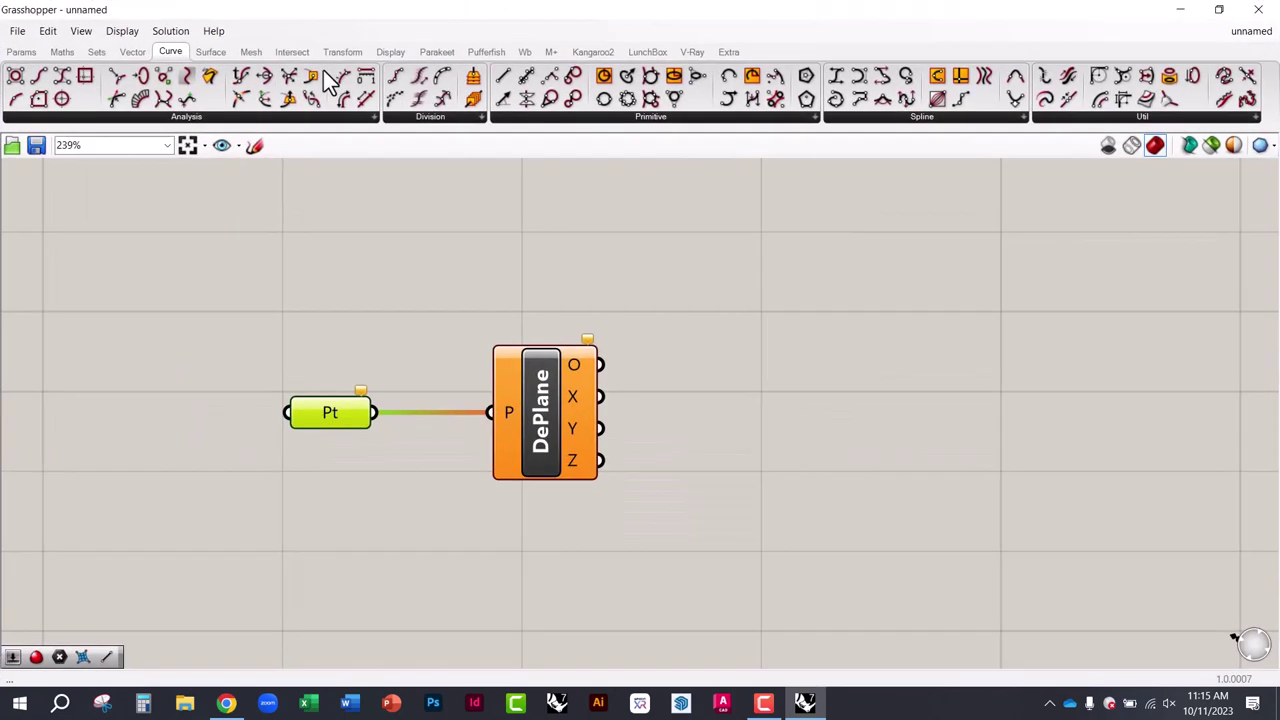
Look through the Vector, Curve, Surface, Mesh, Intersect, Transform and Display component categories
{"action": "left_click", "coordinate": [133, 55]}
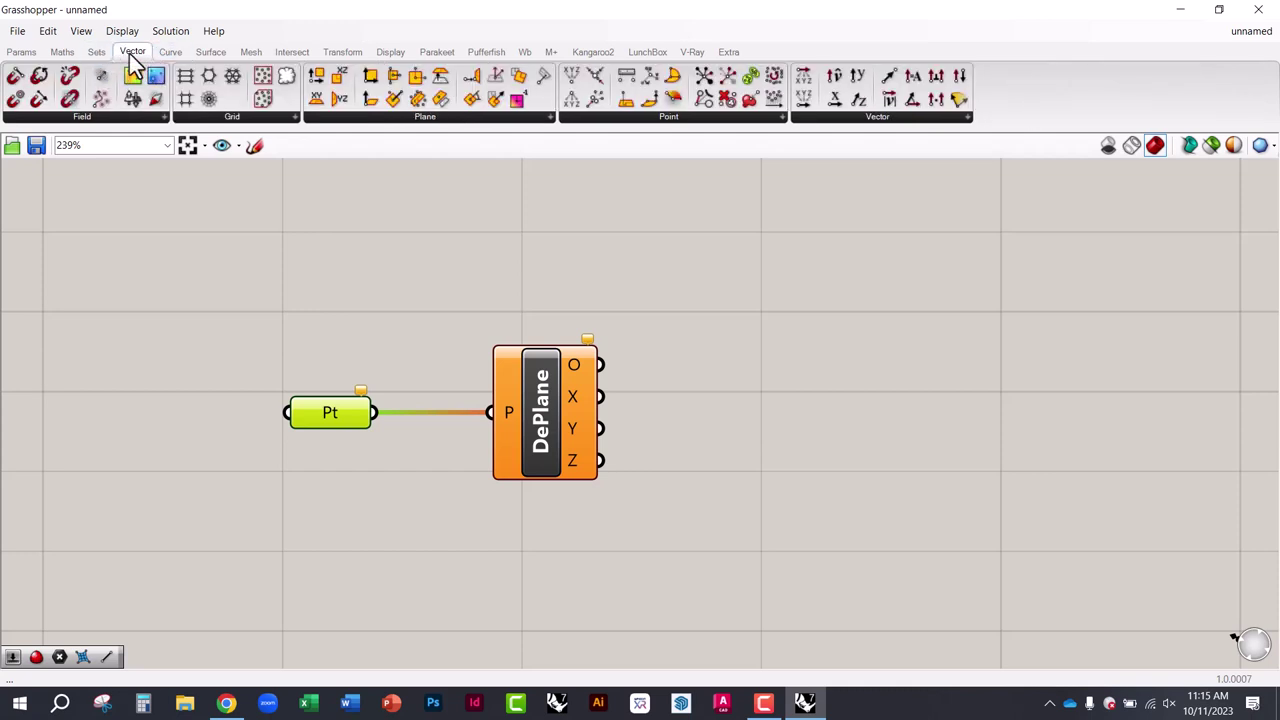
{"action": "left_click", "coordinate": [170, 55]}
{"action": "left_click", "coordinate": [218, 56]}
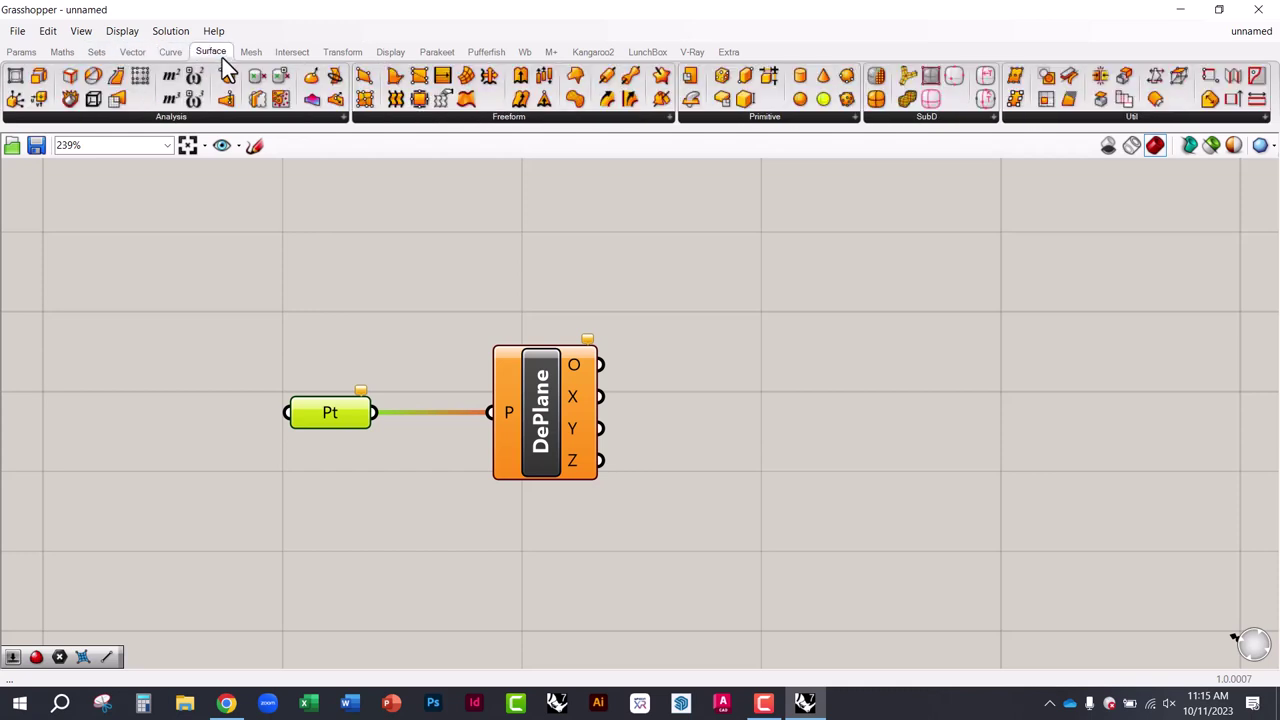
{"action": "left_click", "coordinate": [251, 55]}
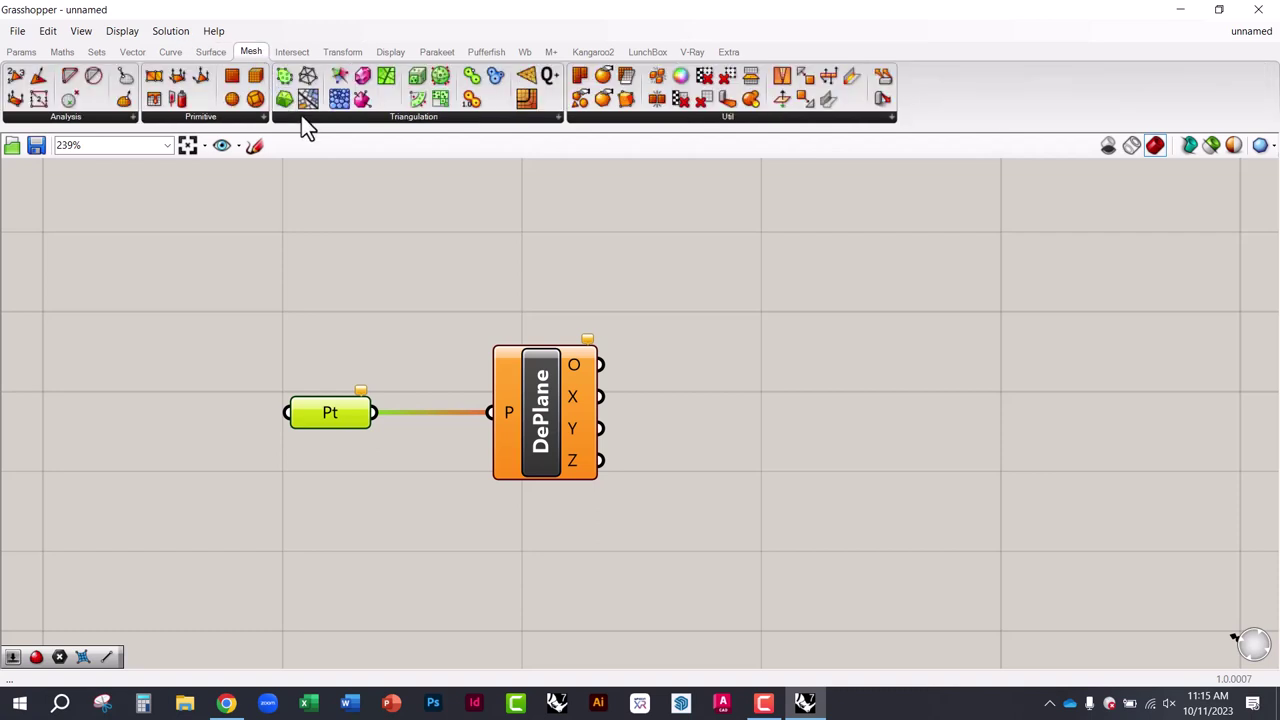
{"action": "left_click", "coordinate": [292, 53]}
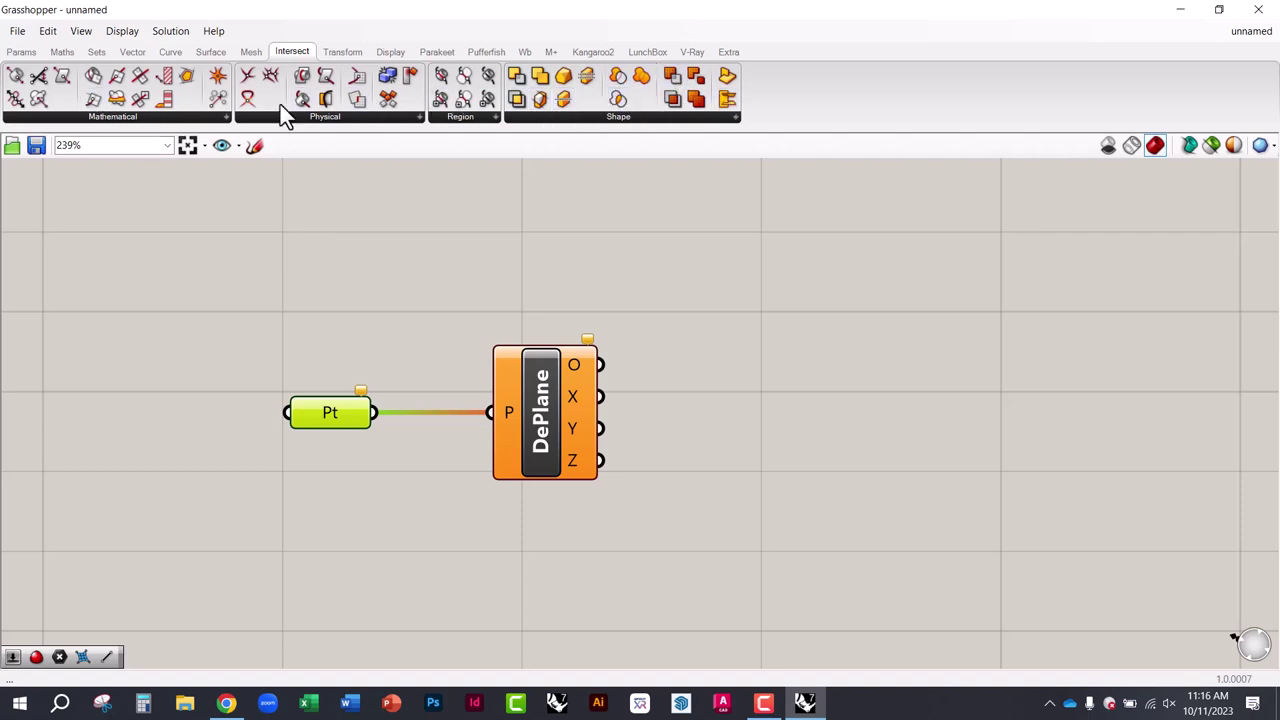
{"action": "left_click", "coordinate": [343, 52]}
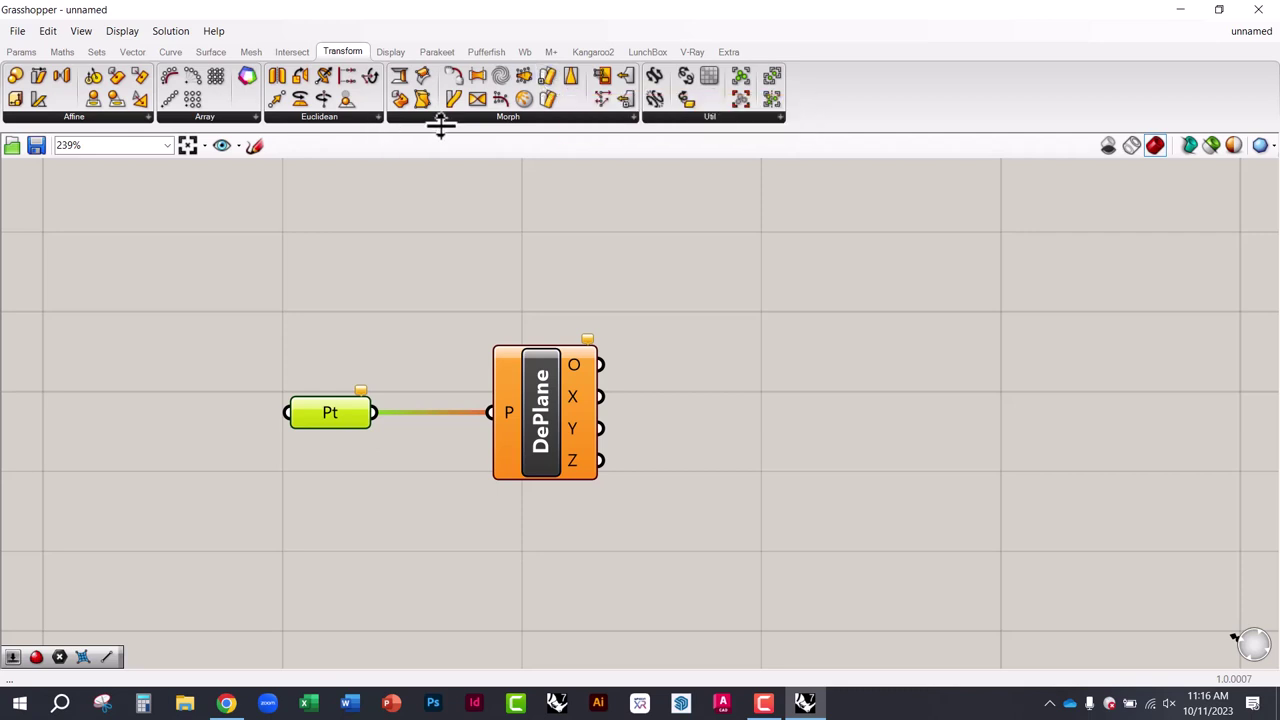
{"action": "left_click", "coordinate": [390, 51]}
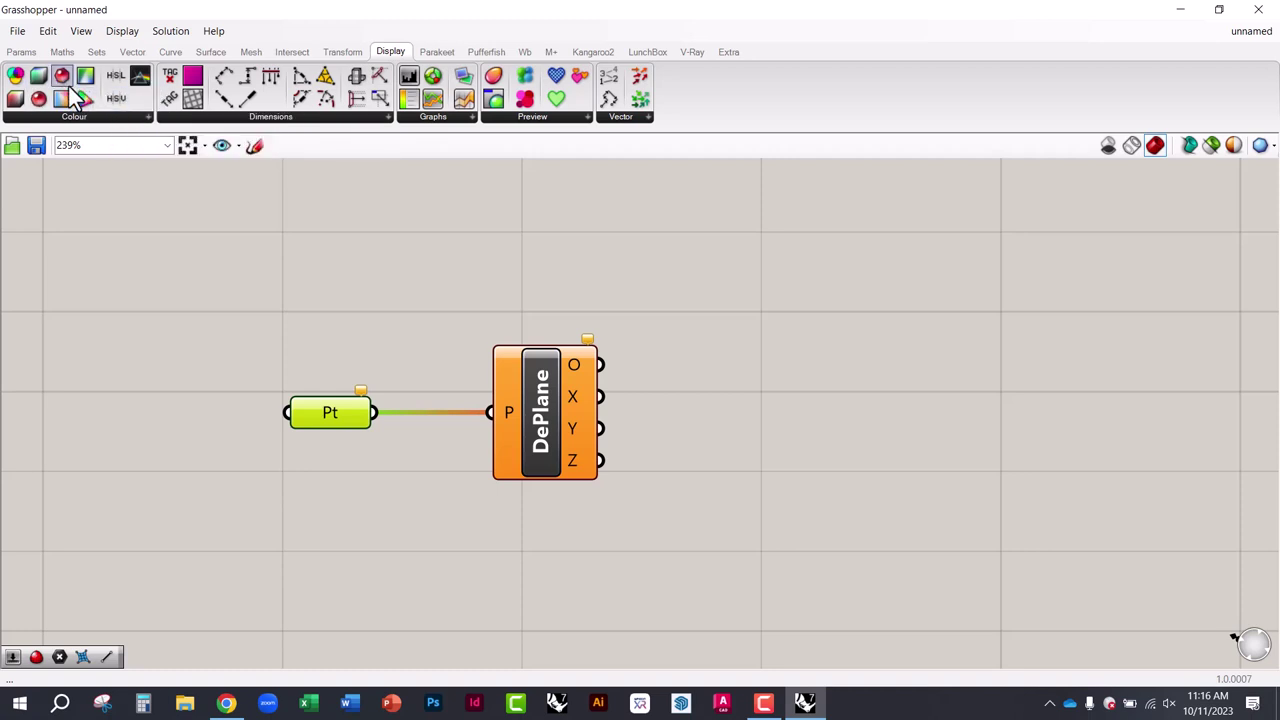
Look through the Parakeet, Pufferfish and Wb plug-in component categories
{"action": "left_click", "coordinate": [435, 52]}
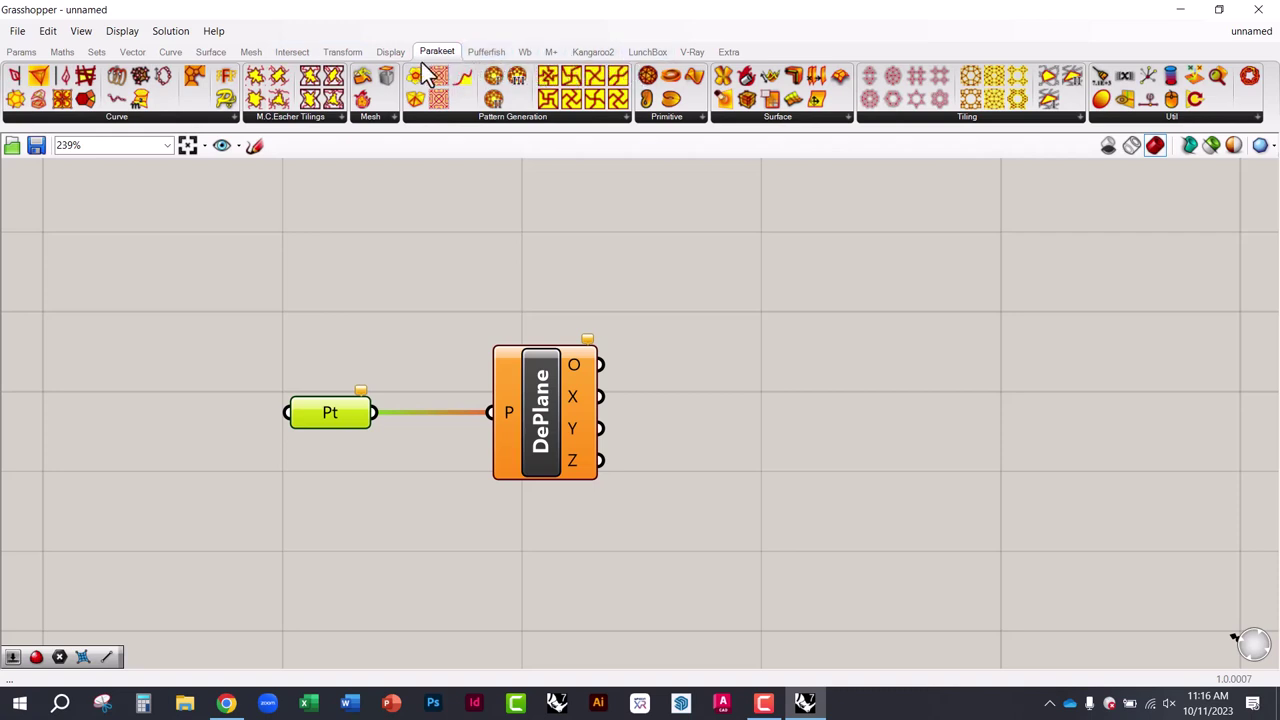
{"action": "left_click", "coordinate": [484, 55]}
{"action": "left_click", "coordinate": [524, 53]}
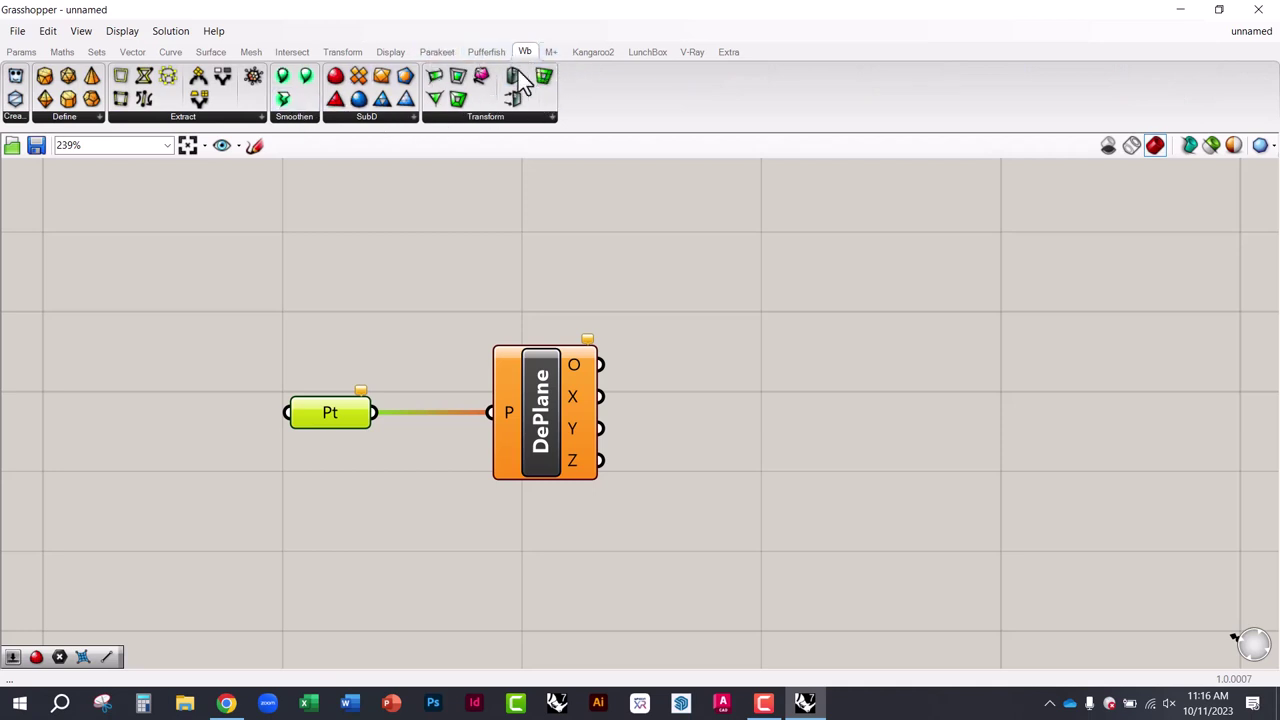
Switch to Chrome, open the Food4Rhino site in a new tab, and browse to its Grasshopper apps
{"action": "left_click", "coordinate": [226, 703]}
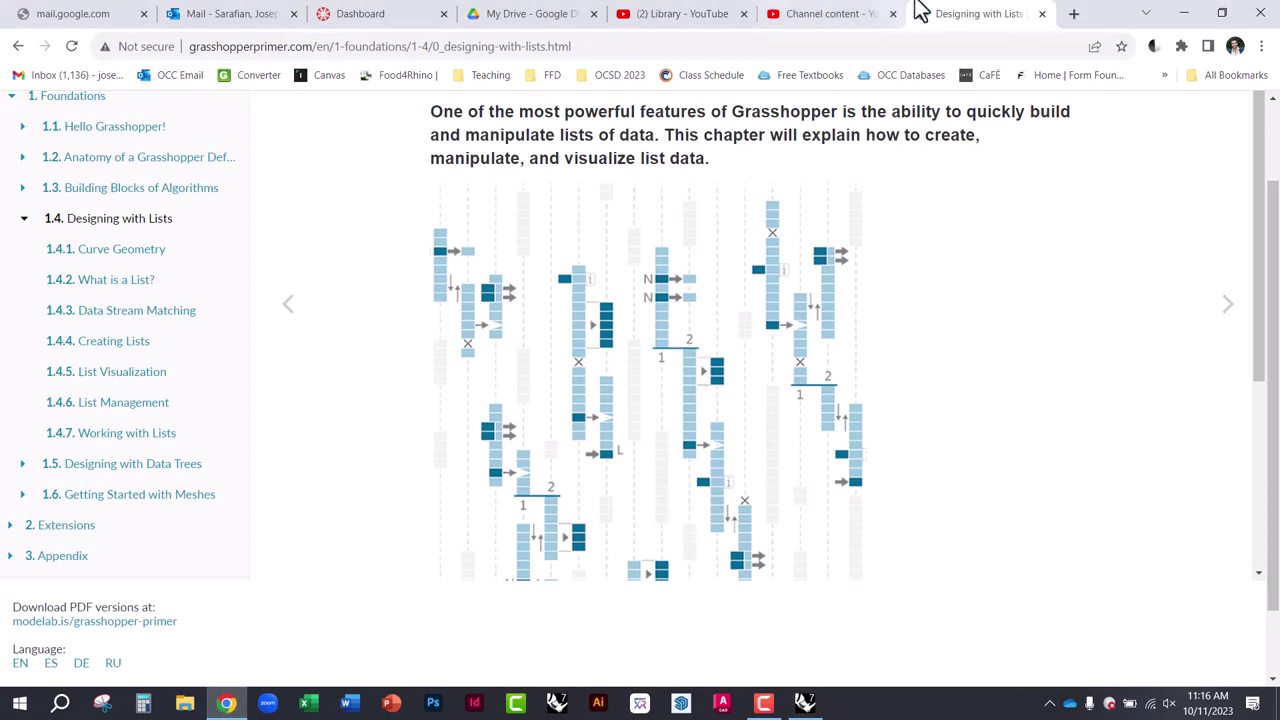
{"action": "left_click", "coordinate": [1070, 15]}
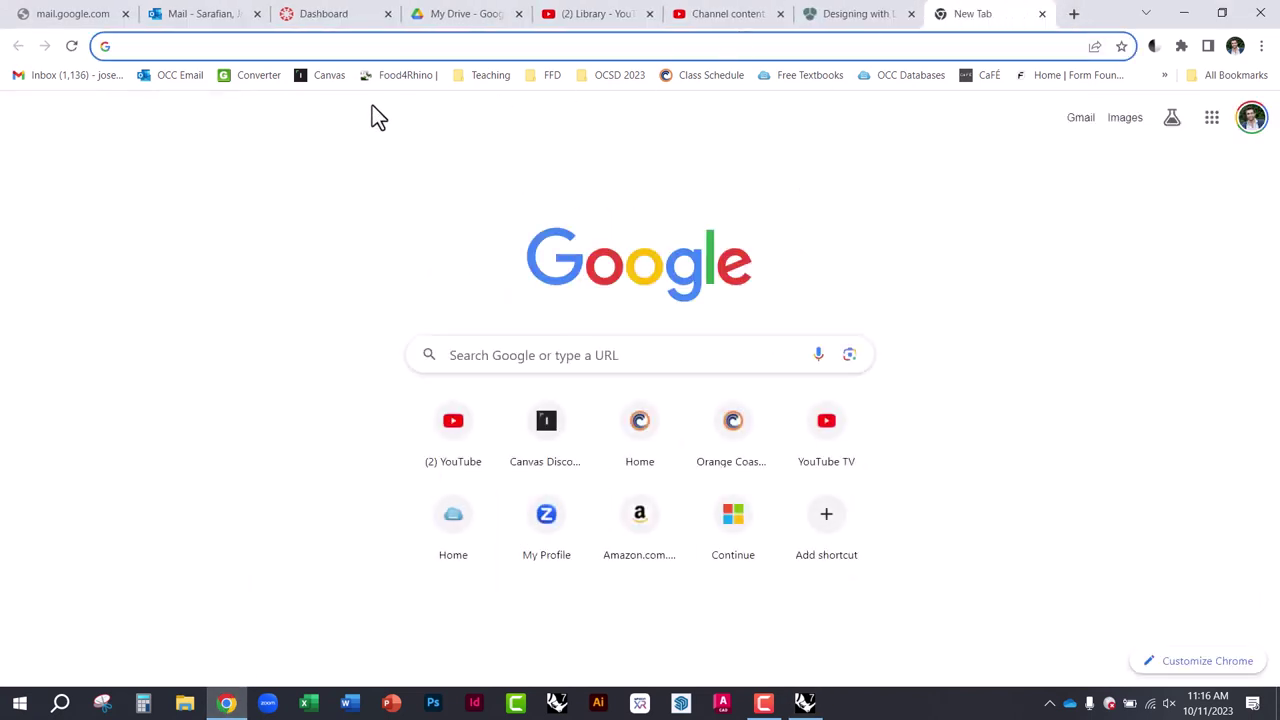
{"action": "left_click", "coordinate": [400, 77]}
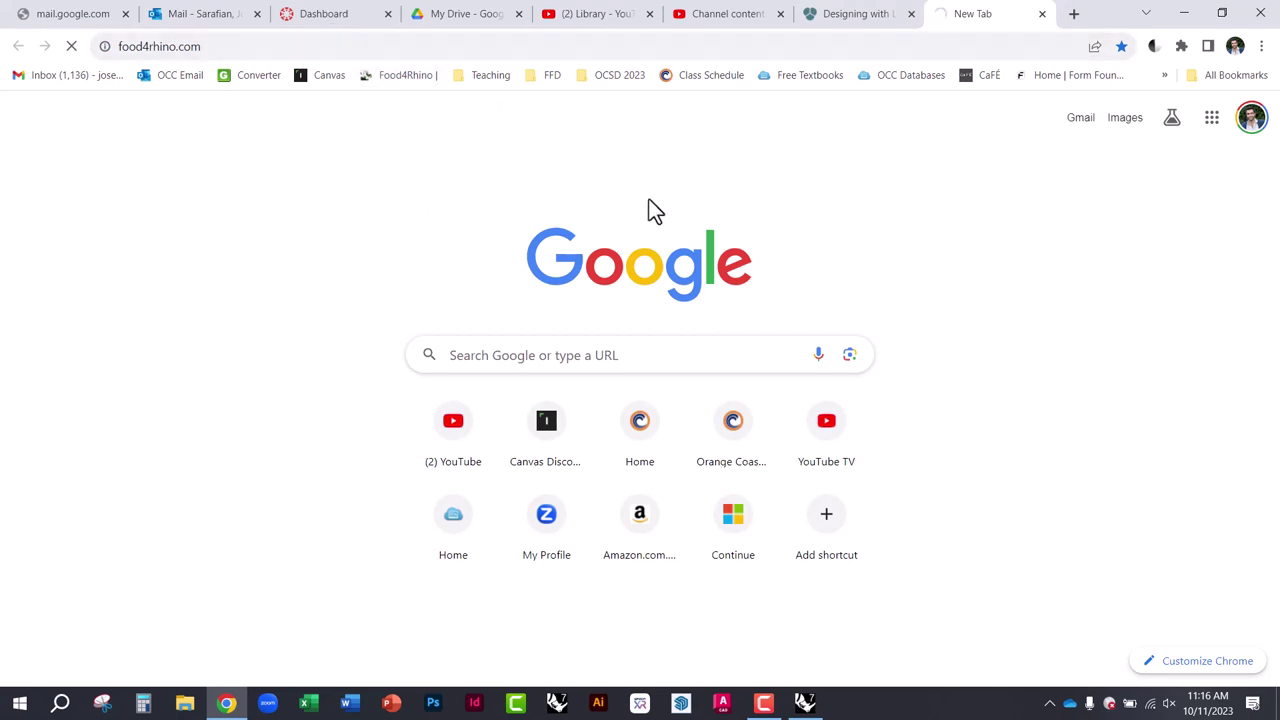
{"action": "scroll", "coordinate": [570, 550], "scroll_direction": "down", "scroll_amount": 2}
{"action": "scroll", "coordinate": [570, 550], "scroll_direction": "down", "scroll_amount": 1}
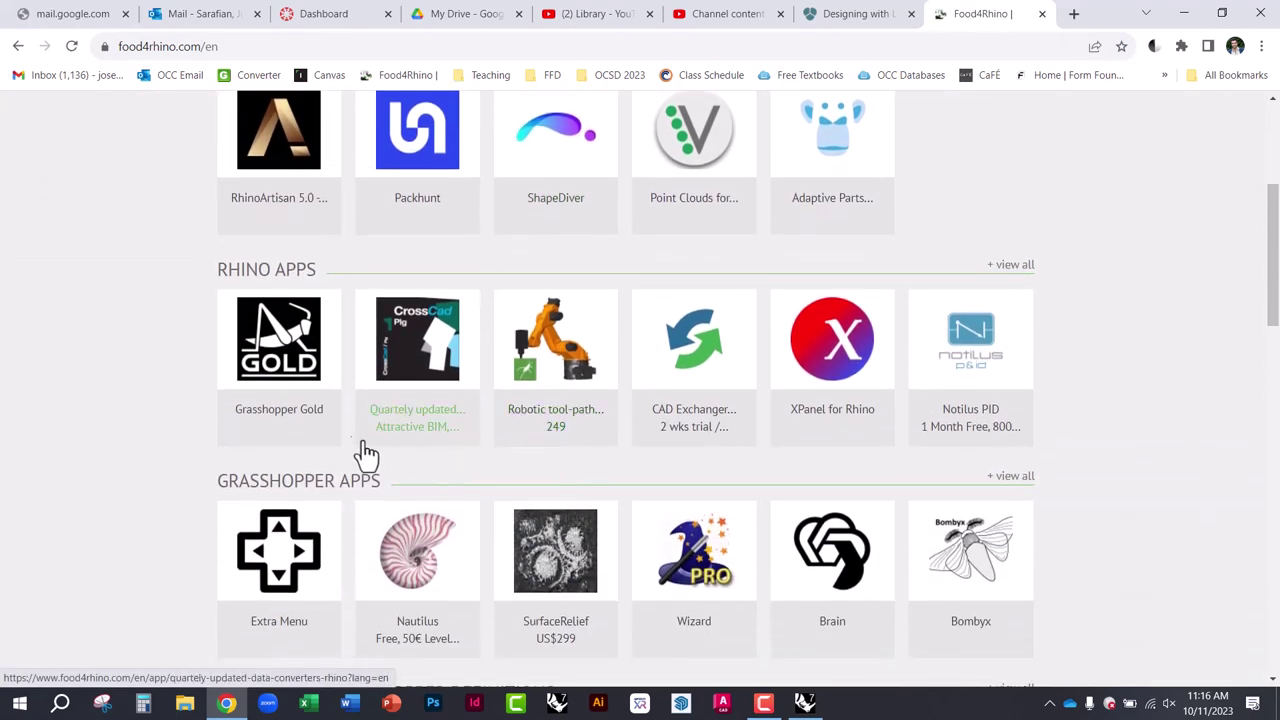
Search Food4Rhino for "lunchbox" and open the page of the LunchBox plug-in
{"action": "scroll", "coordinate": [314, 449], "scroll_direction": "down", "scroll_amount": 2}
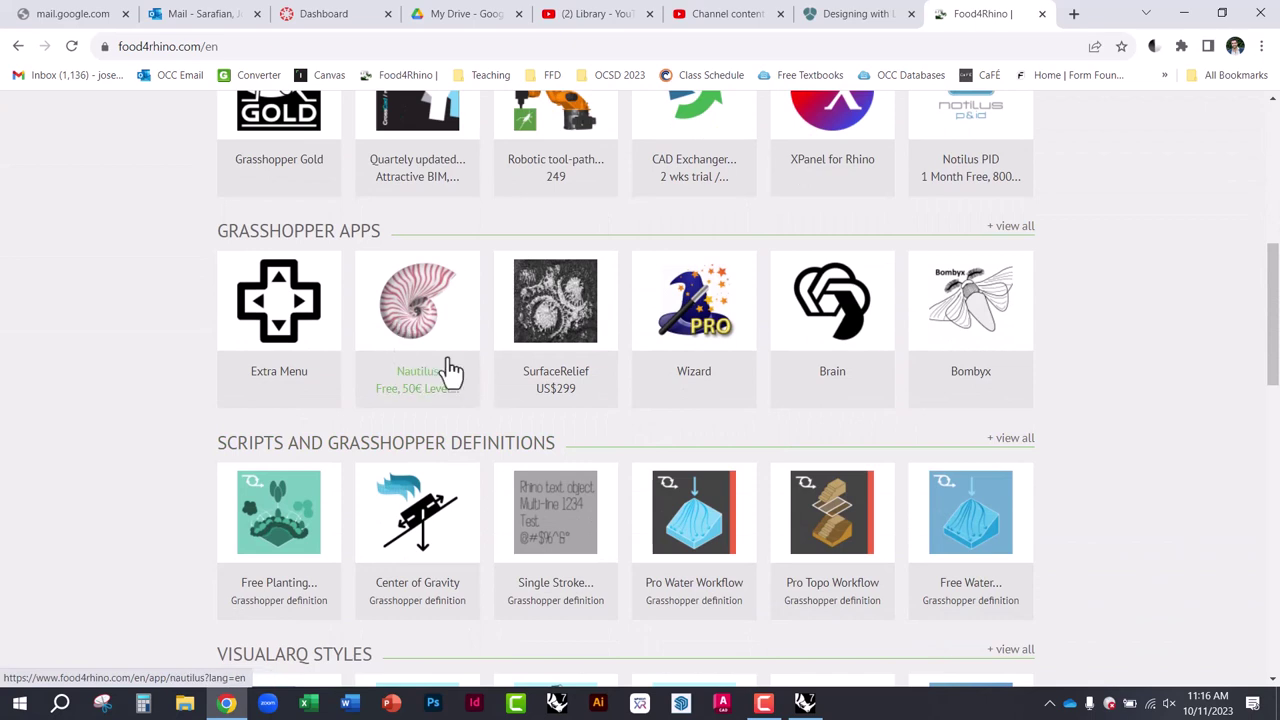
{"action": "scroll", "coordinate": [520, 375], "scroll_direction": "up", "scroll_amount": 2}
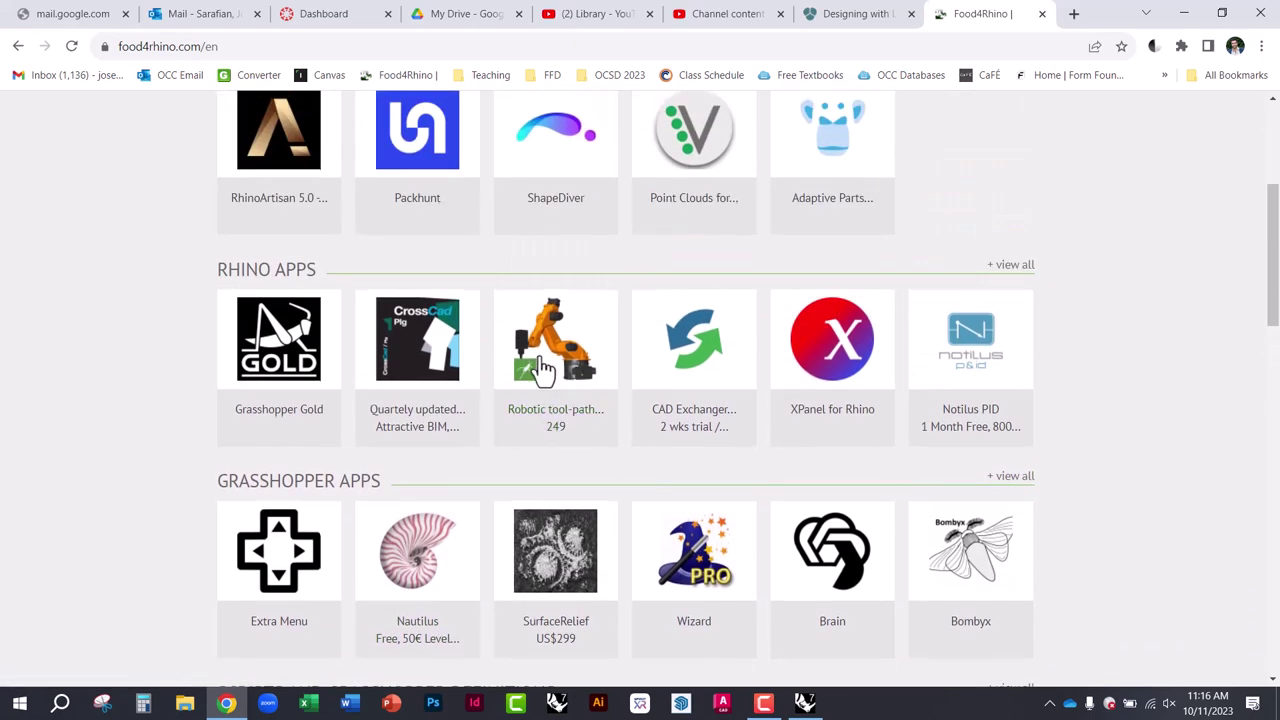
{"action": "scroll", "coordinate": [541, 370], "scroll_direction": "up", "scroll_amount": 2}
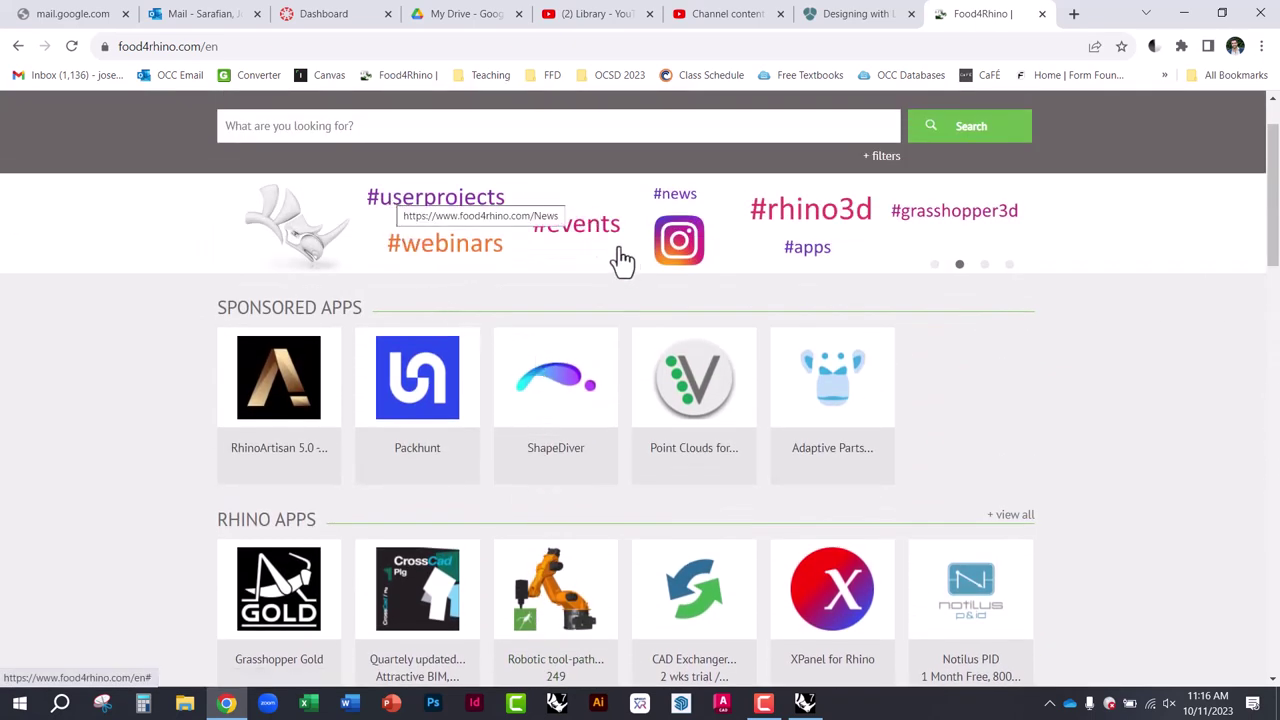
{"action": "left_click", "coordinate": [497, 131]}
{"action": "type", "text": "lunch"}
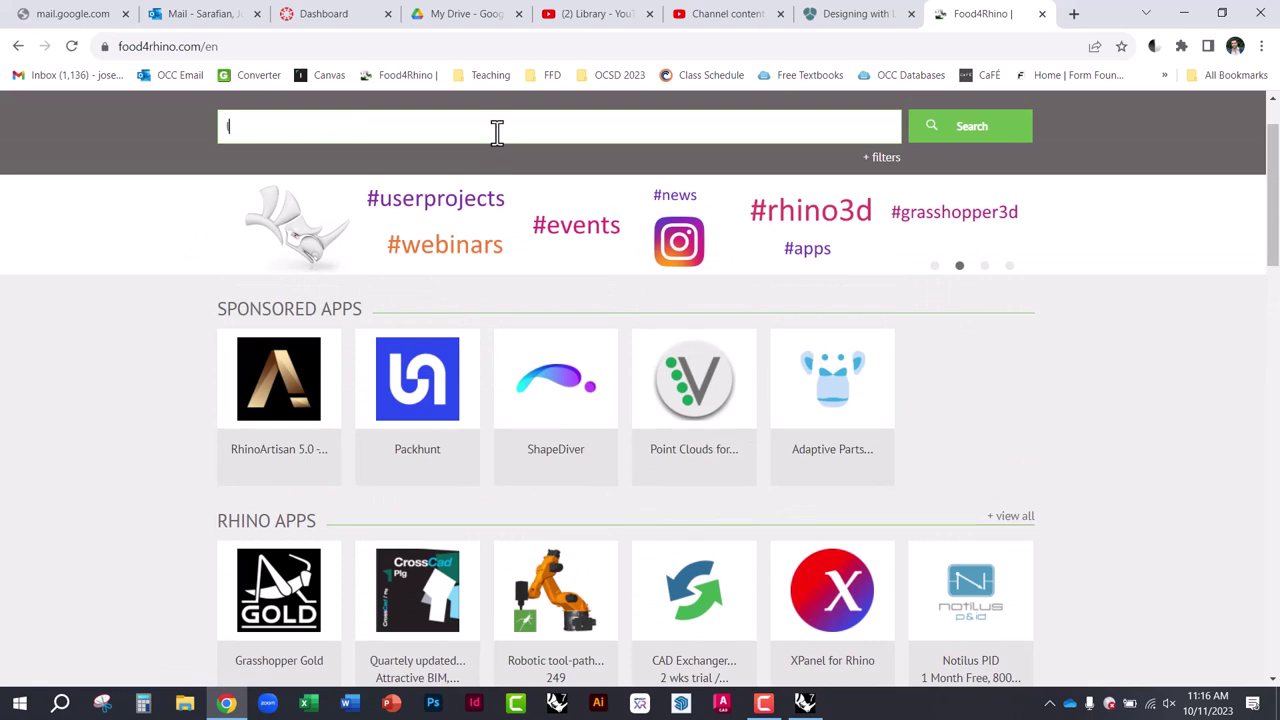
{"action": "type", "text": "box"}
{"action": "key", "text": "Return"}
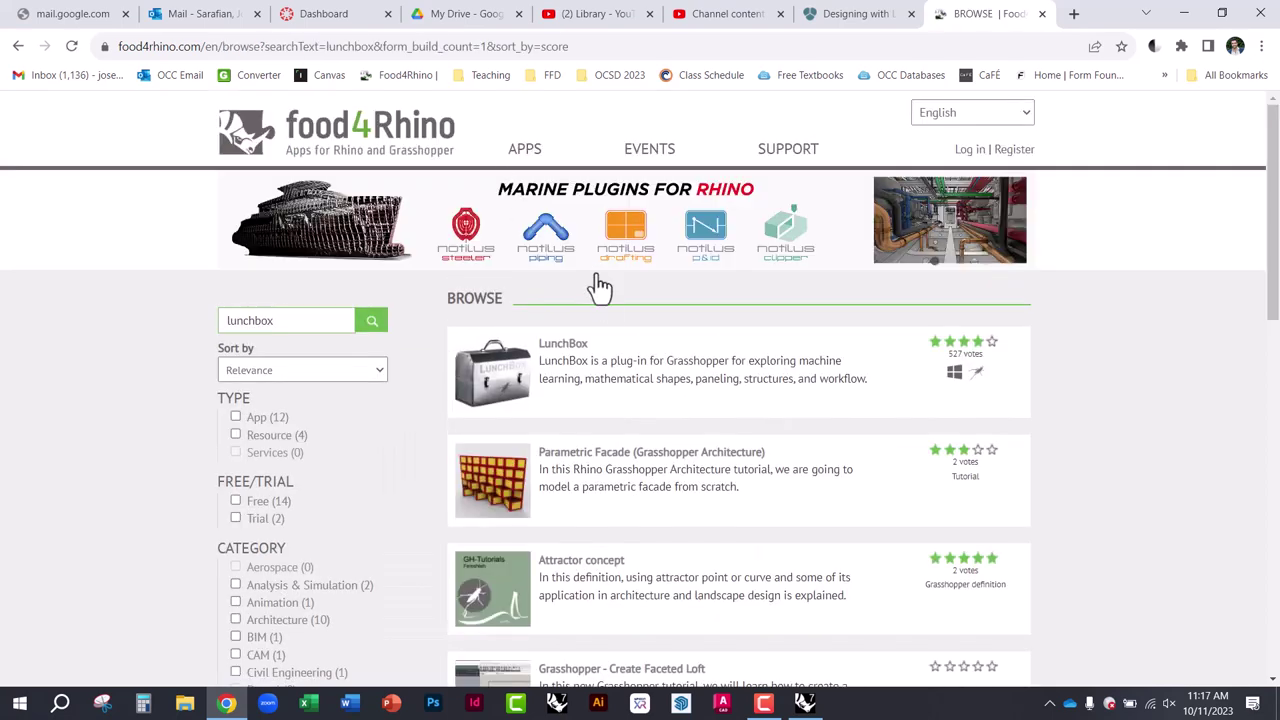
{"action": "left_click", "coordinate": [560, 352]}
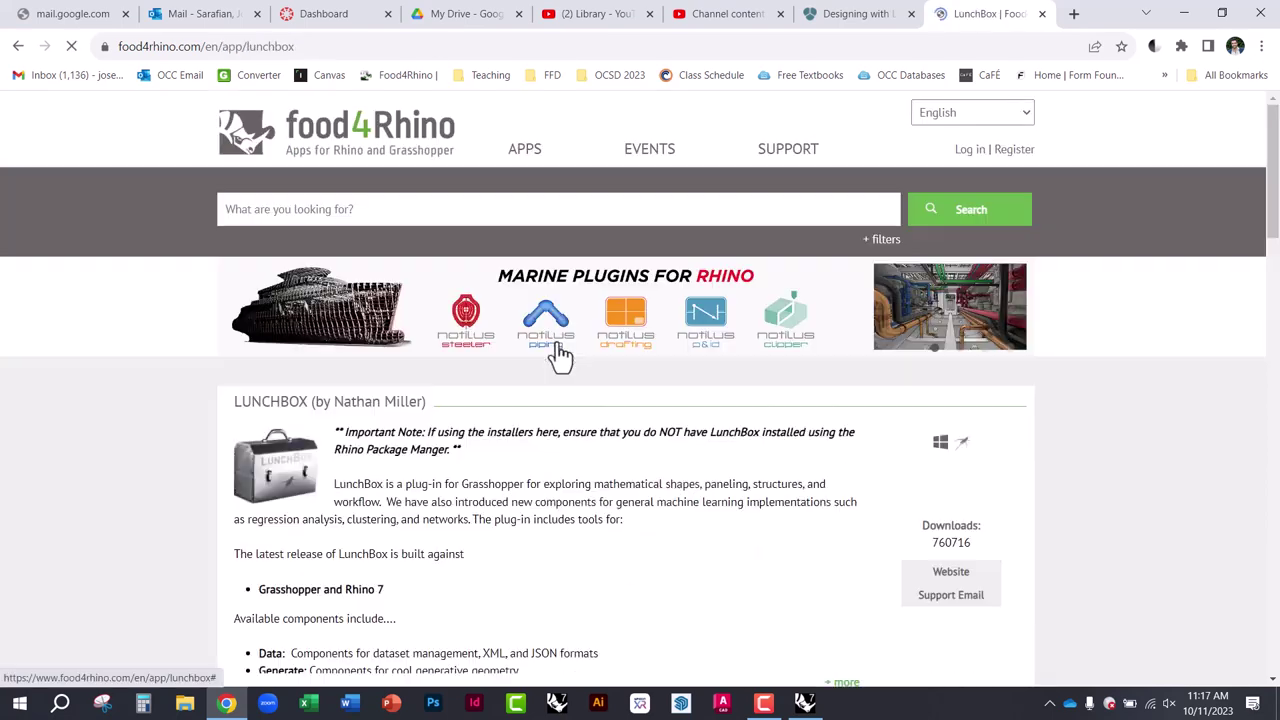
Read through the LunchBox plug-in page, enlarging its overview image of the available components
{"action": "scroll", "coordinate": [622, 495], "scroll_direction": "down", "scroll_amount": 2}
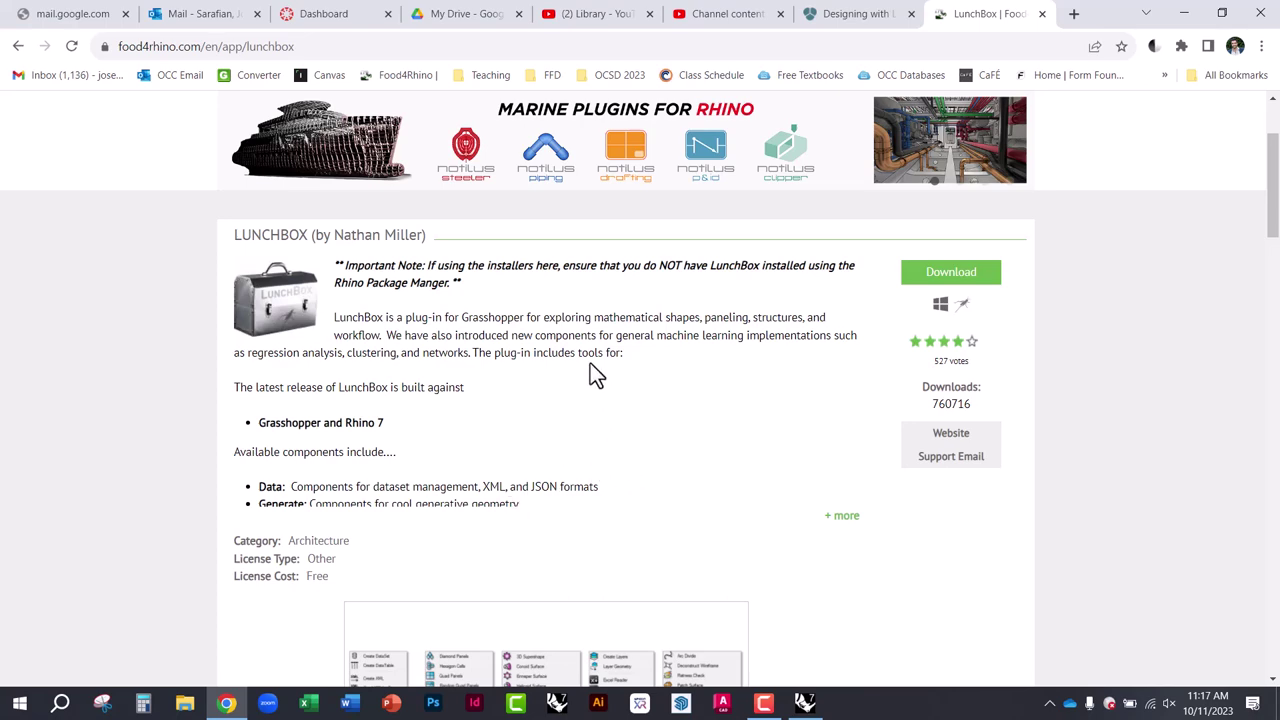
{"action": "scroll", "coordinate": [585, 360], "scroll_direction": "down", "scroll_amount": 3}
{"action": "scroll", "coordinate": [590, 440], "scroll_direction": "down", "scroll_amount": 1}
{"action": "scroll", "coordinate": [591, 445], "scroll_direction": "down", "scroll_amount": 1}
{"action": "left_click", "coordinate": [537, 317]}
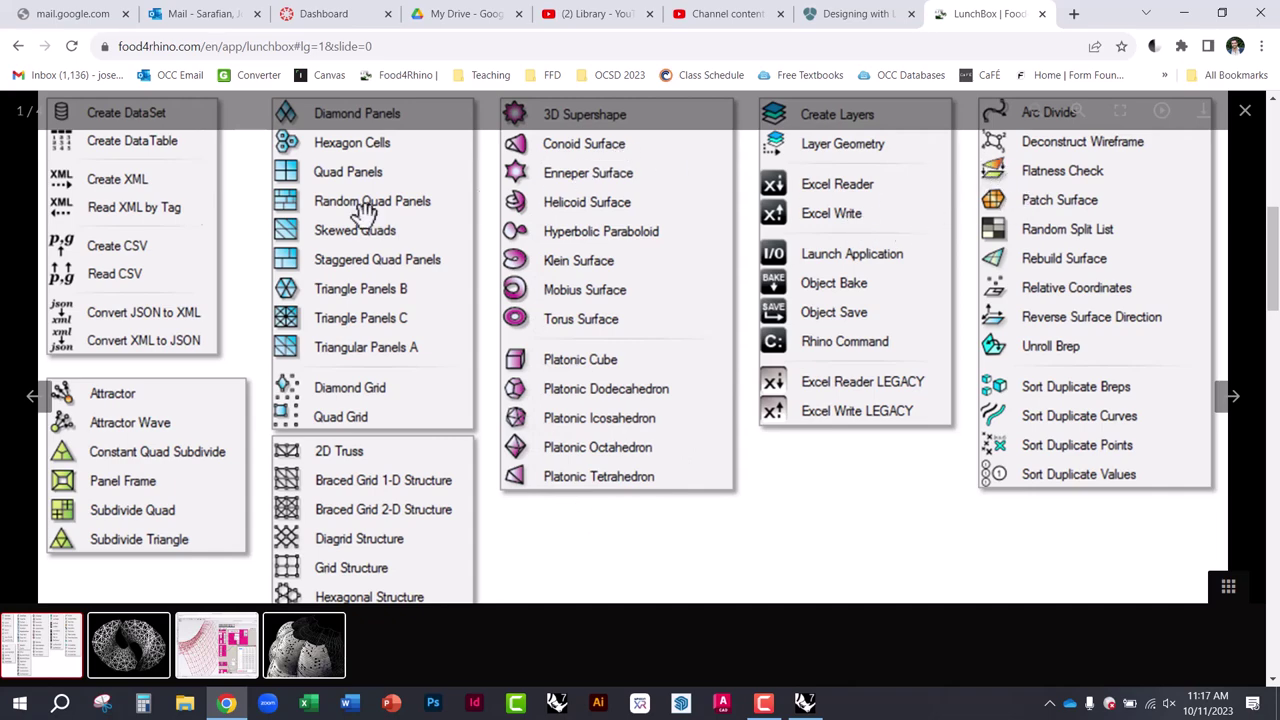
{"action": "left_click", "coordinate": [1245, 110]}
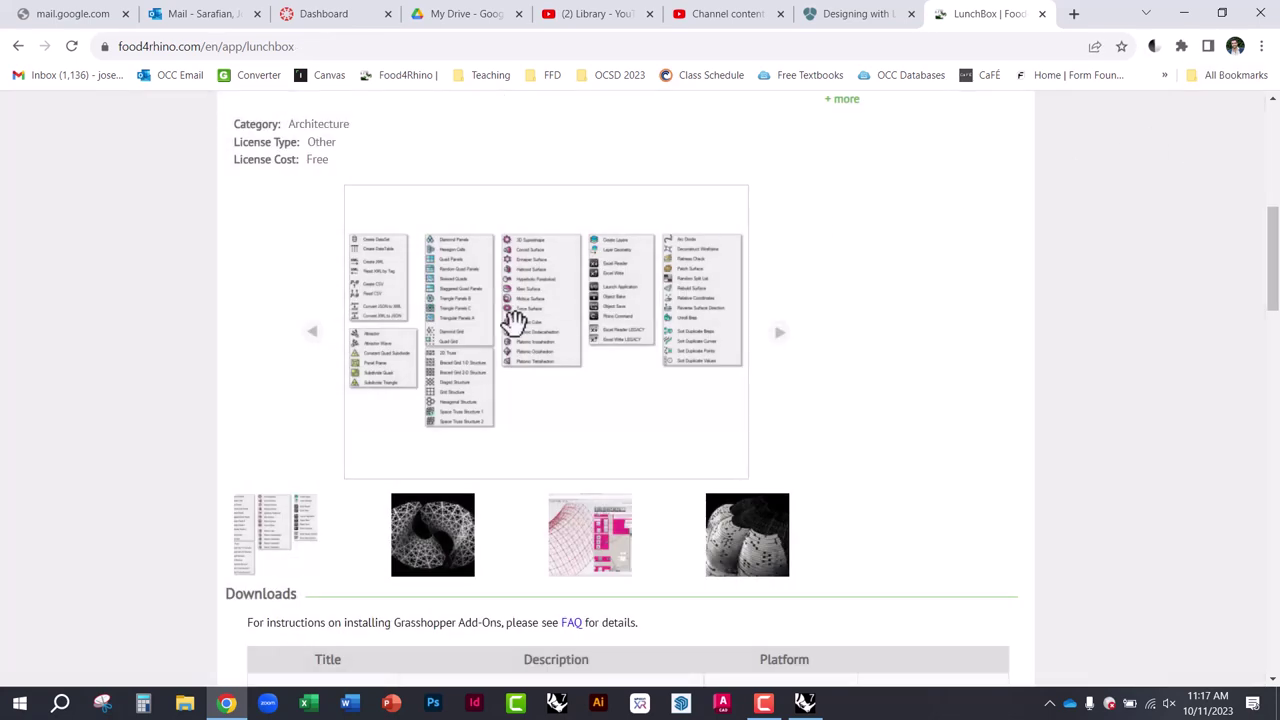
{"action": "scroll", "coordinate": [522, 430], "scroll_direction": "down", "scroll_amount": 3}
{"action": "scroll", "coordinate": [528, 430], "scroll_direction": "up", "scroll_amount": 8}
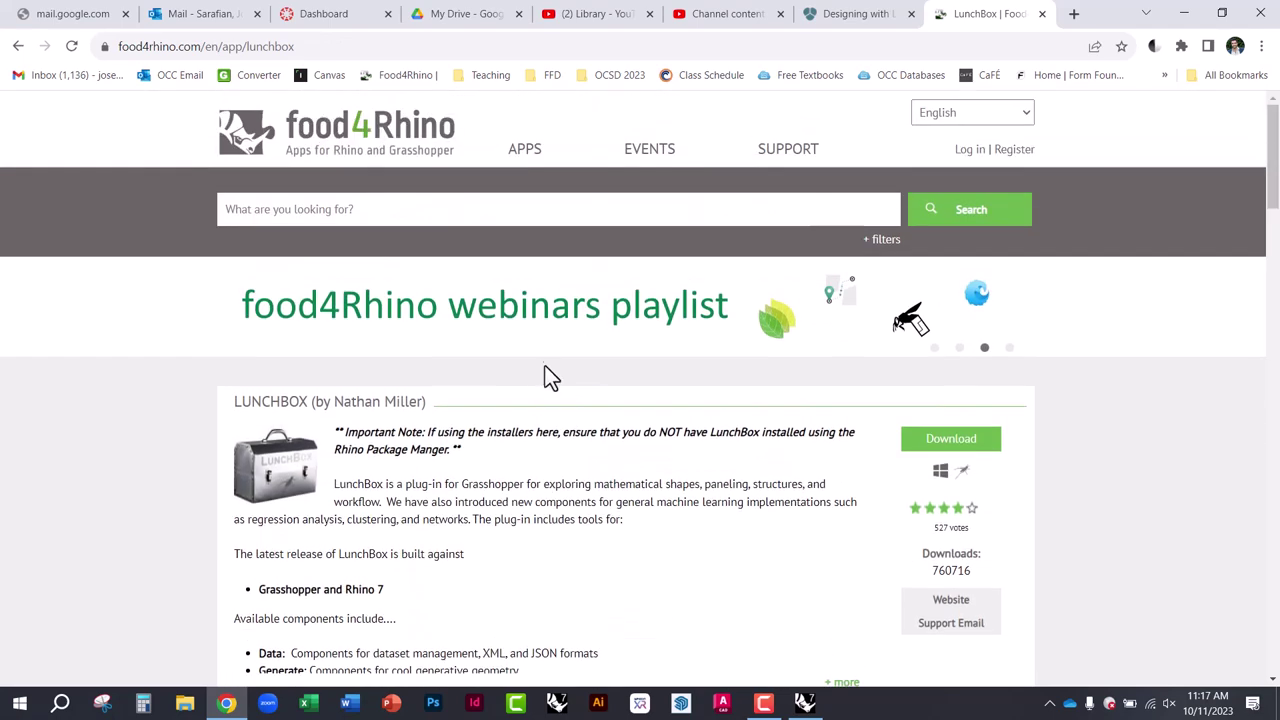
{"action": "left_click", "coordinate": [17, 48]}
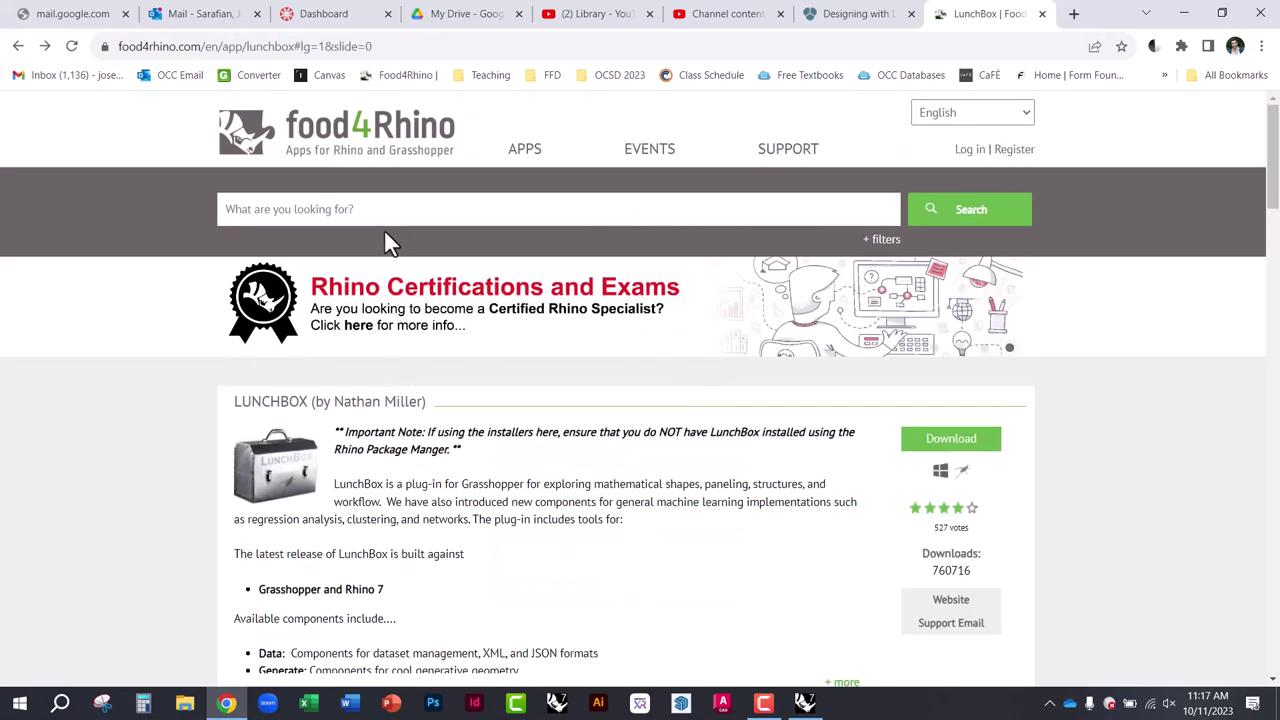
{"action": "left_click", "coordinate": [392, 222]}
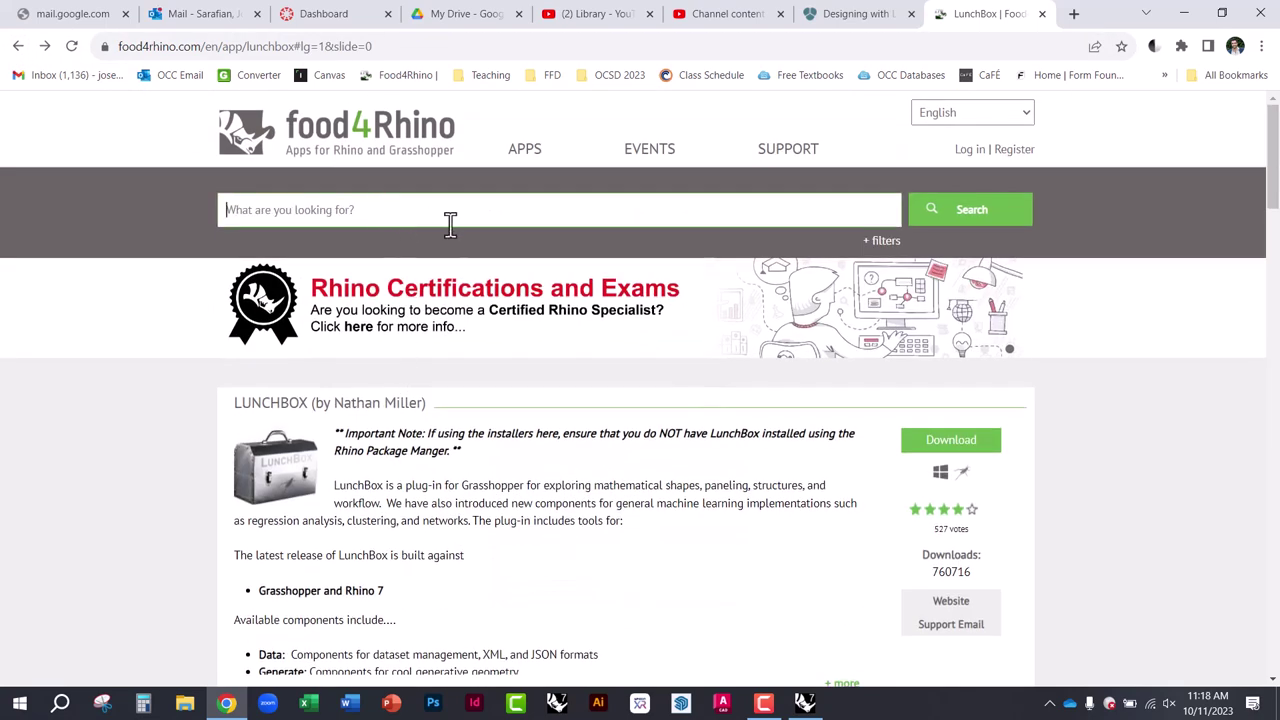
Switch to Grasshopper, look through the M+ and Kangaroo2 plug-in component categories, and briefly uncover Rhino's viewport
{"action": "left_click", "coordinate": [805, 703]}
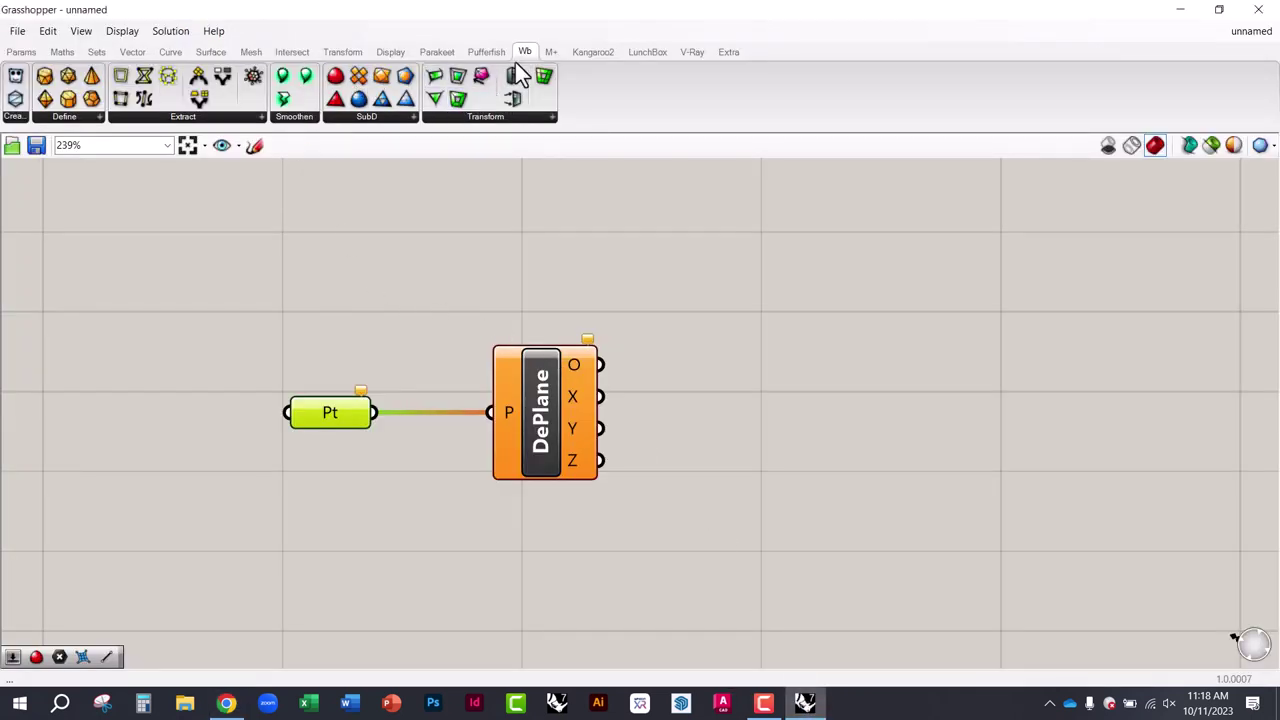
{"action": "left_click", "coordinate": [550, 53]}
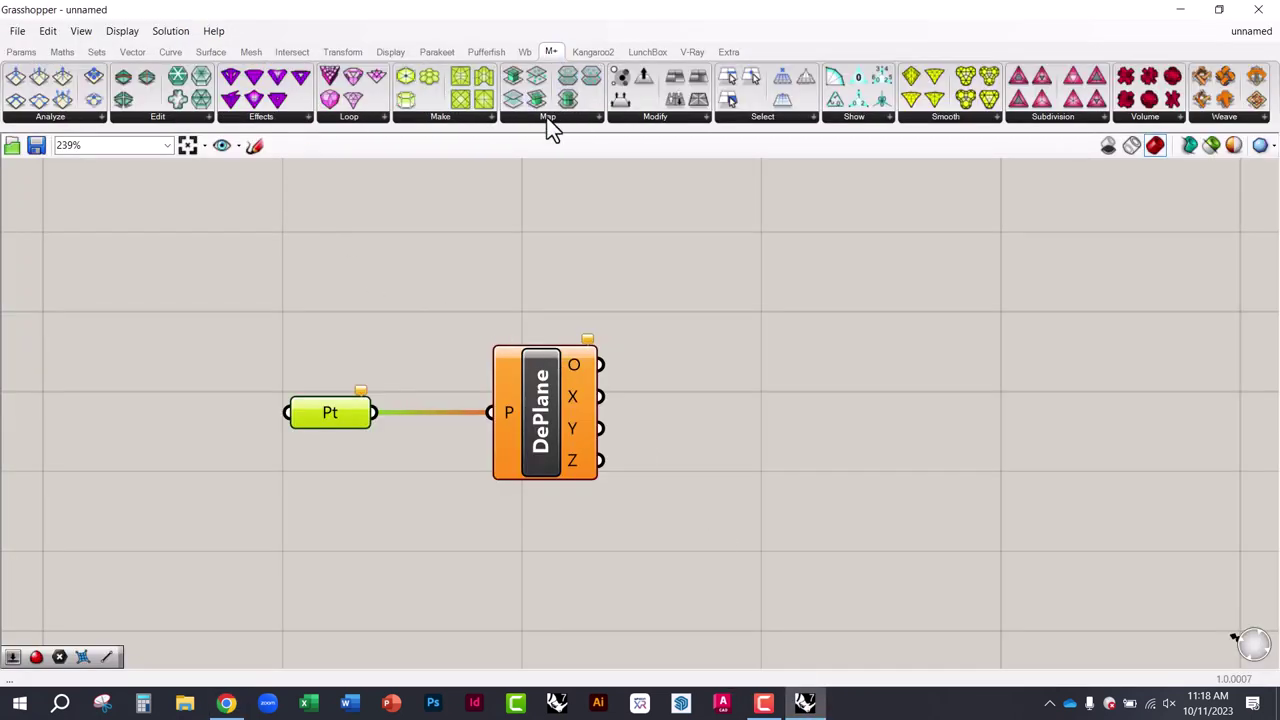
{"action": "left_click", "coordinate": [597, 55]}
{"action": "left_click", "coordinate": [551, 186]}
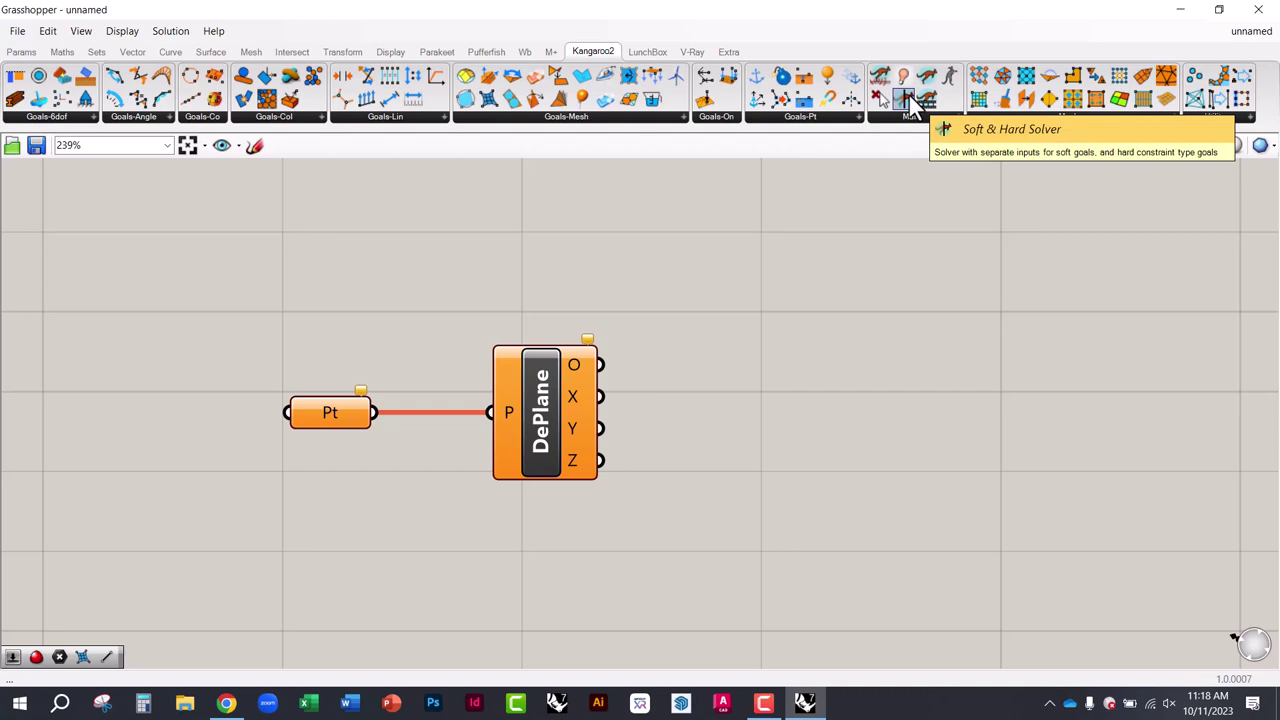
{"action": "double_click", "coordinate": [444, 16]}
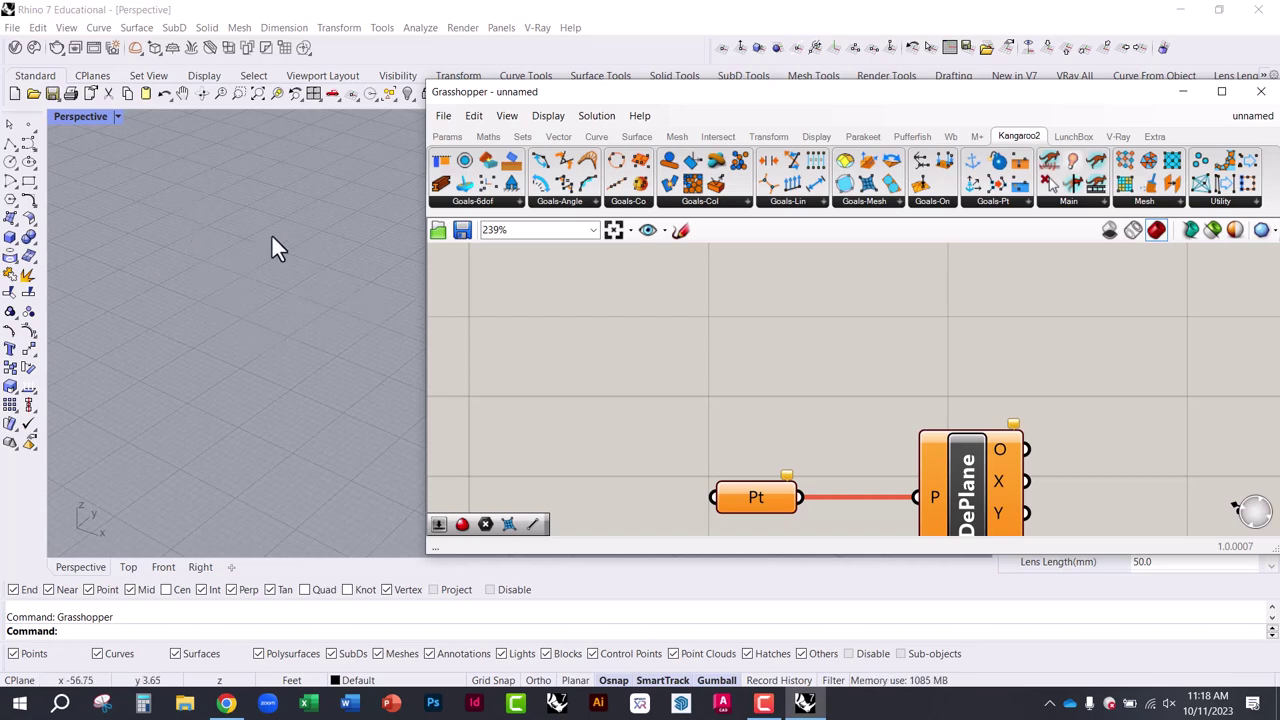
{"action": "left_click_drag", "start_coordinate": [622, 92], "coordinate": [525, 12]}
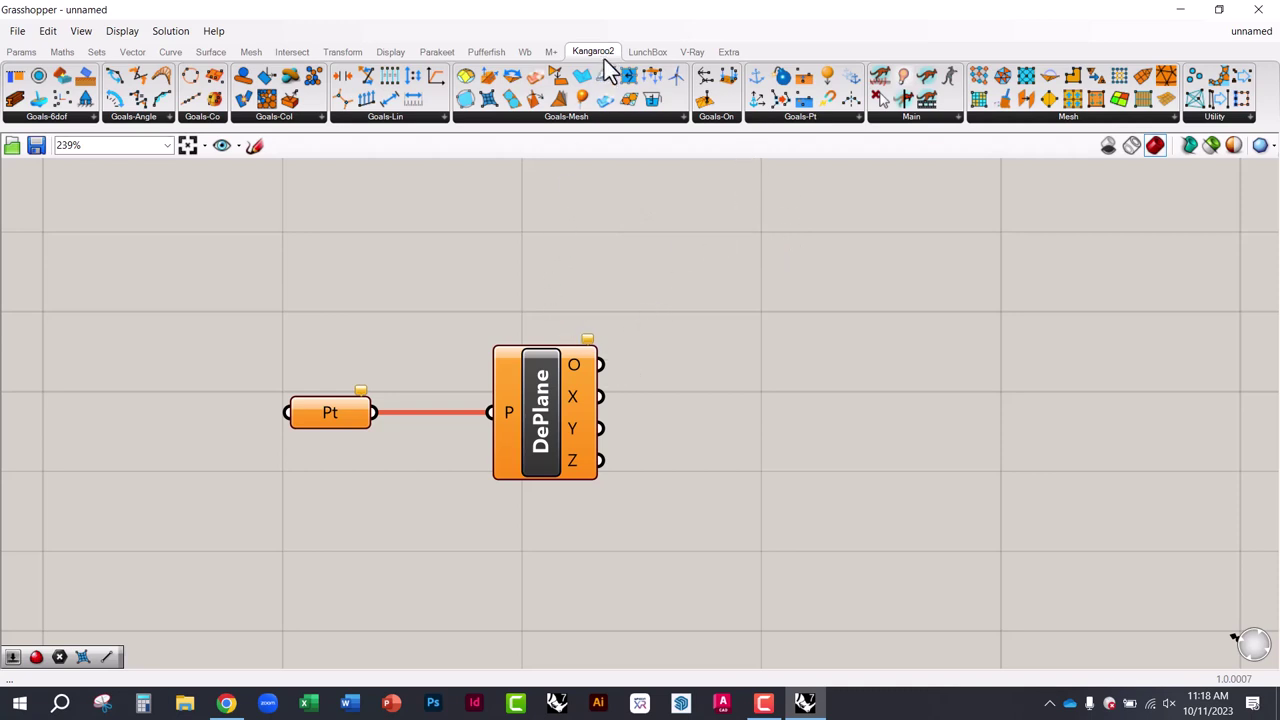
Delete the DePlane component and place LunchBox's Diamond panels component on the canvas
{"action": "left_click", "coordinate": [636, 53]}
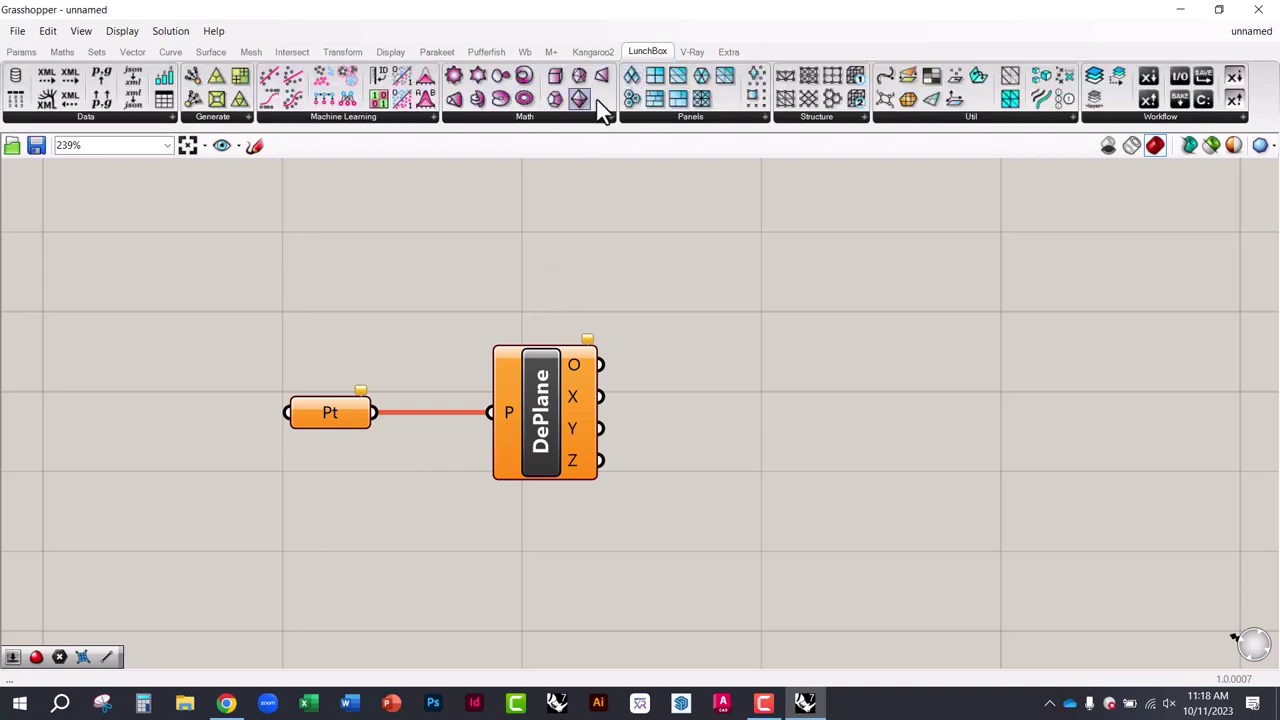
{"action": "left_click_drag", "start_coordinate": [551, 390], "coordinate": [571, 435]}
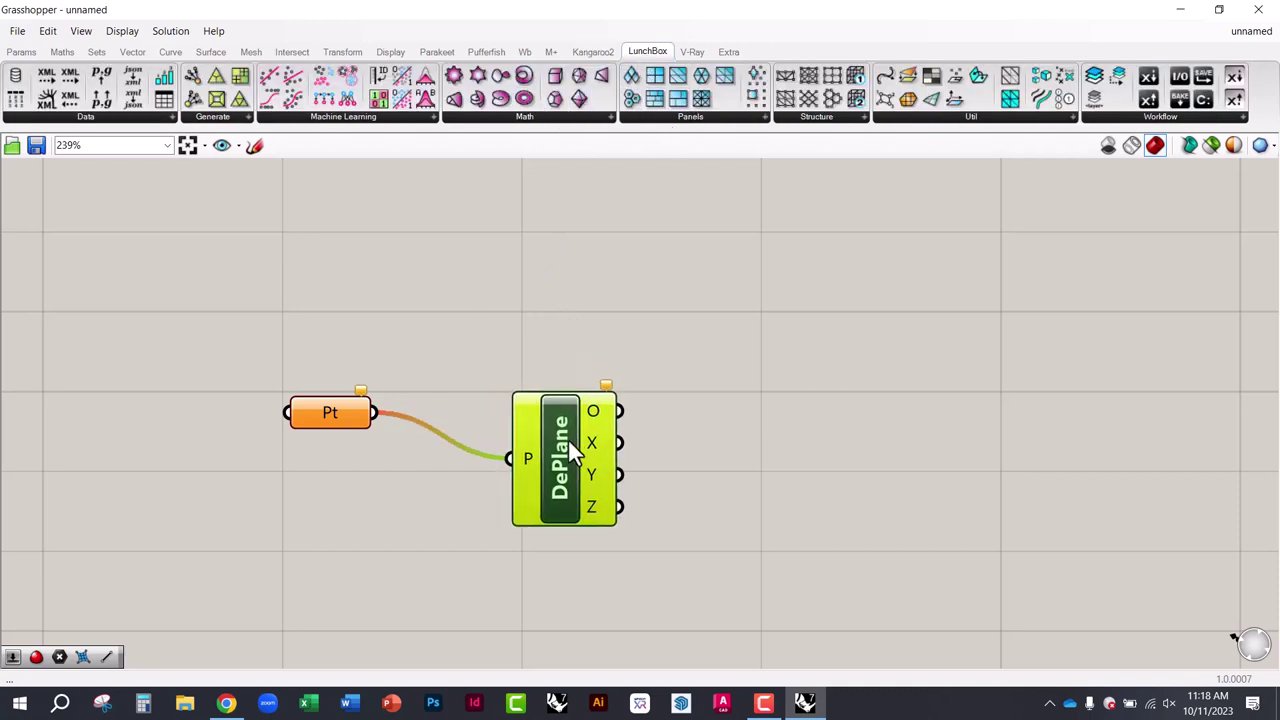
{"action": "key", "text": "Delete"}
{"action": "left_click_drag", "start_coordinate": [597, 297], "coordinate": [598, 302]}
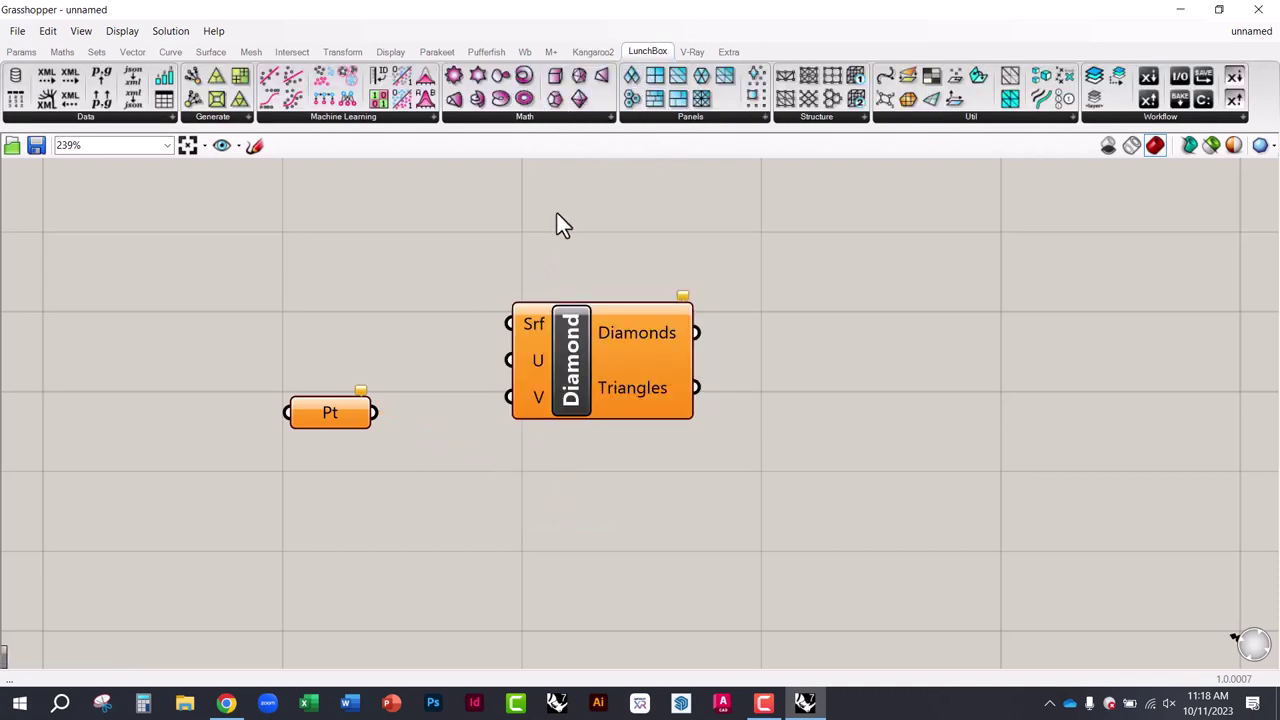
Feed the Diamond component's Srf input from a new Surface parameter and delete the unused Pt parameter
{"action": "left_click_drag", "start_coordinate": [617, 371], "coordinate": [716, 357]}
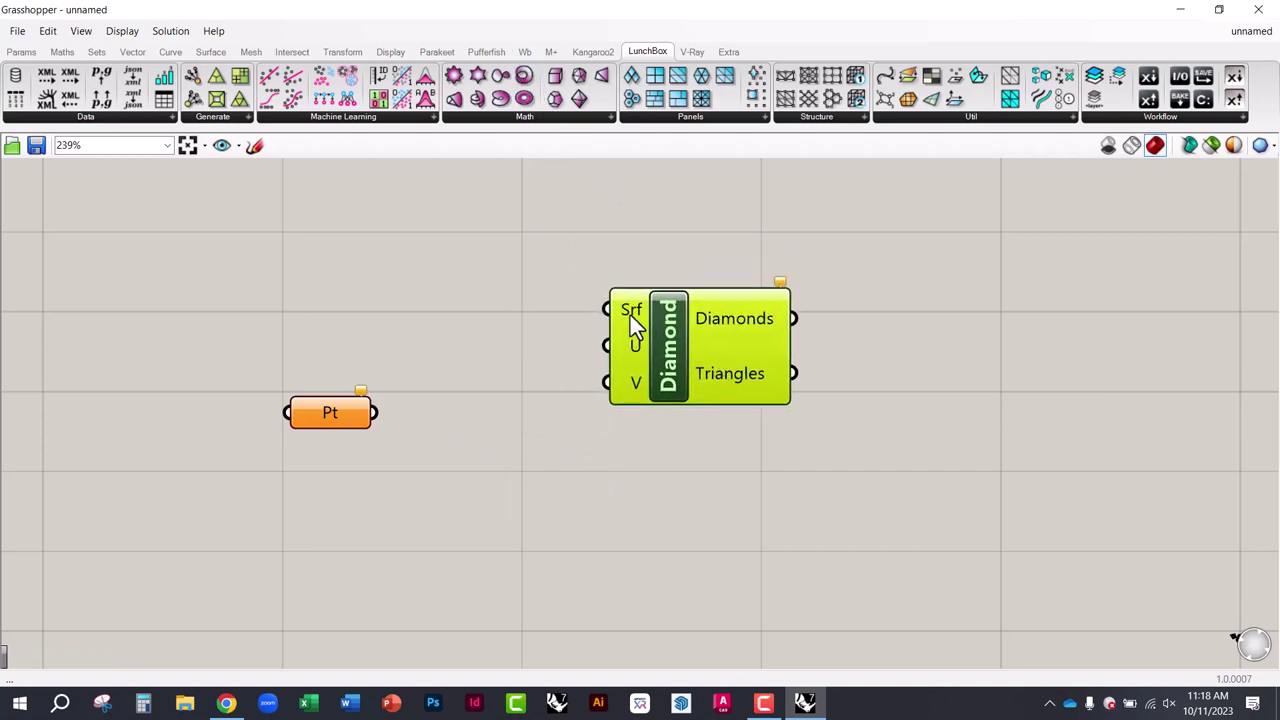
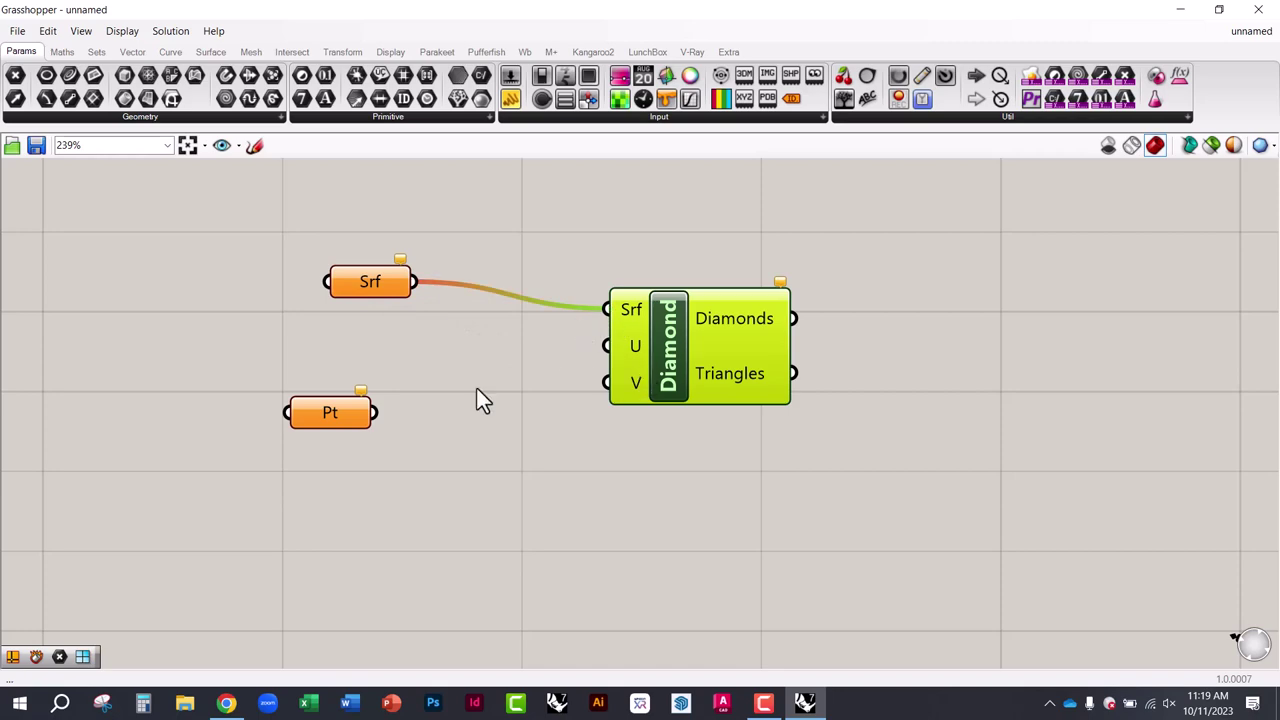
{"action": "left_click_drag", "start_coordinate": [322, 414], "coordinate": [316, 477]}
{"action": "key", "text": "Delete"}
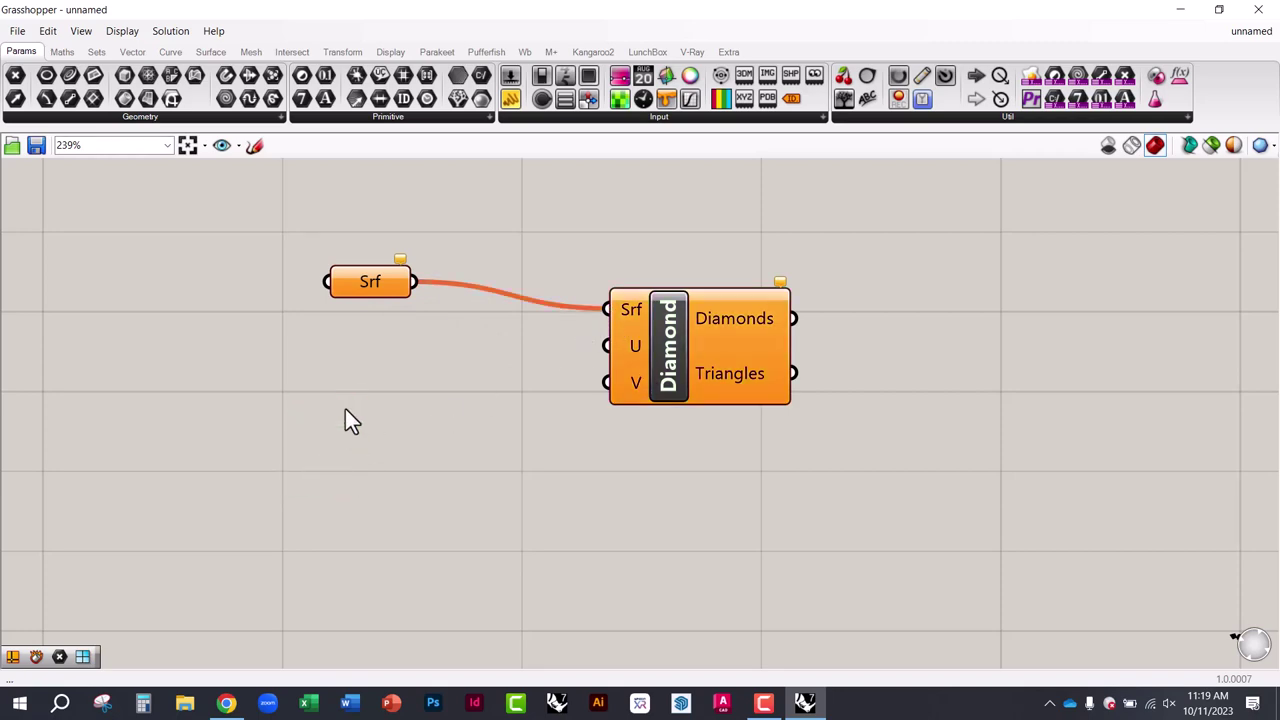
Reduce the Grasshopper window to uncover Rhino's viewport and disconnect the Surface parameter from the Diamond component's Srf input
{"action": "left_click_drag", "start_coordinate": [300, 9], "coordinate": [723, 98]}
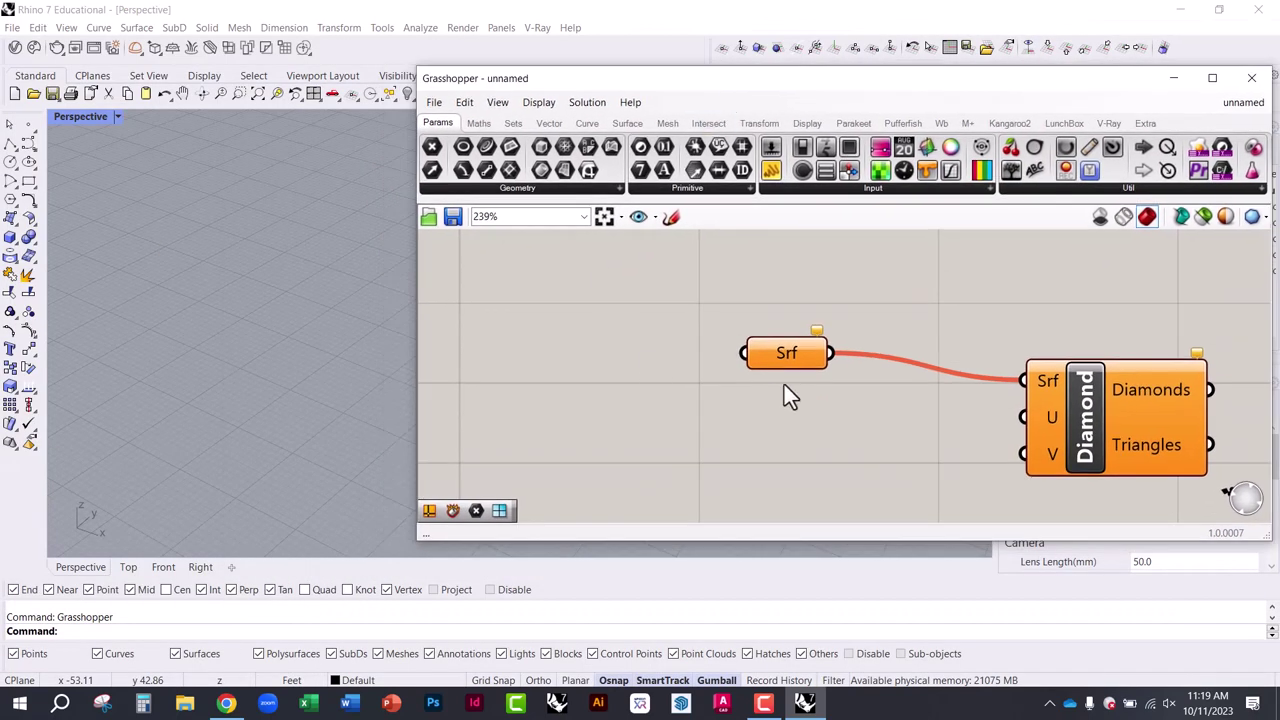
{"action": "right_click_drag", "start_coordinate": [957, 382], "coordinate": [819, 370]}
{"action": "left_click_drag", "start_coordinate": [704, 318], "coordinate": [893, 345]}
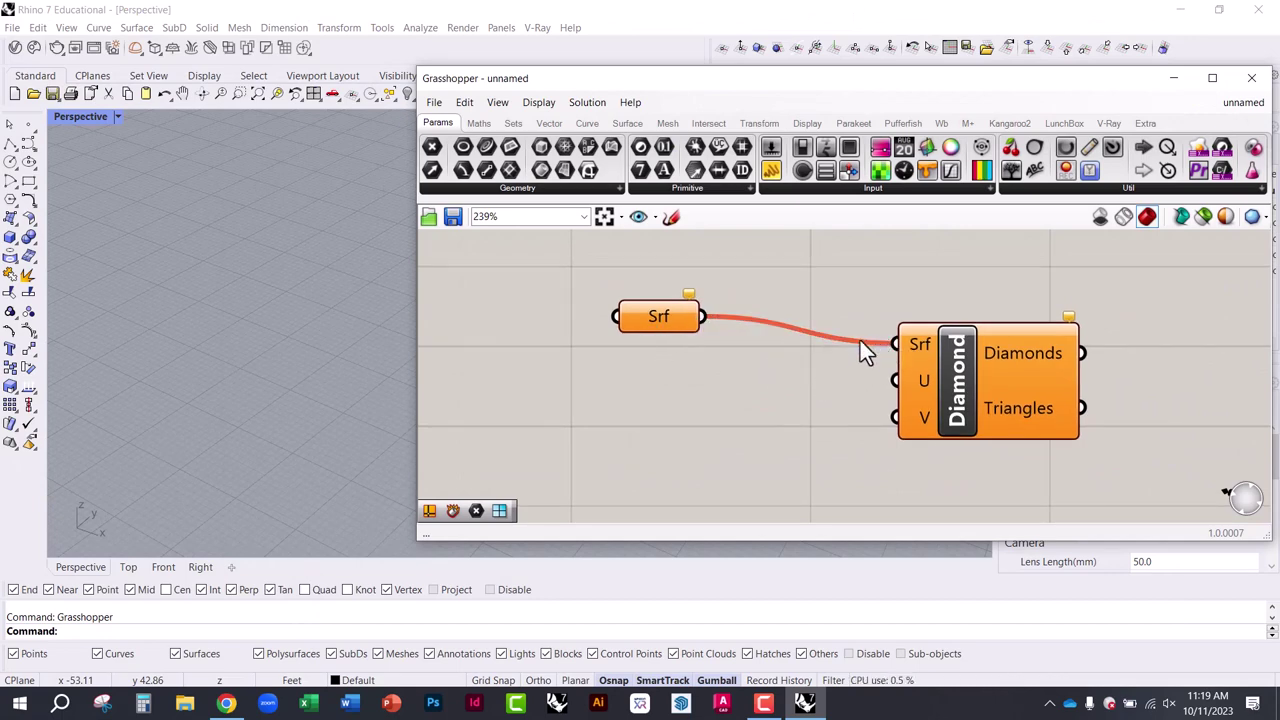
{"action": "left_click_drag", "start_coordinate": [885, 348], "coordinate": [711, 319], "text": "ctrl"}
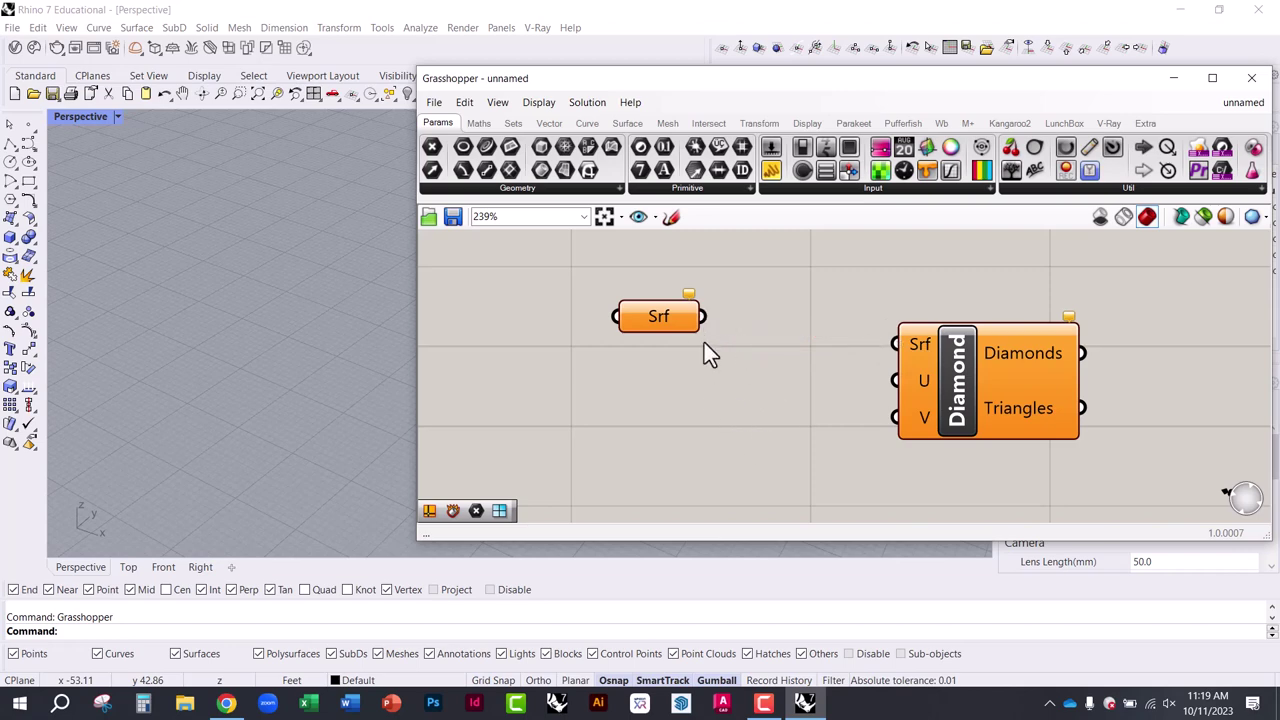
Add a second Surface parameter to the canvas below the first one
{"action": "right_click_drag", "start_coordinate": [820, 383], "coordinate": [692, 368]}
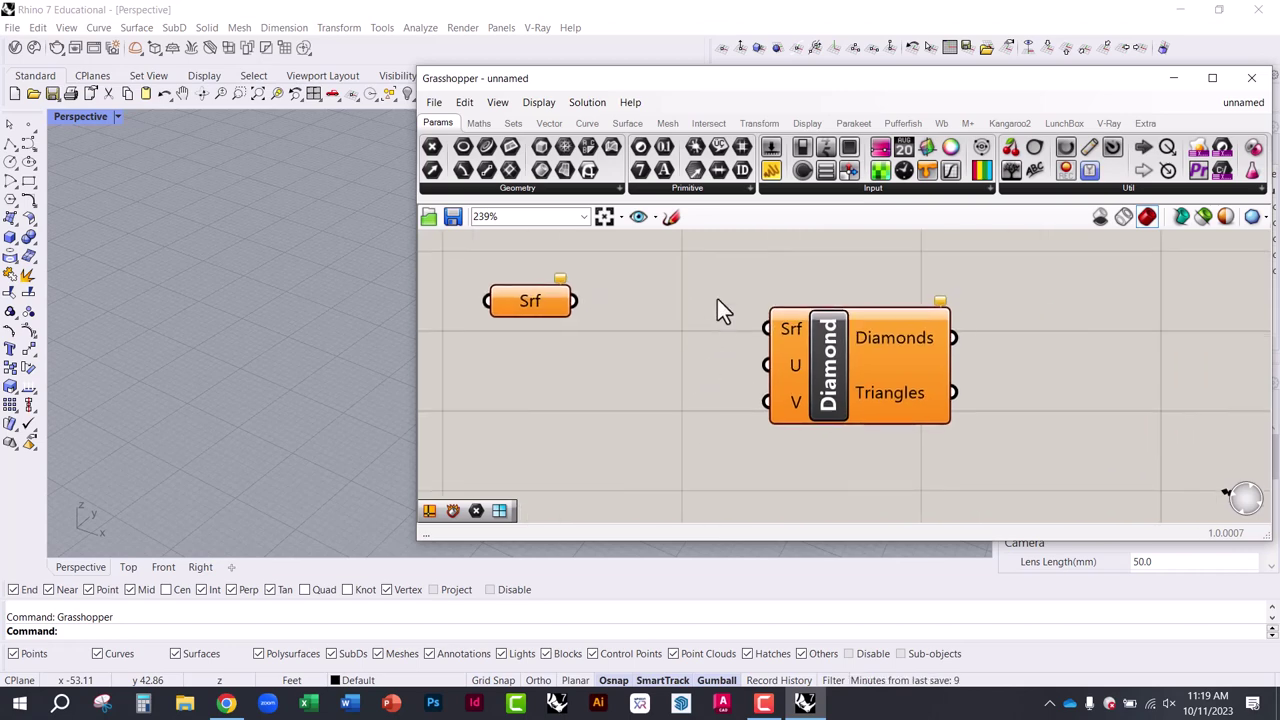
{"action": "double_click", "coordinate": [558, 436]}
{"action": "type", "text": "surface"}
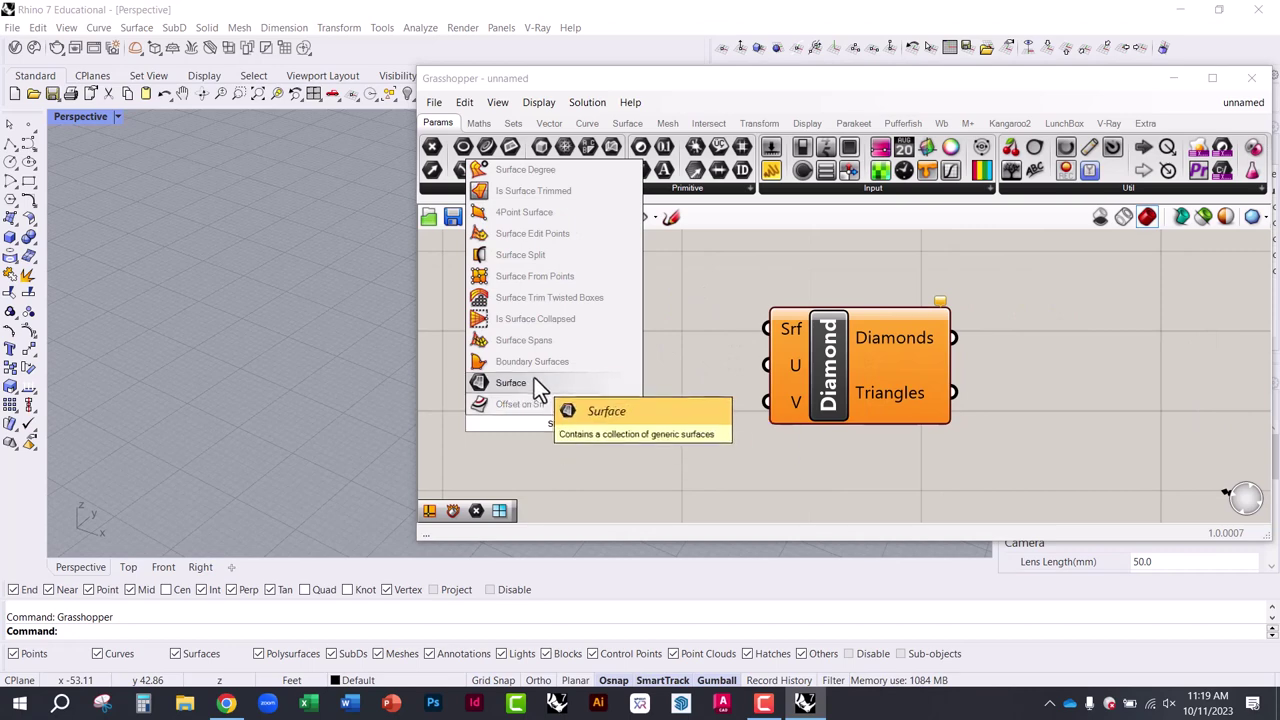
{"action": "left_click", "coordinate": [535, 383]}
{"action": "left_click_drag", "start_coordinate": [545, 403], "coordinate": [496, 408]}
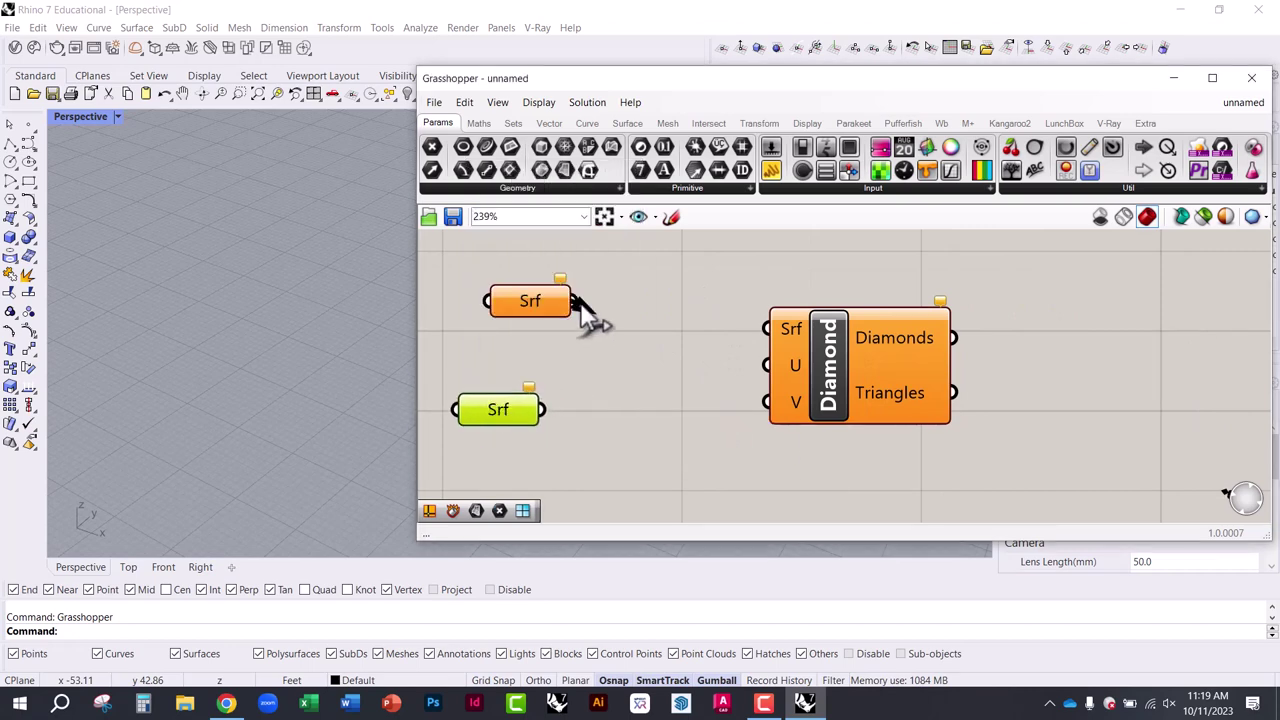
Wire both Surface parameters into the Diamond component's Srf input together and tidy the component positions
{"action": "left_click_drag", "start_coordinate": [578, 301], "coordinate": [768, 330]}
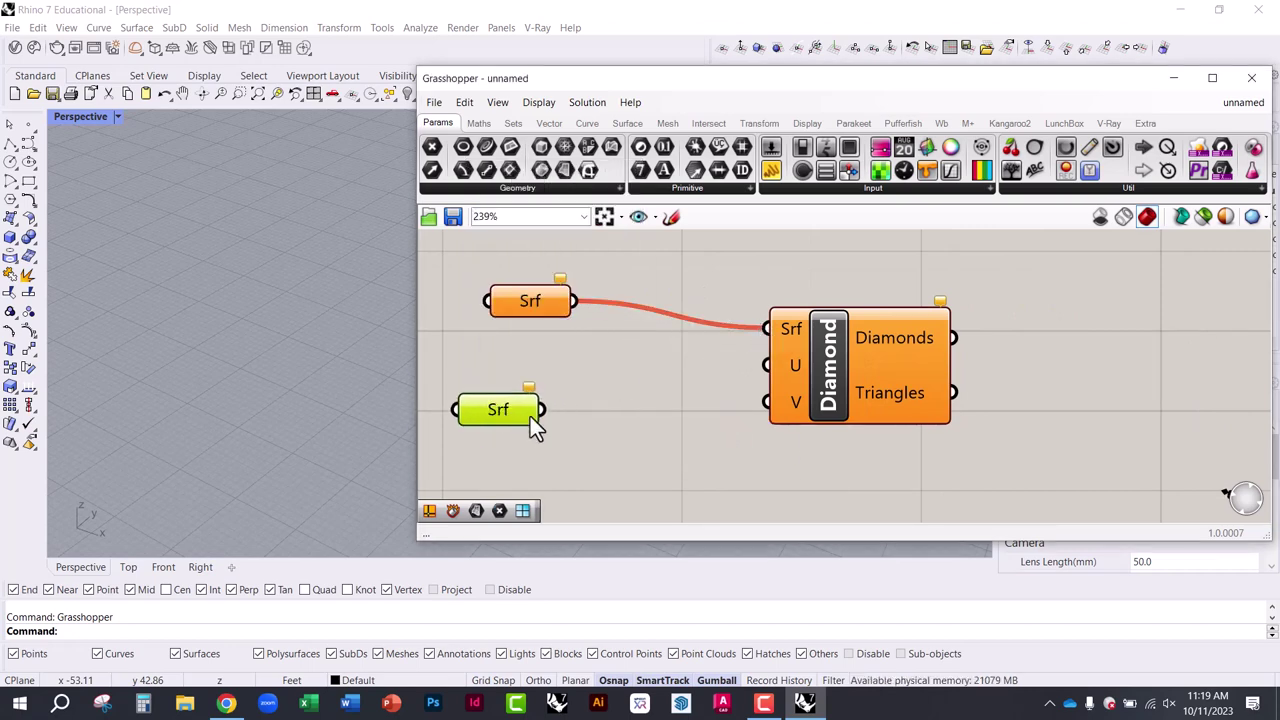
{"action": "left_click_drag", "start_coordinate": [541, 409], "coordinate": [767, 329]}
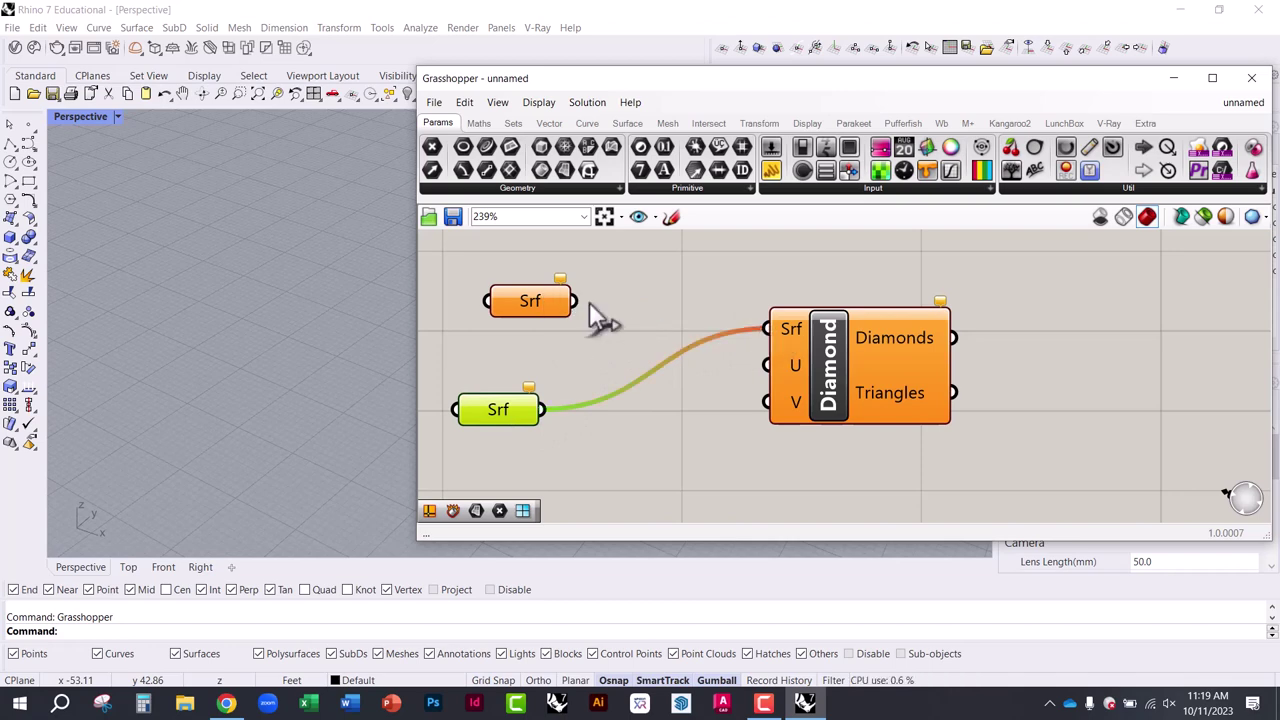
{"action": "left_click_drag", "start_coordinate": [573, 302], "coordinate": [795, 397]}
{"action": "left_click_drag", "start_coordinate": [493, 416], "coordinate": [542, 413]}
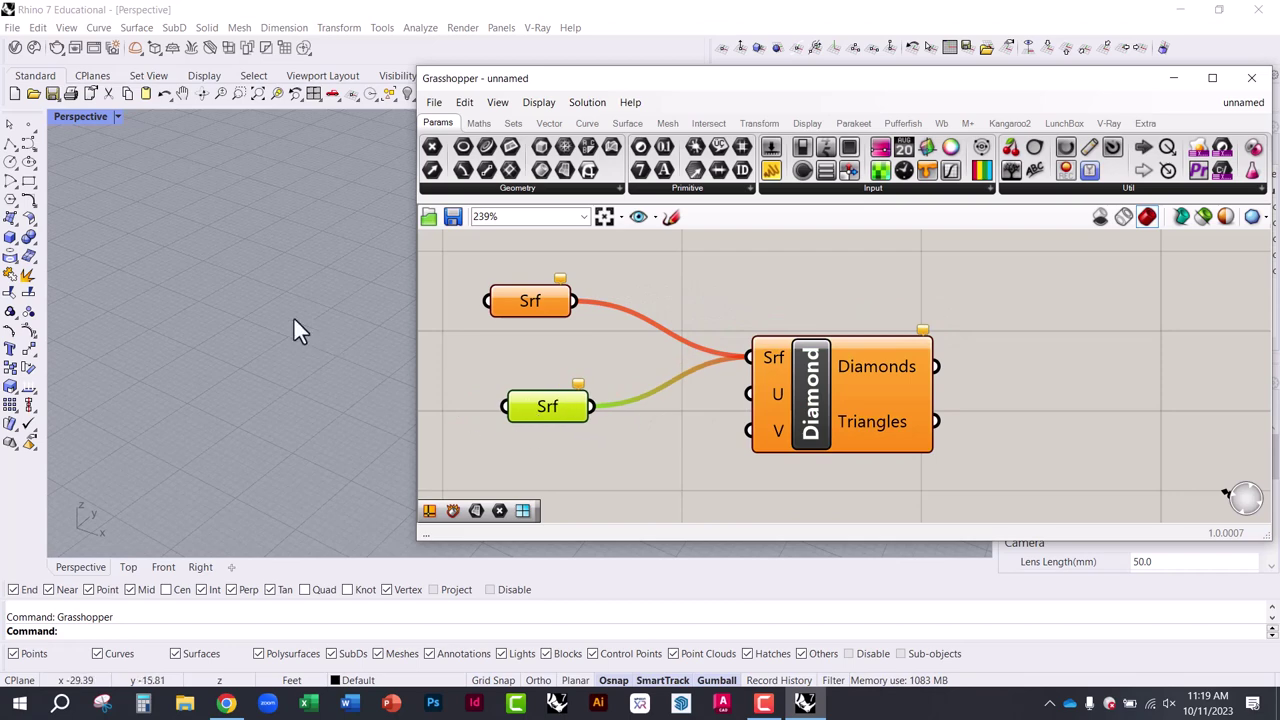
Move the Grasshopper window aside to uncover more of Rhino's Perspective viewport
{"action": "left_click_drag", "start_coordinate": [493, 81], "coordinate": [796, 88]}
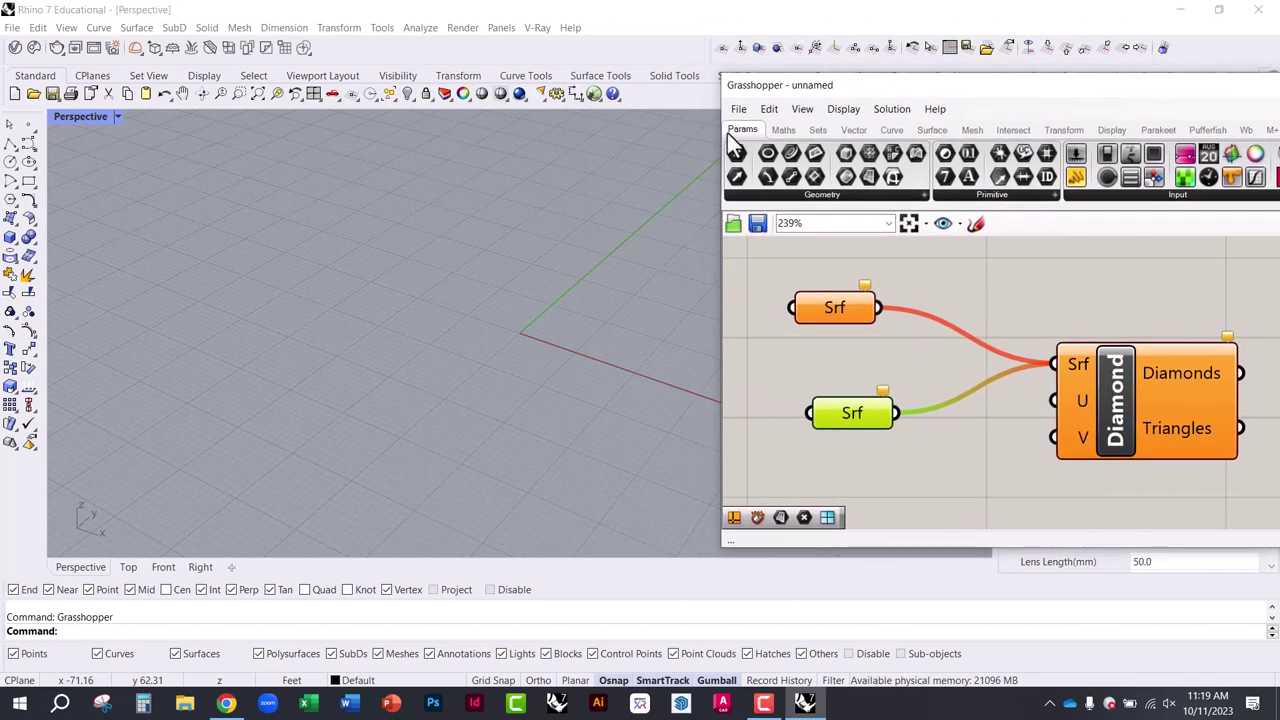
{"action": "right_click_drag", "start_coordinate": [492, 317], "coordinate": [483, 277]}
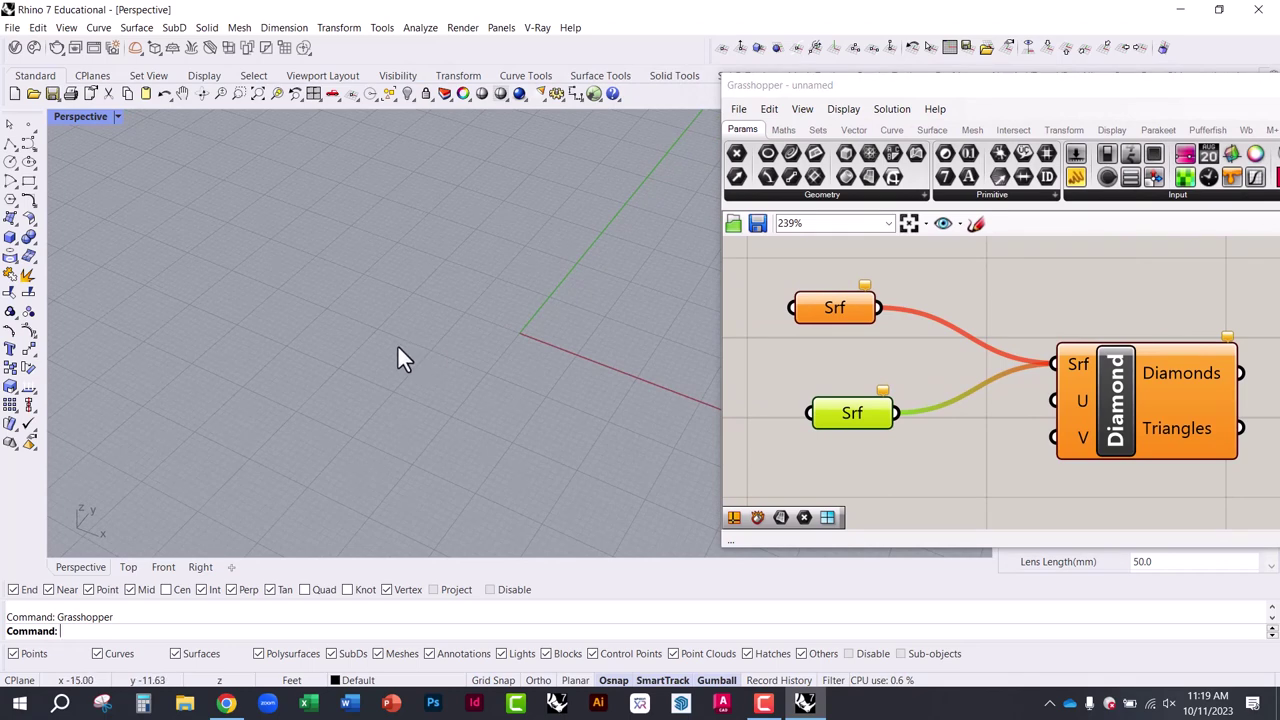
{"action": "right_click_drag", "start_coordinate": [466, 340], "coordinate": [417, 320]}
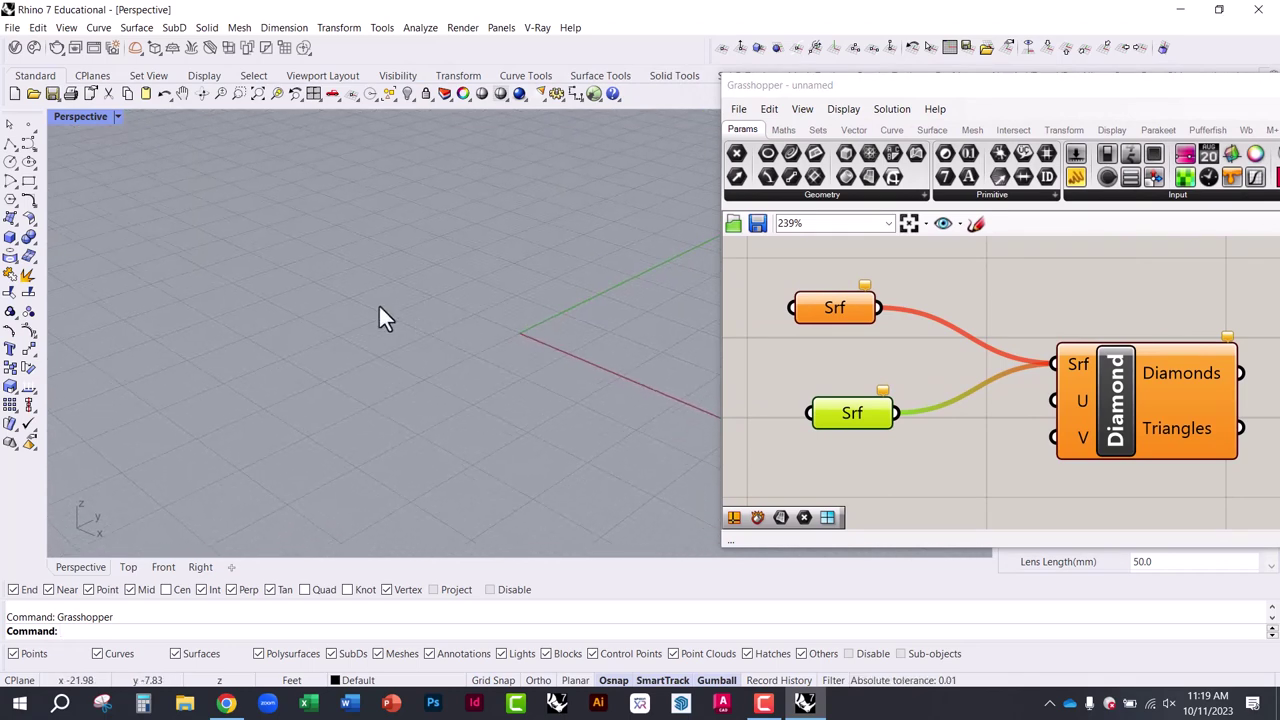
Draw a freehand four-cornered surface on the ground plane in the Perspective viewport with the surface-from-corner-points command
{"action": "left_click", "coordinate": [11, 218]}
{"action": "left_click", "coordinate": [313, 257]}
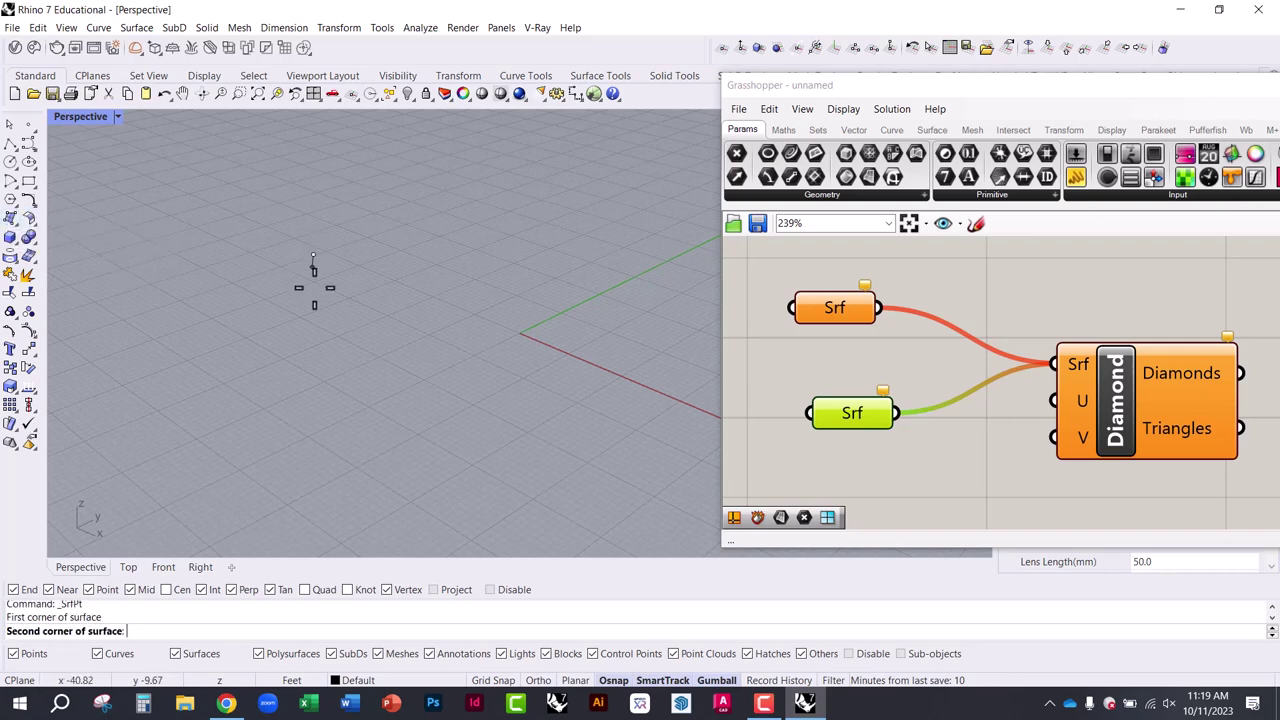
{"action": "left_click", "coordinate": [331, 427]}
{"action": "left_click", "coordinate": [587, 367]}
{"action": "left_click", "coordinate": [540, 242]}
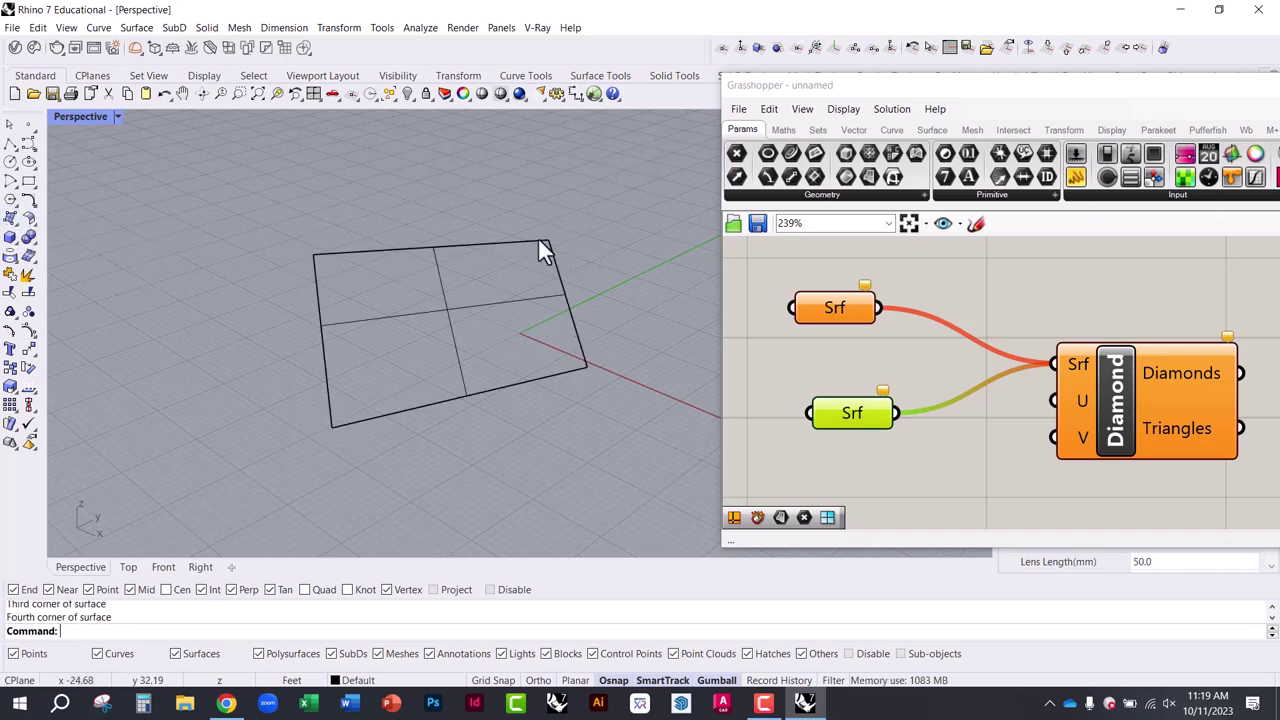
{"action": "left_click", "coordinate": [561, 297]}
{"action": "left_click", "coordinate": [814, 320]}
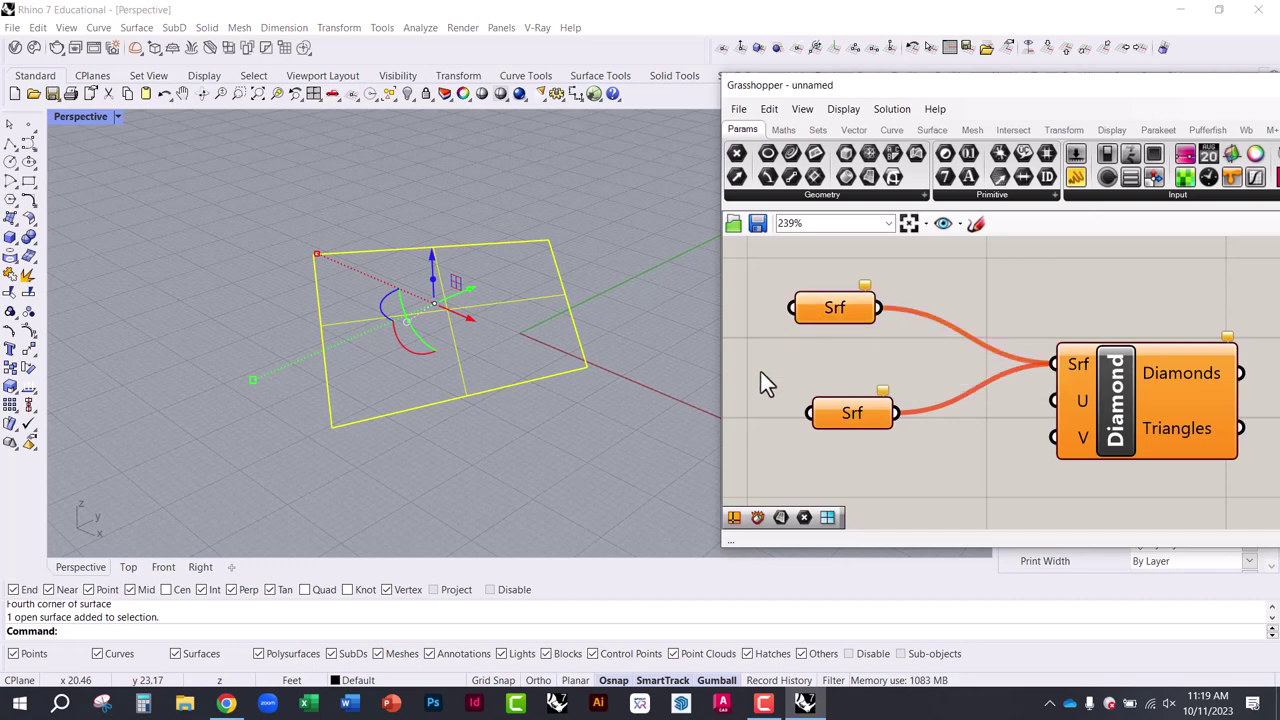
{"action": "left_click", "coordinate": [593, 318]}
{"action": "right_click_drag", "start_coordinate": [593, 318], "coordinate": [655, 305]}
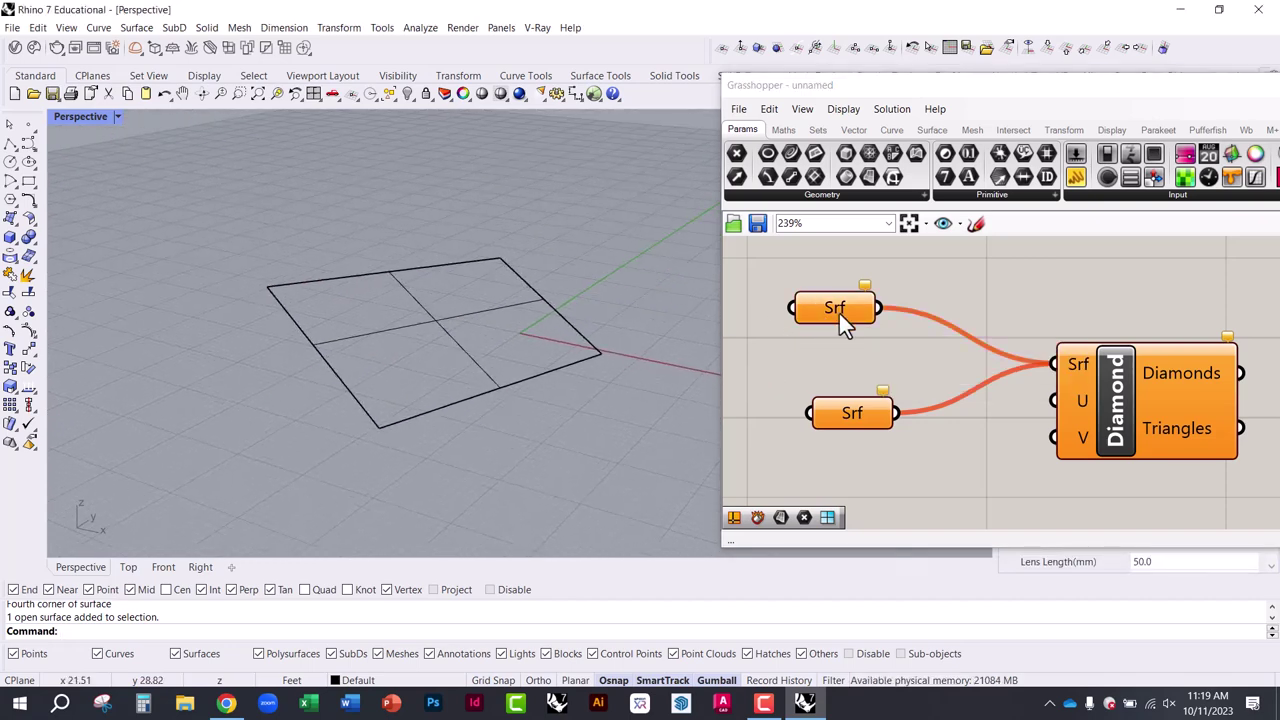
Reference the drawn Rhino surface in the upper Surface parameter using Set one Surface
{"action": "left_click", "coordinate": [835, 311]}
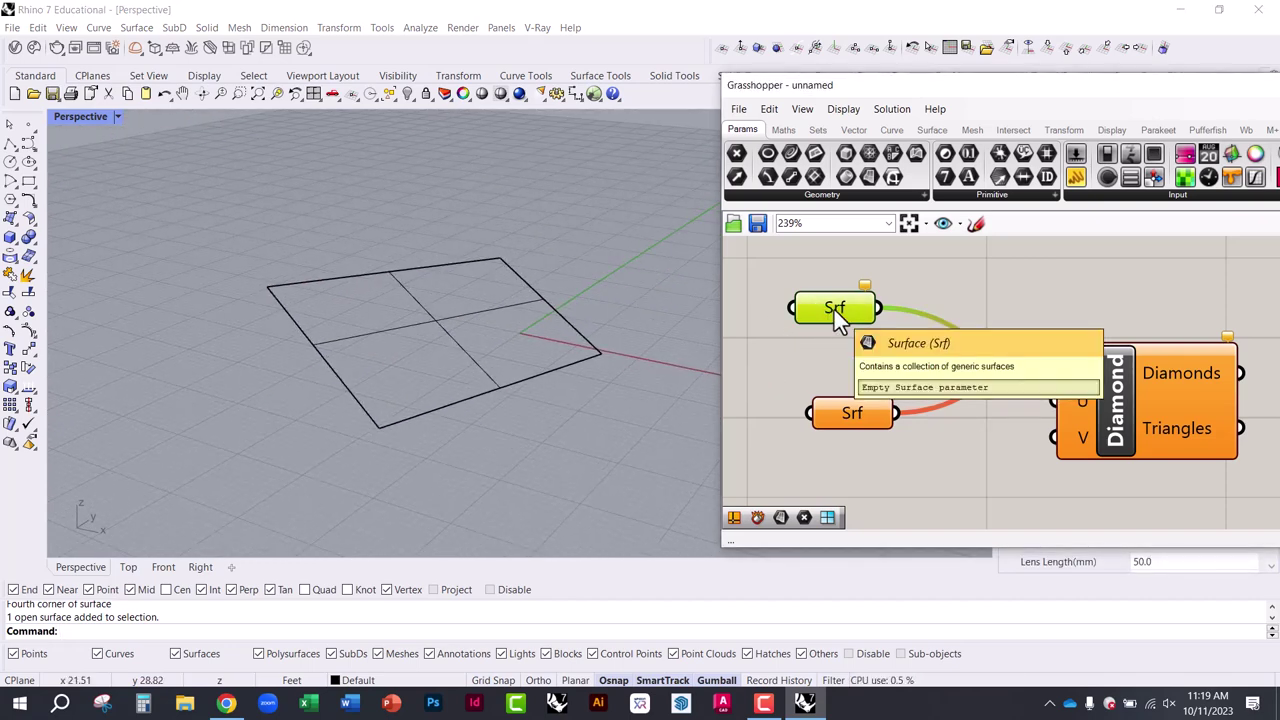
{"action": "right_click", "coordinate": [835, 311]}
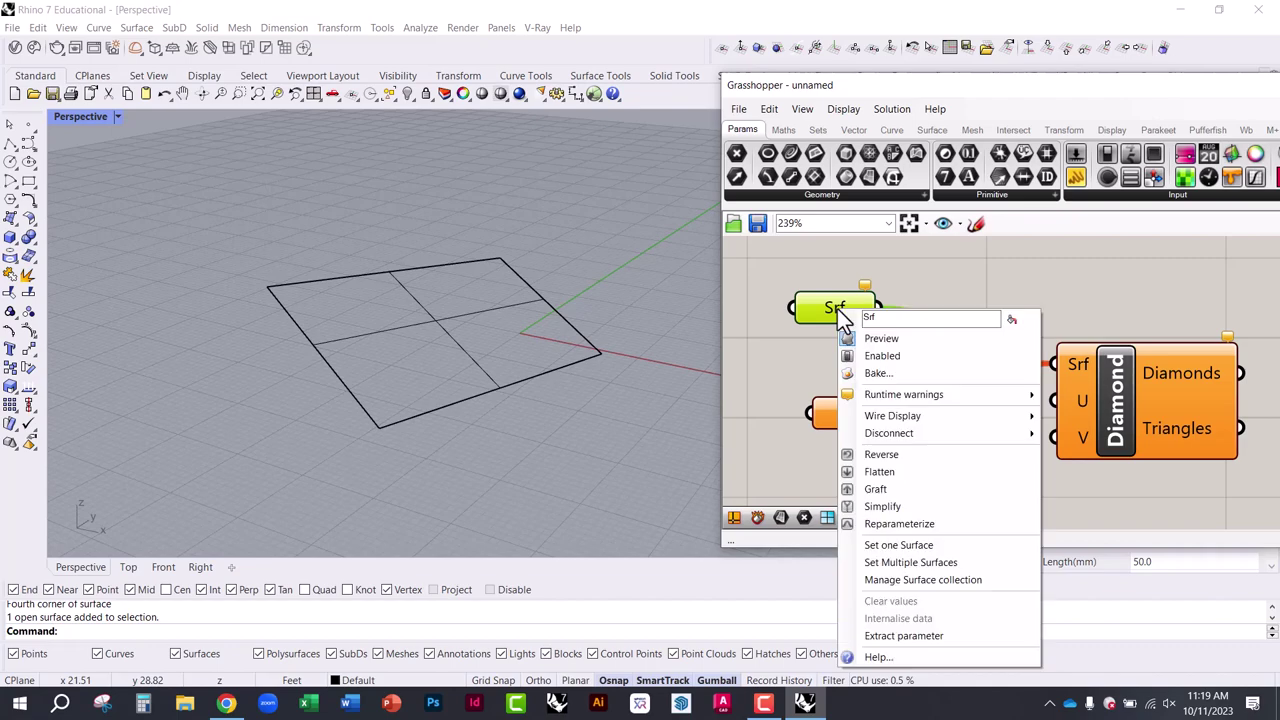
{"action": "left_click", "coordinate": [915, 546]}
{"action": "left_click", "coordinate": [562, 325]}
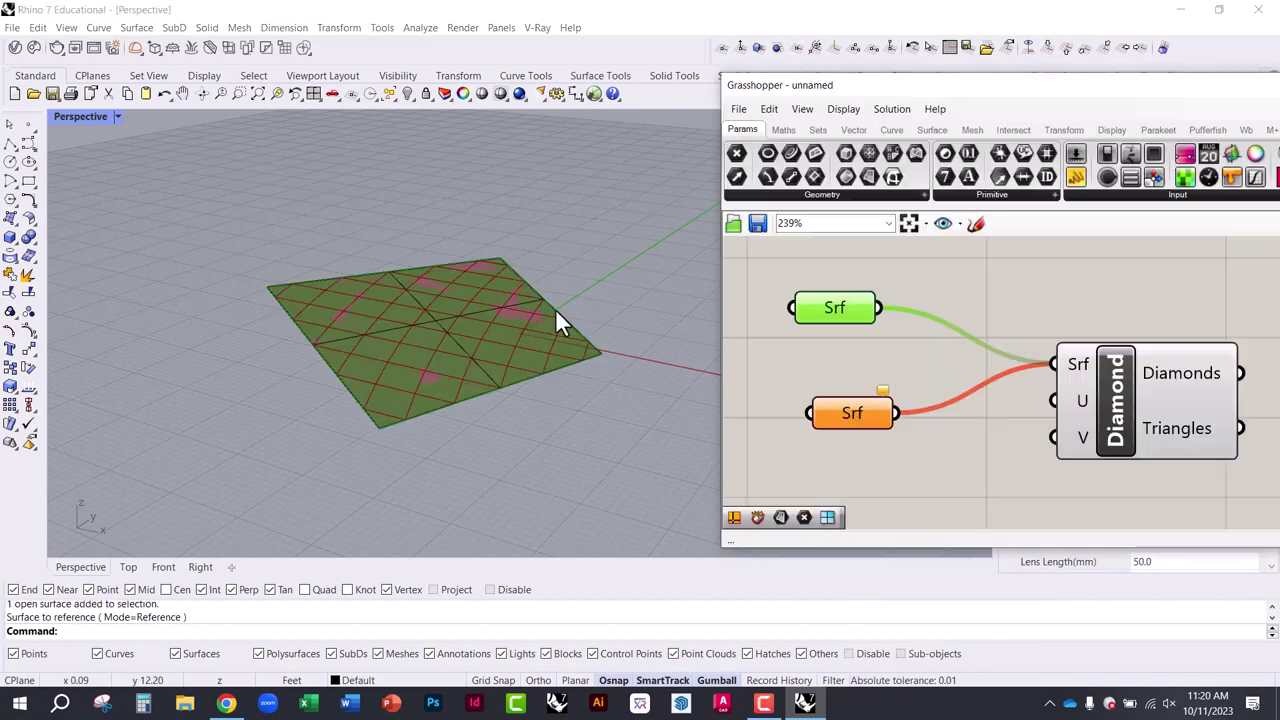
{"action": "right_click_drag", "start_coordinate": [480, 390], "coordinate": [508, 381]}
{"action": "scroll", "coordinate": [470, 330], "scroll_direction": "up", "scroll_amount": 3}
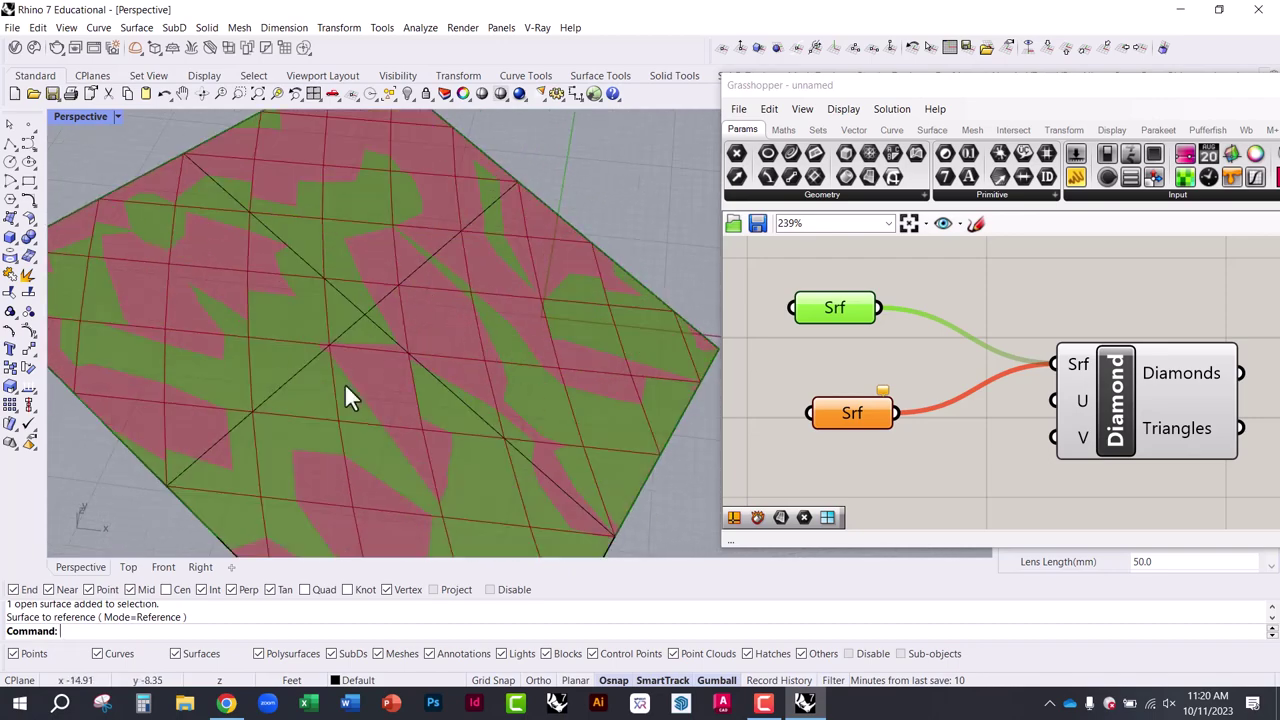
{"action": "scroll", "coordinate": [329, 350], "scroll_direction": "down", "scroll_amount": 3}
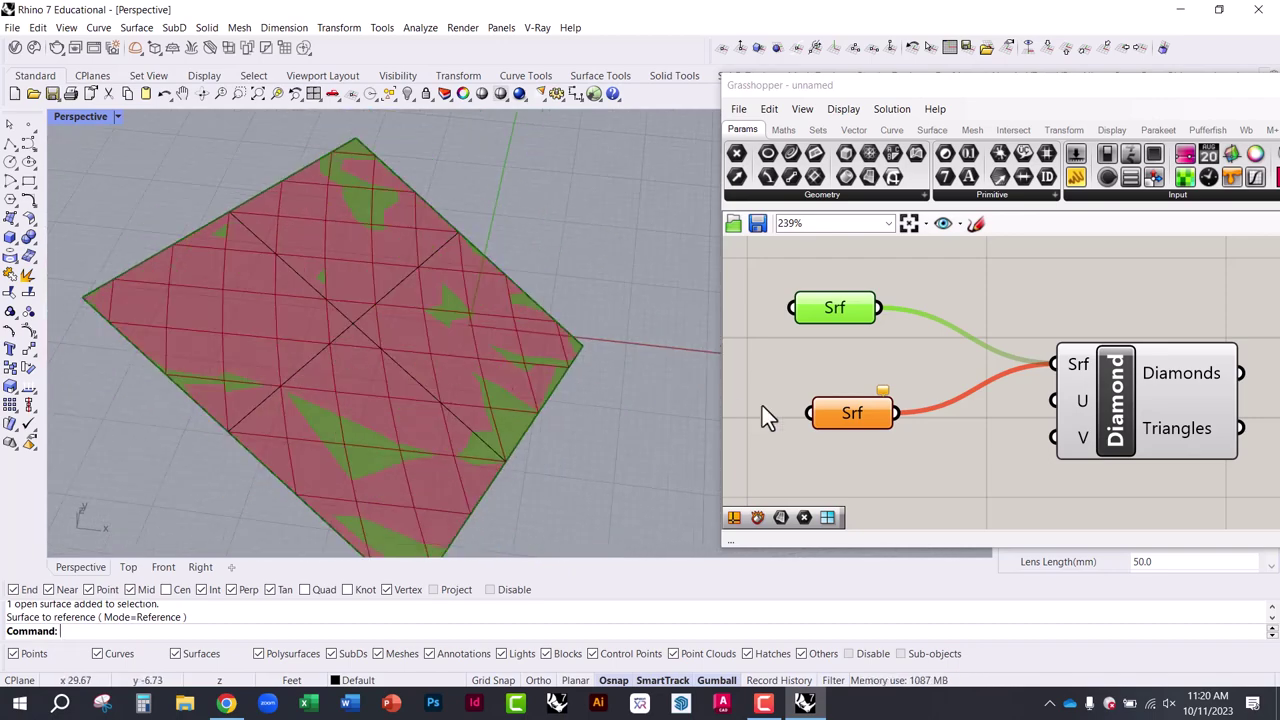
Nudge the Diamond component slightly and delete the empty second Surface parameter from the canvas
{"action": "left_click", "coordinate": [1153, 409]}
{"action": "left_click_drag", "start_coordinate": [1148, 404], "coordinate": [1152, 411]}
{"action": "left_click", "coordinate": [939, 468]}
{"action": "right_click_drag", "start_coordinate": [480, 380], "coordinate": [432, 350]}
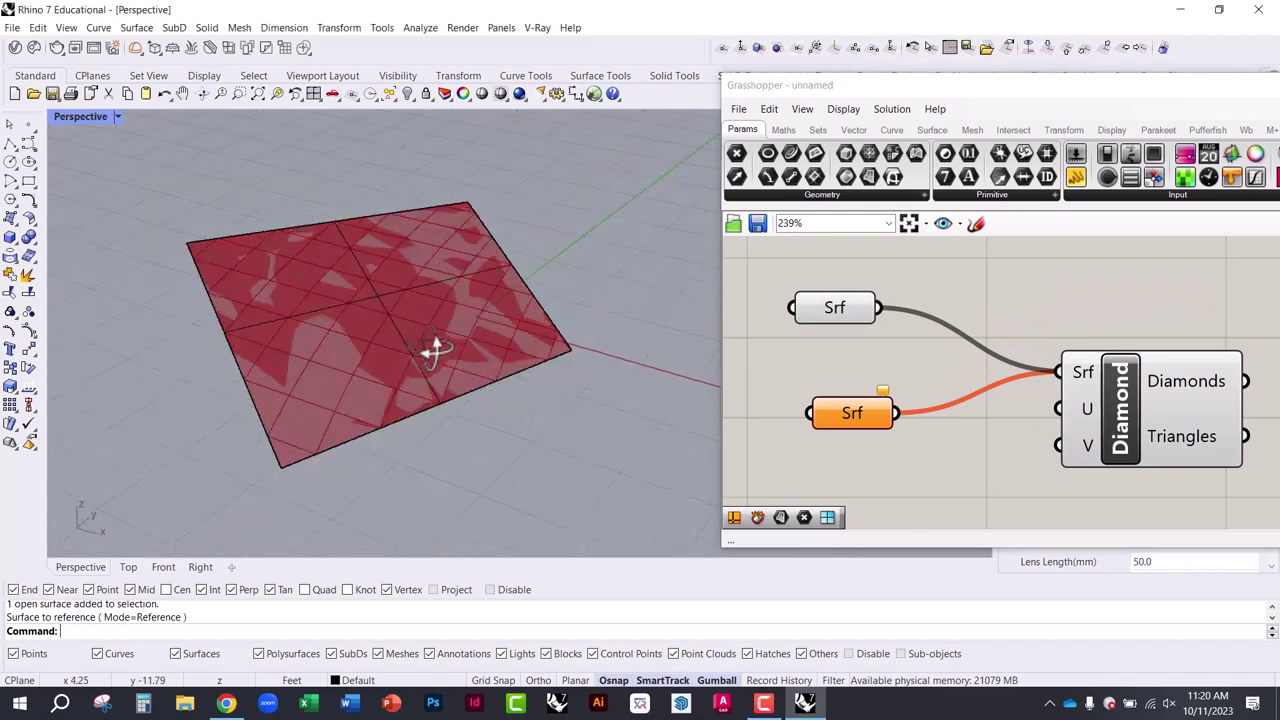
{"action": "scroll", "coordinate": [432, 350], "scroll_direction": "down", "scroll_amount": 3}
{"action": "left_click_drag", "start_coordinate": [856, 420], "coordinate": [818, 428]}
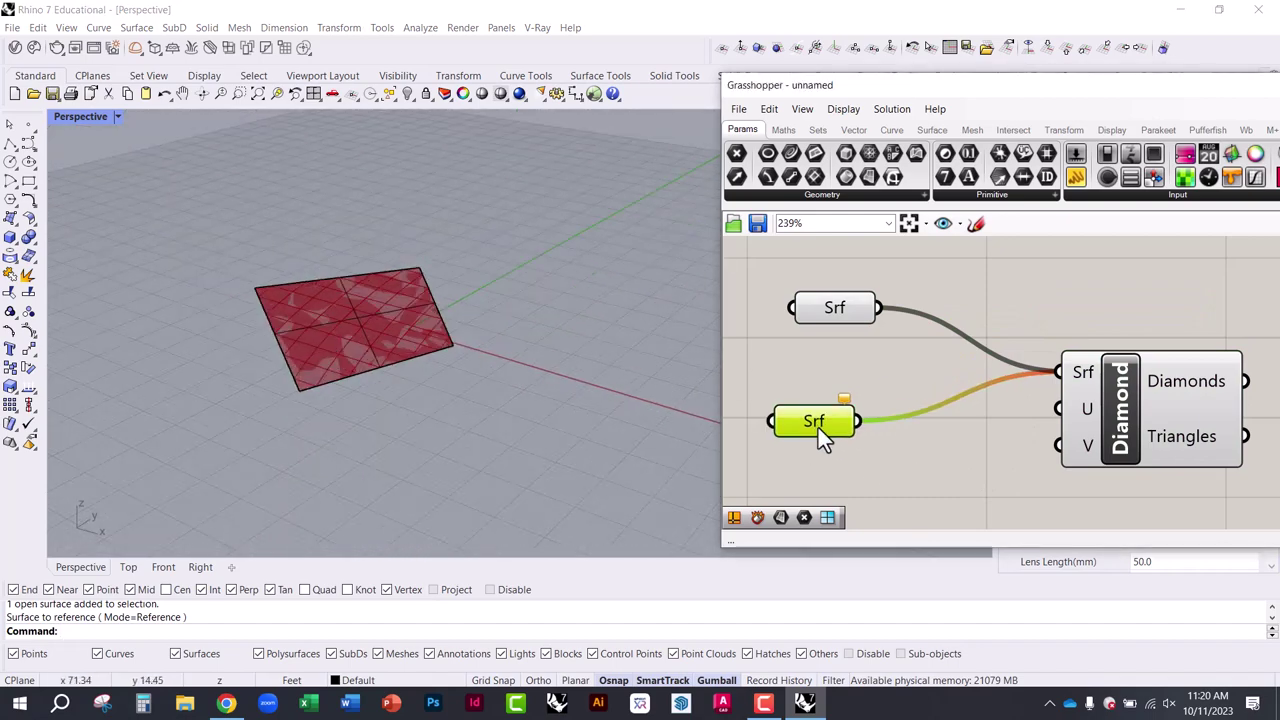
{"action": "key", "text": "Delete"}
Select the Rhino surface and turn on its control points
{"action": "right_click_drag", "start_coordinate": [414, 363], "coordinate": [411, 398]}
{"action": "scroll", "coordinate": [411, 398], "scroll_direction": "up", "scroll_amount": 3}
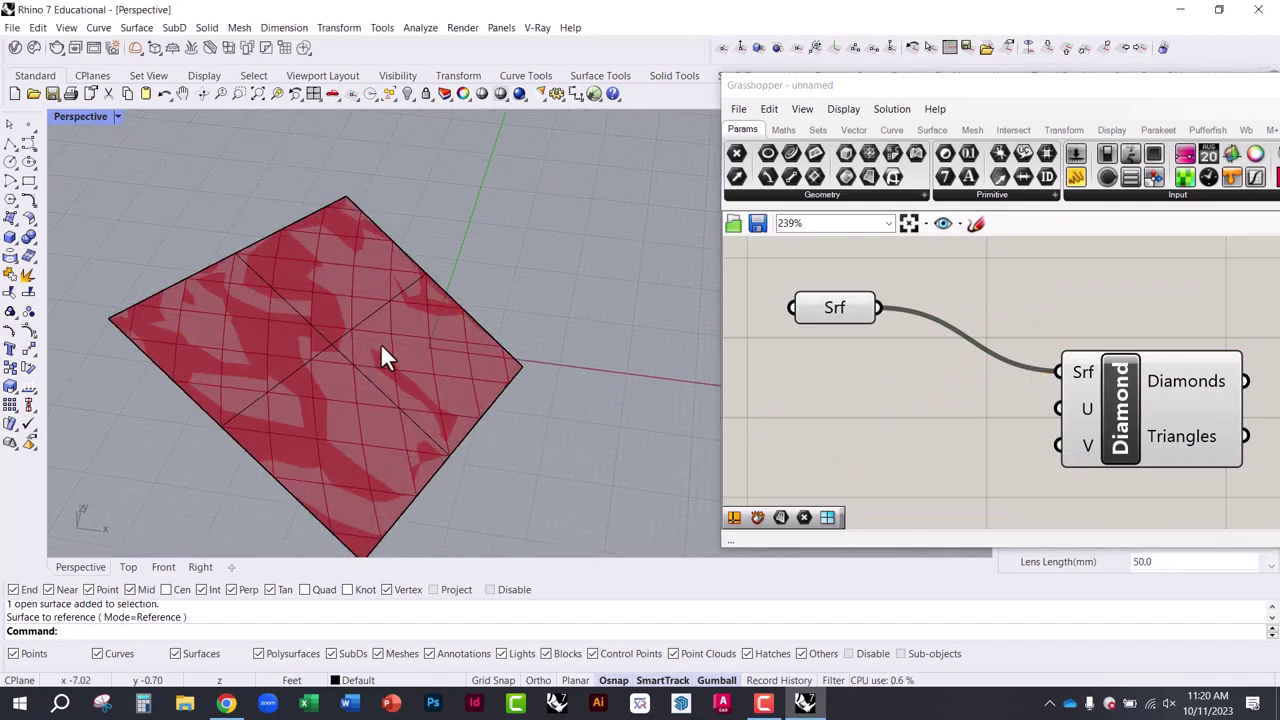
{"action": "left_click", "coordinate": [410, 343]}
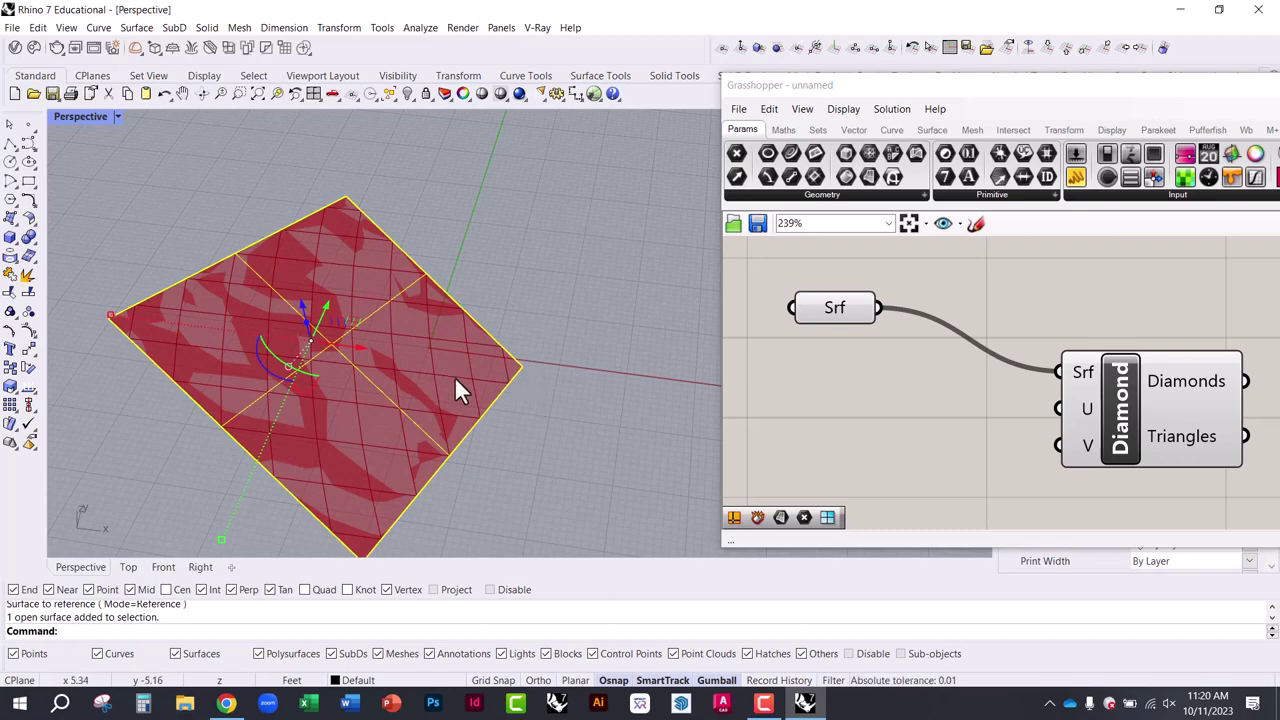
{"action": "right_click_drag", "start_coordinate": [332, 384], "coordinate": [474, 380]}
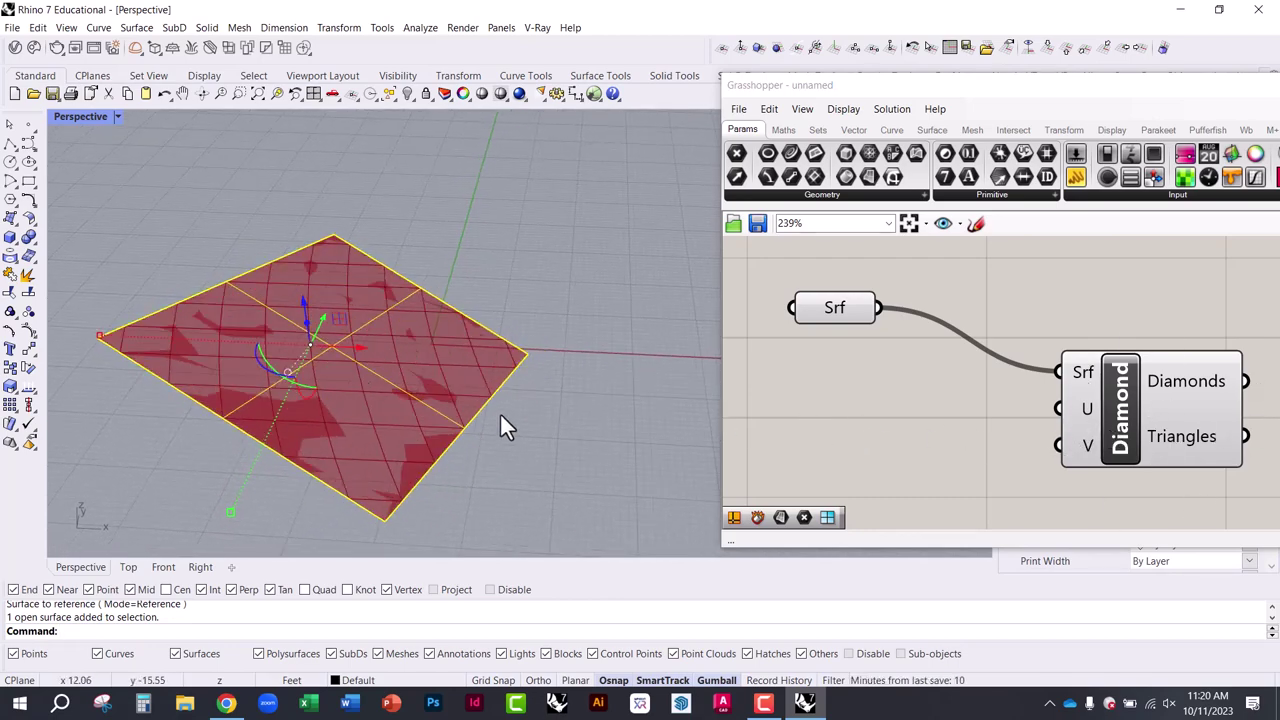
{"action": "left_click", "coordinate": [98, 47]}
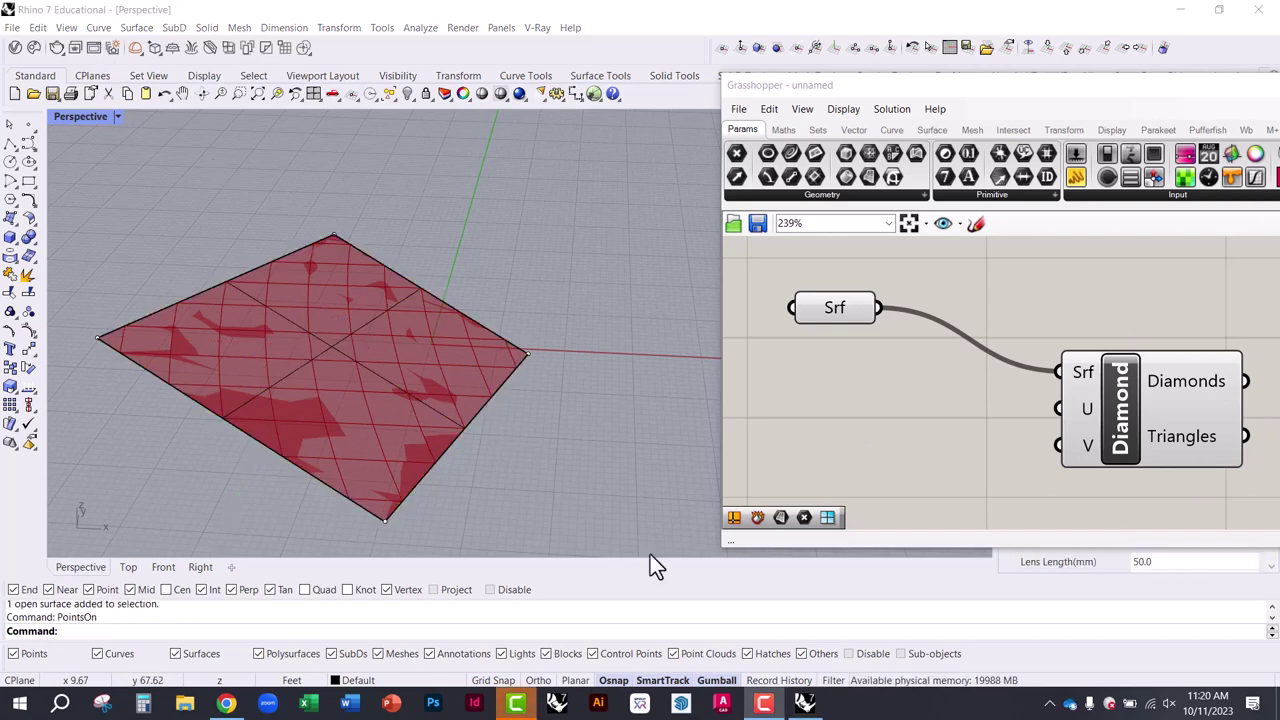
Raise one corner control point of the surface vertically in two moves to warp the diamond-panelled surface upward
{"action": "left_click", "coordinate": [527, 353]}
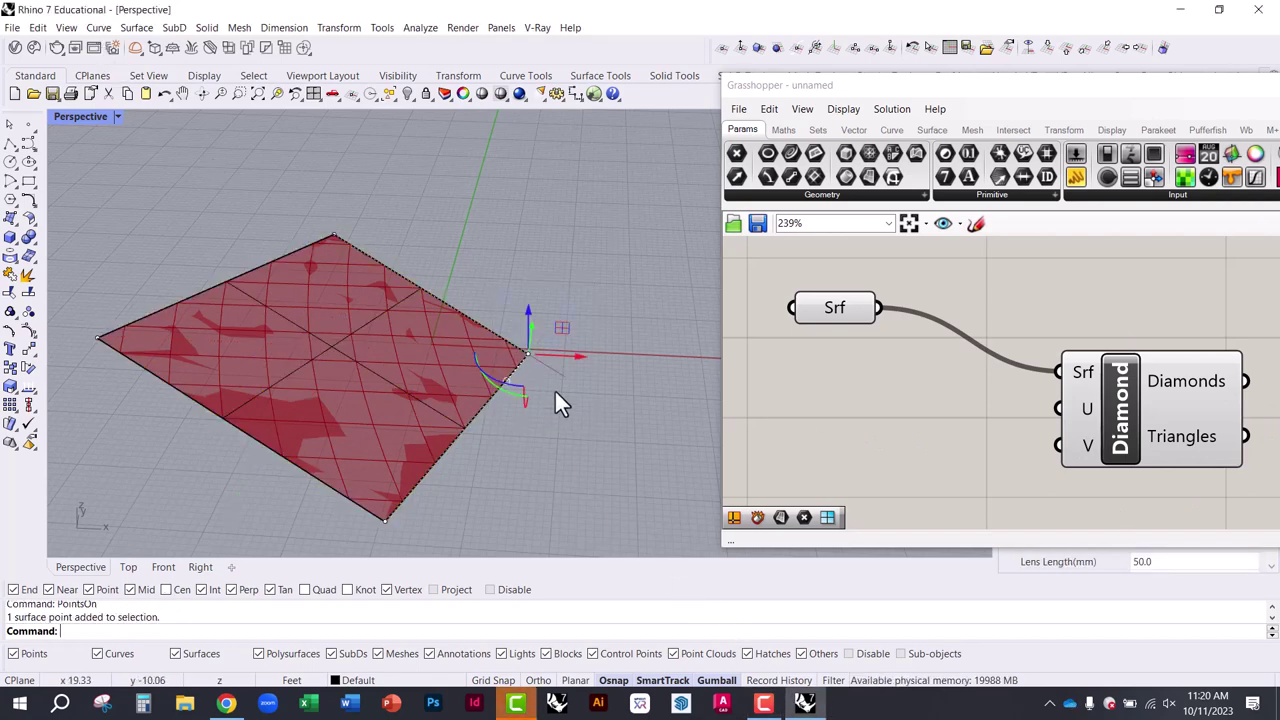
{"action": "right_click_drag", "start_coordinate": [557, 400], "coordinate": [557, 343]}
{"action": "left_click_drag", "start_coordinate": [532, 300], "coordinate": [507, 210]}
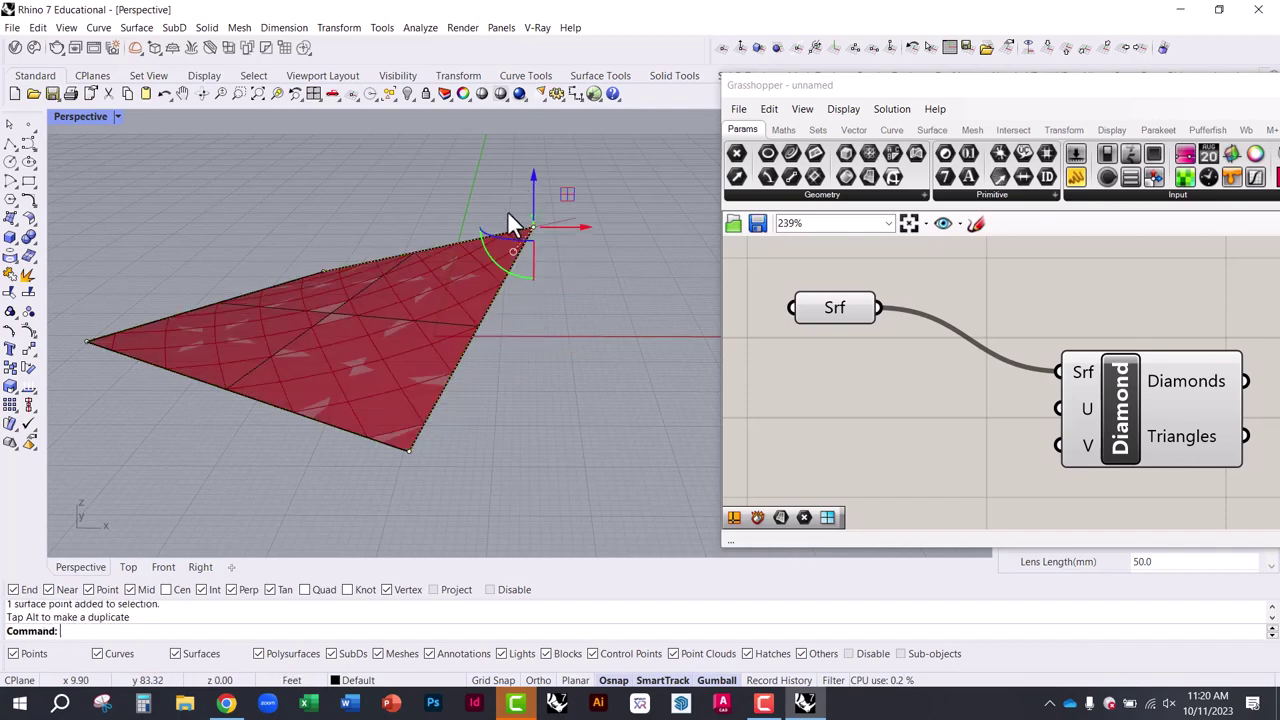
{"action": "right_click_drag", "start_coordinate": [507, 210], "coordinate": [503, 403]}
{"action": "scroll", "coordinate": [525, 405], "scroll_direction": "up", "scroll_amount": 3}
{"action": "scroll", "coordinate": [548, 280], "scroll_direction": "down", "scroll_amount": 5}
{"action": "left_click_drag", "start_coordinate": [548, 288], "coordinate": [549, 194]}
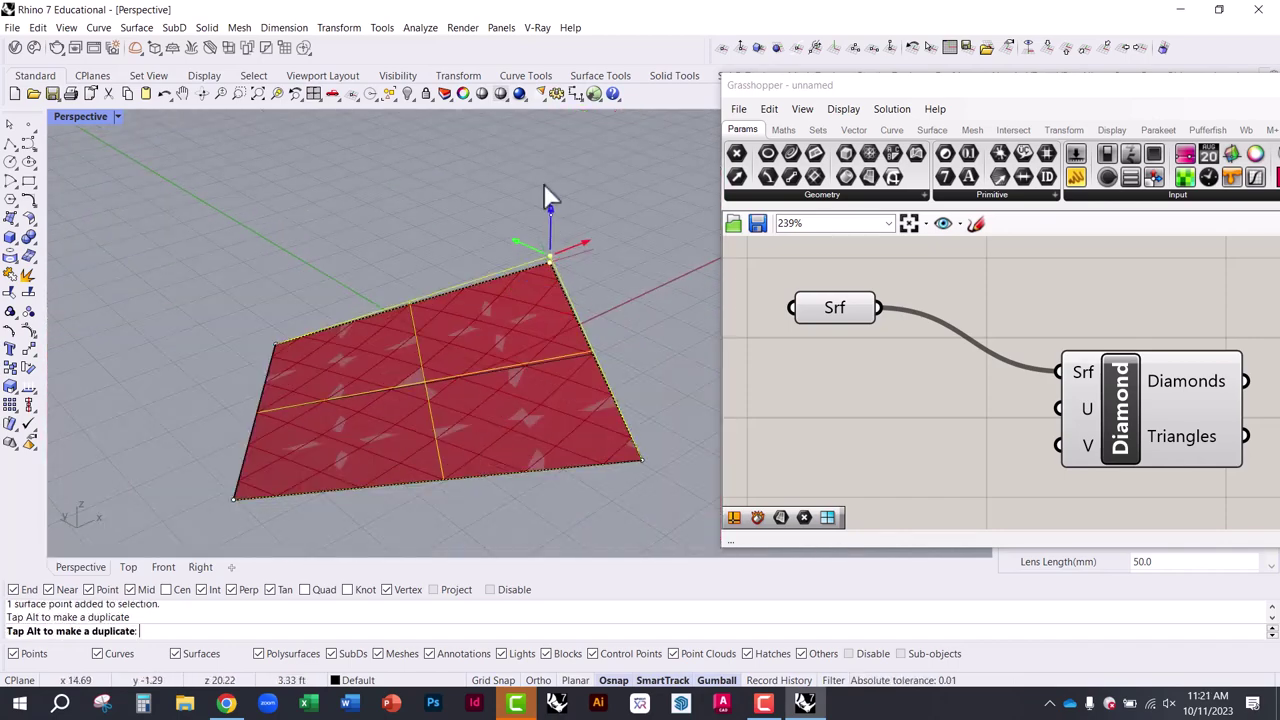
{"action": "right_click_drag", "start_coordinate": [549, 194], "coordinate": [362, 302]}
{"action": "scroll", "coordinate": [362, 302], "scroll_direction": "up", "scroll_amount": 4}
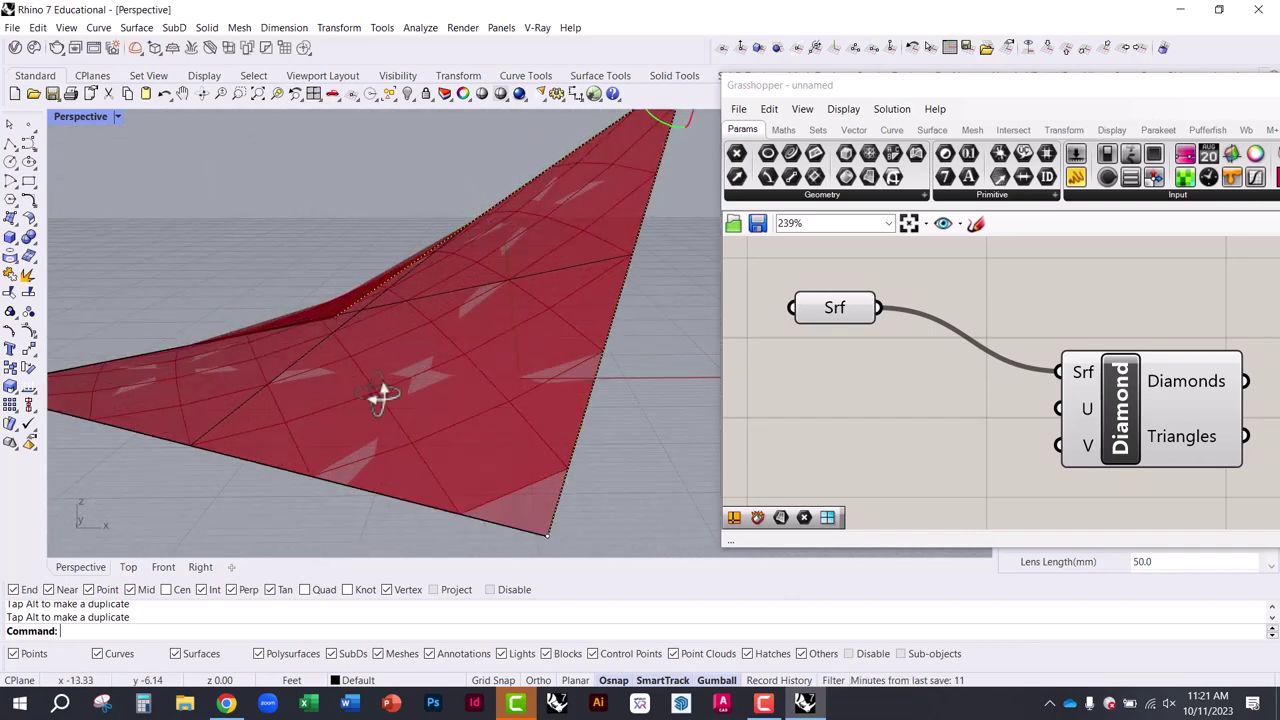
{"action": "right_click_drag", "start_coordinate": [380, 391], "coordinate": [447, 358]}
{"action": "scroll", "coordinate": [280, 349], "scroll_direction": "down", "scroll_amount": 4}
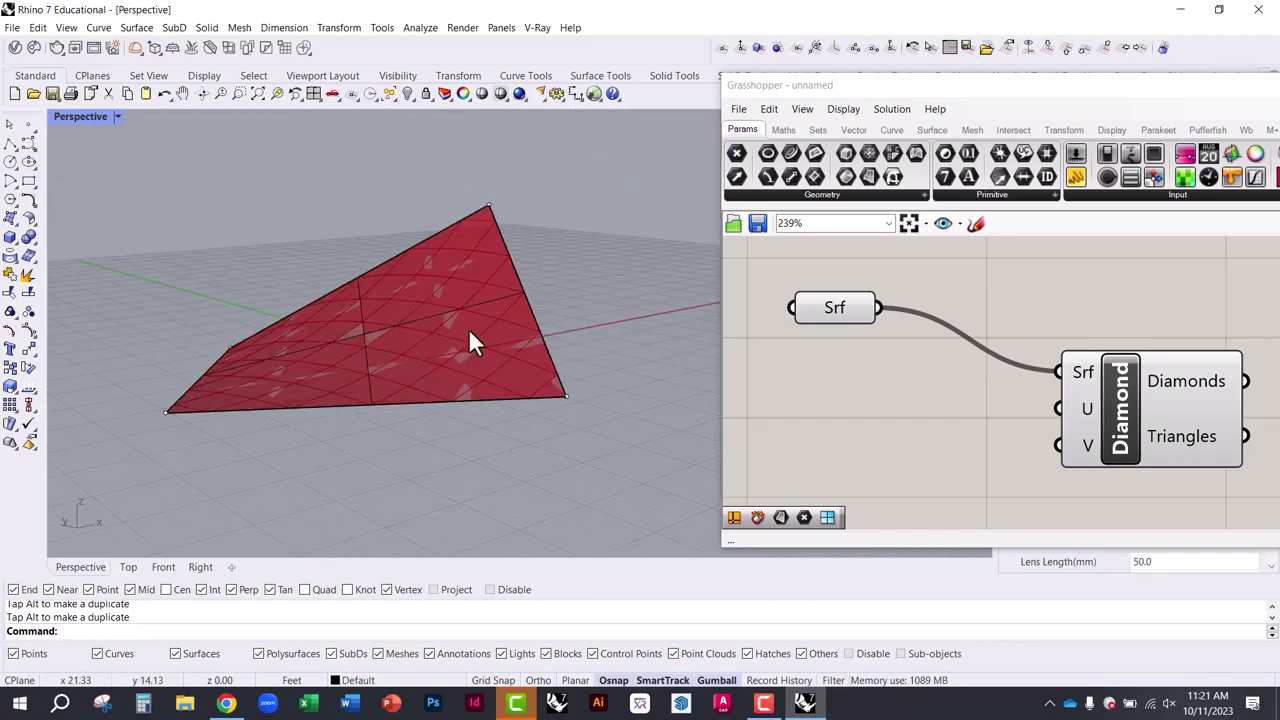
{"action": "scroll", "coordinate": [471, 343], "scroll_direction": "up", "scroll_amount": 2}
Select the Diamond component and bake its geometry into Rhino
{"action": "right_click_drag", "start_coordinate": [939, 406], "coordinate": [746, 335]}
{"action": "left_click", "coordinate": [971, 340]}
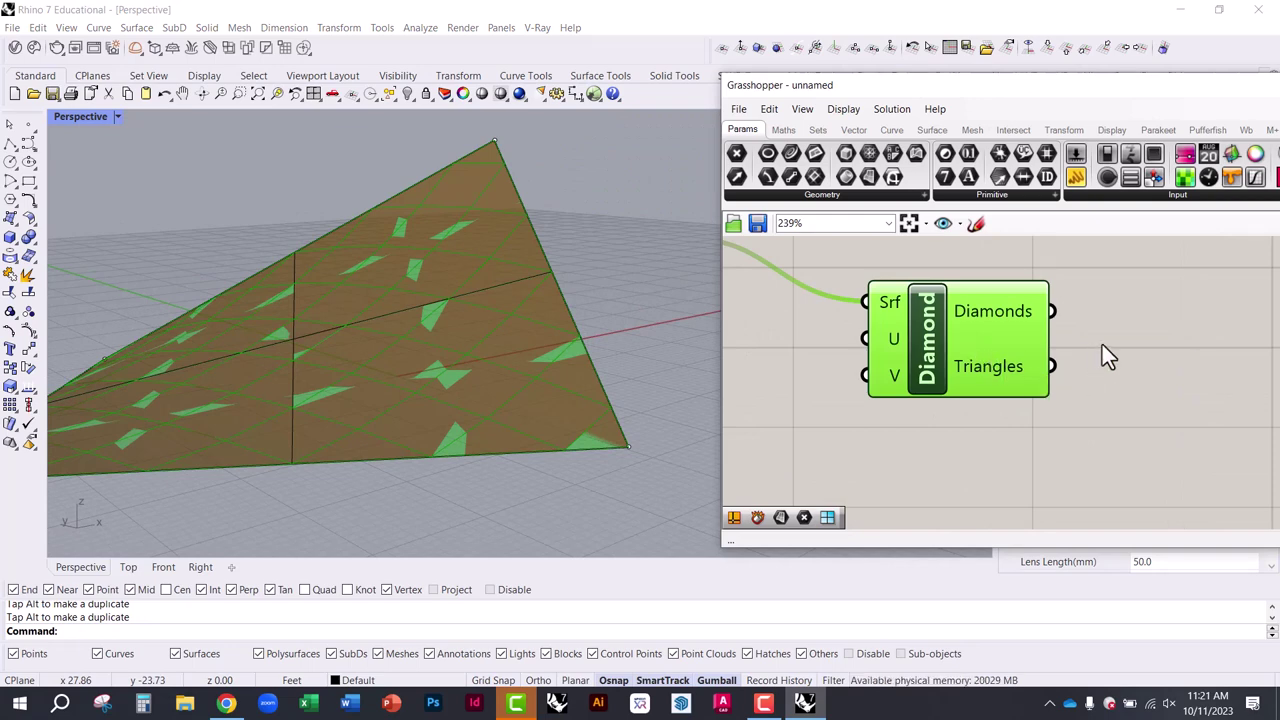
{"action": "right_click_drag", "start_coordinate": [1102, 344], "coordinate": [996, 379]}
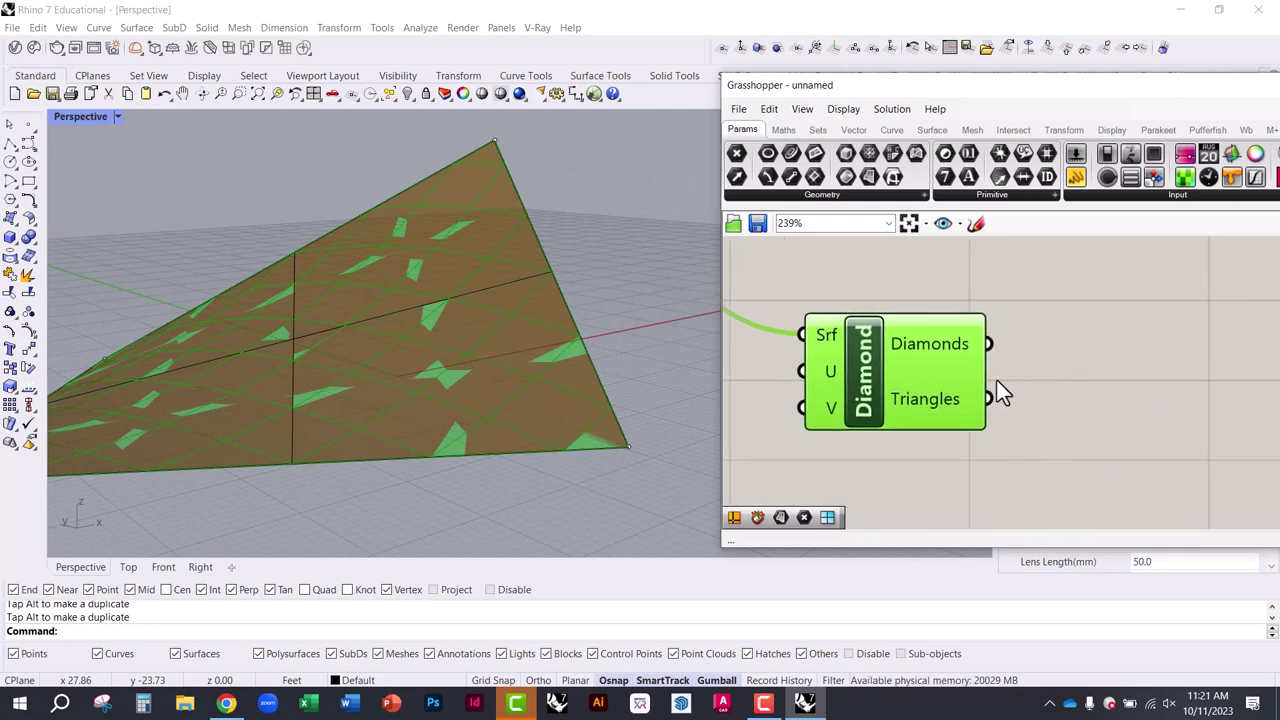
{"action": "middle_click", "coordinate": [1069, 320]}
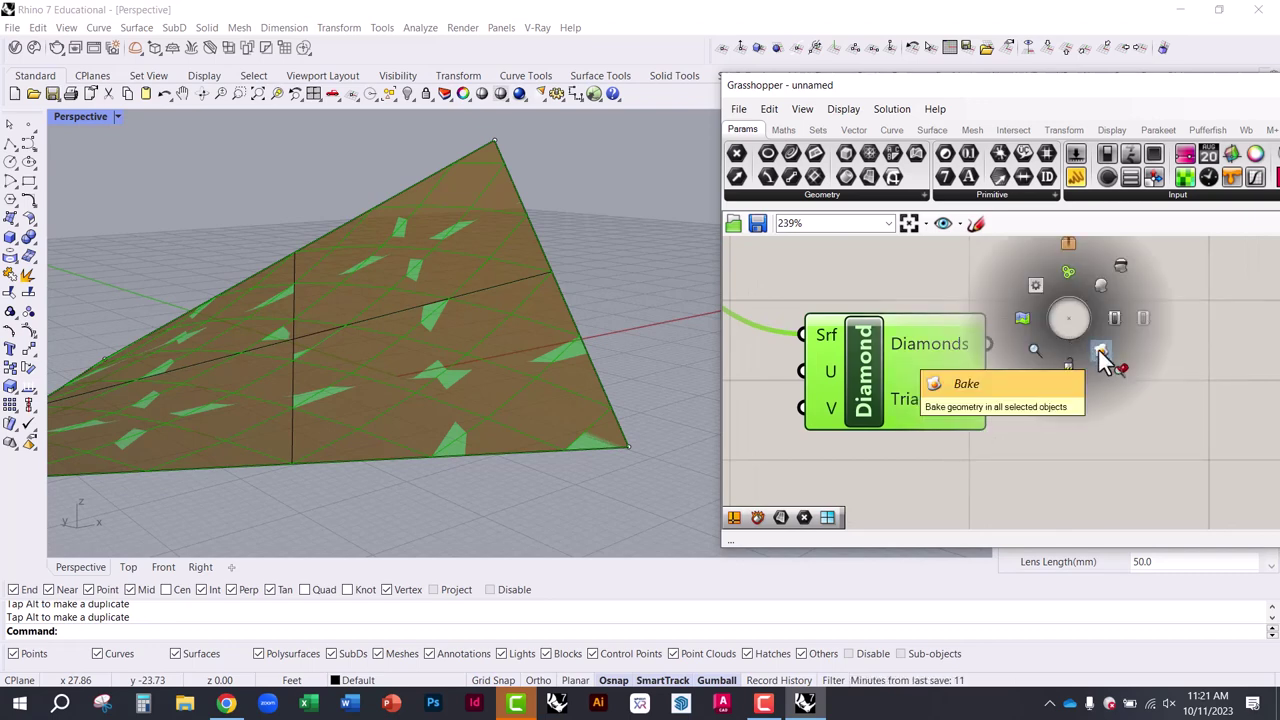
{"action": "left_click", "coordinate": [1100, 357]}
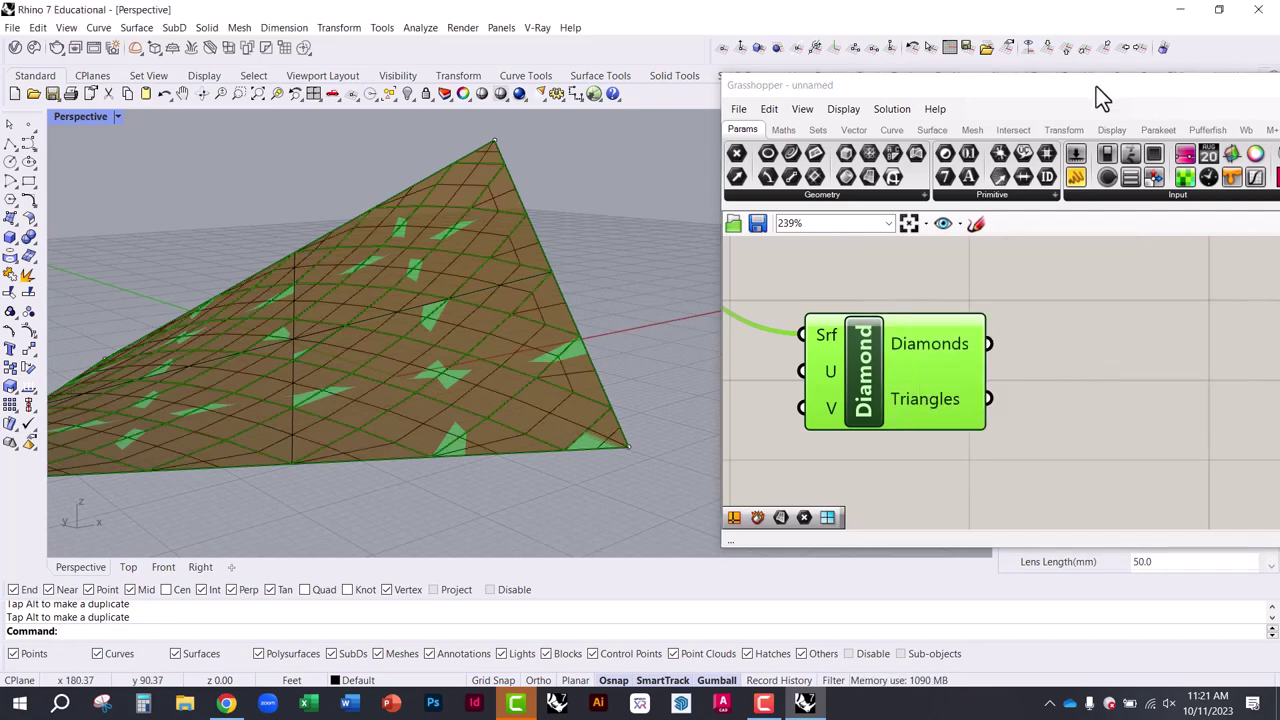
Close the Grasshopper window and set the Perspective viewport to a shaded display mode
{"action": "left_click_drag", "start_coordinate": [1096, 86], "coordinate": [1013, 137]}
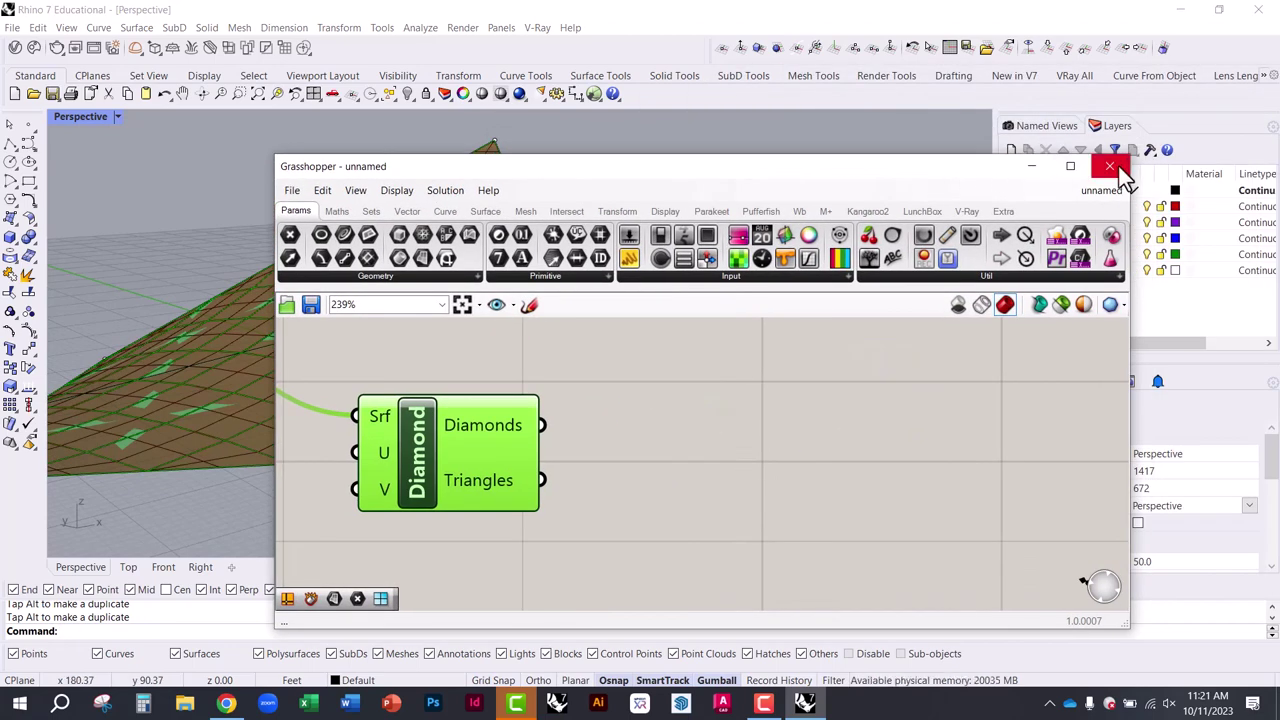
{"action": "left_click", "coordinate": [1122, 160]}
{"action": "right_click_drag", "start_coordinate": [630, 315], "coordinate": [612, 318]}
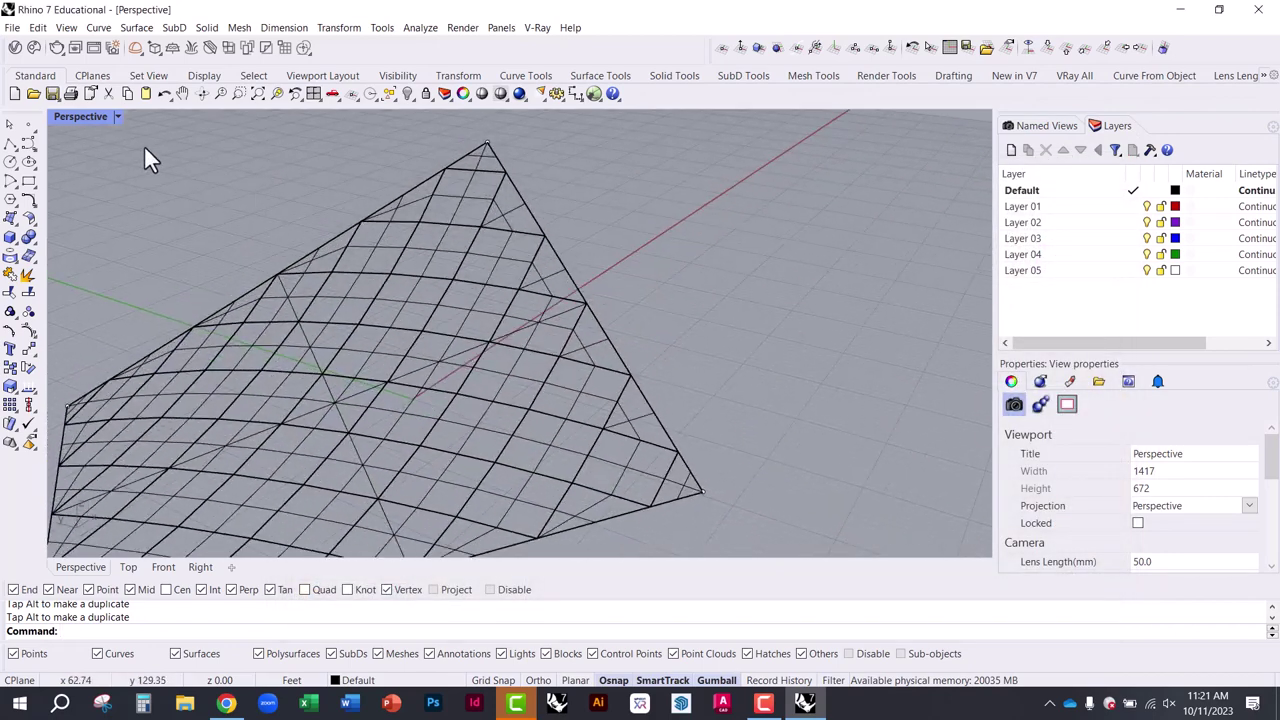
{"action": "left_click", "coordinate": [82, 118]}
{"action": "left_click", "coordinate": [95, 186]}
Hide the original Rhino surface and select a single baked diamond panel to inspect it, clearing the selection at the end
{"action": "left_click", "coordinate": [525, 364]}
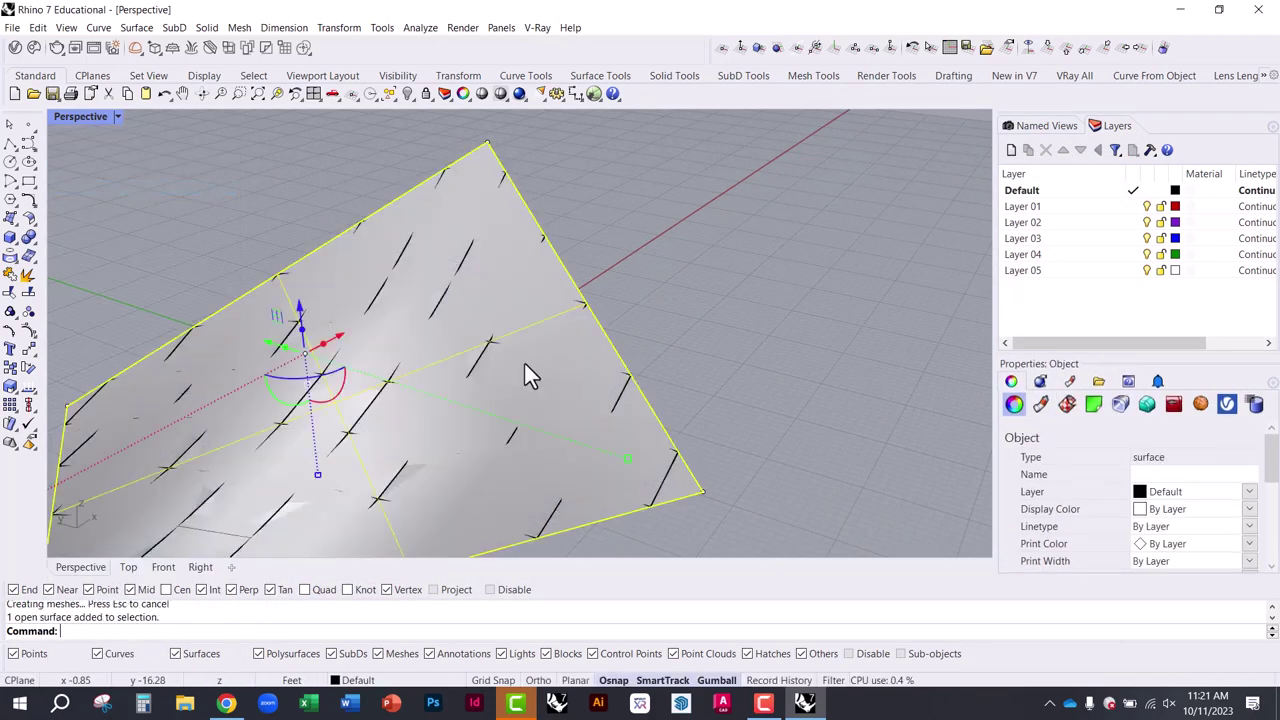
{"action": "key", "text": "ctrl+h"}
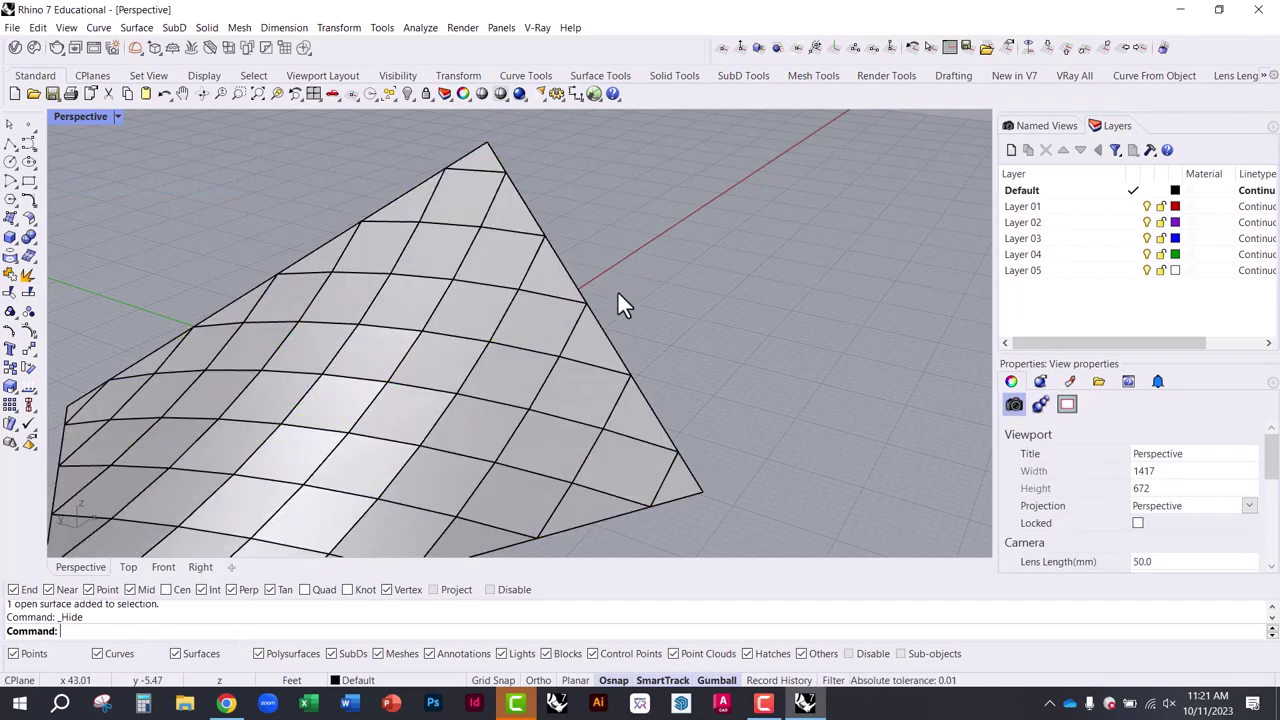
{"action": "right_click_drag", "start_coordinate": [617, 290], "coordinate": [372, 308]}
{"action": "left_click", "coordinate": [374, 300]}
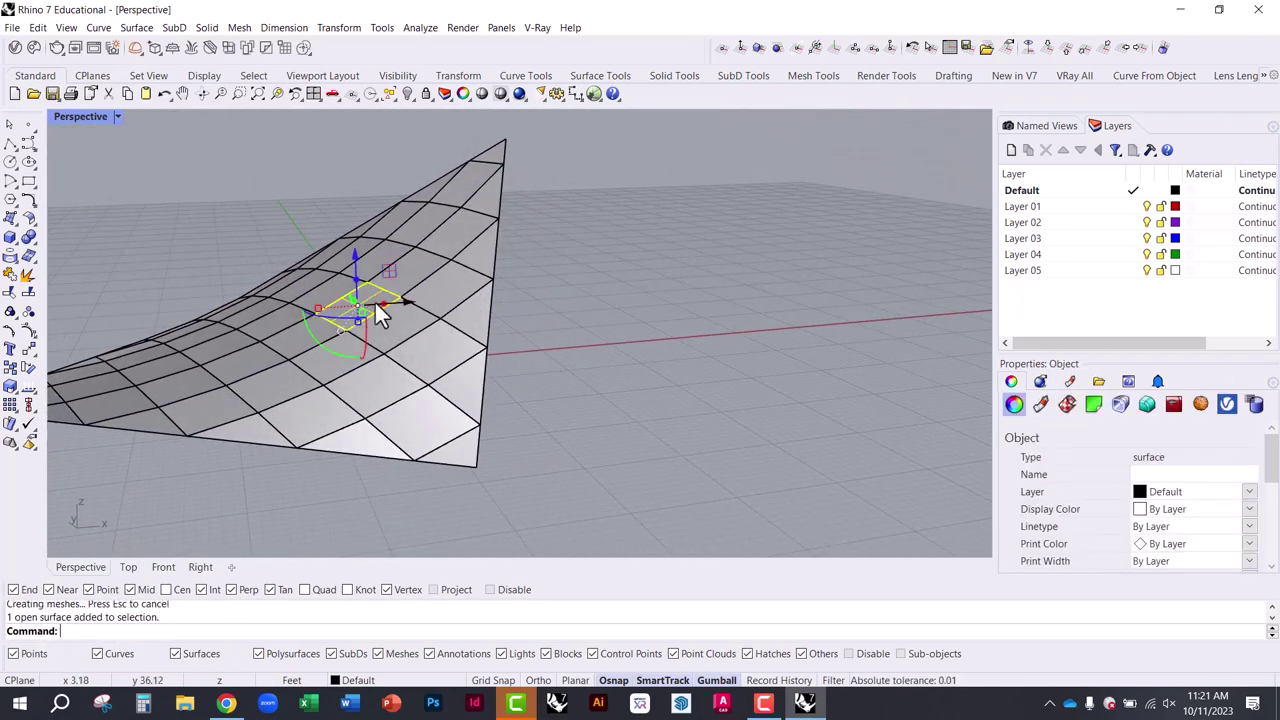
{"action": "scroll", "coordinate": [406, 281], "scroll_direction": "up", "scroll_amount": 3}
{"action": "scroll", "coordinate": [376, 262], "scroll_direction": "down", "scroll_amount": 3}
{"action": "right_click_drag", "start_coordinate": [580, 294], "coordinate": [578, 236]}
{"action": "key", "text": "Escape"}
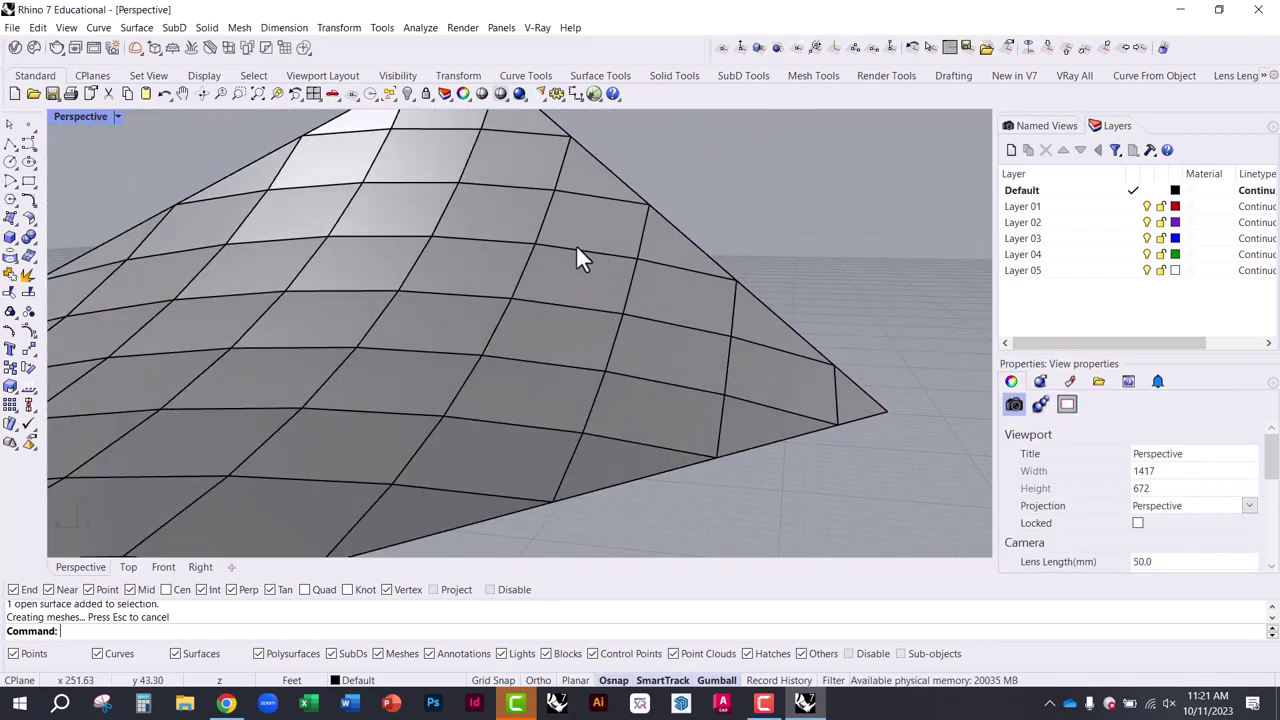
Reopen Grasshopper and move its window aside so the baked panels and the full component chain can be seen
{"action": "type", "text": "Grasshopper"}
{"action": "key", "text": "Return"}
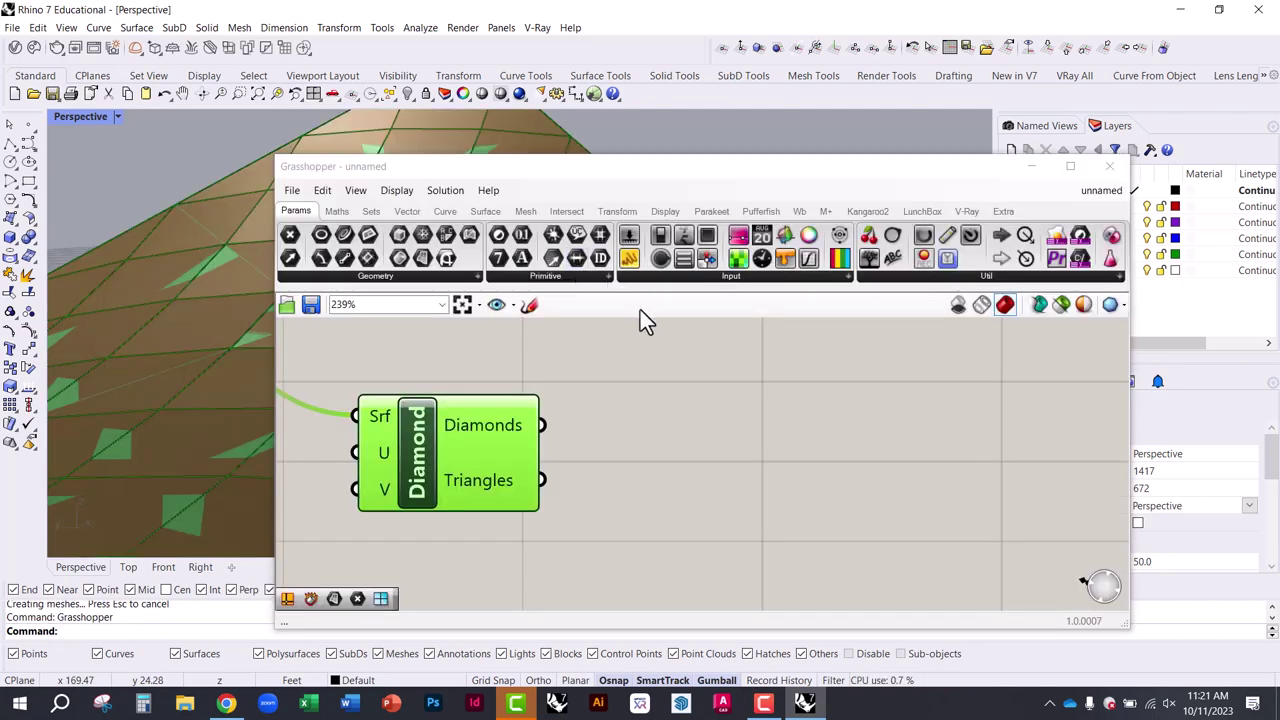
{"action": "left_click_drag", "start_coordinate": [619, 176], "coordinate": [1014, 169]}
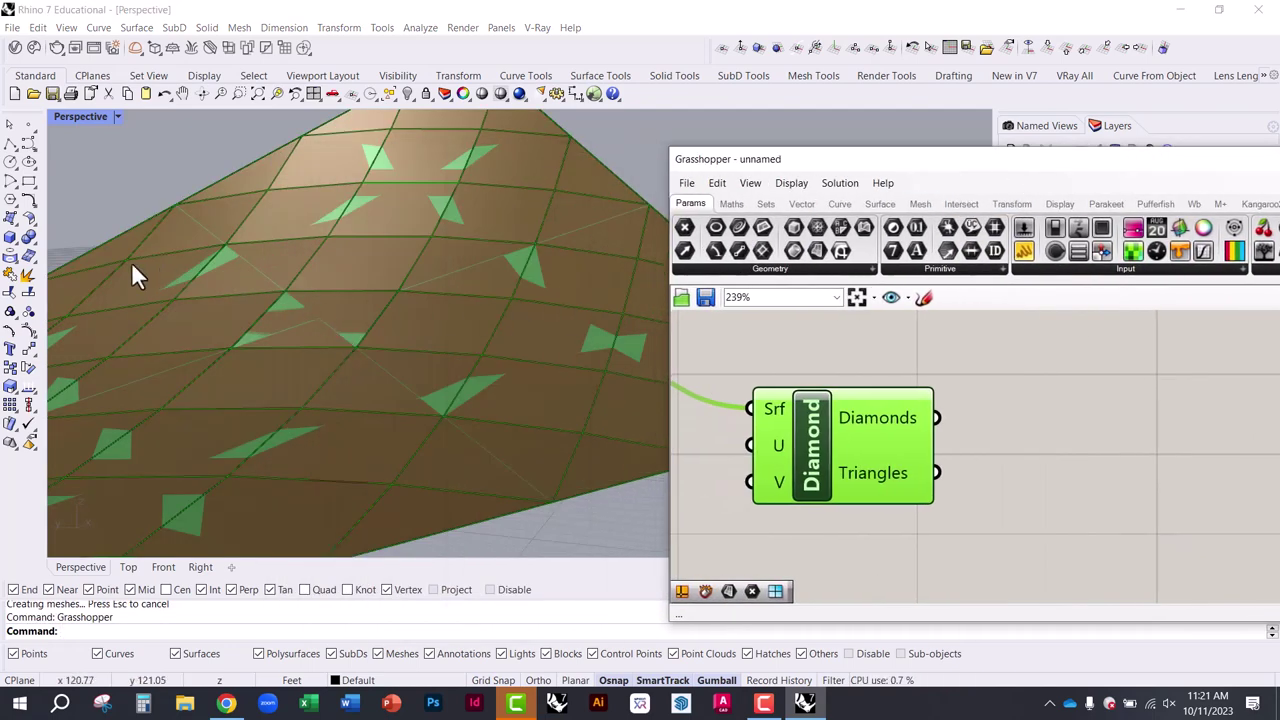
{"action": "scroll", "coordinate": [934, 449], "scroll_direction": "down", "scroll_amount": 4}
Bake the Srf parameter's surface into Rhino as a separate object, and undo that bake
{"action": "left_click", "coordinate": [970, 462]}
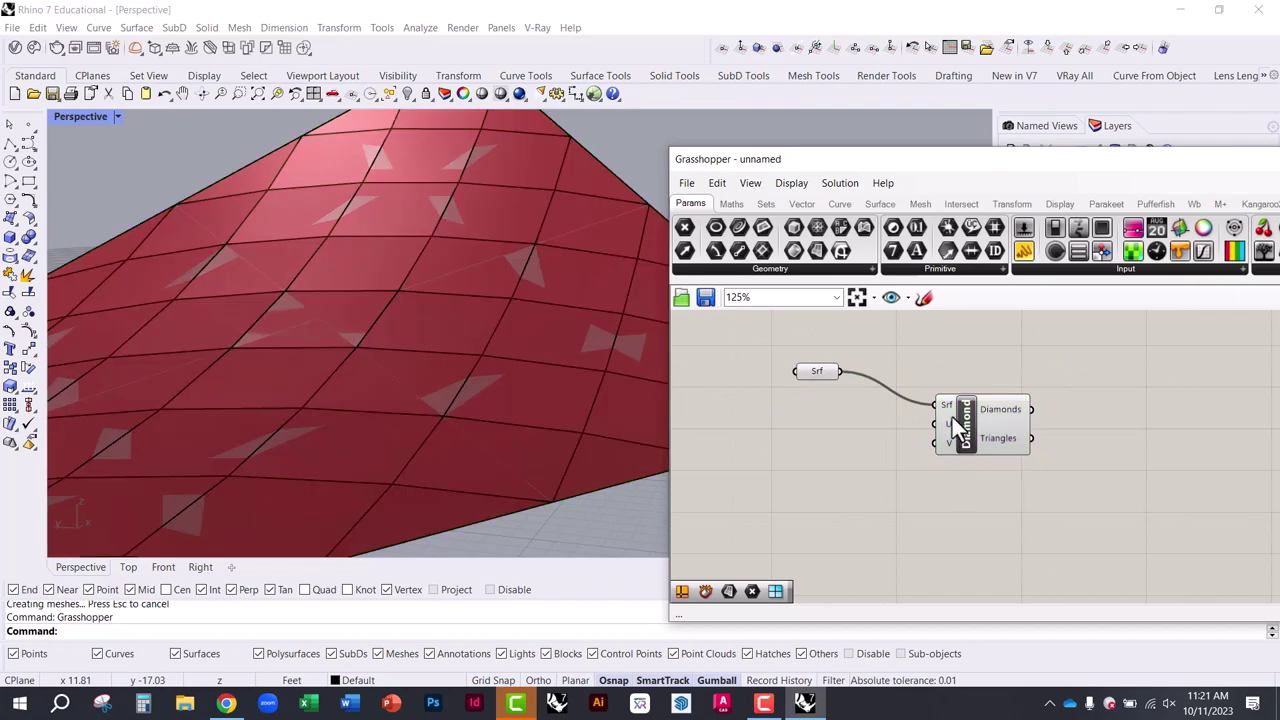
{"action": "left_click", "coordinate": [820, 376]}
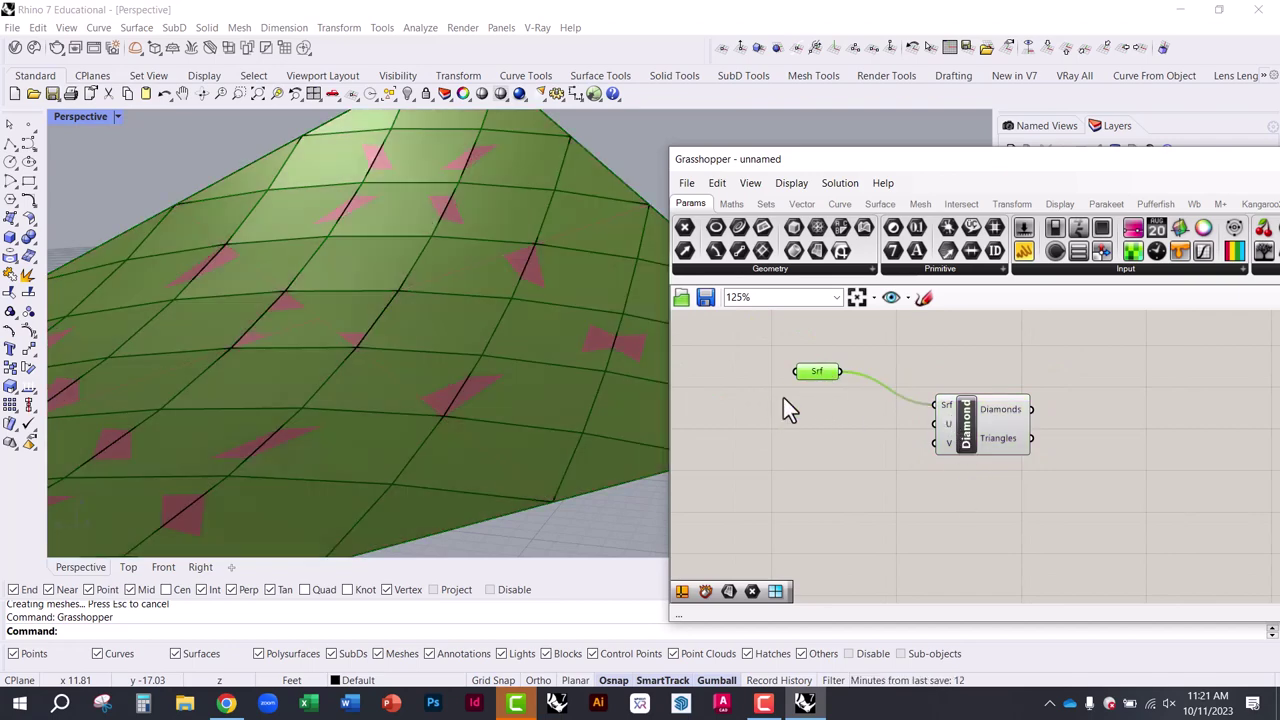
{"action": "middle_click", "coordinate": [807, 452]}
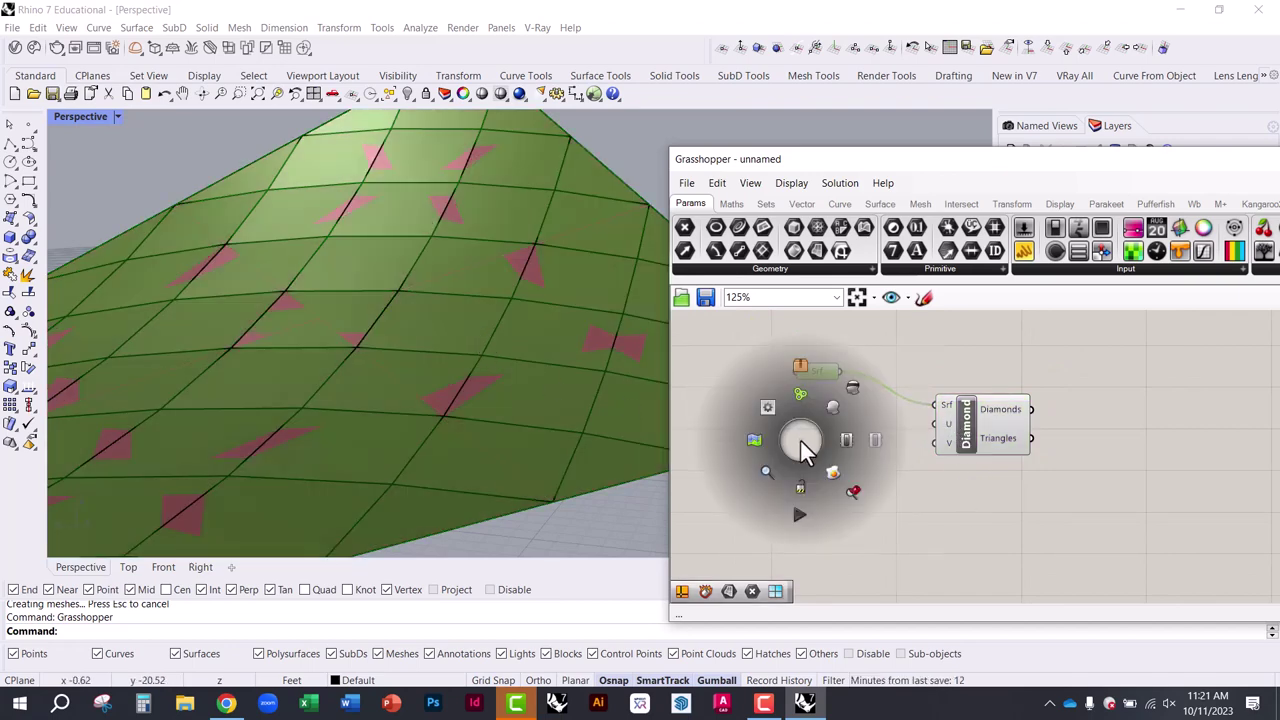
{"action": "left_click", "coordinate": [840, 487]}
{"action": "scroll", "coordinate": [320, 380], "scroll_direction": "down", "scroll_amount": 3}
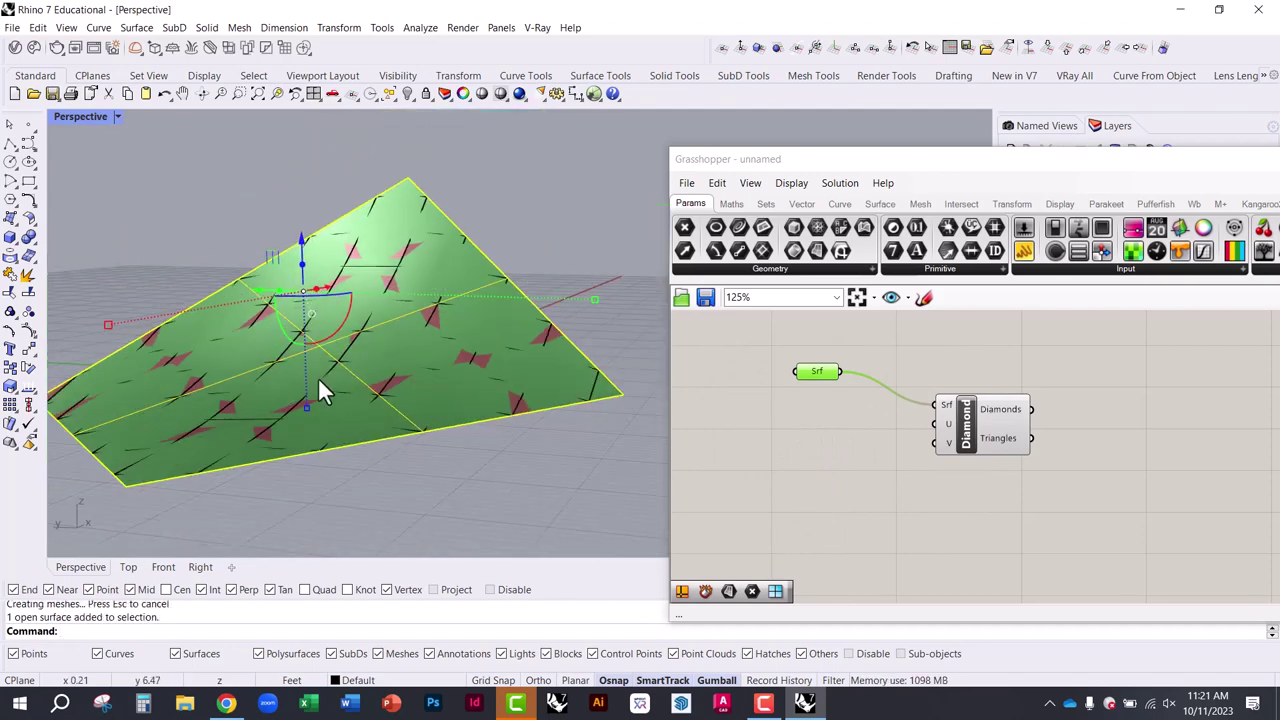
{"action": "key", "text": "ctrl+z"}
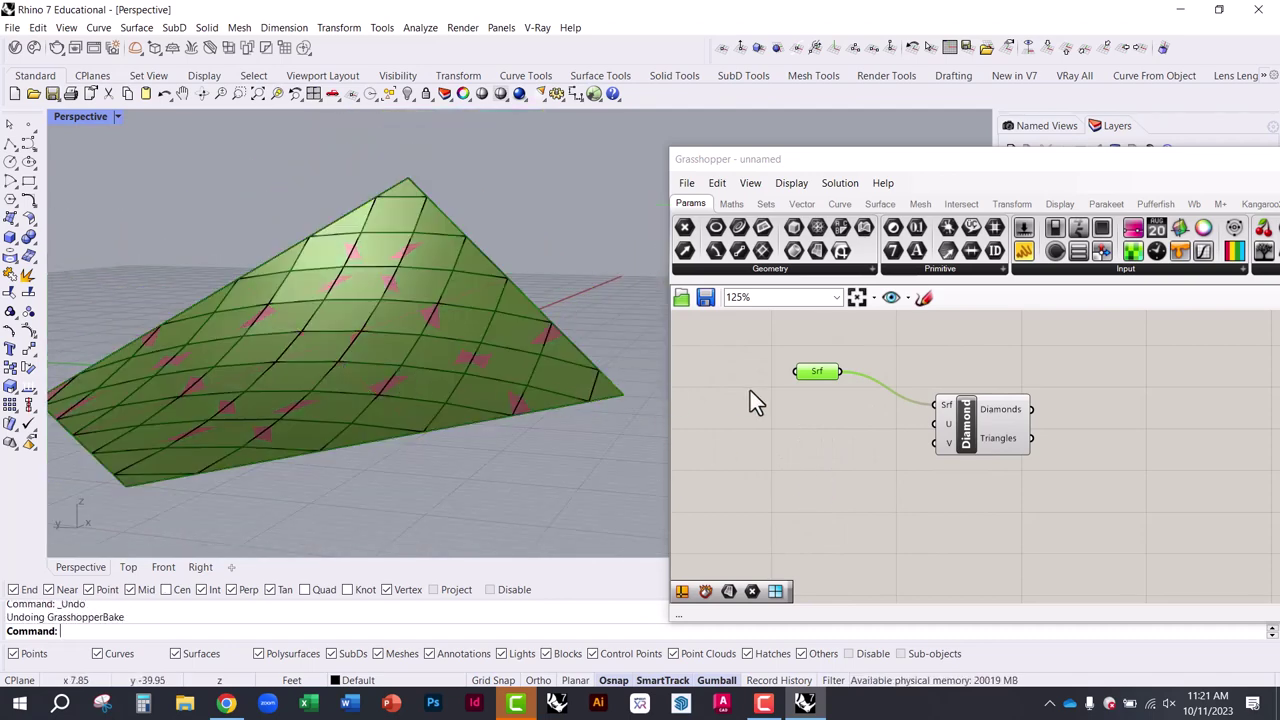
Select the Diamond component and examine its highlighted panels in the Perspective viewport from several angles
{"action": "left_click", "coordinate": [1001, 427]}
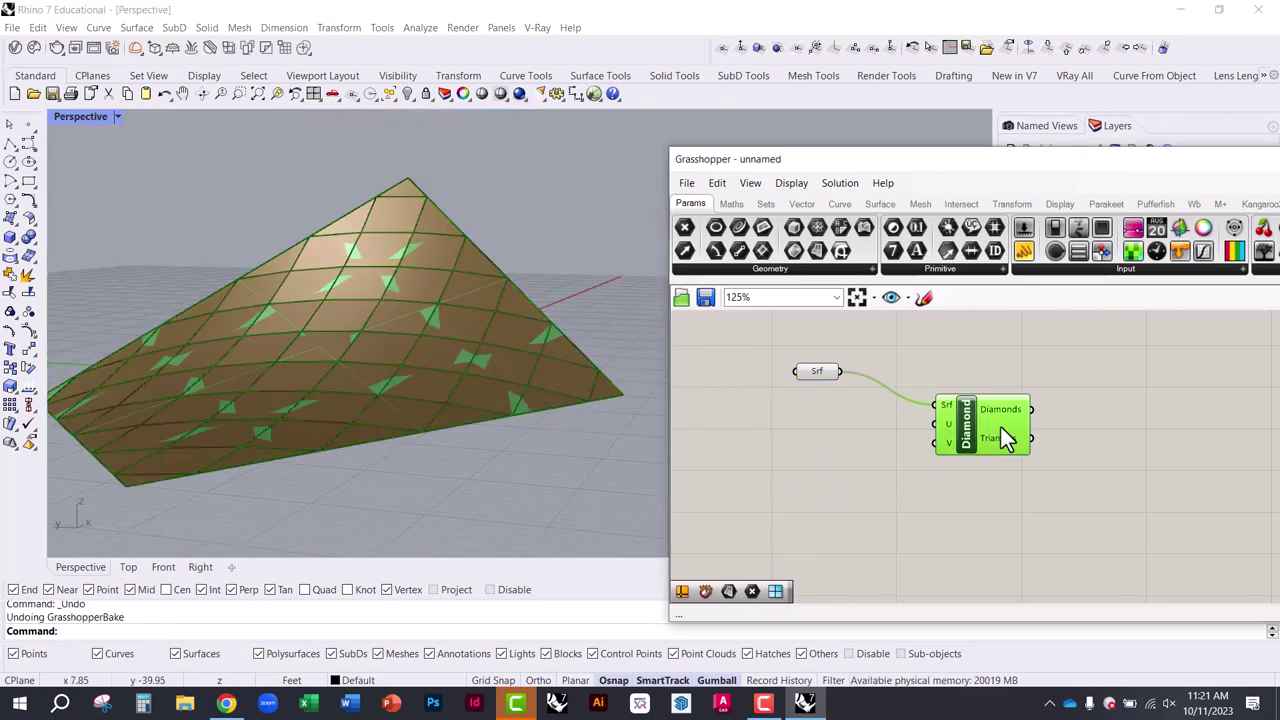
{"action": "middle_click", "coordinate": [1094, 407]}
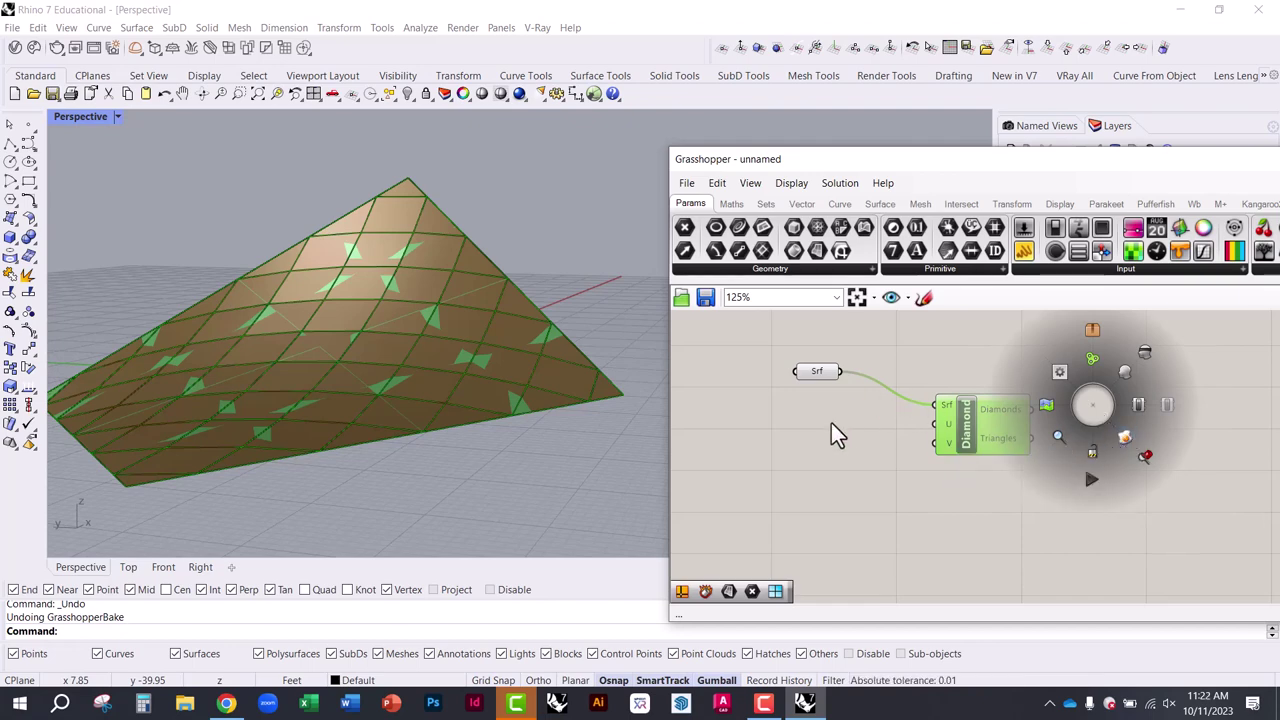
{"action": "right_click_drag", "start_coordinate": [469, 339], "coordinate": [458, 371]}
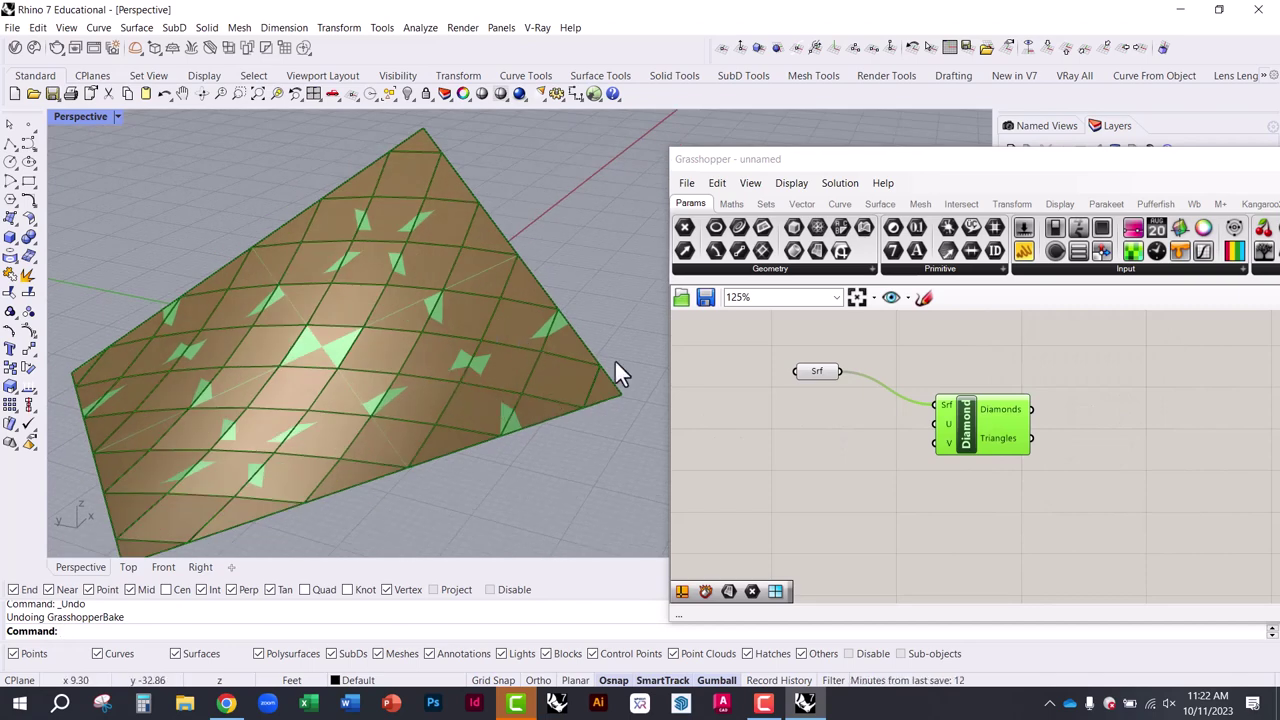
{"action": "left_click", "coordinate": [571, 333]}
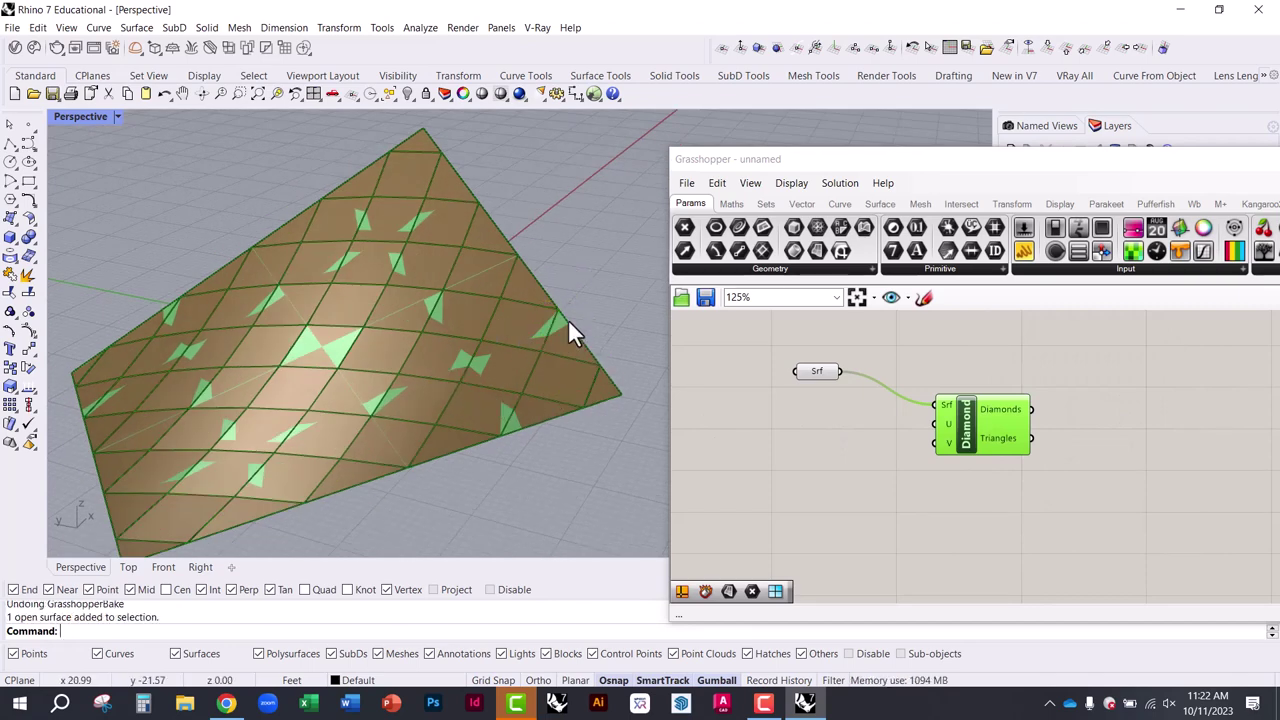
{"action": "scroll", "coordinate": [524, 415], "scroll_direction": "up", "scroll_amount": 3}
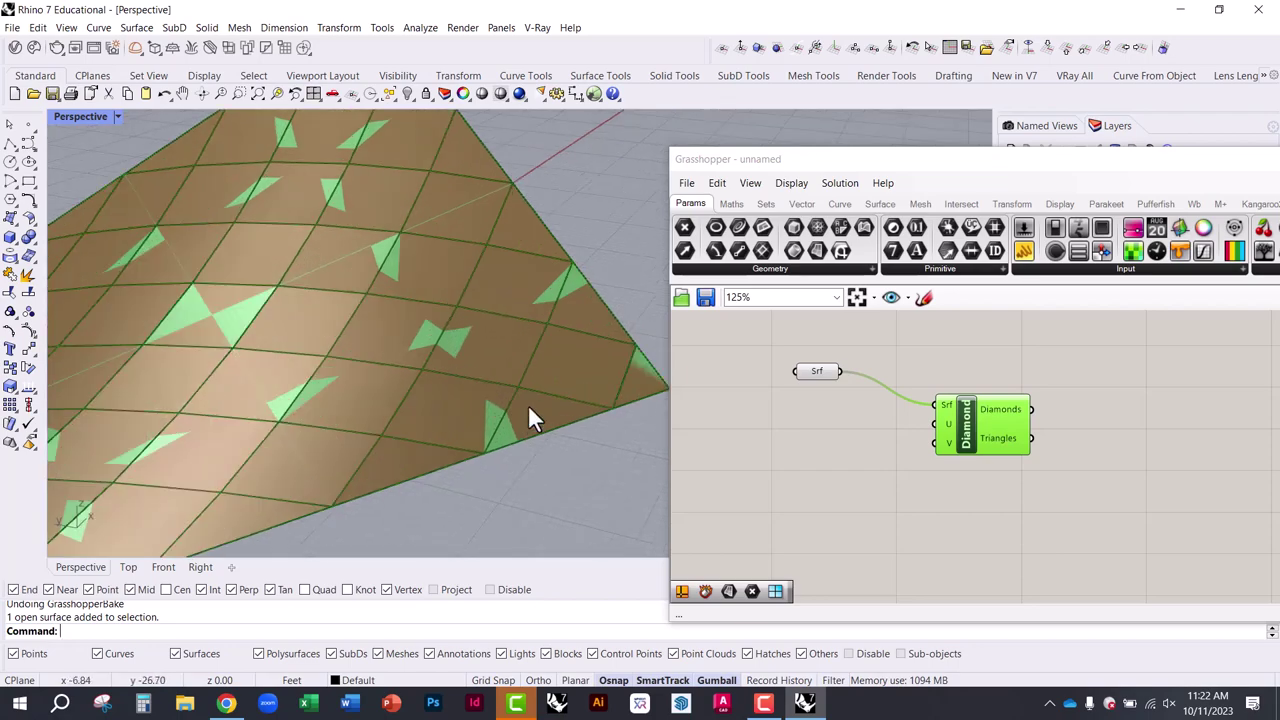
{"action": "right_click_drag", "start_coordinate": [480, 423], "coordinate": [408, 385]}
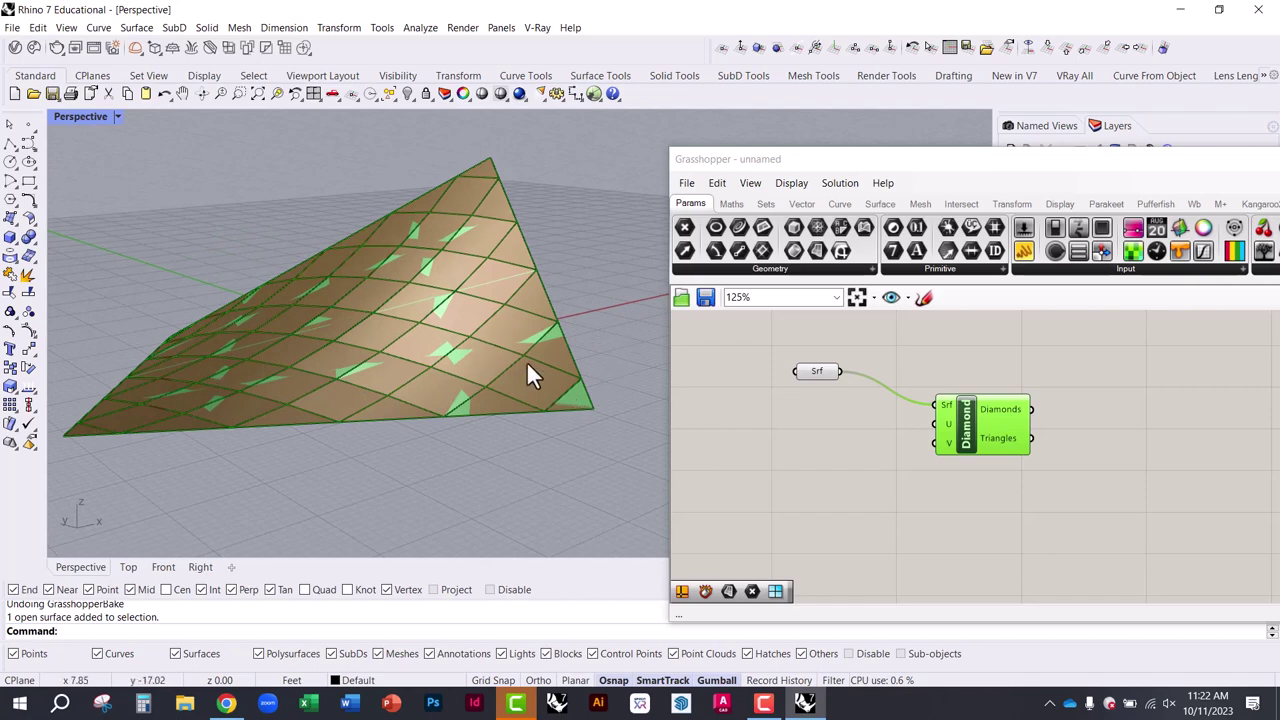
Extend the Grasshopper window to the full height of the screen beside the Rhino viewport
{"action": "left_click", "coordinate": [790, 157]}
{"action": "left_click_drag", "start_coordinate": [790, 150], "coordinate": [786, 3]}
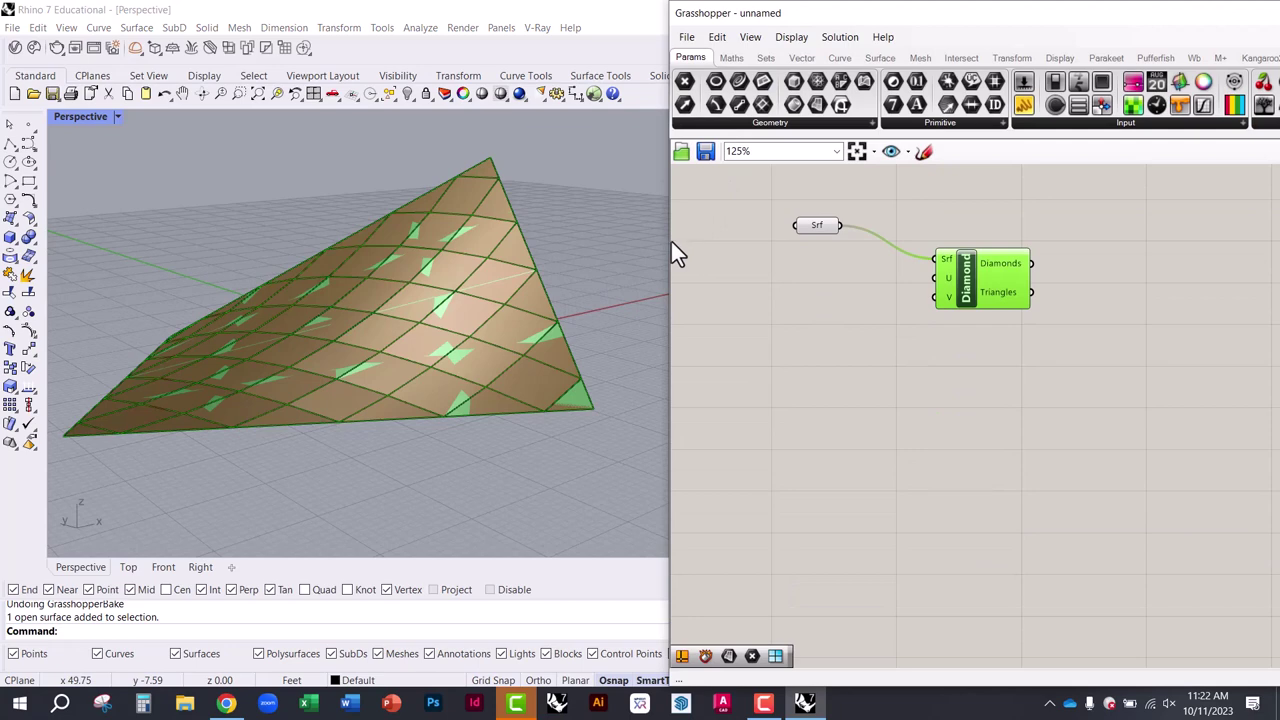
Undo the recent Rhino operations back through the last gumball move on the surface, and clear the selection
{"action": "right_click_drag", "start_coordinate": [600, 280], "coordinate": [590, 445]}
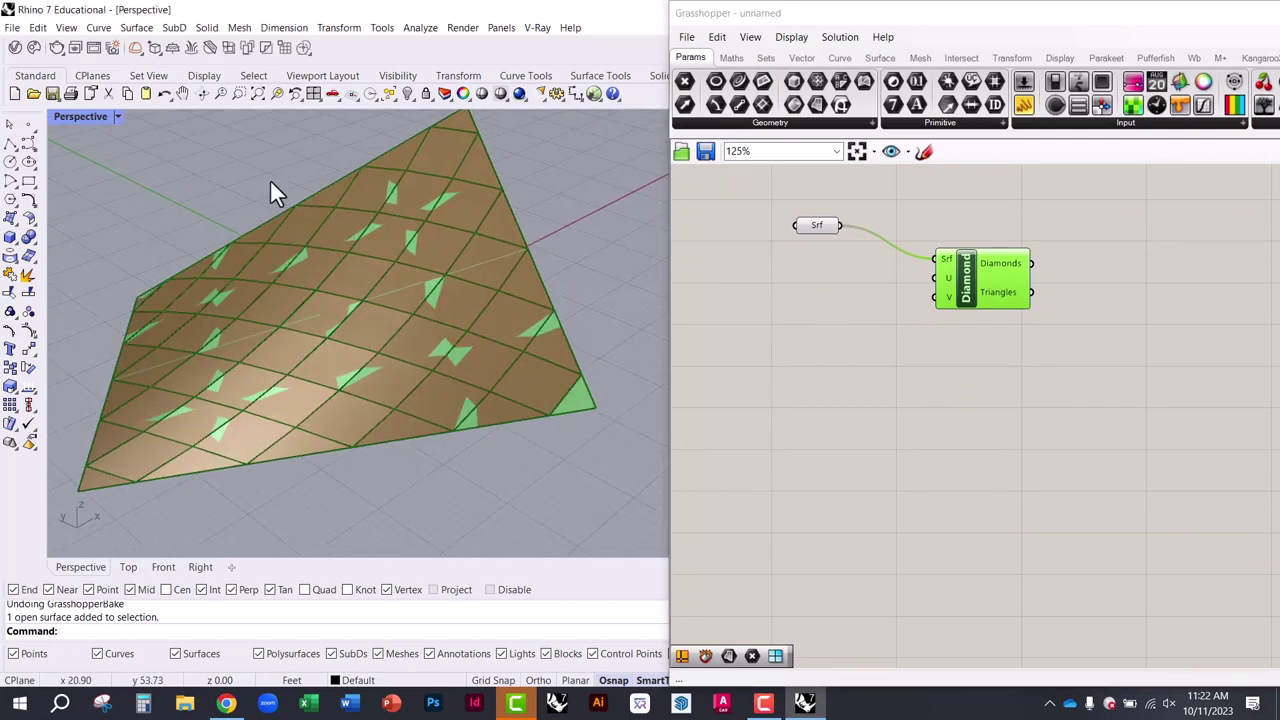
{"action": "right_click_drag", "start_coordinate": [337, 282], "coordinate": [412, 208]}
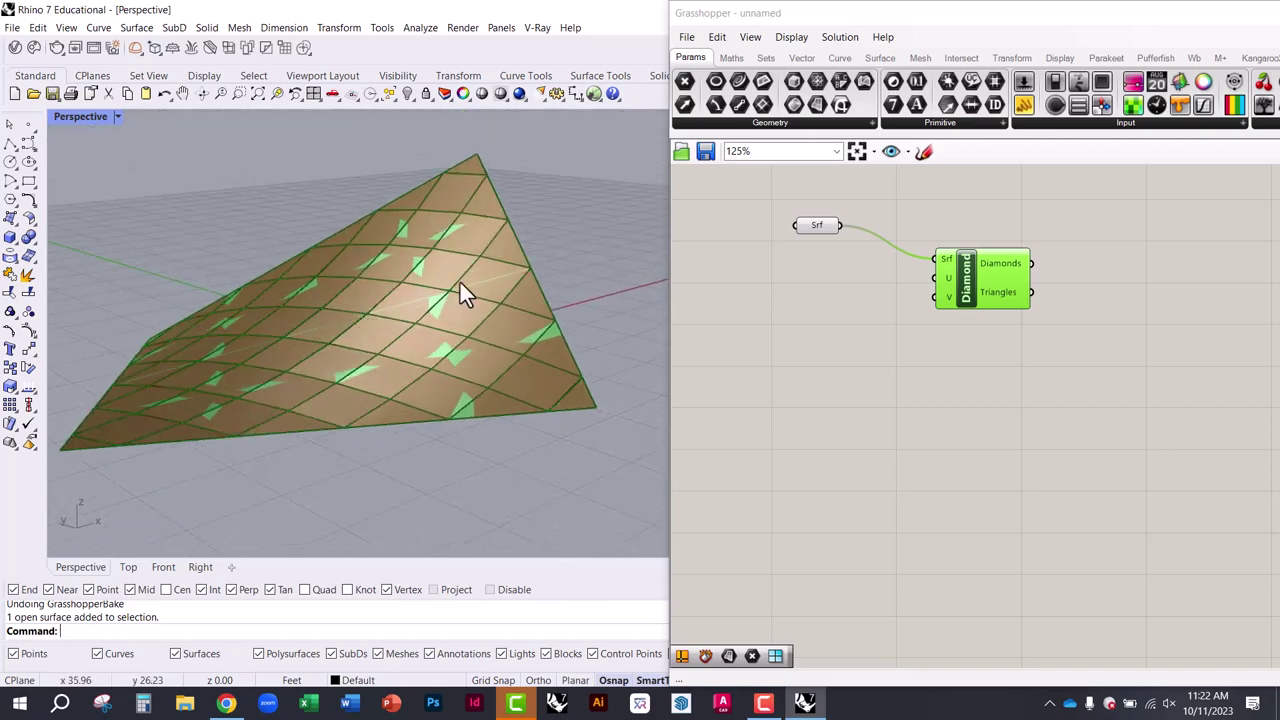
{"action": "right_click_drag", "start_coordinate": [438, 356], "coordinate": [510, 387]}
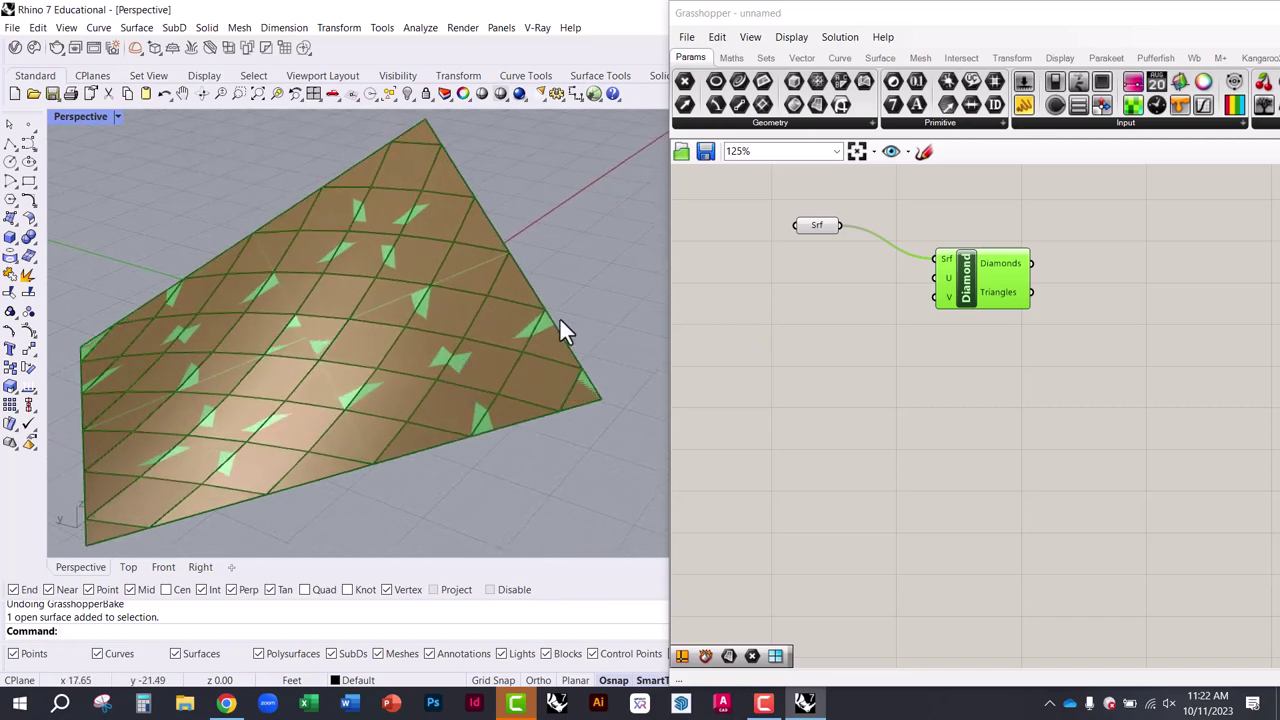
{"action": "right_click_drag", "start_coordinate": [565, 330], "coordinate": [477, 300]}
{"action": "key", "text": "ctrl+z"}
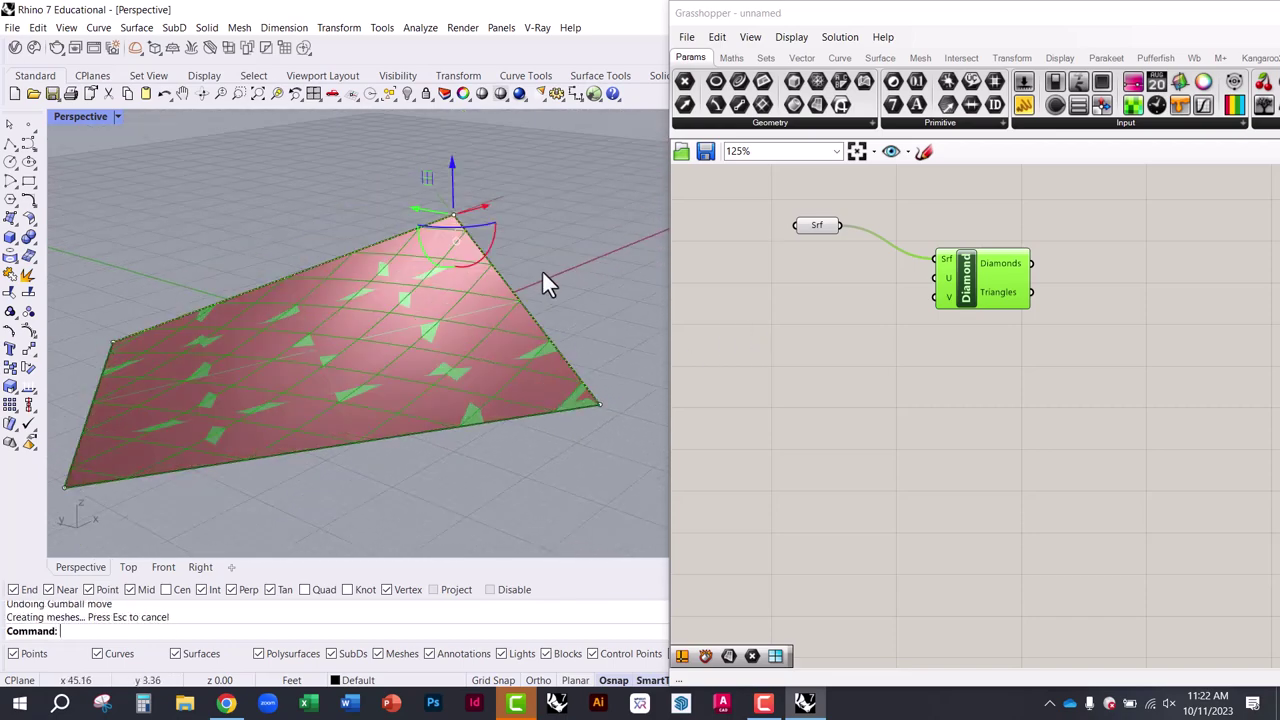
{"action": "key", "text": "Escape"}
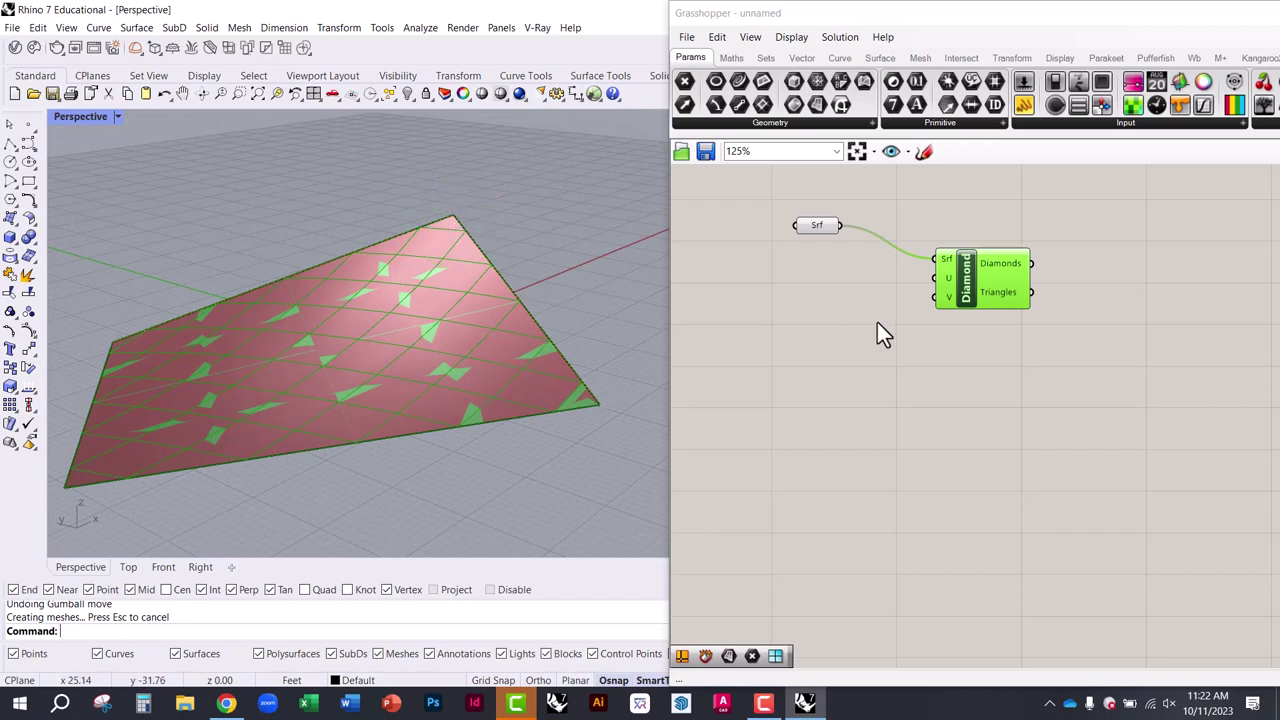
Move the Srf parameter below the Diamond component on the canvas and inspect its highlighted surface from several angles
{"action": "left_click_drag", "start_coordinate": [811, 230], "coordinate": [754, 356]}
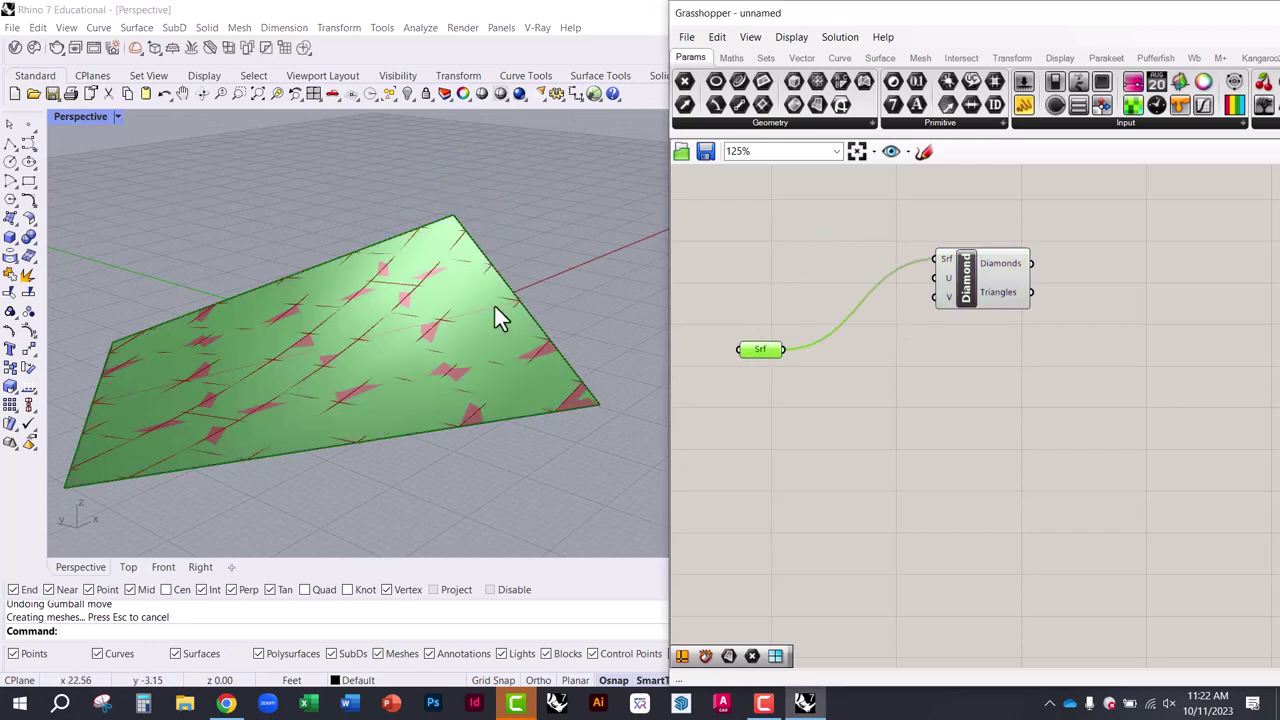
{"action": "right_click_drag", "start_coordinate": [495, 310], "coordinate": [507, 335]}
{"action": "right_click_drag", "start_coordinate": [513, 285], "coordinate": [537, 315]}
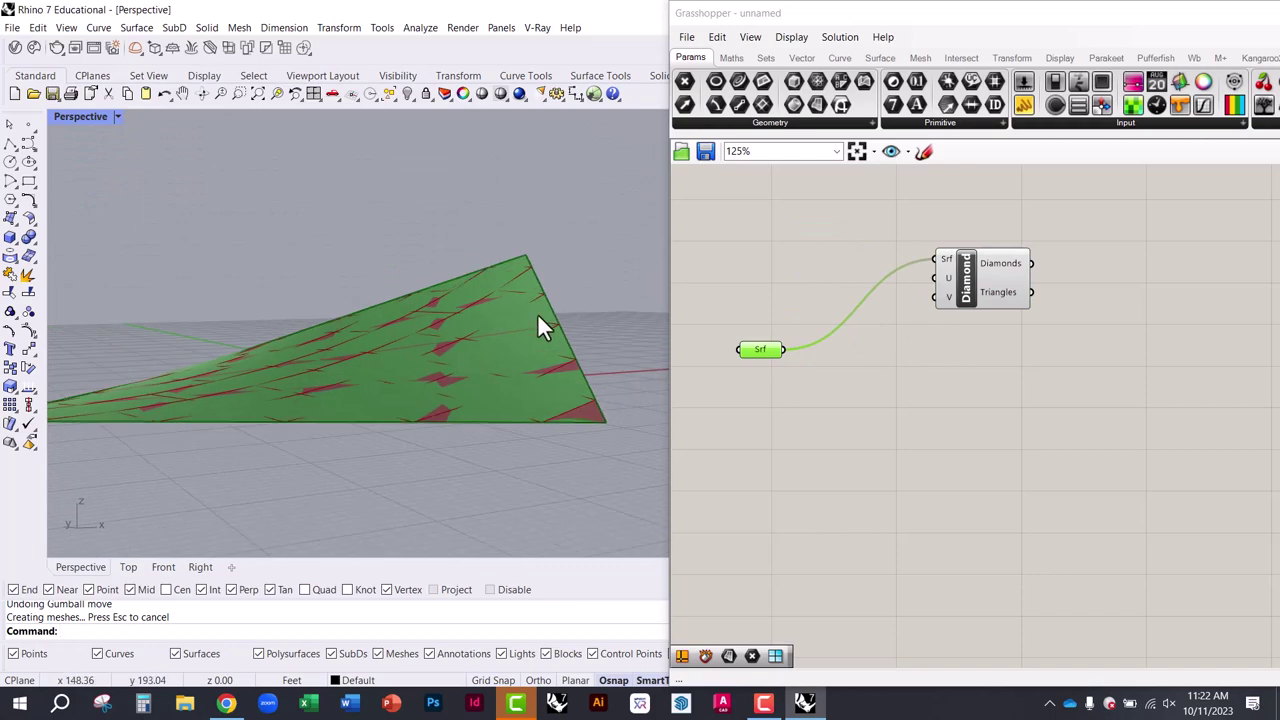
{"action": "right_click_drag", "start_coordinate": [408, 294], "coordinate": [313, 328]}
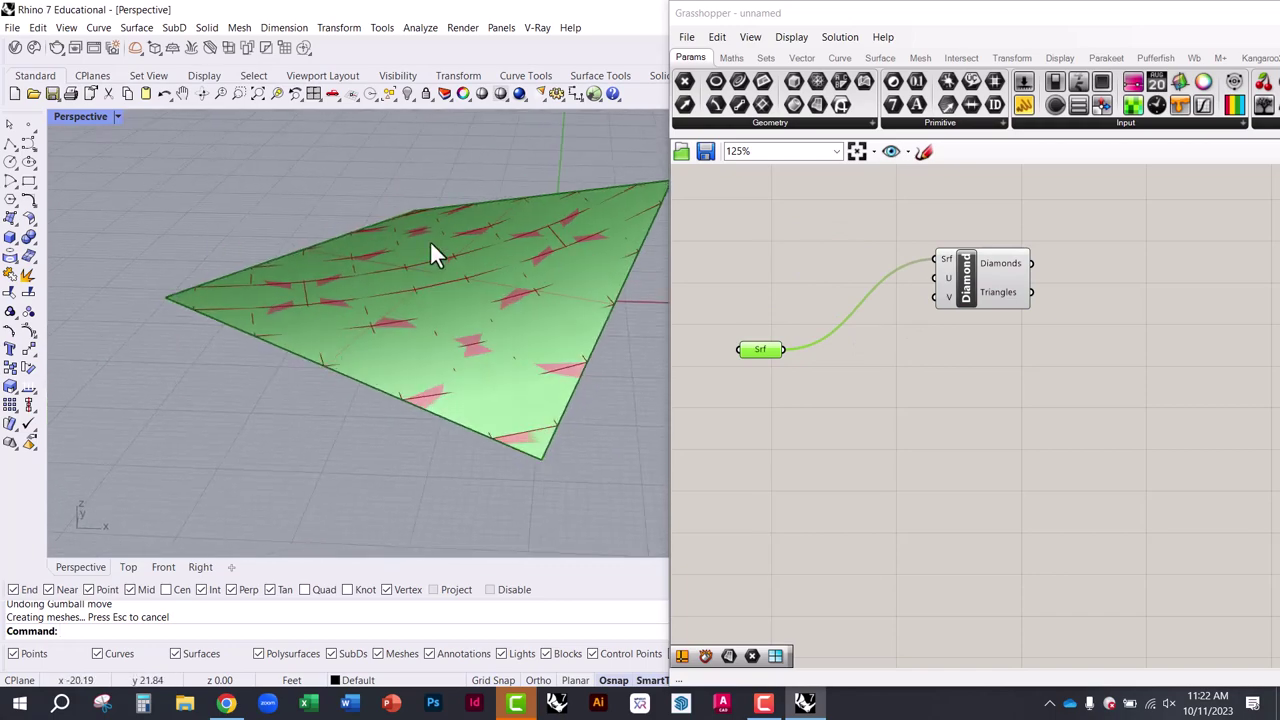
{"action": "right_click_drag", "start_coordinate": [431, 243], "coordinate": [302, 312]}
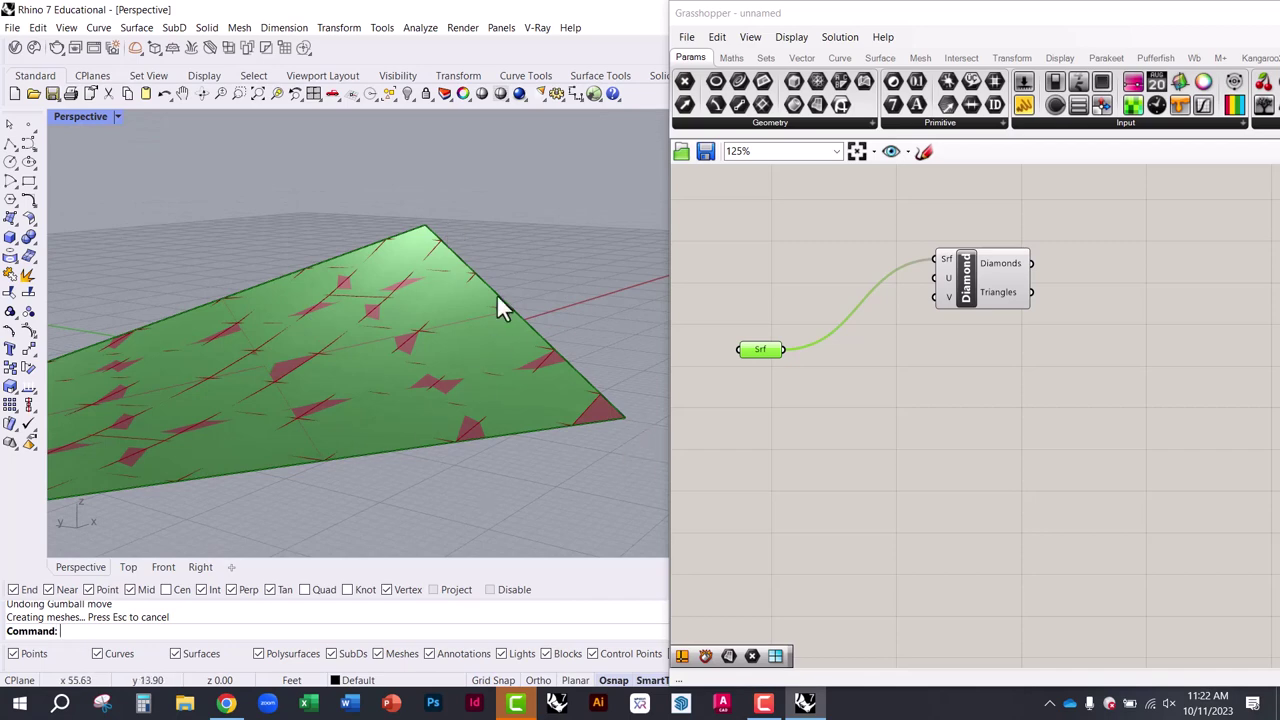
{"action": "right_click_drag", "start_coordinate": [497, 296], "coordinate": [632, 378]}
Delete the Diamond component and select the remaining Srf parameter to highlight only its surface in the viewport
{"action": "left_click", "coordinate": [966, 285]}
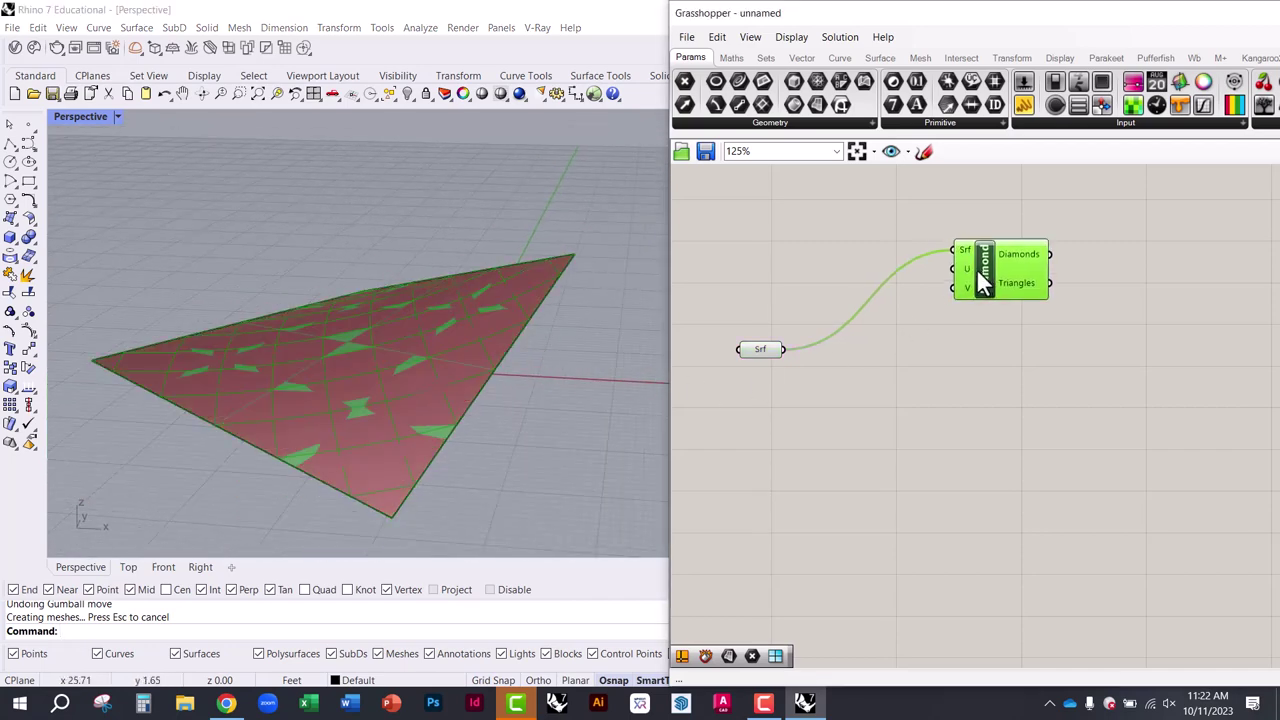
{"action": "key", "text": "Delete"}
{"action": "left_click", "coordinate": [768, 352]}
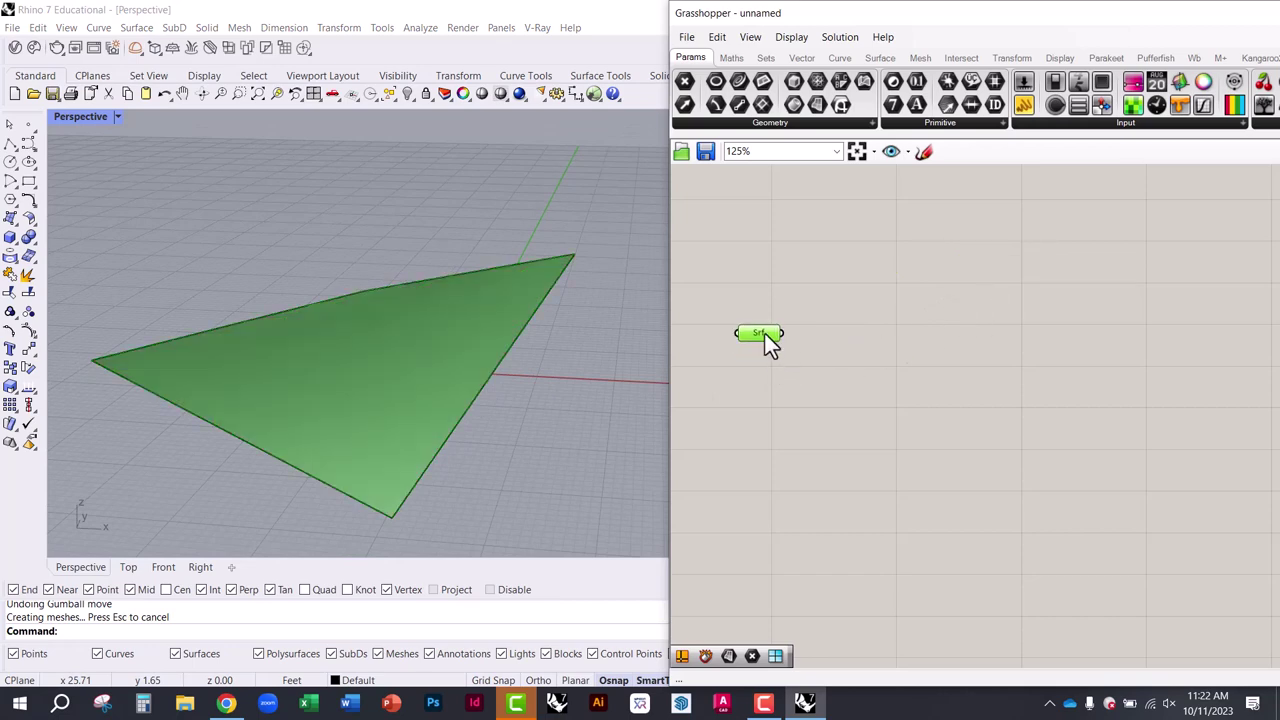
{"action": "scroll", "coordinate": [740, 362], "scroll_direction": "up", "scroll_amount": 3}
{"action": "right_click_drag", "start_coordinate": [391, 357], "coordinate": [440, 380]}
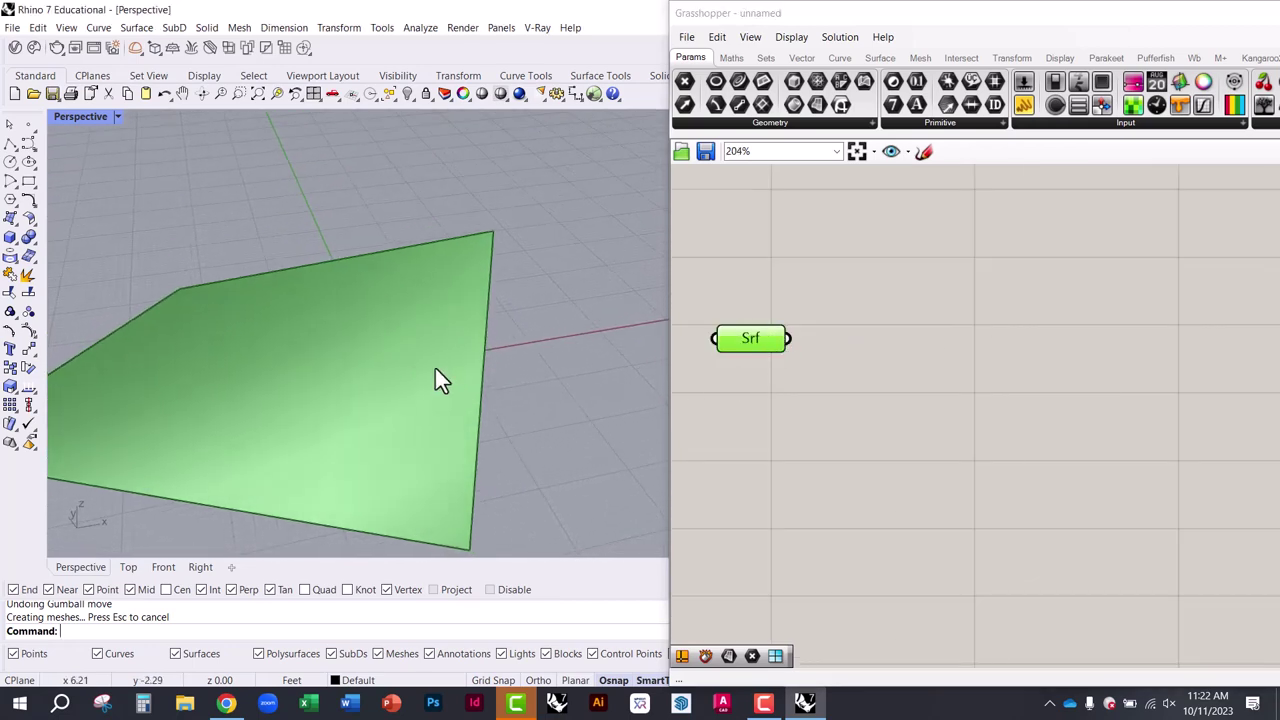
{"action": "right_click_drag", "start_coordinate": [593, 238], "coordinate": [473, 338]}
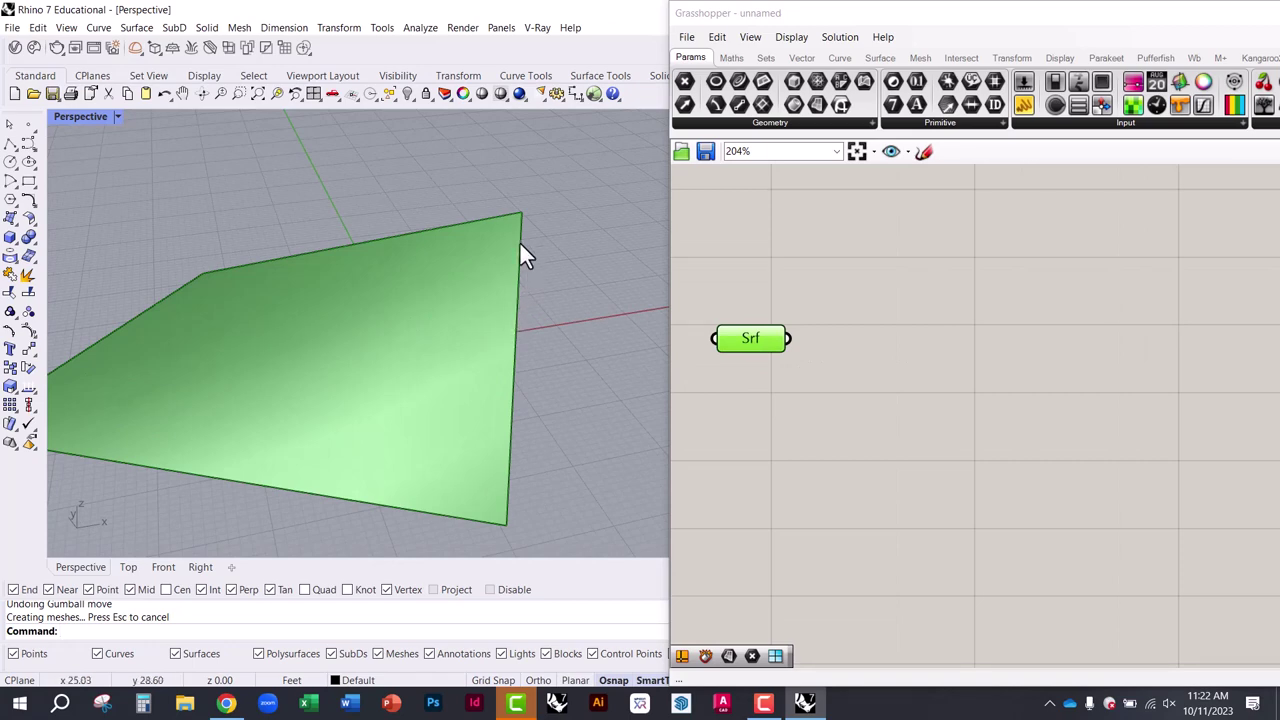
Compare the Srf parameter's preview when selected and deselected with the original surface selected in Rhino
{"action": "left_click", "coordinate": [787, 368]}
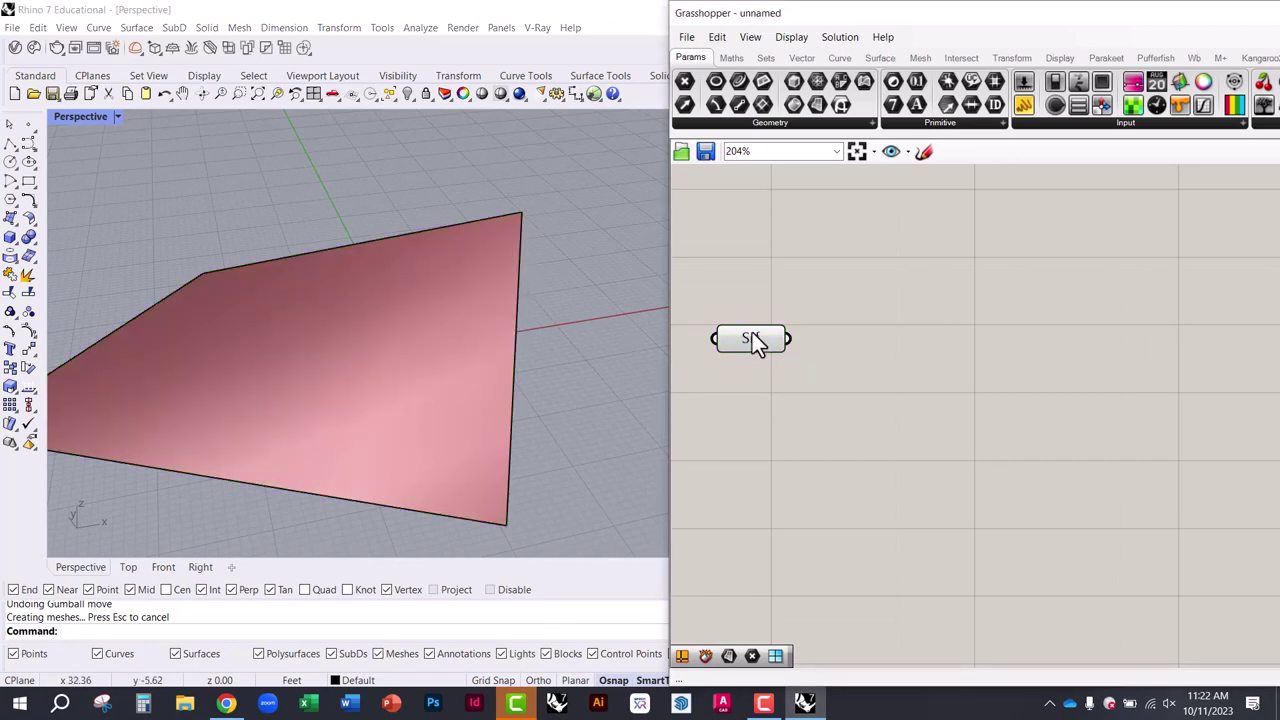
{"action": "left_click_drag", "start_coordinate": [754, 335], "coordinate": [743, 320]}
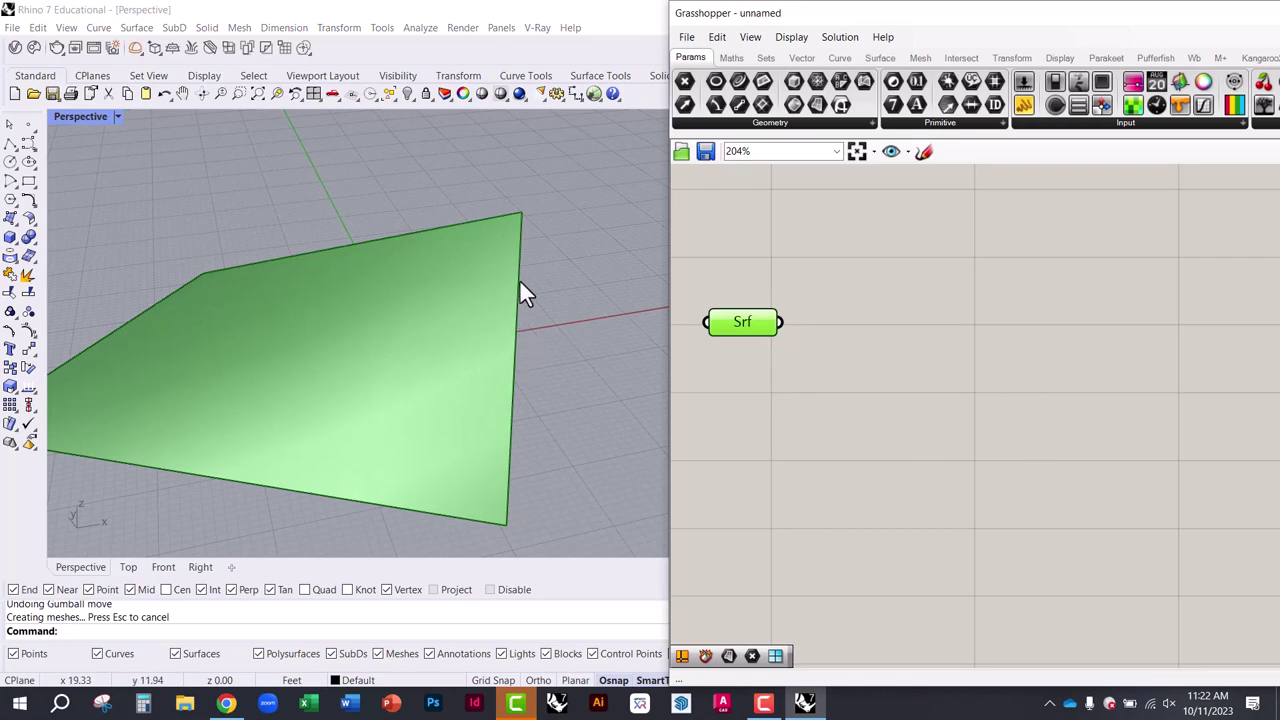
{"action": "right_click_drag", "start_coordinate": [505, 265], "coordinate": [478, 237]}
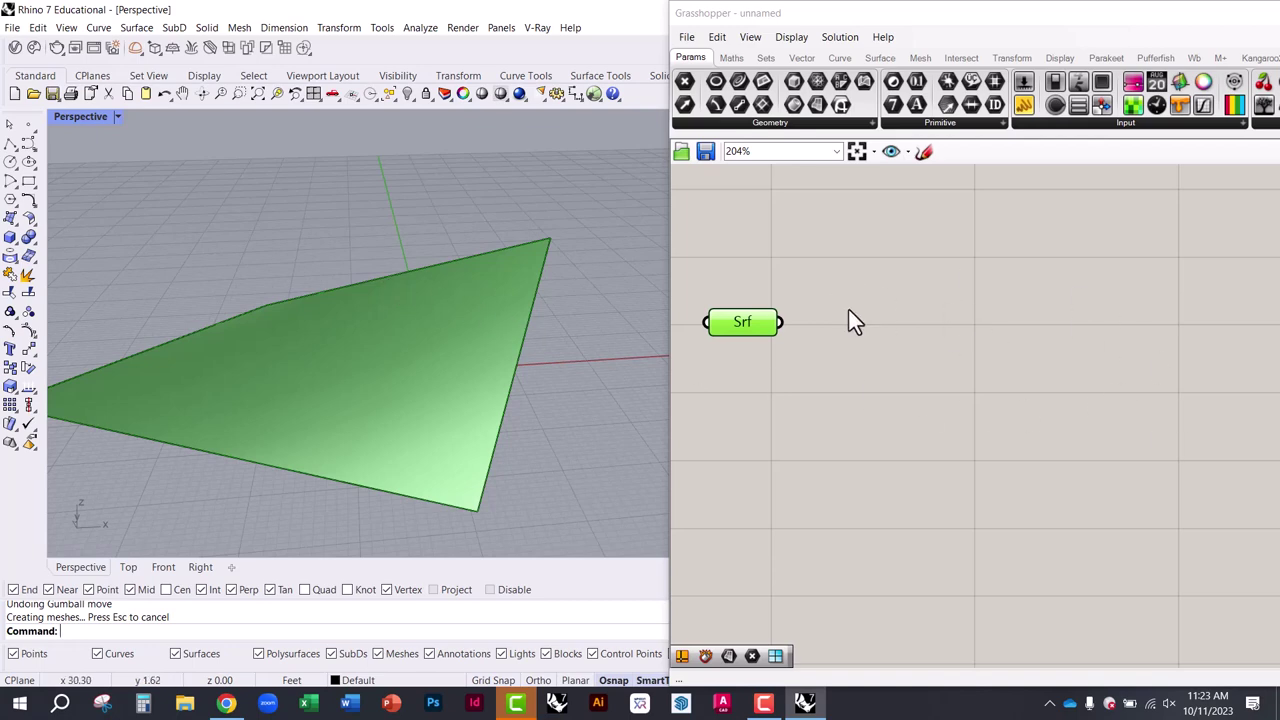
{"action": "right_click_drag", "start_coordinate": [849, 310], "coordinate": [886, 348]}
{"action": "left_click", "coordinate": [532, 305]}
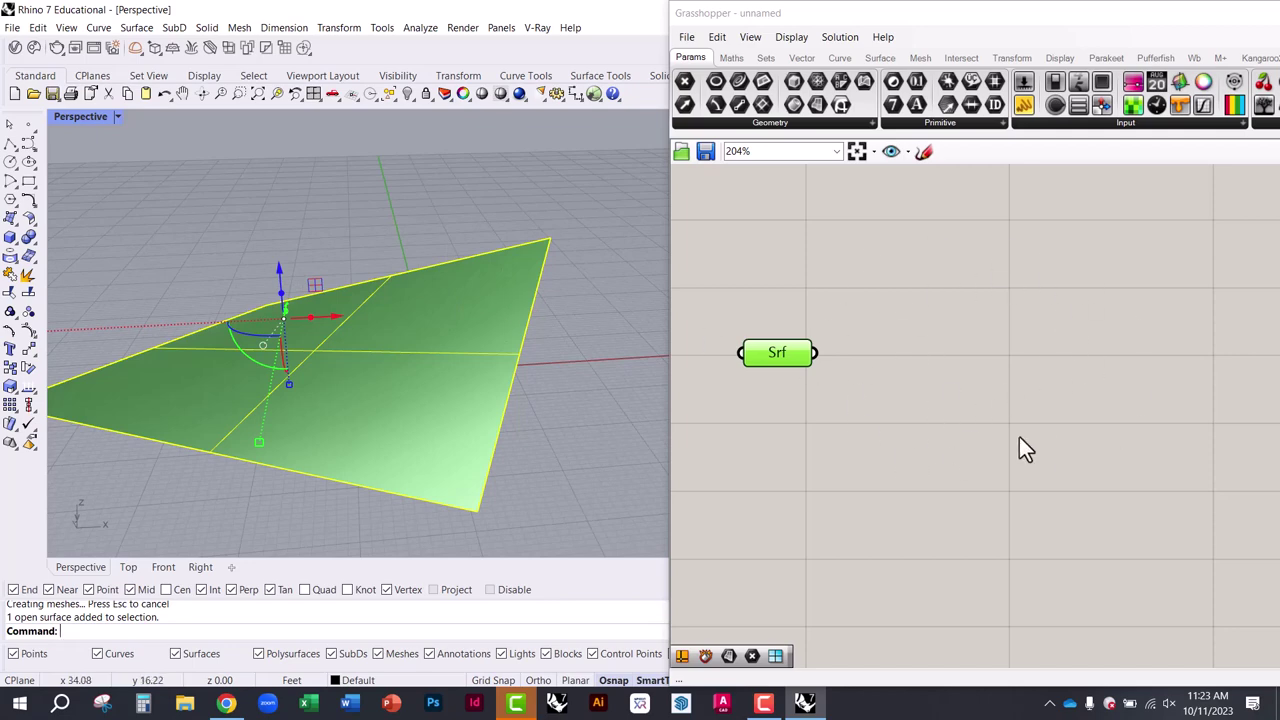
{"action": "left_click", "coordinate": [935, 360]}
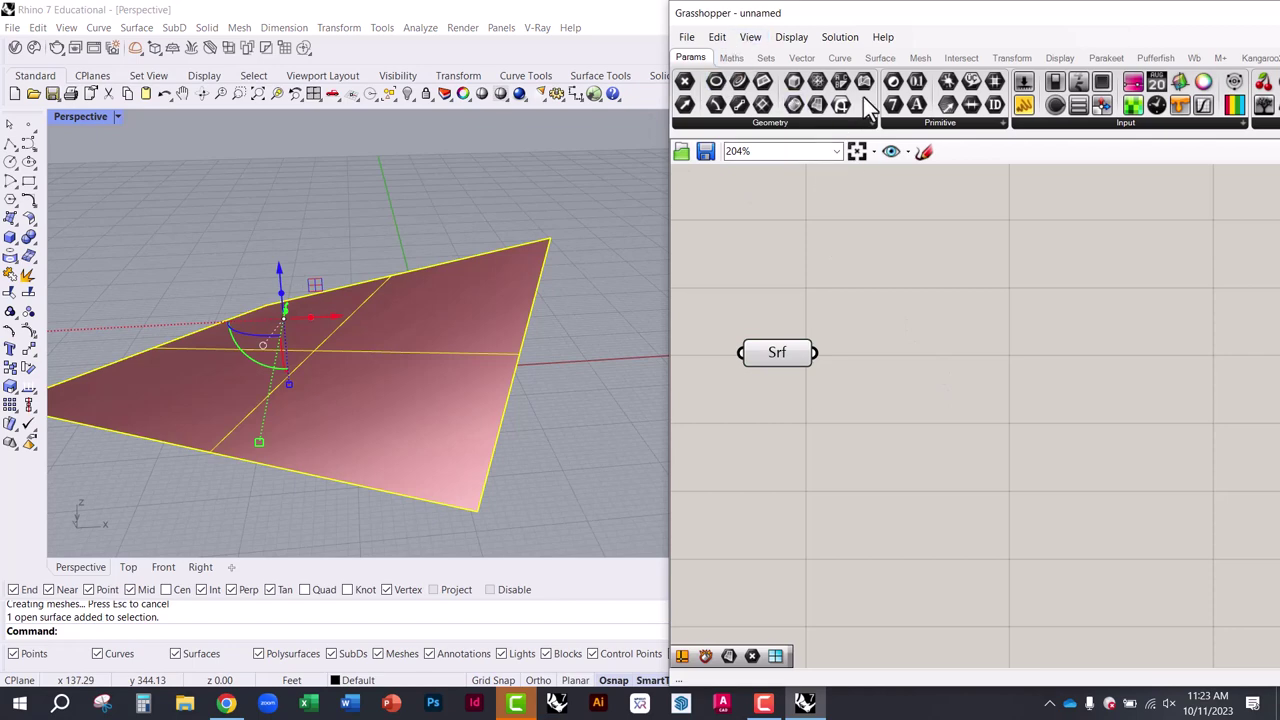
Reposition the Grasshopper window to show more component tabs at full screen height, and clear the Rhino surface selection
{"action": "left_click_drag", "start_coordinate": [894, 18], "coordinate": [767, 46]}
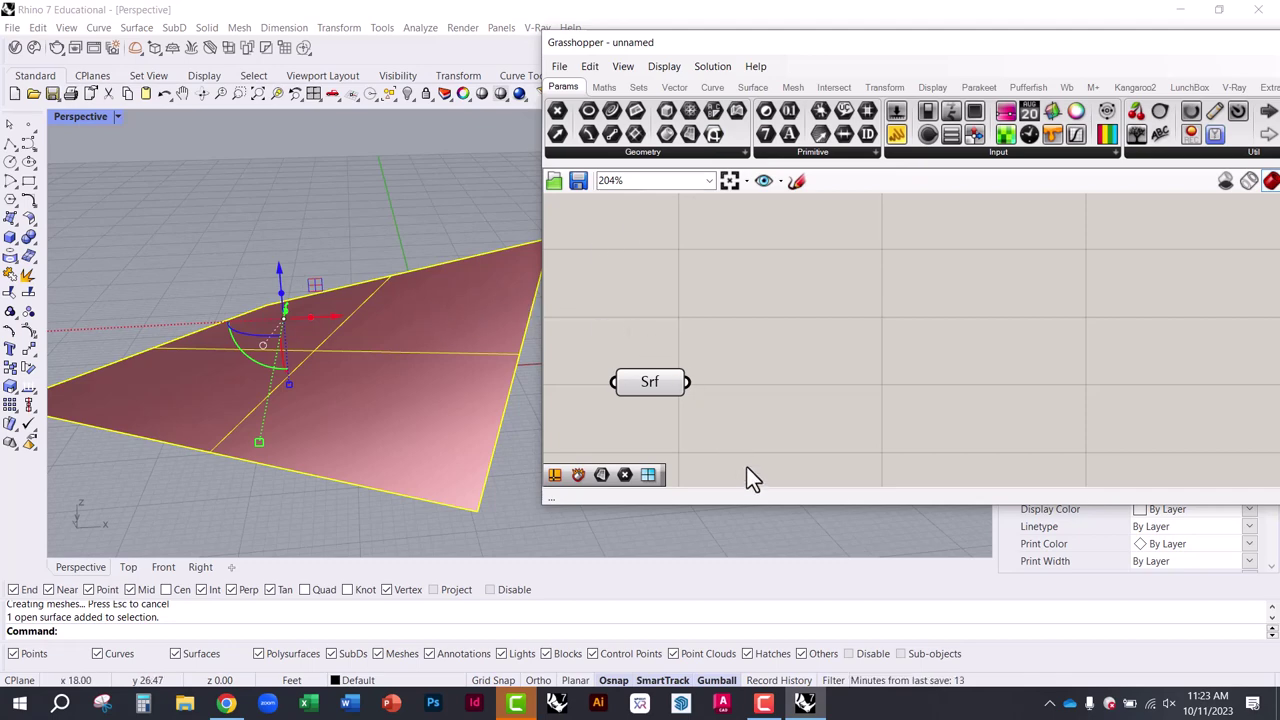
{"action": "left_click_drag", "start_coordinate": [767, 503], "coordinate": [811, 683]}
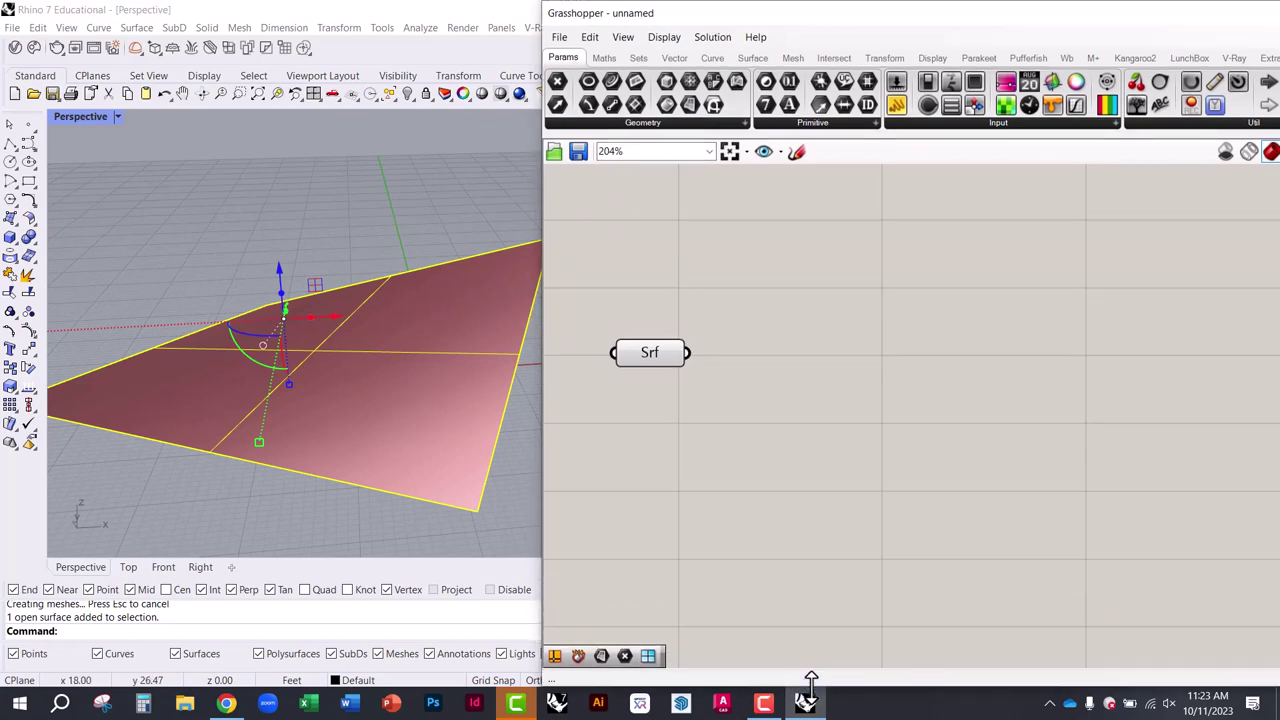
{"action": "left_click", "coordinate": [410, 230]}
Move the Srf parameter slightly higher on the canvas and deselect it
{"action": "left_click", "coordinate": [659, 357]}
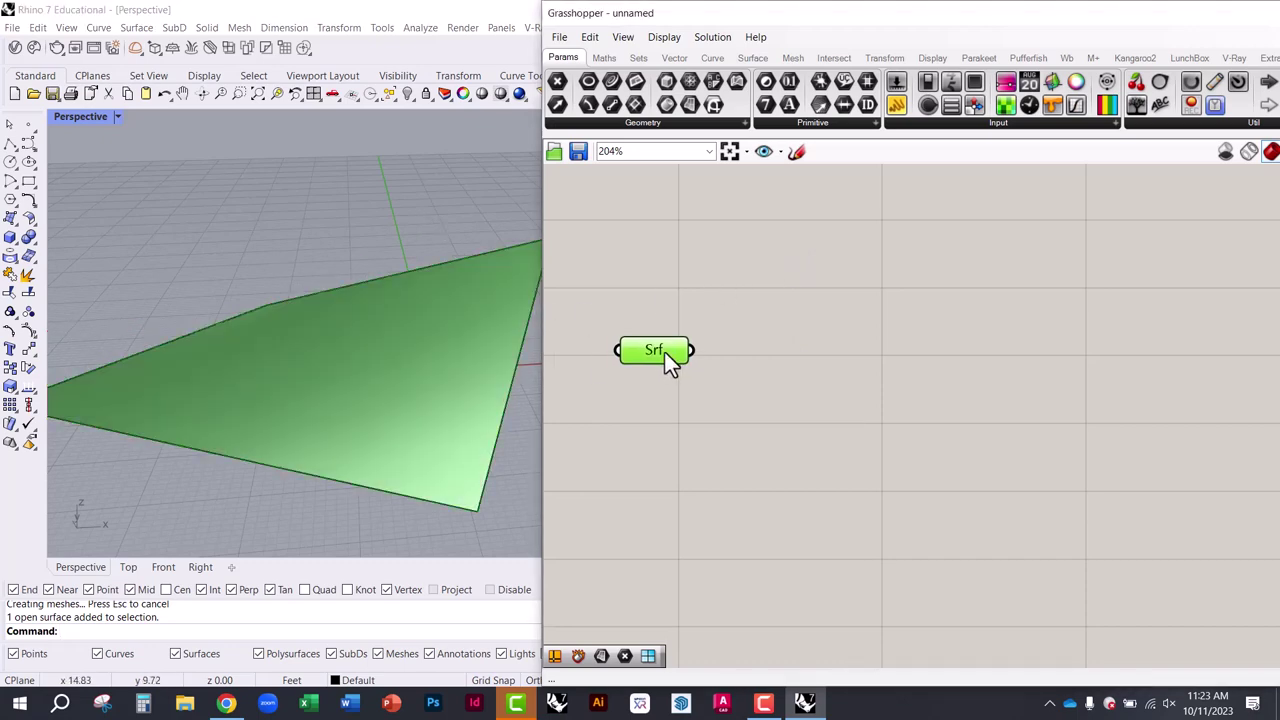
{"action": "left_click_drag", "start_coordinate": [666, 363], "coordinate": [702, 327]}
{"action": "left_click", "coordinate": [618, 352]}
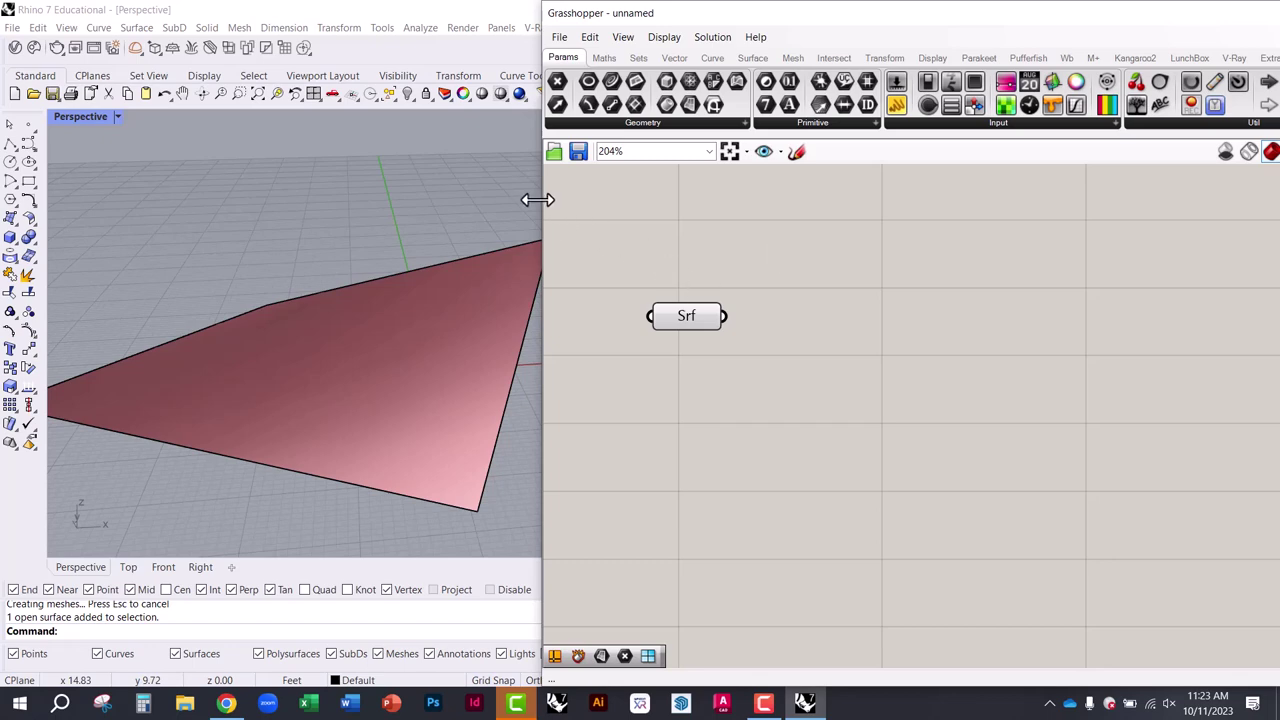
Narrow the Grasshopper window to expose the whole surface in the Perspective viewport and view it from a lower angle
{"action": "left_click_drag", "start_coordinate": [541, 197], "coordinate": [637, 197]}
{"action": "right_click_drag", "start_coordinate": [561, 294], "coordinate": [523, 277]}
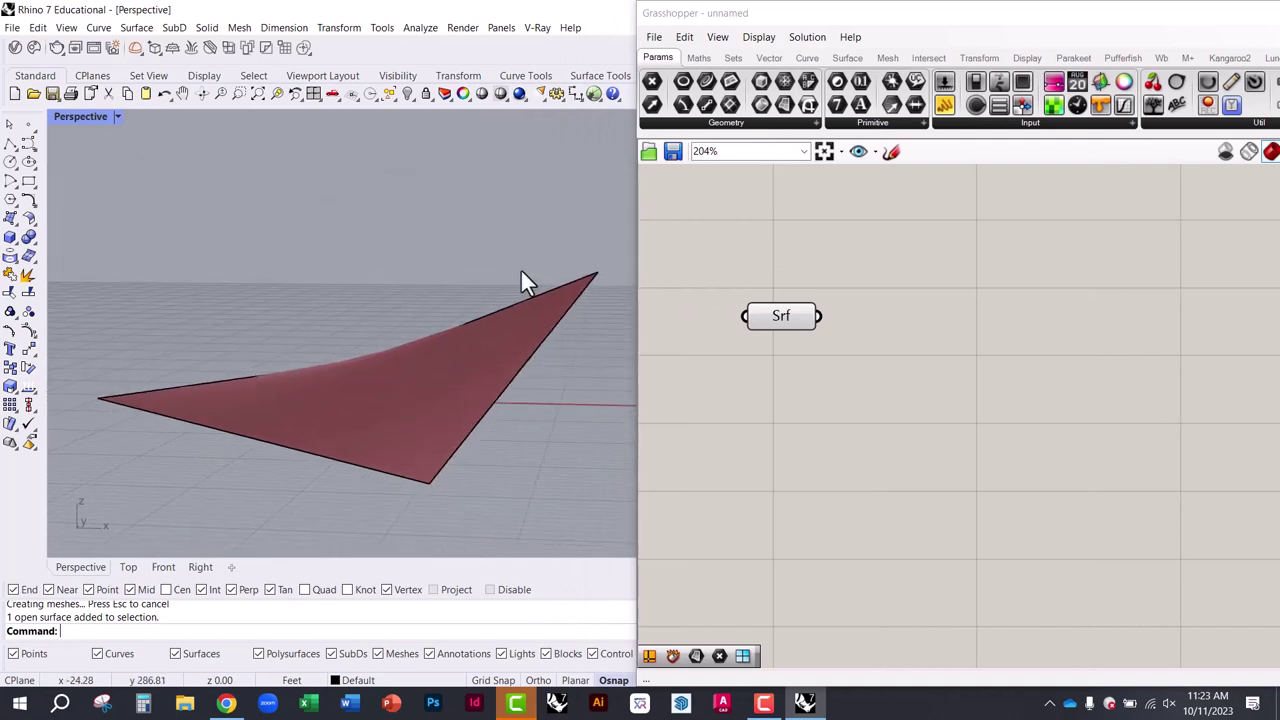
Check the original Rhino surface from above, and move the Srf parameter slightly higher on the canvas with everything deselected
{"action": "right_click_drag", "start_coordinate": [363, 343], "coordinate": [449, 337]}
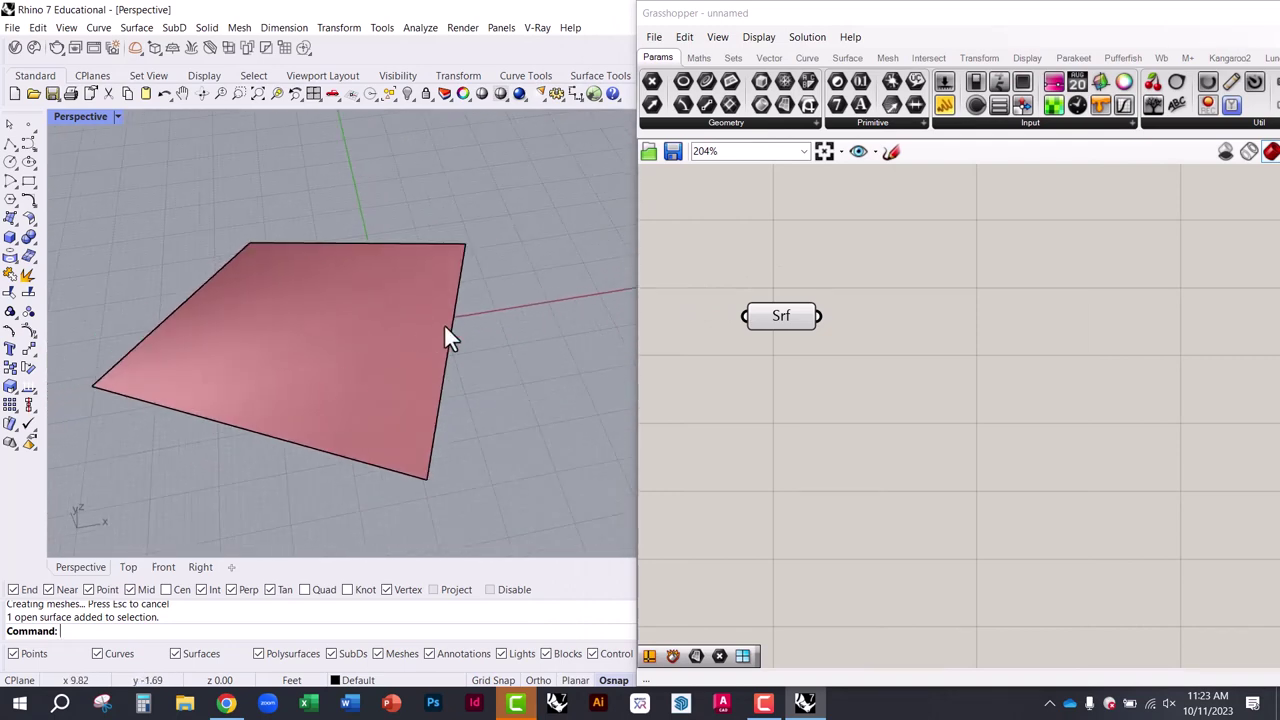
{"action": "left_click", "coordinate": [413, 341]}
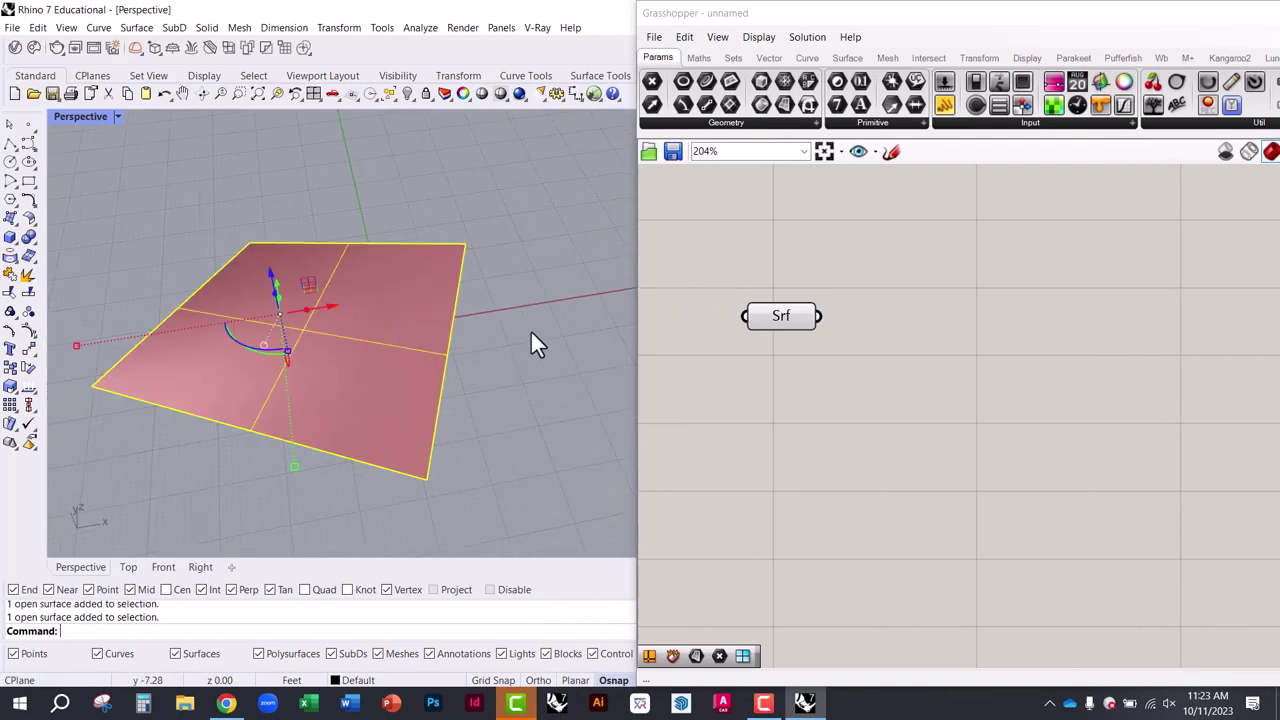
{"action": "left_click_drag", "start_coordinate": [778, 324], "coordinate": [772, 279]}
{"action": "left_click", "coordinate": [731, 374]}
{"action": "left_click", "coordinate": [705, 249]}
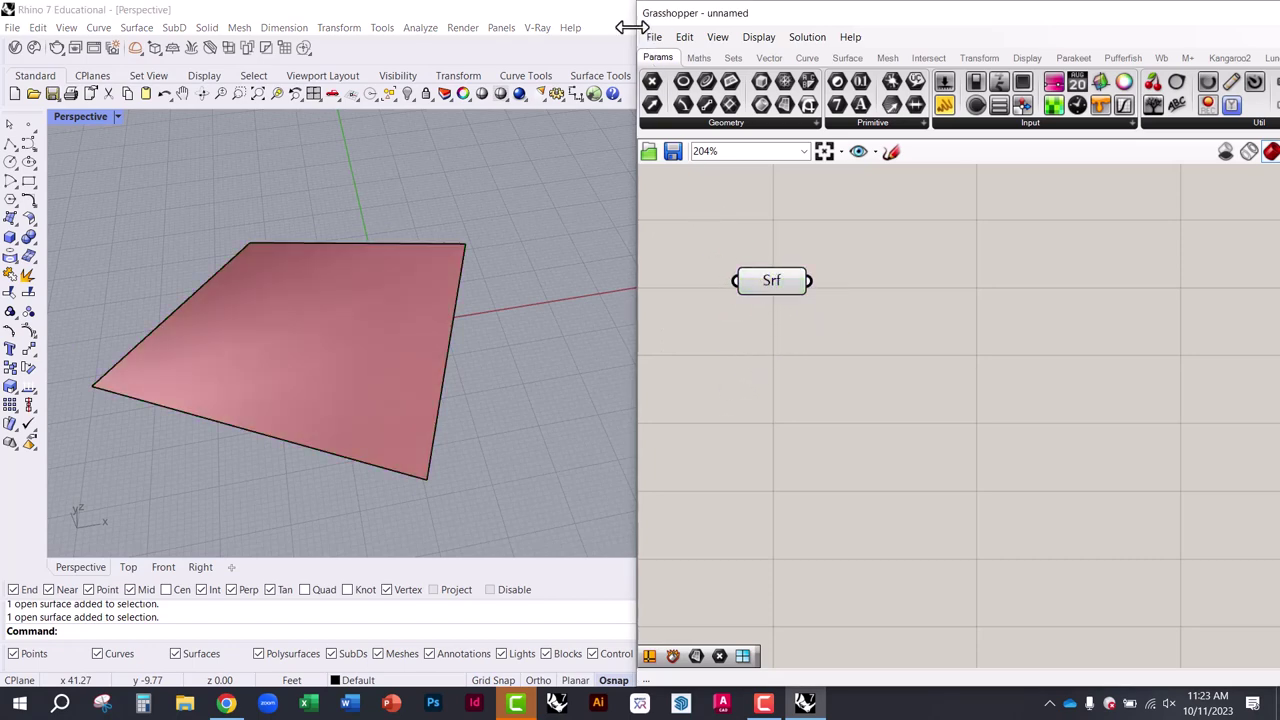
Widen the Grasshopper window and compare the surface preview with the Srf parameter selected and deselected
{"action": "left_click_drag", "start_coordinate": [637, 40], "coordinate": [463, 40]}
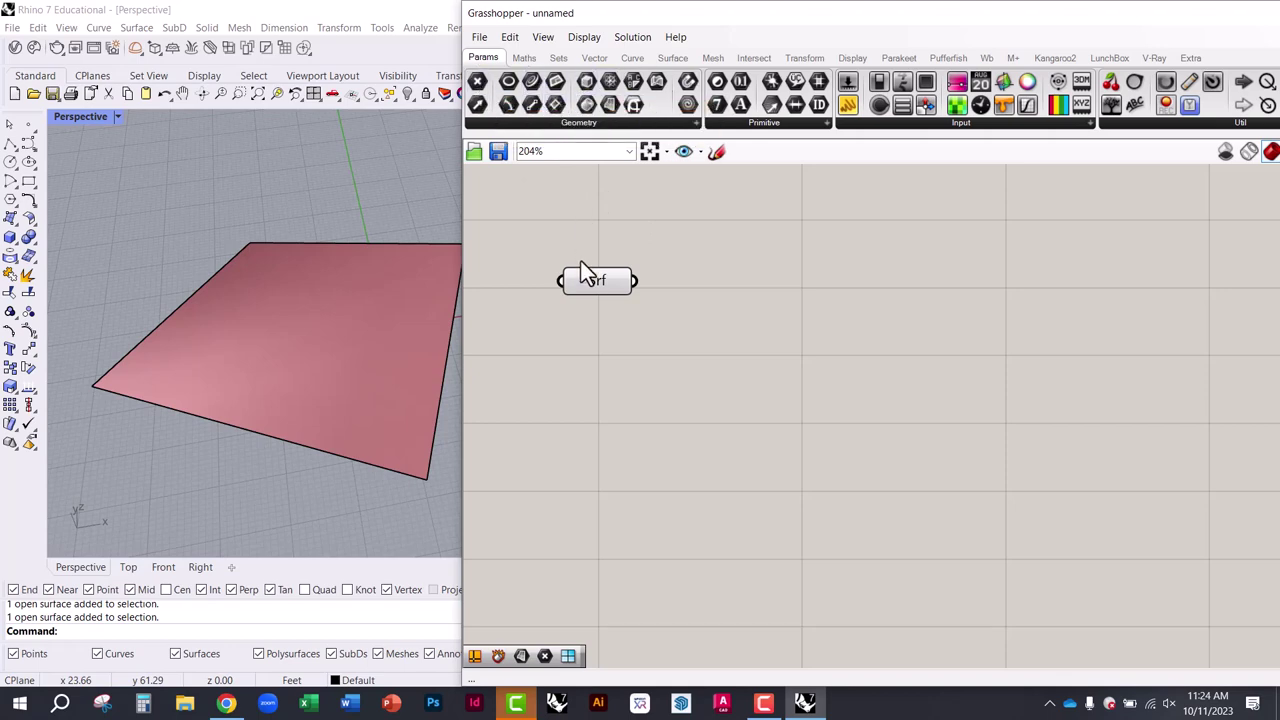
{"action": "left_click_drag", "start_coordinate": [588, 291], "coordinate": [623, 292]}
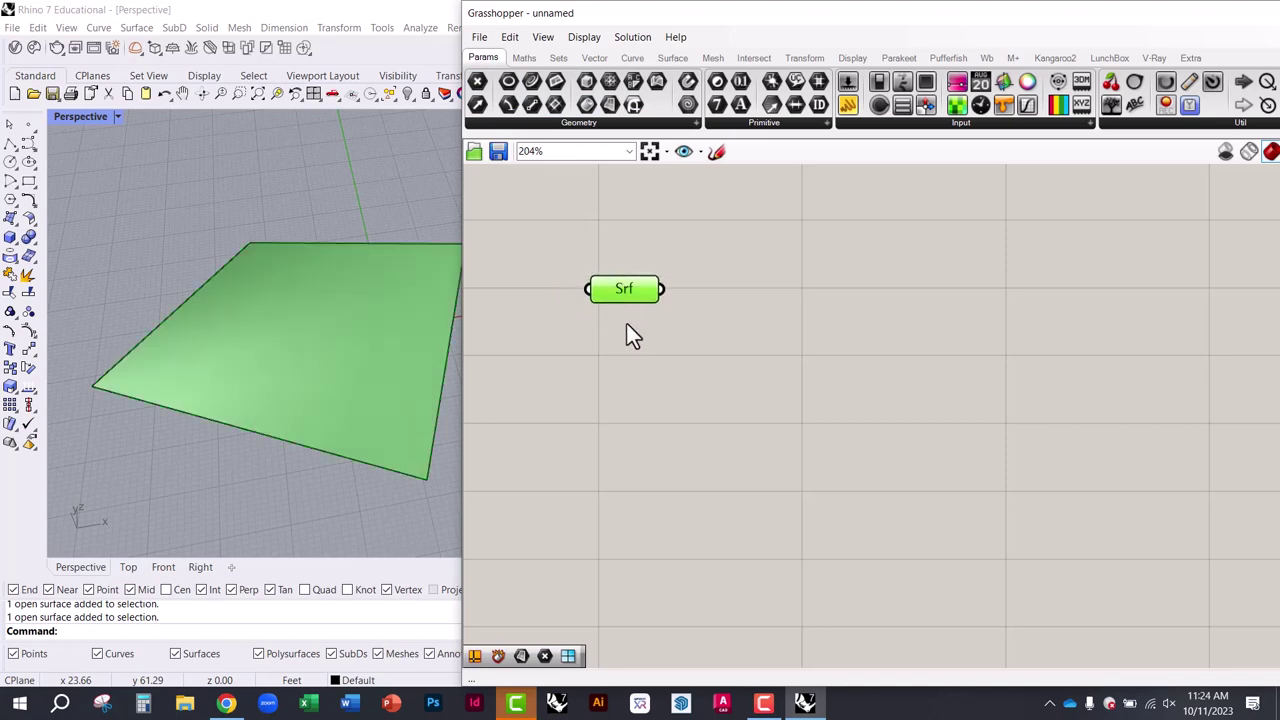
{"action": "left_click", "coordinate": [626, 334]}
{"action": "left_click", "coordinate": [623, 300]}
{"action": "right_click_drag", "start_coordinate": [314, 297], "coordinate": [411, 383]}
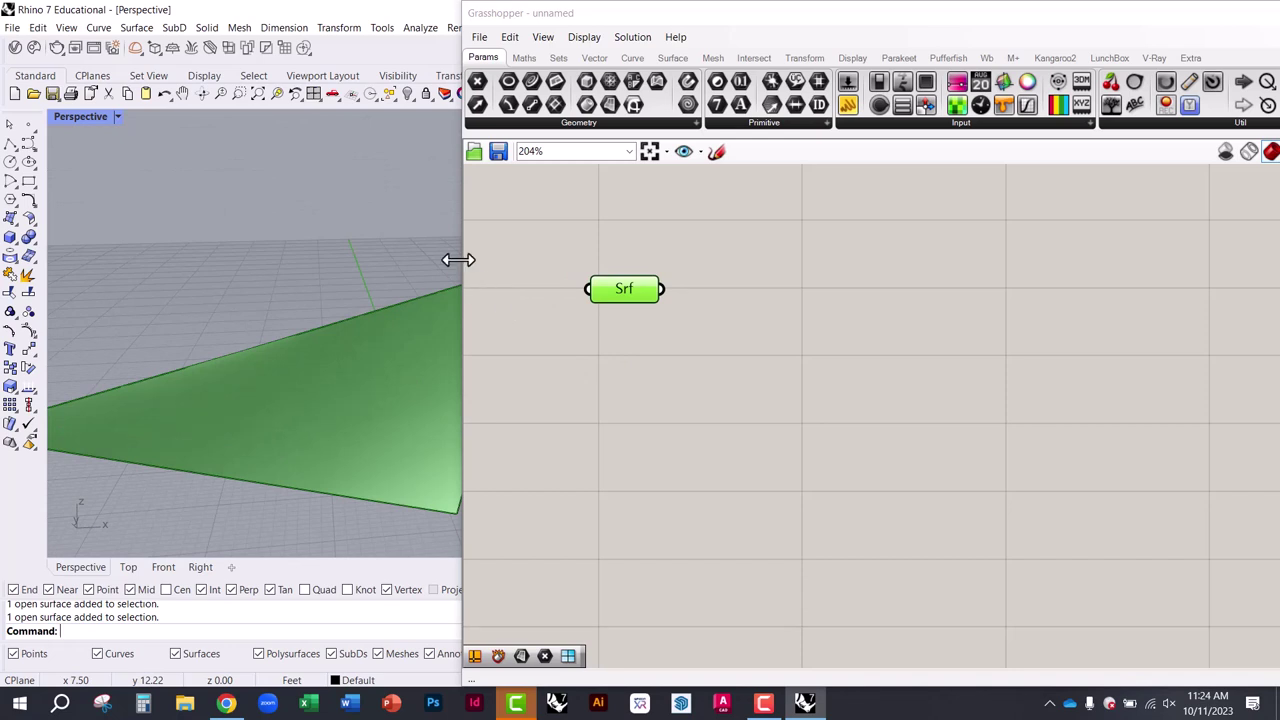
Narrow the Grasshopper window to expose the surface, and clear the values stored in the Srf parameter
{"action": "left_click_drag", "start_coordinate": [458, 260], "coordinate": [657, 264]}
{"action": "left_click", "coordinate": [778, 326]}
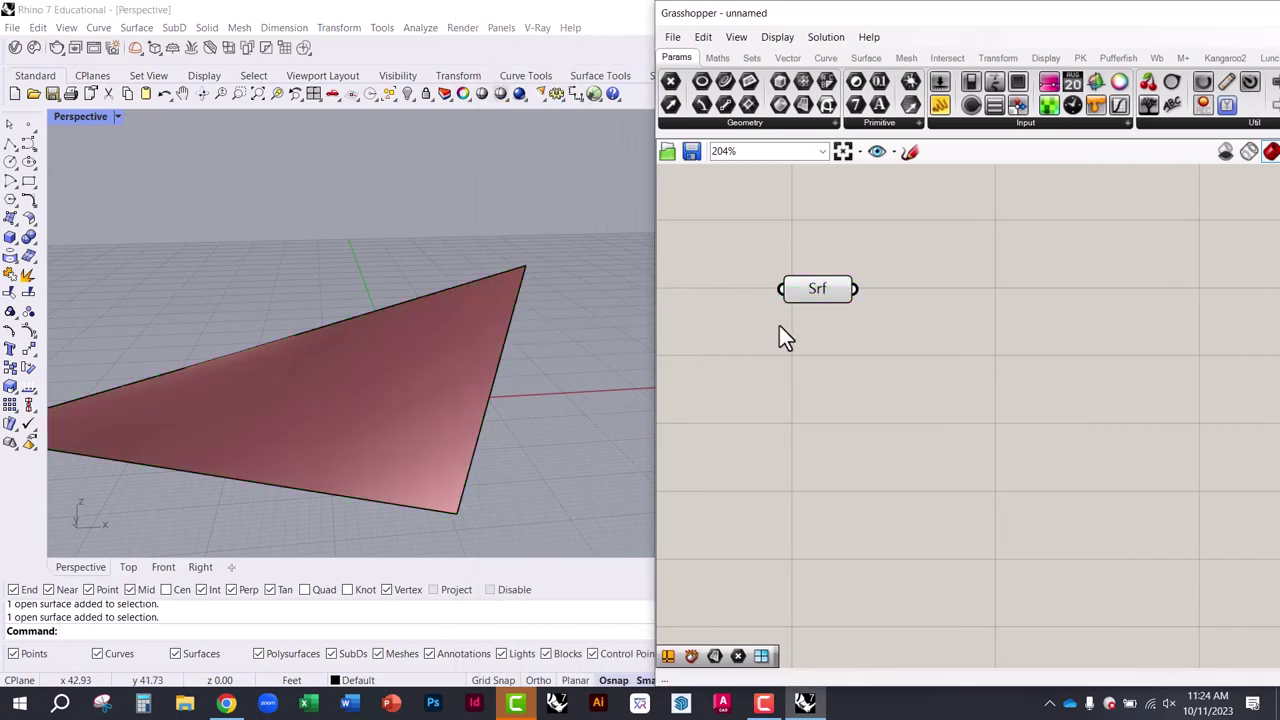
{"action": "mouse_move", "coordinate": [828, 303]}
{"action": "left_mouse_down"}
{"action": "mouse_move", "coordinate": [863, 331]}
{"action": "mouse_move", "coordinate": [850, 309]}
{"action": "left_mouse_up"}
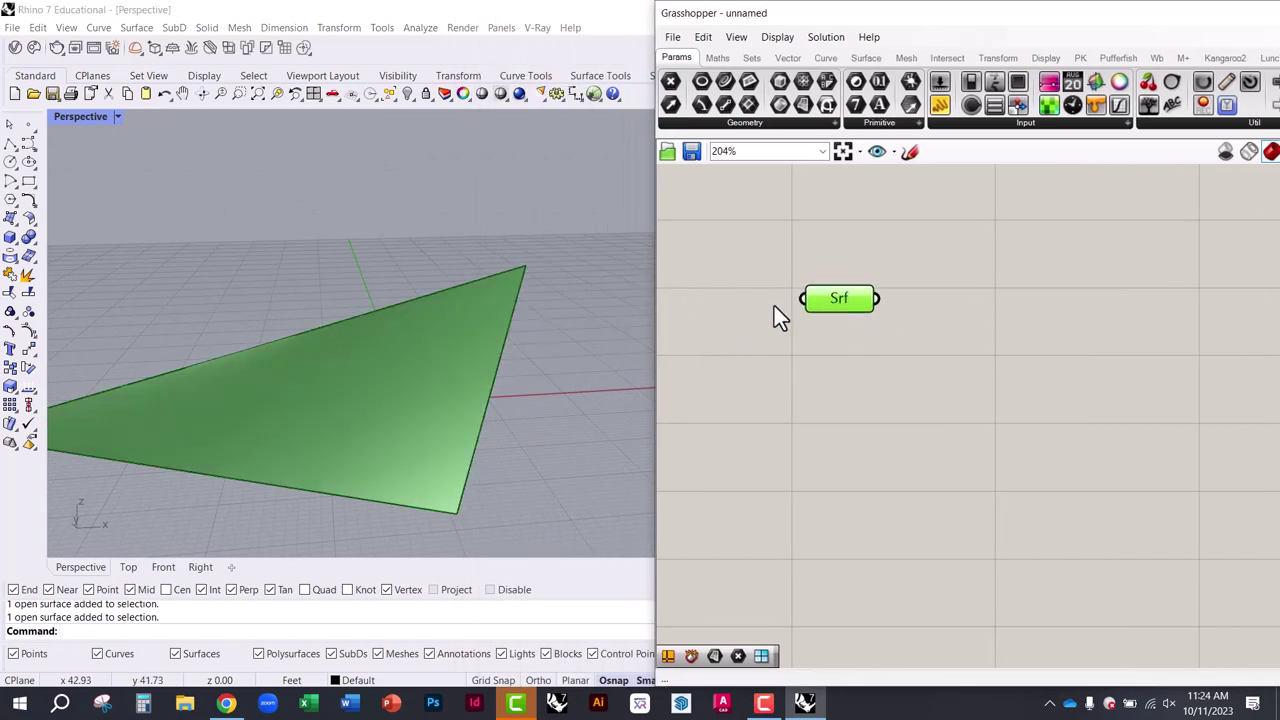
{"action": "right_click", "coordinate": [840, 310]}
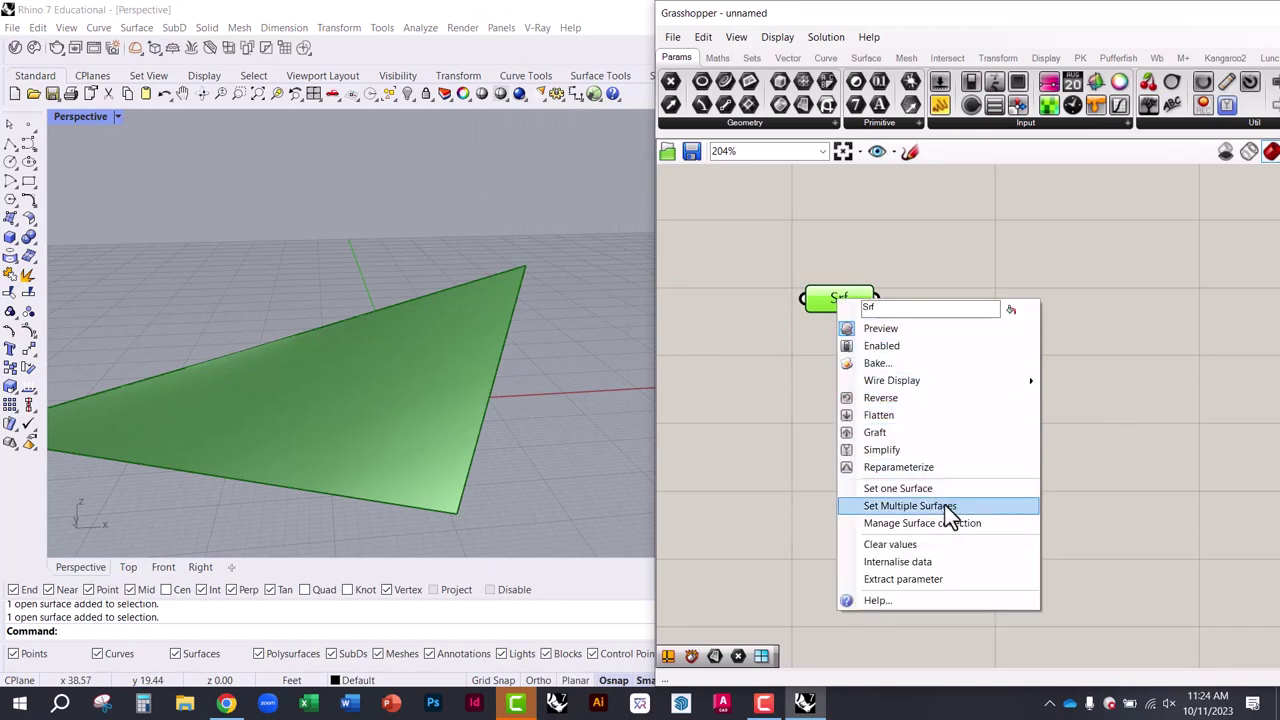
{"action": "left_click", "coordinate": [947, 549]}
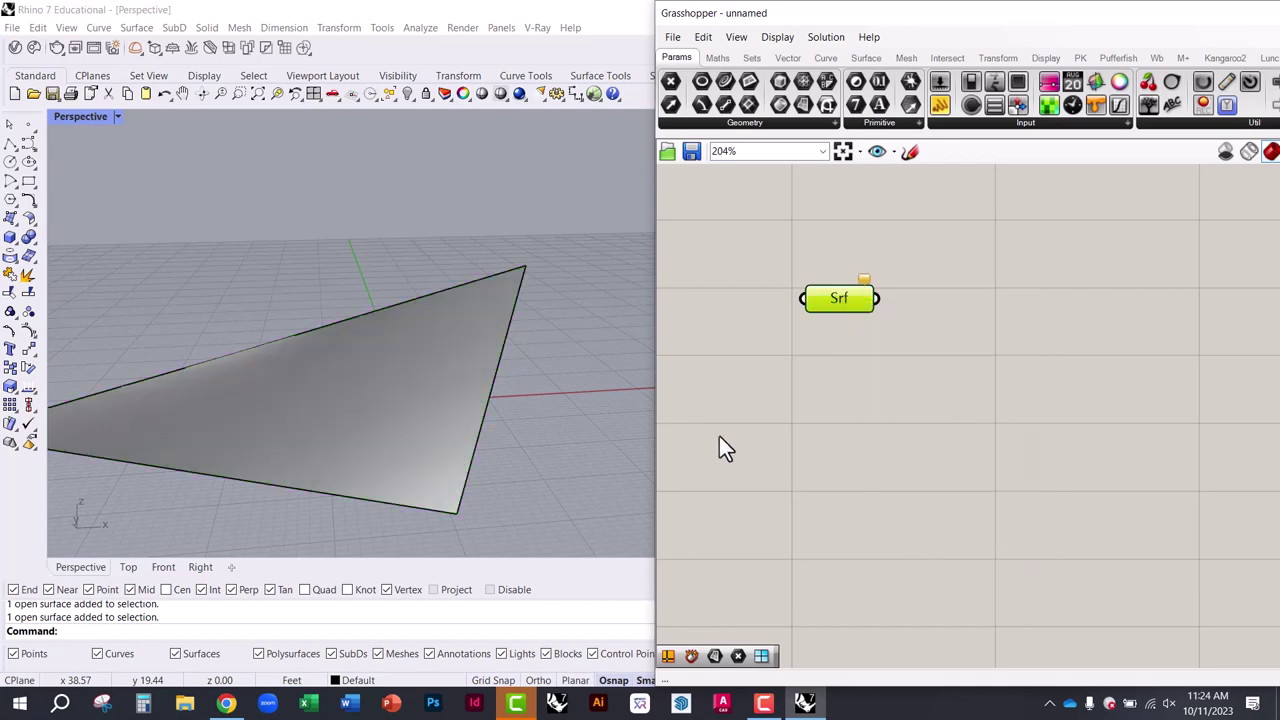
{"action": "left_click", "coordinate": [806, 369]}
Reference the Rhino surface in the Srf parameter again as a single surface
{"action": "right_click_drag", "start_coordinate": [449, 357], "coordinate": [591, 394]}
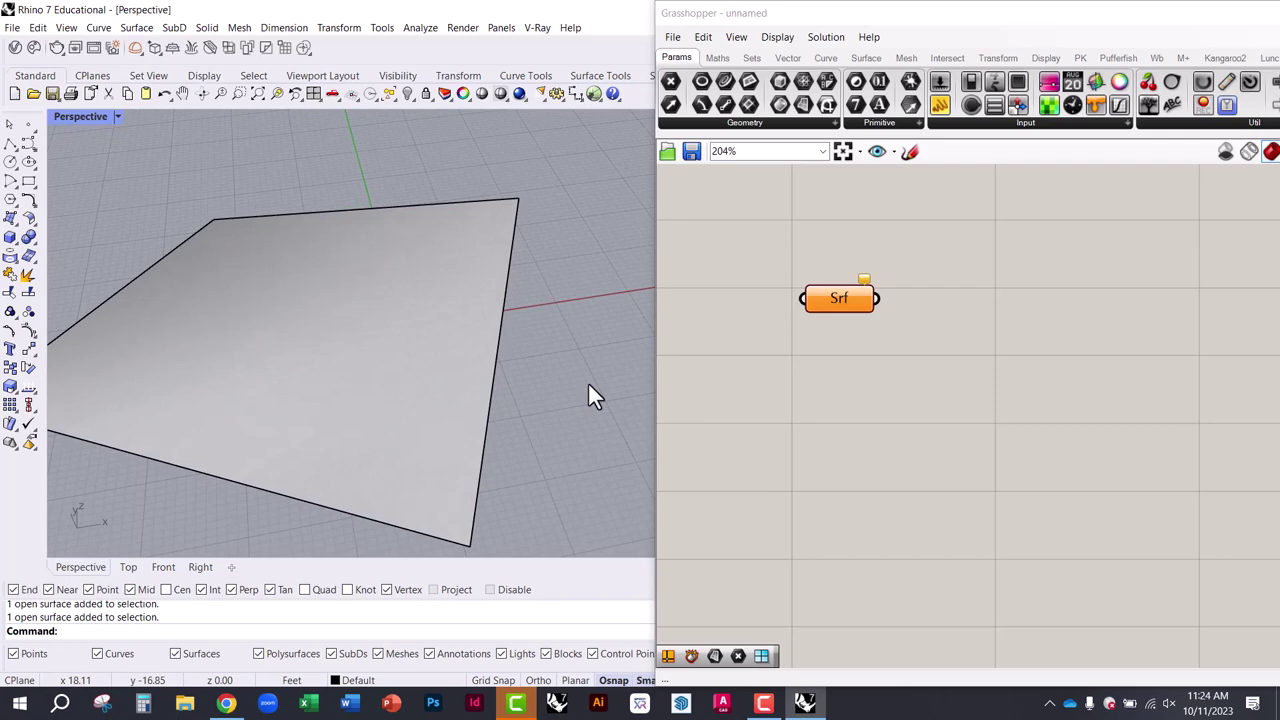
{"action": "left_click_drag", "start_coordinate": [839, 301], "coordinate": [853, 331]}
{"action": "right_click", "coordinate": [853, 331]}
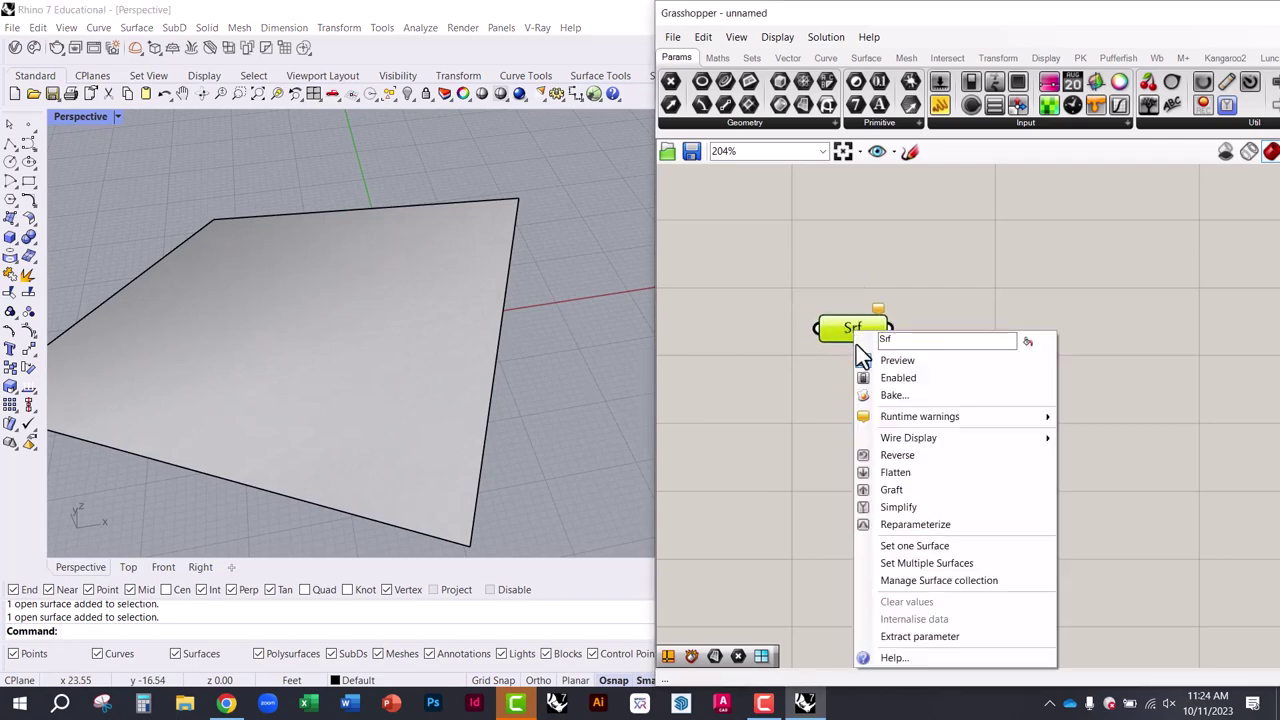
{"action": "left_click", "coordinate": [914, 546]}
{"action": "left_click", "coordinate": [397, 363]}
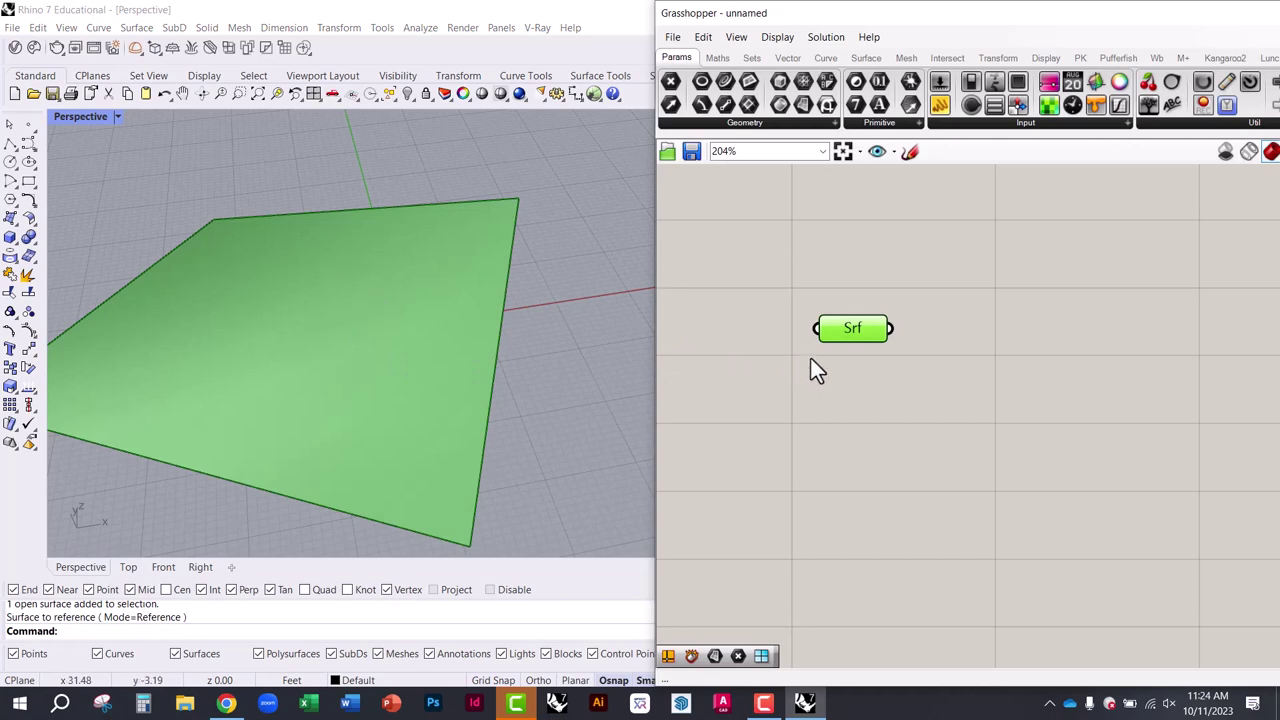
Move the Srf parameter slightly higher on the canvas, view the referenced surface up close, and deselect the parameter
{"action": "right_click_drag", "start_coordinate": [470, 340], "coordinate": [263, 251]}
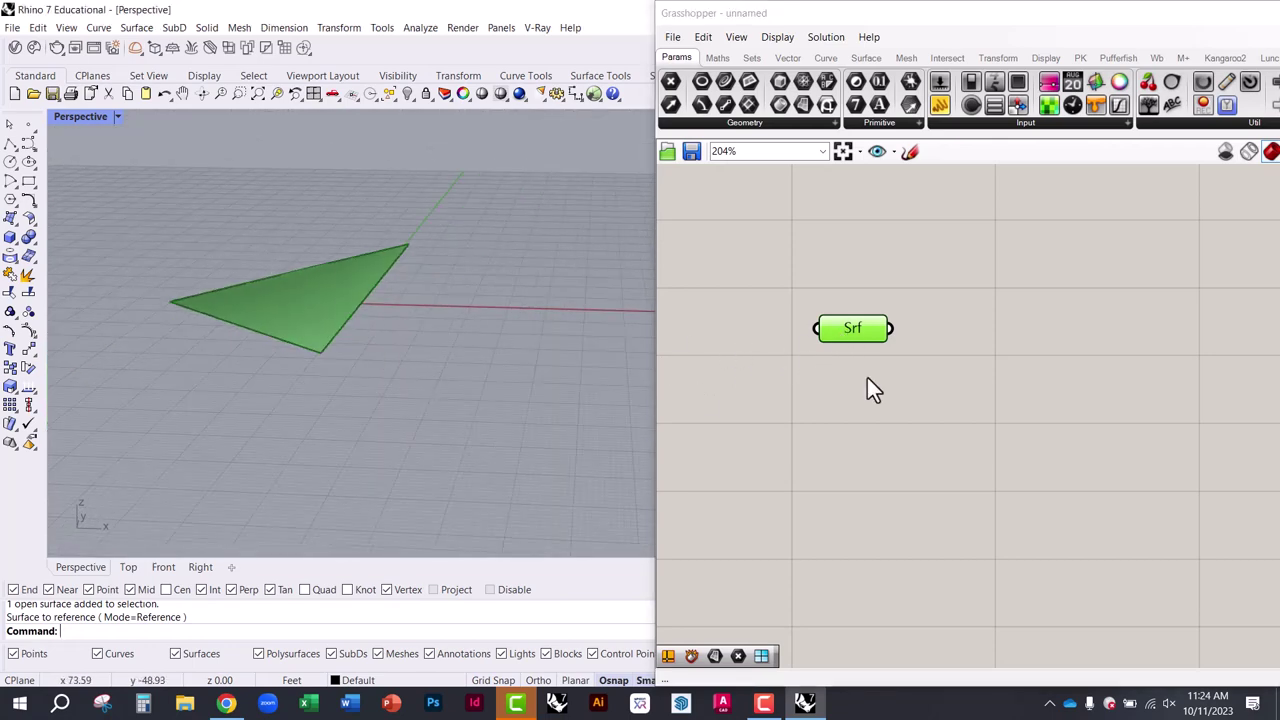
{"action": "left_click_drag", "start_coordinate": [843, 330], "coordinate": [812, 296]}
{"action": "right_click_drag", "start_coordinate": [580, 318], "coordinate": [519, 299]}
{"action": "scroll", "coordinate": [354, 297], "scroll_direction": "up", "scroll_amount": 2}
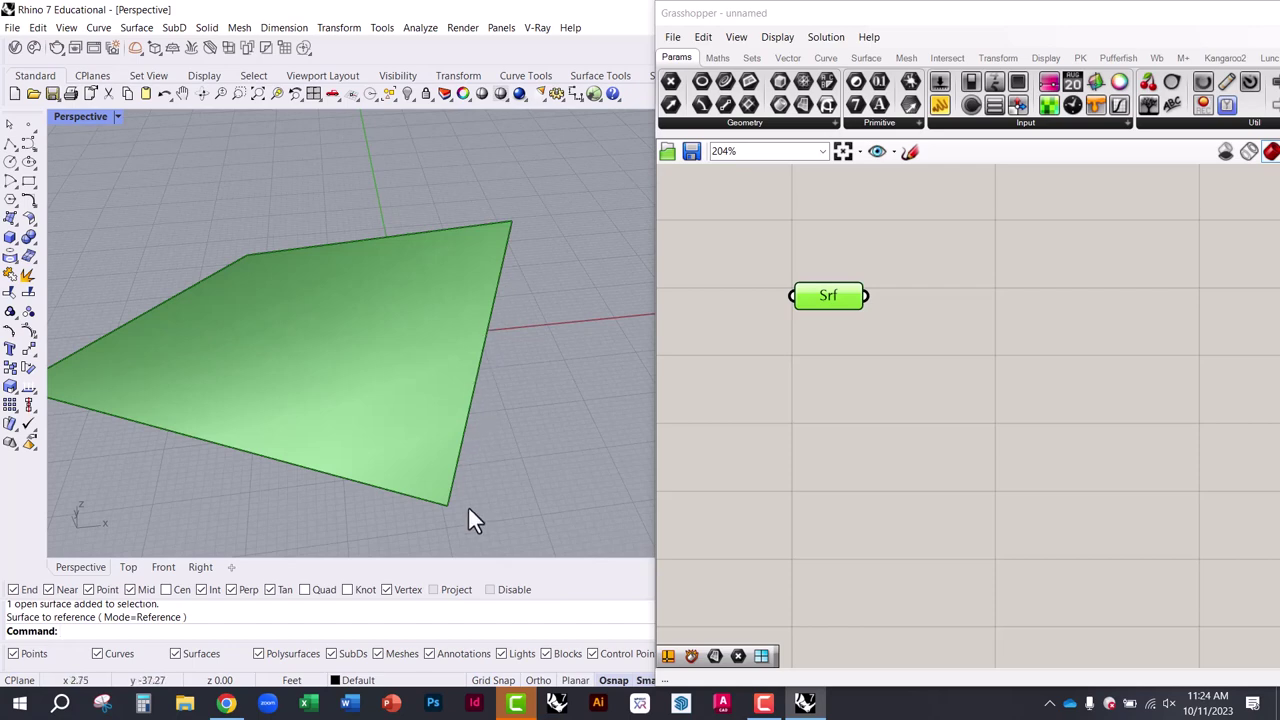
{"action": "left_click", "coordinate": [822, 462]}
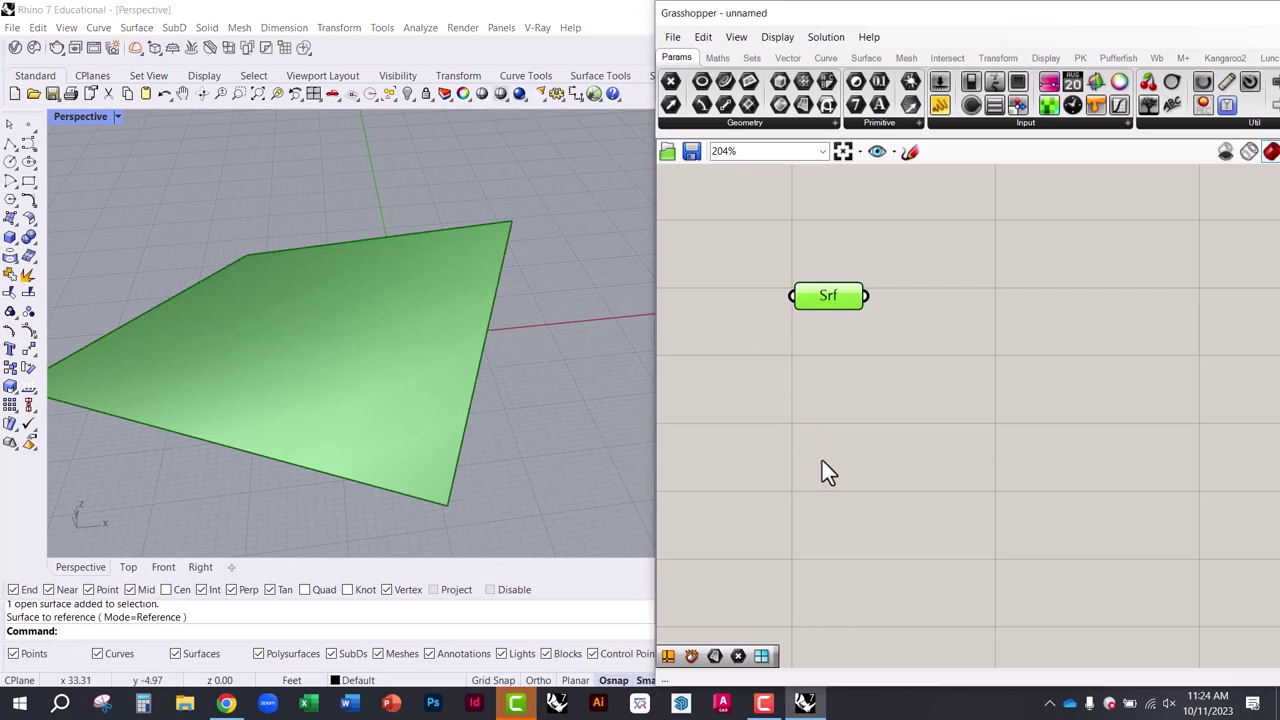
Widen the Grasshopper window and place a Deconstruct Brep component beside the Srf parameter
{"action": "left_click", "coordinate": [858, 60]}
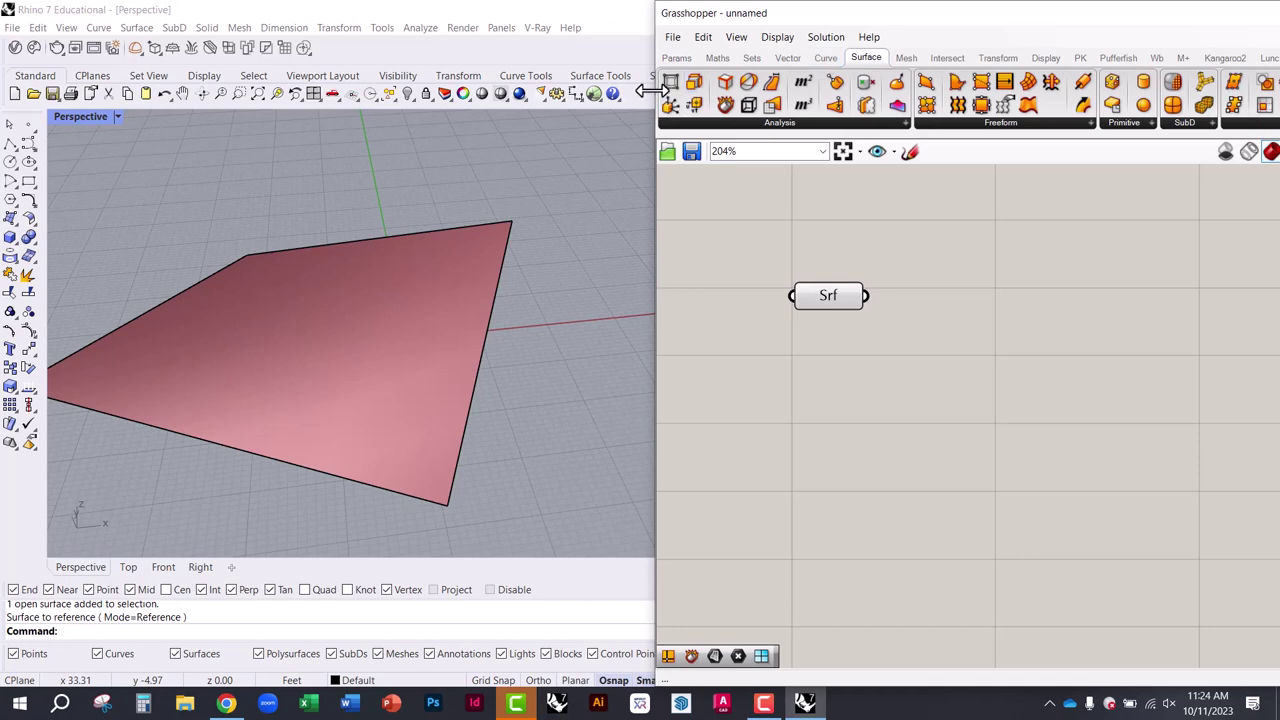
{"action": "left_click_drag", "start_coordinate": [656, 90], "coordinate": [439, 88]}
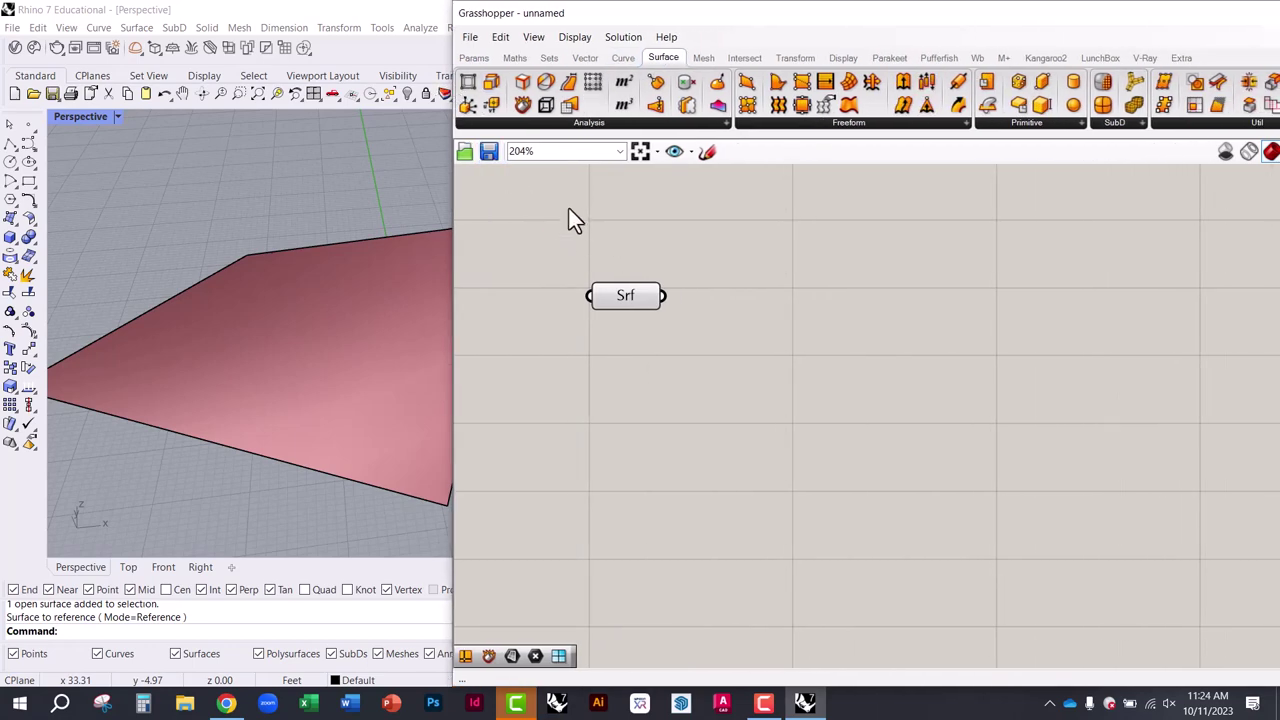
{"action": "double_click", "coordinate": [731, 248]}
{"action": "type", "text": "dec"}
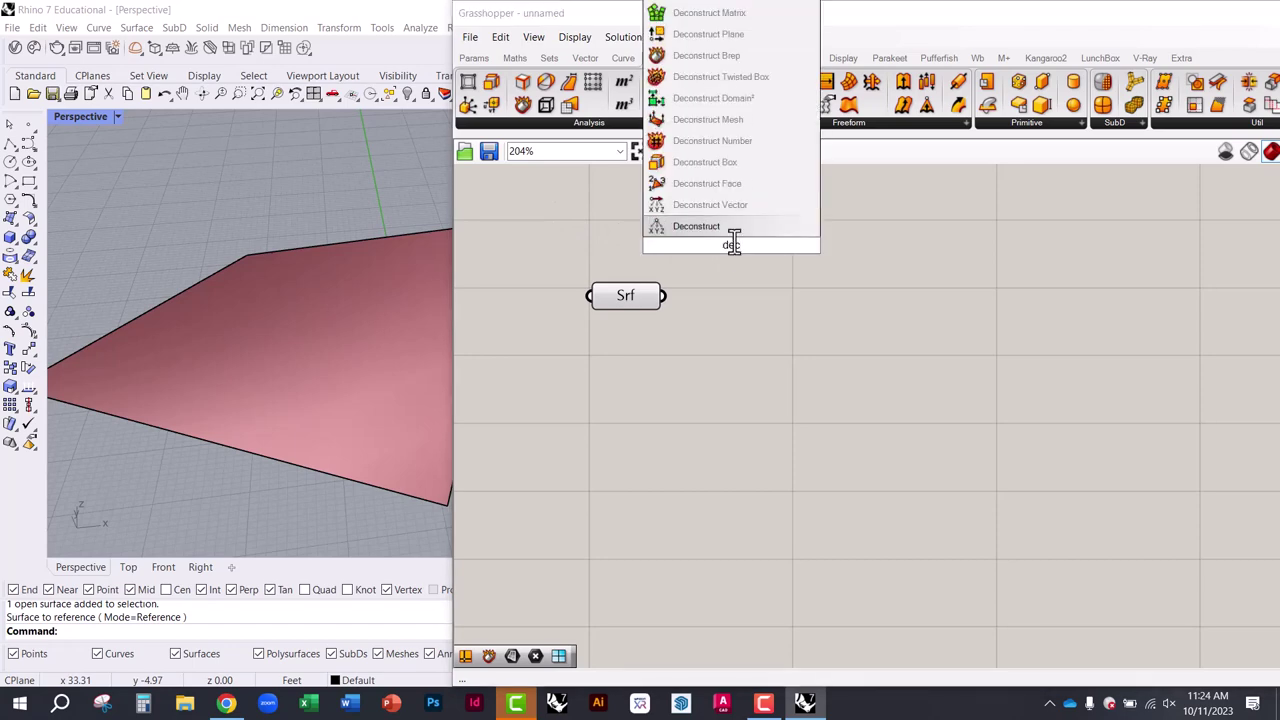
{"action": "left_click", "coordinate": [724, 58]}
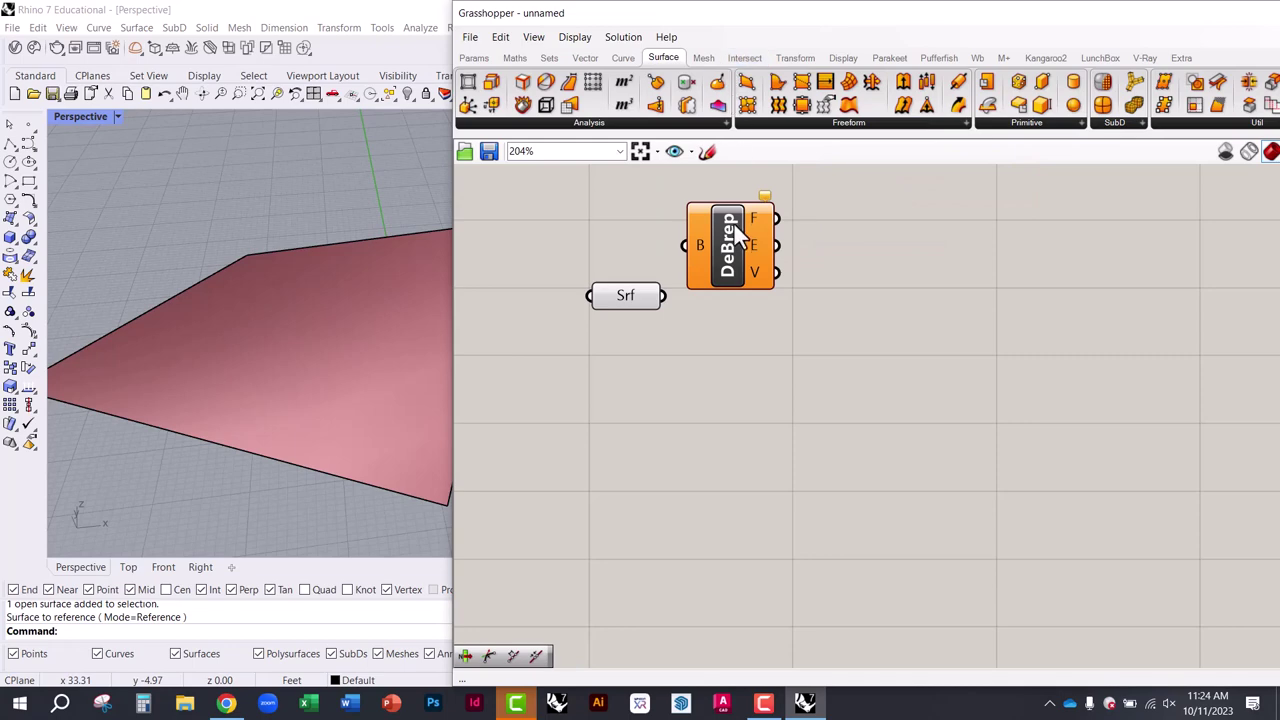
{"action": "left_click_drag", "start_coordinate": [731, 245], "coordinate": [833, 343]}
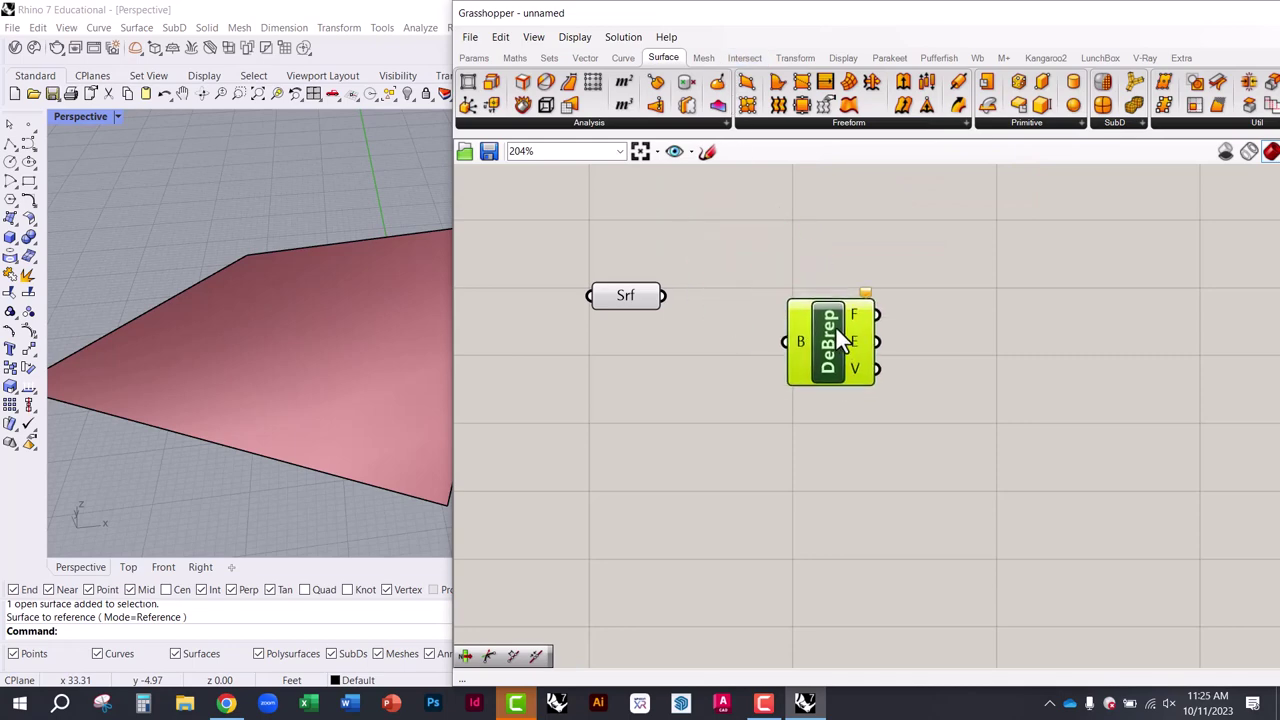
Place a second Deconstruct Brep from the Surface analysis components and delete it
{"action": "left_click", "coordinate": [688, 124]}
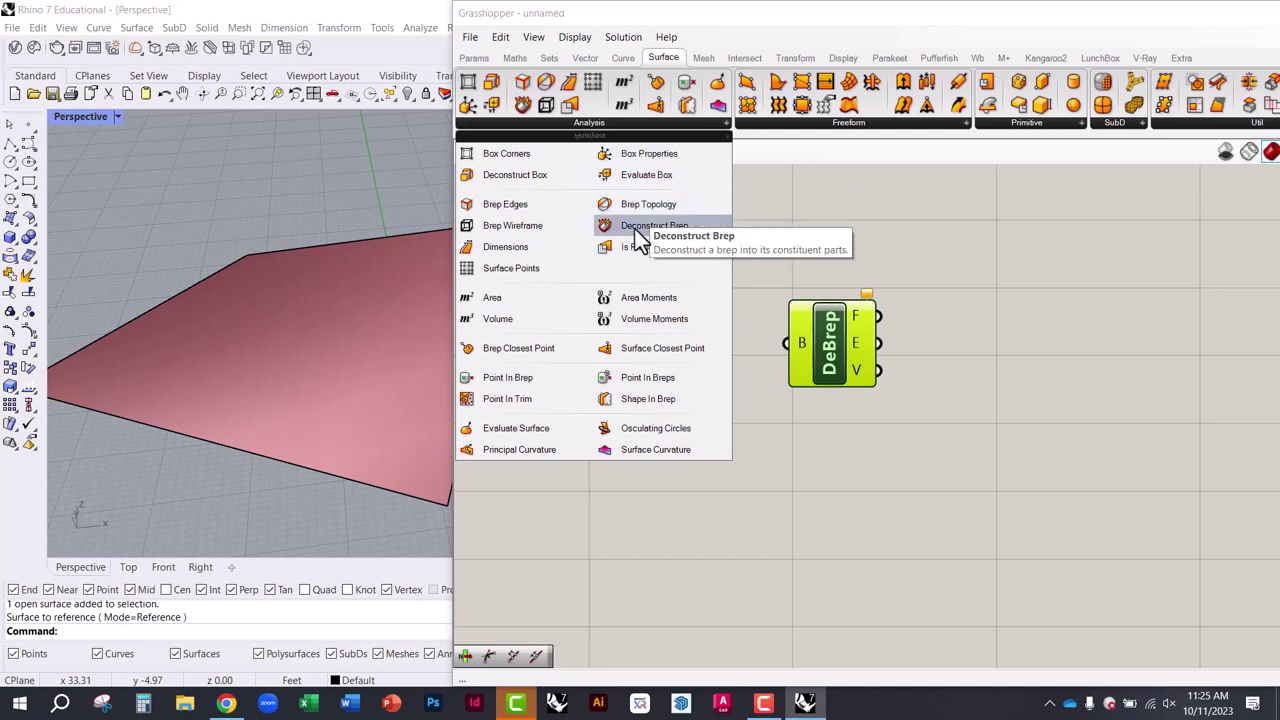
{"action": "left_click_drag", "start_coordinate": [641, 240], "coordinate": [1030, 277]}
{"action": "key", "text": "Delete"}
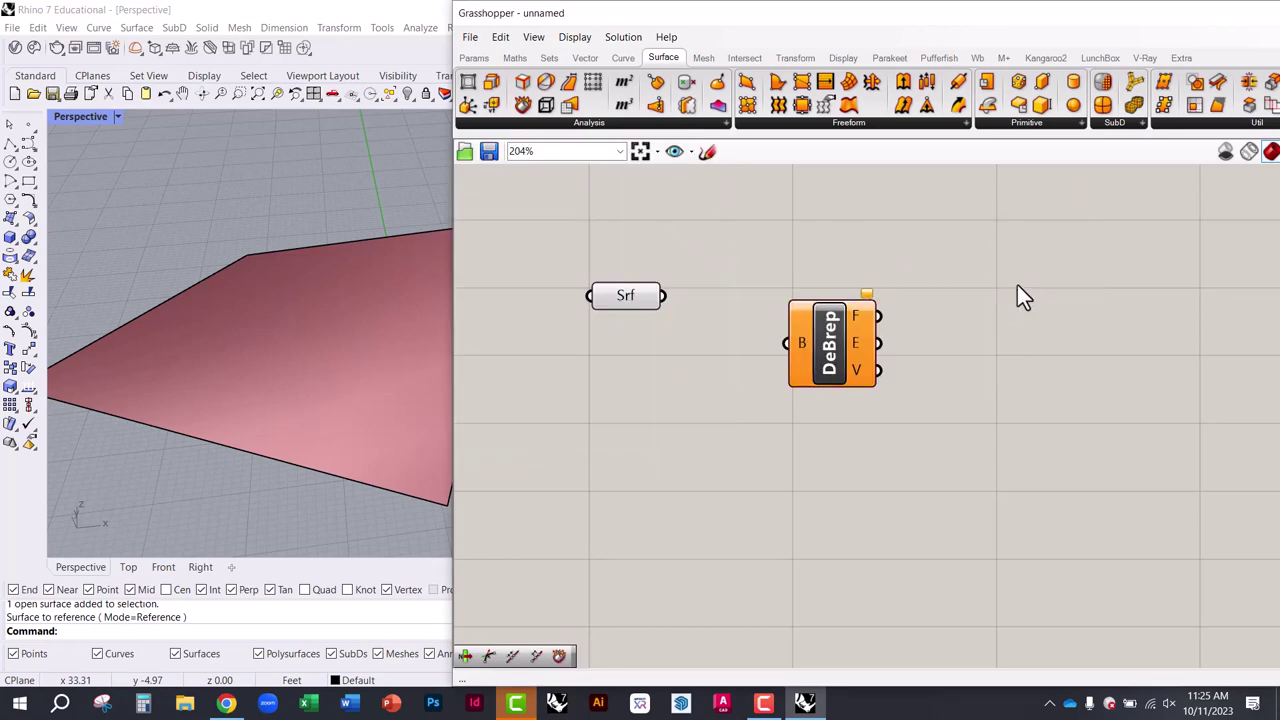
Add another Deconstruct Brep through the canvas keyword search "decons", and delete this duplicate
{"action": "double_click", "coordinate": [1010, 268]}
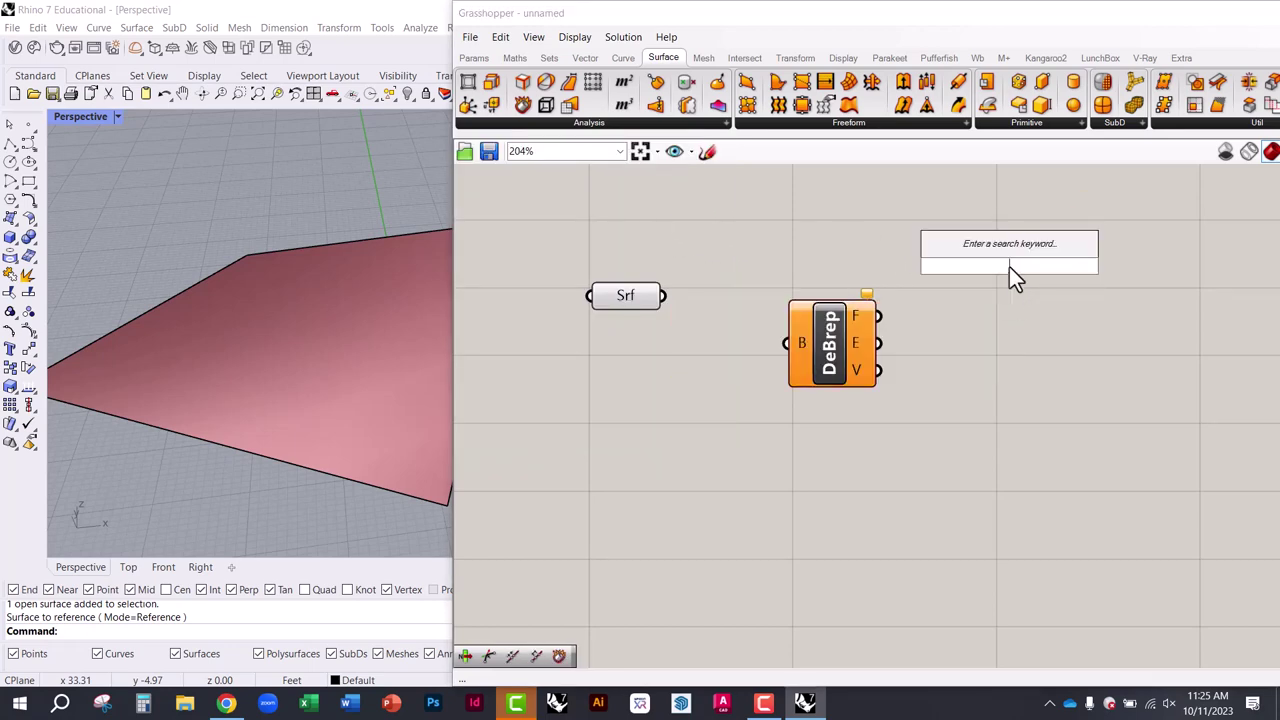
{"action": "type", "text": "decons"}
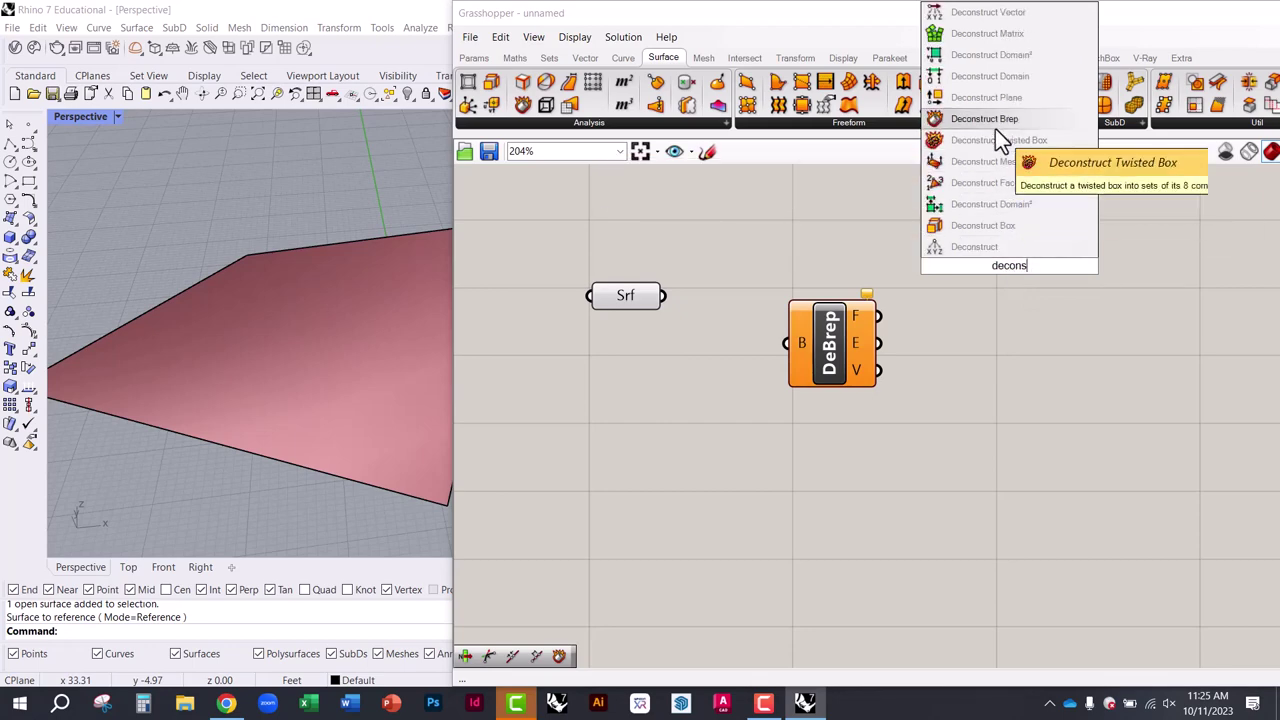
{"action": "left_click", "coordinate": [995, 128]}
{"action": "left_click", "coordinate": [1009, 300]}
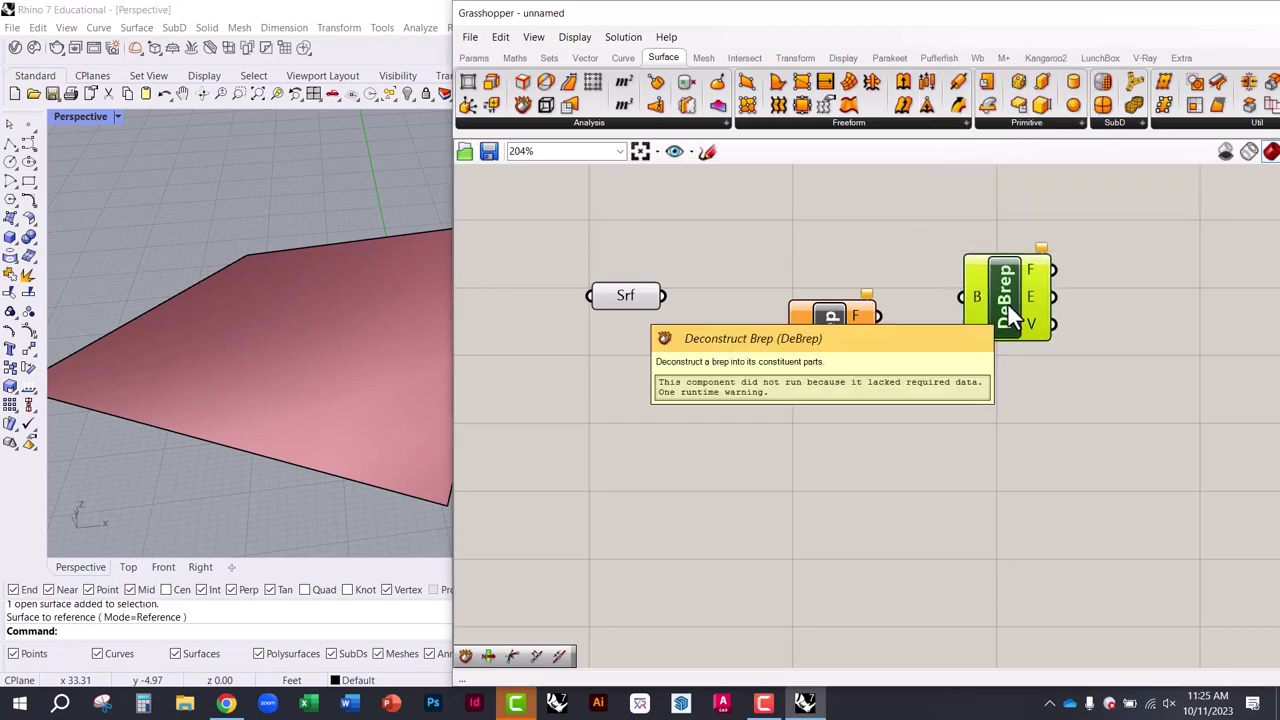
{"action": "key", "text": "Delete"}
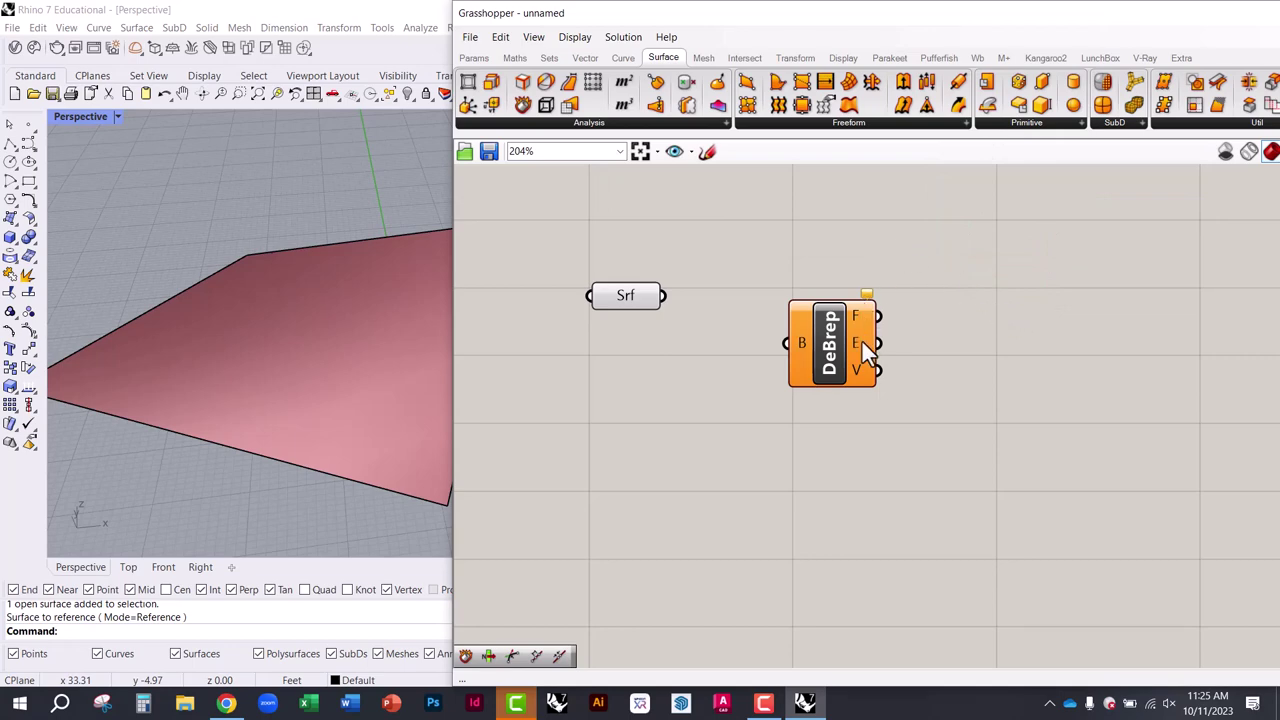
Shift the remaining Deconstruct Brep slightly, and examine its brep input and its faces, edges and vertices outputs
{"action": "mouse_move", "coordinate": [840, 368]}
{"action": "left_mouse_down"}
{"action": "mouse_move", "coordinate": [832, 358]}
{"action": "mouse_move", "coordinate": [828, 383]}
{"action": "left_mouse_up"}
{"action": "left_click", "coordinate": [640, 372]}
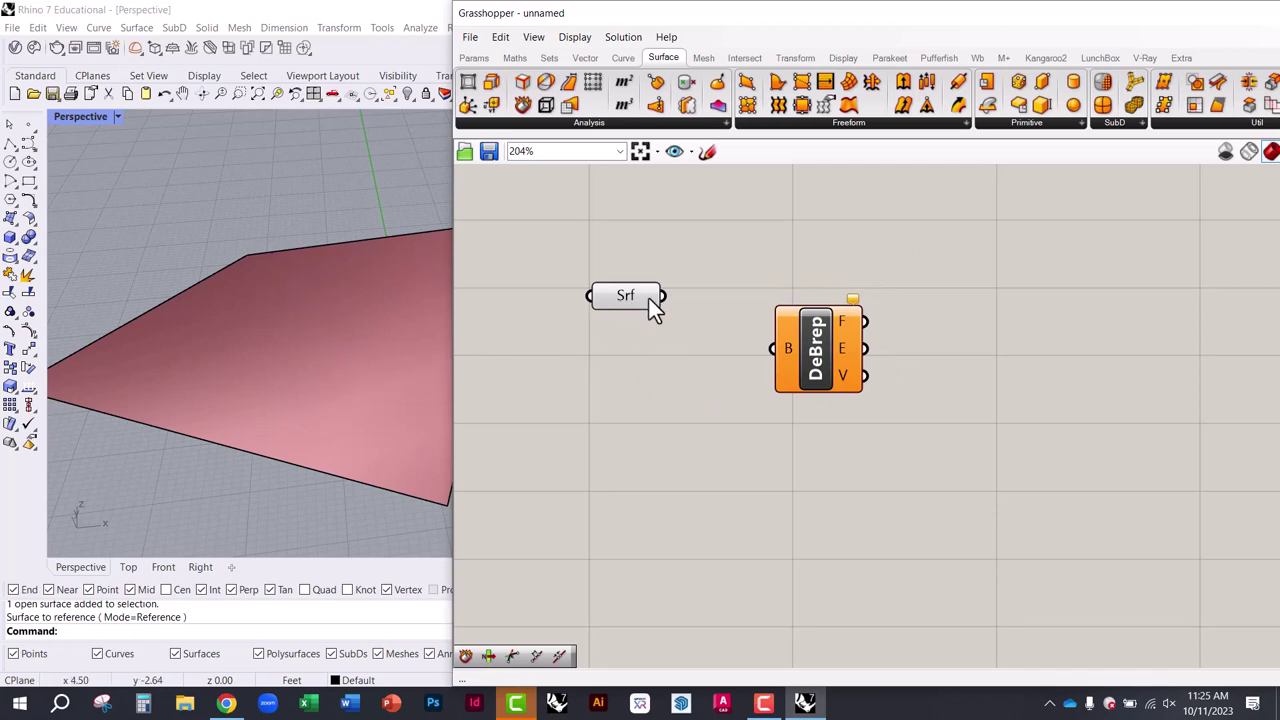
{"action": "scroll", "coordinate": [824, 344], "scroll_direction": "up", "scroll_amount": 5}
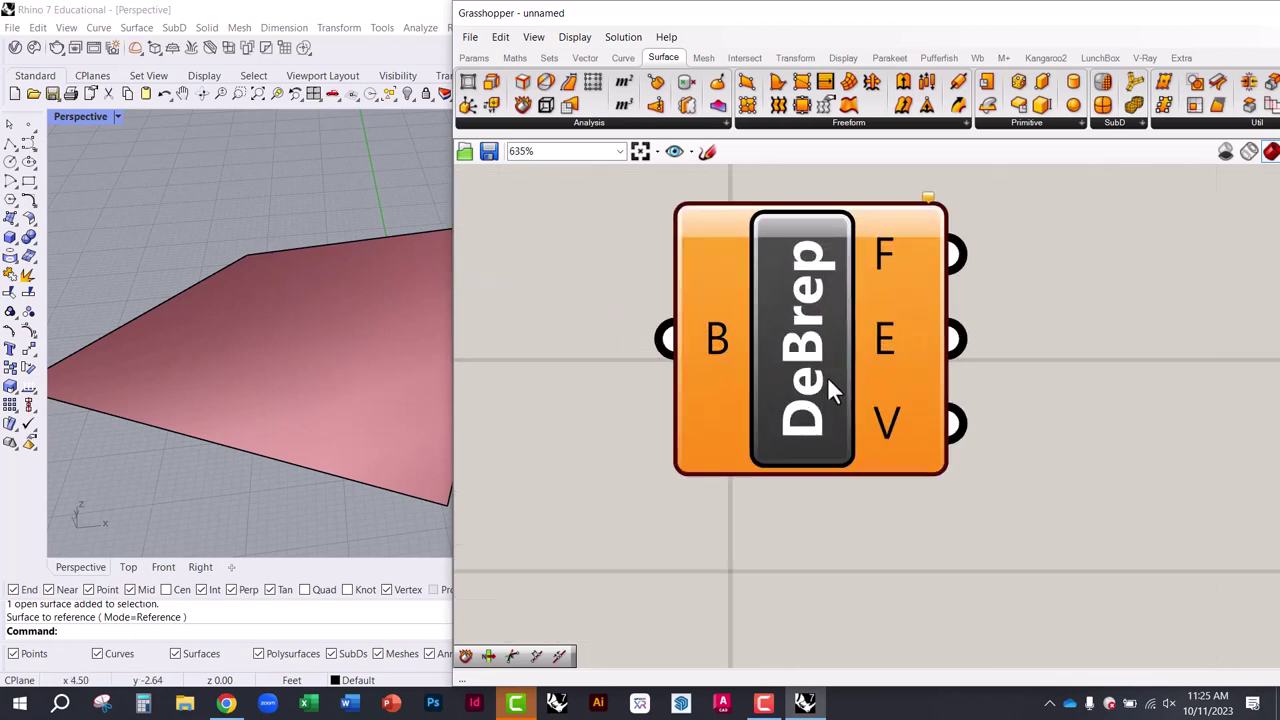
{"action": "scroll", "coordinate": [830, 410], "scroll_direction": "down", "scroll_amount": 2}
{"action": "mouse_move", "coordinate": [741, 371]}
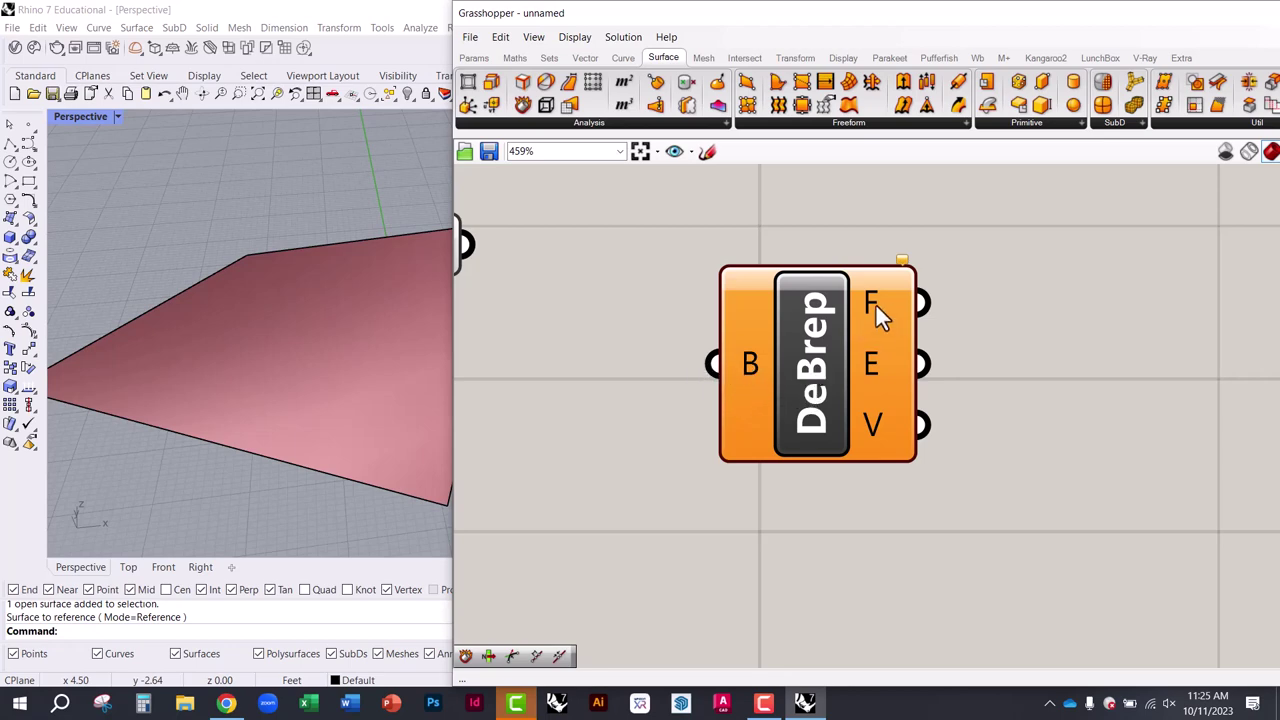
{"action": "mouse_move", "coordinate": [873, 315]}
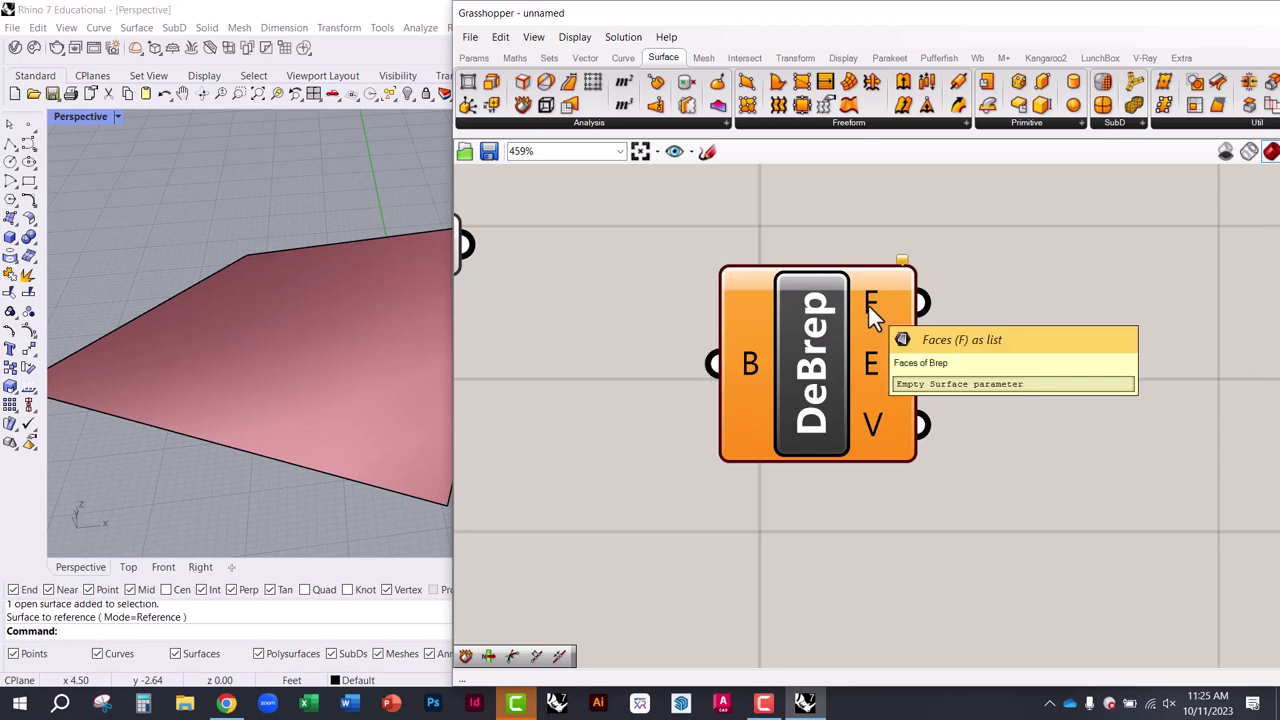
{"action": "mouse_move", "coordinate": [871, 365]}
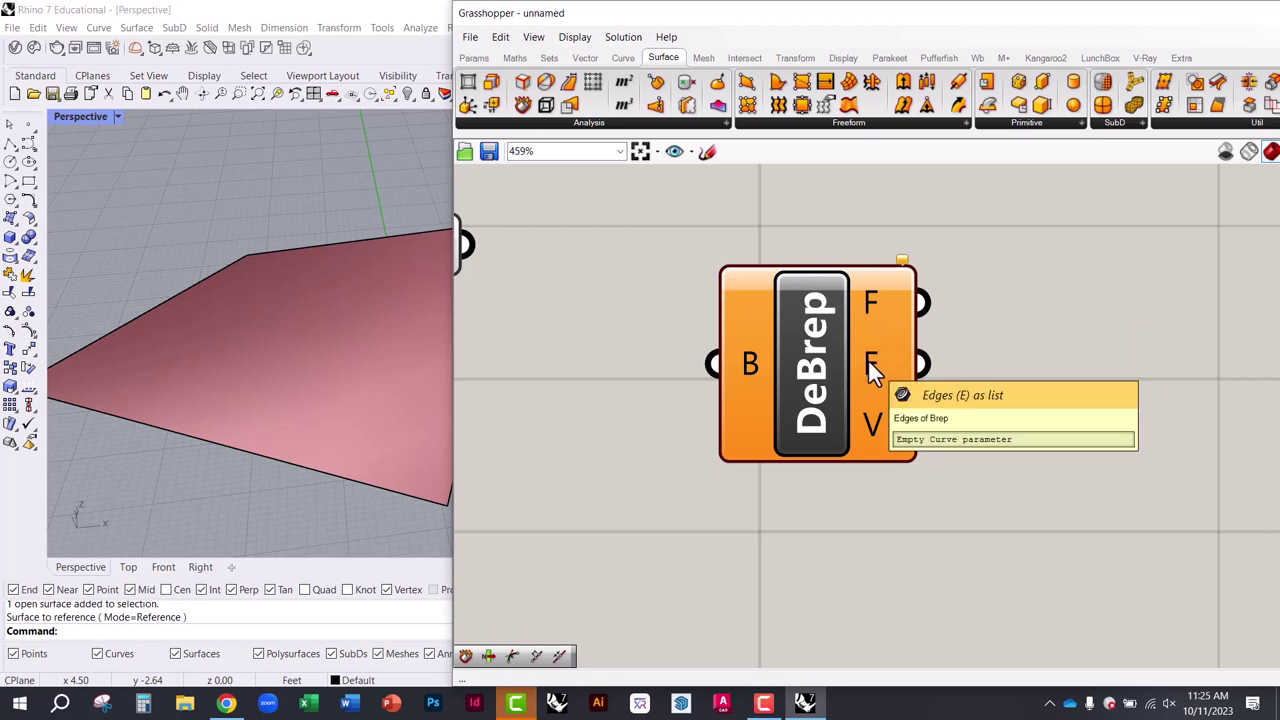
{"action": "mouse_move", "coordinate": [871, 415]}
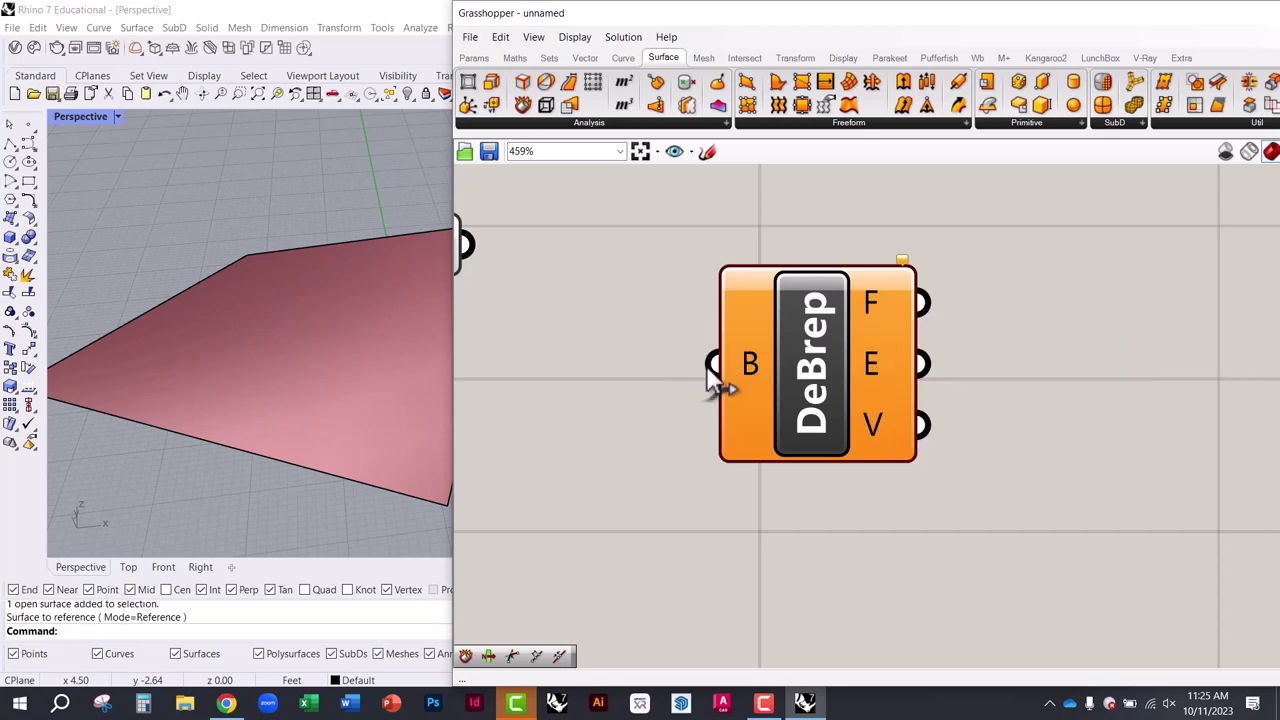
Move the Deconstruct Brep component level with the Srf parameter, keeping both in view
{"action": "scroll", "coordinate": [998, 463], "scroll_direction": "down", "scroll_amount": 4}
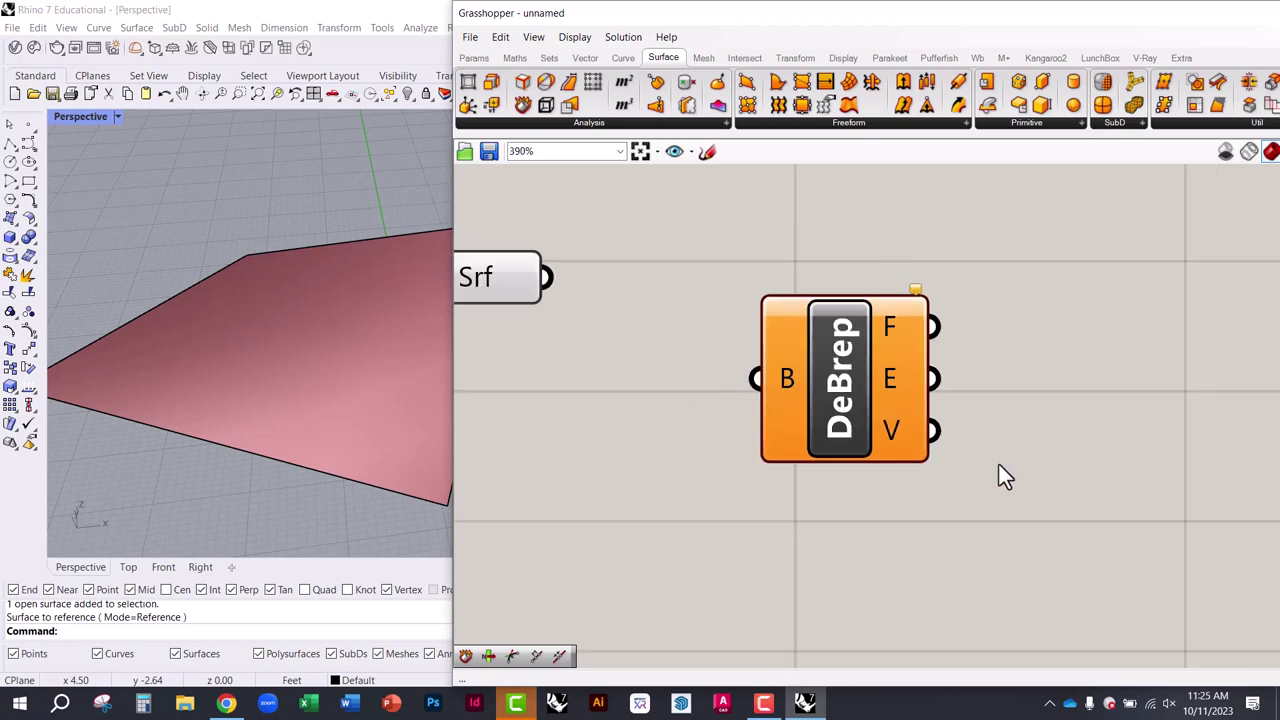
{"action": "left_click", "coordinate": [896, 336]}
{"action": "left_click_drag", "start_coordinate": [897, 337], "coordinate": [895, 372]}
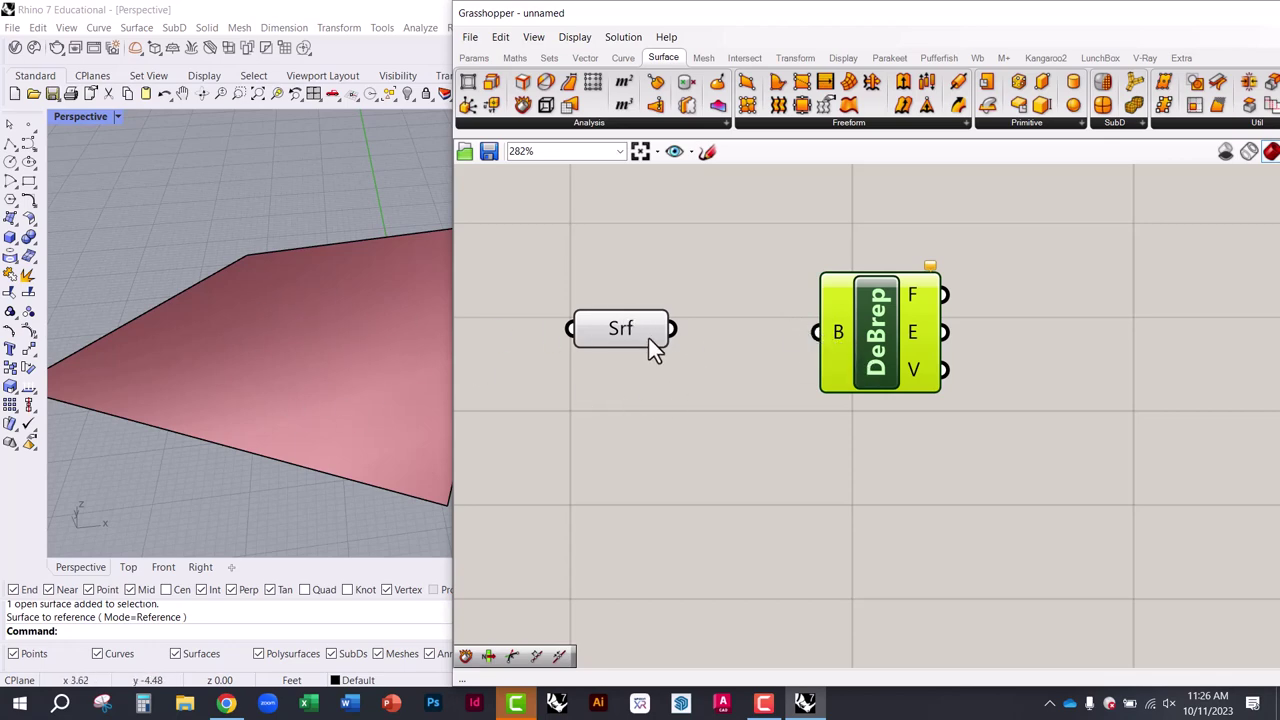
Connect the Srf parameter to the brep input of Deconstruct Brep, and shift the component slightly away from it
{"action": "left_click_drag", "start_coordinate": [672, 330], "coordinate": [795, 333]}
{"action": "left_click_drag", "start_coordinate": [865, 358], "coordinate": [886, 379]}
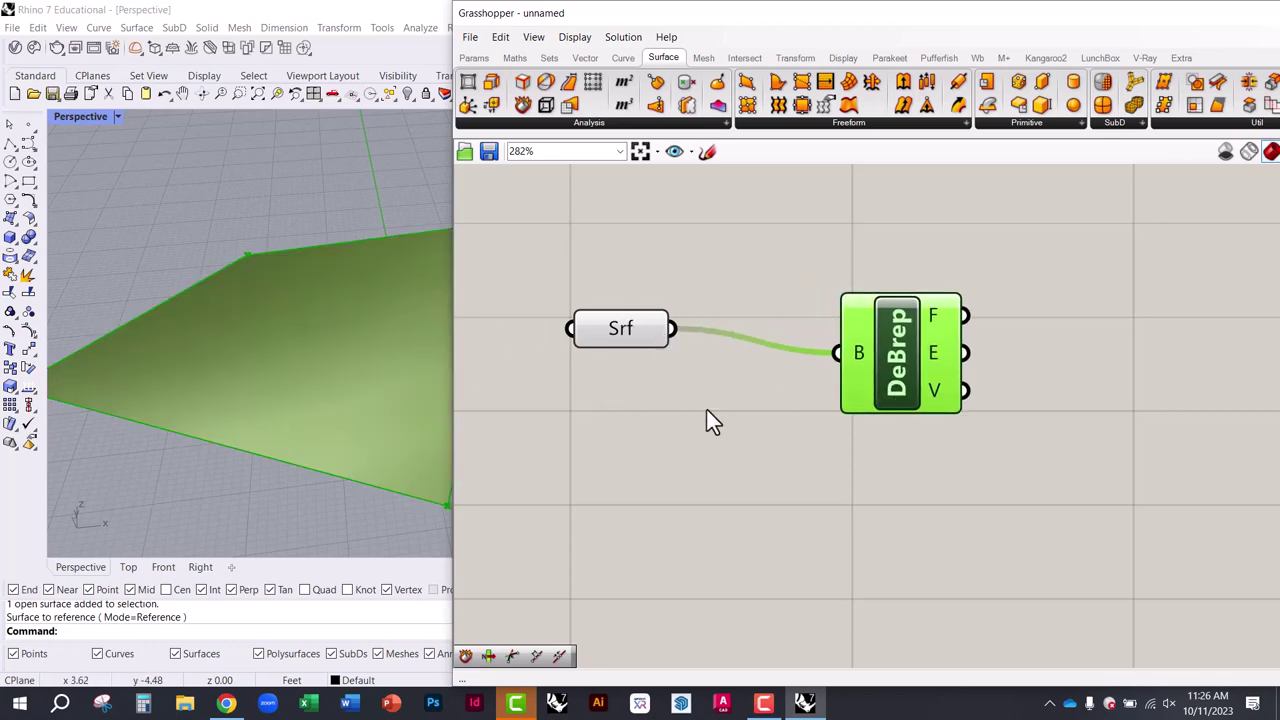
{"action": "left_click", "coordinate": [705, 408]}
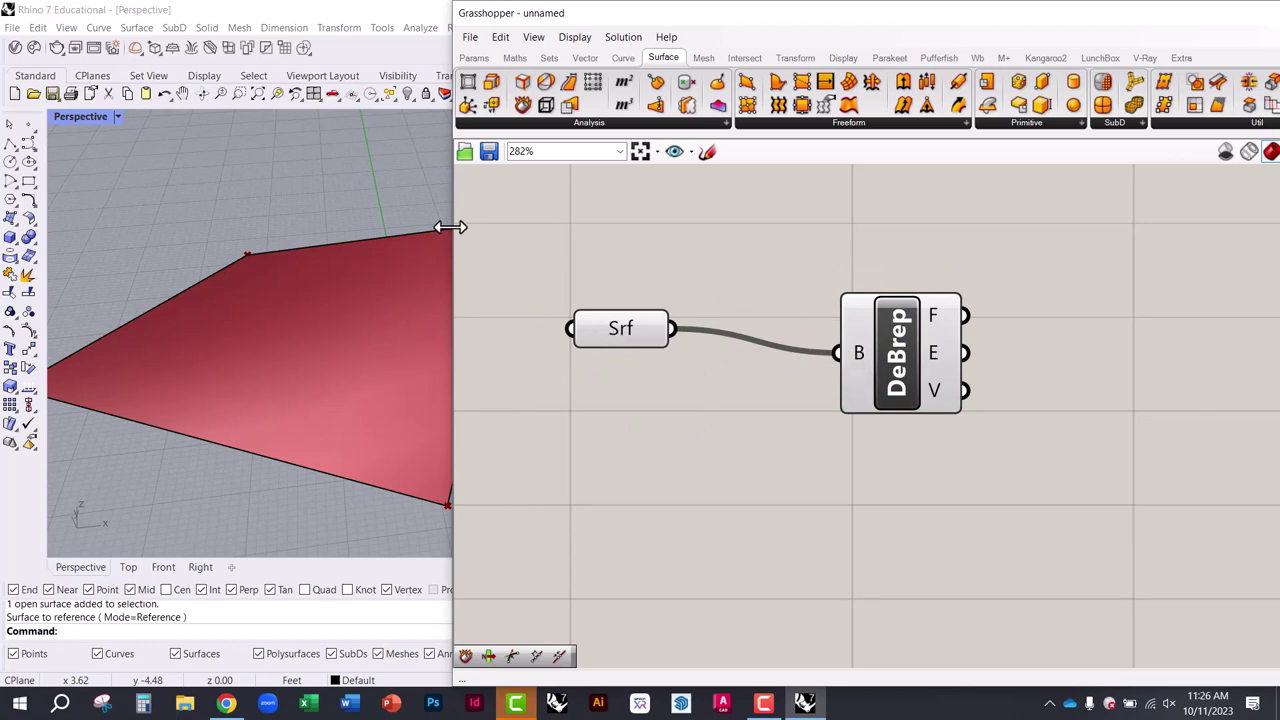
Enlarge the Rhino viewport, and examine the deconstructed surface's face, edges and corner vertices against the component's F, E and V outputs
{"action": "left_click_drag", "start_coordinate": [450, 227], "coordinate": [646, 243]}
{"action": "right_click_drag", "start_coordinate": [978, 421], "coordinate": [754, 342]}
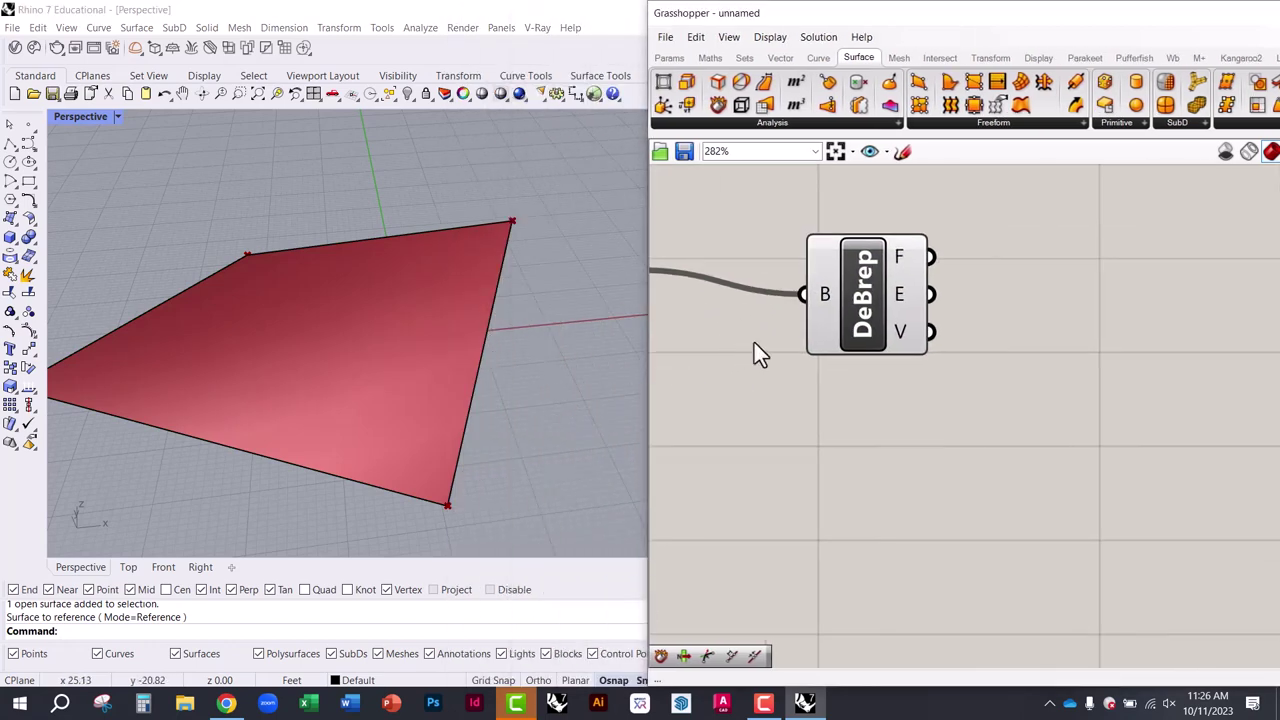
{"action": "mouse_move", "coordinate": [902, 258]}
{"action": "mouse_move", "coordinate": [902, 303]}
{"action": "mouse_move", "coordinate": [899, 336]}
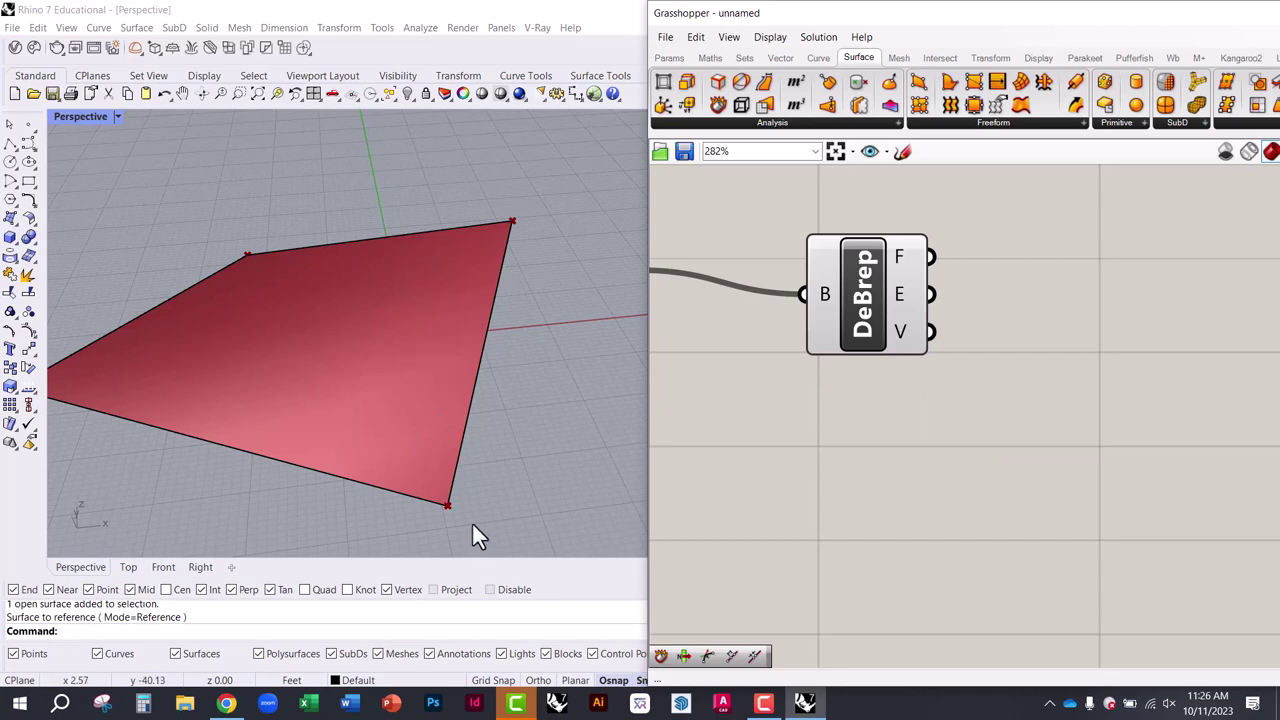
{"action": "left_click", "coordinate": [866, 316]}
{"action": "scroll", "coordinate": [512, 234], "scroll_direction": "up", "scroll_amount": 4}
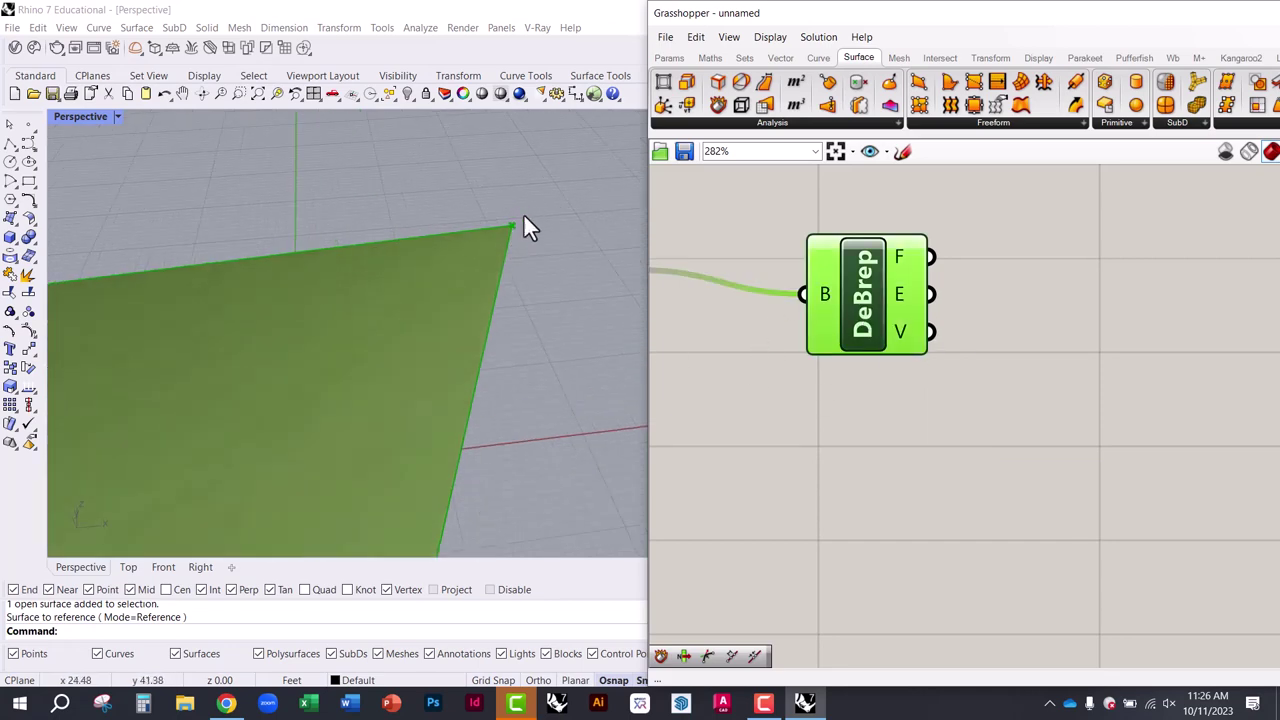
{"action": "scroll", "coordinate": [516, 226], "scroll_direction": "down", "scroll_amount": 4}
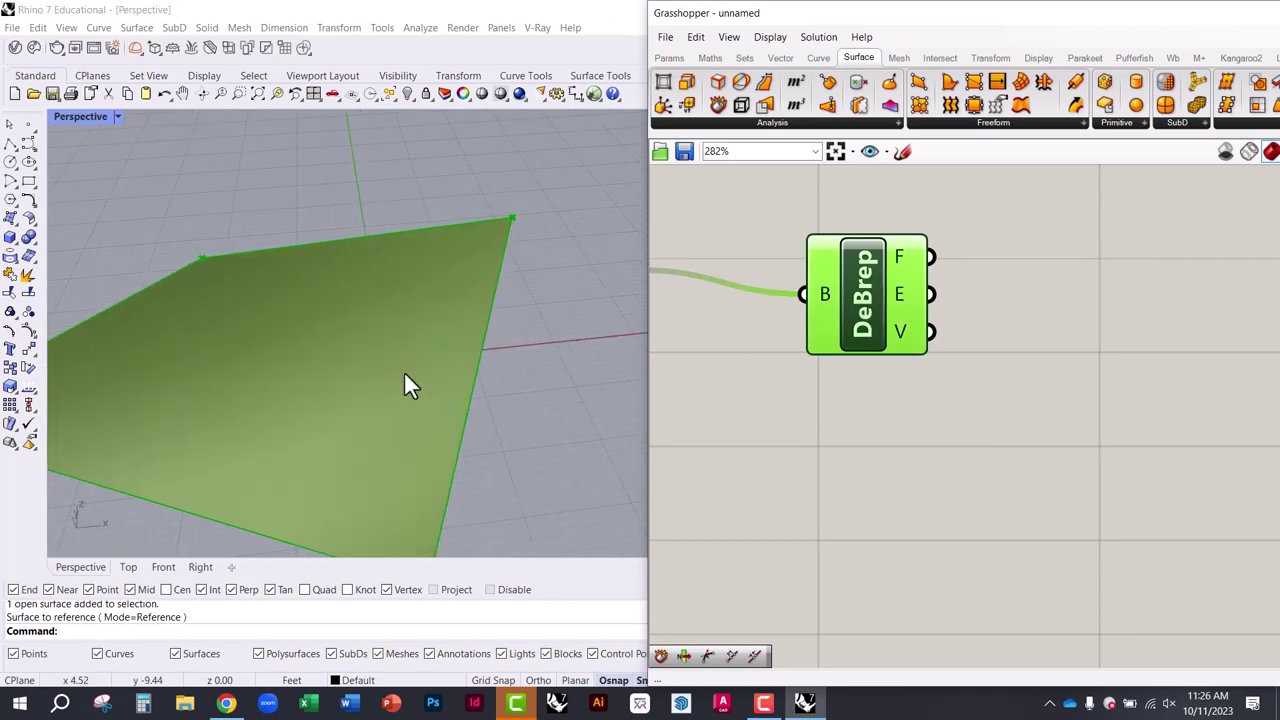
{"action": "left_click", "coordinate": [978, 458]}
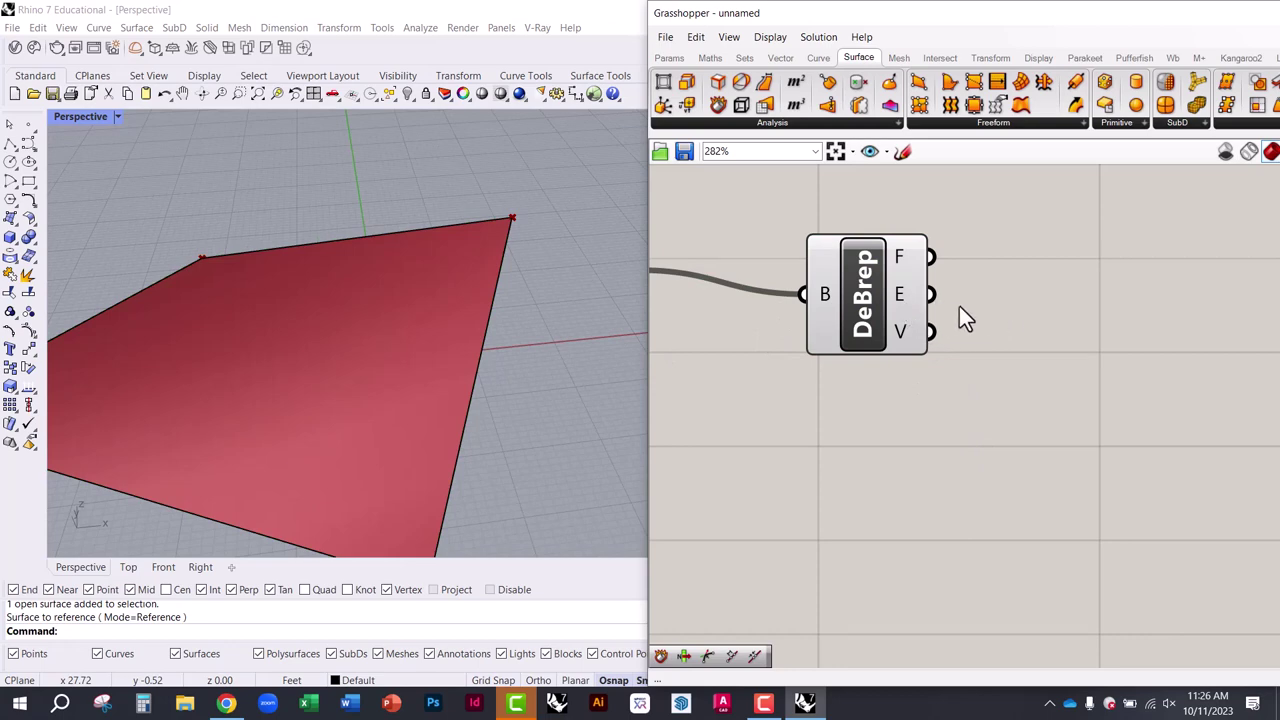
{"action": "right_click_drag", "start_coordinate": [959, 318], "coordinate": [854, 376]}
{"action": "scroll", "coordinate": [852, 373], "scroll_direction": "down", "scroll_amount": 2}
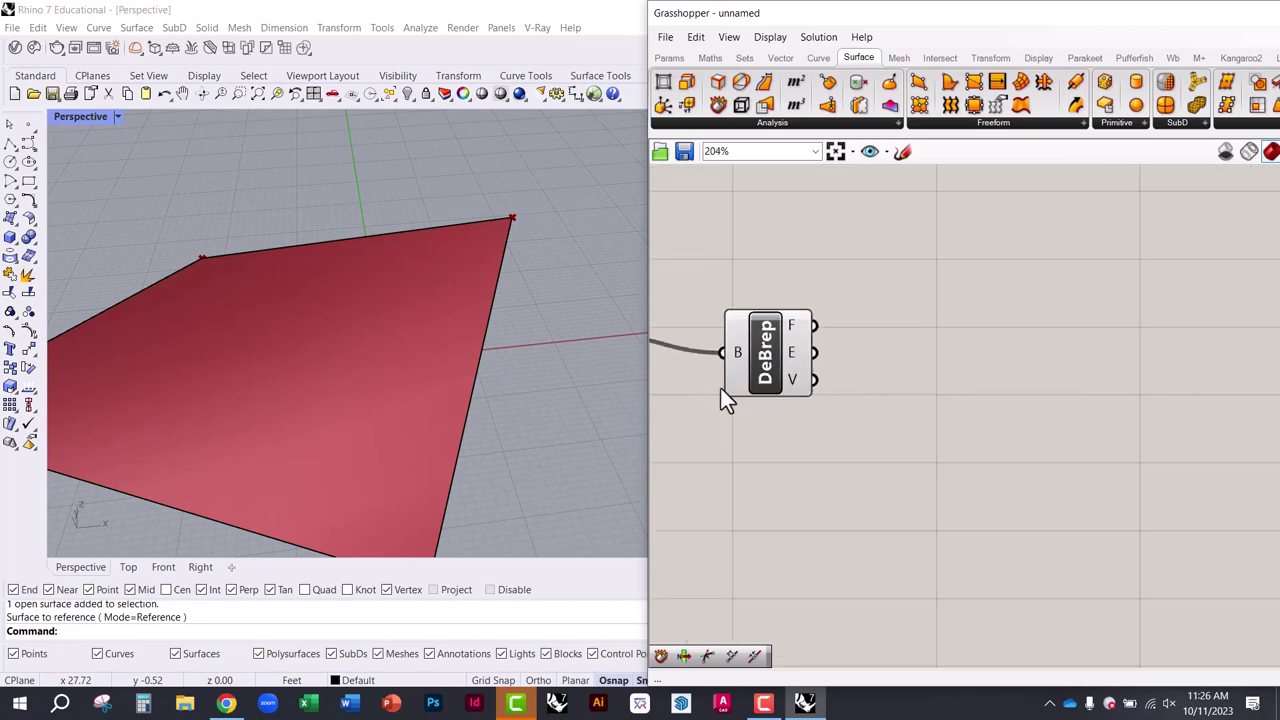
{"action": "right_click_drag", "start_coordinate": [560, 350], "coordinate": [514, 337]}
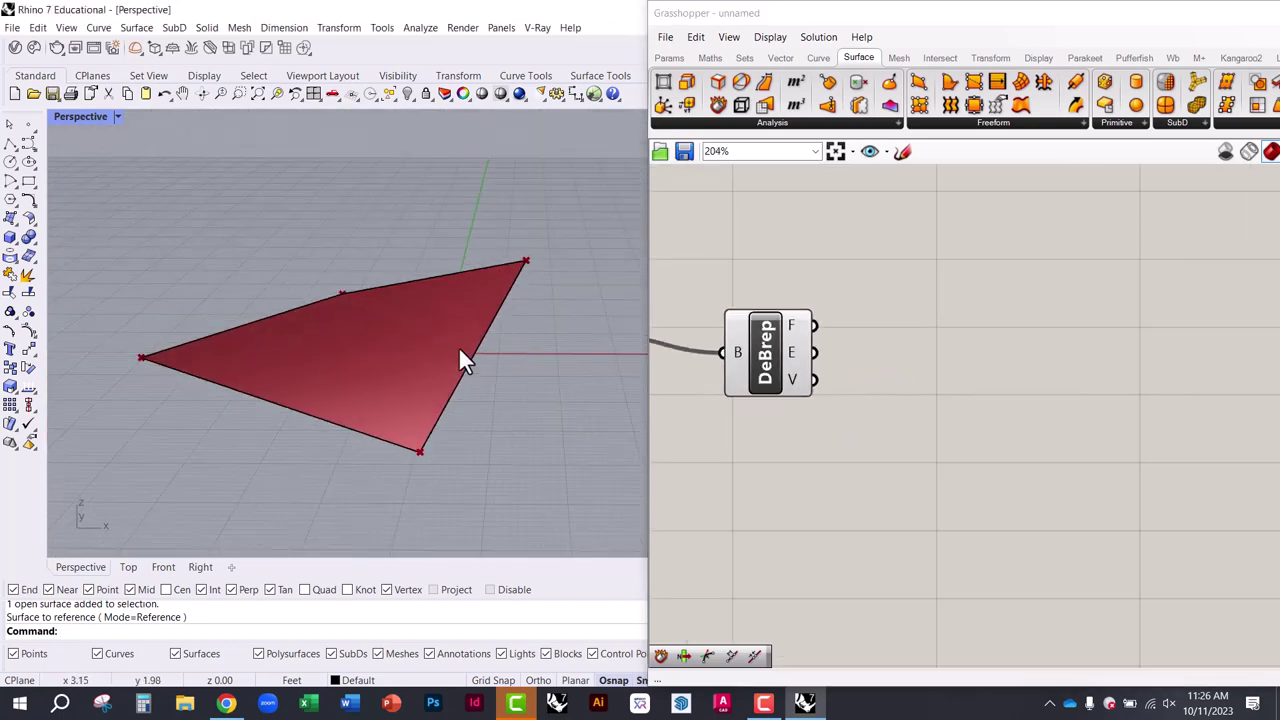
{"action": "right_click_drag", "start_coordinate": [376, 438], "coordinate": [365, 399]}
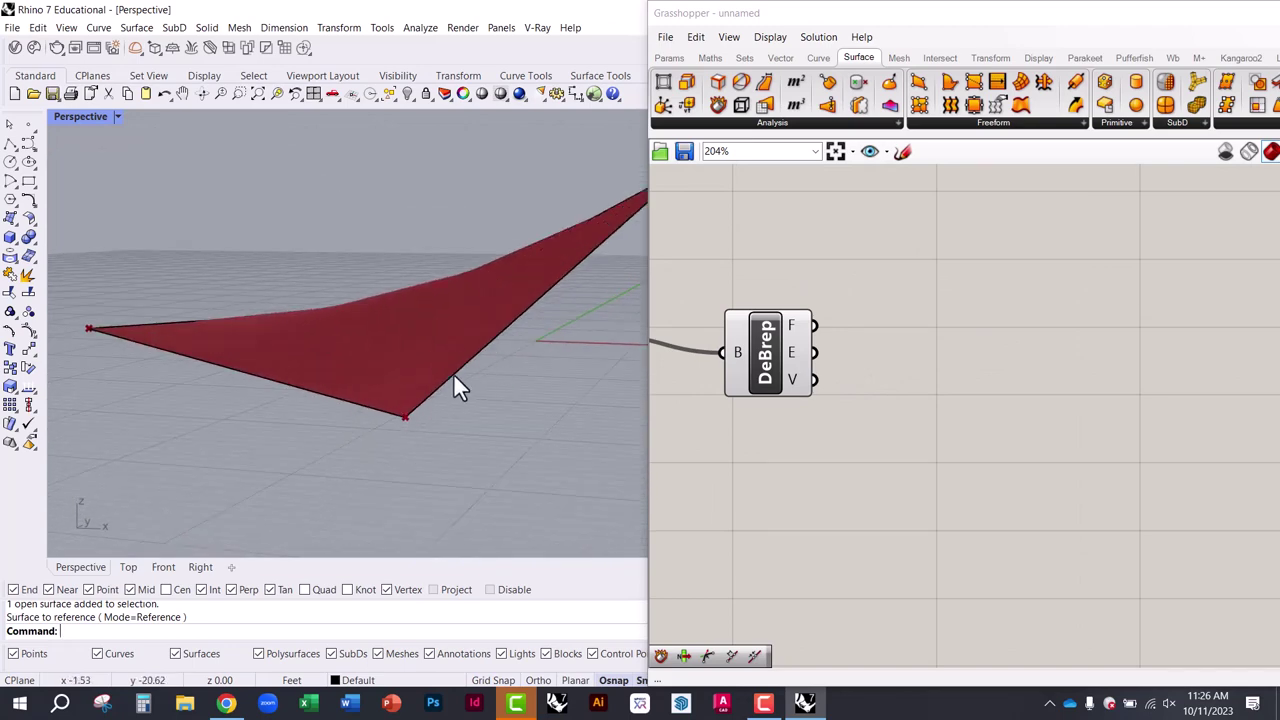
{"action": "right_click_drag", "start_coordinate": [860, 450], "coordinate": [880, 509]}
{"action": "double_click", "coordinate": [891, 408]}
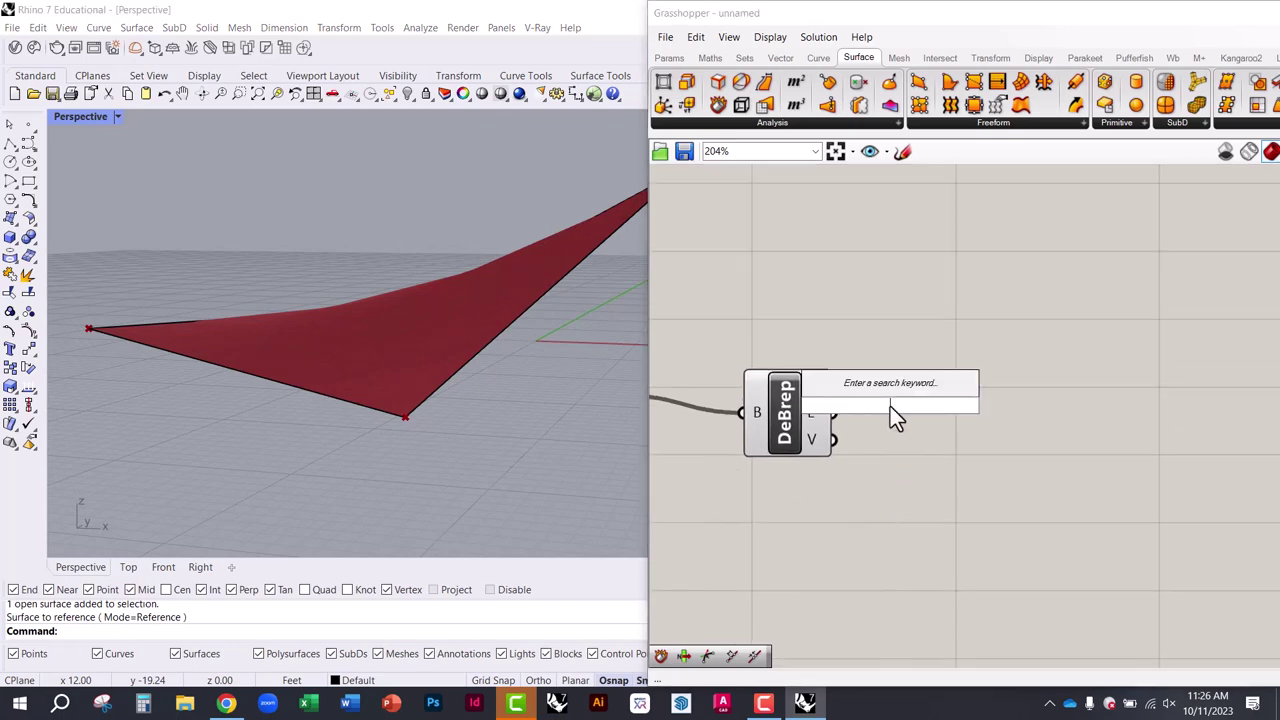
{"action": "type", "text": "4"}
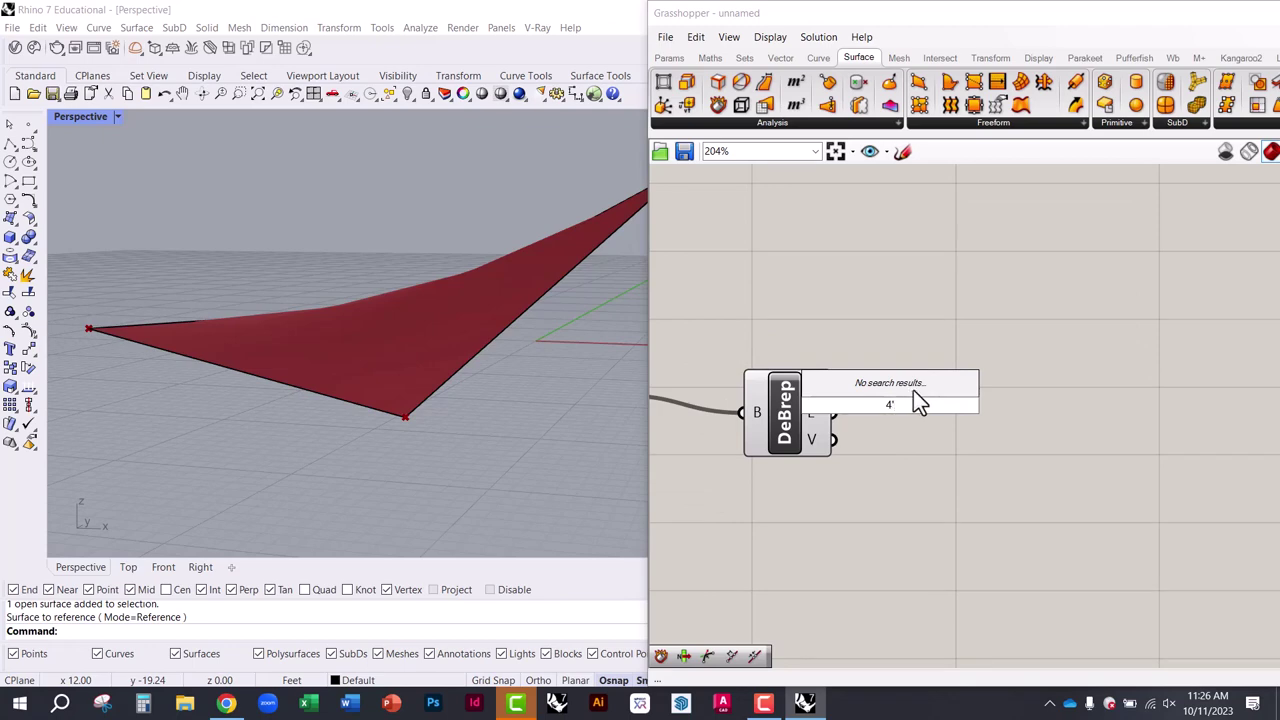
{"action": "left_click", "coordinate": [924, 427]}
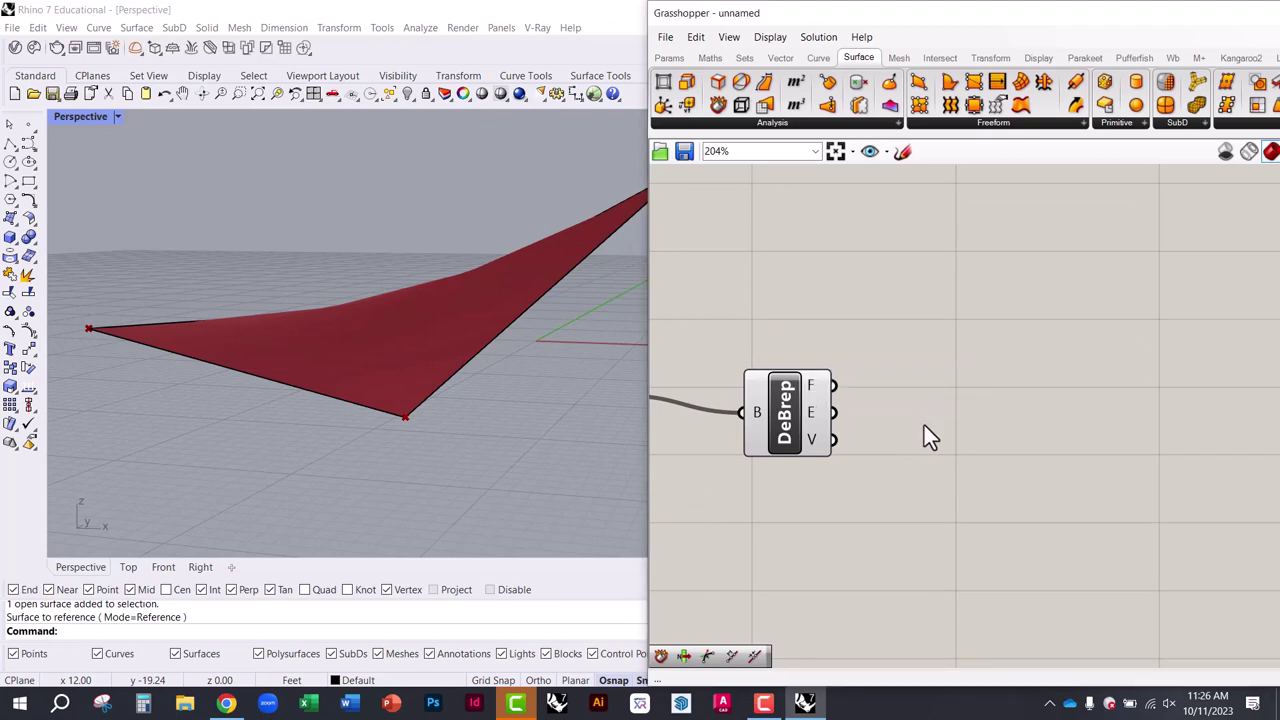
Add a Number Slider to the canvas using the search keyword 4
{"action": "double_click", "coordinate": [926, 406]}
{"action": "type", "text": "4"}
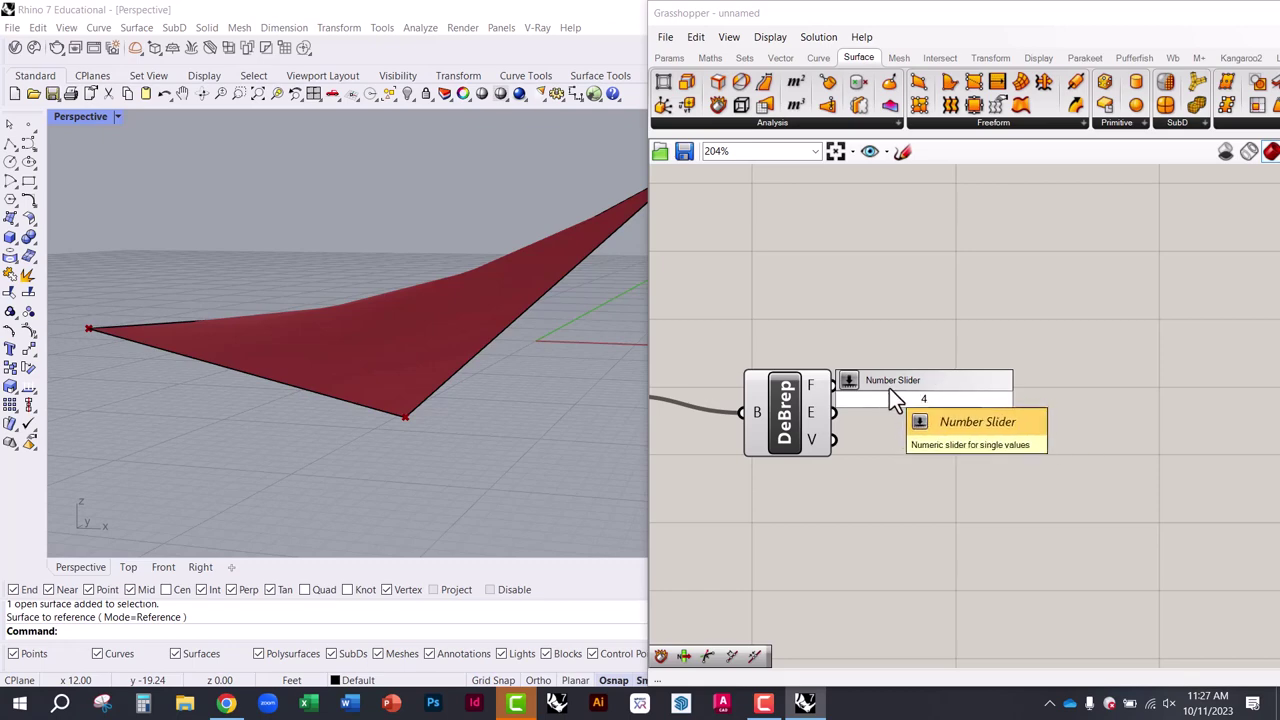
{"action": "key", "text": "Return"}
Set the number slider to 3, and place it below the Deconstruct Brep component
{"action": "left_click_drag", "start_coordinate": [912, 404], "coordinate": [853, 318]}
{"action": "left_click", "coordinate": [897, 373]}
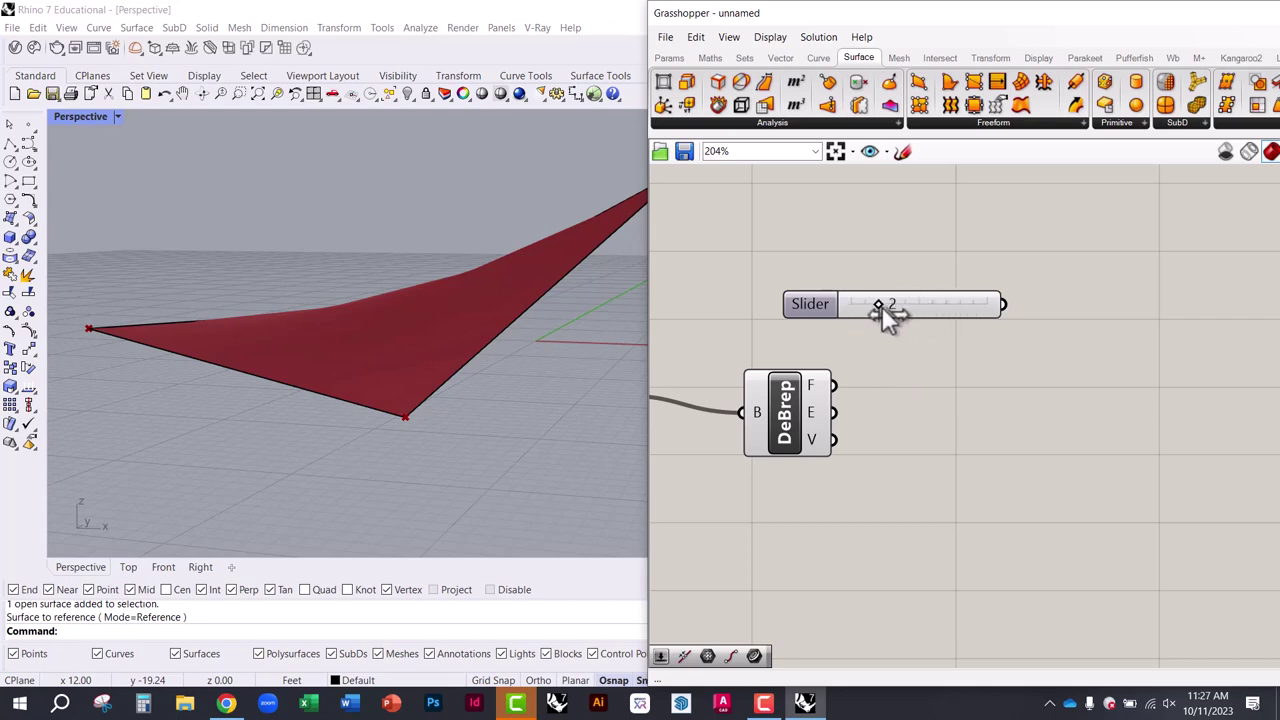
{"action": "left_click_drag", "start_coordinate": [928, 314], "coordinate": [872, 528]}
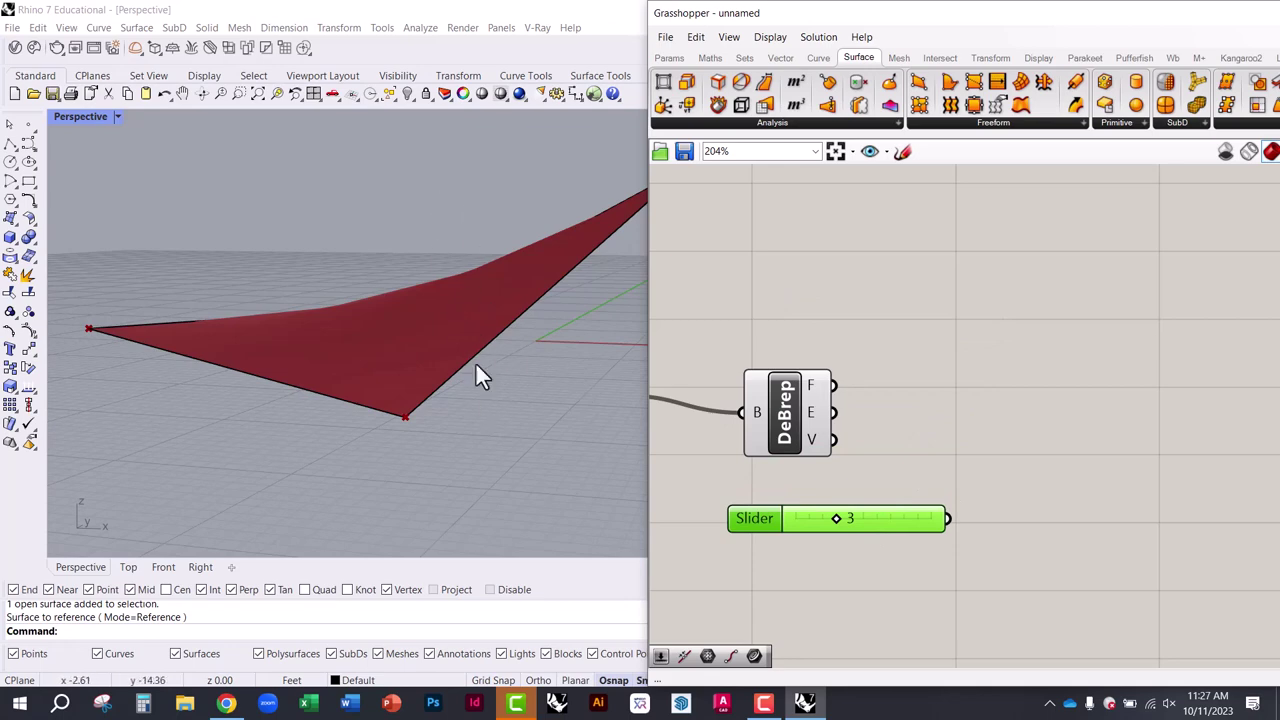
{"action": "left_click_drag", "start_coordinate": [758, 528], "coordinate": [716, 548]}
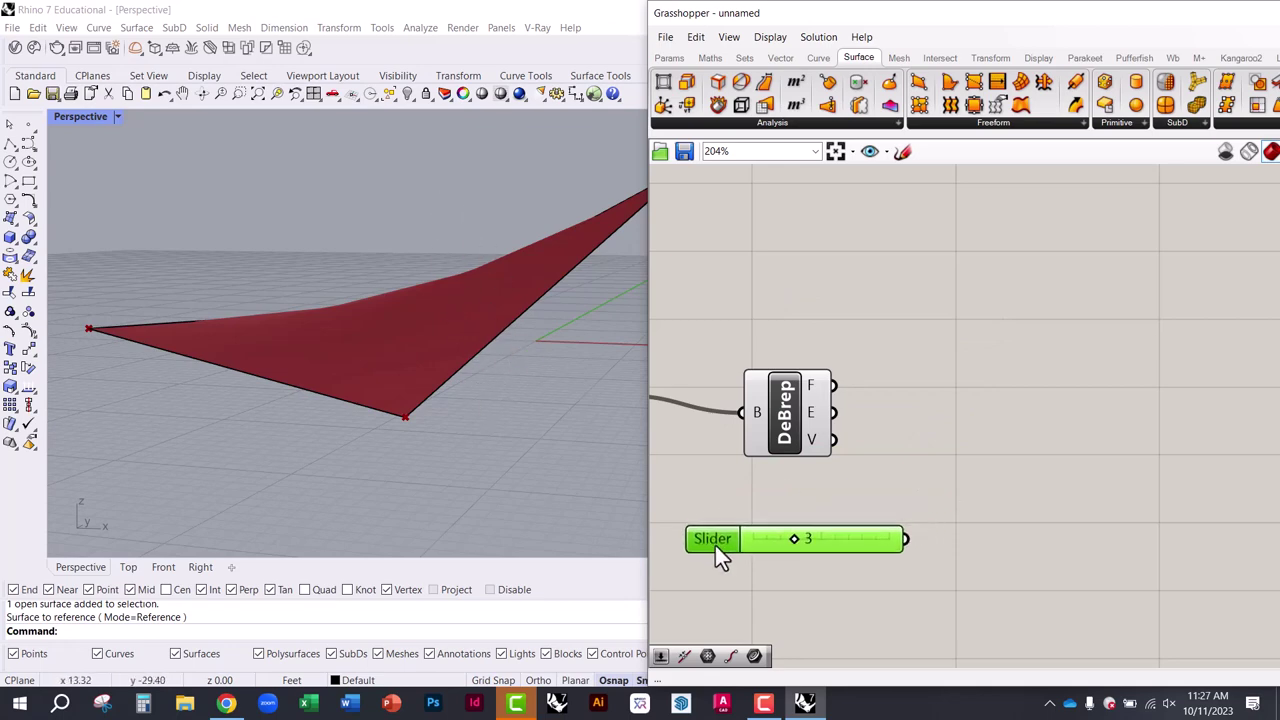
Align Deconstruct Brep level with the Srf parameter, and reposition the slider below the two components
{"action": "left_click_drag", "start_coordinate": [790, 447], "coordinate": [778, 420]}
{"action": "left_click", "coordinate": [882, 434]}
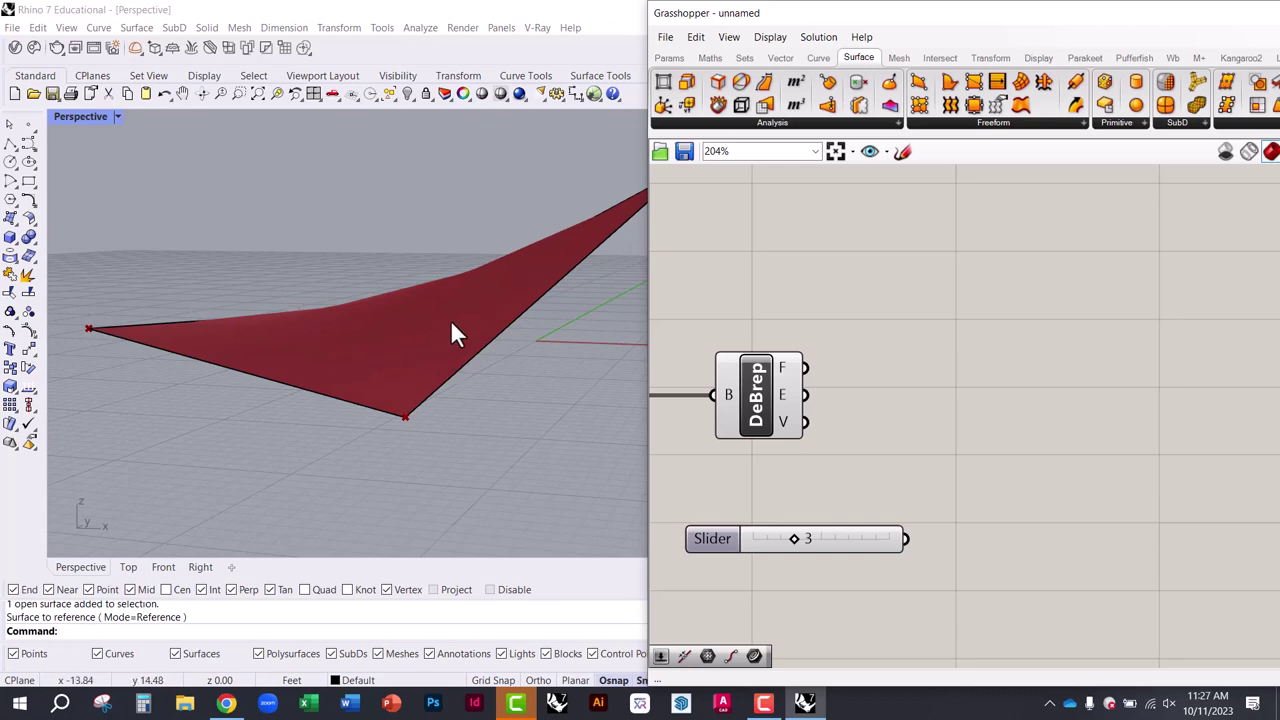
{"action": "right_click_drag", "start_coordinate": [757, 371], "coordinate": [903, 314]}
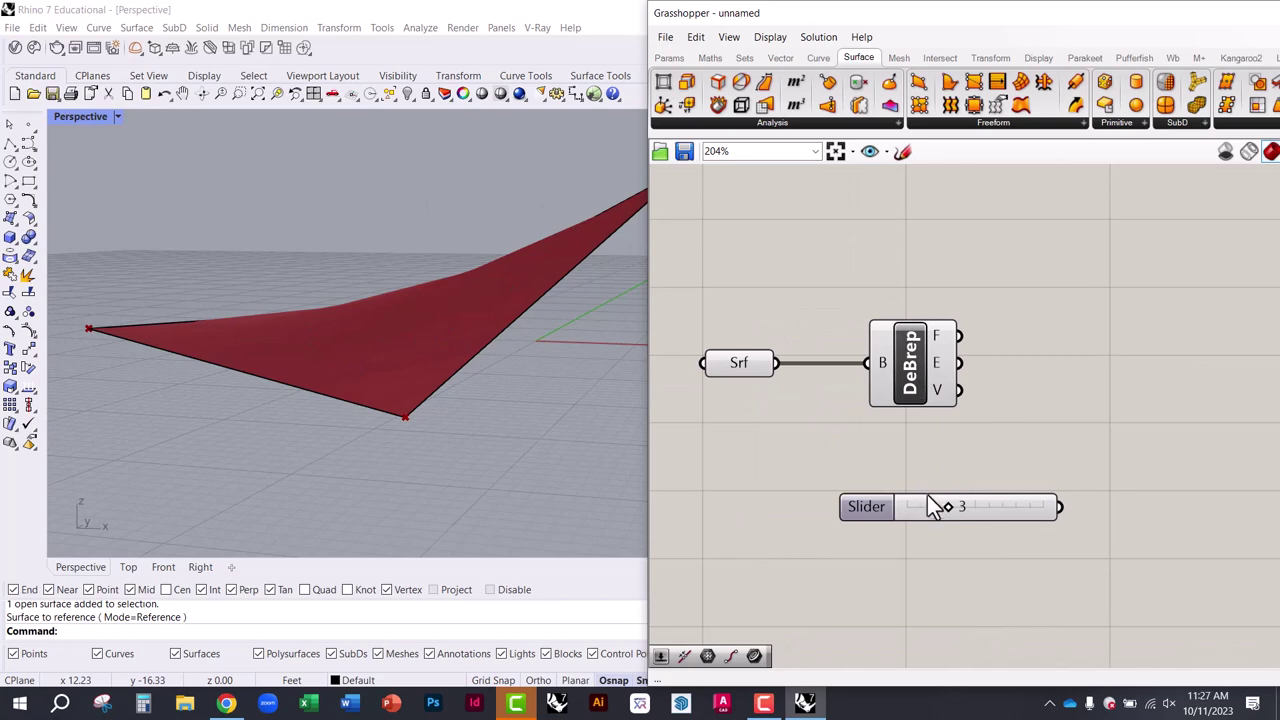
{"action": "left_click", "coordinate": [876, 509]}
{"action": "left_click_drag", "start_coordinate": [877, 511], "coordinate": [816, 487]}
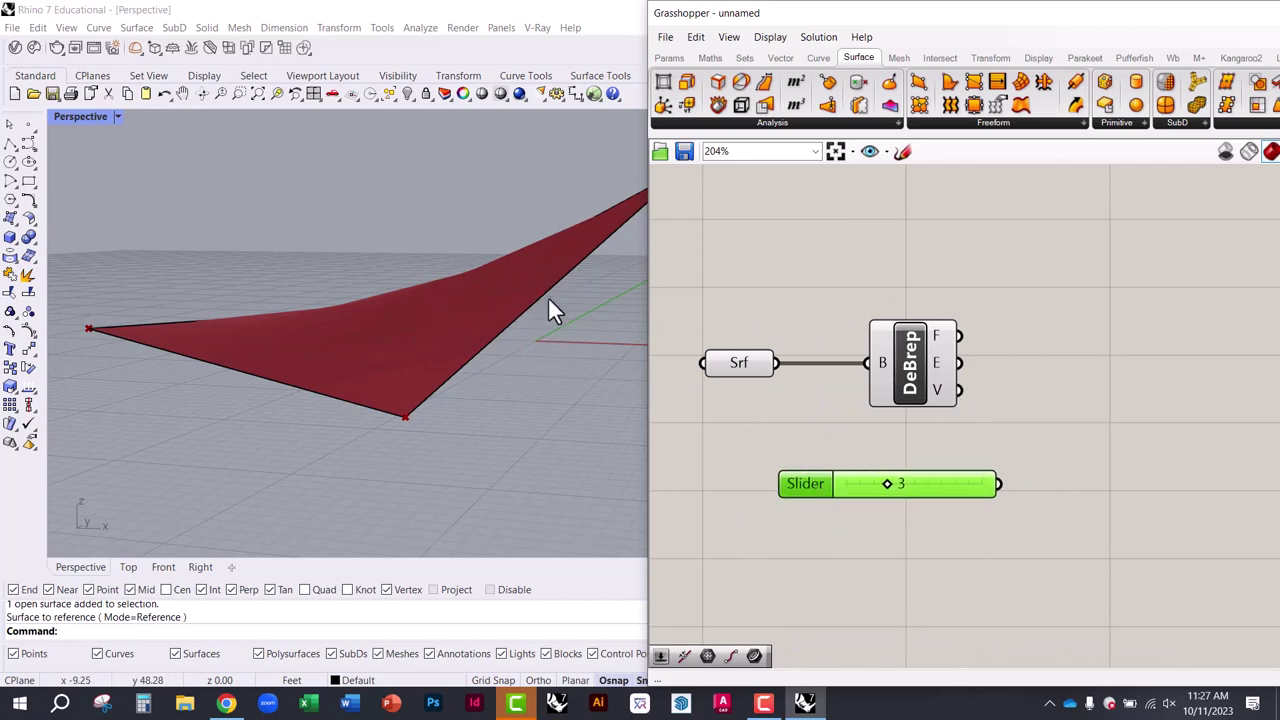
{"action": "left_click", "coordinate": [931, 372]}
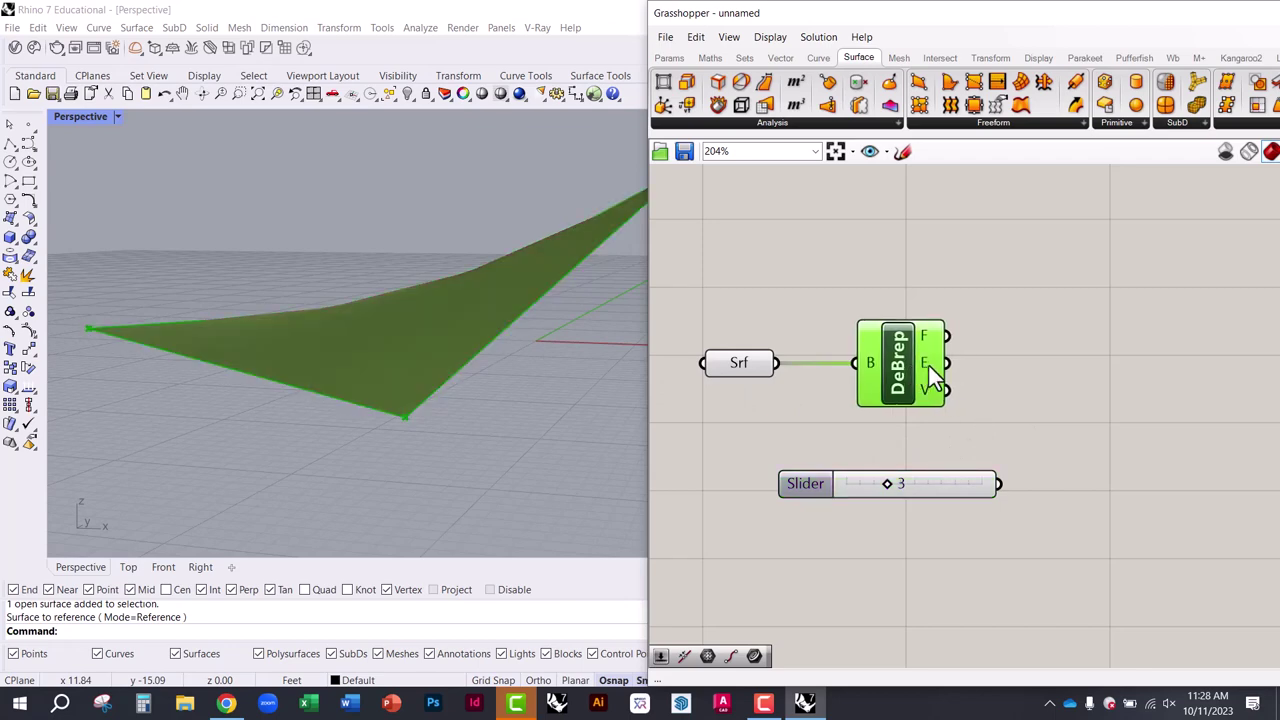
{"action": "mouse_move", "coordinate": [929, 366]}
Add a Move component beside the Deconstruct Brep outputs using the canvas keyword search "move"
{"action": "right_click_drag", "start_coordinate": [942, 458], "coordinate": [834, 450]}
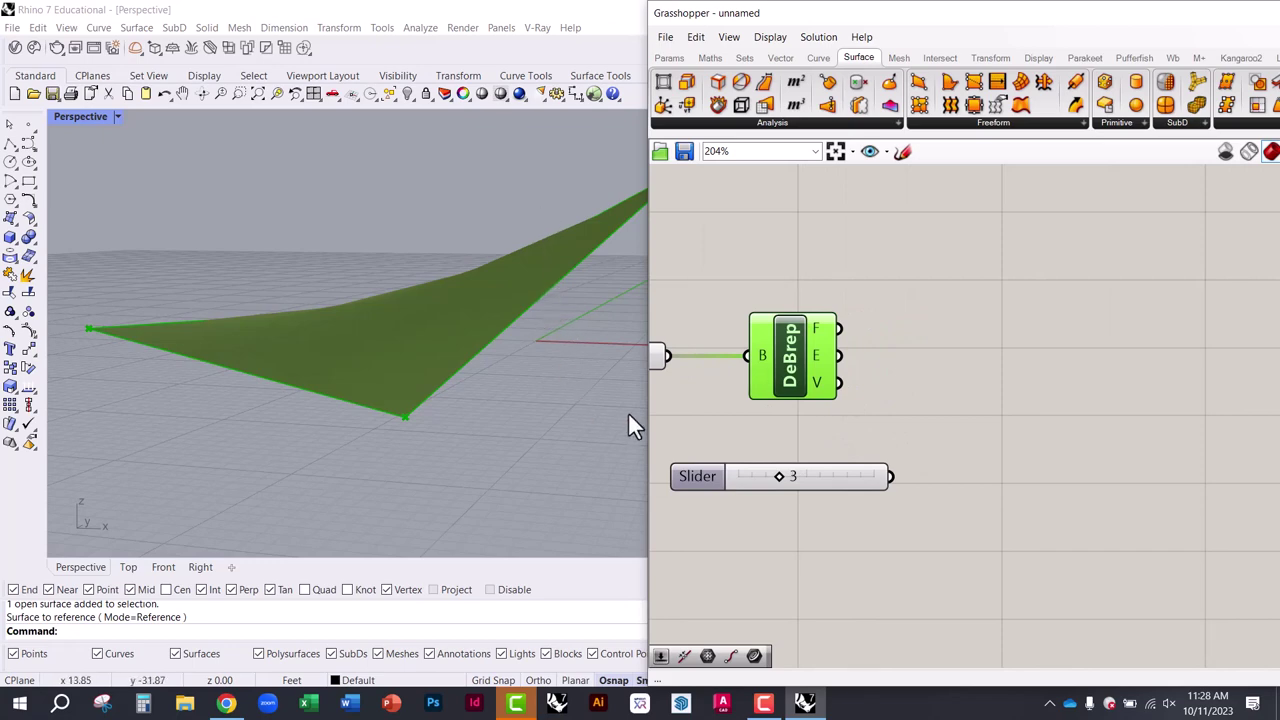
{"action": "double_click", "coordinate": [948, 356]}
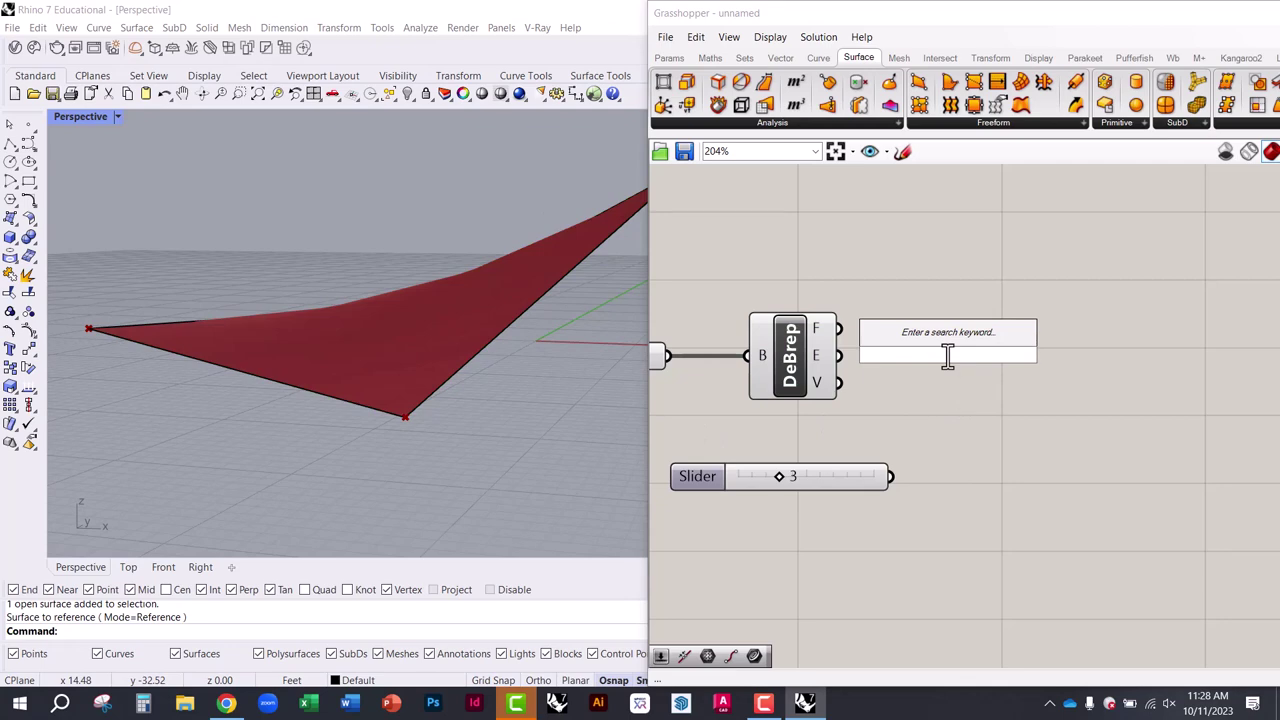
{"action": "type", "text": "move"}
{"action": "key", "text": "Return"}
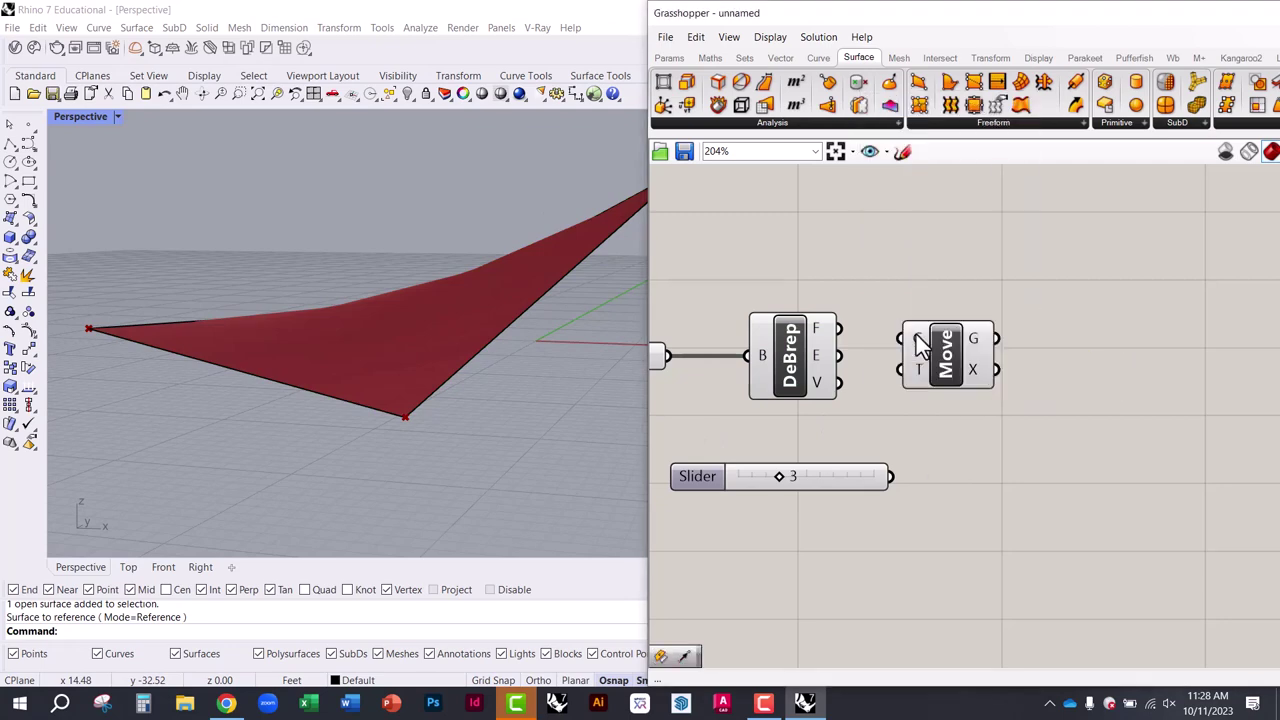
Widen the Grasshopper window, and look through the Transform components for where Move is located
{"action": "left_click", "coordinate": [781, 59]}
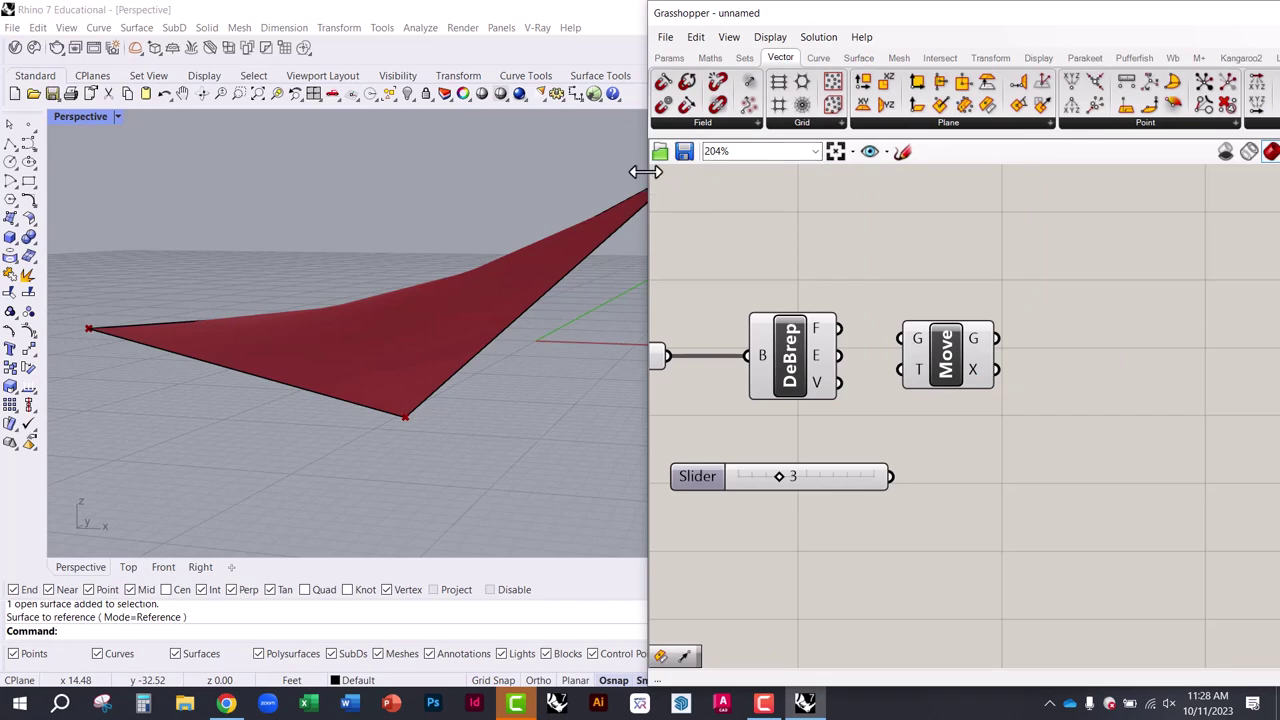
{"action": "left_click_drag", "start_coordinate": [645, 172], "coordinate": [284, 186]}
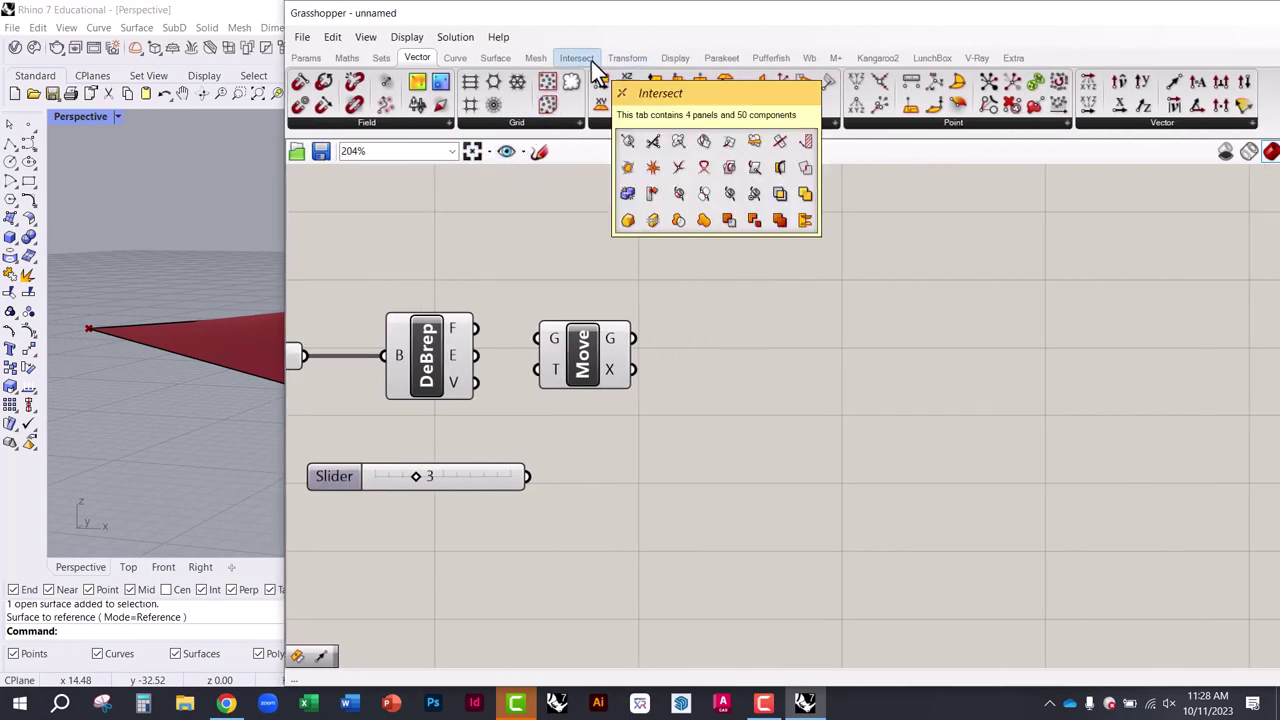
{"action": "left_click", "coordinate": [628, 62]}
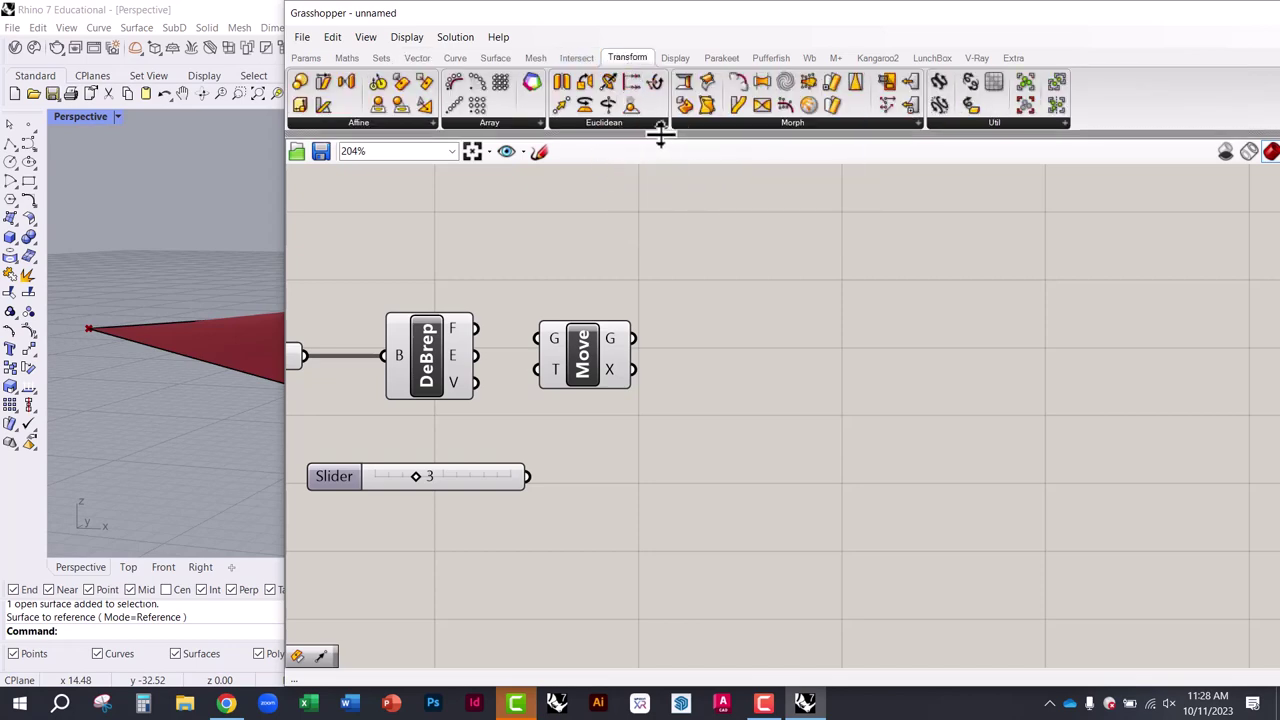
Look up the Move component among the Euclidean transforms and in the canvas component search
{"action": "left_click", "coordinate": [607, 124]}
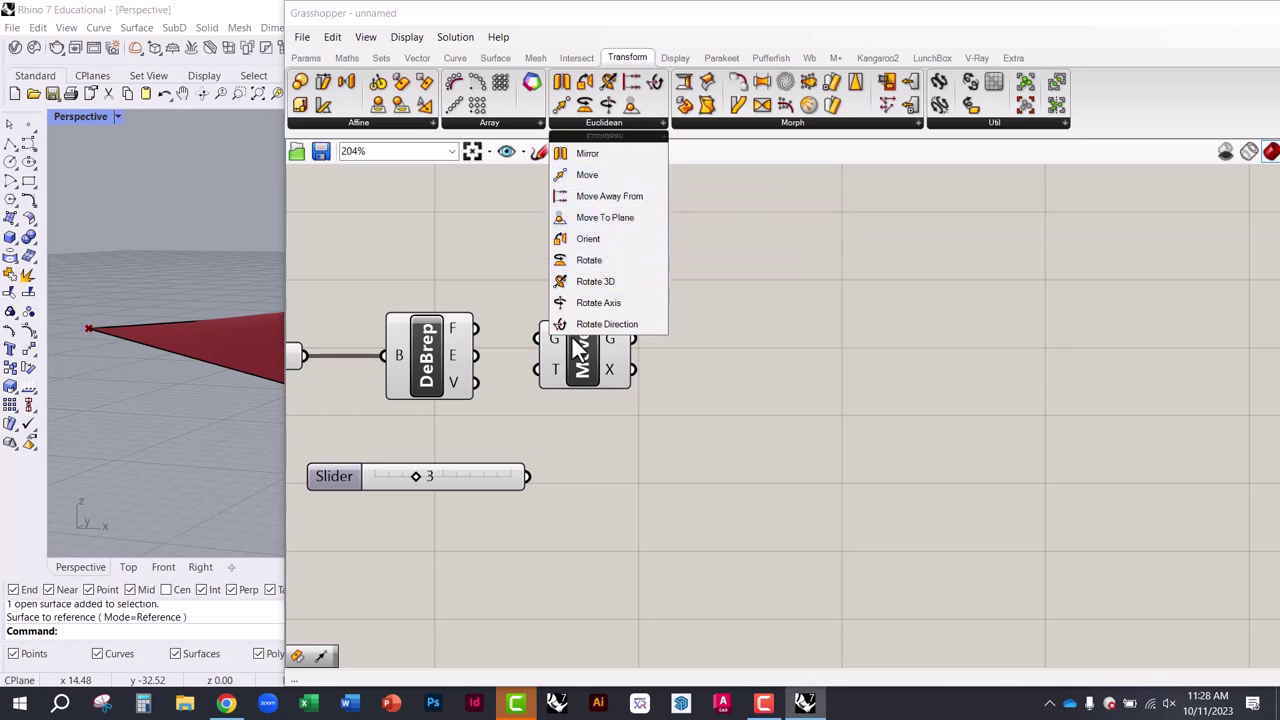
{"action": "double_click", "coordinate": [797, 285]}
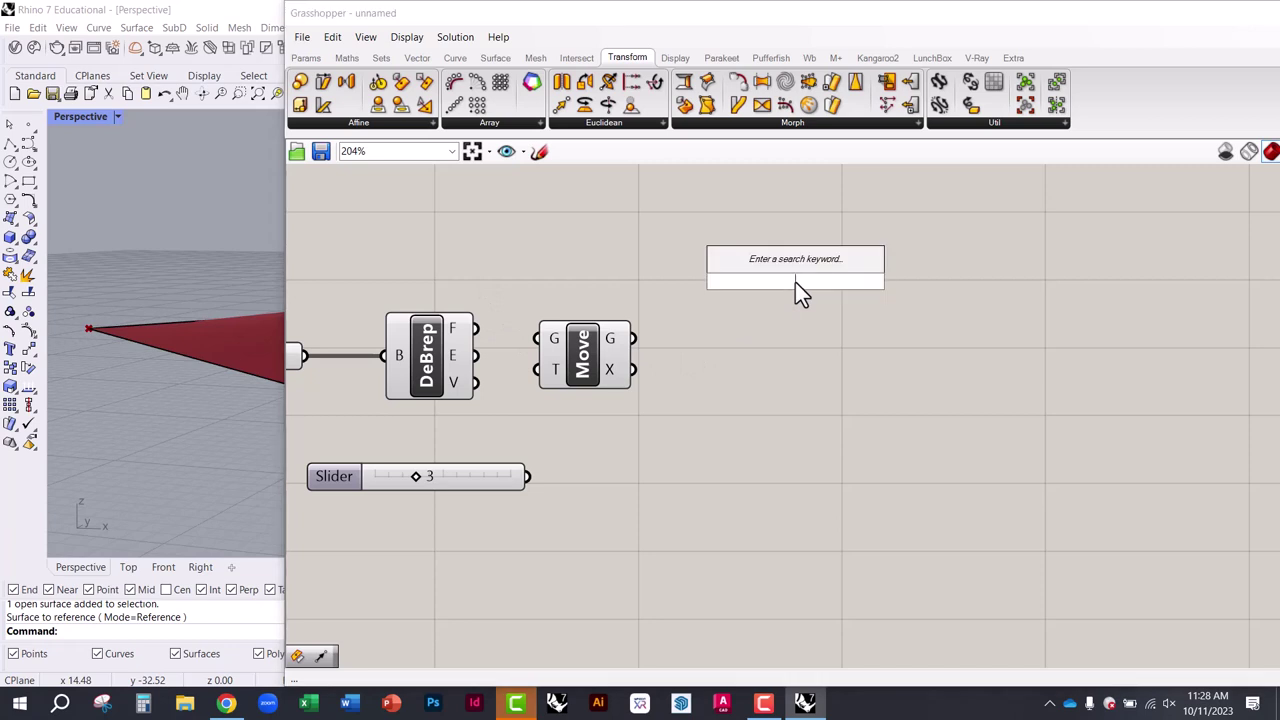
{"action": "type", "text": "move"}
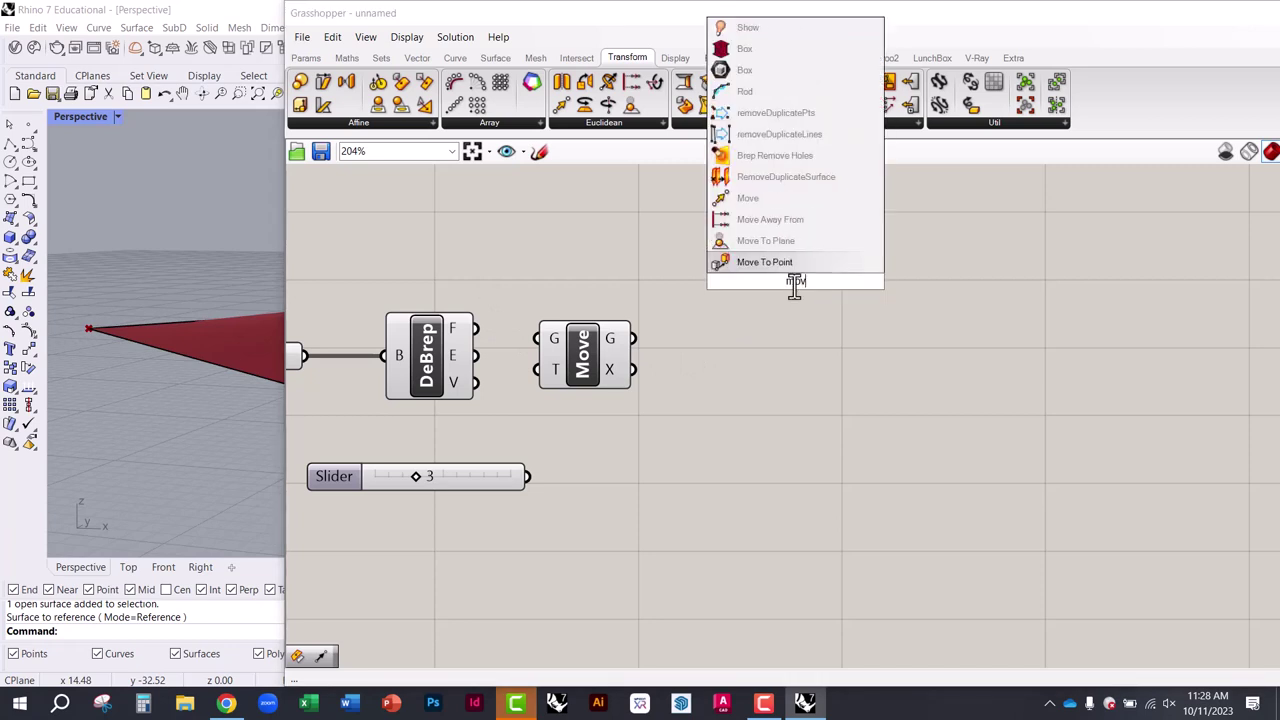
Reposition the Move component and the number slider to leave space beside the DeBrep component
{"action": "right_click_drag", "start_coordinate": [723, 390], "coordinate": [825, 369]}
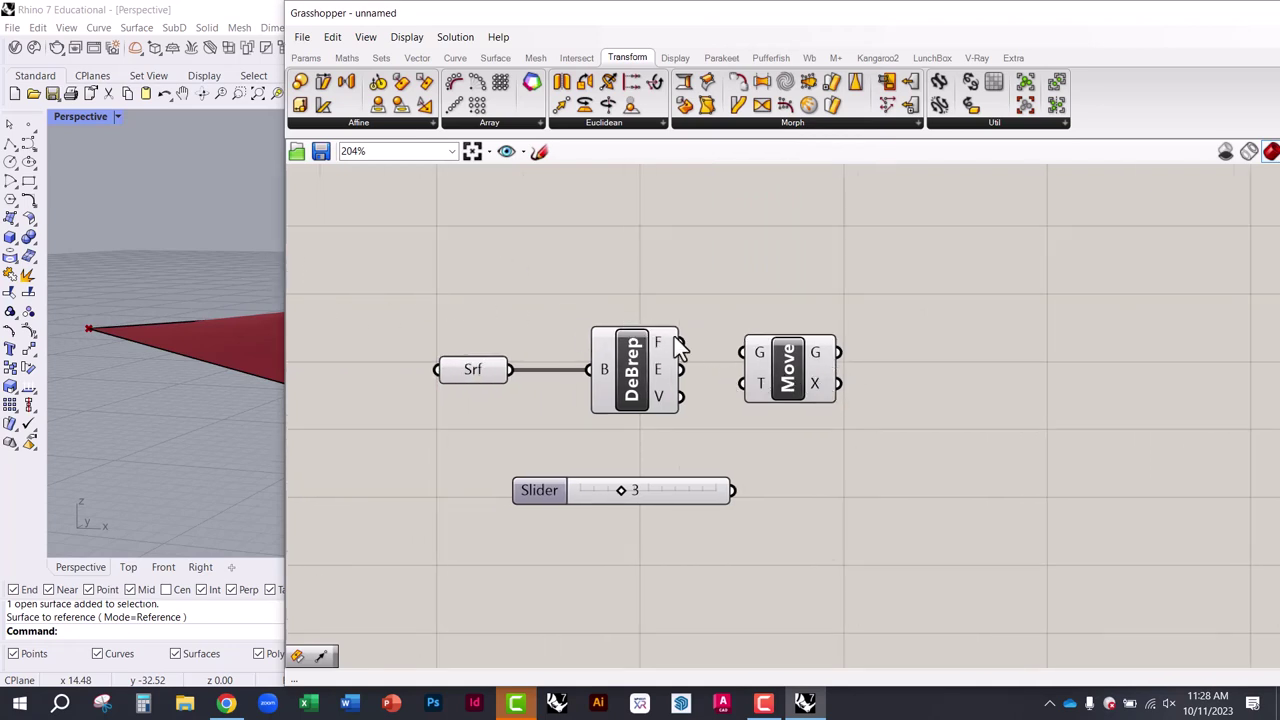
{"action": "left_click_drag", "start_coordinate": [766, 392], "coordinate": [812, 393]}
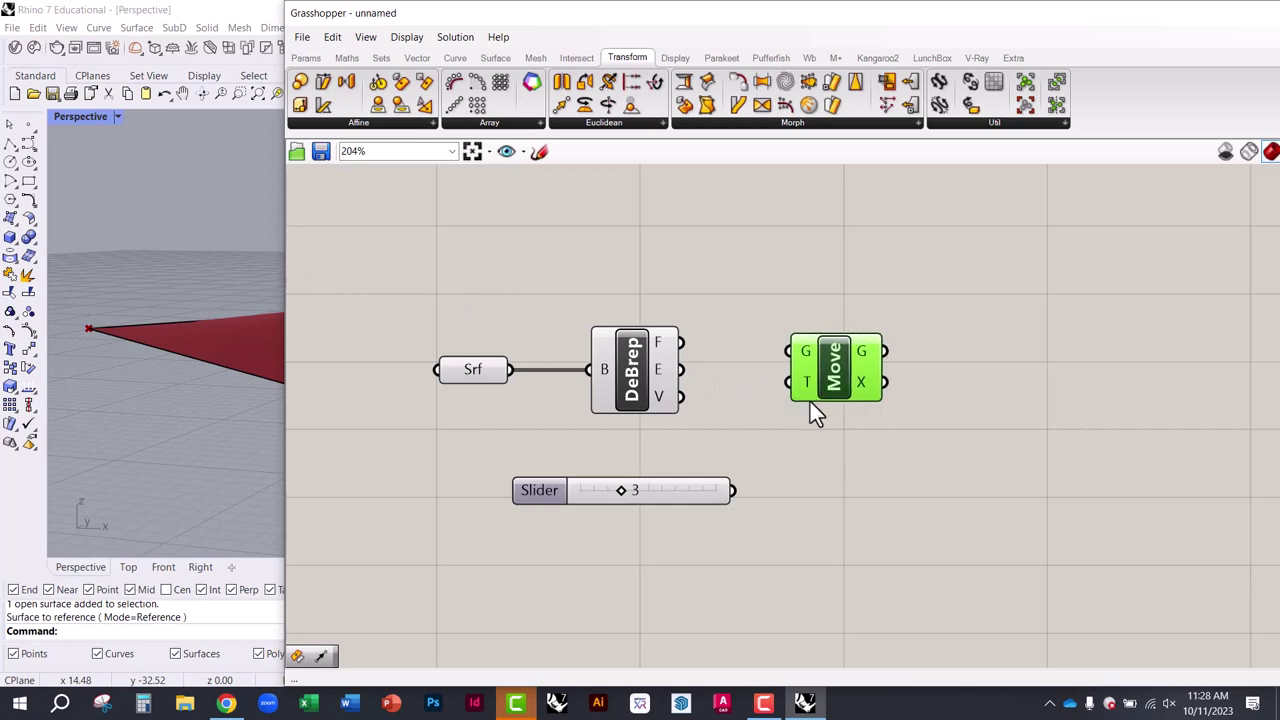
{"action": "scroll", "coordinate": [810, 410], "scroll_direction": "up", "scroll_amount": 2}
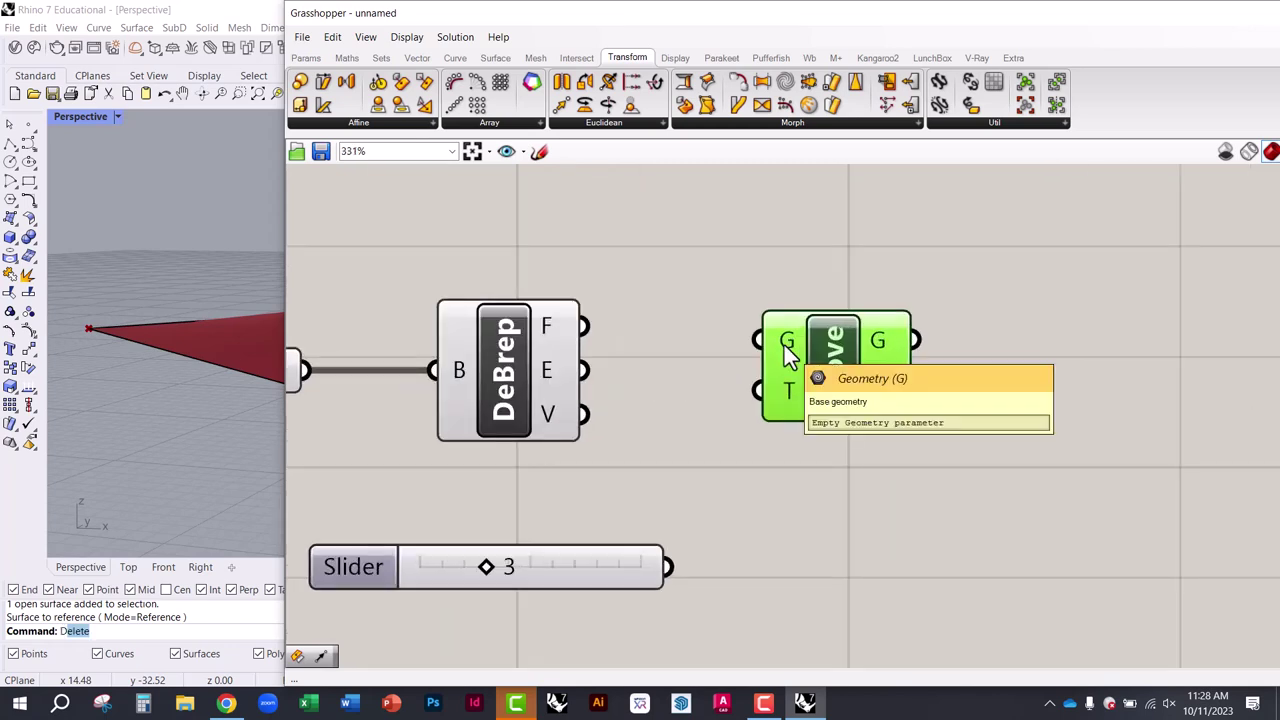
{"action": "left_click", "coordinate": [722, 253]}
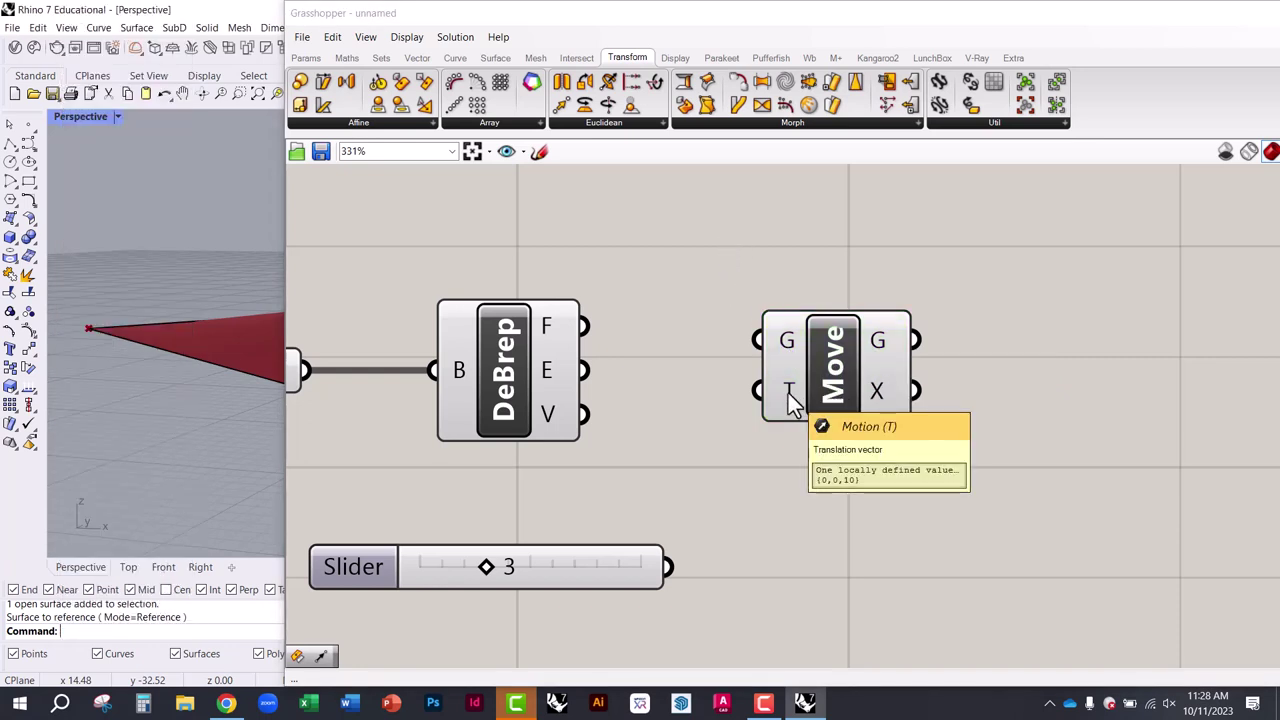
{"action": "left_click_drag", "start_coordinate": [836, 395], "coordinate": [840, 437]}
{"action": "left_click_drag", "start_coordinate": [563, 581], "coordinate": [579, 573]}
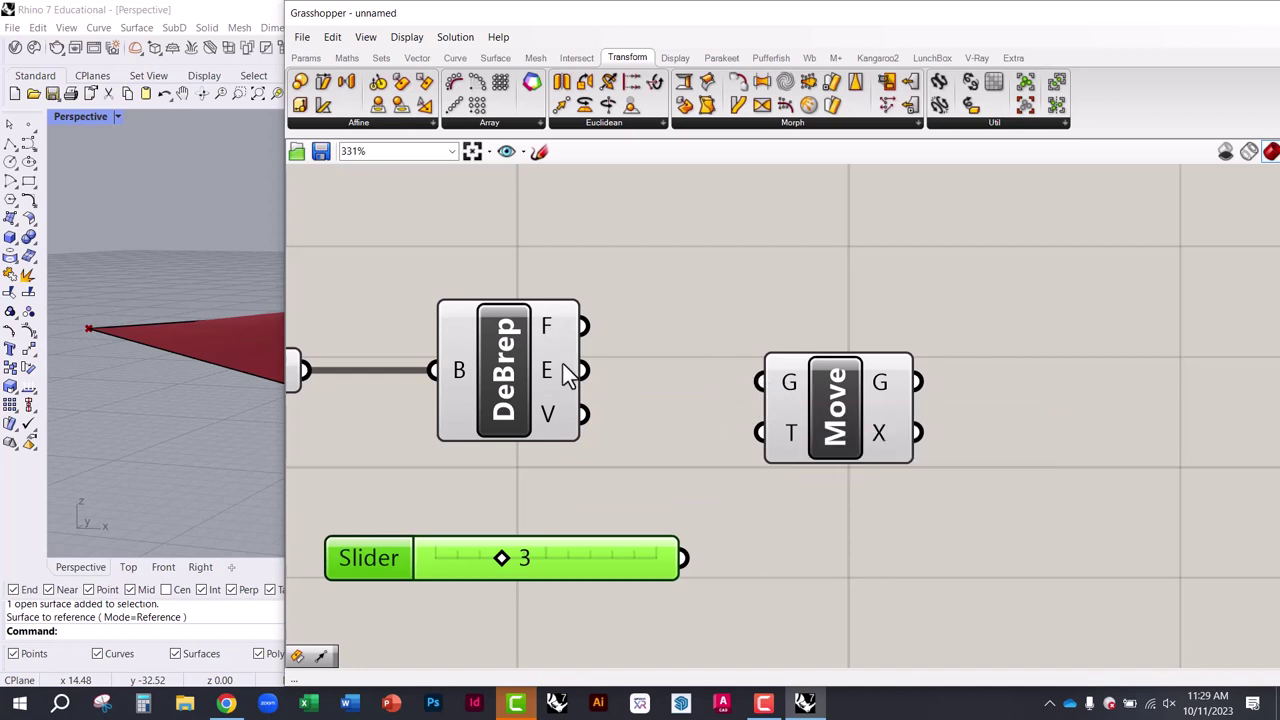
Connect DeBrep's E output to Move's G input and inspect the moved edges beside the surface in the Rhino viewport
{"action": "left_click_drag", "start_coordinate": [580, 372], "coordinate": [869, 401]}
{"action": "left_click_drag", "start_coordinate": [516, 19], "coordinate": [834, 76]}
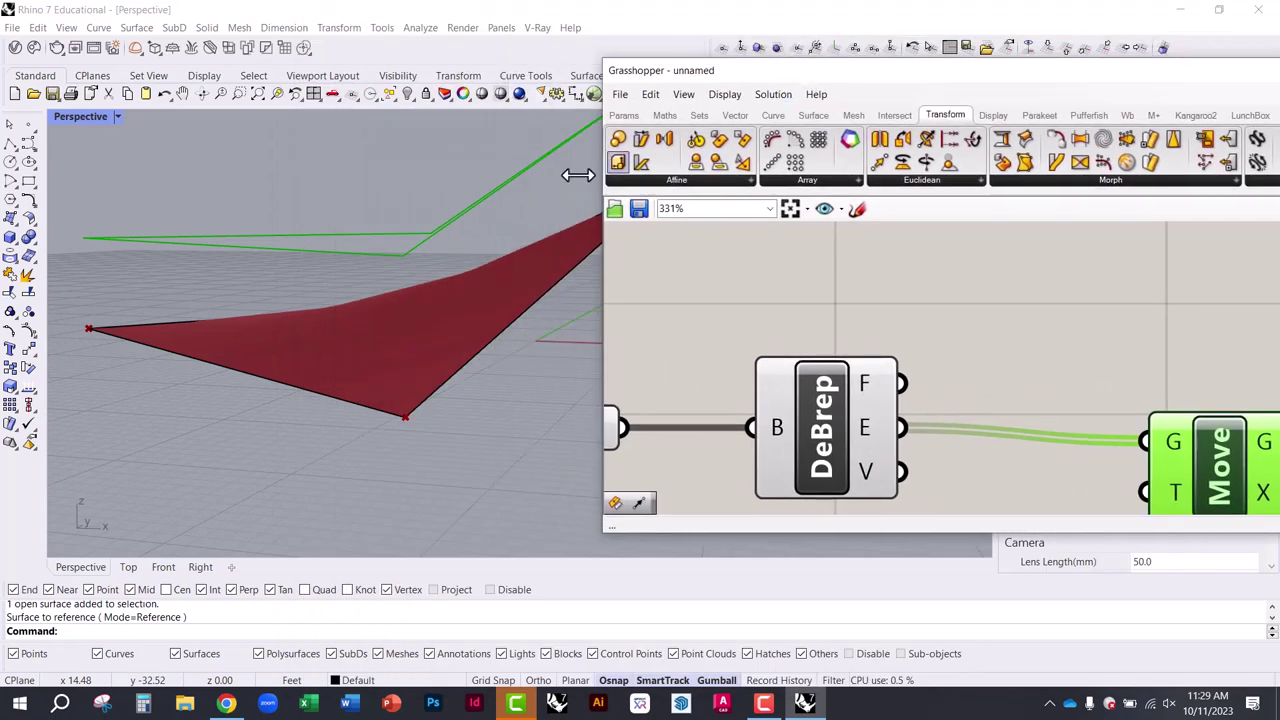
{"action": "scroll", "coordinate": [457, 306], "scroll_direction": "up", "scroll_amount": 3}
{"action": "right_click_drag", "start_coordinate": [443, 286], "coordinate": [363, 209]}
{"action": "right_click_drag", "start_coordinate": [999, 432], "coordinate": [934, 306]}
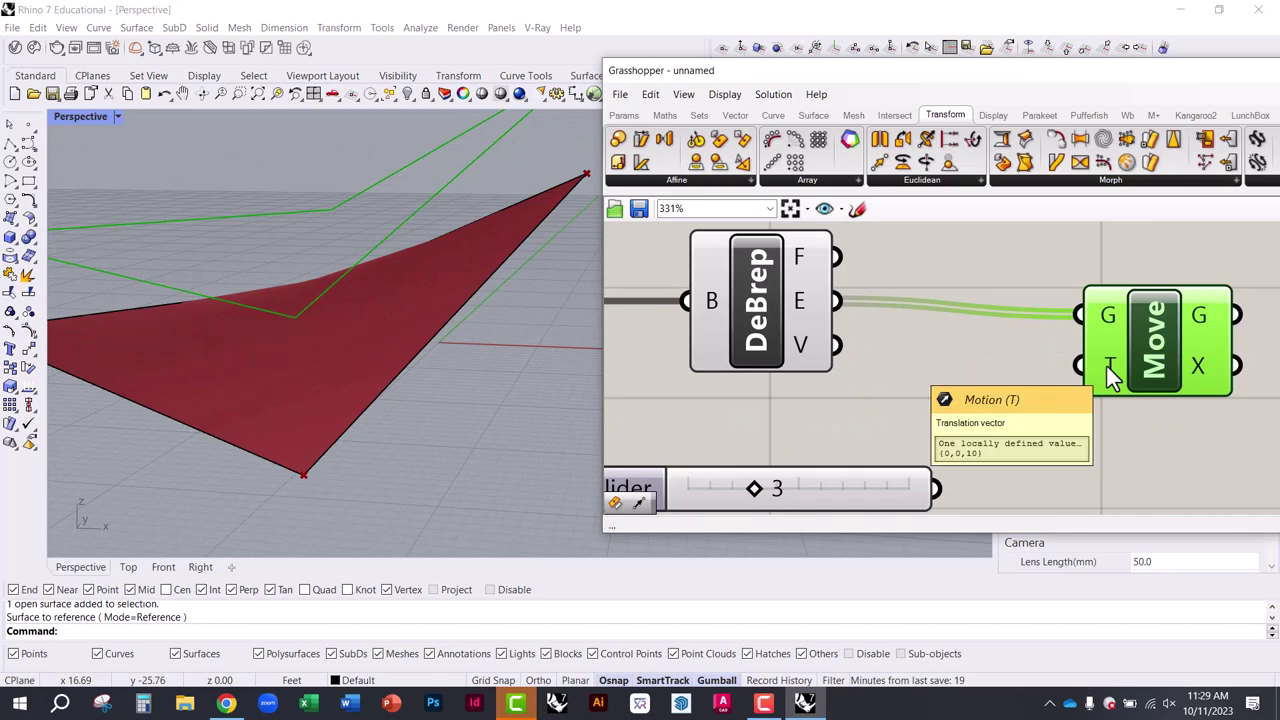
{"action": "right_click_drag", "start_coordinate": [400, 343], "coordinate": [434, 271]}
{"action": "right_click_drag", "start_coordinate": [966, 391], "coordinate": [846, 366]}
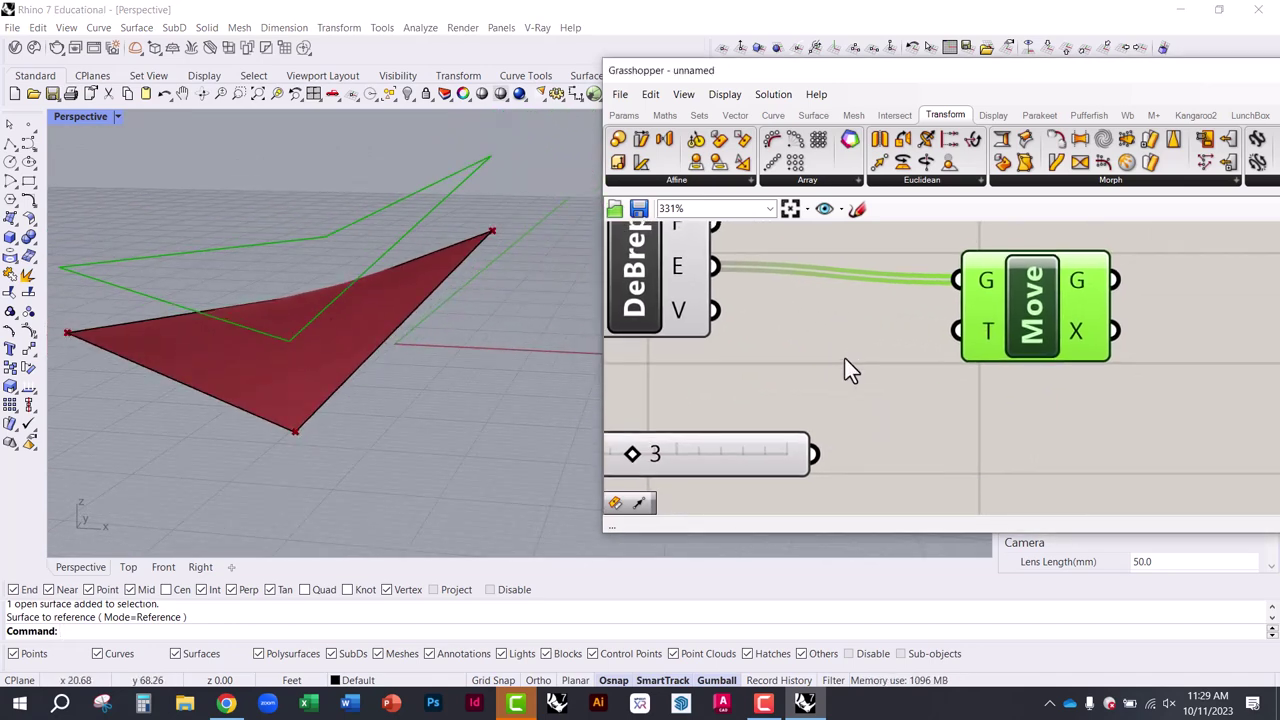
Shift the Move component farther from DeBrep to make room for another component before its T input
{"action": "scroll", "coordinate": [846, 366], "scroll_direction": "down", "scroll_amount": 2}
{"action": "scroll", "coordinate": [925, 366], "scroll_direction": "up", "scroll_amount": 1}
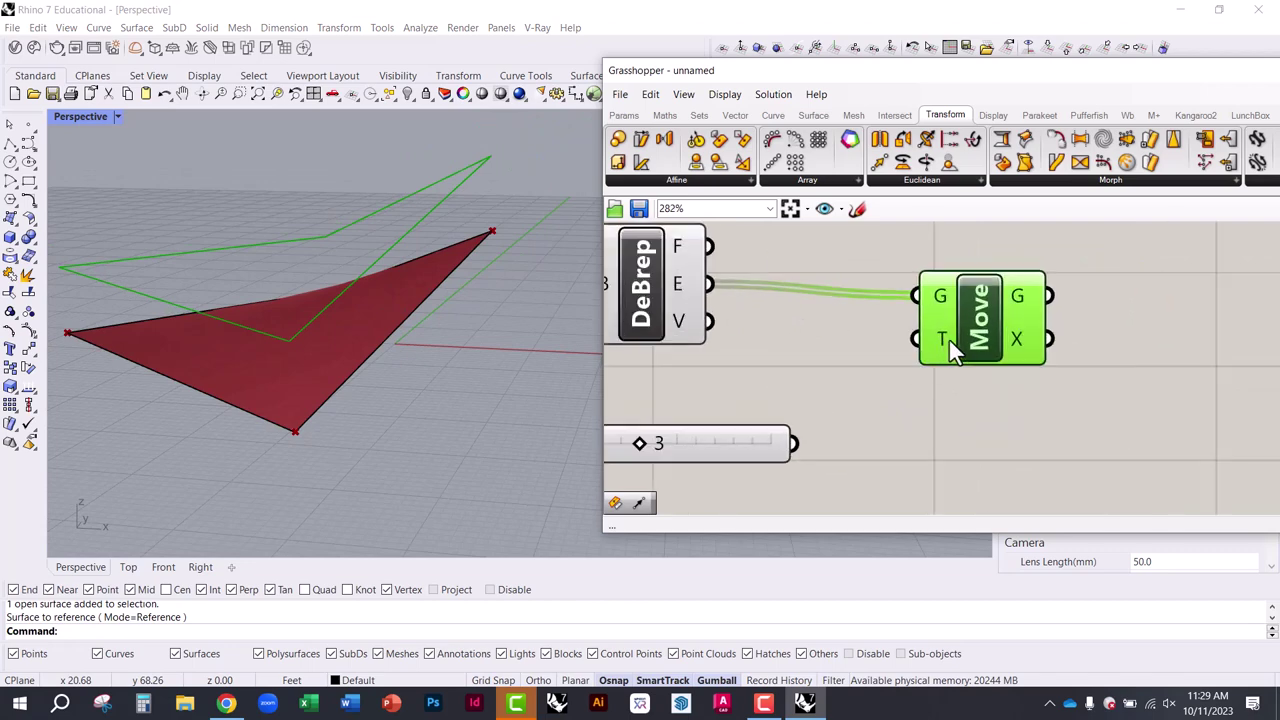
{"action": "left_click_drag", "start_coordinate": [949, 340], "coordinate": [1099, 332]}
{"action": "scroll", "coordinate": [853, 358], "scroll_direction": "down", "scroll_amount": 3}
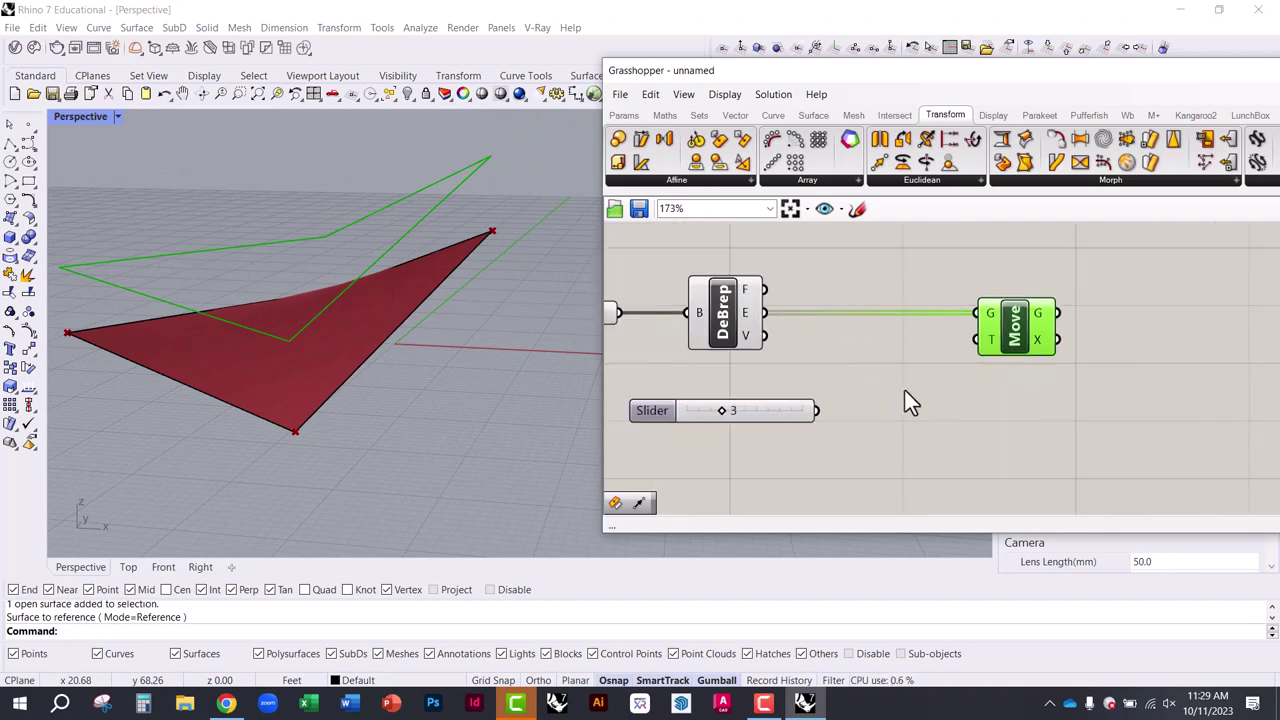
Show the Vector components and widen and reposition the Grasshopper window so all their groups are accessible
{"action": "left_click", "coordinate": [735, 115]}
{"action": "left_click_drag", "start_coordinate": [709, 59], "coordinate": [709, 5]}
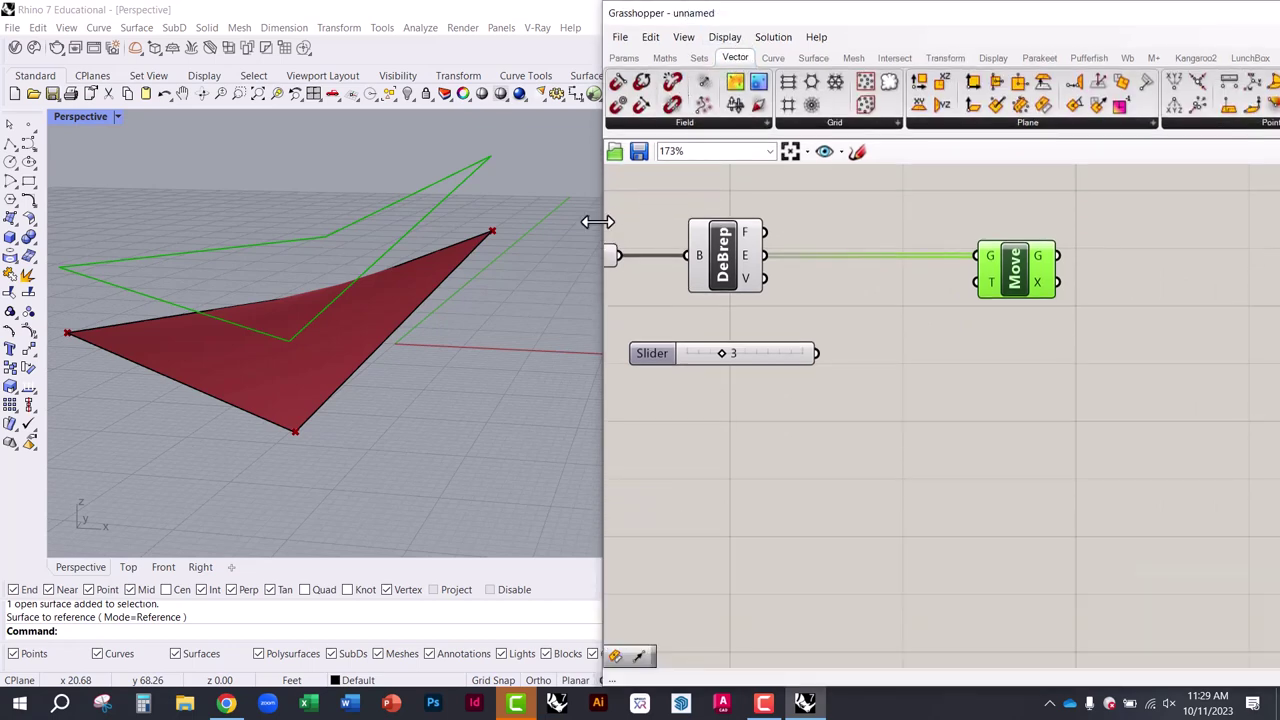
{"action": "left_click_drag", "start_coordinate": [597, 222], "coordinate": [436, 222]}
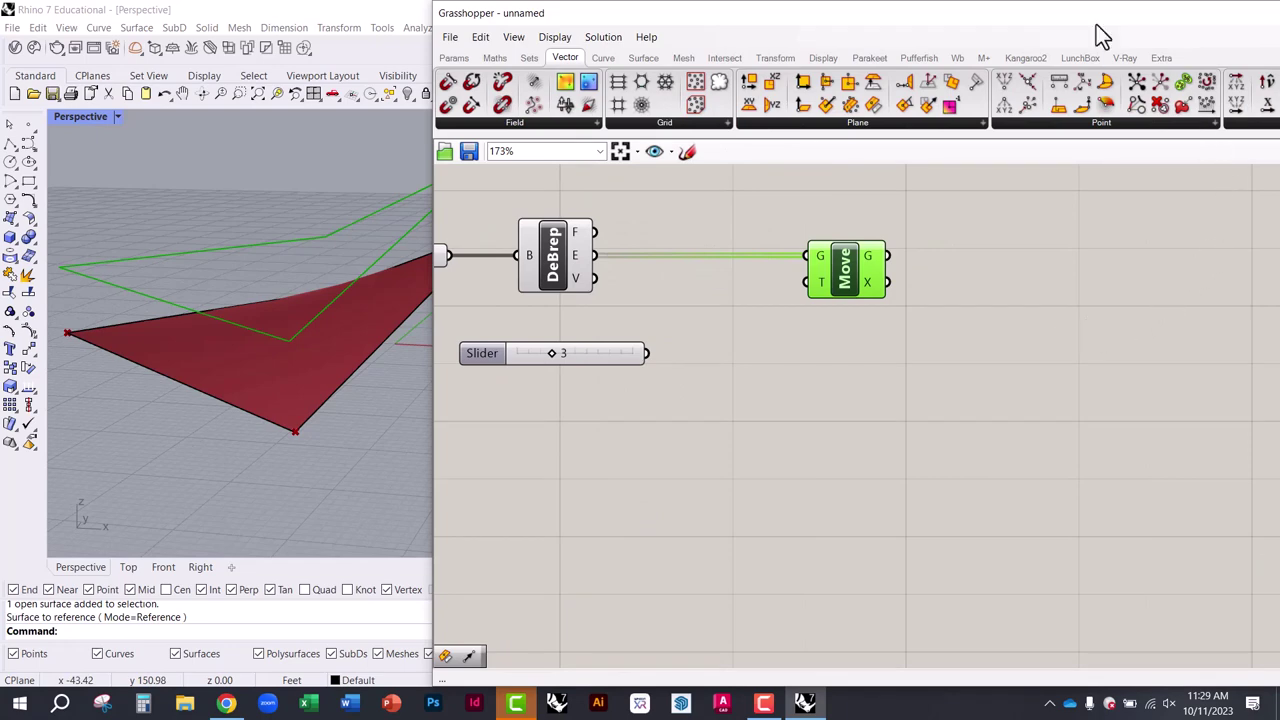
{"action": "left_click_drag", "start_coordinate": [1096, 24], "coordinate": [796, 38]}
{"action": "left_click", "coordinate": [777, 285]}
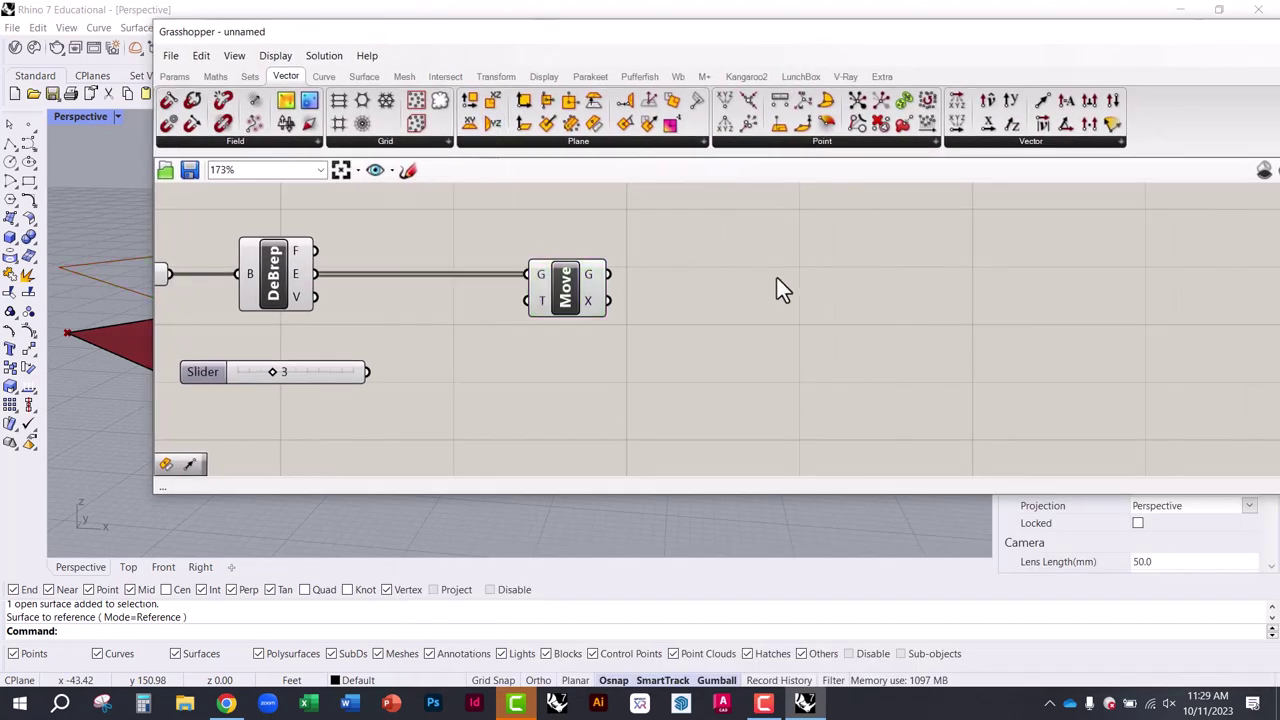
{"action": "left_click", "coordinate": [290, 58]}
{"action": "left_click", "coordinate": [287, 60]}
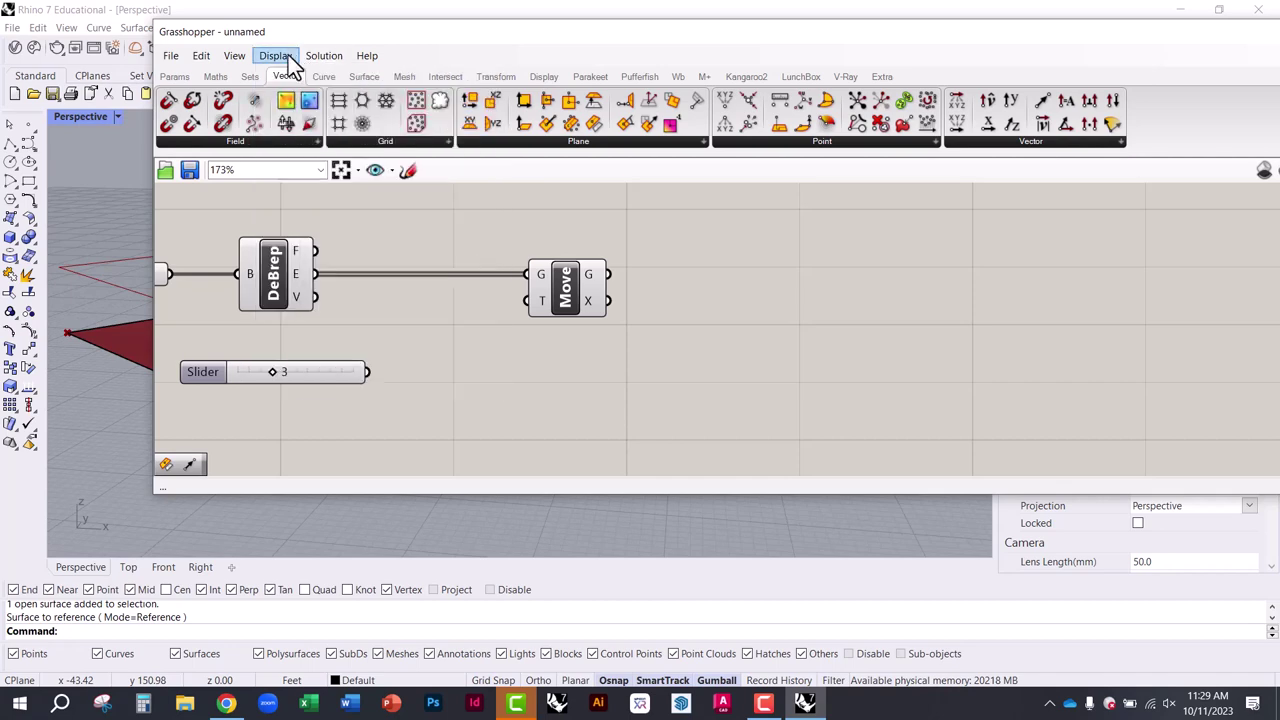
{"action": "left_click", "coordinate": [289, 60]}
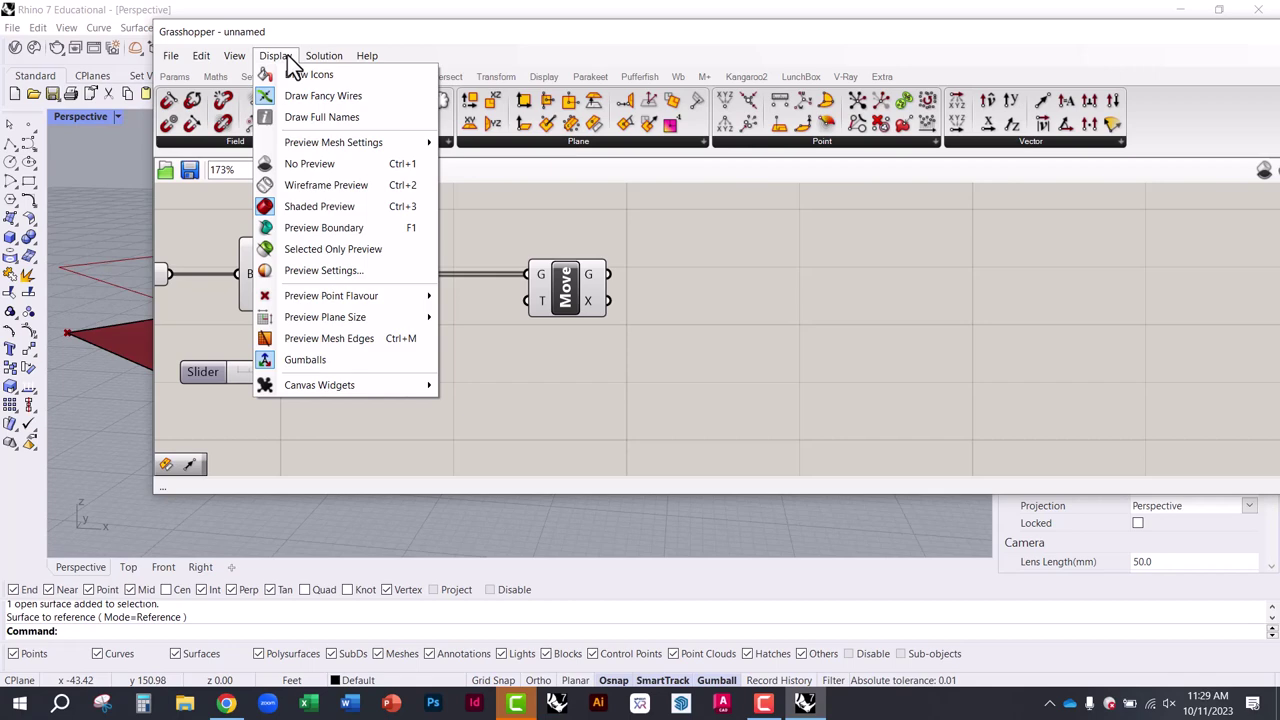
{"action": "mouse_move", "coordinate": [234, 57]}
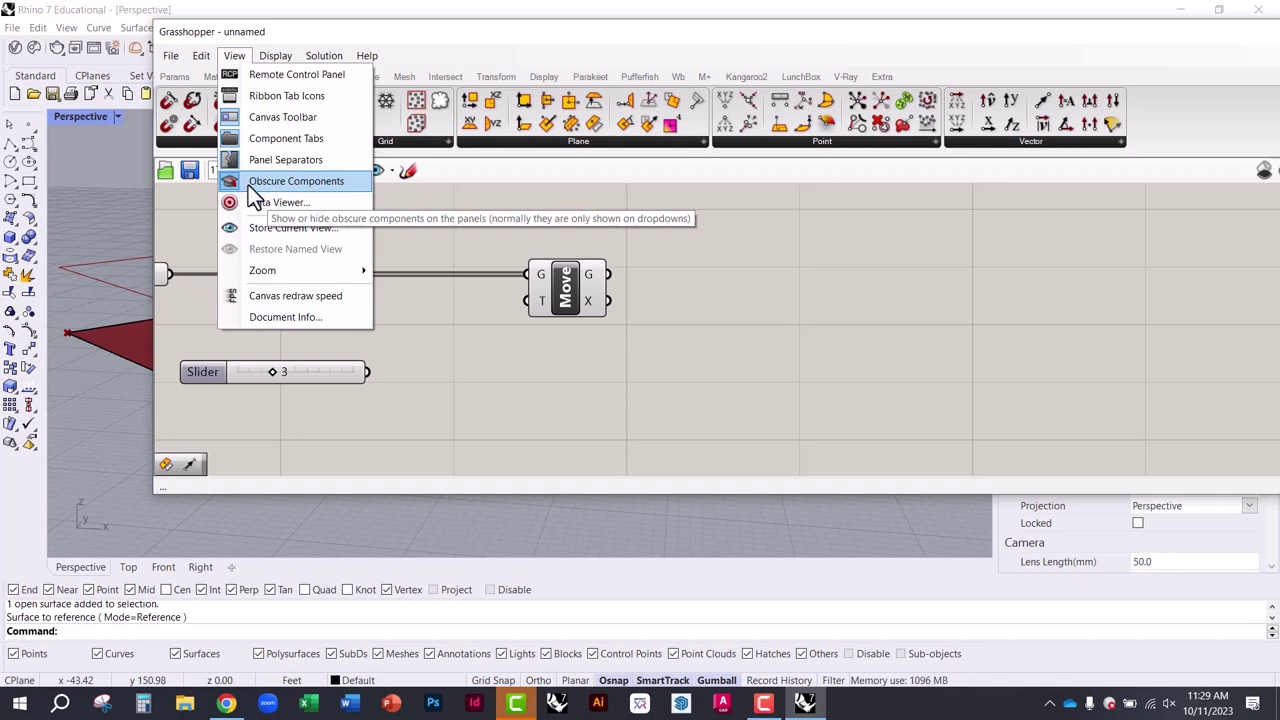
{"action": "left_click", "coordinate": [657, 230]}
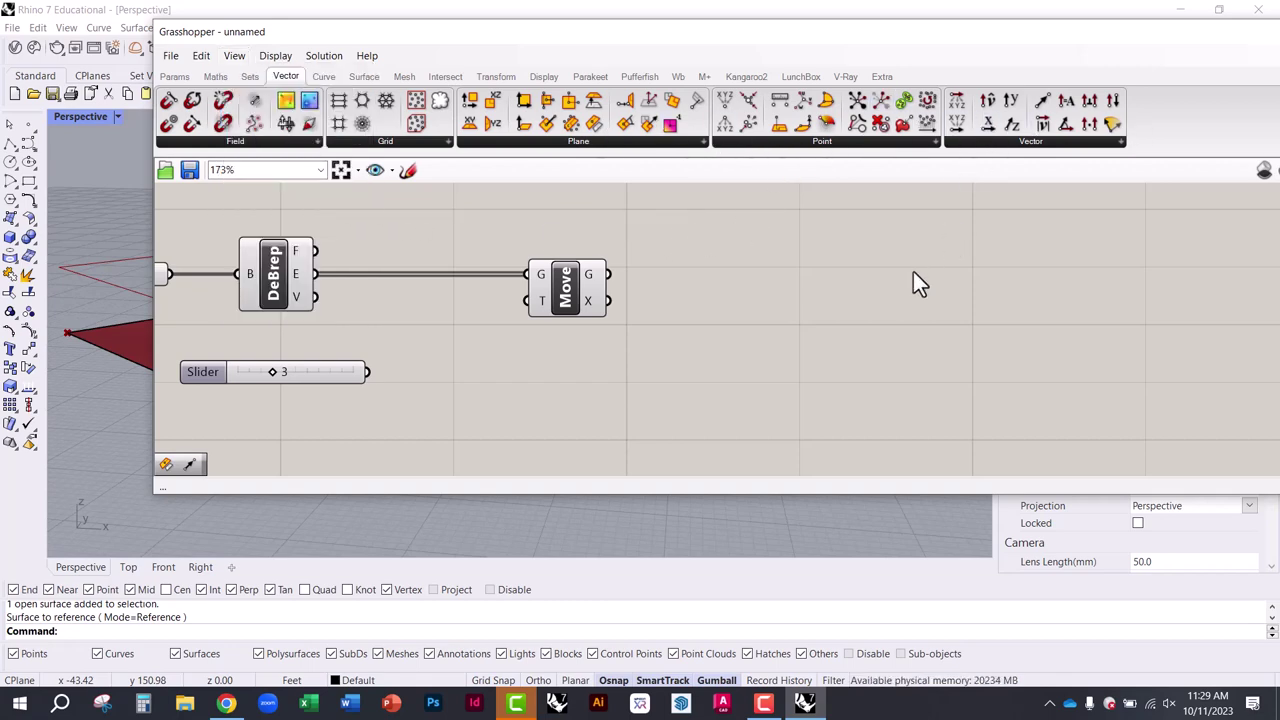
Arrange the Grasshopper window at full height with its Vector group in reach, and bring the Move component closer to DeBrep
{"action": "left_click_drag", "start_coordinate": [894, 490], "coordinate": [908, 678]}
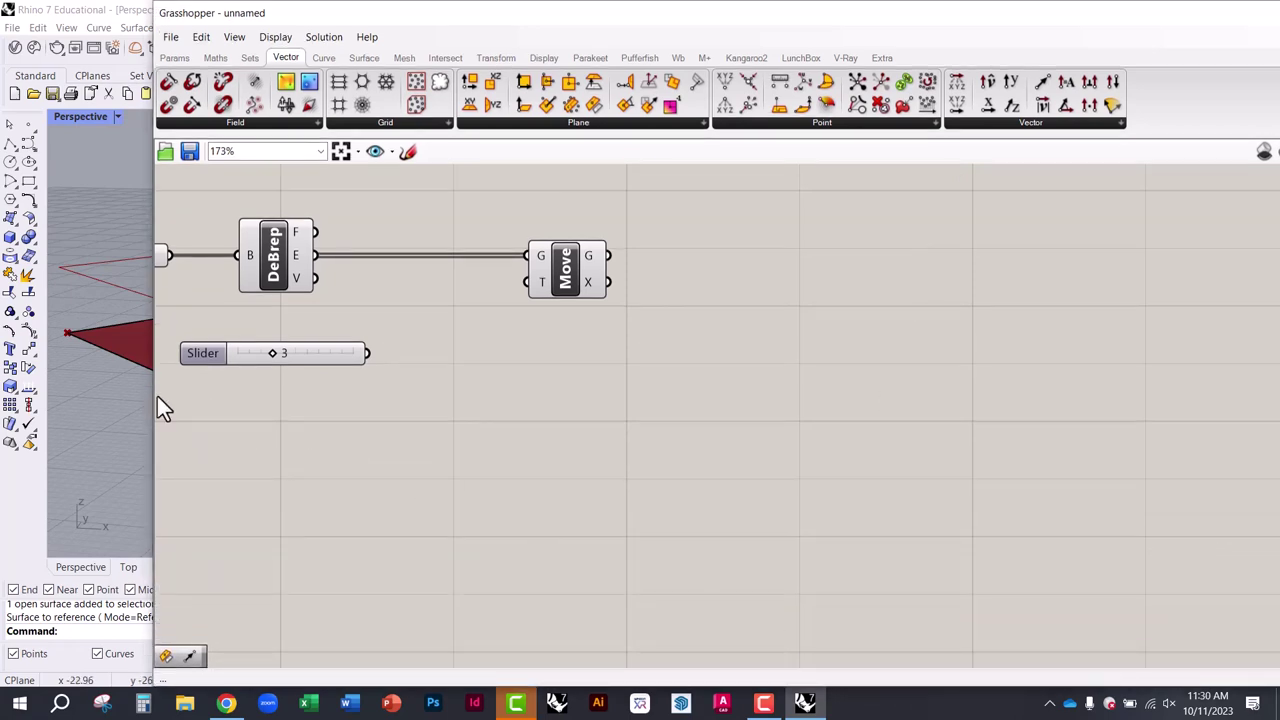
{"action": "left_click_drag", "start_coordinate": [157, 403], "coordinate": [609, 450]}
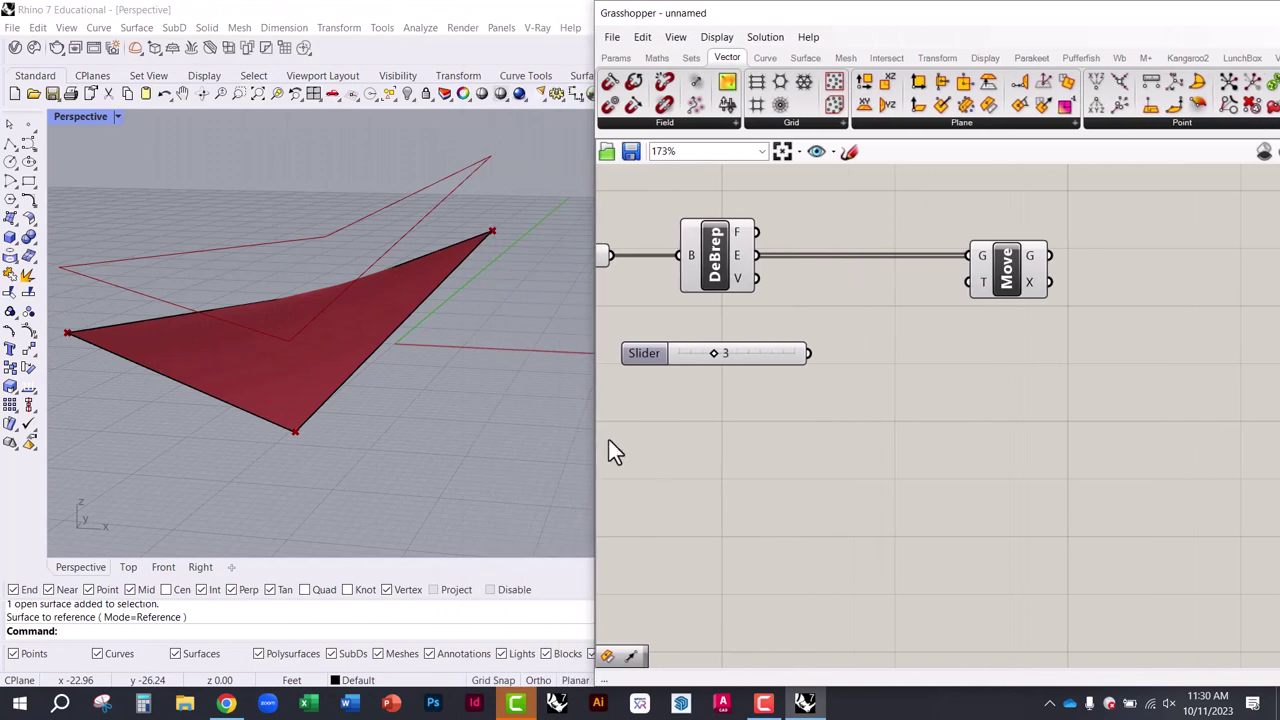
{"action": "left_click_drag", "start_coordinate": [1001, 288], "coordinate": [957, 276]}
{"action": "left_click", "coordinate": [859, 278]}
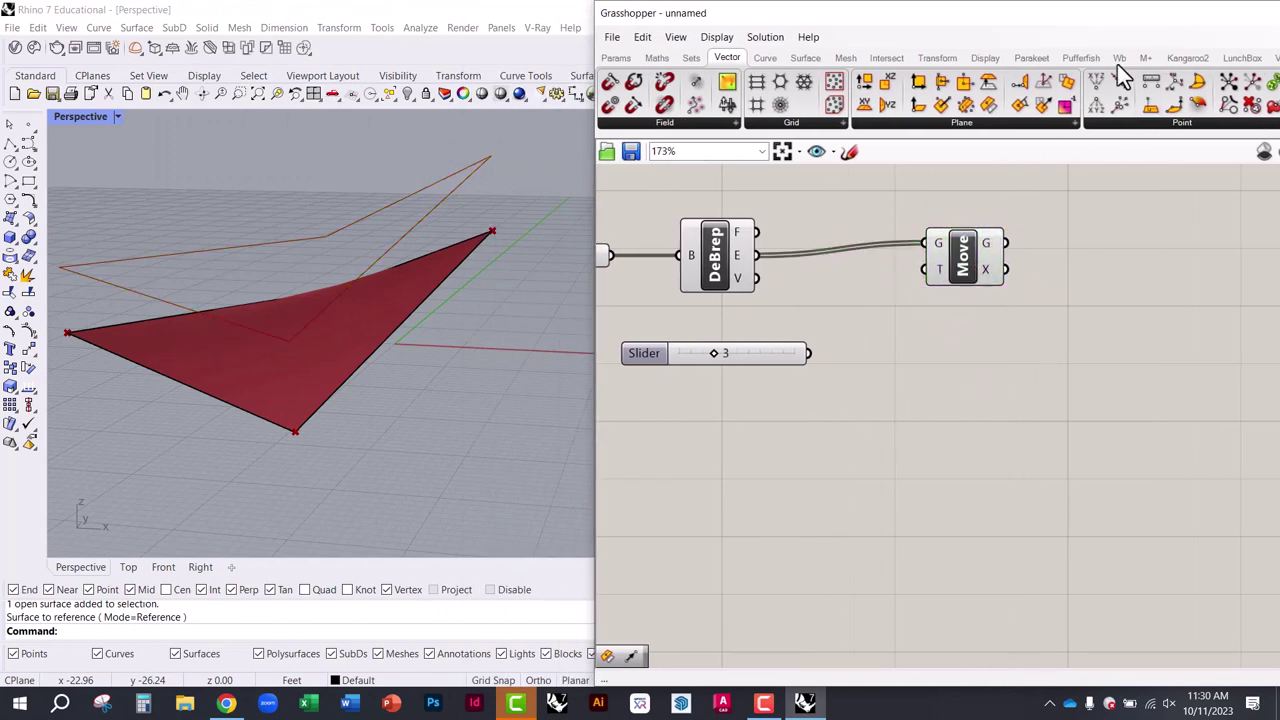
{"action": "left_click_drag", "start_coordinate": [791, 20], "coordinate": [451, 22]}
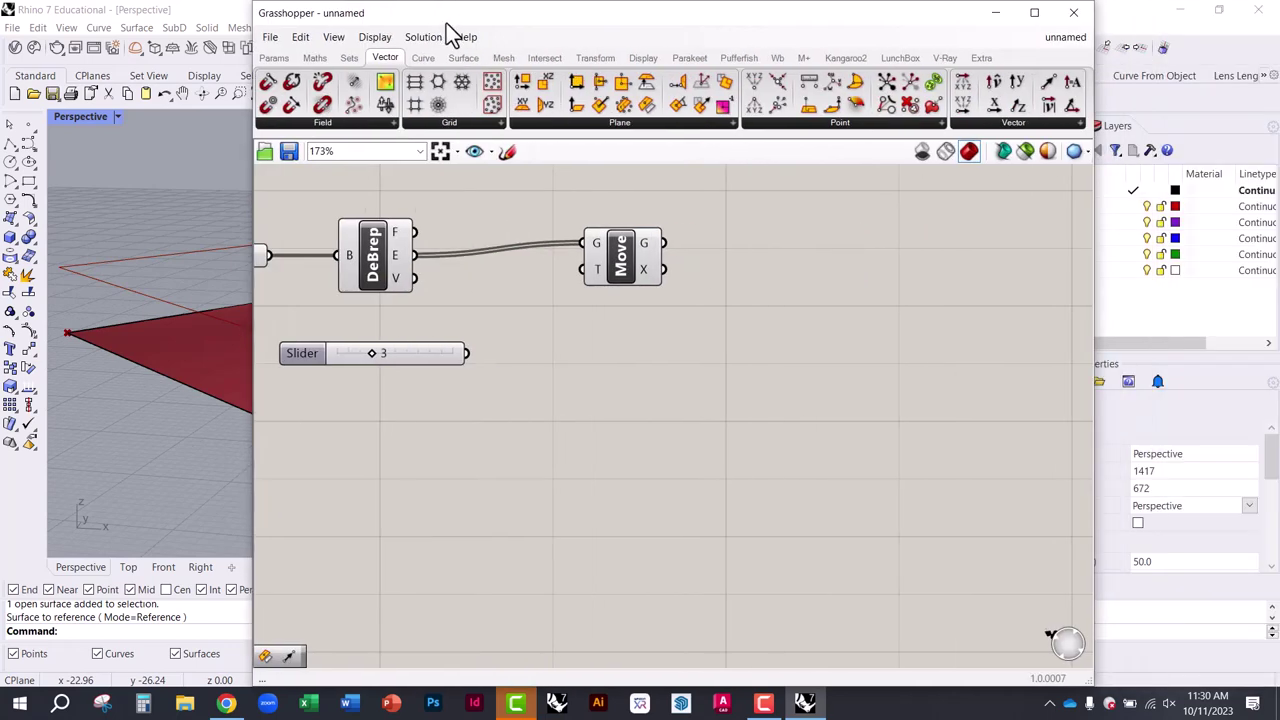
Place a Unit Z vector component before the Move component and connect its V output to Move's T input
{"action": "left_click", "coordinate": [1007, 124]}
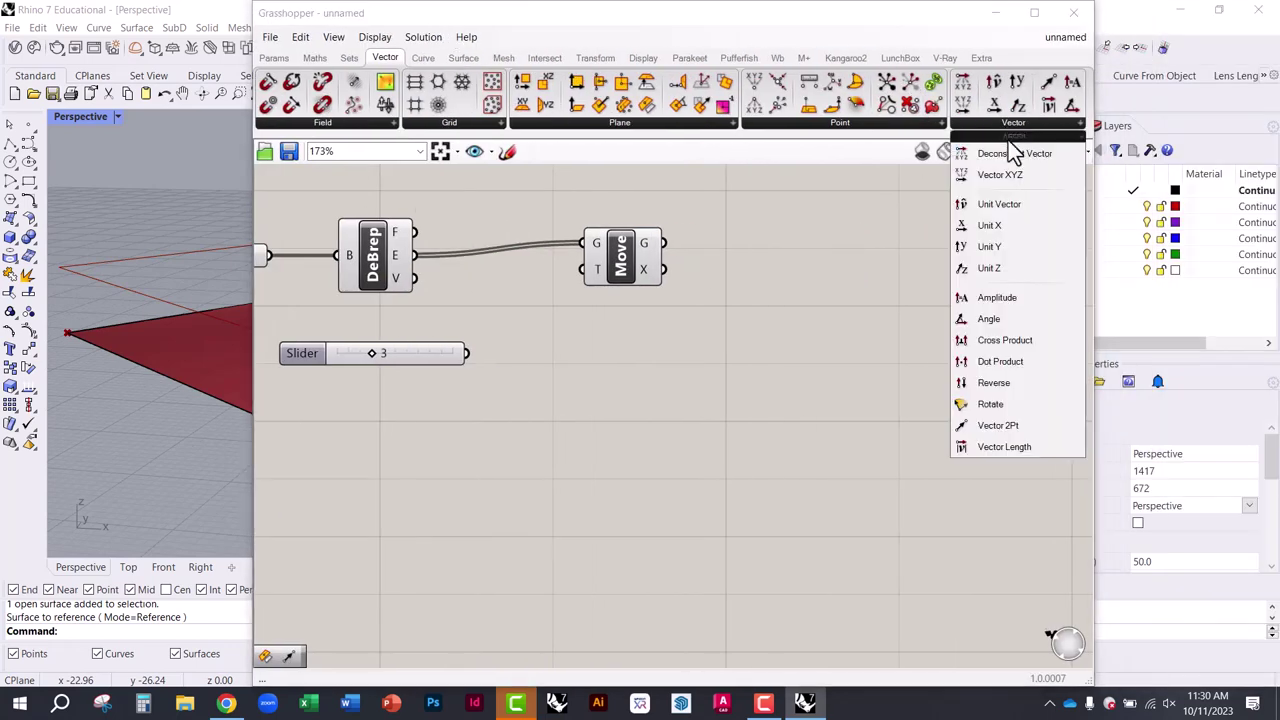
{"action": "left_click", "coordinate": [1004, 269]}
{"action": "left_click", "coordinate": [564, 359]}
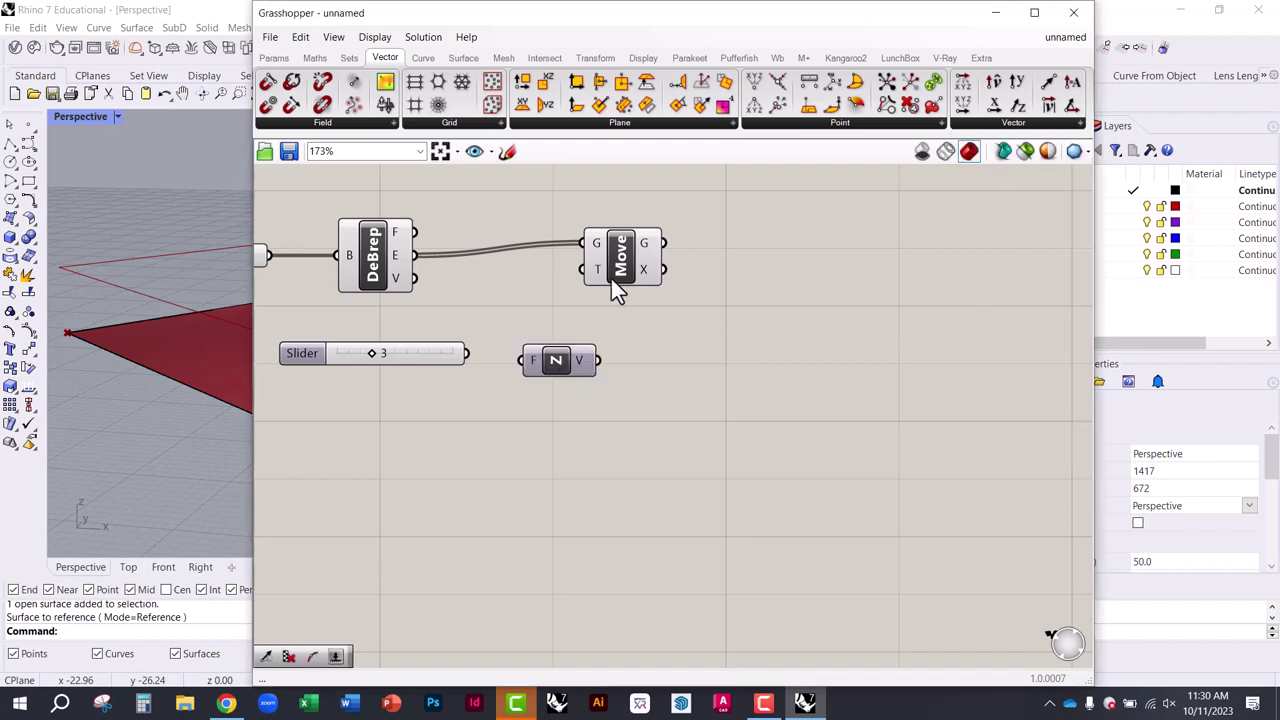
{"action": "left_click_drag", "start_coordinate": [612, 283], "coordinate": [741, 290]}
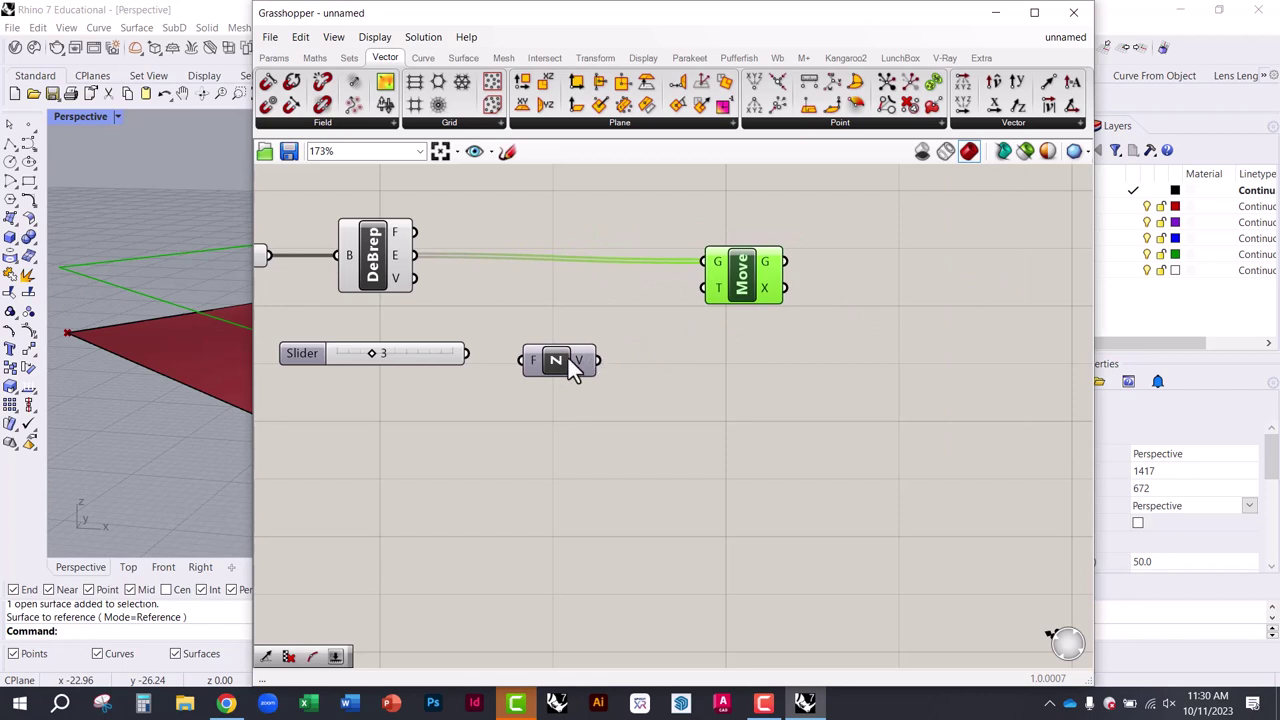
{"action": "left_click_drag", "start_coordinate": [564, 361], "coordinate": [720, 287]}
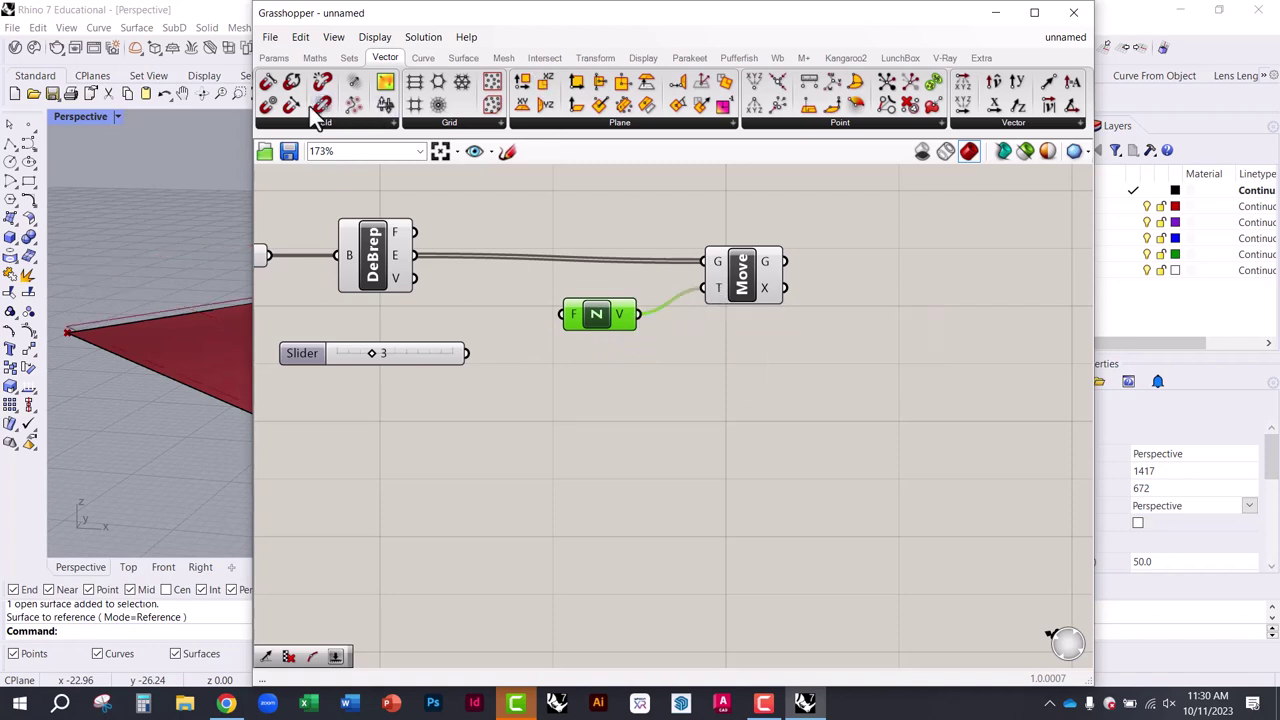
Fit the Grasshopper window beside the Rhino viewport and examine the gap between the surface and its moved edges
{"action": "left_click_drag", "start_coordinate": [240, 117], "coordinate": [629, 117]}
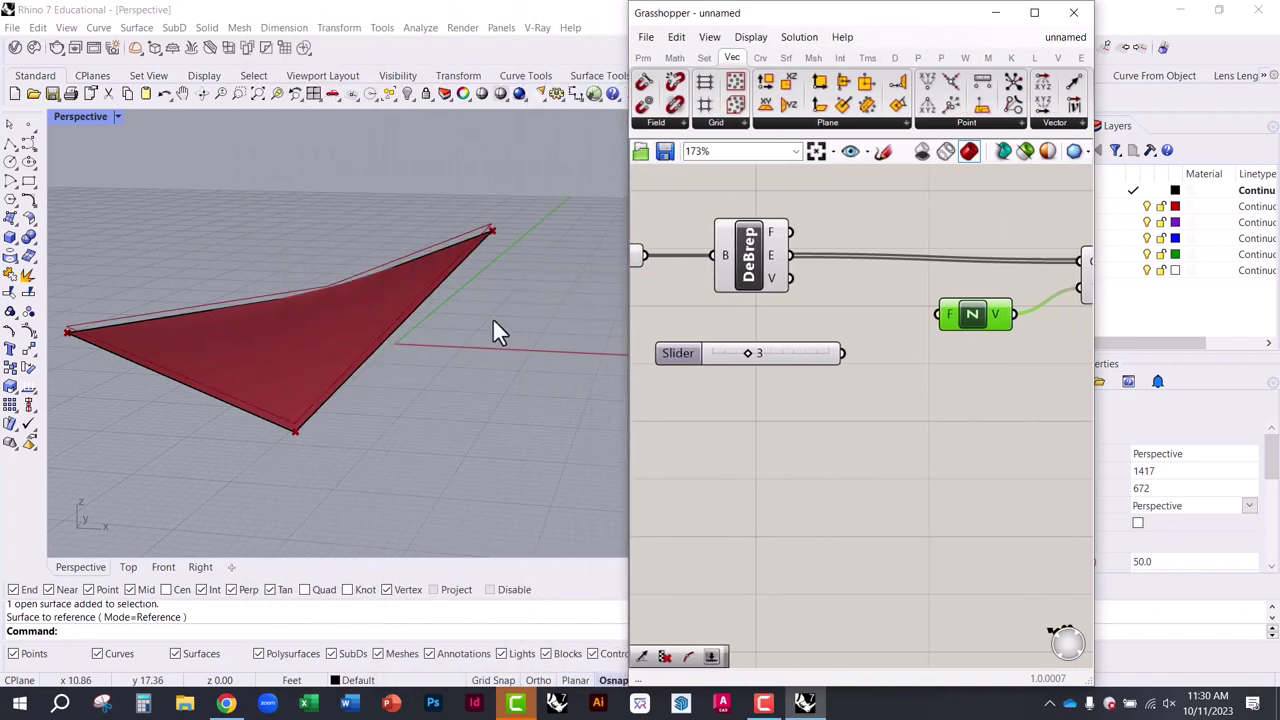
{"action": "right_click_drag", "start_coordinate": [893, 327], "coordinate": [760, 319]}
{"action": "scroll", "coordinate": [493, 223], "scroll_direction": "up", "scroll_amount": 5}
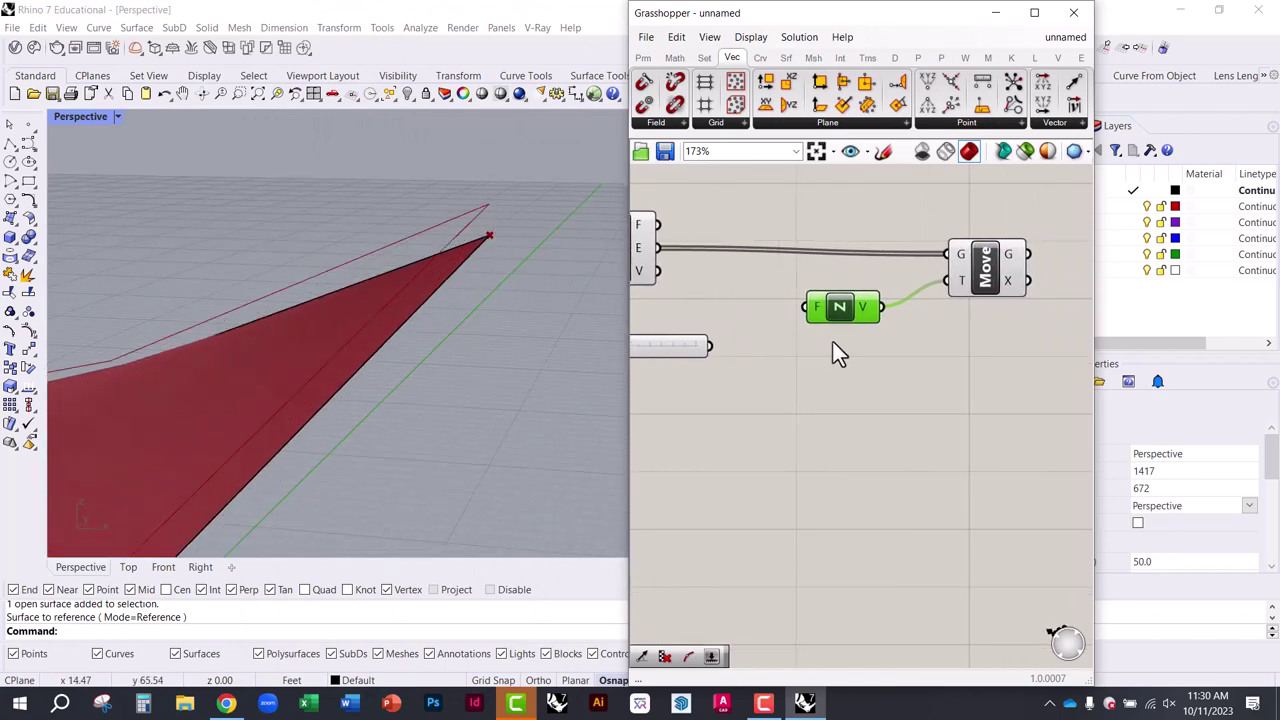
{"action": "left_click_drag", "start_coordinate": [1093, 302], "coordinate": [1223, 309]}
{"action": "left_click_drag", "start_coordinate": [994, 282], "coordinate": [971, 298]}
{"action": "right_click_drag", "start_coordinate": [347, 199], "coordinate": [322, 176]}
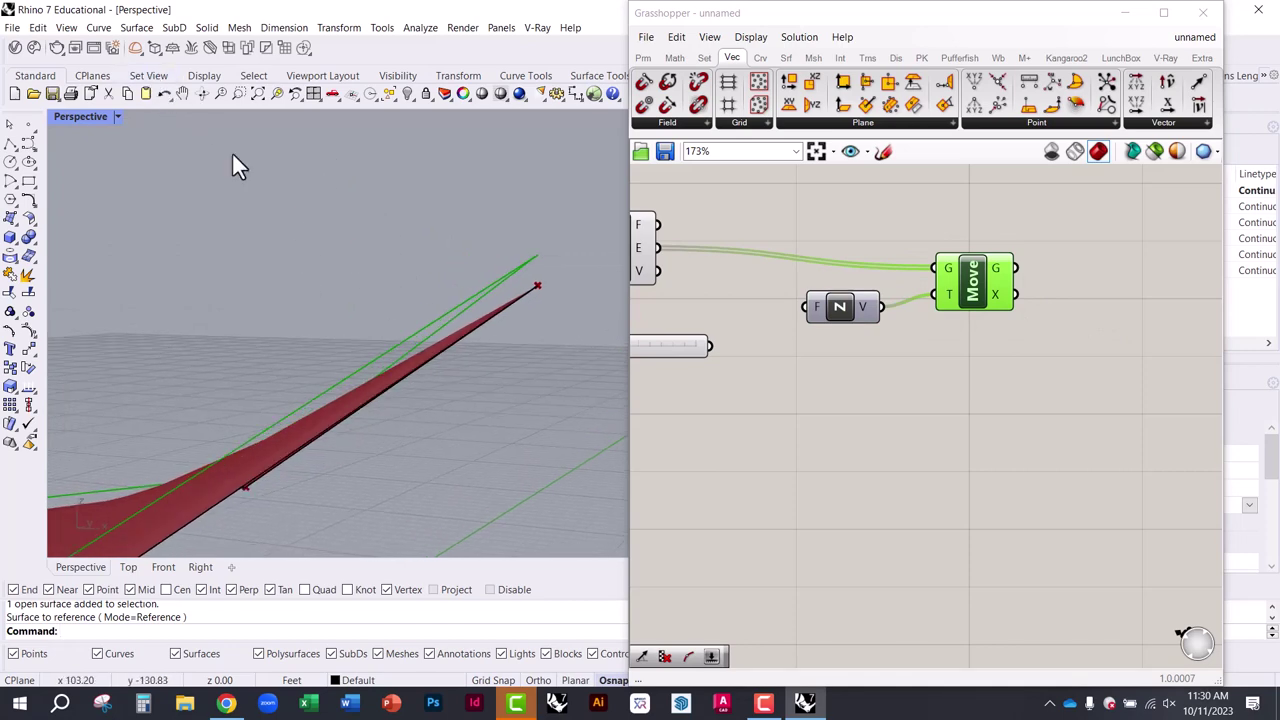
{"action": "right_click_drag", "start_coordinate": [337, 243], "coordinate": [431, 274]}
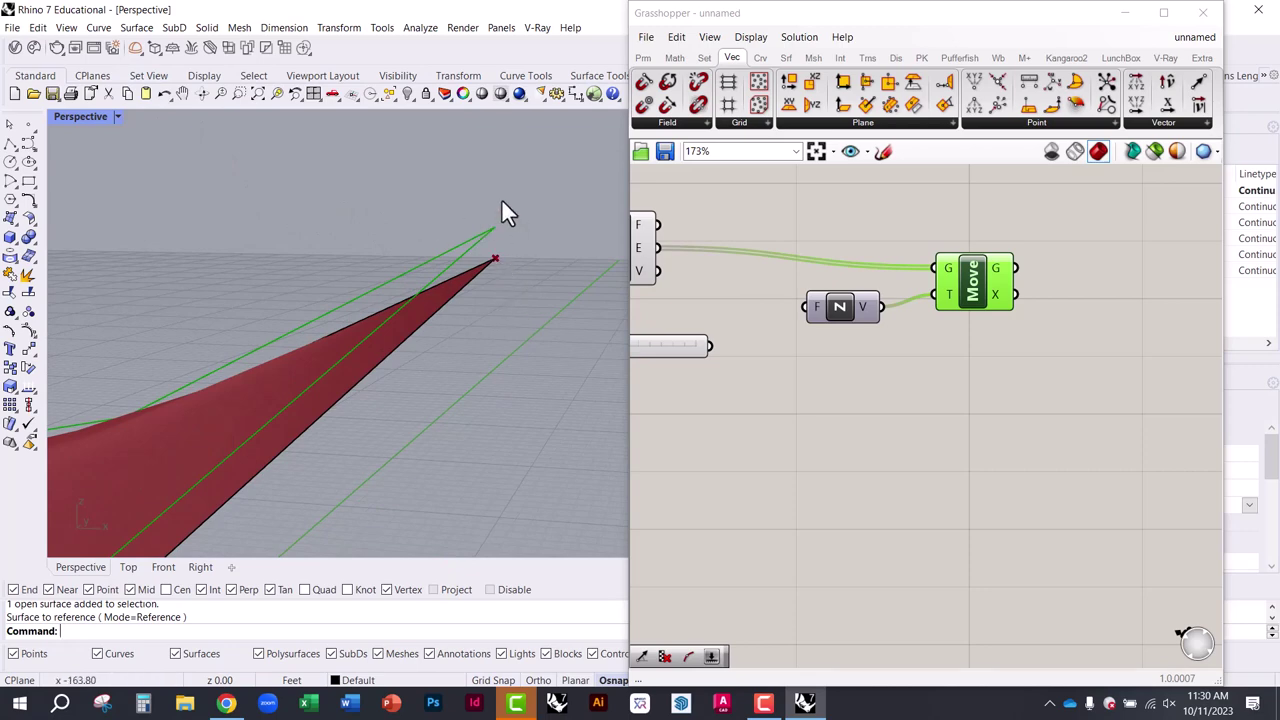
Reposition the number slider and connect it to the F input of the Unit Z component
{"action": "right_click_drag", "start_coordinate": [823, 334], "coordinate": [948, 333]}
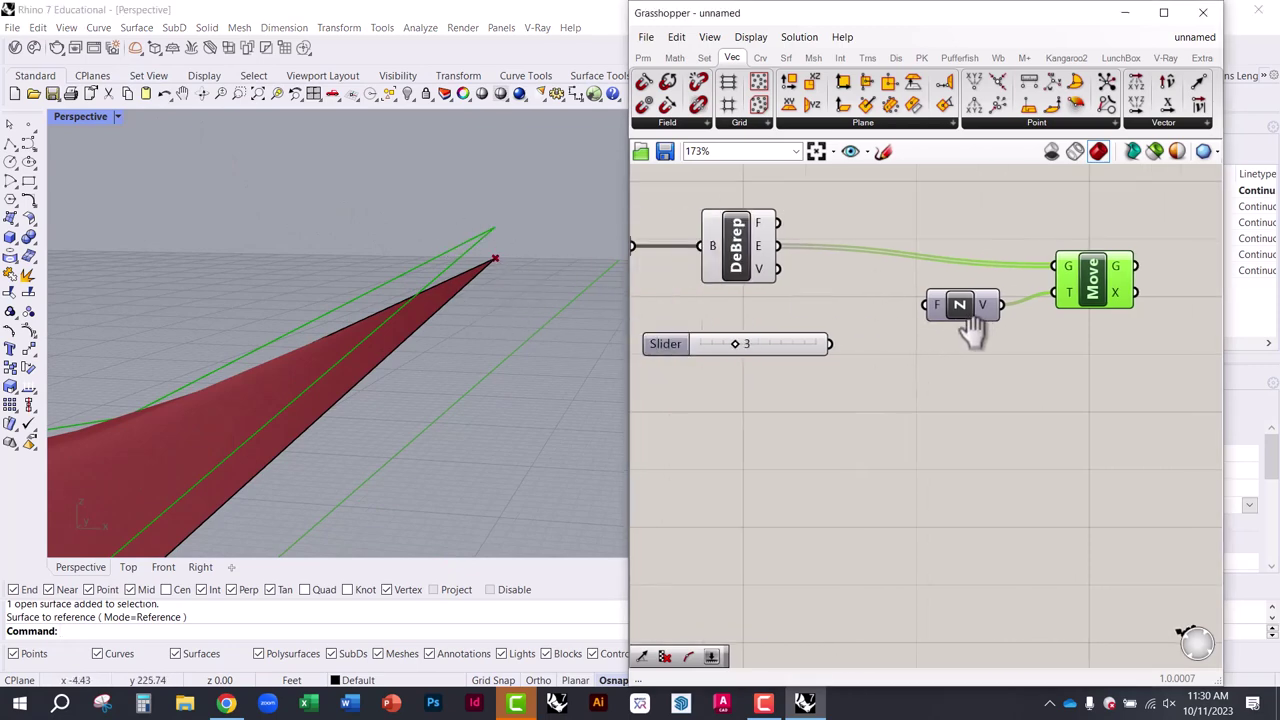
{"action": "left_click_drag", "start_coordinate": [827, 347], "coordinate": [868, 370]}
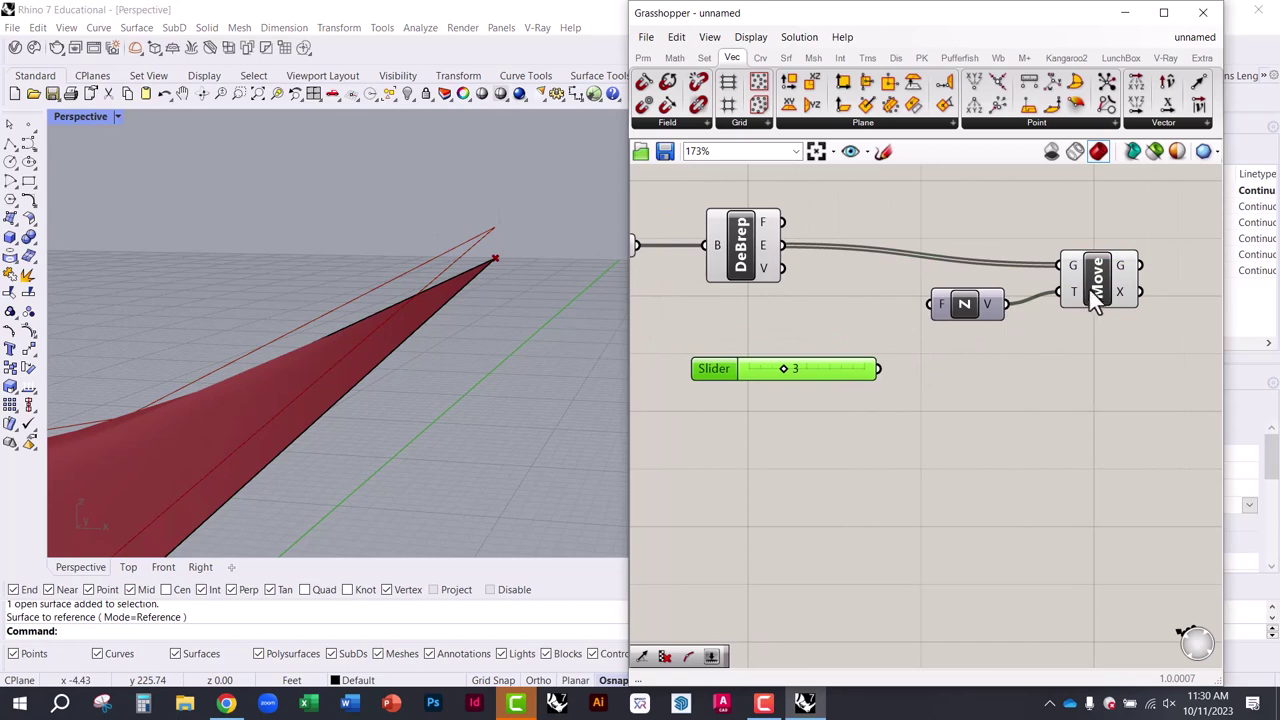
{"action": "mouse_move", "coordinate": [941, 308]}
{"action": "left_click_drag", "start_coordinate": [879, 369], "coordinate": [937, 304]}
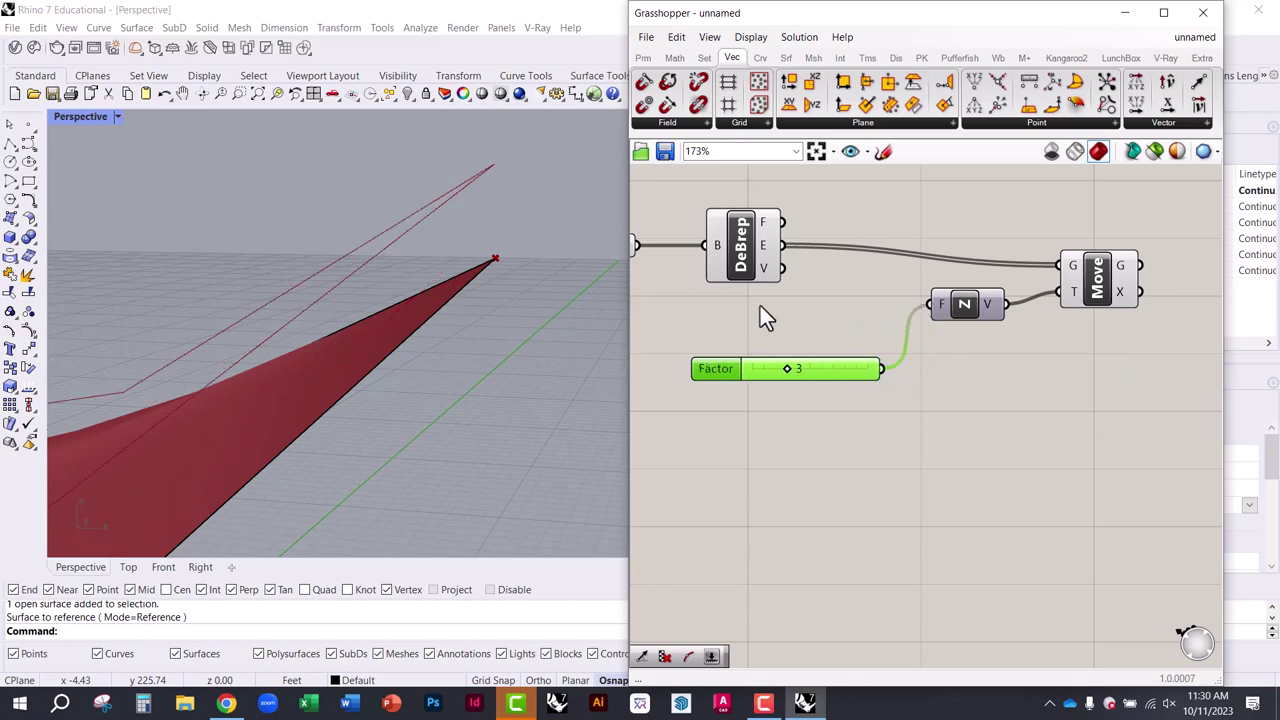
Widen the Grasshopper window over the Rhino viewport and place the factor slider closer to the Unit Z component's level
{"action": "right_click_drag", "start_coordinate": [422, 246], "coordinate": [365, 340]}
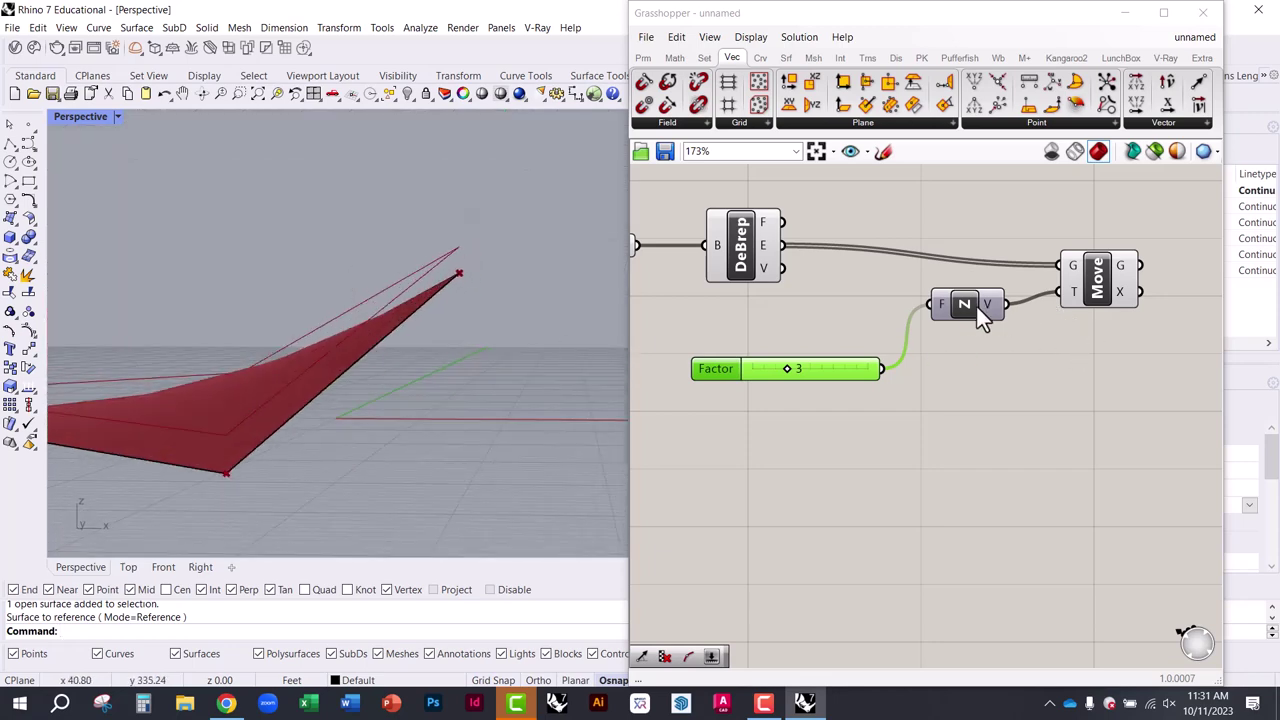
{"action": "scroll", "coordinate": [866, 376], "scroll_direction": "up", "scroll_amount": 3}
{"action": "right_click_drag", "start_coordinate": [816, 380], "coordinate": [837, 374]}
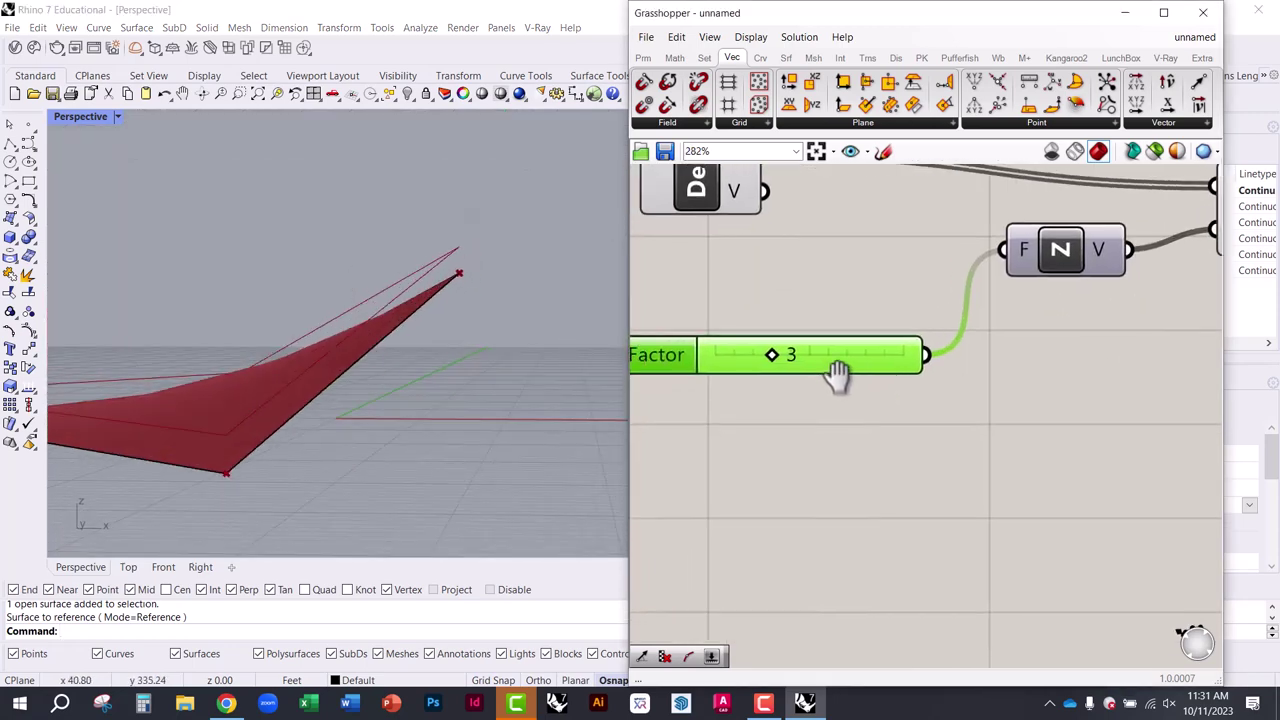
{"action": "left_click_drag", "start_coordinate": [628, 320], "coordinate": [480, 318]}
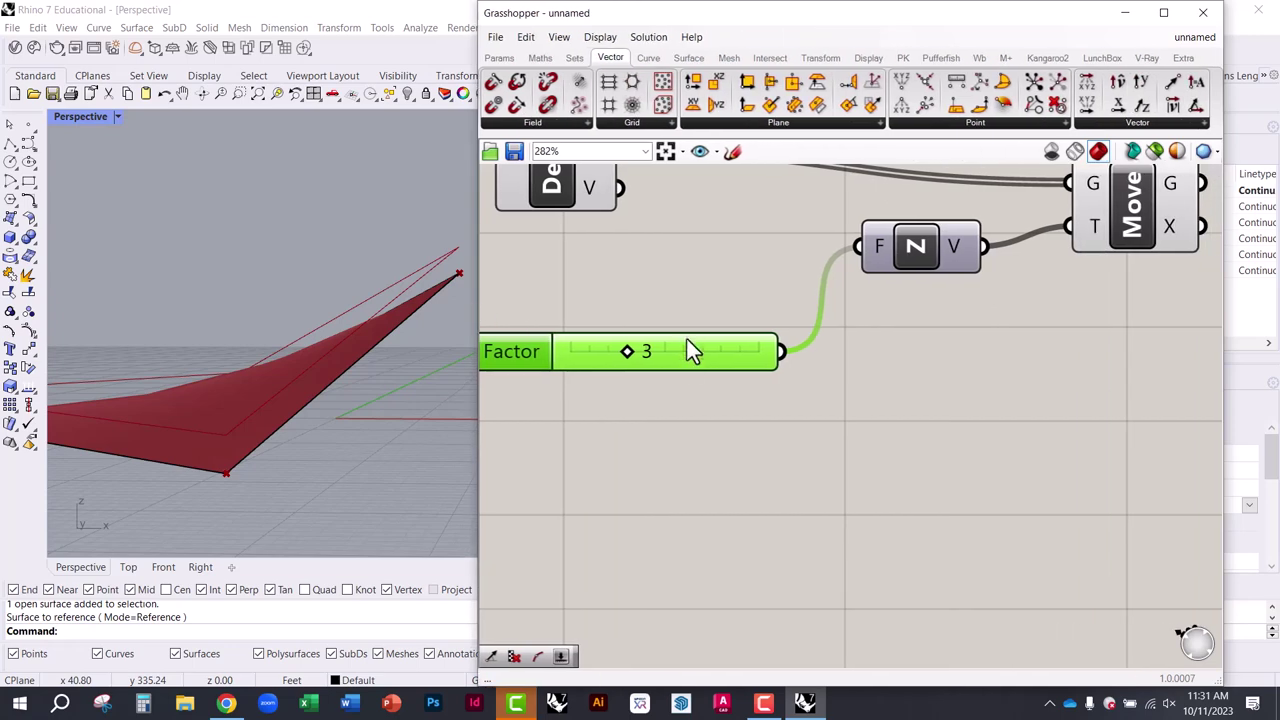
{"action": "right_click_drag", "start_coordinate": [687, 339], "coordinate": [791, 287]}
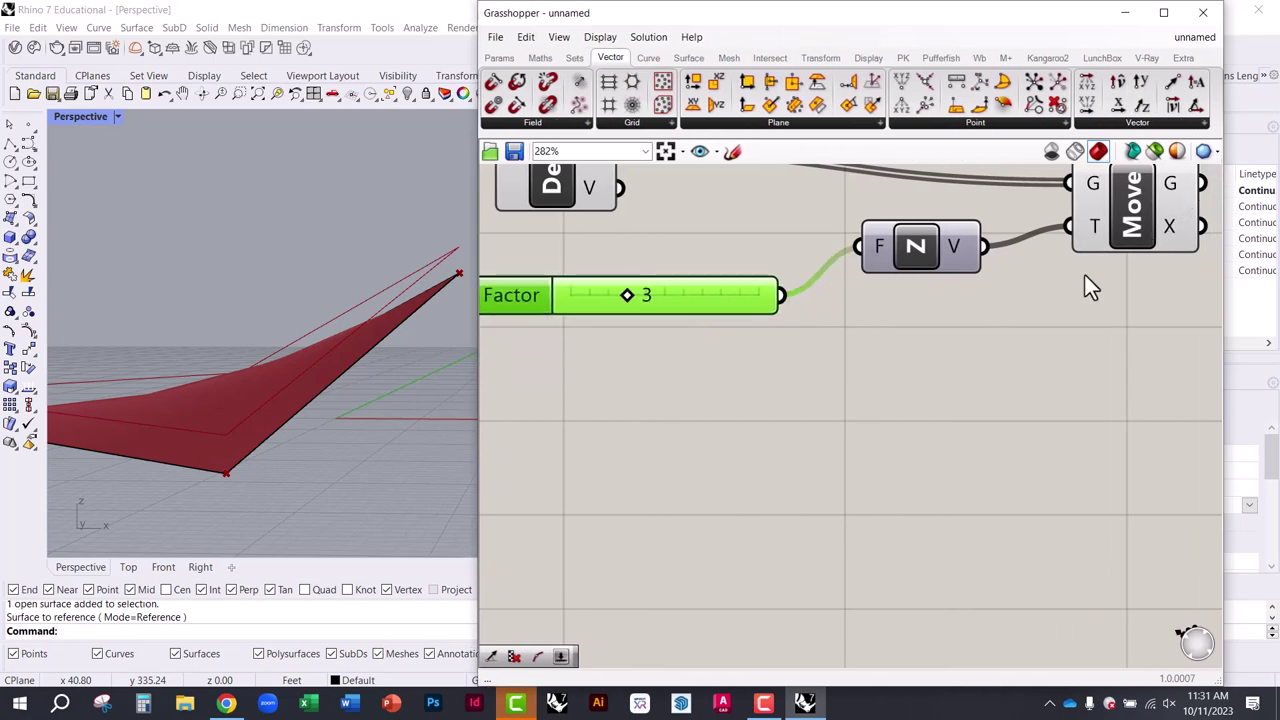
Highlight the moved edges by selecting Move, examine their offset from the surface, and line Move up with DeBrep
{"action": "left_click", "coordinate": [1123, 225]}
{"action": "scroll", "coordinate": [860, 430], "scroll_direction": "down", "scroll_amount": 3}
{"action": "scroll", "coordinate": [700, 300], "scroll_direction": "up", "scroll_amount": 2}
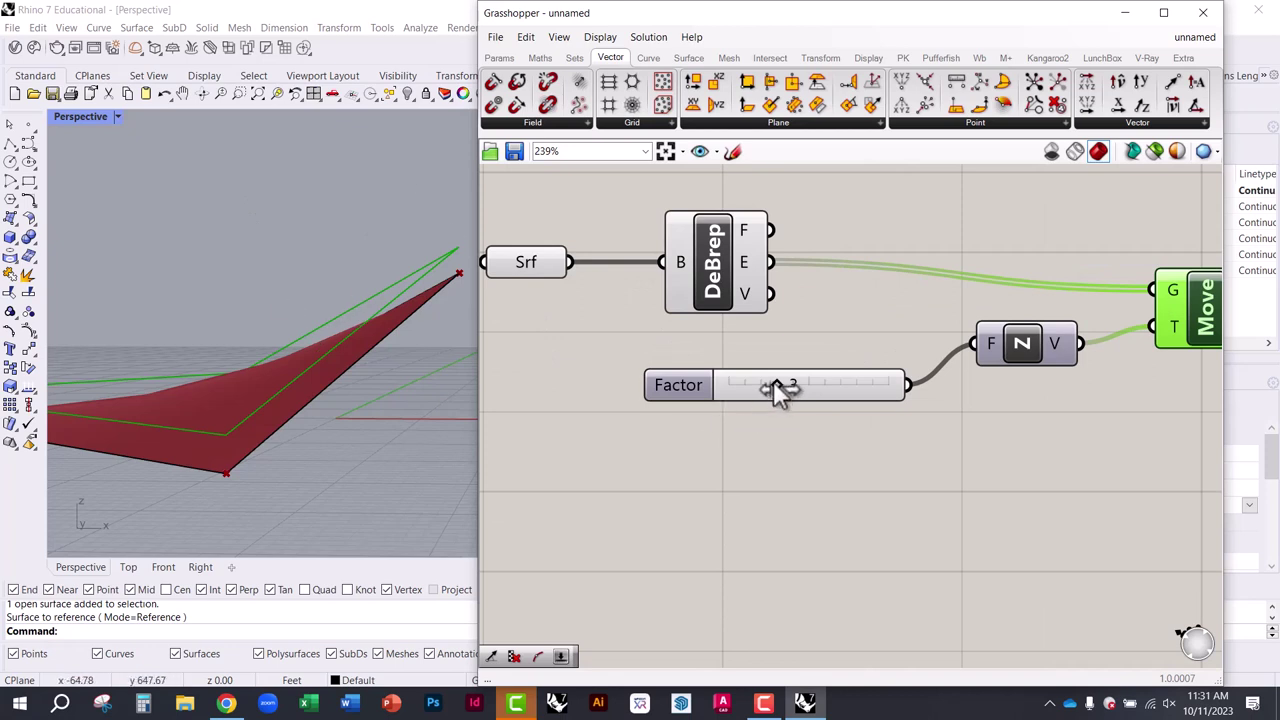
{"action": "mouse_move", "coordinate": [780, 383]}
{"action": "left_mouse_down"}
{"action": "mouse_move", "coordinate": [846, 385]}
{"action": "mouse_move", "coordinate": [764, 387]}
{"action": "mouse_move", "coordinate": [828, 385]}
{"action": "mouse_move", "coordinate": [775, 387]}
{"action": "left_mouse_up"}
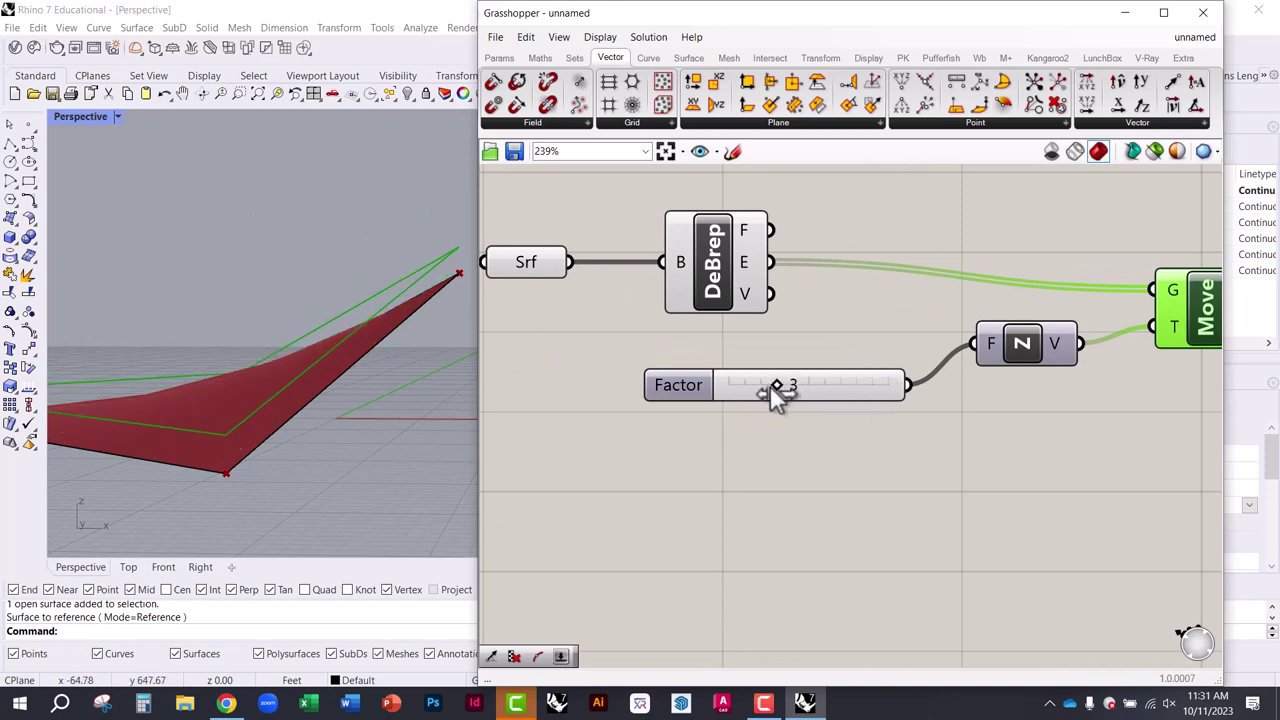
{"action": "right_click_drag", "start_coordinate": [391, 323], "coordinate": [419, 266]}
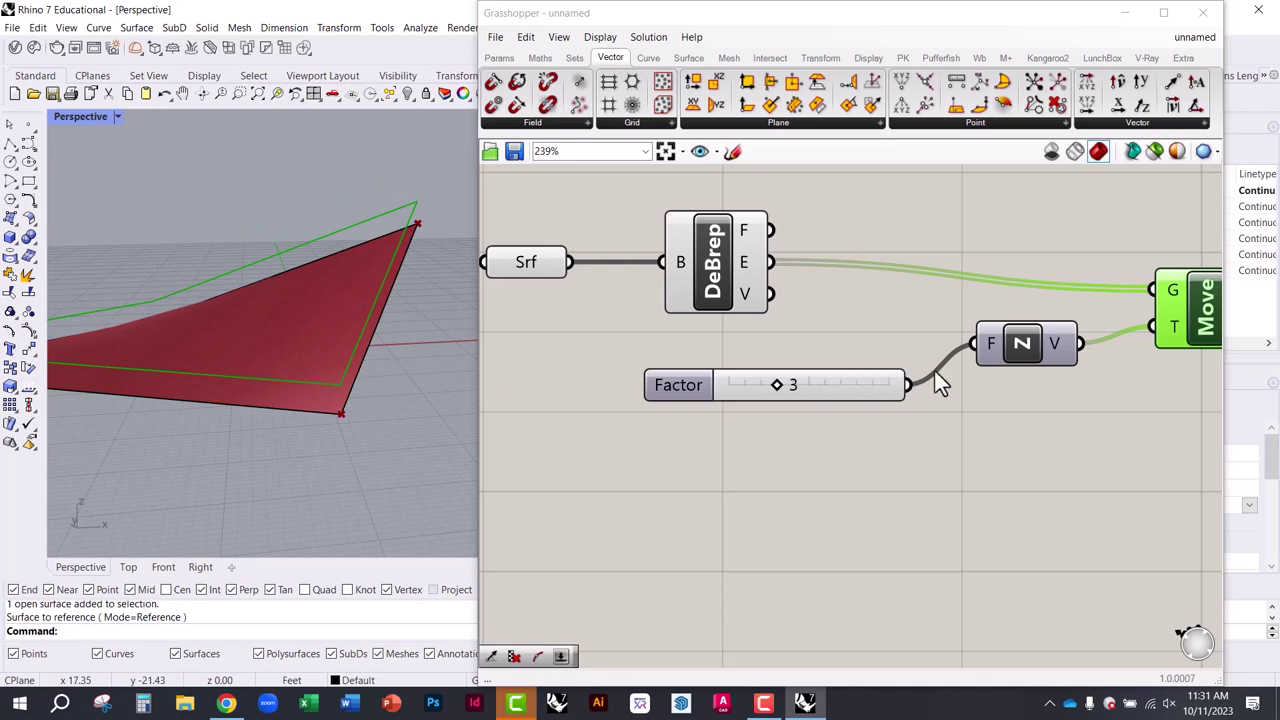
{"action": "scroll", "coordinate": [940, 383], "scroll_direction": "down", "scroll_amount": 3}
{"action": "right_click_drag", "start_coordinate": [940, 383], "coordinate": [629, 414]}
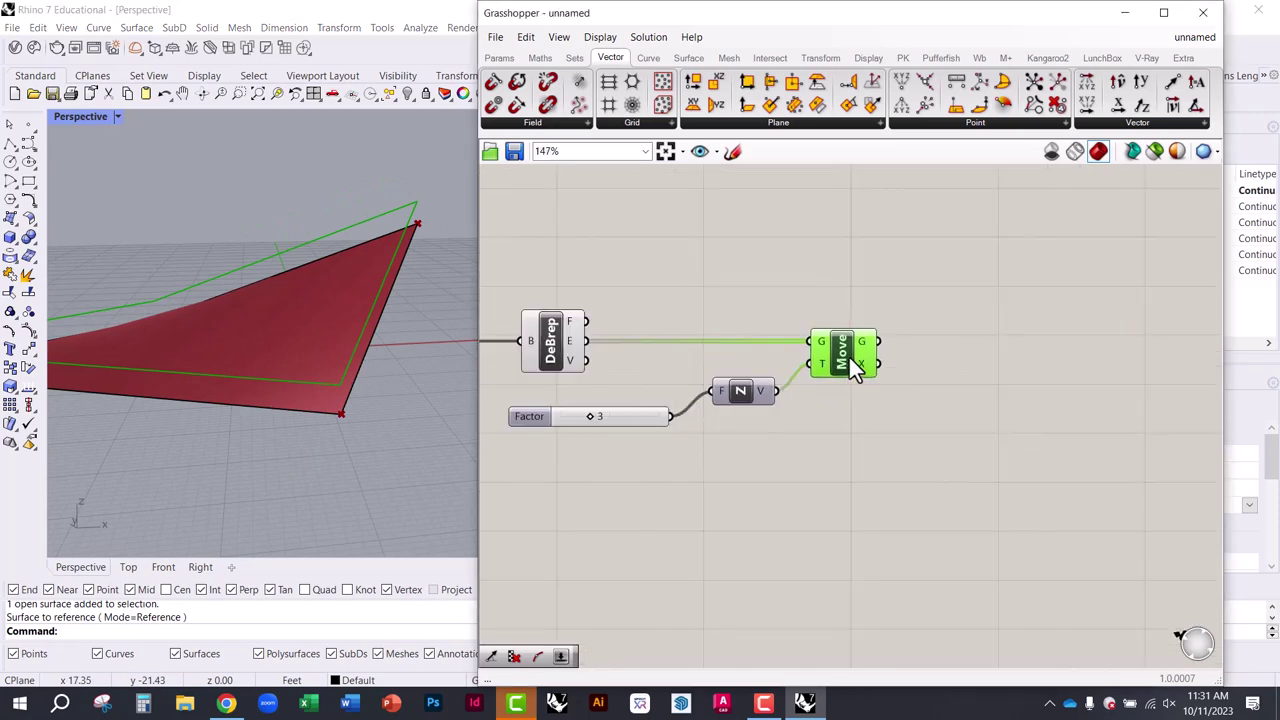
{"action": "scroll", "coordinate": [395, 250], "scroll_direction": "up", "scroll_amount": 2}
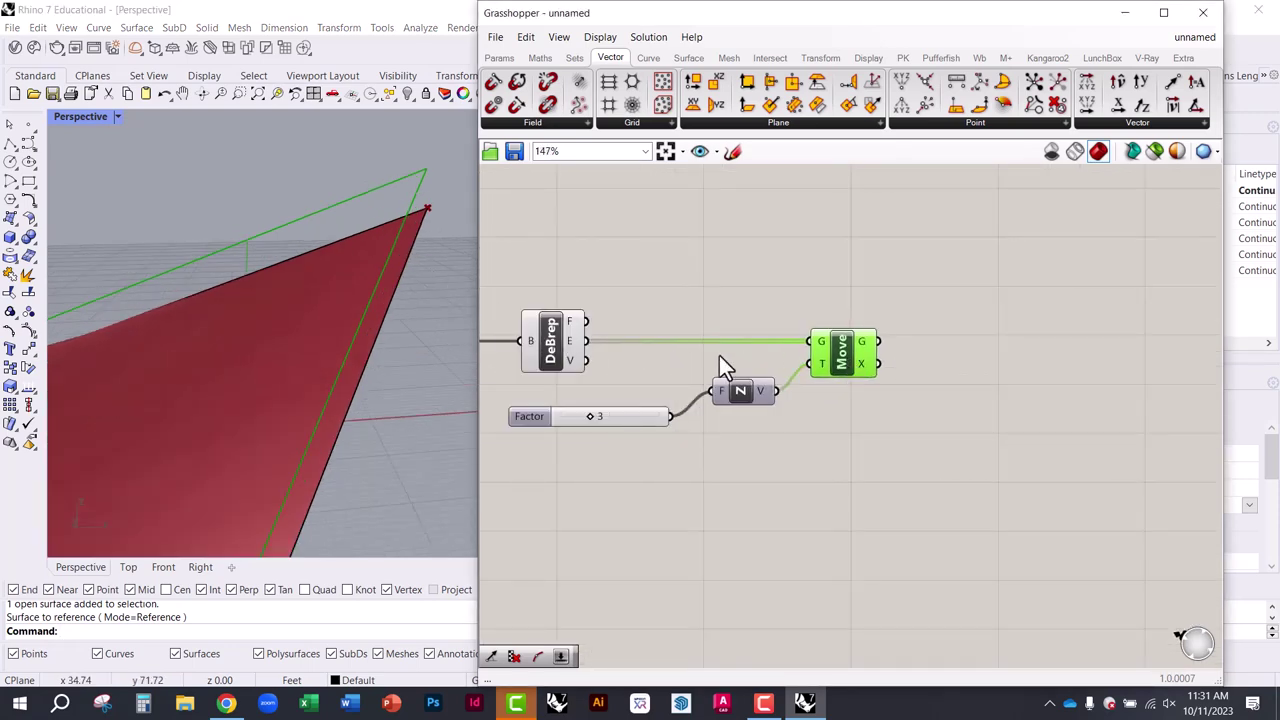
Bake the Move component's edges into Rhino and select one baked curve to examine it in the unobstructed viewport
{"action": "key", "text": "space"}
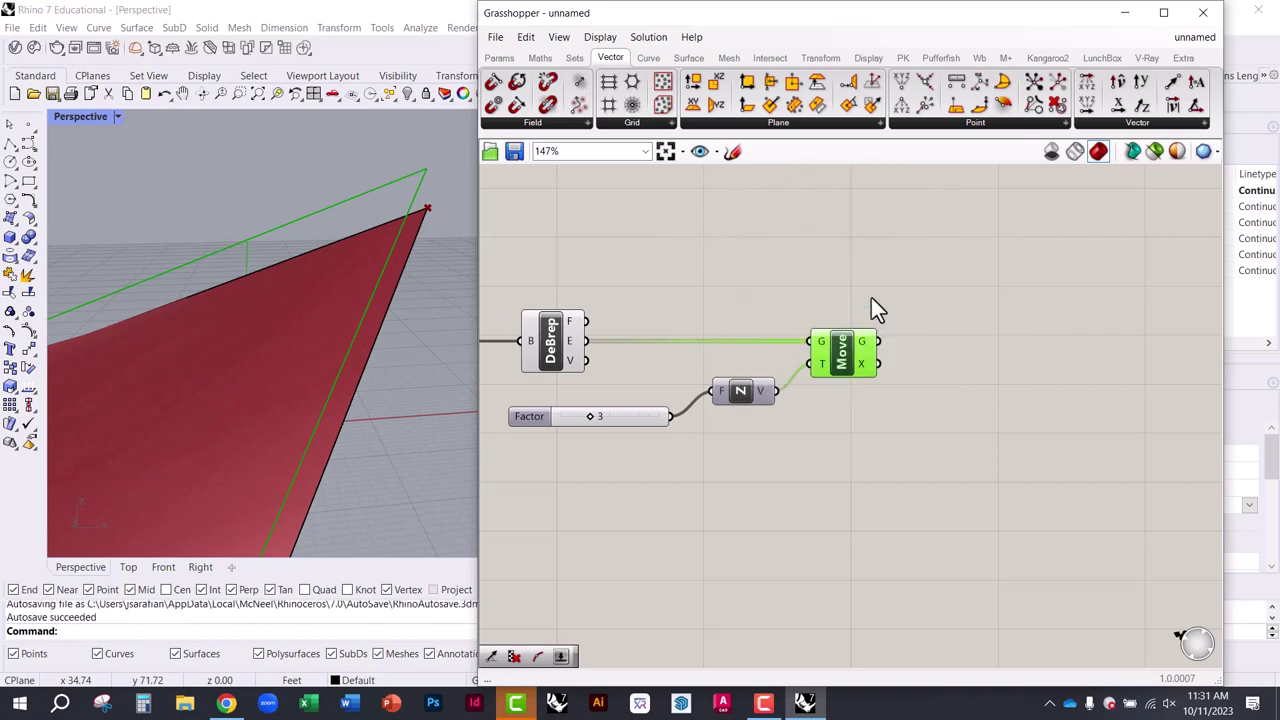
{"action": "left_click", "coordinate": [1125, 12]}
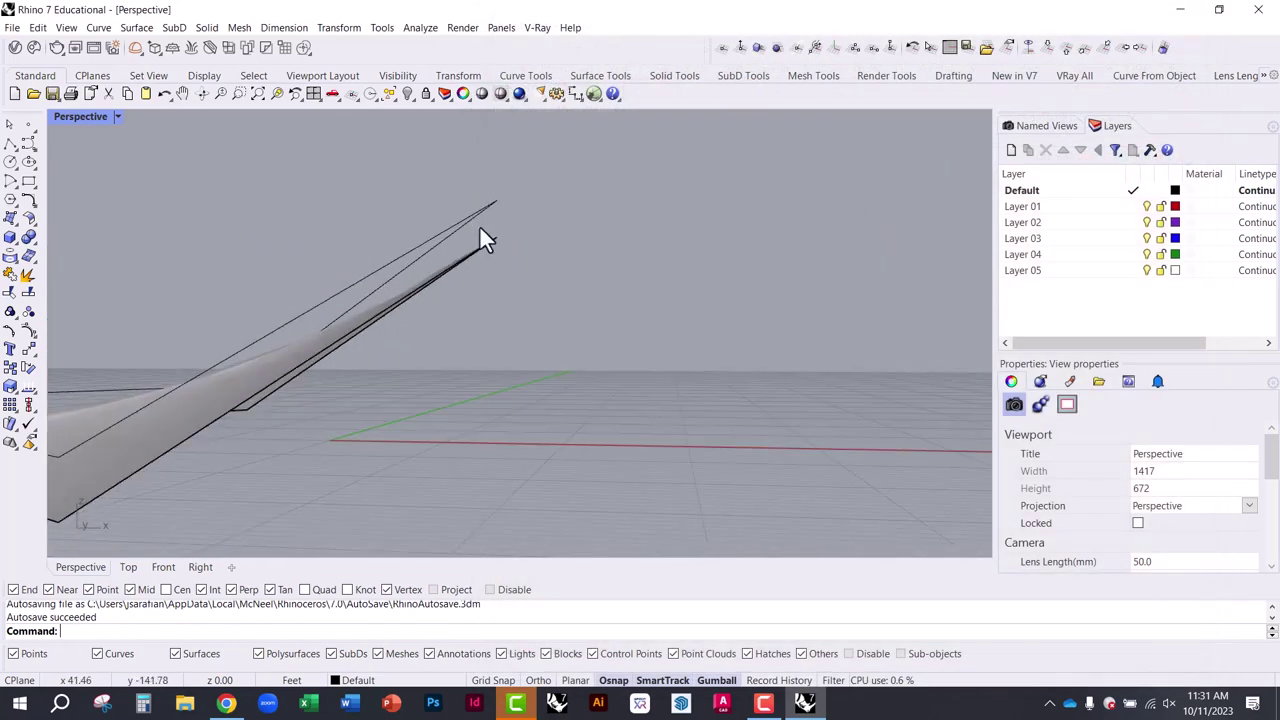
{"action": "left_click", "coordinate": [452, 222]}
{"action": "key", "text": "Escape"}
{"action": "left_click", "coordinate": [454, 226]}
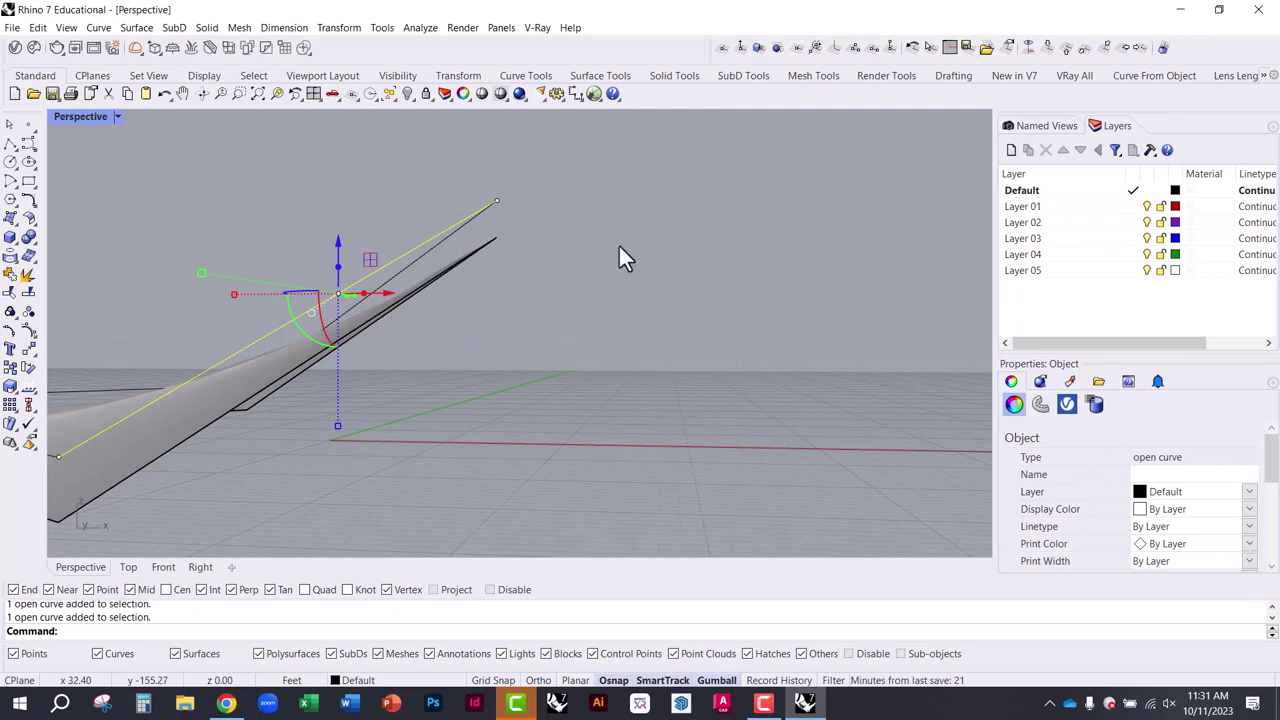
{"action": "right_click_drag", "start_coordinate": [618, 243], "coordinate": [653, 277]}
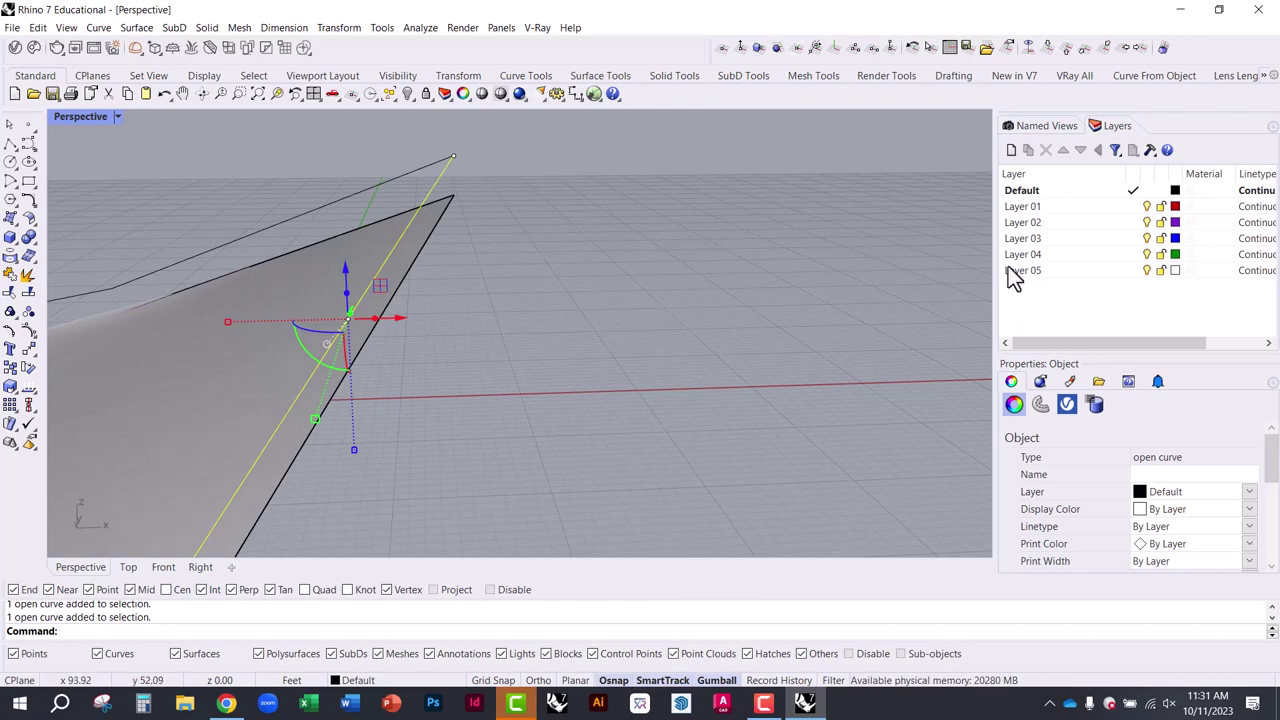
{"action": "right_click_drag", "start_coordinate": [720, 300], "coordinate": [660, 293]}
Deselect the baked curve, undo the Grasshopper bake, and bring the Grasshopper window back
{"action": "scroll", "coordinate": [660, 293], "scroll_direction": "down", "scroll_amount": 3}
{"action": "key", "text": "Escape"}
{"action": "key", "text": "ctrl+z"}
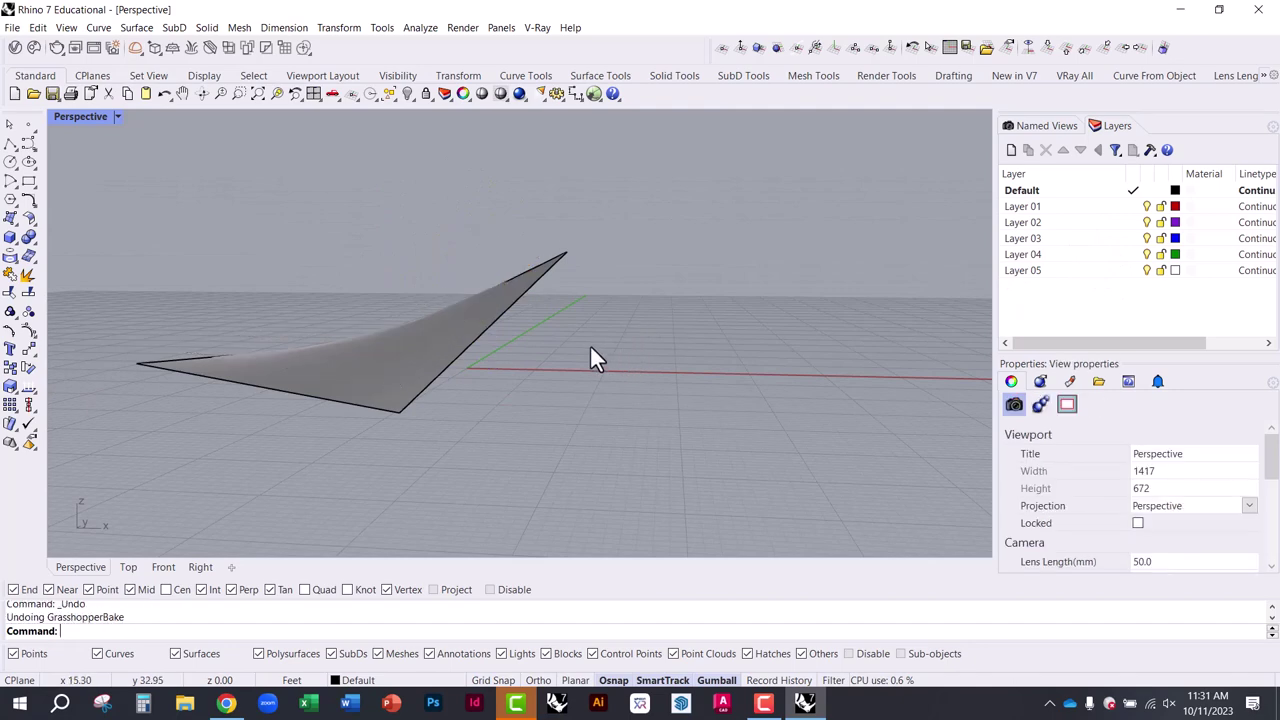
{"action": "type", "text": "Grasshopper"}
{"action": "key", "text": "Return"}
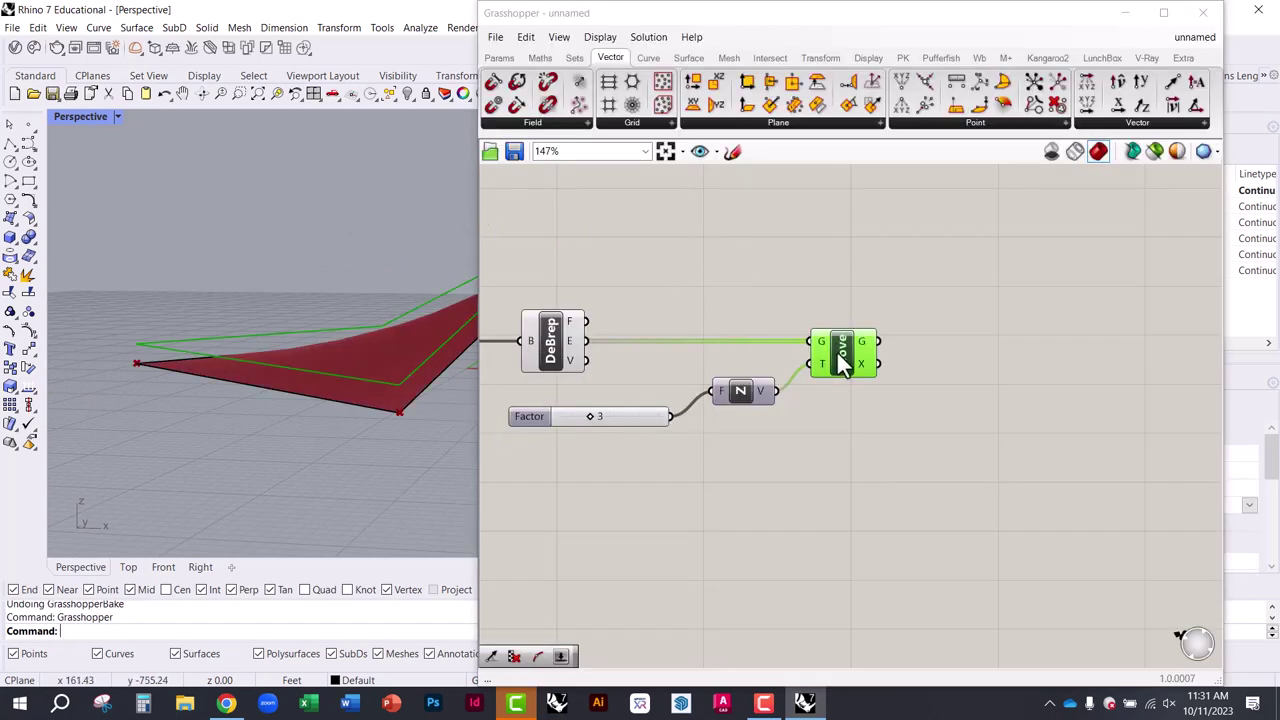
Shift the Move component slightly and place a Pipe component from the Freeform surface tools after it
{"action": "mouse_move", "coordinate": [838, 354]}
{"action": "left_mouse_down"}
{"action": "mouse_move", "coordinate": [858, 342]}
{"action": "mouse_move", "coordinate": [853, 352]}
{"action": "left_mouse_up"}
{"action": "left_click", "coordinate": [814, 314]}
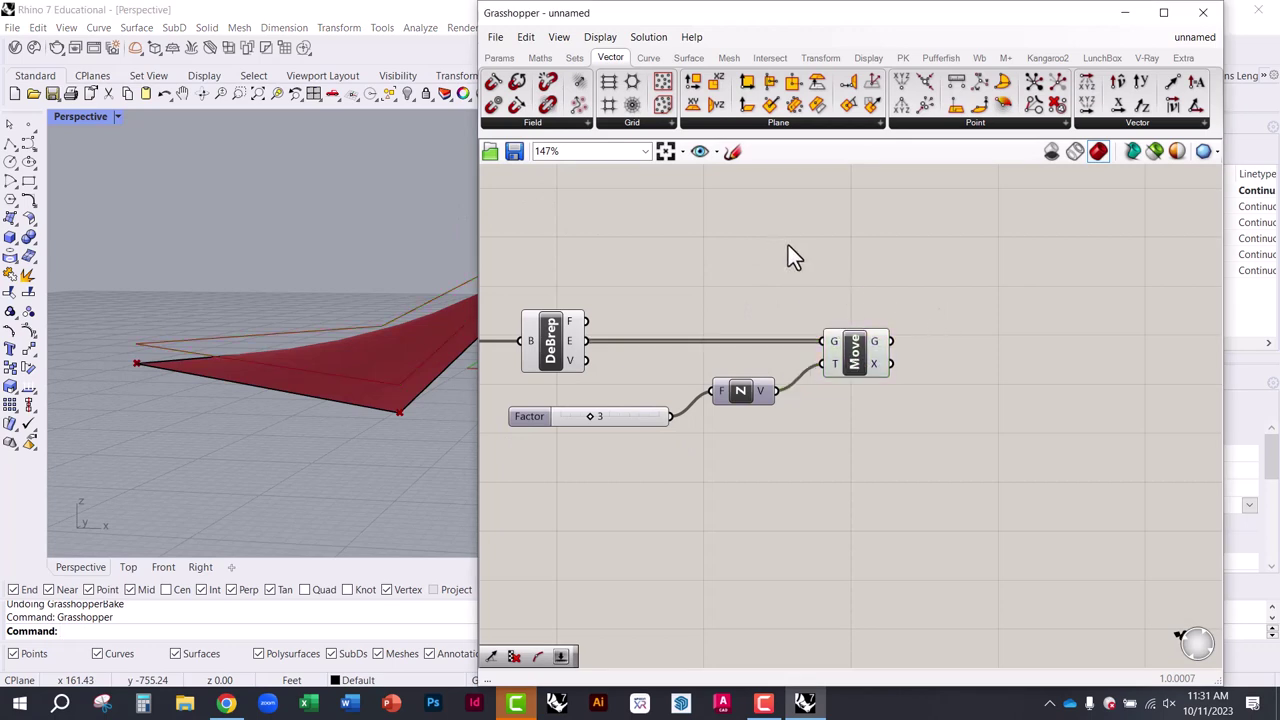
{"action": "left_click", "coordinate": [687, 58]}
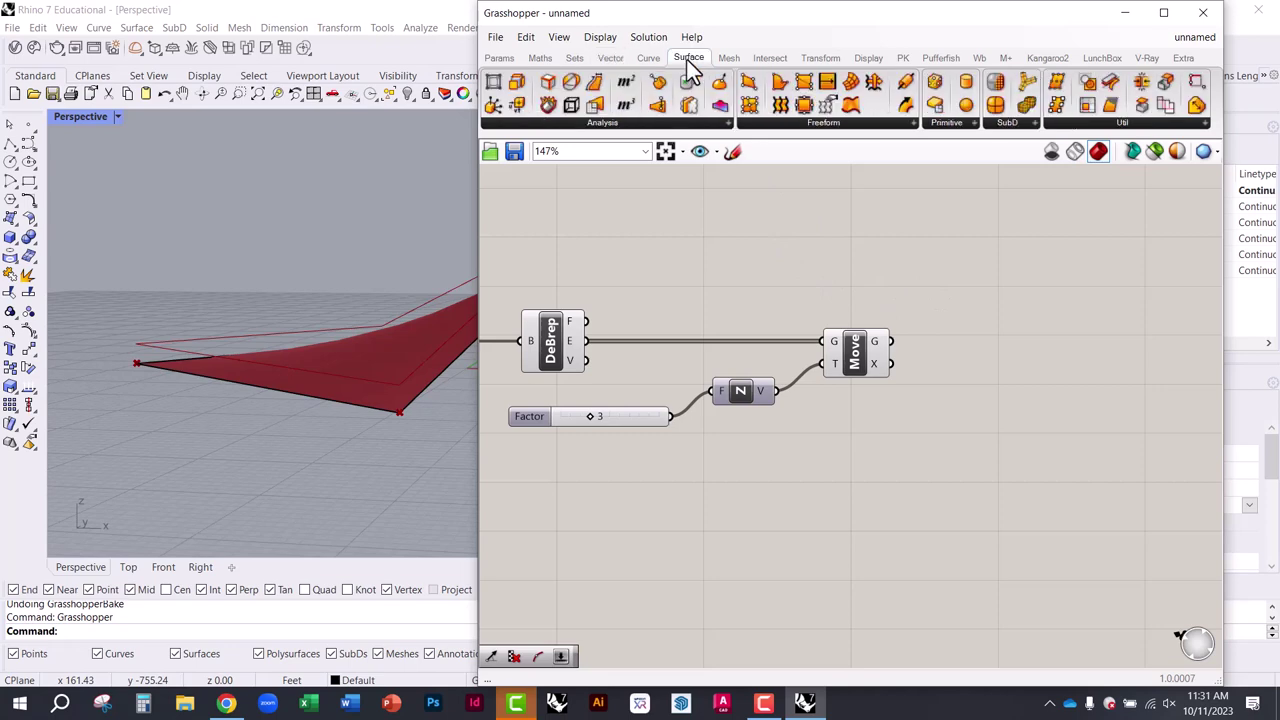
{"action": "left_click", "coordinate": [843, 124]}
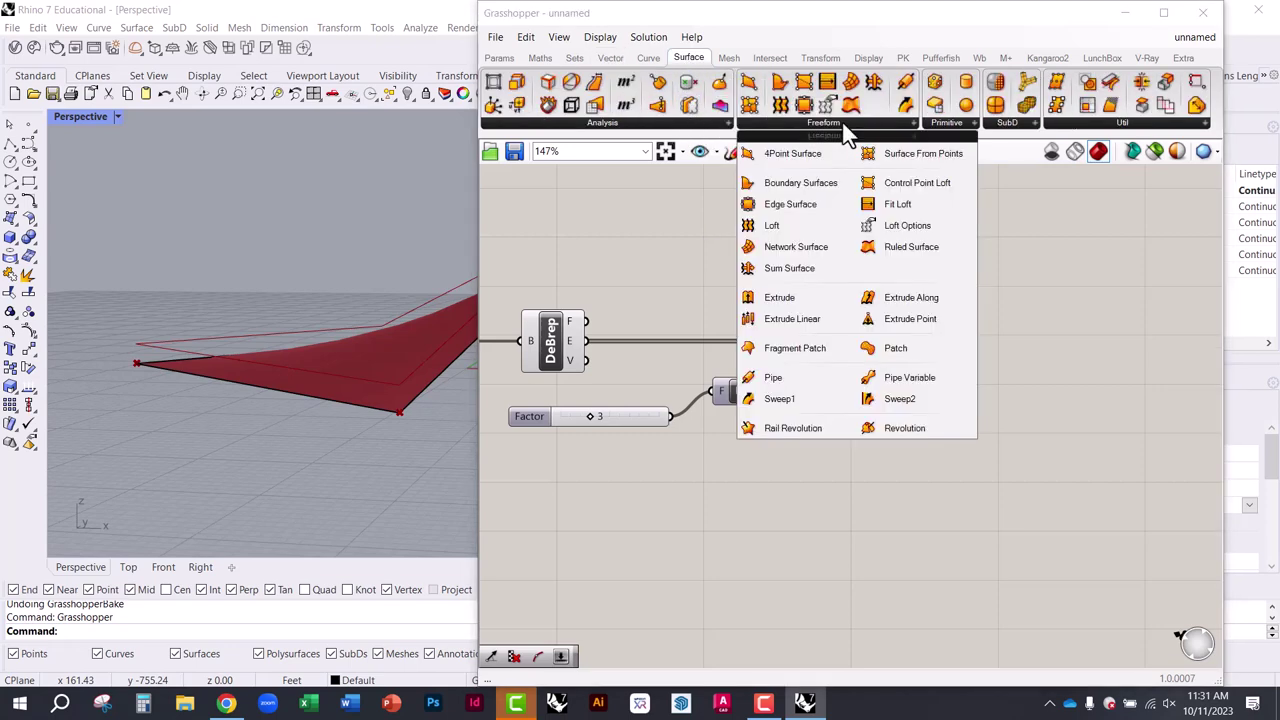
{"action": "left_click", "coordinate": [773, 378]}
{"action": "left_click", "coordinate": [960, 298]}
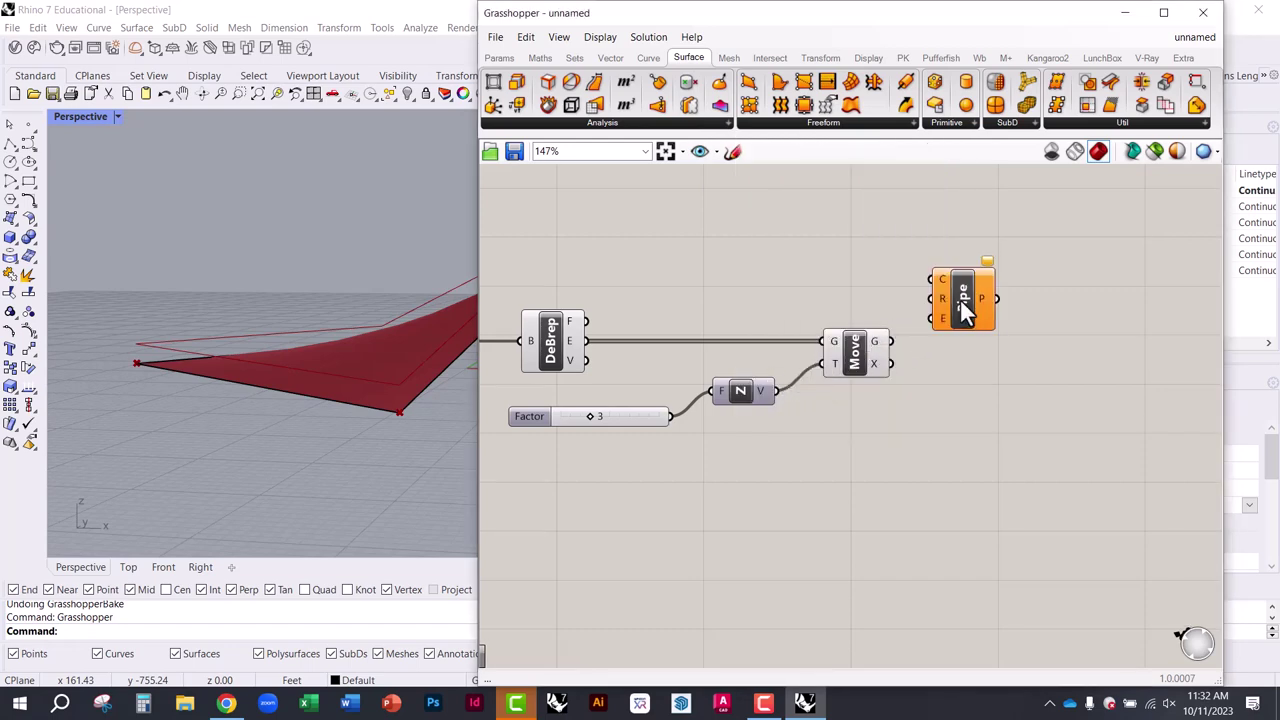
Add a second Pipe component through the canvas component search, and delete this duplicate
{"action": "double_click", "coordinate": [992, 403]}
{"action": "type", "text": "pipe"}
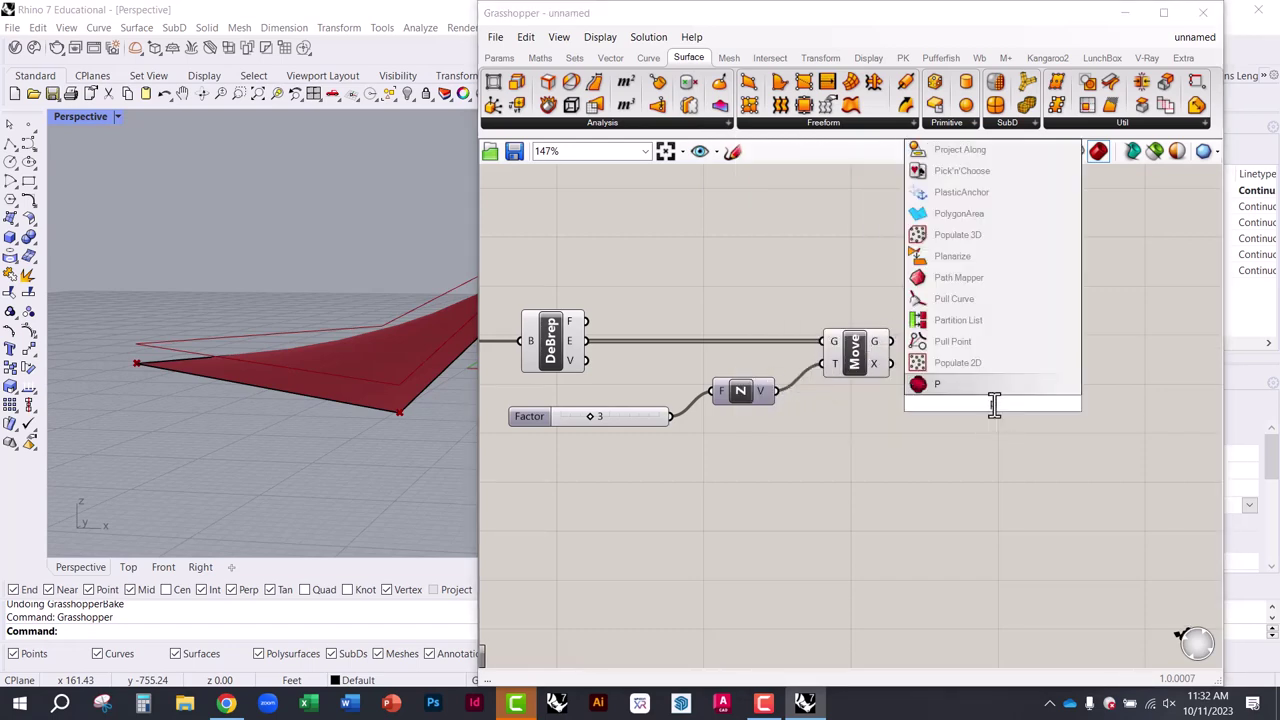
{"action": "left_click", "coordinate": [990, 386]}
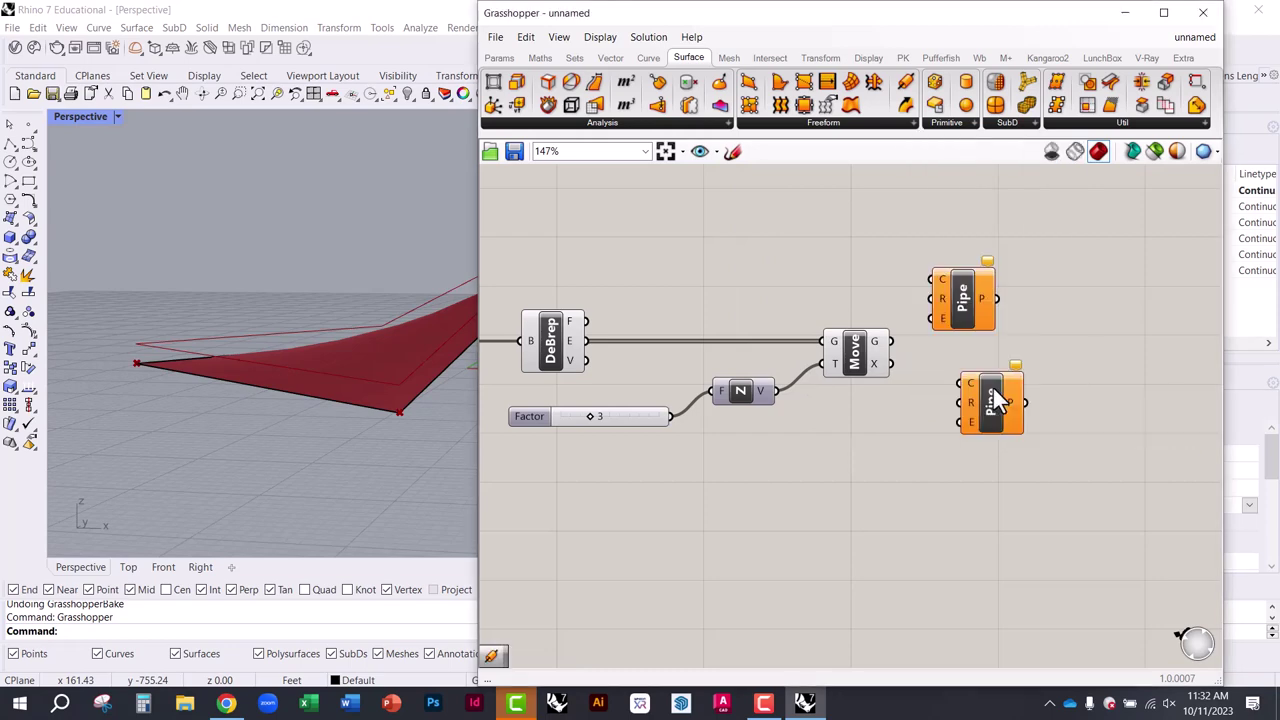
{"action": "key", "text": "Delete"}
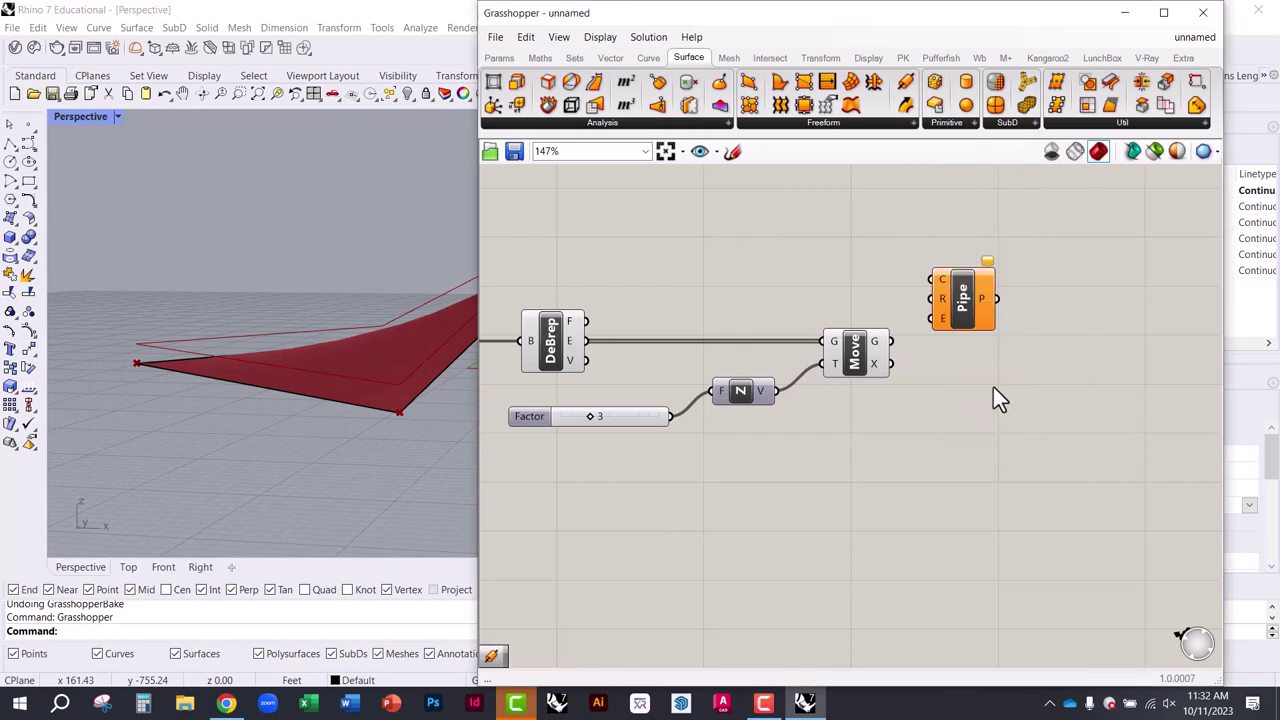
Position the Pipe component level with Move, and examine Move's outputs and Pipe's C and R inputs
{"action": "scroll", "coordinate": [973, 340], "scroll_direction": "up", "scroll_amount": 3}
{"action": "left_click_drag", "start_coordinate": [960, 312], "coordinate": [1002, 383]}
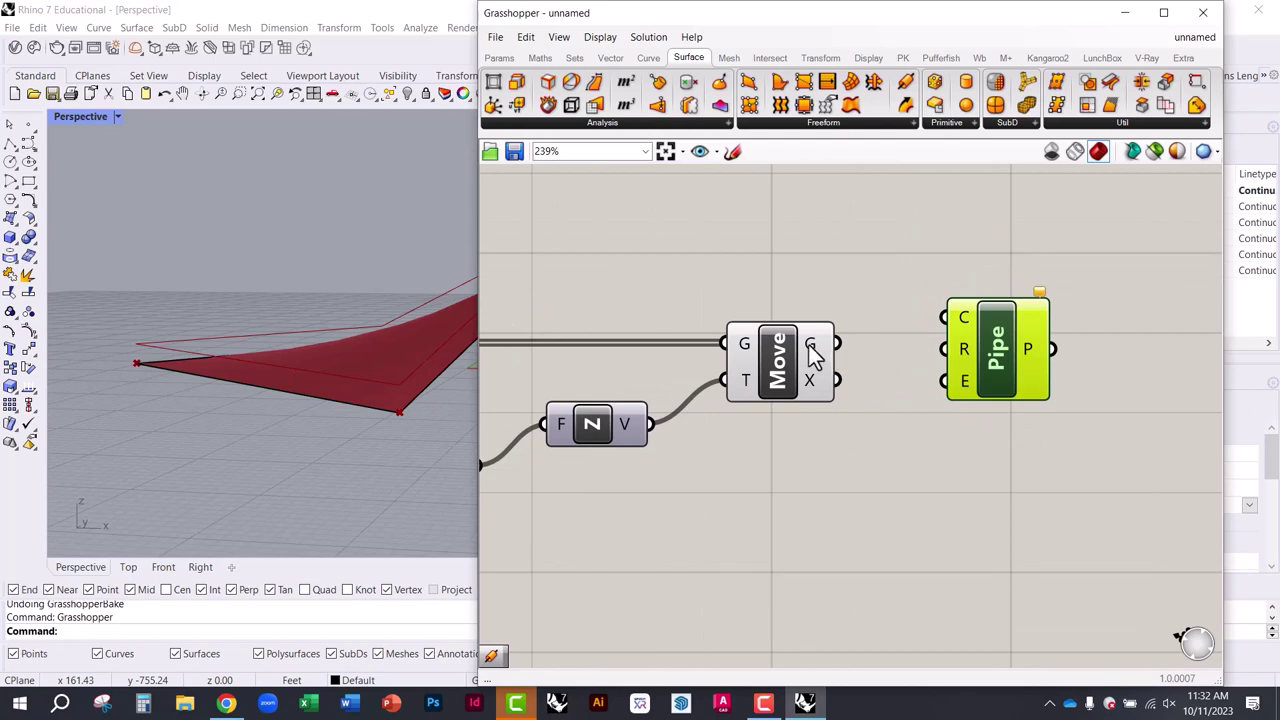
{"action": "scroll", "coordinate": [812, 352], "scroll_direction": "up", "scroll_amount": 3}
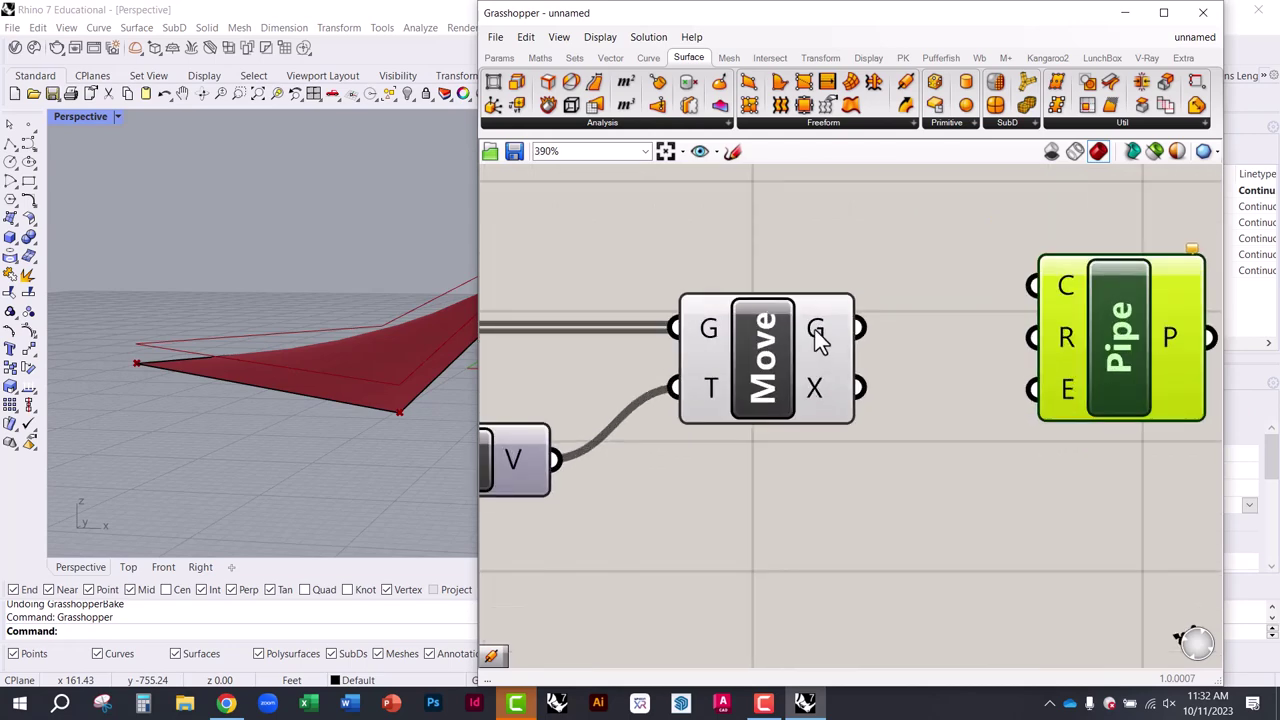
{"action": "mouse_move", "coordinate": [817, 340]}
{"action": "left_mouse_down"}
{"action": "mouse_move", "coordinate": [795, 356]}
{"action": "mouse_move", "coordinate": [806, 330]}
{"action": "mouse_move", "coordinate": [807, 360]}
{"action": "mouse_move", "coordinate": [833, 330]}
{"action": "left_mouse_up"}
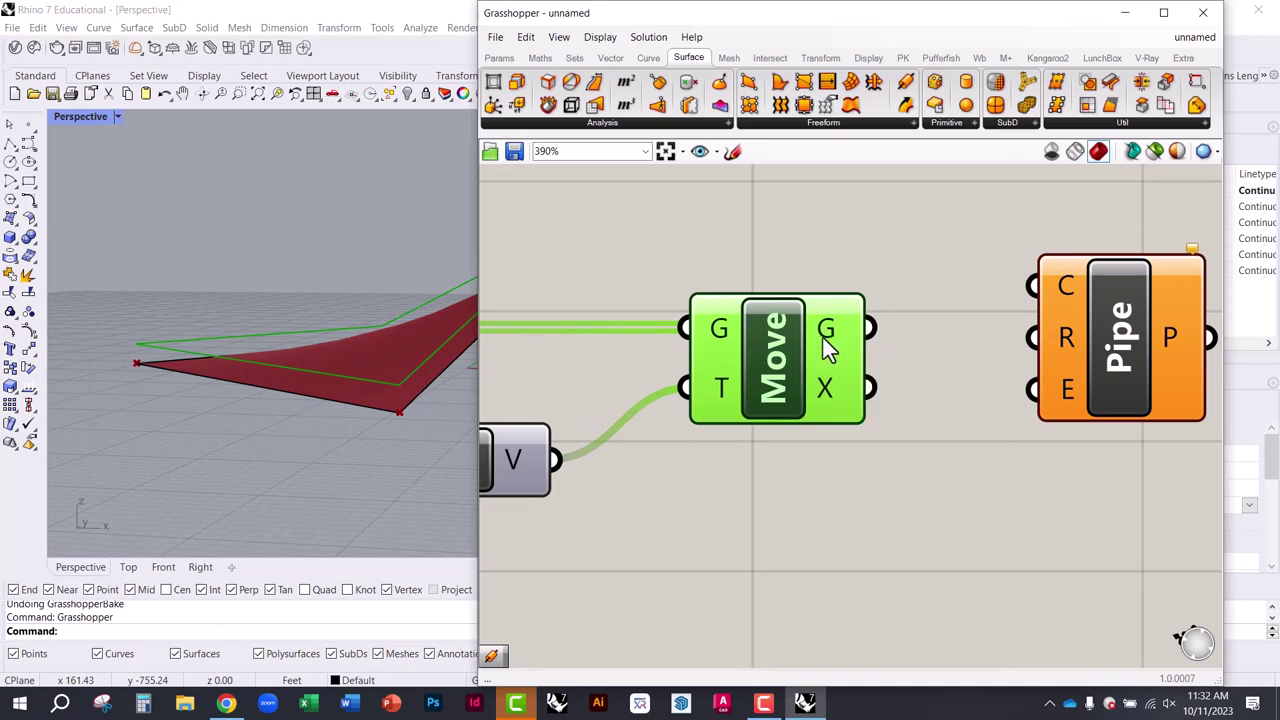
{"action": "mouse_move", "coordinate": [823, 388]}
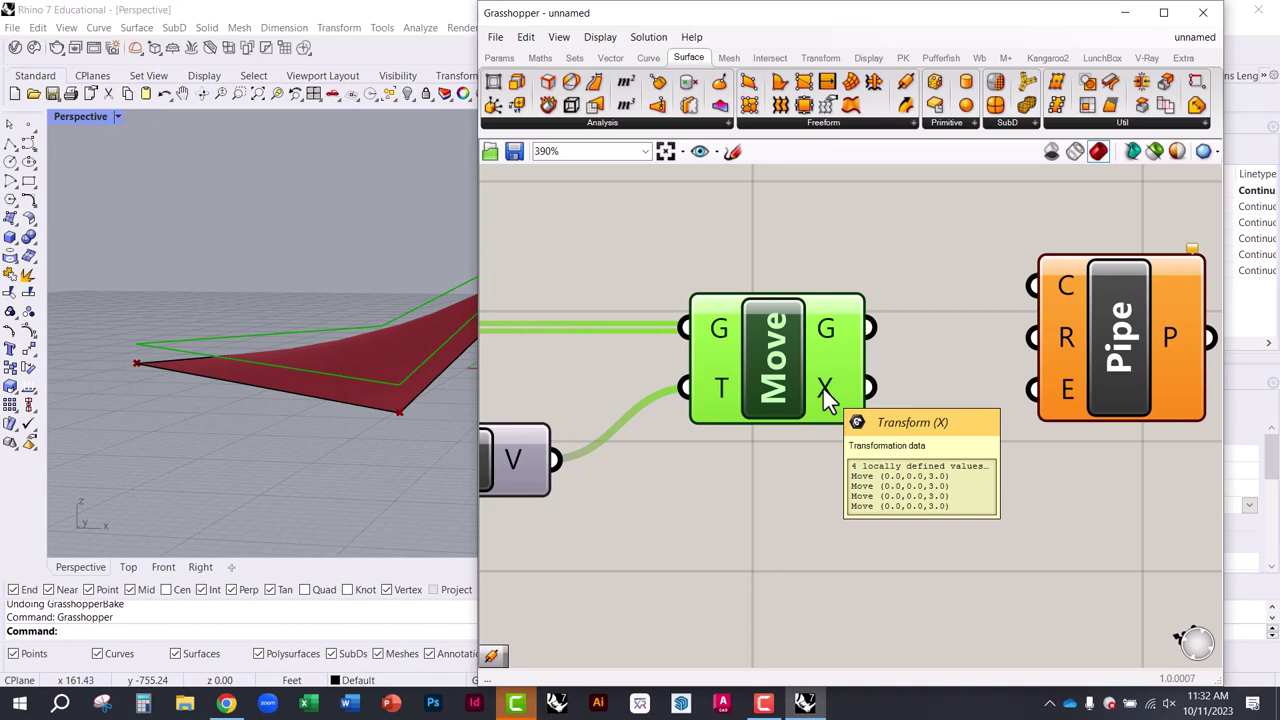
{"action": "right_click_drag", "start_coordinate": [911, 263], "coordinate": [831, 271]}
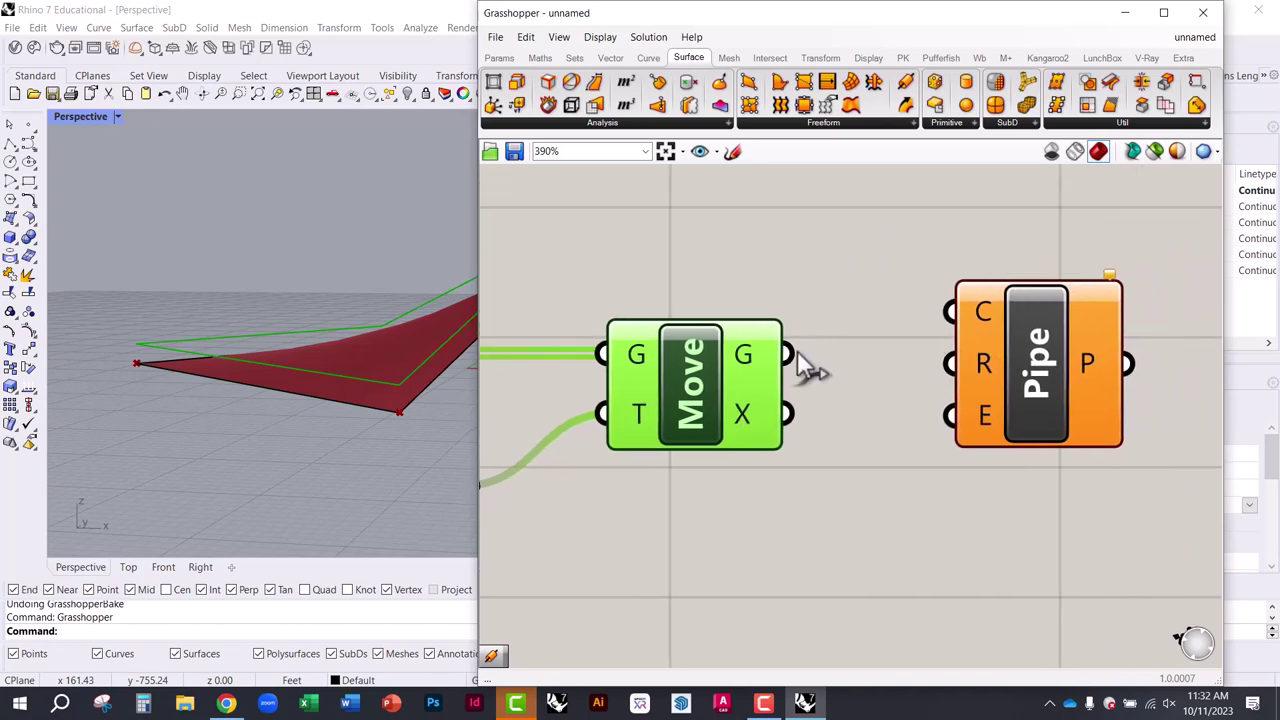
{"action": "left_click_drag", "start_coordinate": [1015, 343], "coordinate": [1007, 358]}
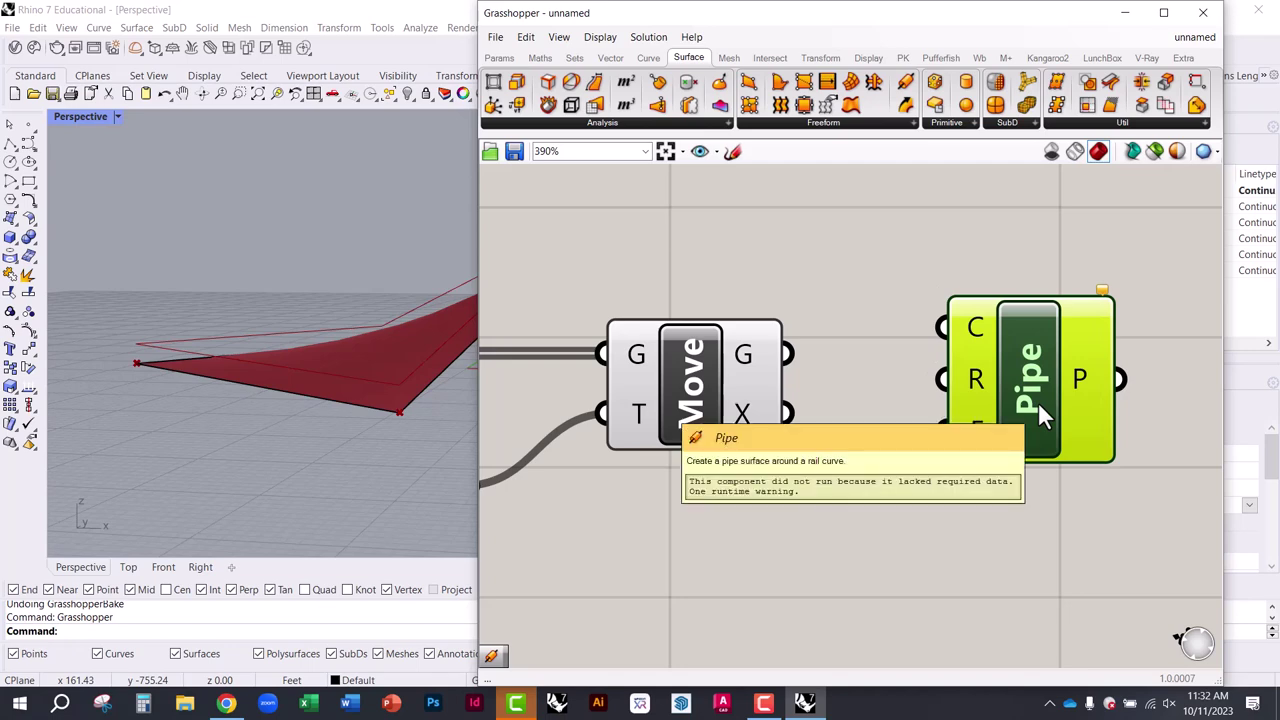
{"action": "mouse_move", "coordinate": [983, 343]}
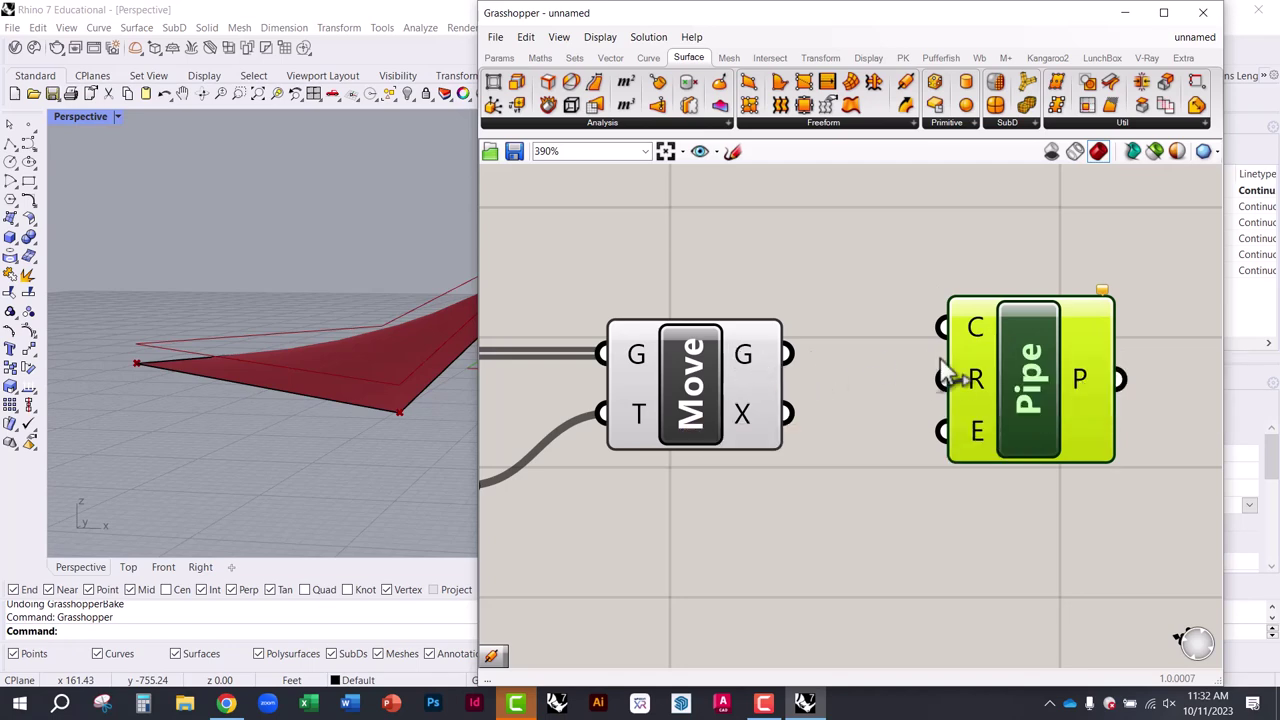
{"action": "mouse_move", "coordinate": [977, 383]}
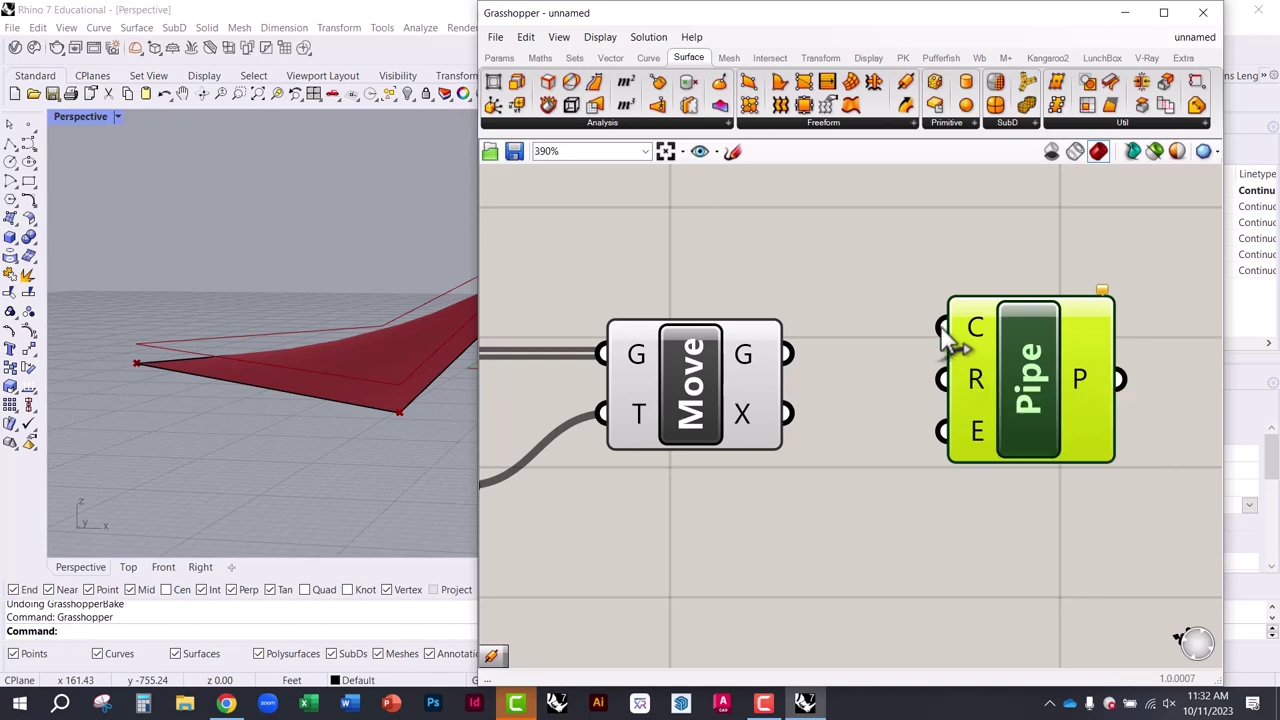
Connect Move's G output to Pipe's C input and inspect the pipes around the moved edges
{"action": "left_click_drag", "start_coordinate": [942, 328], "coordinate": [788, 355]}
{"action": "left_click_drag", "start_coordinate": [998, 374], "coordinate": [1051, 400]}
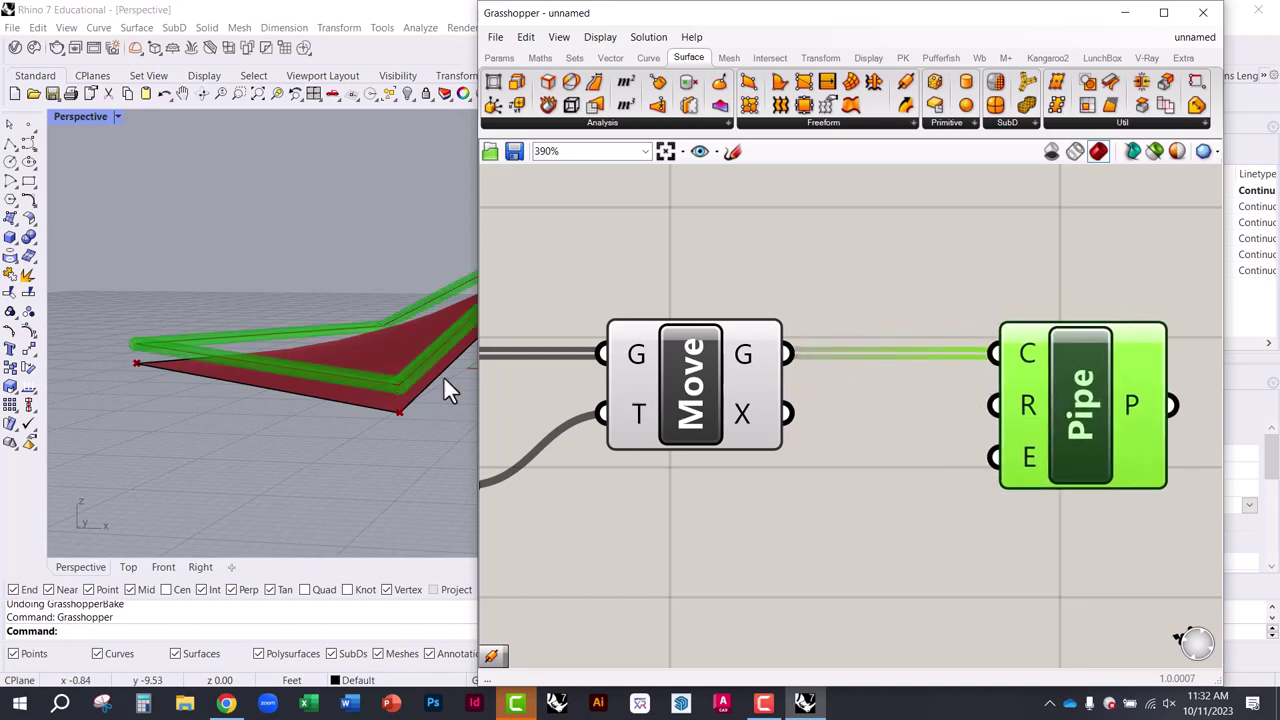
{"action": "right_click_drag", "start_coordinate": [443, 386], "coordinate": [362, 405]}
{"action": "scroll", "coordinate": [370, 400], "scroll_direction": "up", "scroll_amount": 5}
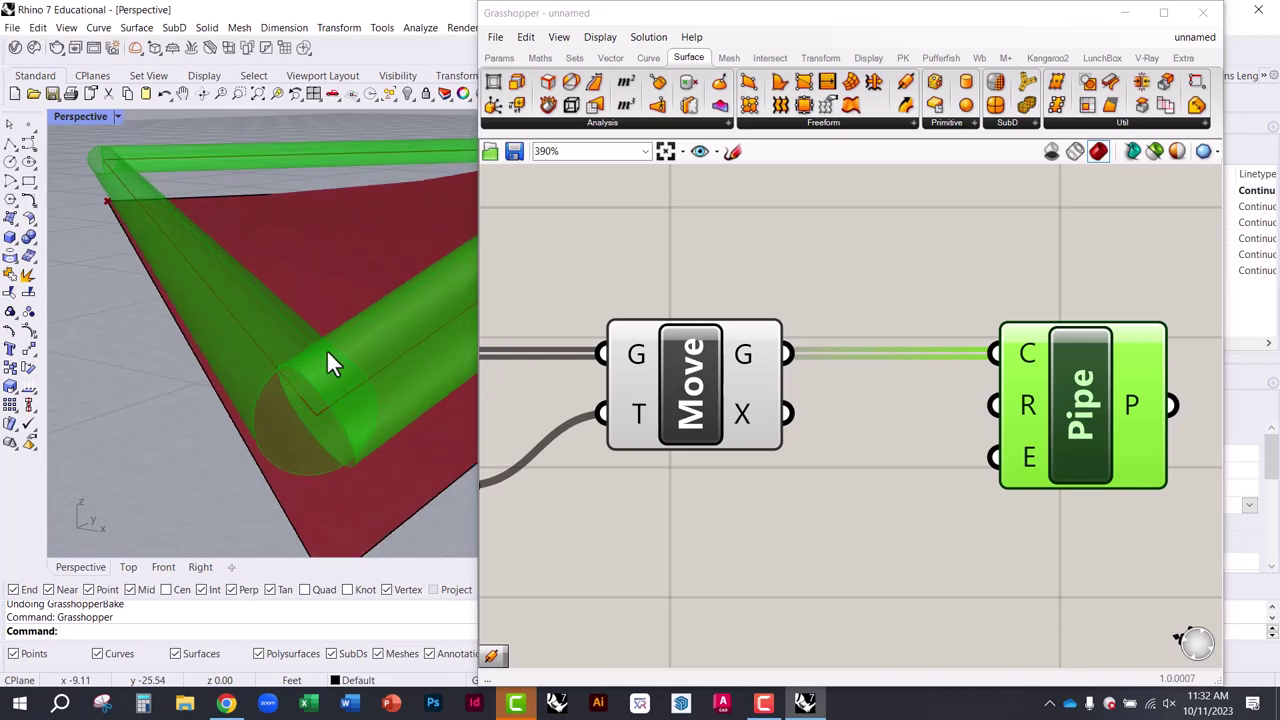
{"action": "right_click_drag", "start_coordinate": [337, 400], "coordinate": [240, 425]}
{"action": "right_click_drag", "start_coordinate": [760, 460], "coordinate": [930, 425]}
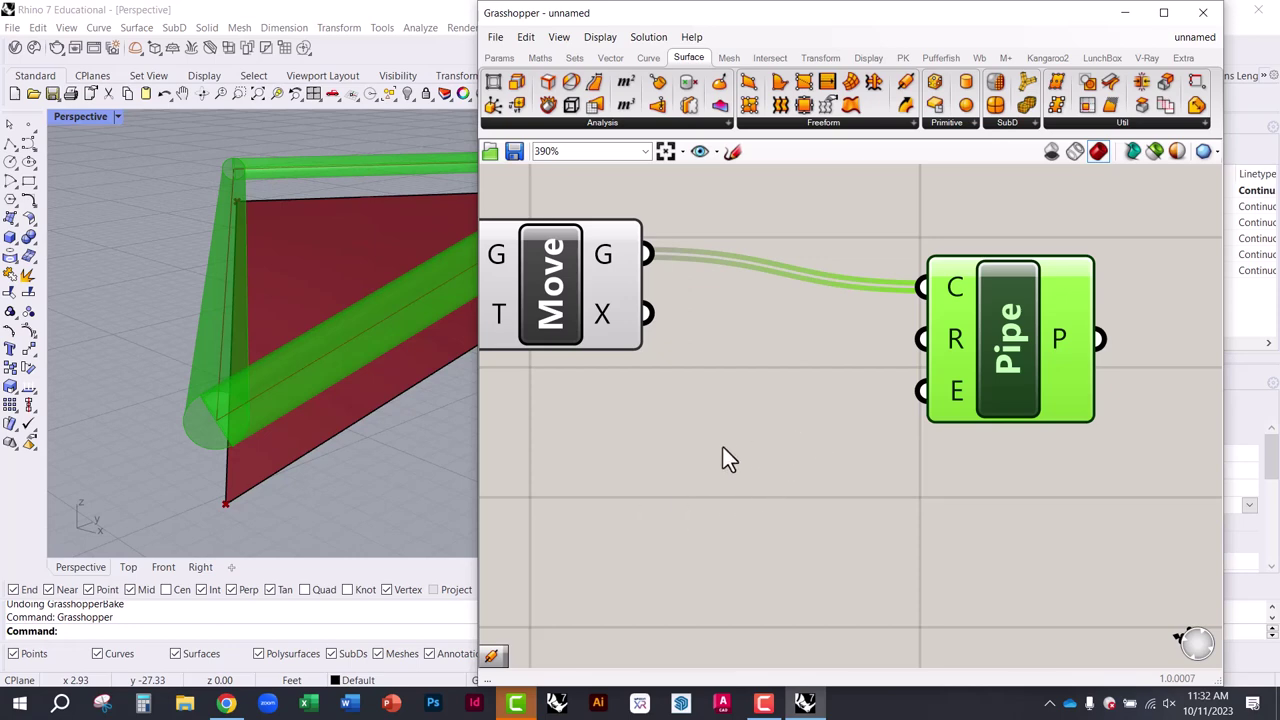
Compute 1 ÷ 12 in the Windows Calculator to convert one inch to feet, and close the calculator
{"action": "left_click", "coordinate": [144, 704]}
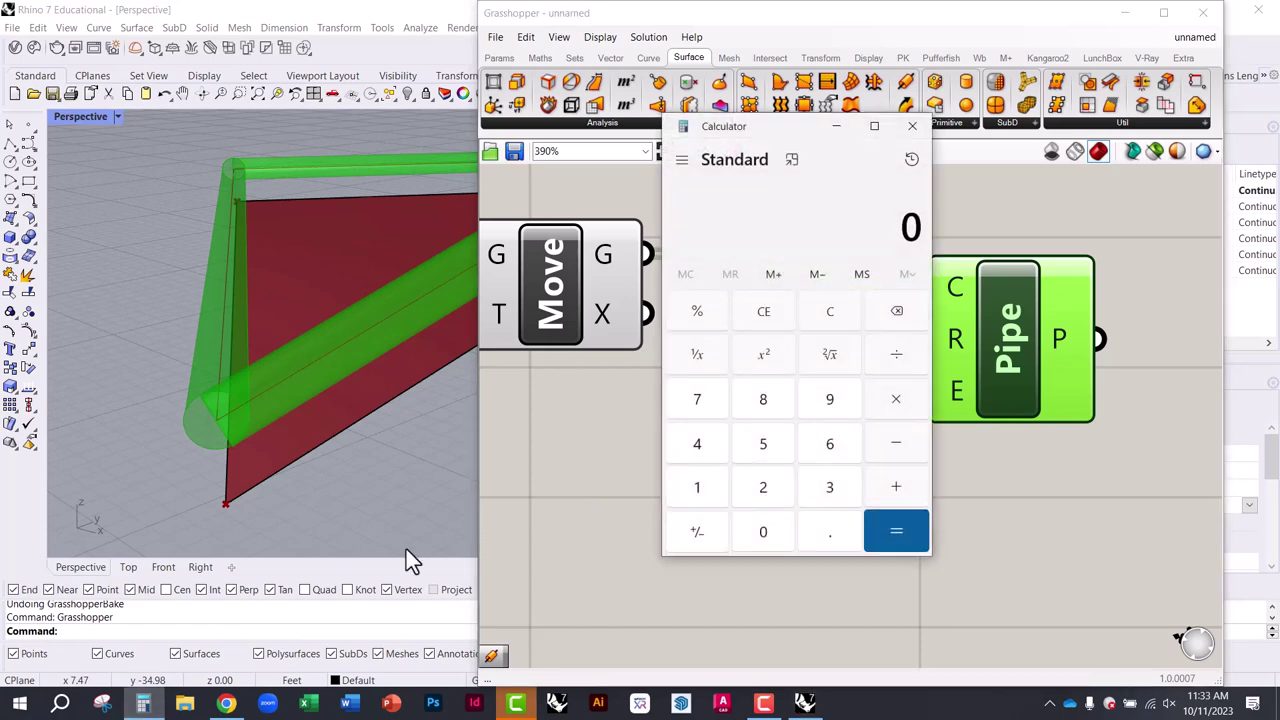
{"action": "left_click", "coordinate": [697, 487]}
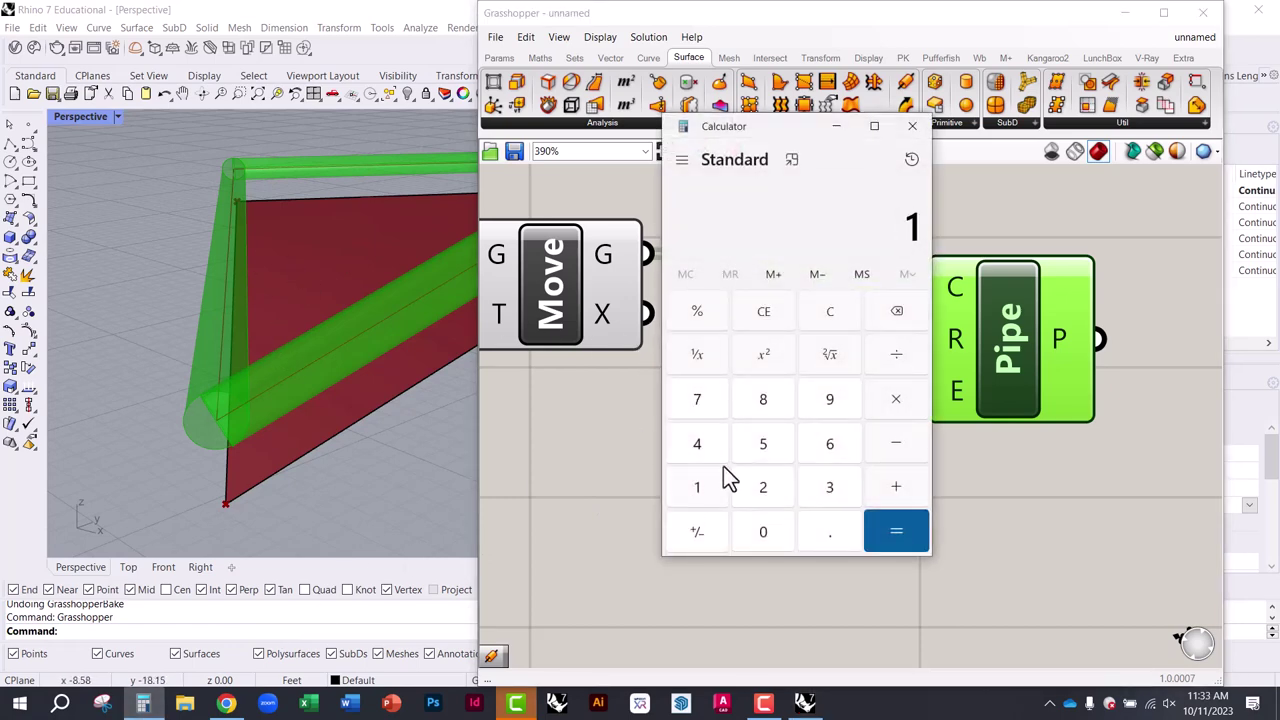
{"action": "left_click", "coordinate": [896, 355]}
{"action": "left_click", "coordinate": [700, 490]}
{"action": "left_click", "coordinate": [763, 487]}
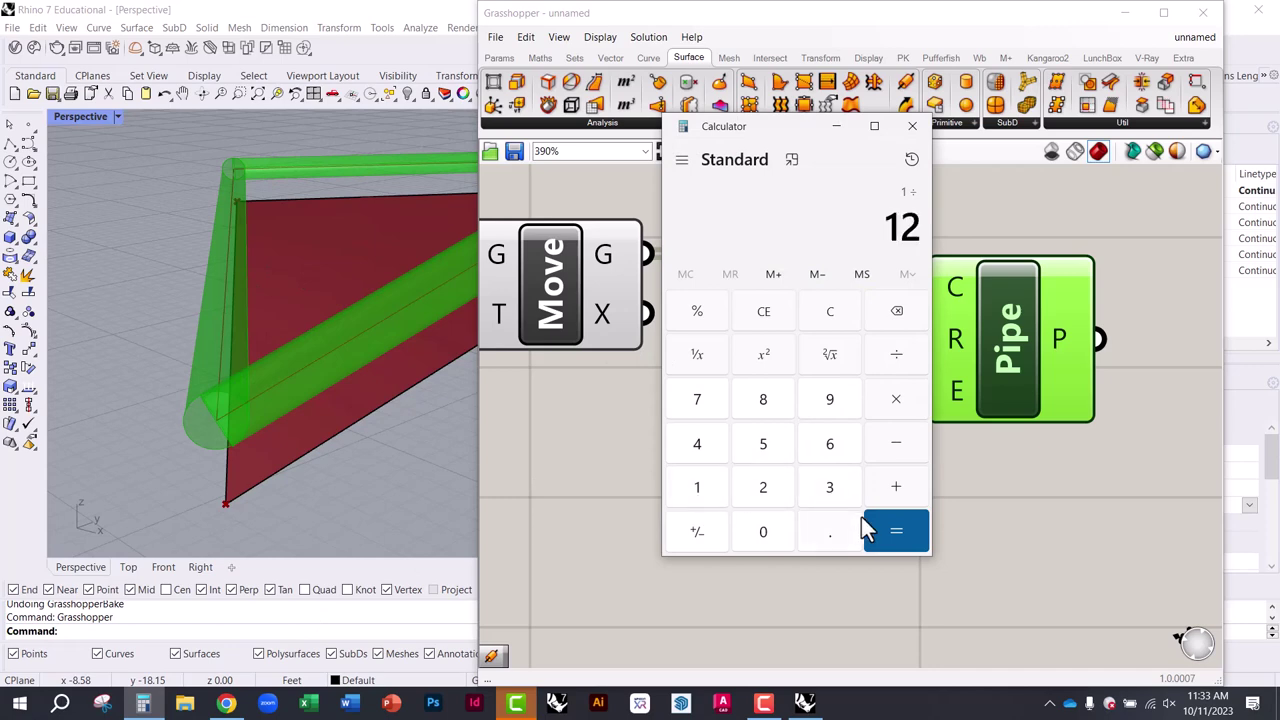
{"action": "left_click", "coordinate": [896, 531]}
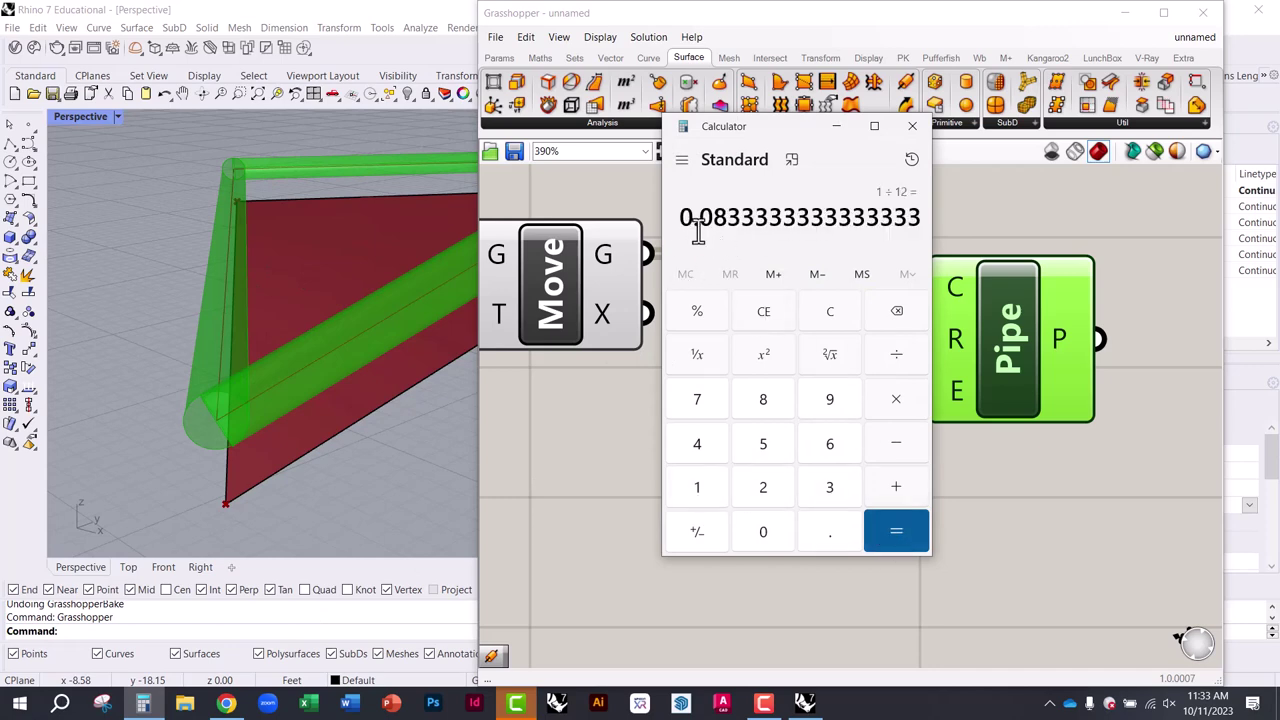
{"action": "left_click", "coordinate": [912, 127]}
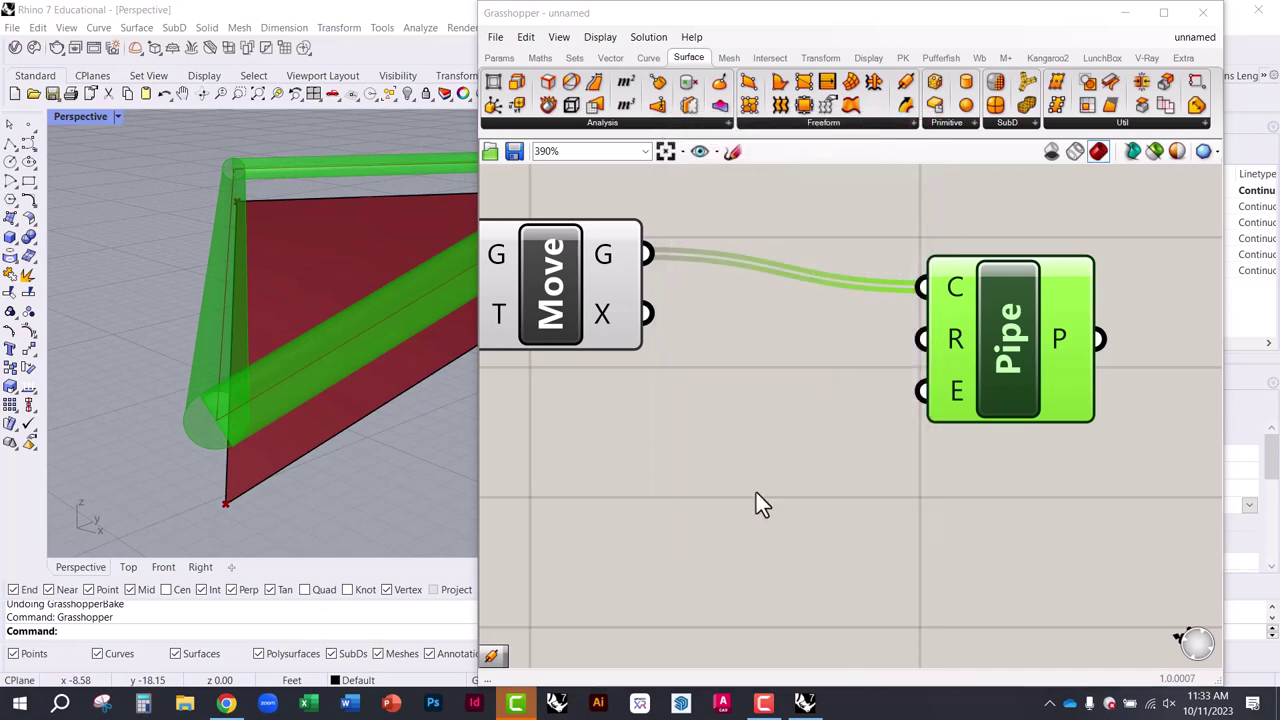
Add a number slider with the value 0.083 to the Grasshopper canvas and place it below Move and Pipe
{"action": "double_click", "coordinate": [756, 492]}
{"action": "type", "text": "0.08"}
{"action": "key", "text": "Return"}
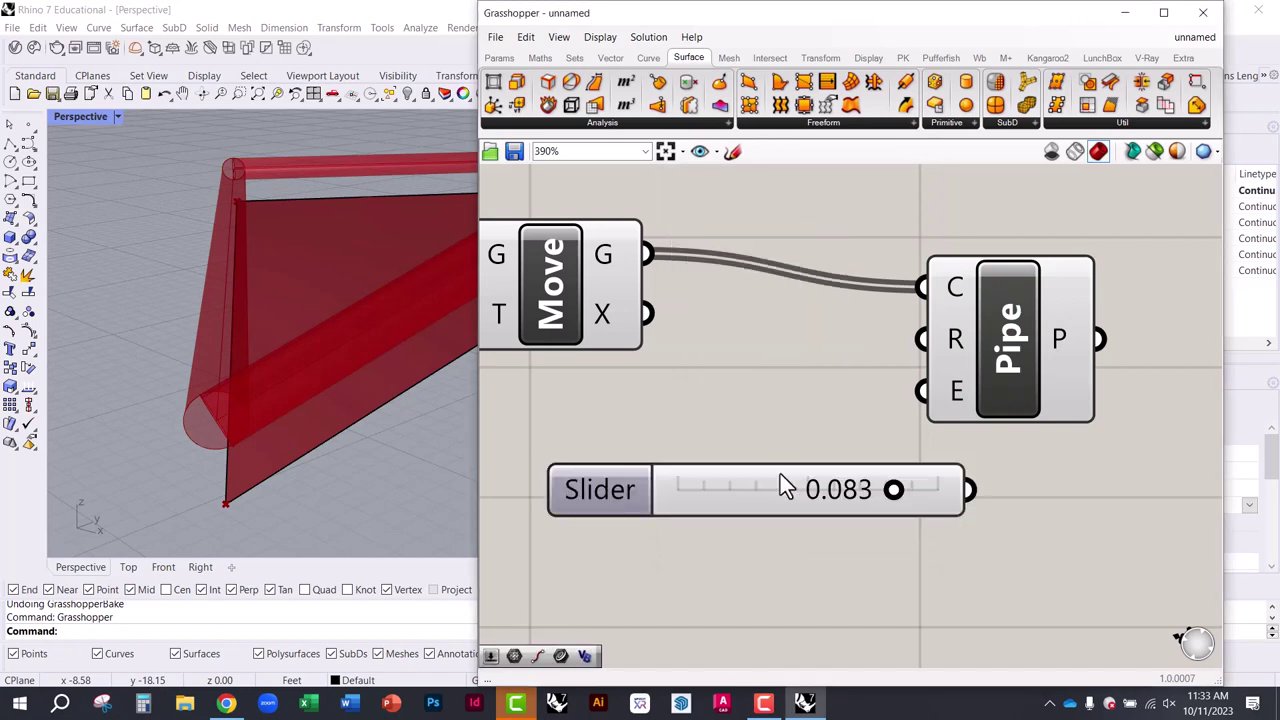
{"action": "left_click_drag", "start_coordinate": [780, 486], "coordinate": [695, 477]}
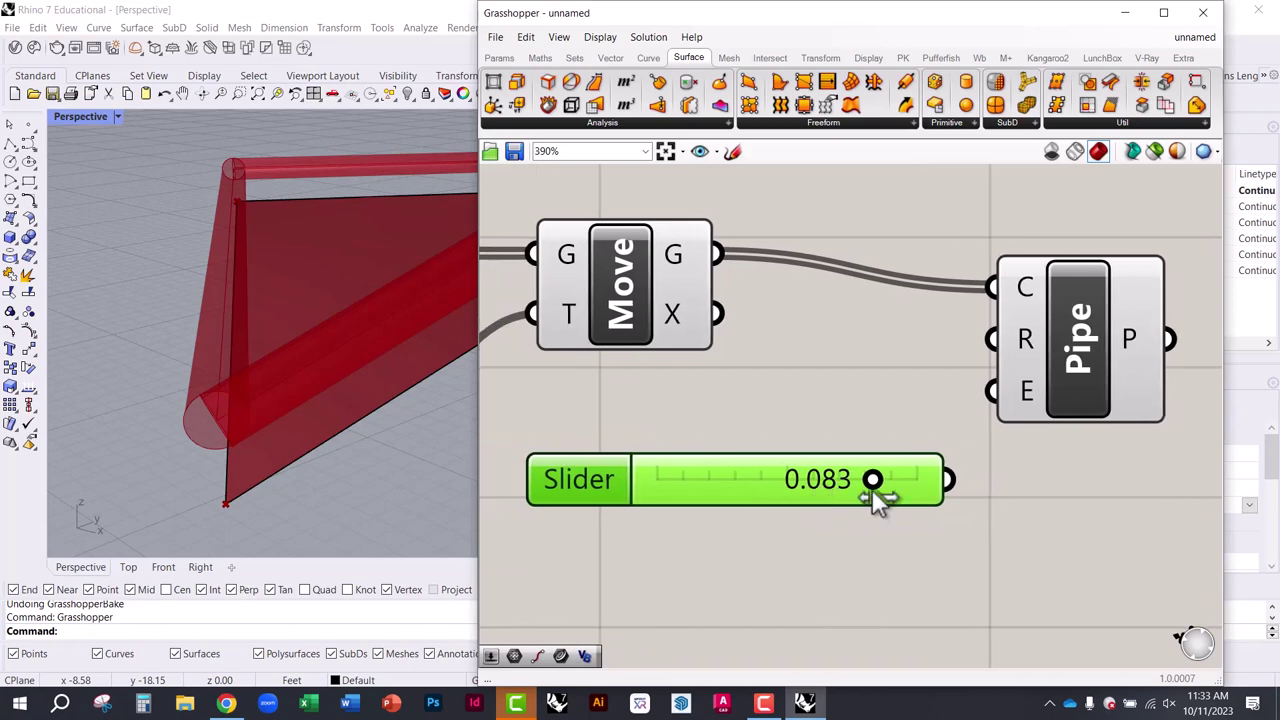
Compare the grip shape and number format of the 0.083 slider with those of the Factor slider
{"action": "scroll", "coordinate": [835, 490], "scroll_direction": "up", "scroll_amount": 2}
{"action": "mouse_move", "coordinate": [898, 484]}
{"action": "left_mouse_down"}
{"action": "mouse_move", "coordinate": [968, 486]}
{"action": "mouse_move", "coordinate": [820, 493]}
{"action": "mouse_move", "coordinate": [903, 491]}
{"action": "left_mouse_up"}
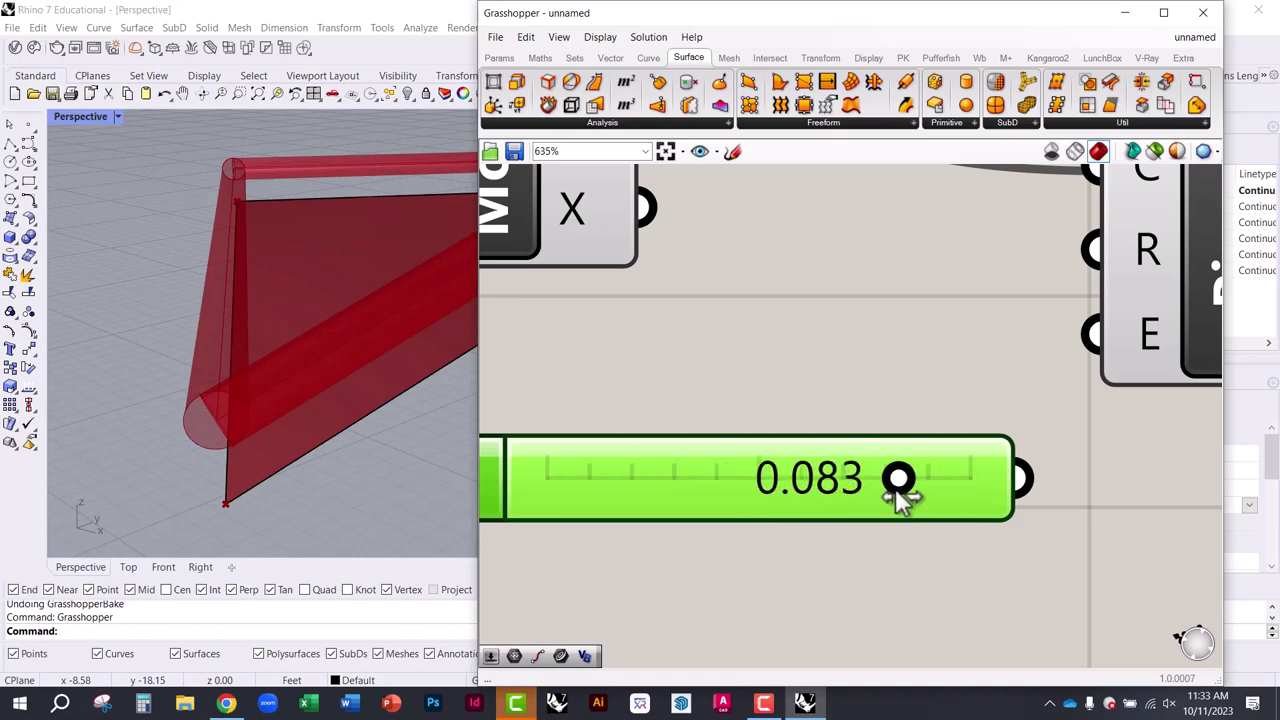
{"action": "scroll", "coordinate": [940, 590], "scroll_direction": "down", "scroll_amount": 4}
{"action": "scroll", "coordinate": [726, 443], "scroll_direction": "down", "scroll_amount": 2}
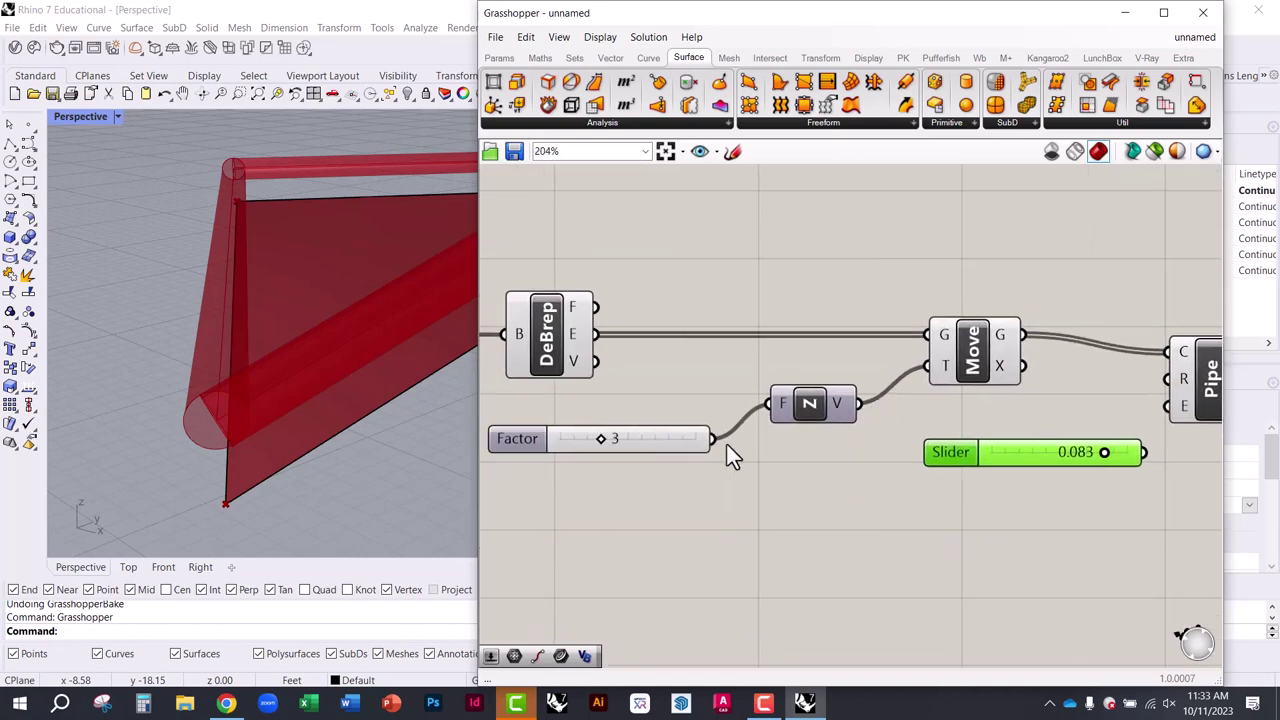
{"action": "scroll", "coordinate": [580, 450], "scroll_direction": "up", "scroll_amount": 4}
{"action": "right_click_drag", "start_coordinate": [574, 454], "coordinate": [781, 426]}
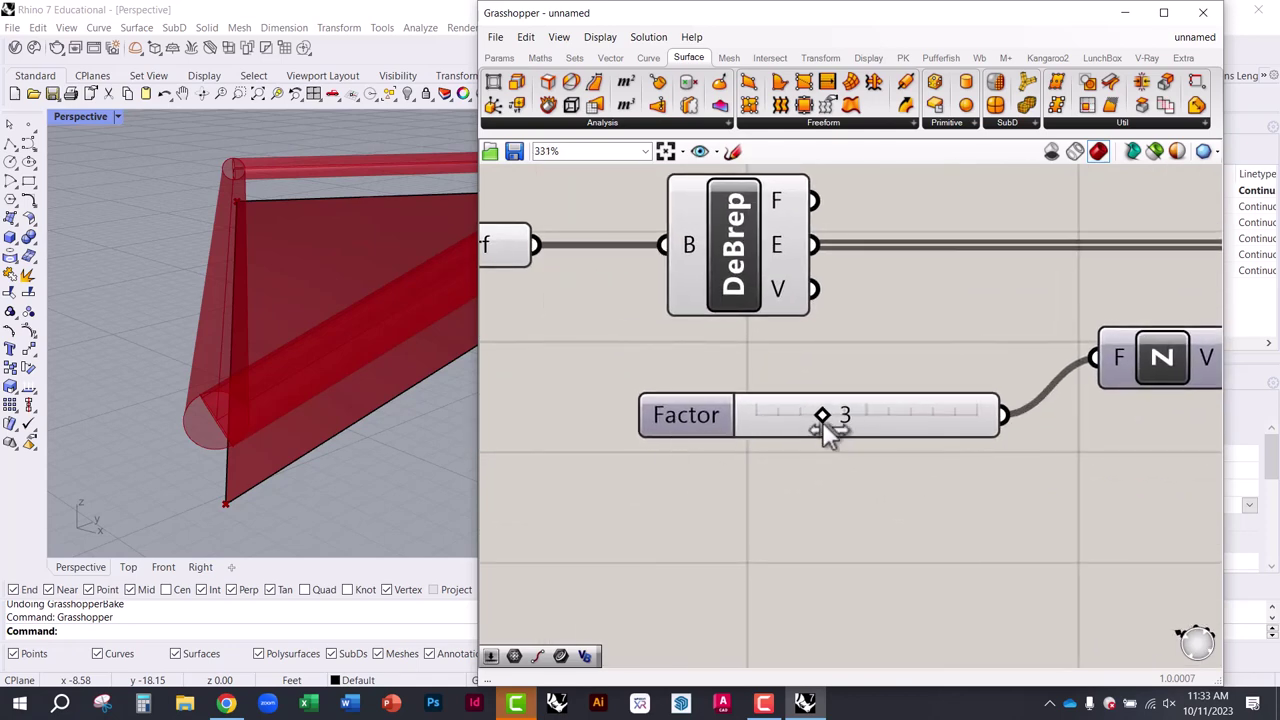
{"action": "mouse_move", "coordinate": [822, 421]}
{"action": "left_mouse_down"}
{"action": "mouse_move", "coordinate": [845, 423]}
{"action": "mouse_move", "coordinate": [823, 423]}
{"action": "left_mouse_up"}
{"action": "right_click_drag", "start_coordinate": [825, 425], "coordinate": [703, 443]}
{"action": "scroll", "coordinate": [703, 443], "scroll_direction": "down", "scroll_amount": 3}
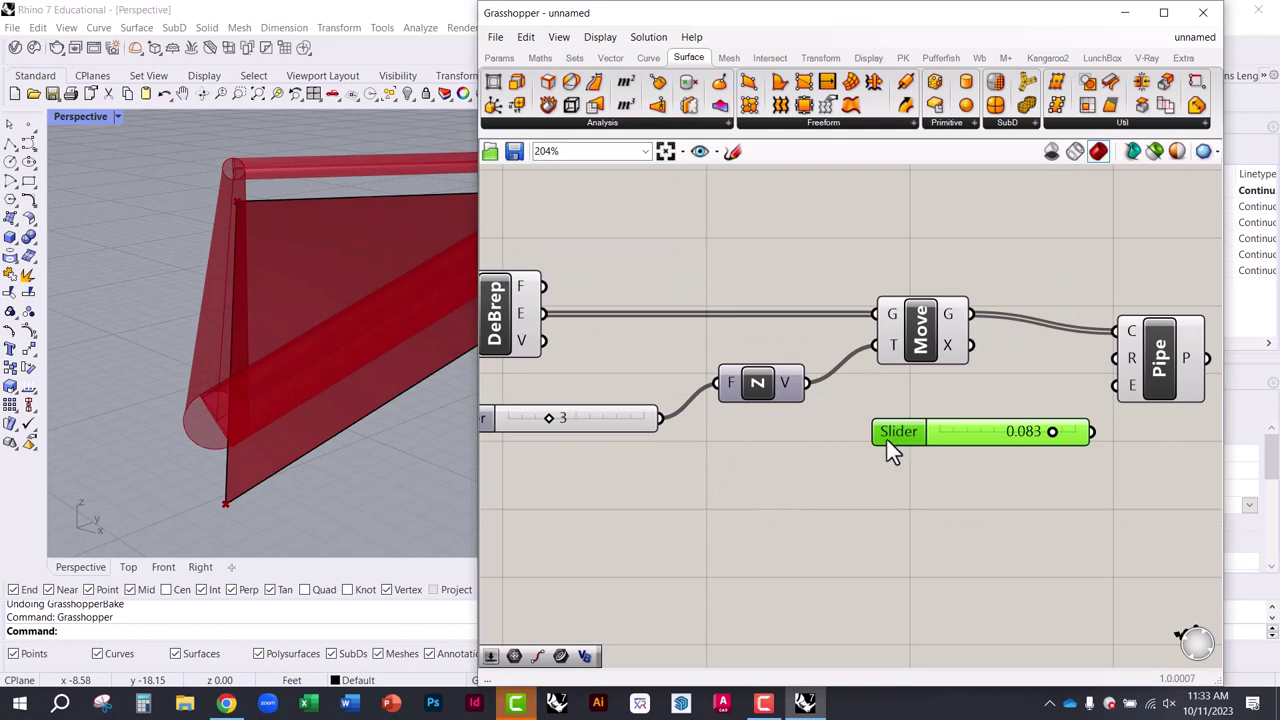
Name the 0.083 slider HANDRAIL RADIUS in its slider settings
{"action": "right_click_drag", "start_coordinate": [887, 440], "coordinate": [790, 415]}
{"action": "right_click", "coordinate": [766, 396]}
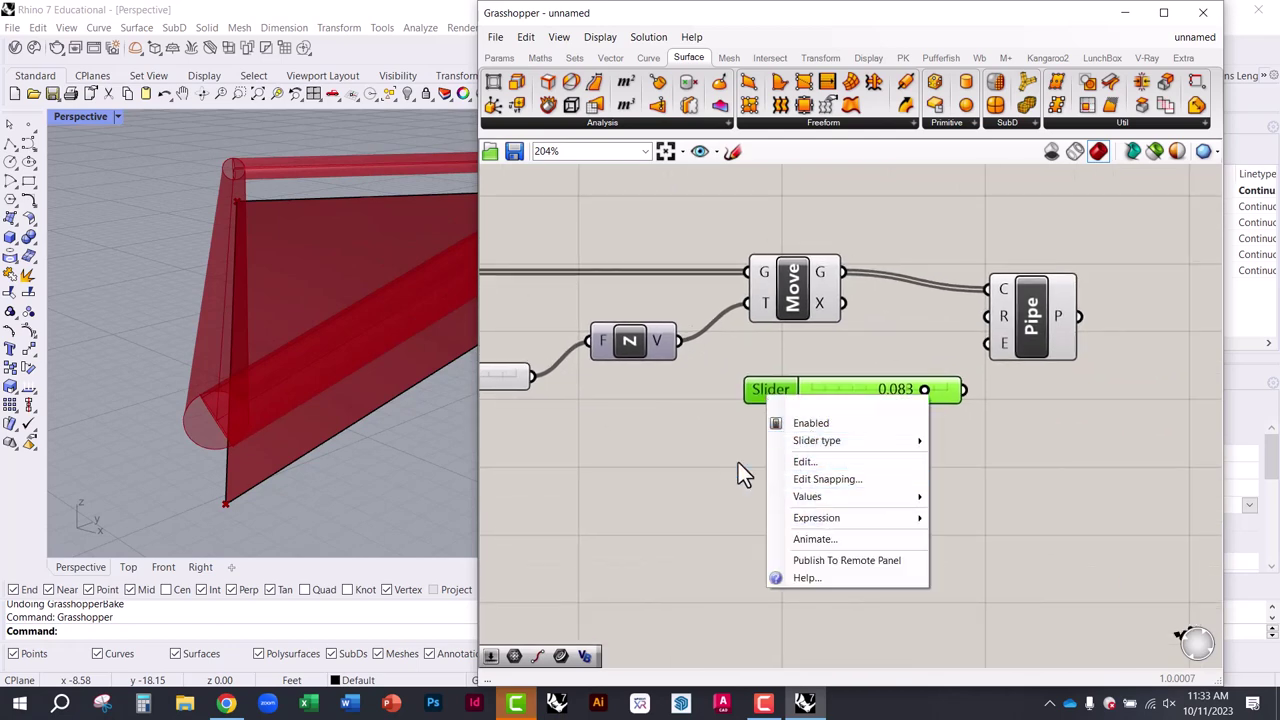
{"action": "left_click", "coordinate": [738, 470]}
{"action": "double_click", "coordinate": [773, 392]}
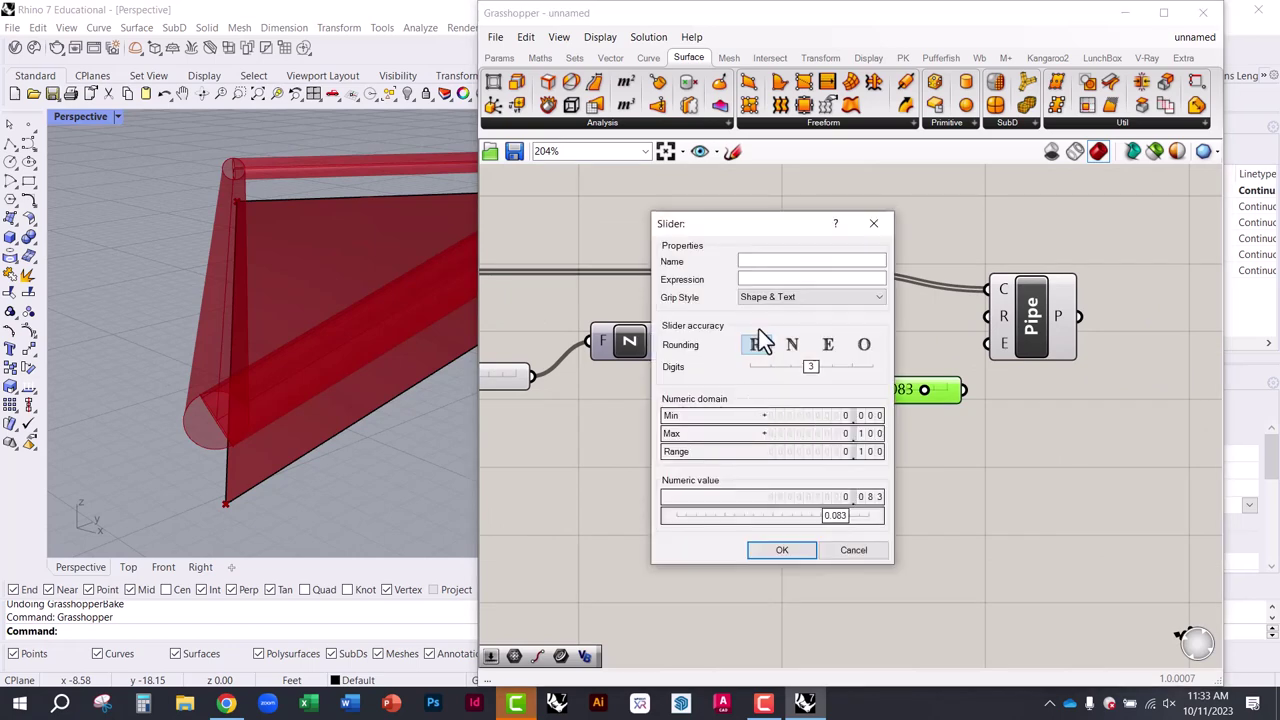
{"action": "left_click_drag", "start_coordinate": [729, 226], "coordinate": [660, 207]}
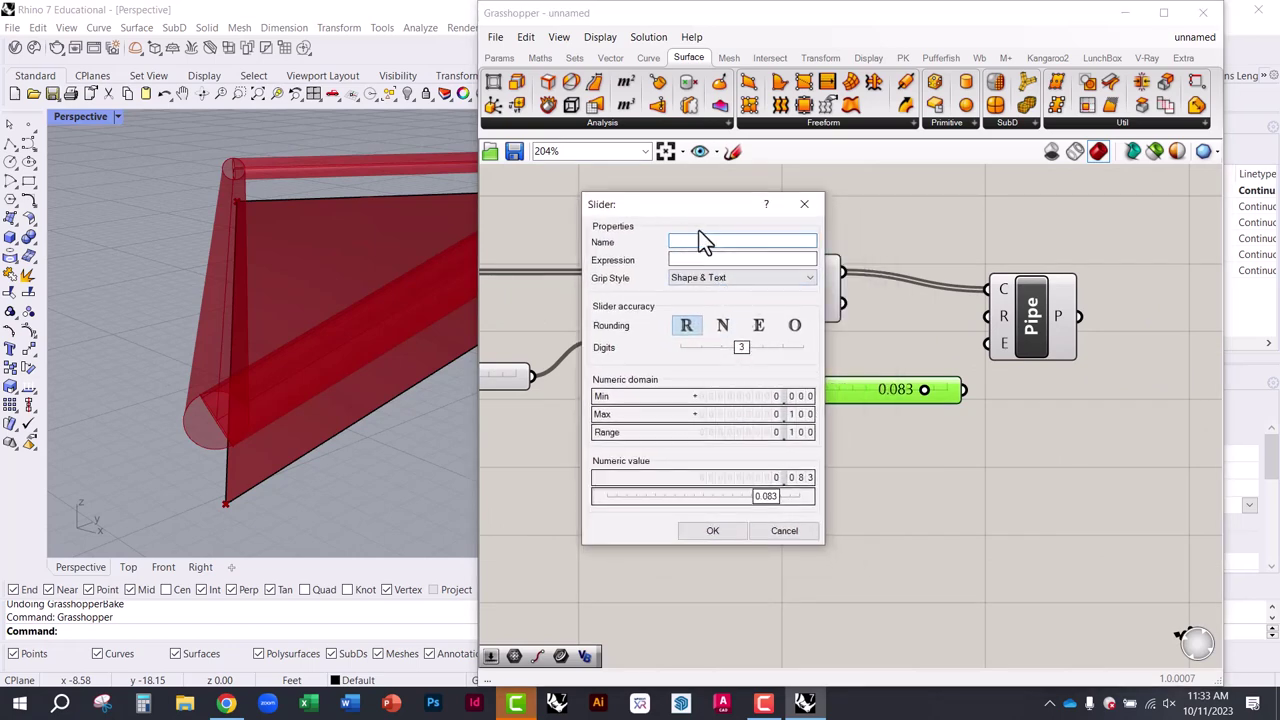
{"action": "left_click", "coordinate": [701, 241]}
{"action": "type", "text": "h"}
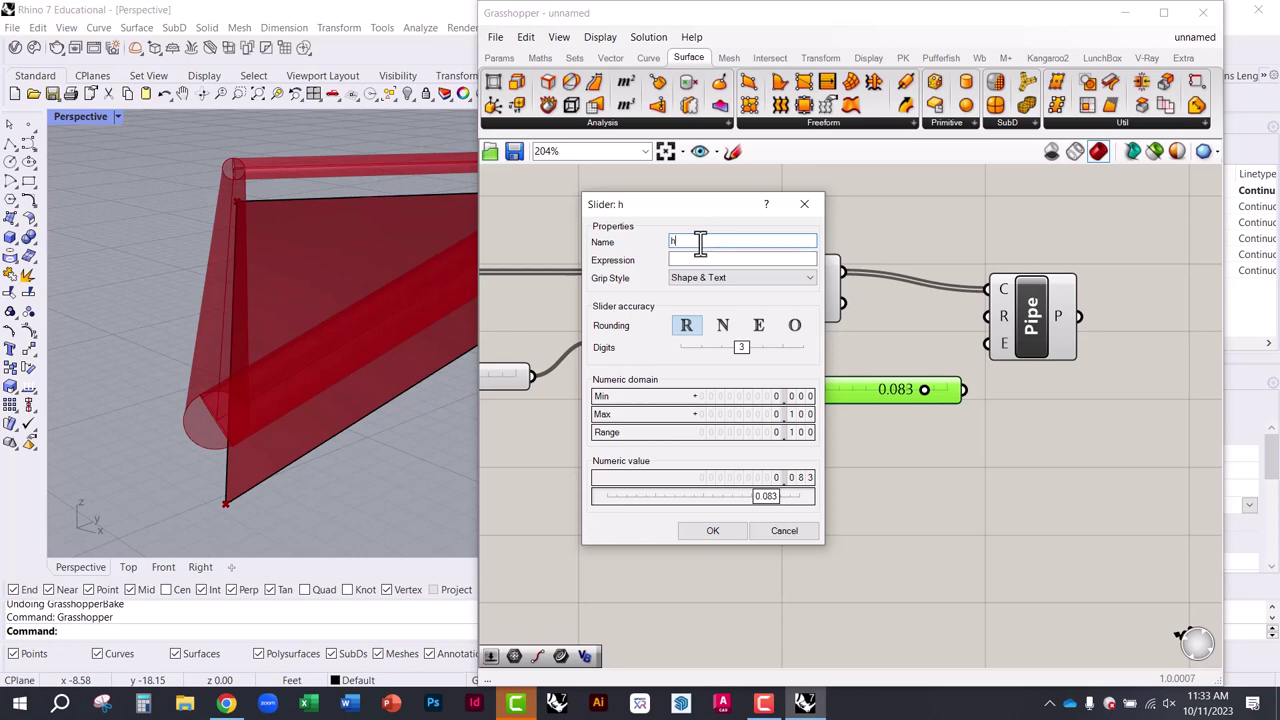
{"action": "type", "text": "an"}
{"action": "key", "text": "BackSpace"}
{"action": "key", "text": "BackSpace"}
{"action": "key", "text": "BackSpace"}
{"action": "type", "text": "HANDRAIL RADUI"}
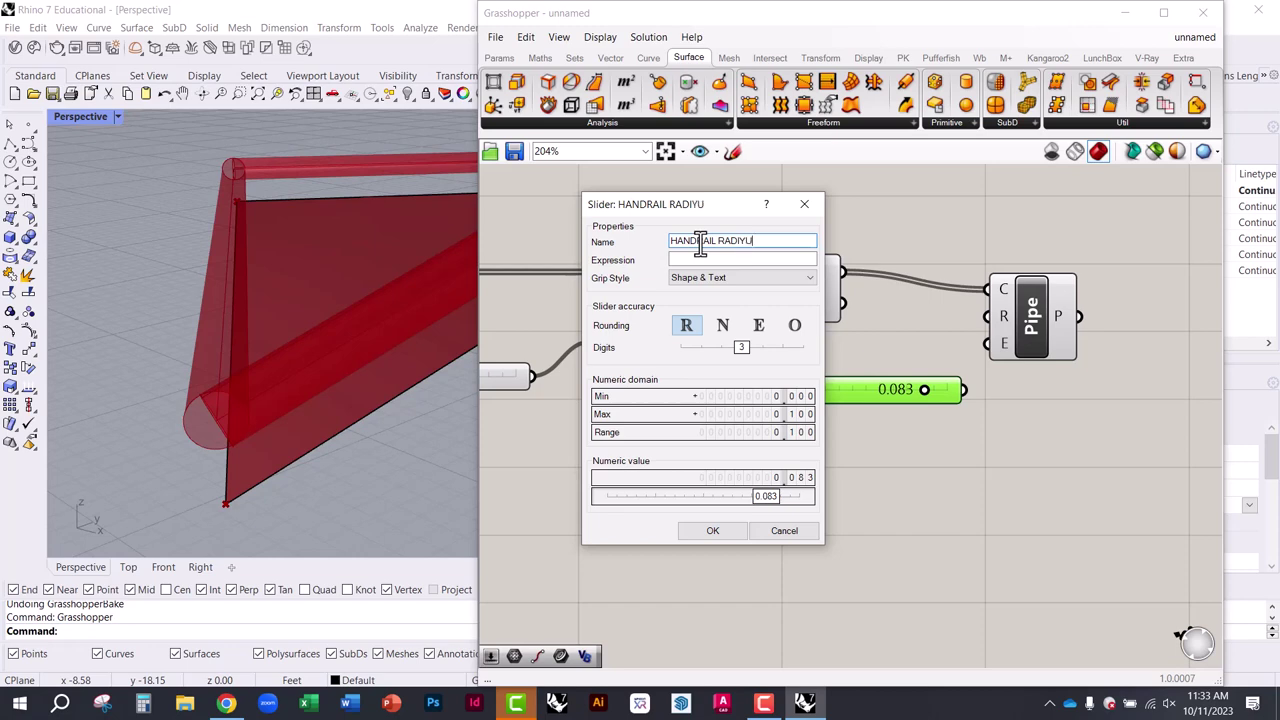
{"action": "key", "text": "BackSpace"}
{"action": "key", "text": "BackSpace"}
{"action": "type", "text": "IUS"}
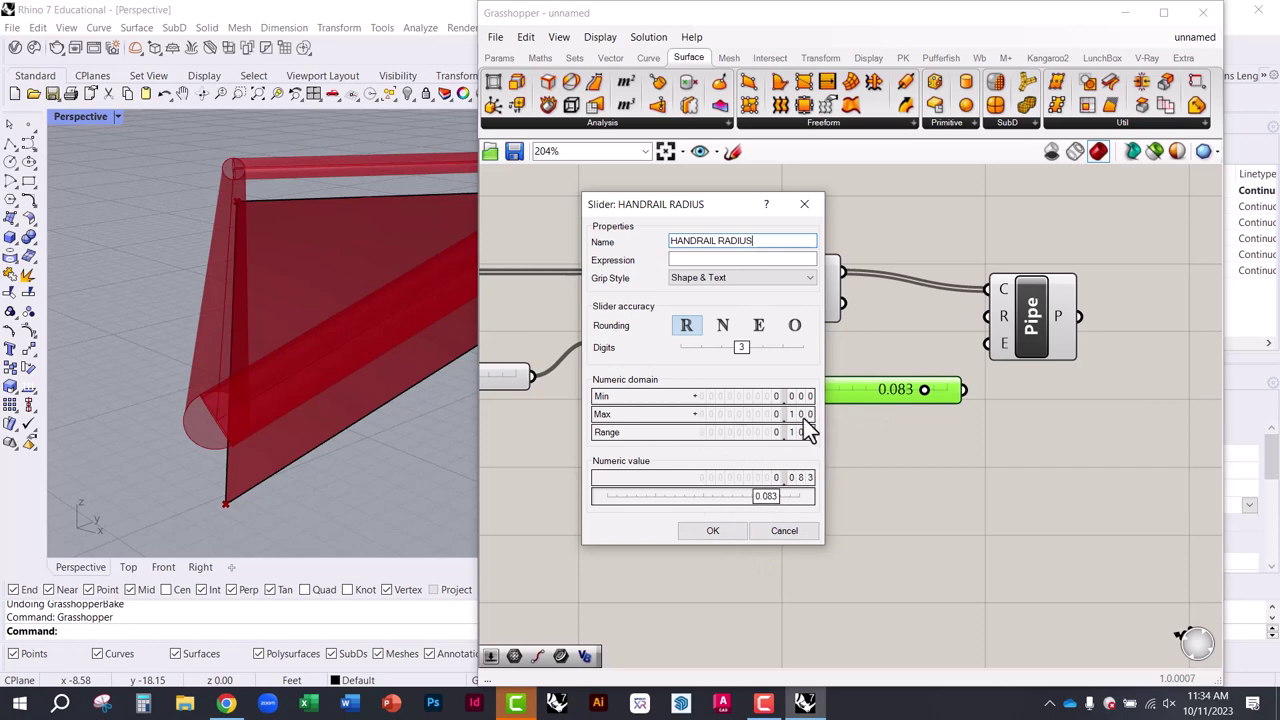
{"action": "left_click", "coordinate": [711, 531]}
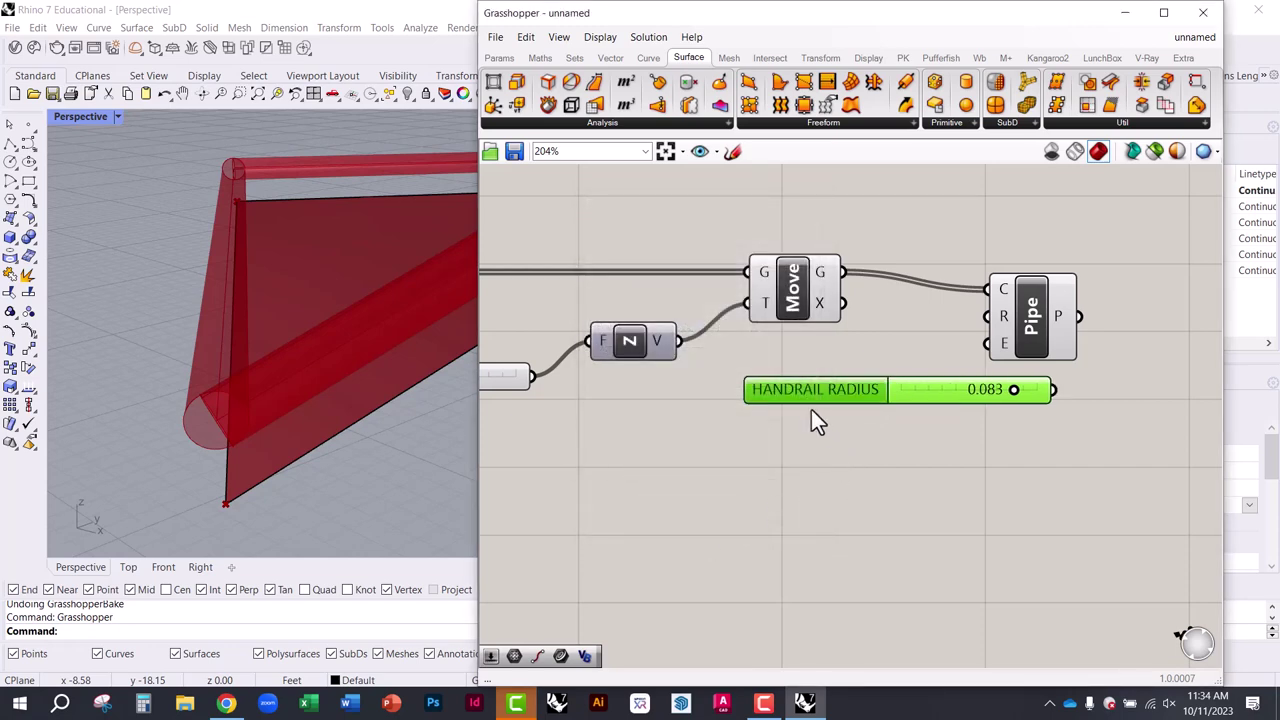
Position the HANDRAIL RADIUS slider below the Move component, in front of Pipe's inputs
{"action": "left_click_drag", "start_coordinate": [776, 397], "coordinate": [676, 451]}
{"action": "scroll", "coordinate": [686, 428], "scroll_direction": "up", "scroll_amount": 4}
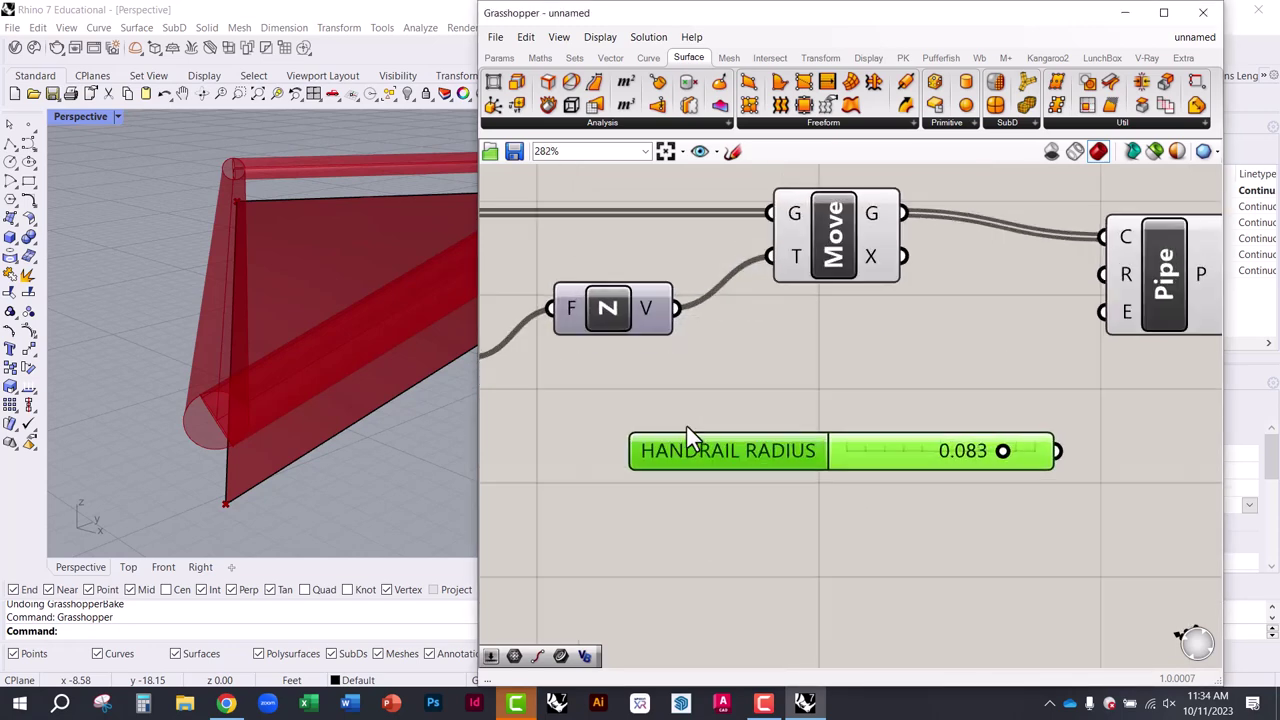
{"action": "scroll", "coordinate": [596, 497], "scroll_direction": "down", "scroll_amount": 4}
{"action": "left_click_drag", "start_coordinate": [731, 478], "coordinate": [689, 455]}
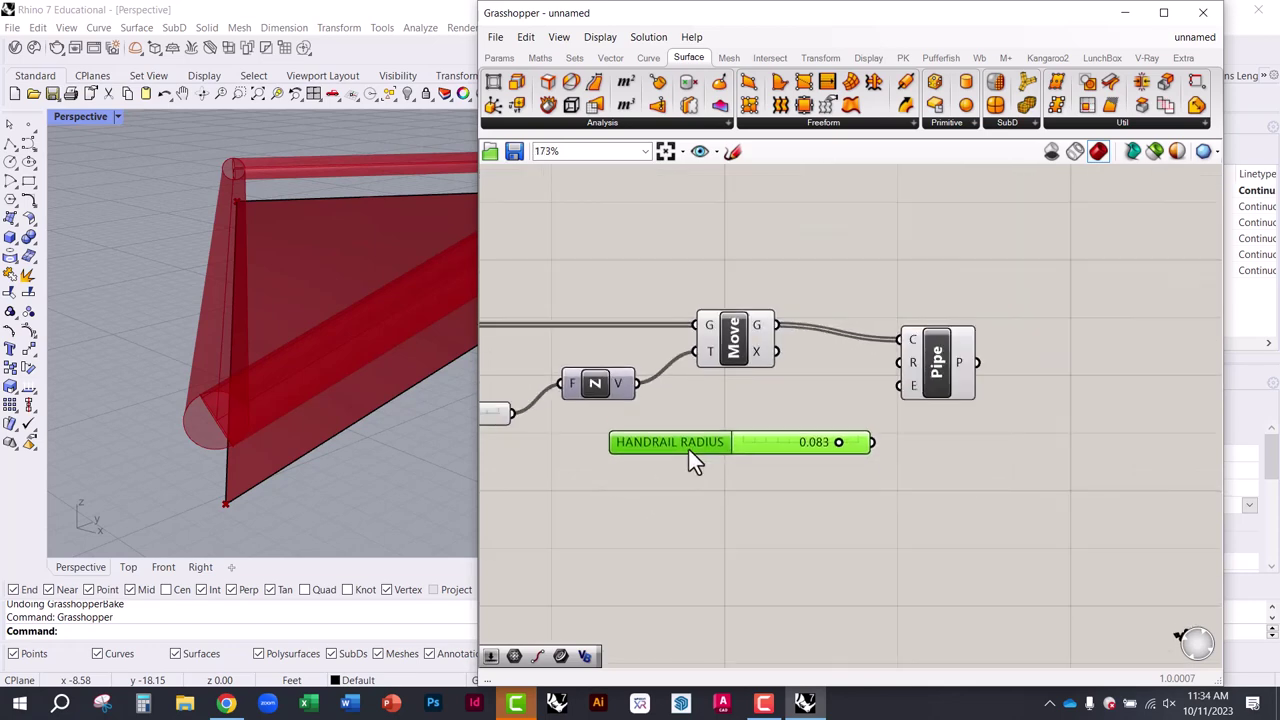
{"action": "mouse_move", "coordinate": [877, 440]}
{"action": "left_mouse_down"}
{"action": "mouse_move", "coordinate": [894, 371]}
{"action": "mouse_move", "coordinate": [880, 460]}
{"action": "left_mouse_up"}
{"action": "scroll", "coordinate": [700, 455], "scroll_direction": "up", "scroll_amount": 4}
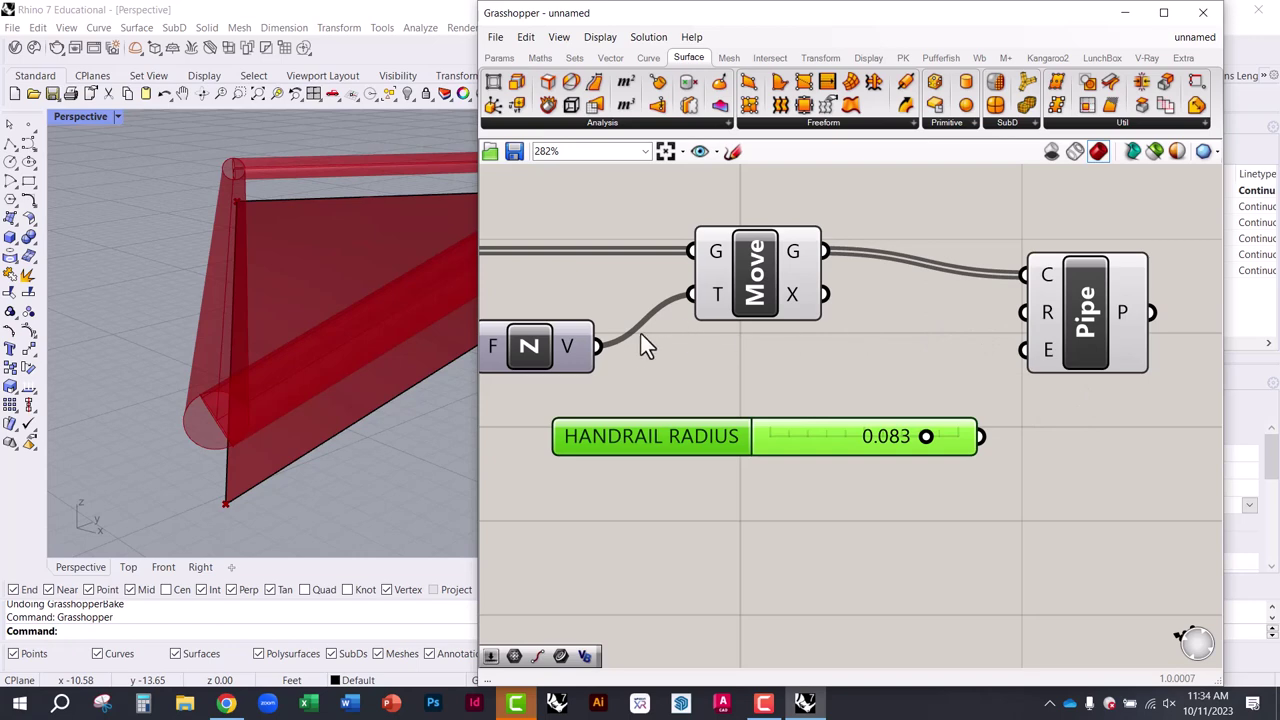
{"action": "left_click_drag", "start_coordinate": [641, 425], "coordinate": [669, 445]}
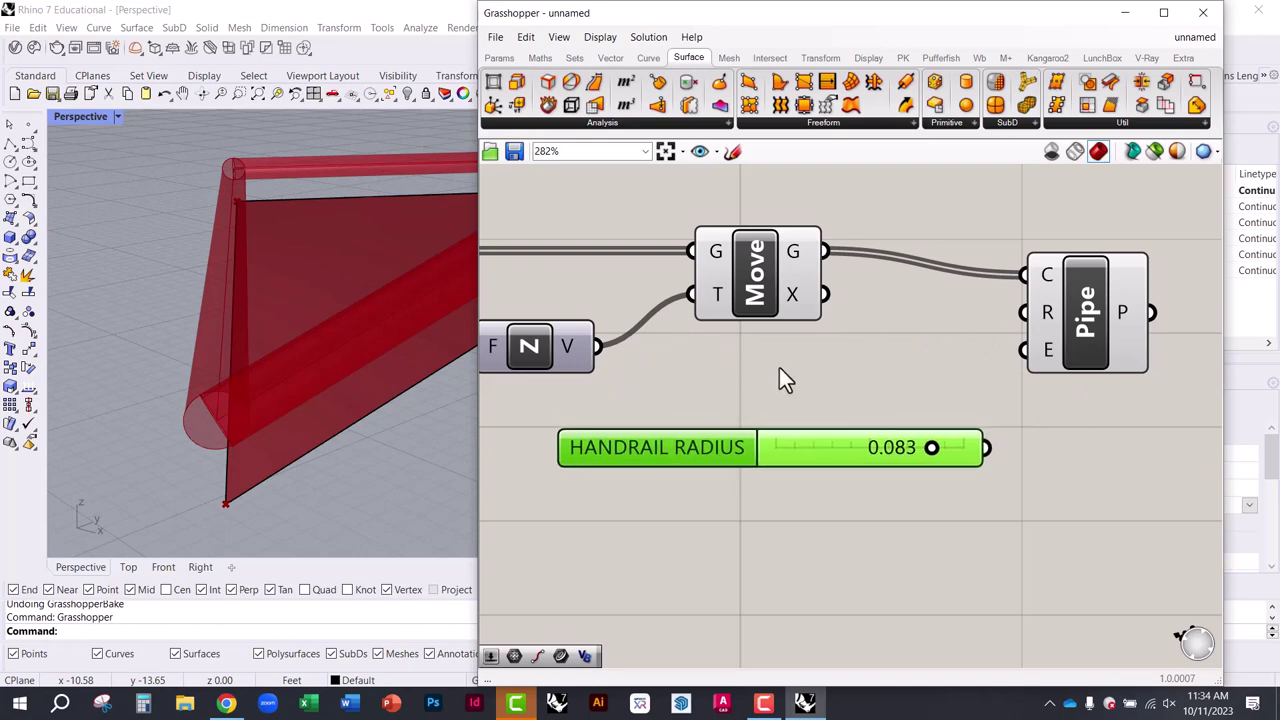
Group the Factor slider, Unit Z and Move components
{"action": "scroll", "coordinate": [931, 379], "scroll_direction": "down", "scroll_amount": 3}
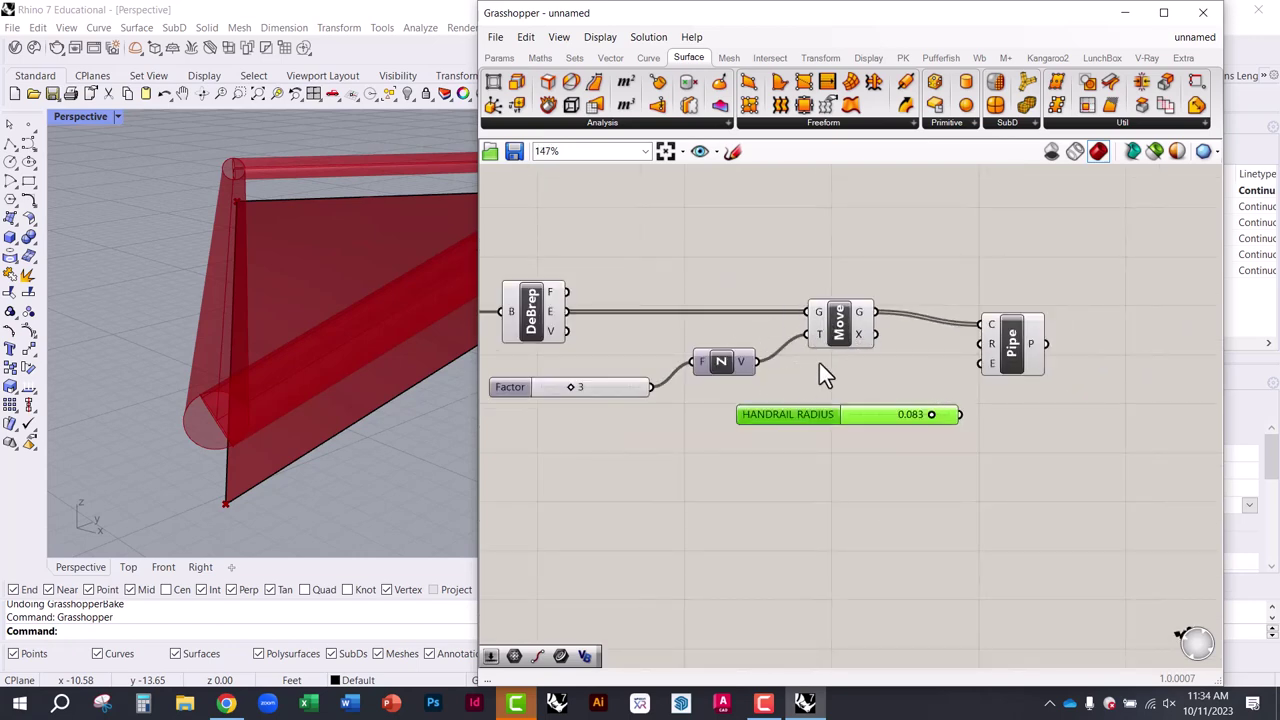
{"action": "scroll", "coordinate": [845, 385], "scroll_direction": "up", "scroll_amount": 2}
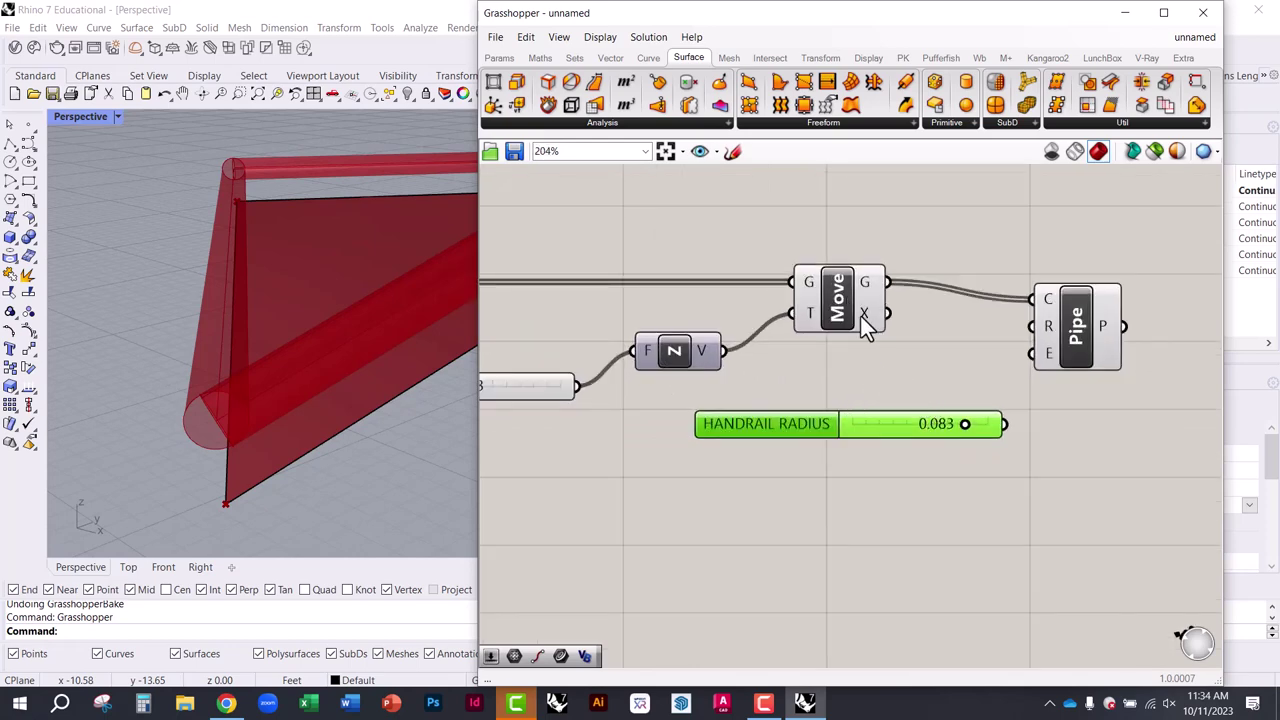
{"action": "scroll", "coordinate": [917, 380], "scroll_direction": "up", "scroll_amount": 1}
{"action": "scroll", "coordinate": [917, 385], "scroll_direction": "down", "scroll_amount": 1}
{"action": "left_click_drag", "start_coordinate": [932, 388], "coordinate": [528, 232]}
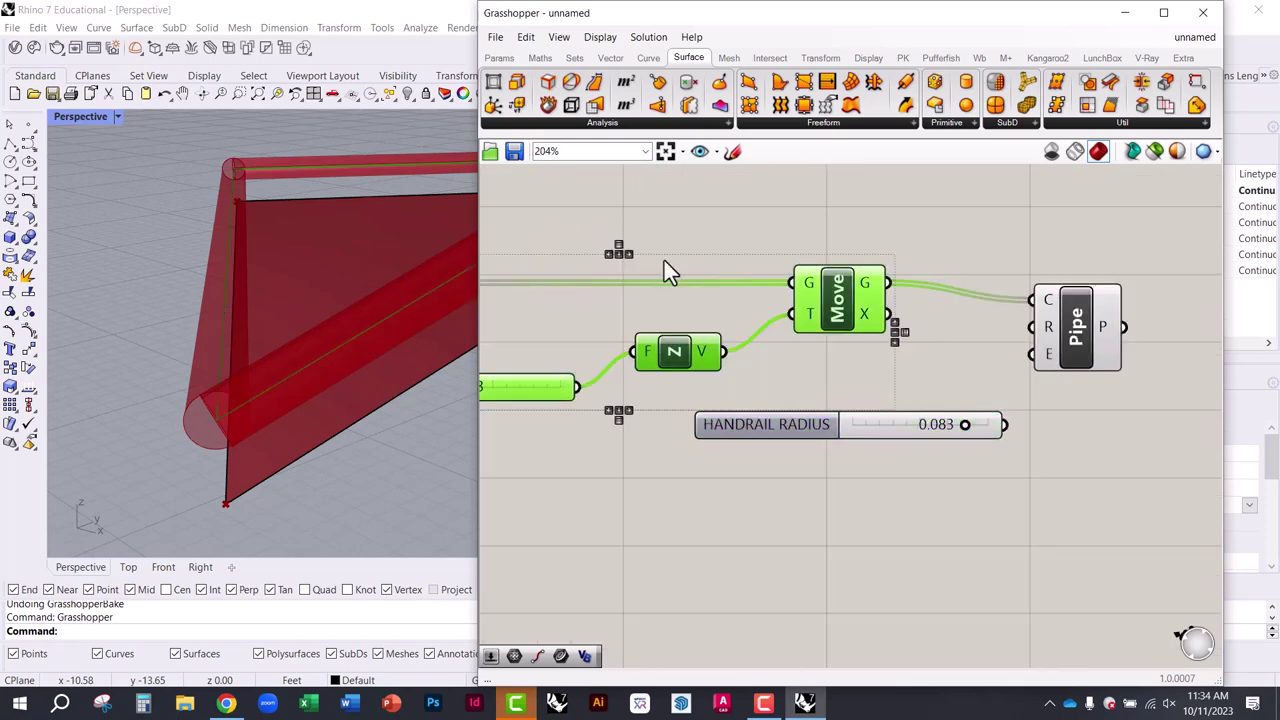
{"action": "middle_click", "coordinate": [713, 219]}
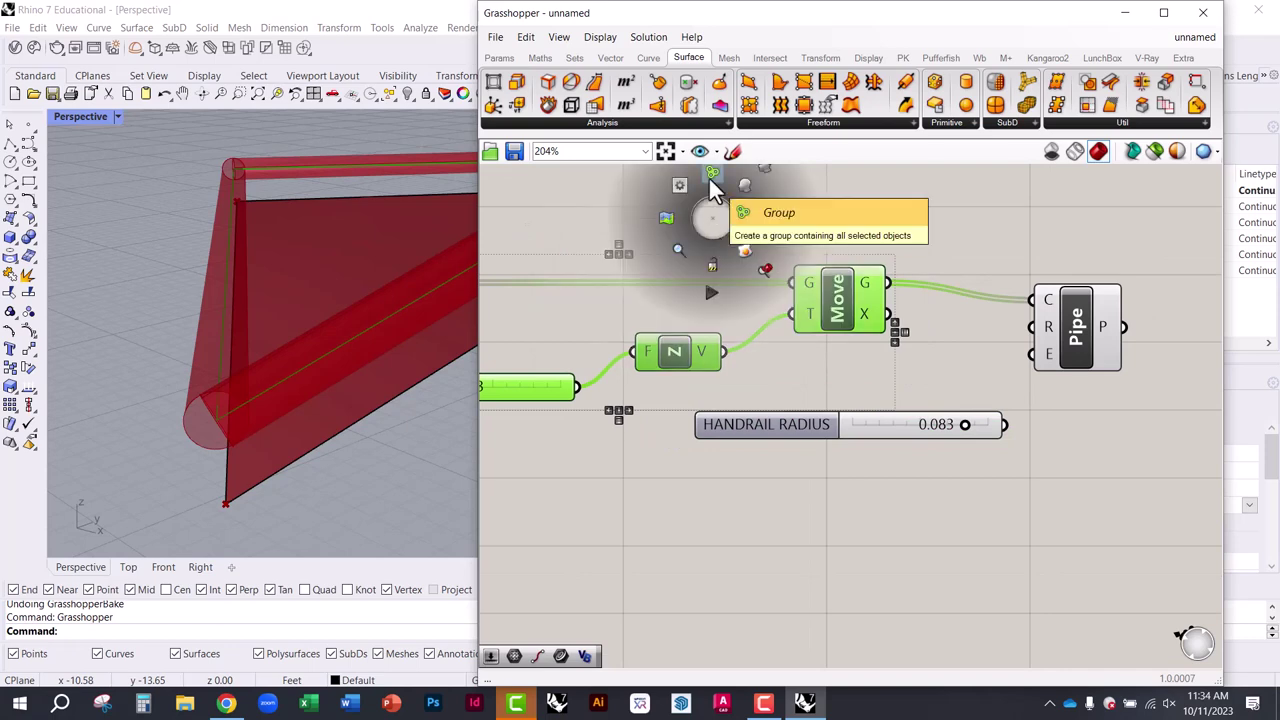
{"action": "left_click", "coordinate": [710, 177]}
{"action": "scroll", "coordinate": [894, 338], "scroll_direction": "down", "scroll_amount": 3}
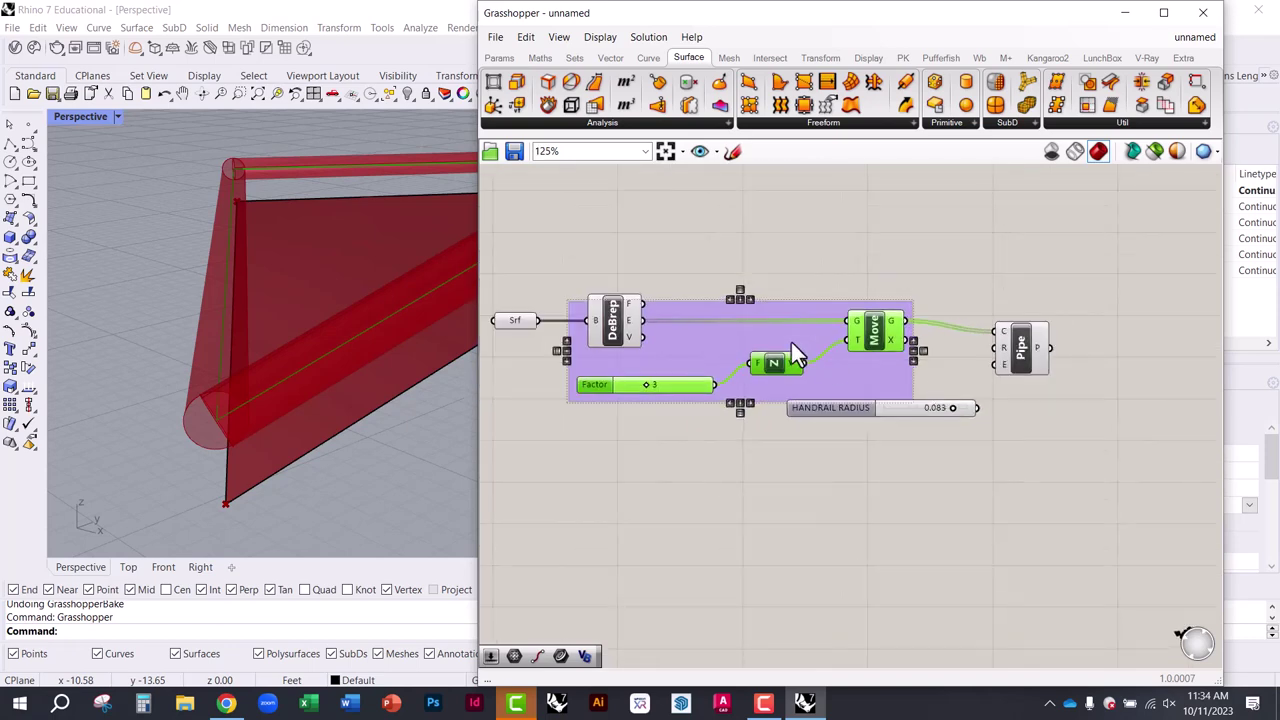
Separate the new group from the DeBrep component by shifting the group away from it and repositioning DeBrep
{"action": "scroll", "coordinate": [791, 342], "scroll_direction": "up", "scroll_amount": 2}
{"action": "left_click_drag", "start_coordinate": [671, 374], "coordinate": [709, 361]}
{"action": "scroll", "coordinate": [810, 352], "scroll_direction": "up", "scroll_amount": 2}
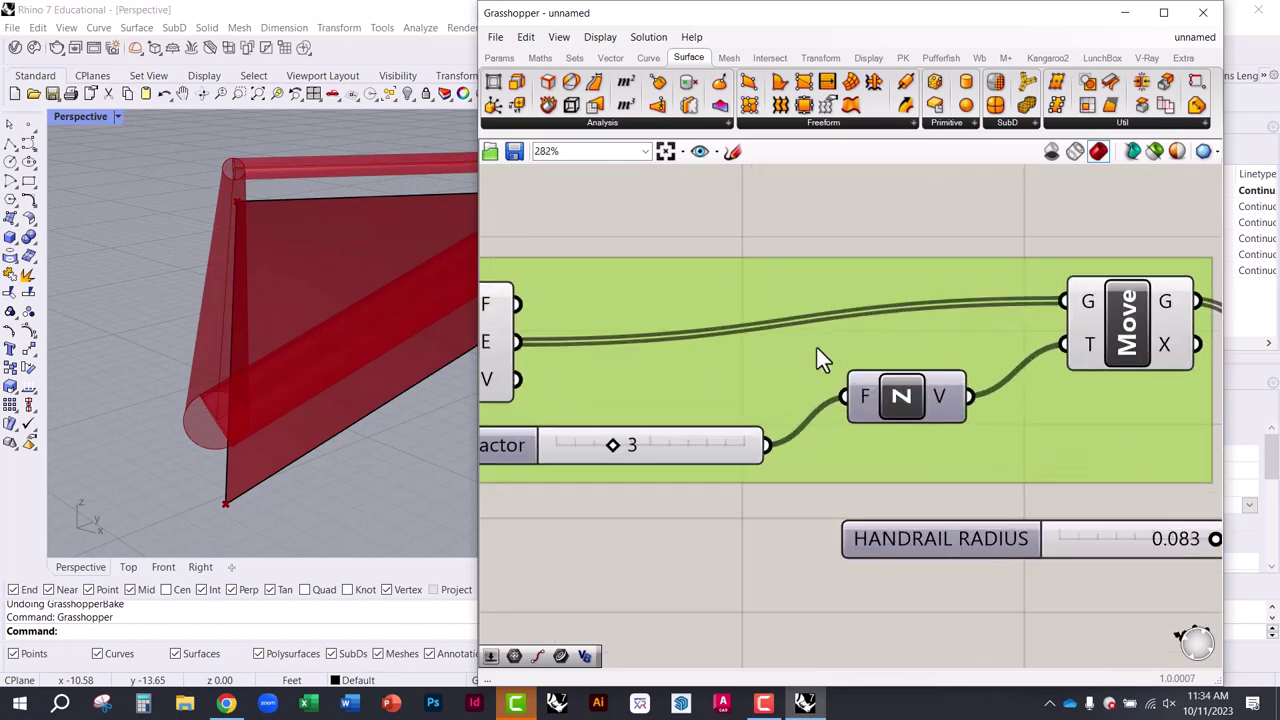
{"action": "scroll", "coordinate": [880, 378], "scroll_direction": "down", "scroll_amount": 2}
{"action": "left_click_drag", "start_coordinate": [602, 341], "coordinate": [550, 323]}
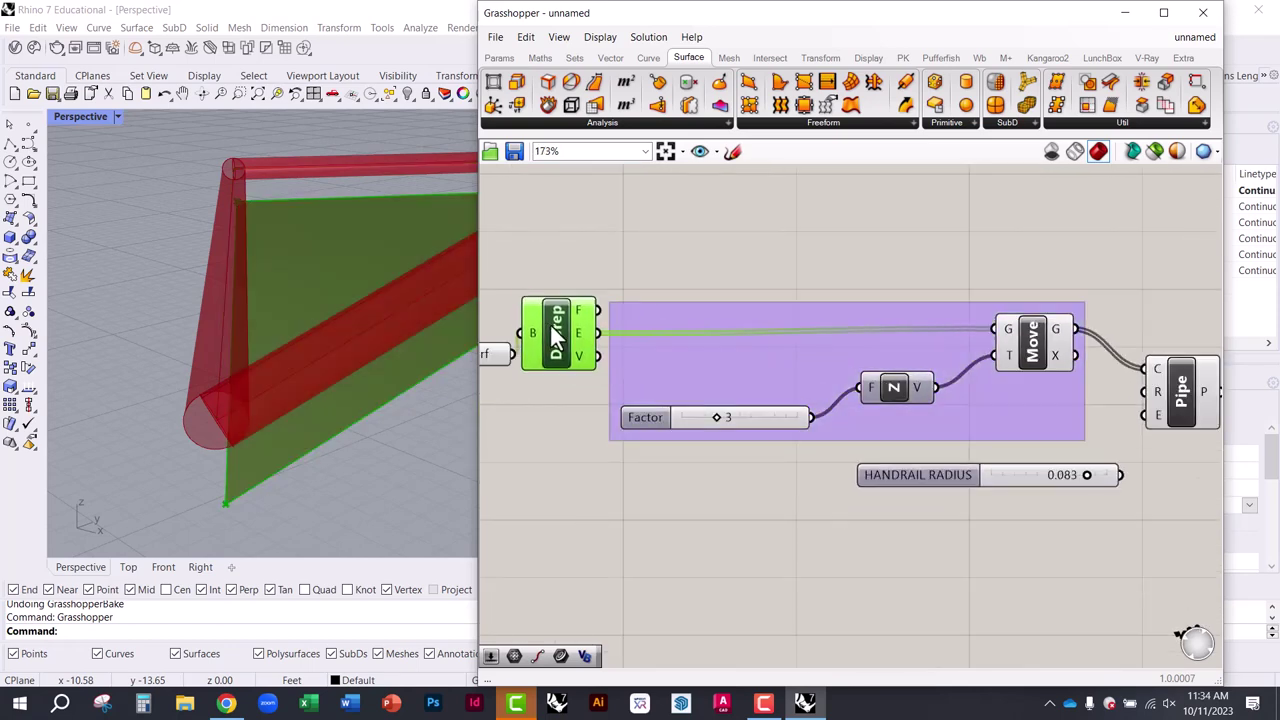
{"action": "left_click_drag", "start_coordinate": [720, 356], "coordinate": [757, 336]}
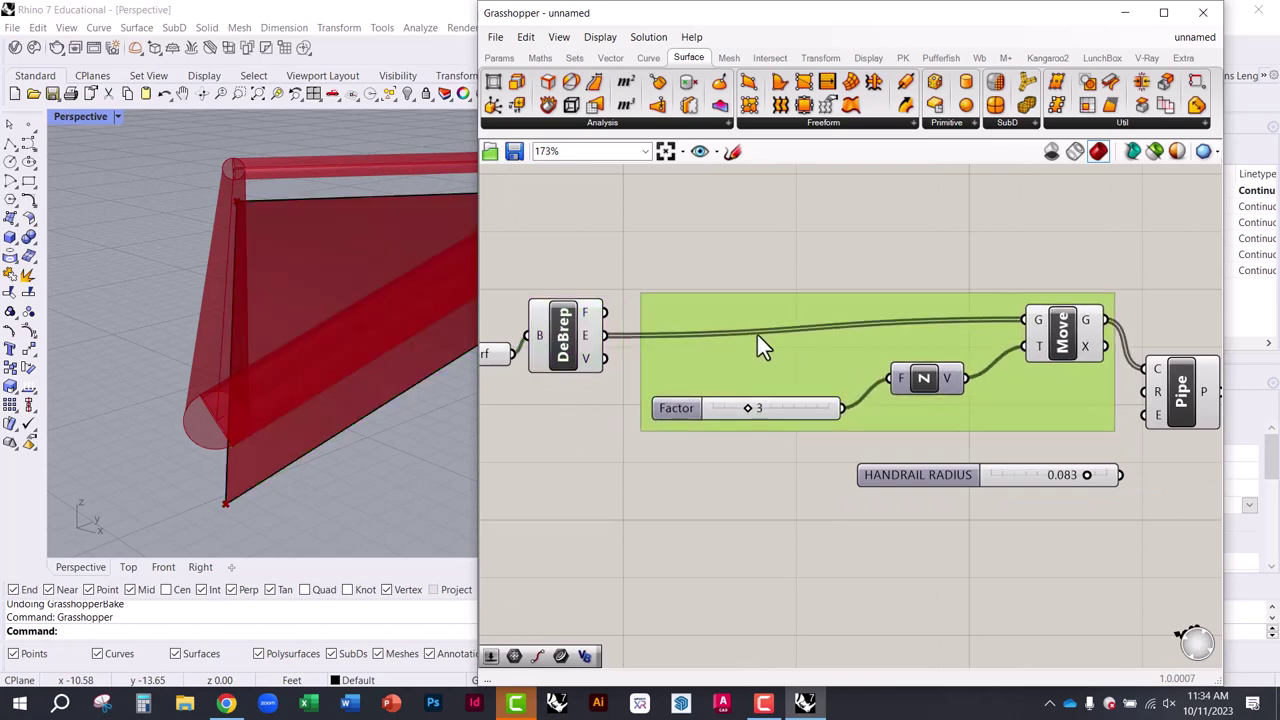
Label the group MOVE EDGE and shift it slightly closer to DeBrep
{"action": "right_click", "coordinate": [858, 343]}
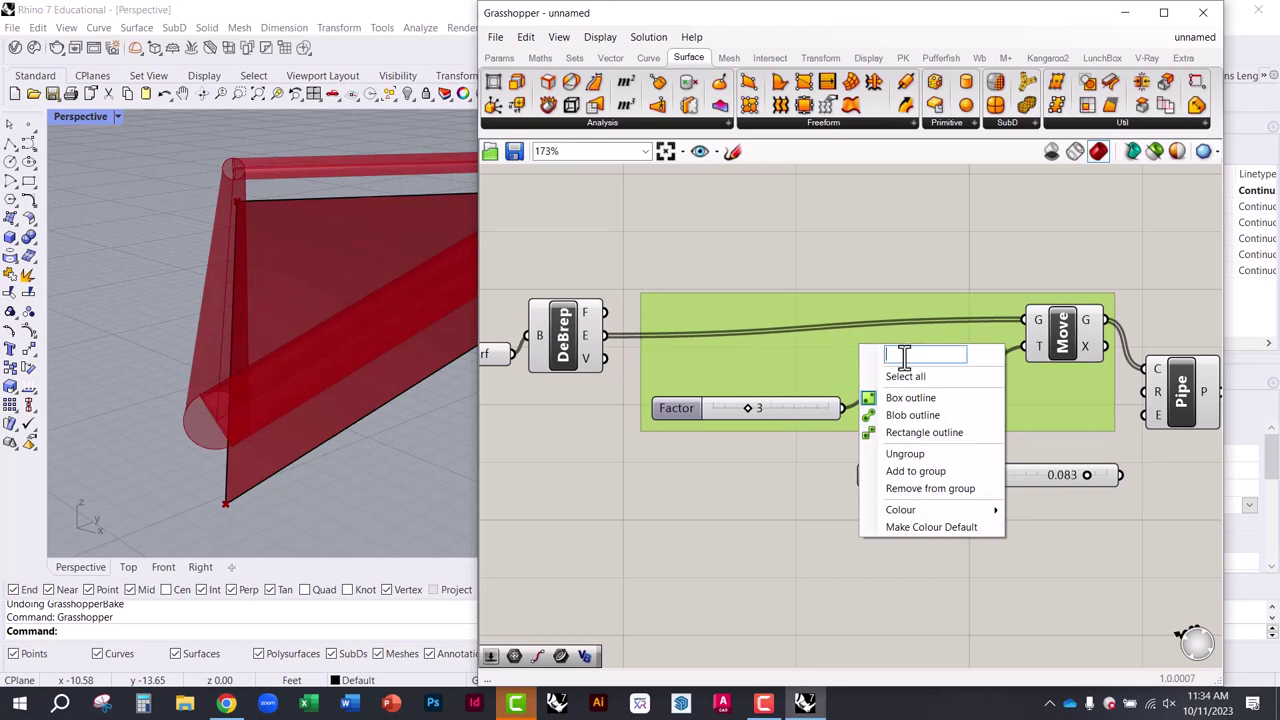
{"action": "type", "text": "MOVE EDGE"}
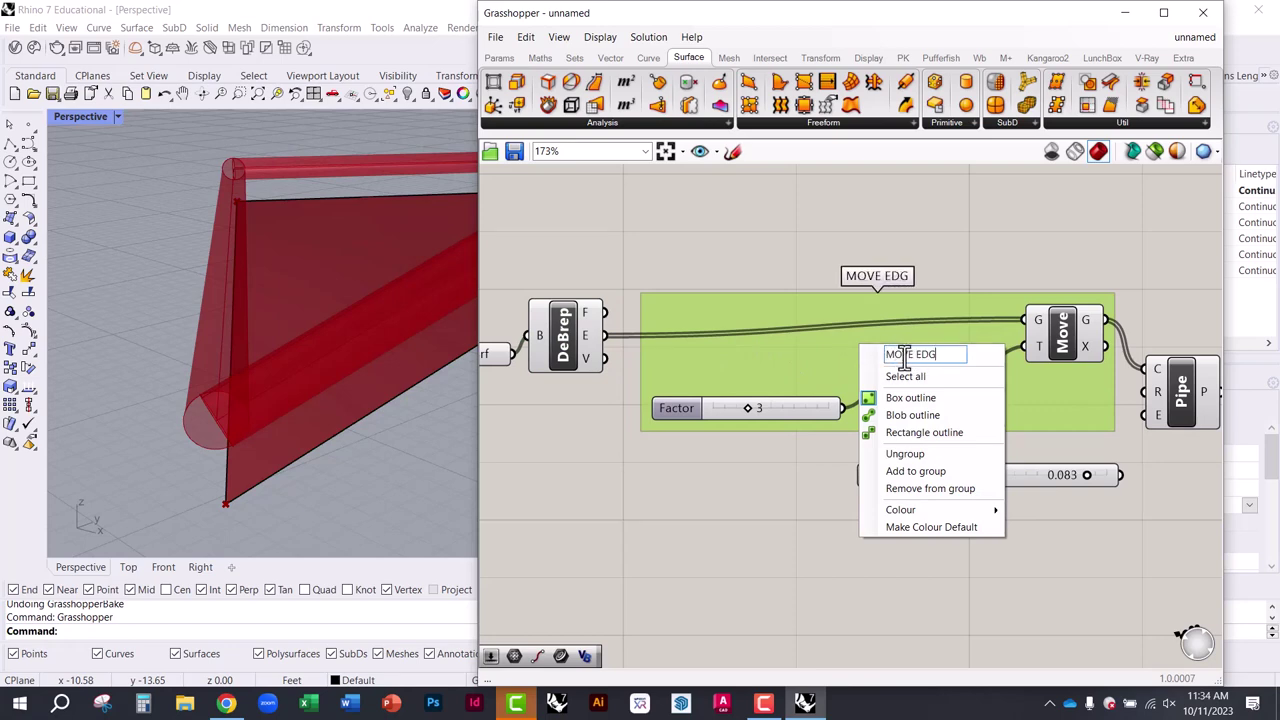
{"action": "key", "text": "Return"}
{"action": "mouse_move", "coordinate": [910, 296]}
{"action": "left_mouse_down"}
{"action": "mouse_move", "coordinate": [928, 302]}
{"action": "mouse_move", "coordinate": [881, 308]}
{"action": "mouse_move", "coordinate": [925, 342]}
{"action": "mouse_move", "coordinate": [889, 293]}
{"action": "left_mouse_up"}
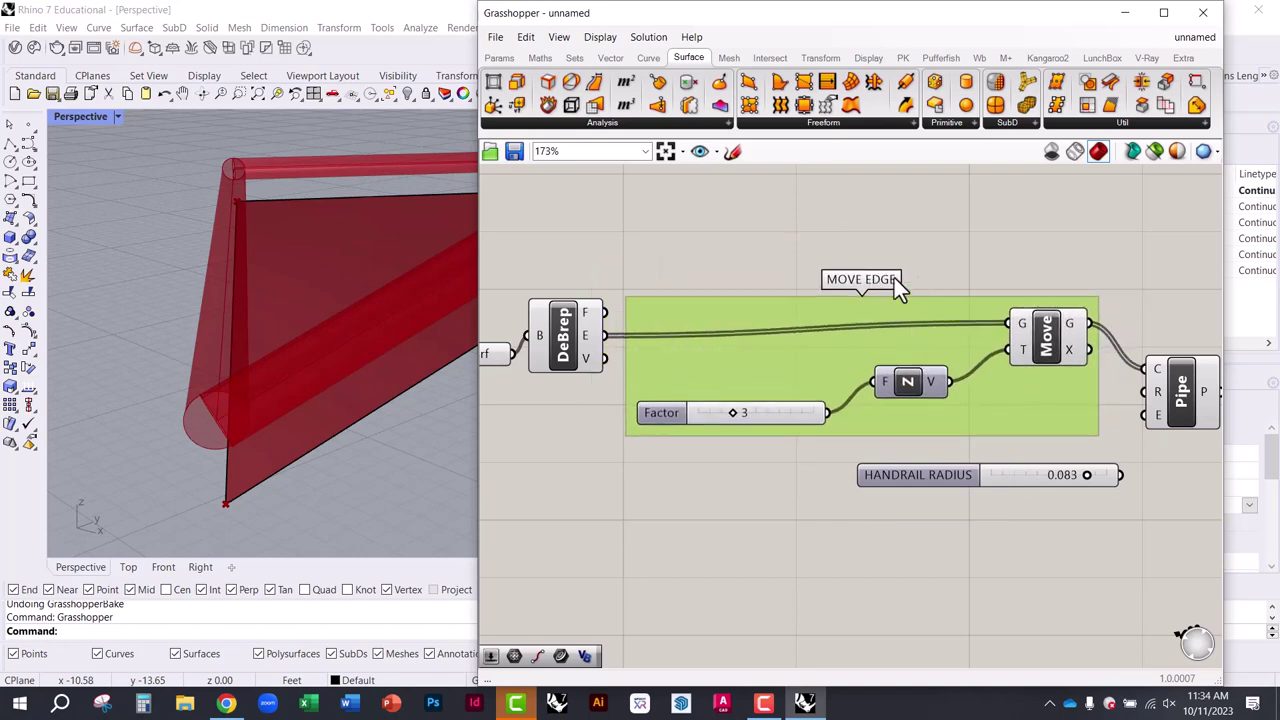
{"action": "left_click", "coordinate": [902, 284]}
{"action": "scroll", "coordinate": [848, 412], "scroll_direction": "down", "scroll_amount": 6}
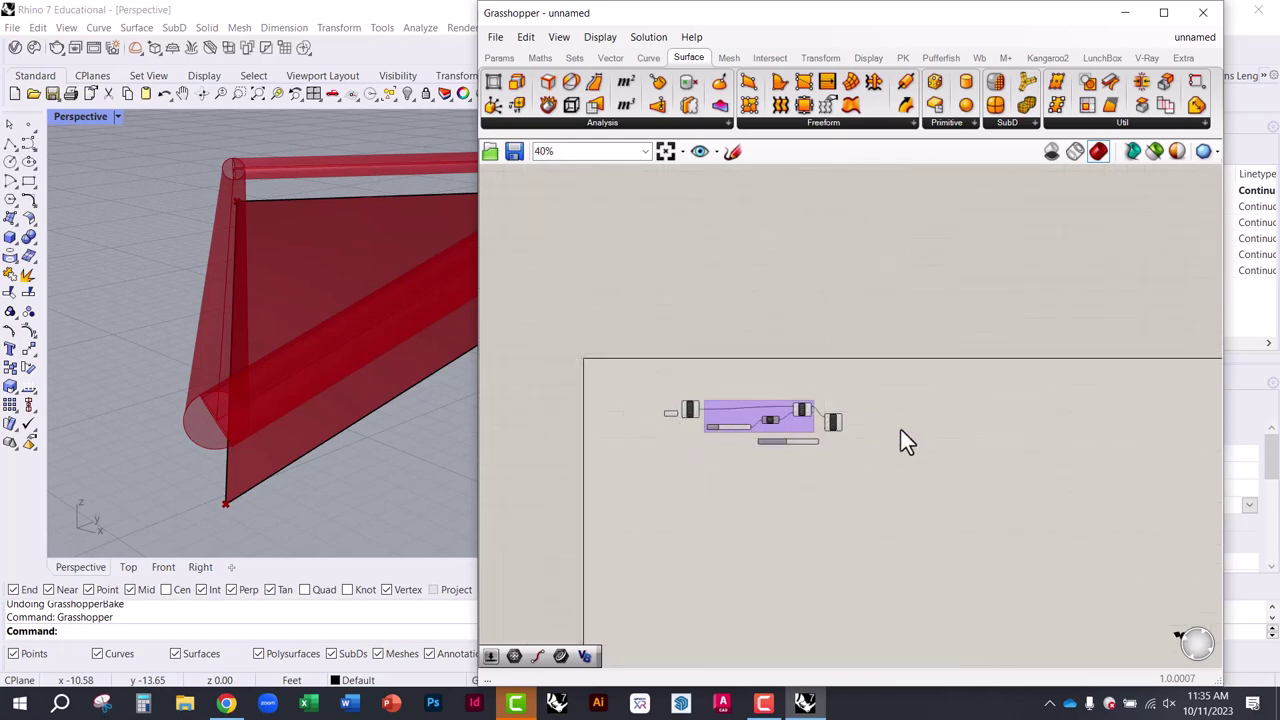
{"action": "scroll", "coordinate": [700, 420], "scroll_direction": "up", "scroll_amount": 5}
{"action": "left_click", "coordinate": [758, 452]}
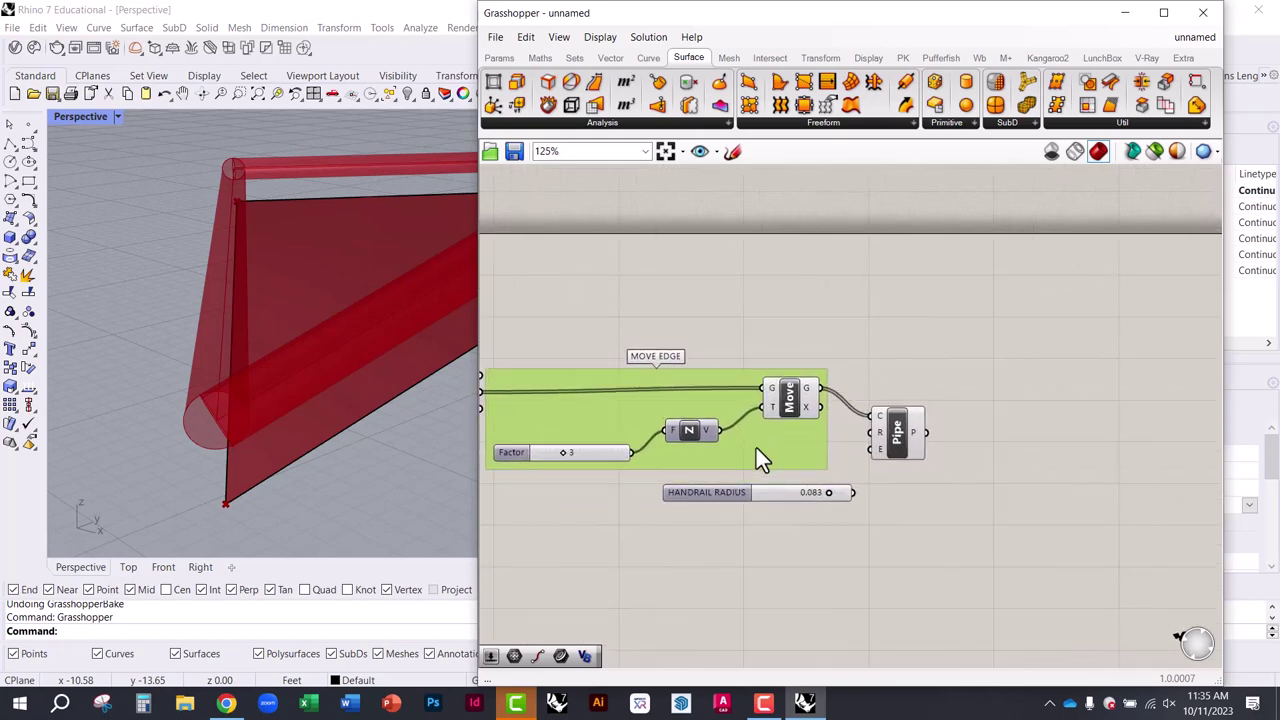
Wire the HANDRAIL RADIUS slider into Pipe's radius input and shift Pipe slightly lower and farther from the MOVE EDGE group
{"action": "scroll", "coordinate": [921, 458], "scroll_direction": "up", "scroll_amount": 3}
{"action": "left_click", "coordinate": [923, 409]}
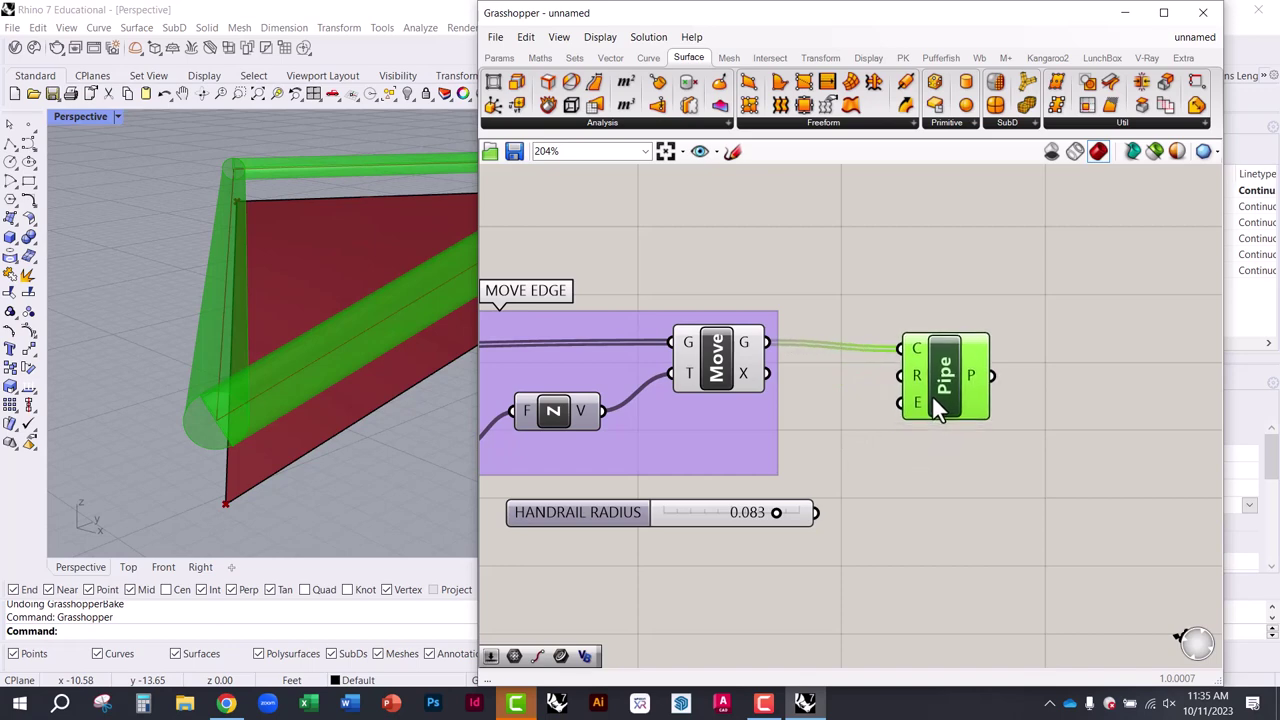
{"action": "right_click_drag", "start_coordinate": [515, 458], "coordinate": [675, 420]}
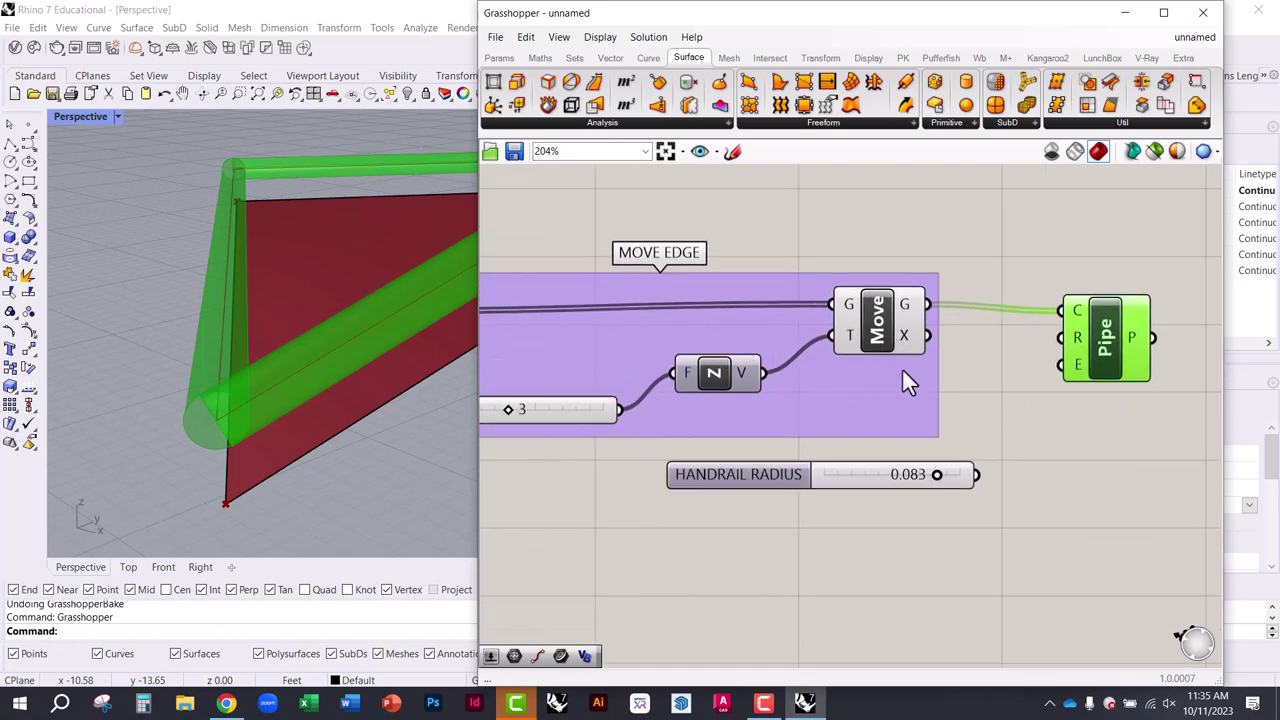
{"action": "right_click_drag", "start_coordinate": [903, 378], "coordinate": [817, 392]}
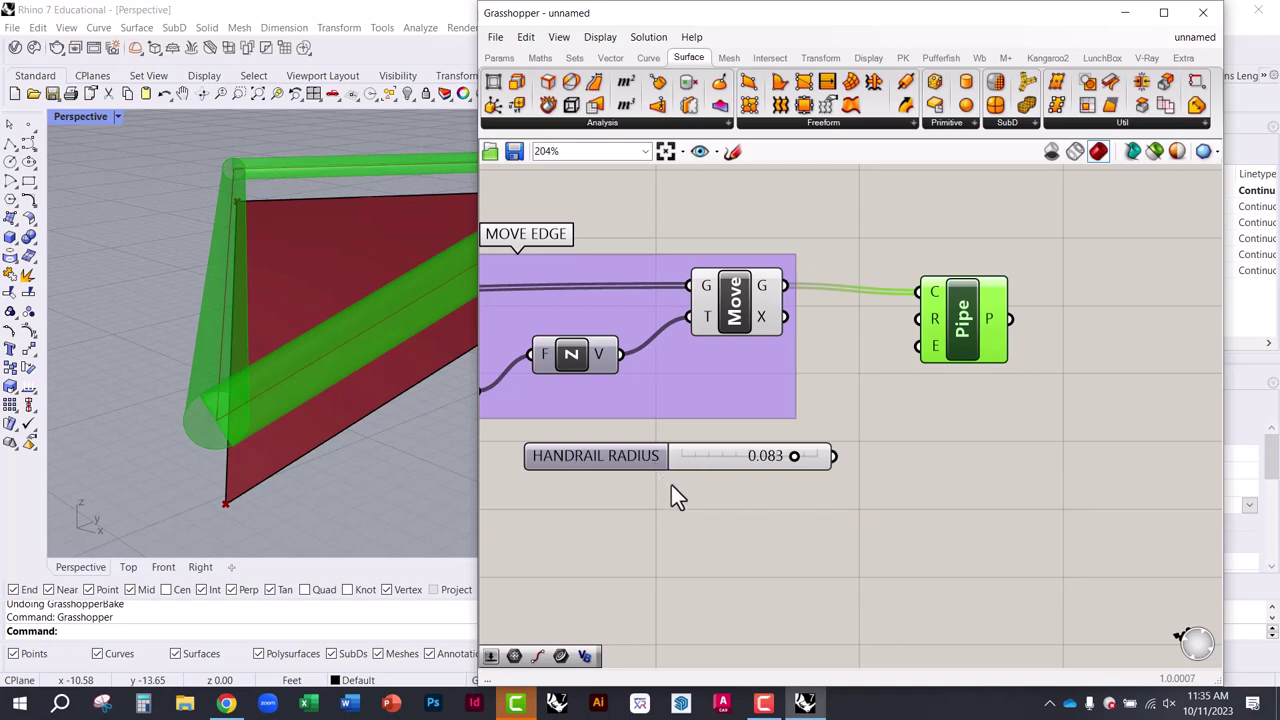
{"action": "left_click_drag", "start_coordinate": [837, 456], "coordinate": [1001, 369]}
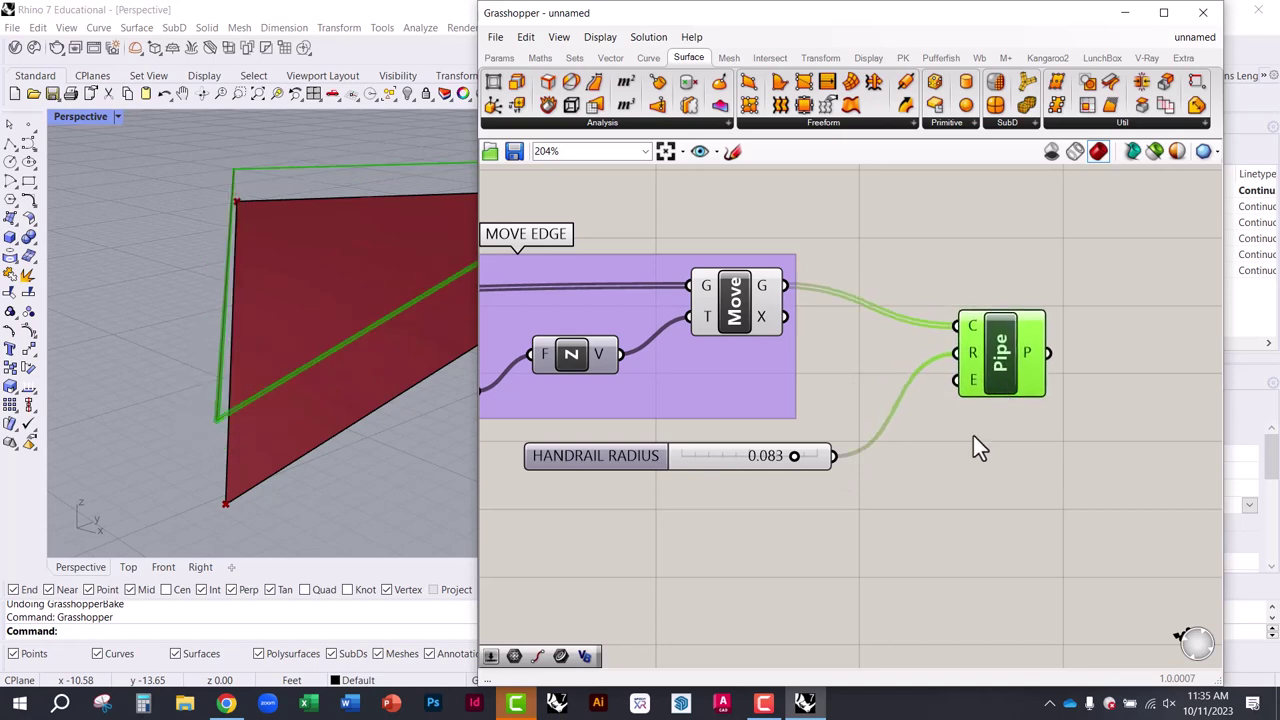
{"action": "left_click", "coordinate": [974, 446]}
{"action": "mouse_move", "coordinate": [280, 403]}
{"action": "right_mouse_down"}
{"action": "mouse_move", "coordinate": [251, 434]}
{"action": "mouse_move", "coordinate": [174, 408]}
{"action": "mouse_move", "coordinate": [294, 400]}
{"action": "right_mouse_up"}
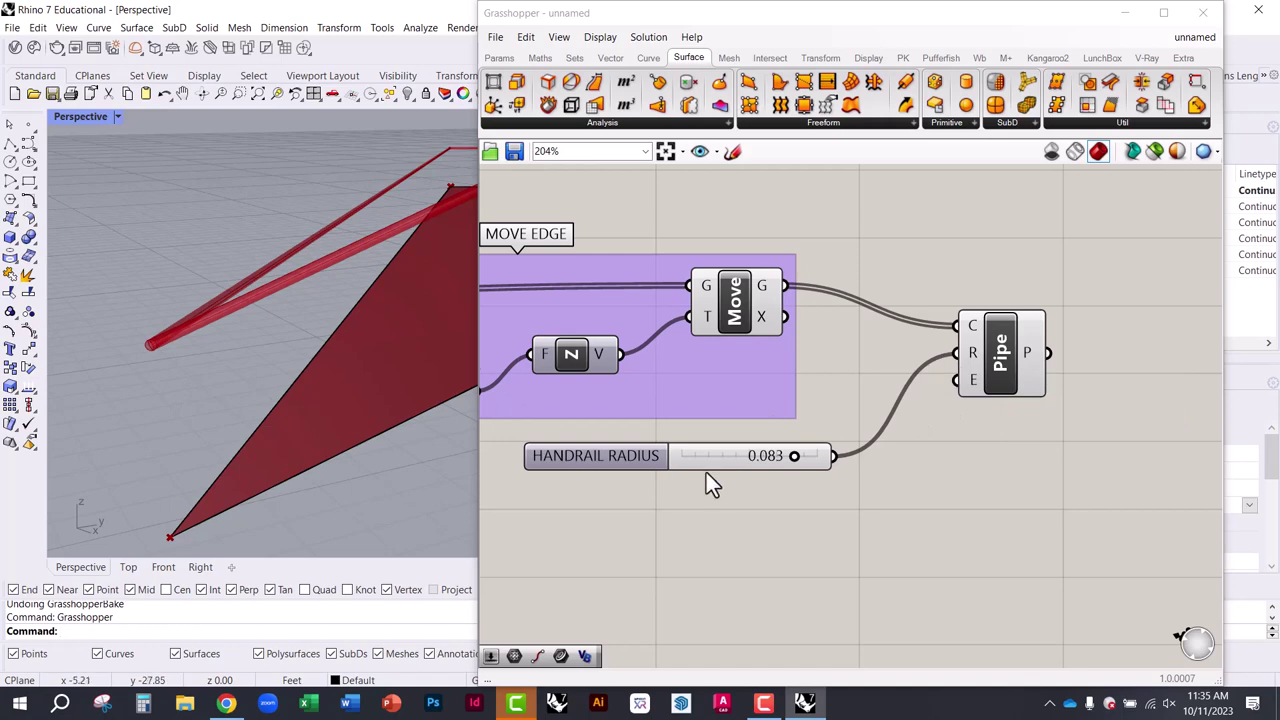
Shift the HANDRAIL RADIUS slider slightly lower and set the handrail radius to 0.073
{"action": "left_click_drag", "start_coordinate": [698, 458], "coordinate": [706, 476]}
{"action": "scroll", "coordinate": [271, 394], "scroll_direction": "up", "scroll_amount": 2}
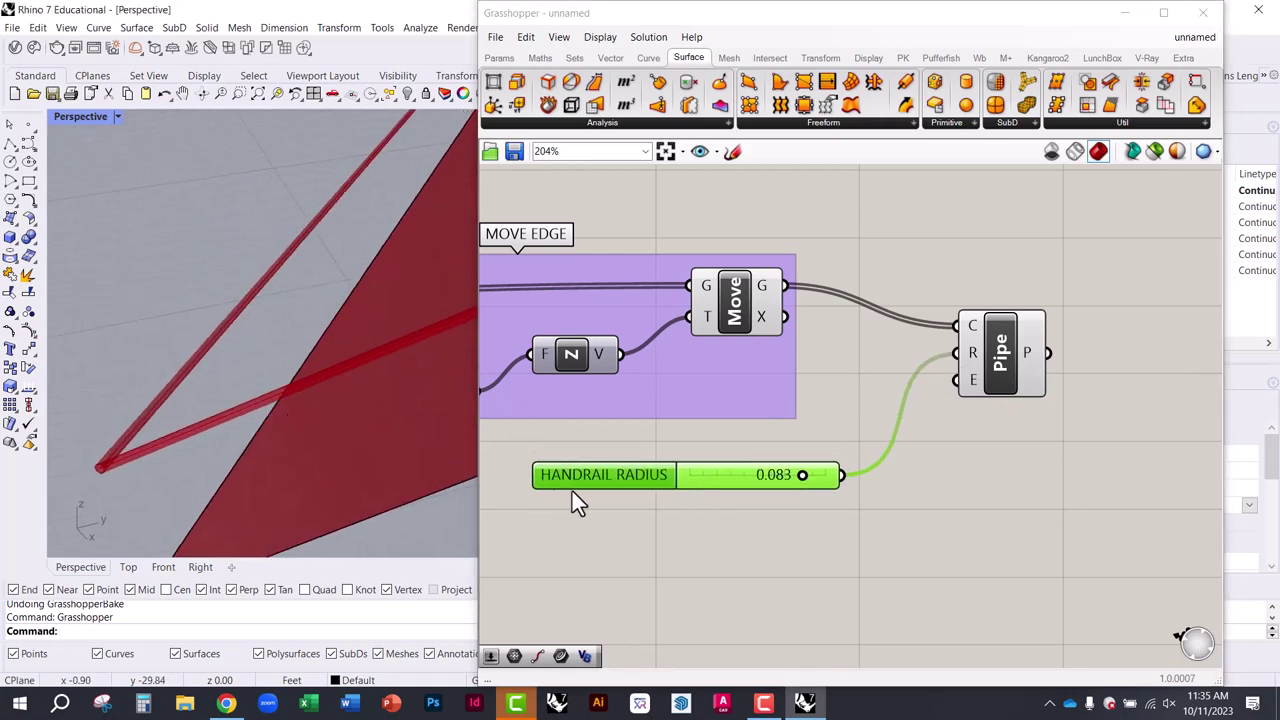
{"action": "mouse_move", "coordinate": [803, 473]}
{"action": "left_mouse_down"}
{"action": "mouse_move", "coordinate": [834, 475]}
{"action": "mouse_move", "coordinate": [742, 476]}
{"action": "mouse_move", "coordinate": [820, 478]}
{"action": "mouse_move", "coordinate": [788, 478]}
{"action": "left_mouse_up"}
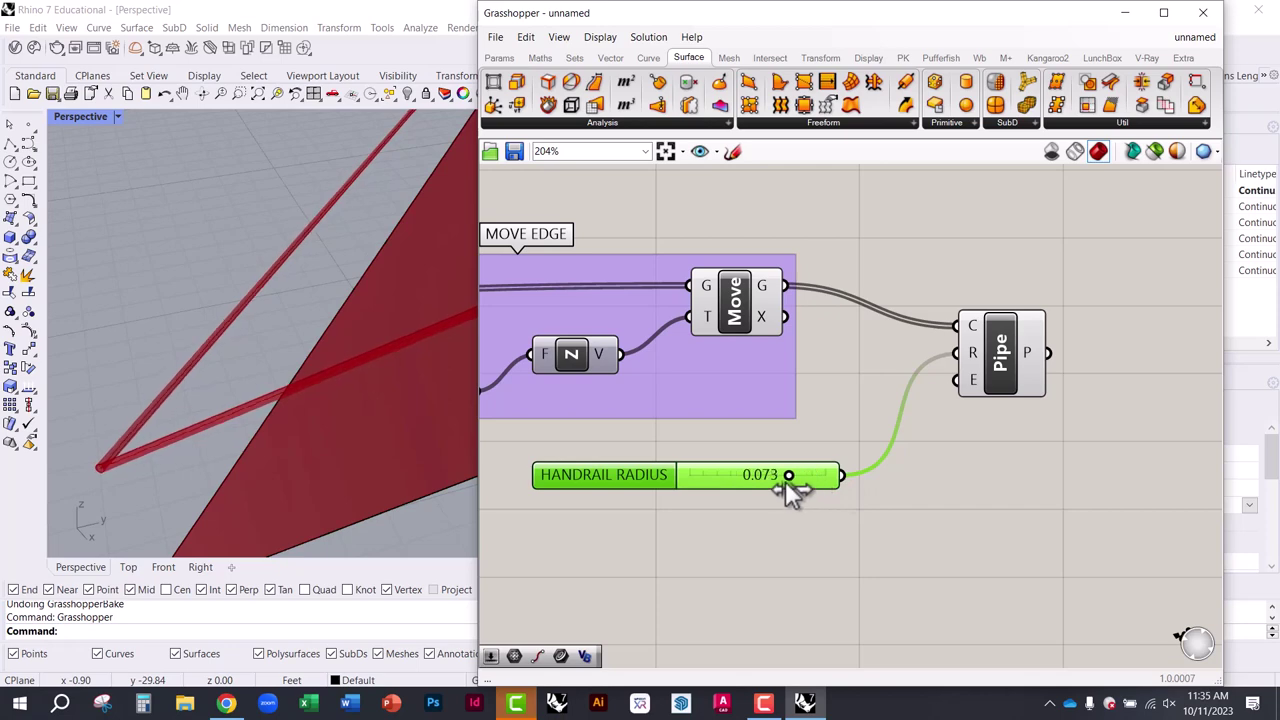
{"action": "scroll", "coordinate": [268, 413], "scroll_direction": "down", "scroll_amount": 2}
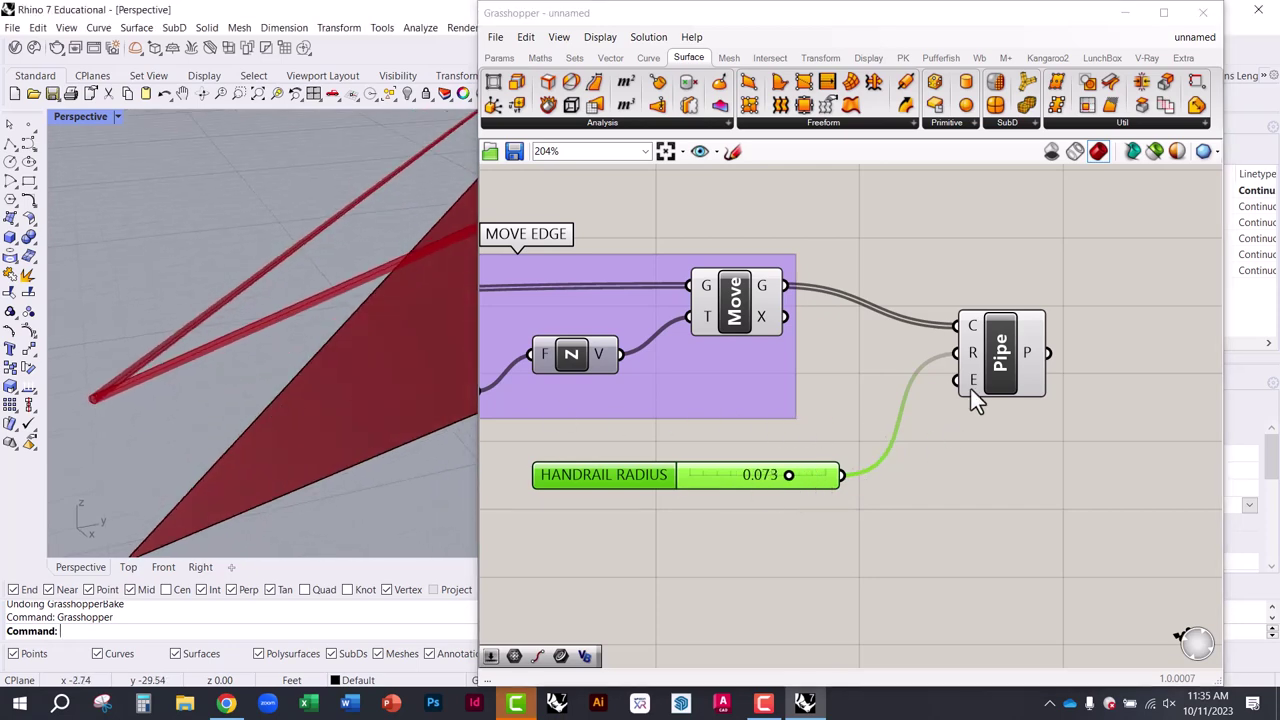
Highlight the Pipe output and examine the handrails along the surface edges, narrowing the Grasshopper window to show more of the model
{"action": "left_click", "coordinate": [1005, 385]}
{"action": "scroll", "coordinate": [818, 415], "scroll_direction": "down", "scroll_amount": 3}
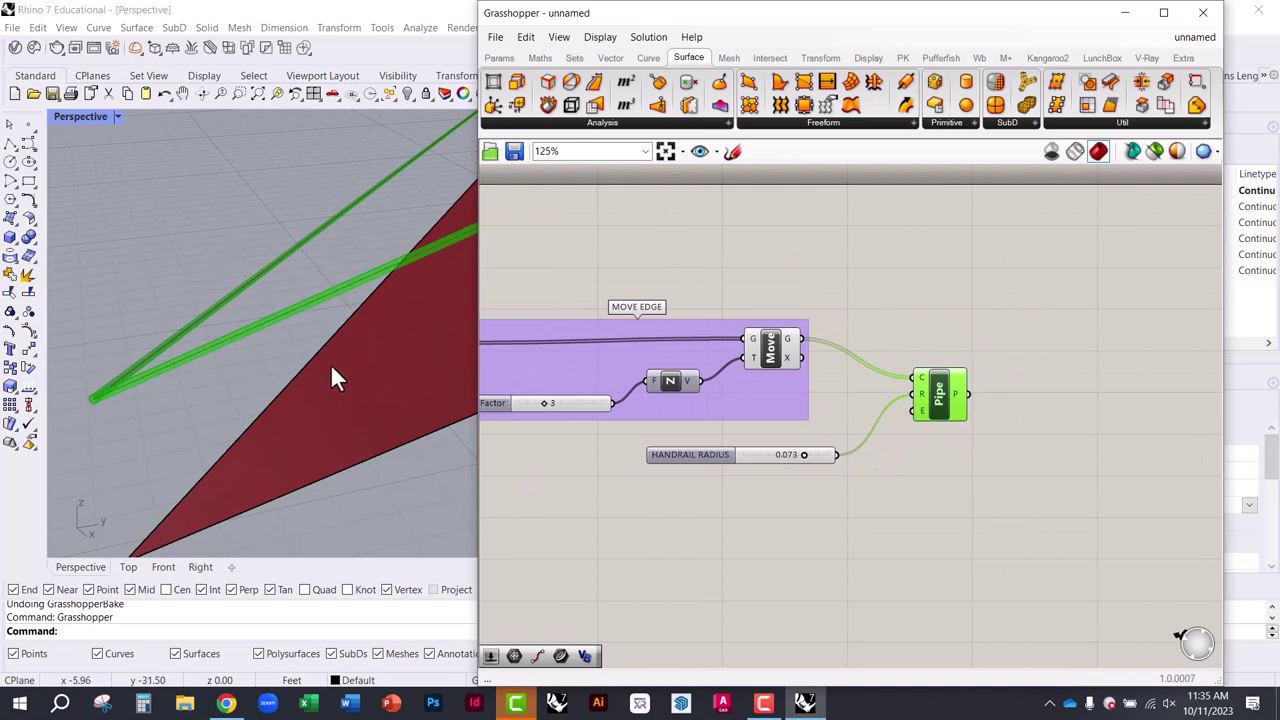
{"action": "right_click_drag", "start_coordinate": [332, 368], "coordinate": [275, 320]}
{"action": "scroll", "coordinate": [305, 340], "scroll_direction": "up", "scroll_amount": 4}
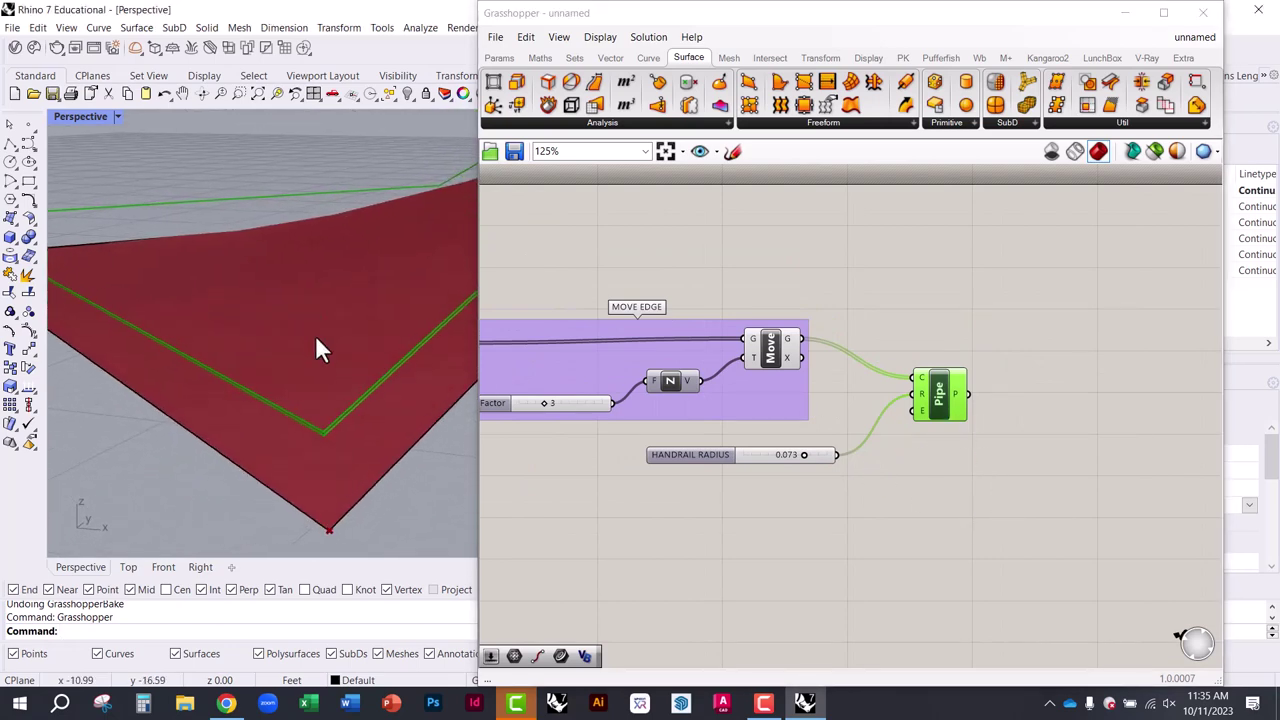
{"action": "scroll", "coordinate": [320, 430], "scroll_direction": "up", "scroll_amount": 1}
{"action": "scroll", "coordinate": [318, 440], "scroll_direction": "up", "scroll_amount": 1}
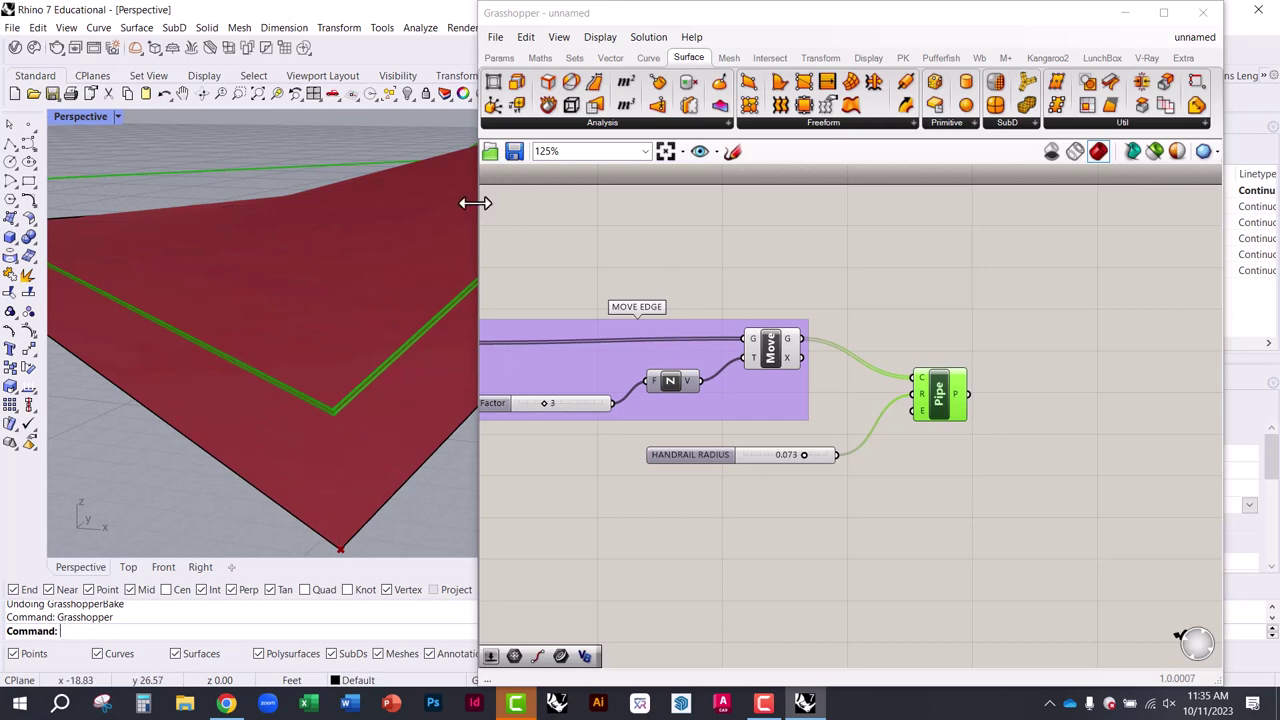
{"action": "left_click_drag", "start_coordinate": [475, 203], "coordinate": [646, 223]}
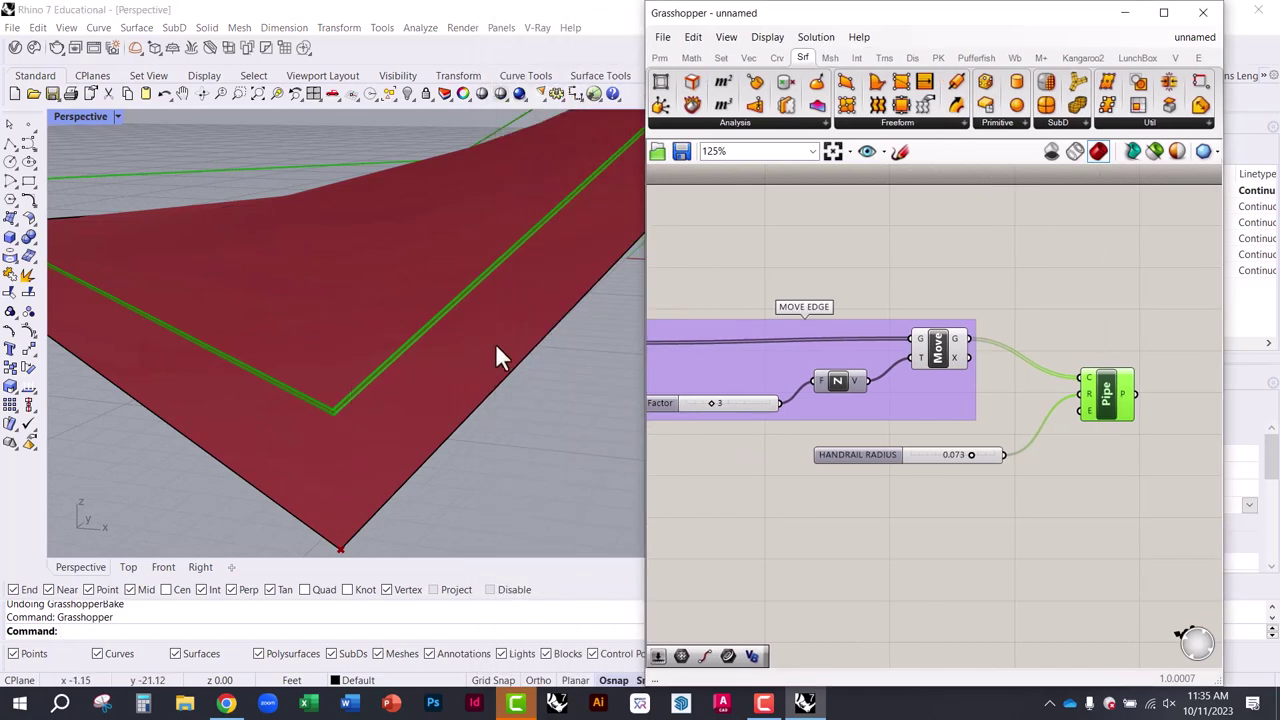
{"action": "right_click_drag", "start_coordinate": [496, 293], "coordinate": [478, 323]}
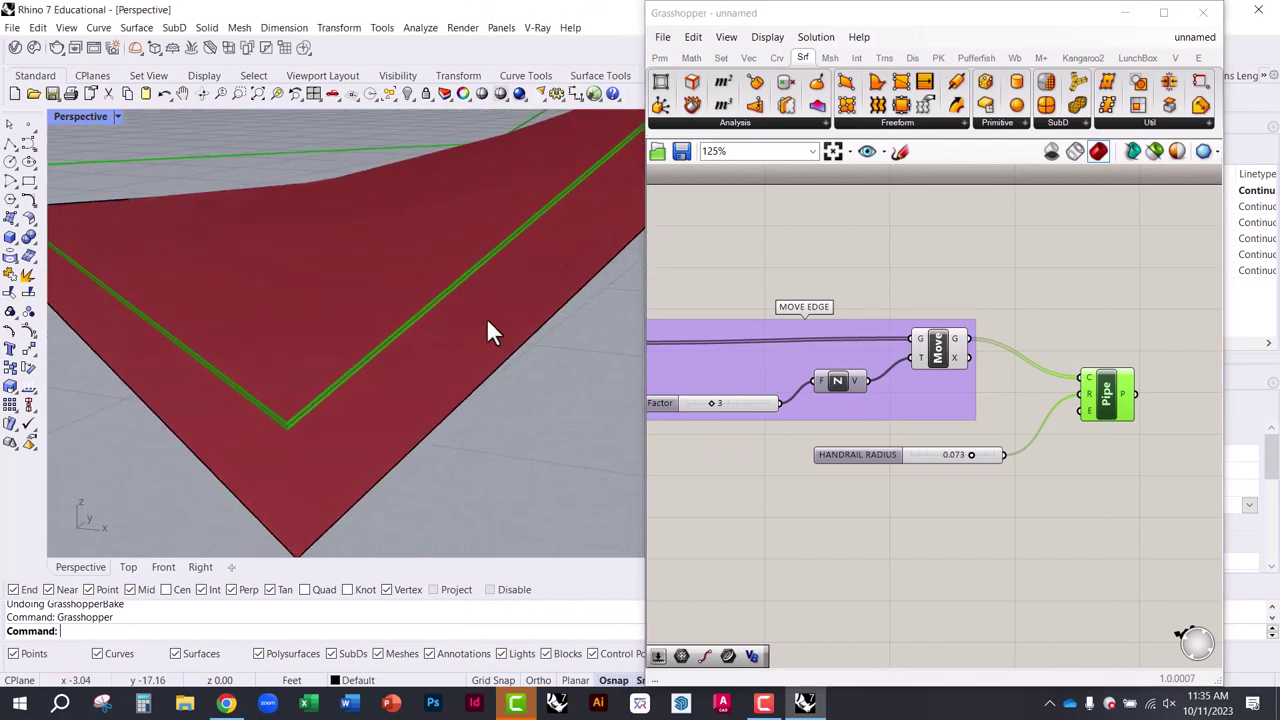
Move the Pipe component down so it lines up with the HANDRAIL RADIUS slider
{"action": "right_click_drag", "start_coordinate": [1078, 503], "coordinate": [933, 494]}
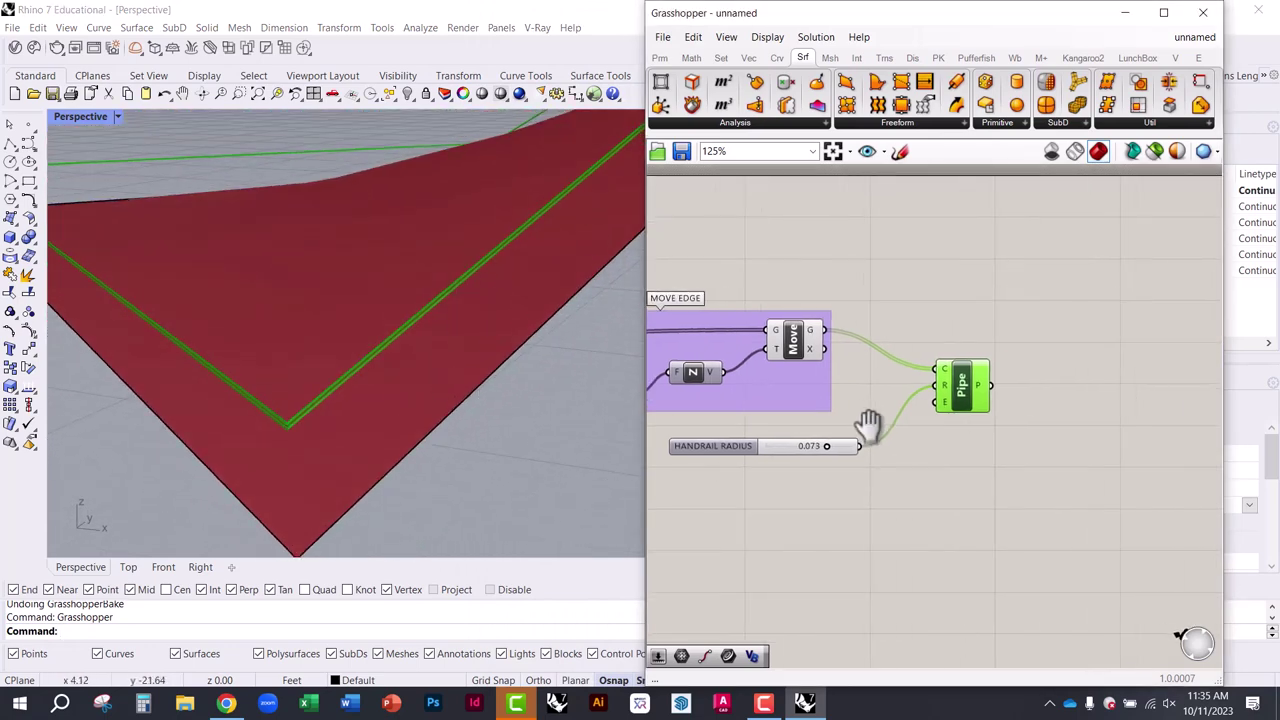
{"action": "left_click", "coordinate": [948, 461]}
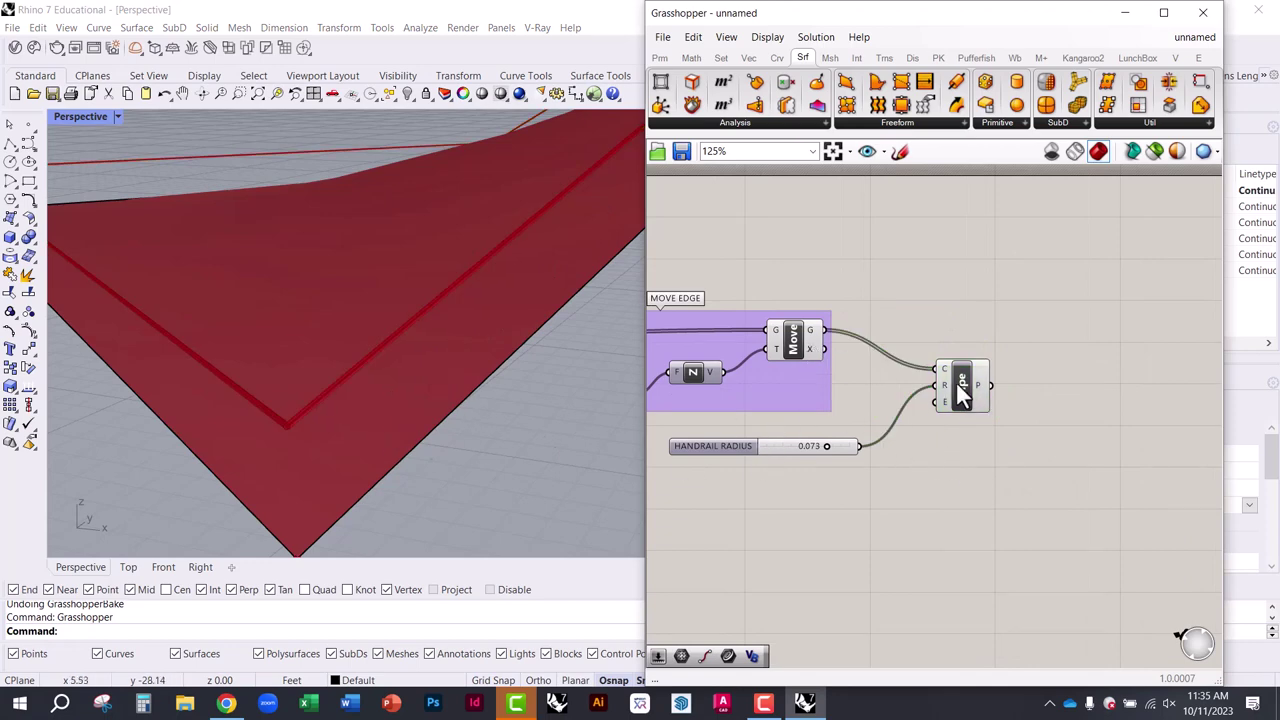
{"action": "left_click_drag", "start_coordinate": [965, 395], "coordinate": [958, 462]}
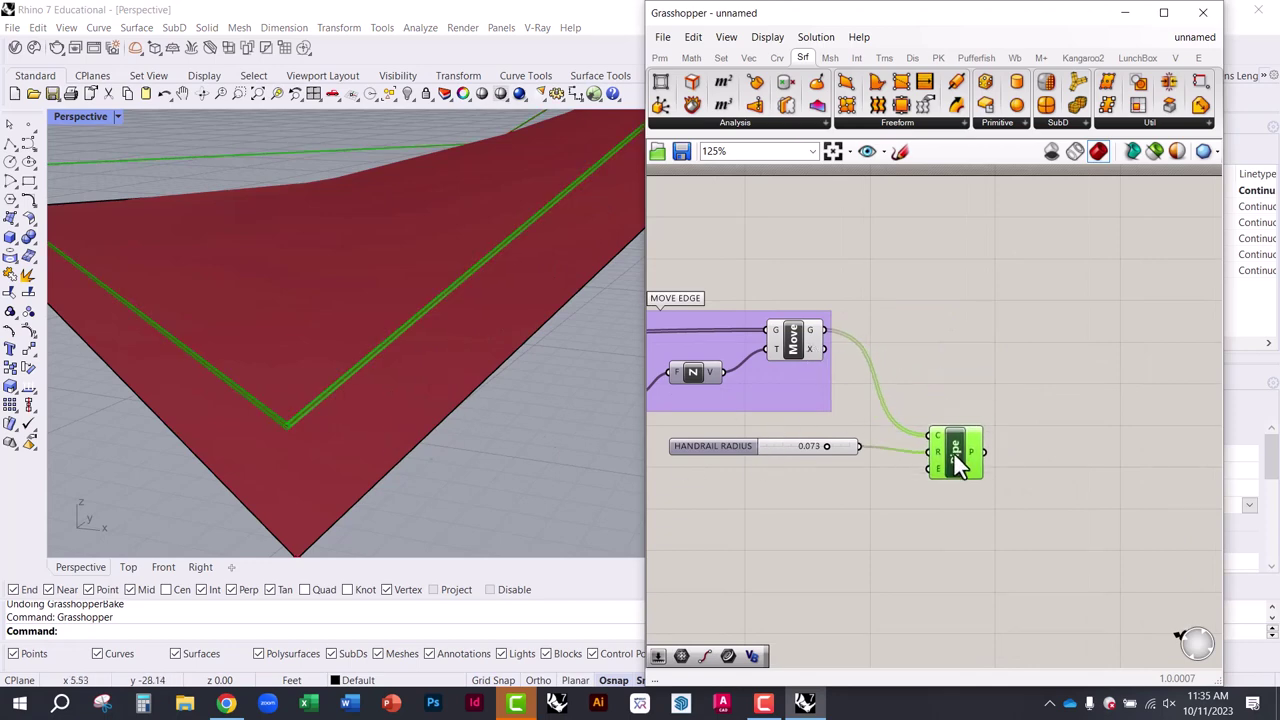
{"action": "left_click", "coordinate": [798, 452]}
{"action": "scroll", "coordinate": [848, 440], "scroll_direction": "up", "scroll_amount": 4}
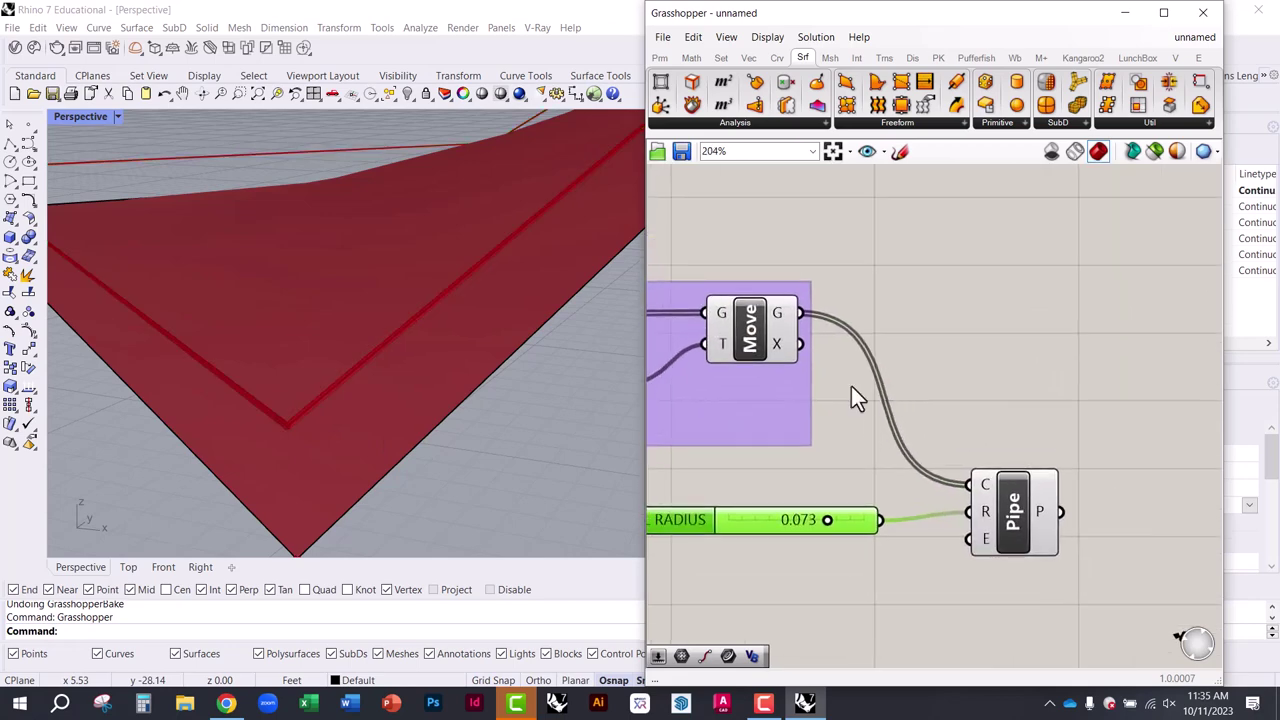
Highlight the Move component's output and examine the raised edge curves above the surface
{"action": "left_click", "coordinate": [768, 345]}
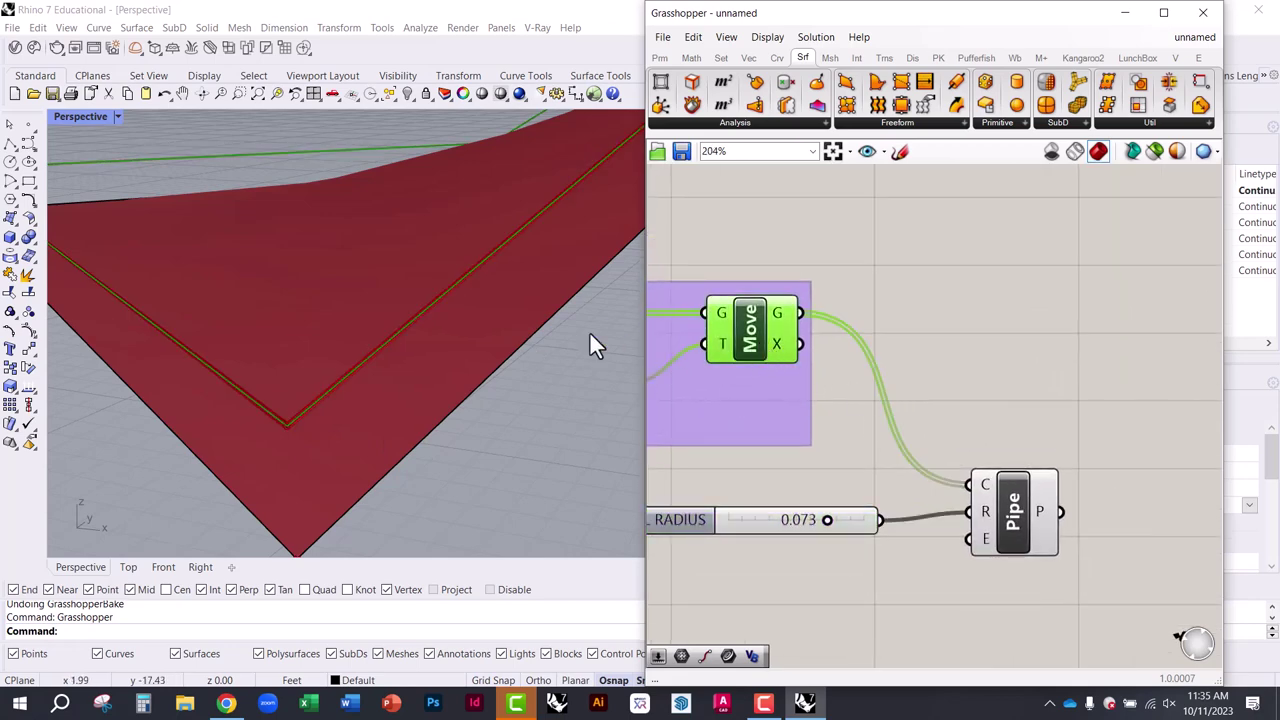
{"action": "right_click_drag", "start_coordinate": [592, 207], "coordinate": [307, 412]}
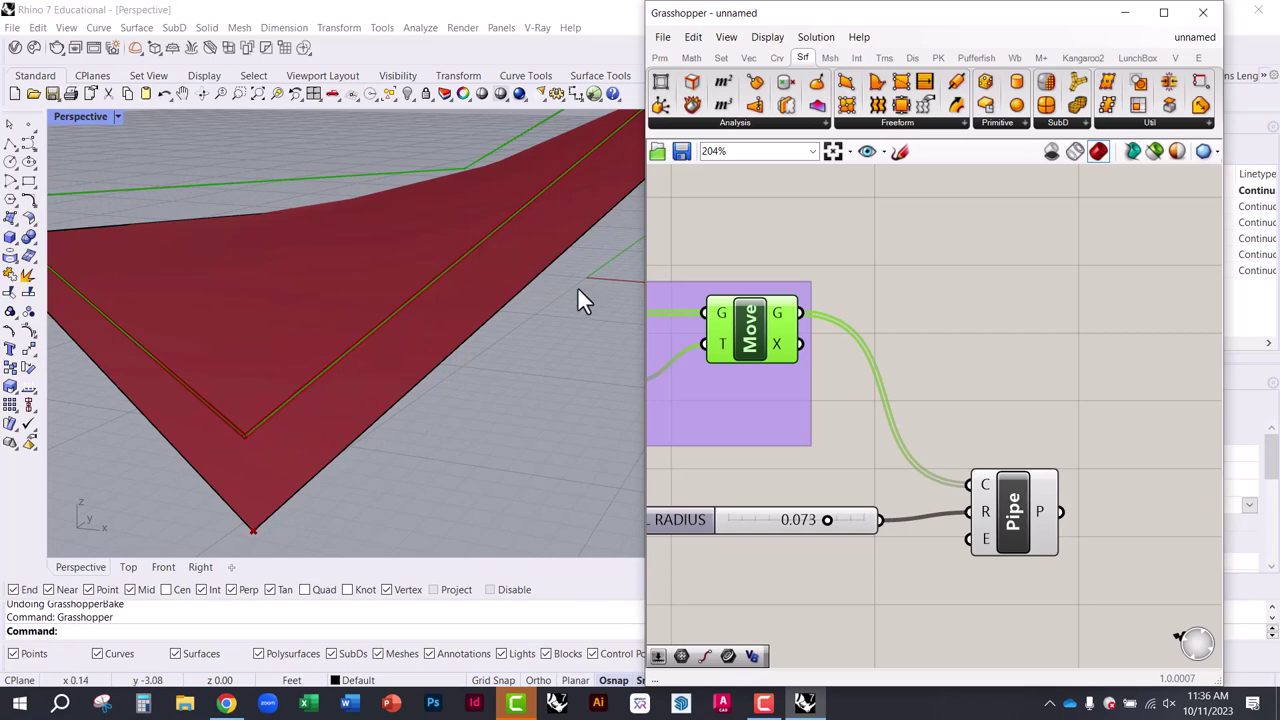
{"action": "right_click_drag", "start_coordinate": [798, 256], "coordinate": [971, 257]}
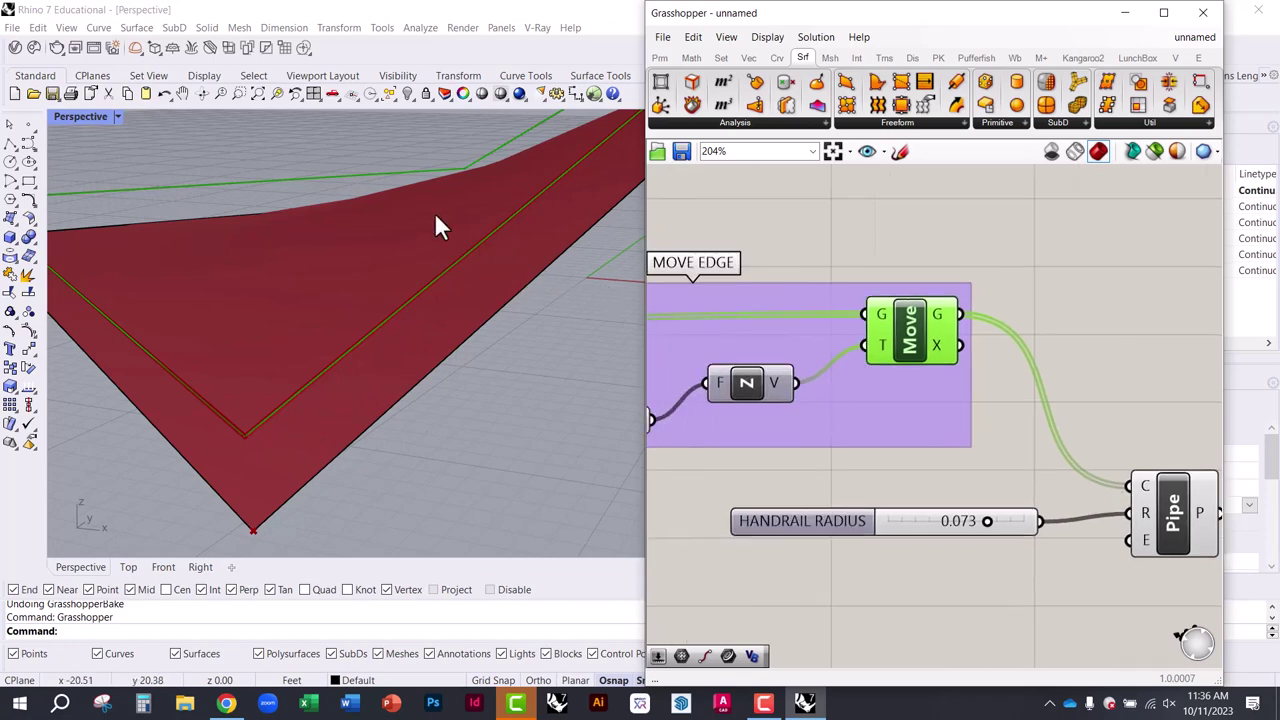
{"action": "scroll", "coordinate": [1007, 378], "scroll_direction": "down", "scroll_amount": 3}
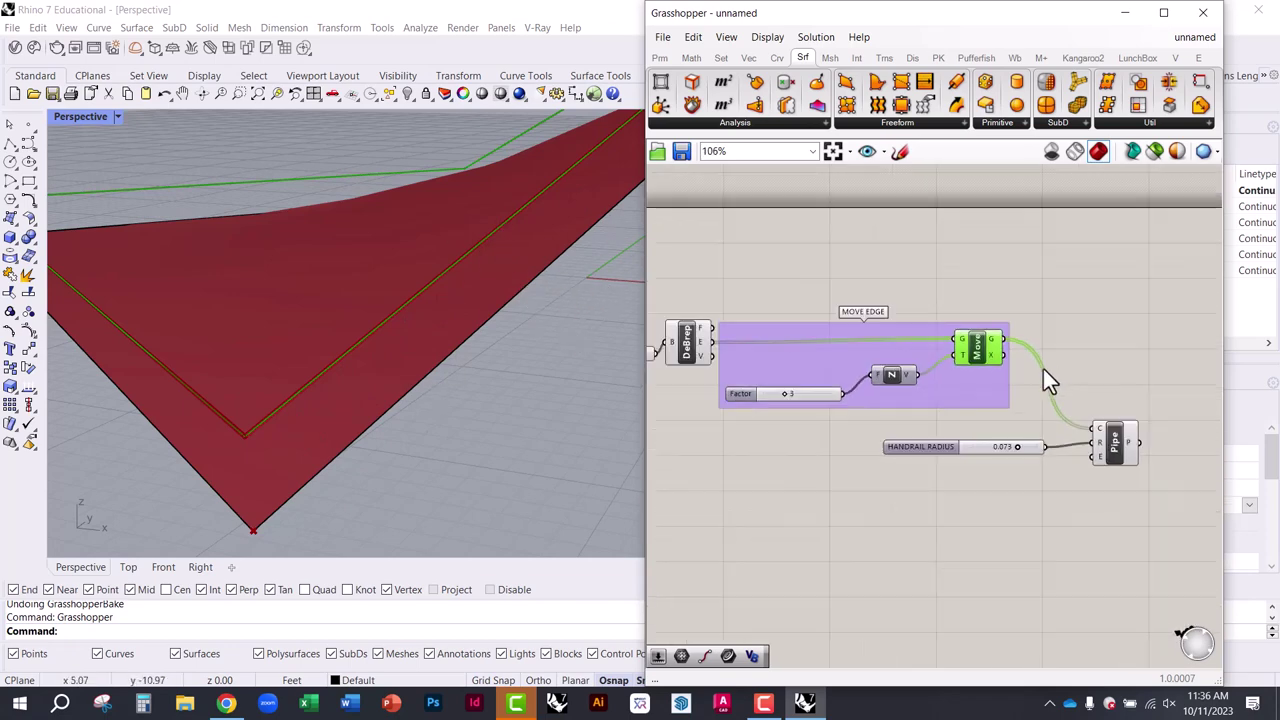
{"action": "scroll", "coordinate": [1007, 364], "scroll_direction": "up", "scroll_amount": 3}
{"action": "right_click_drag", "start_coordinate": [972, 335], "coordinate": [866, 350]}
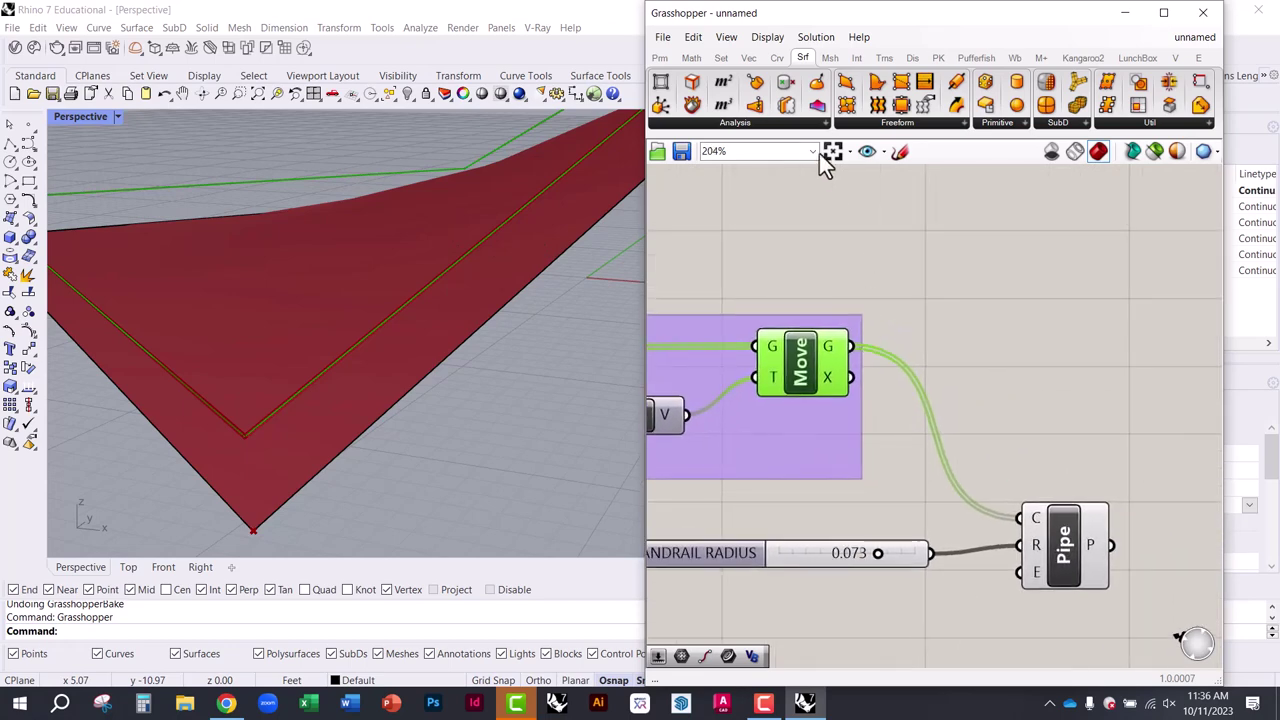
Add a Divide Length component above Pipe, beyond the MOVE EDGE group, with the Grasshopper window widened
{"action": "left_click", "coordinate": [777, 58]}
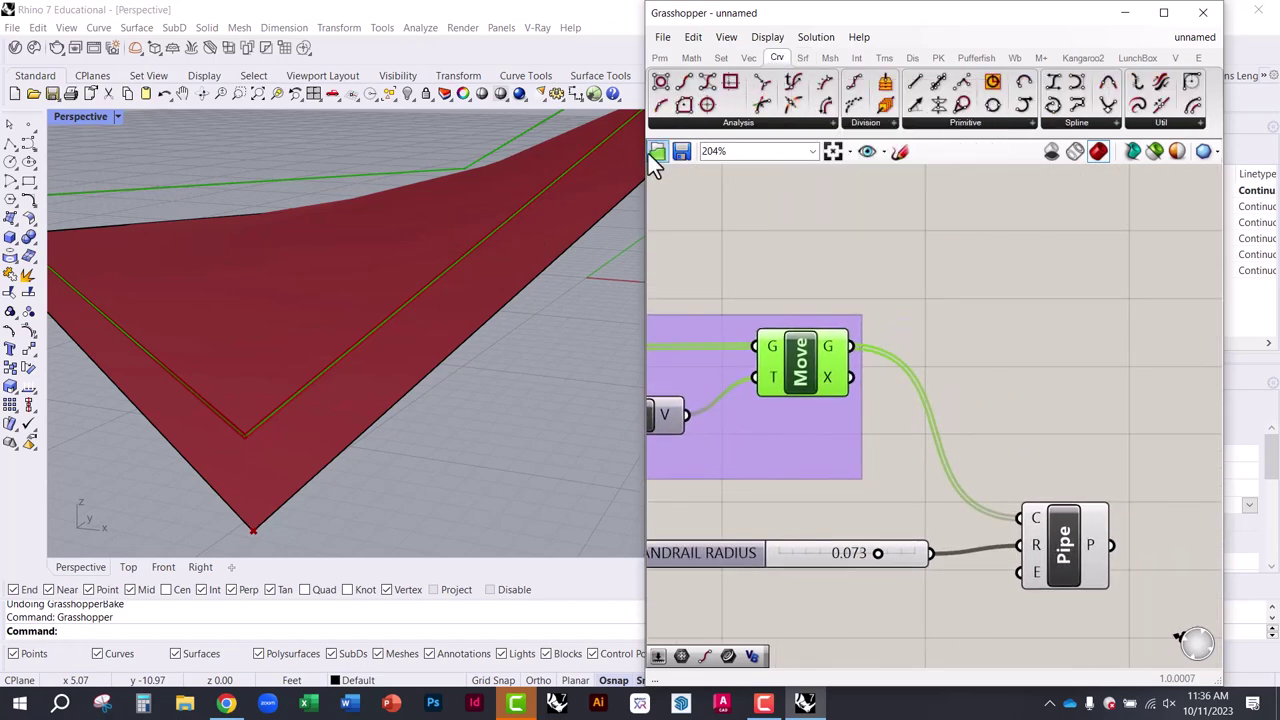
{"action": "left_click_drag", "start_coordinate": [645, 150], "coordinate": [290, 150]}
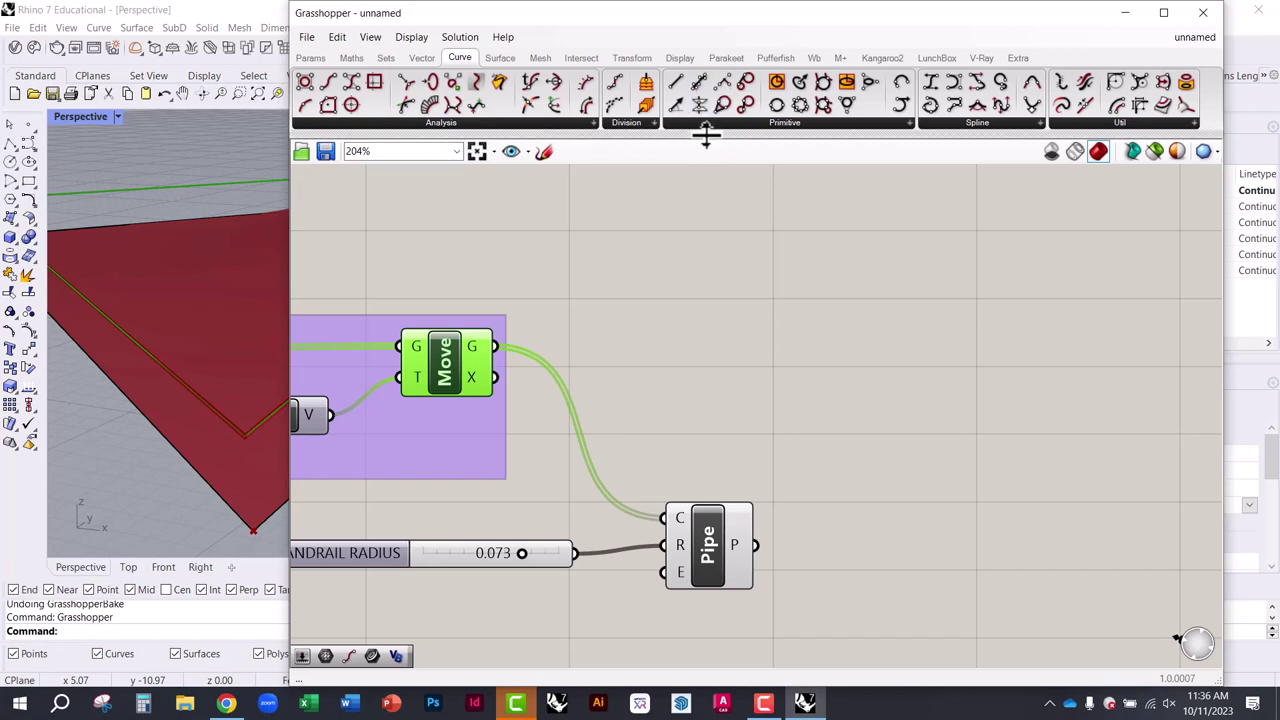
{"action": "left_click", "coordinate": [629, 124]}
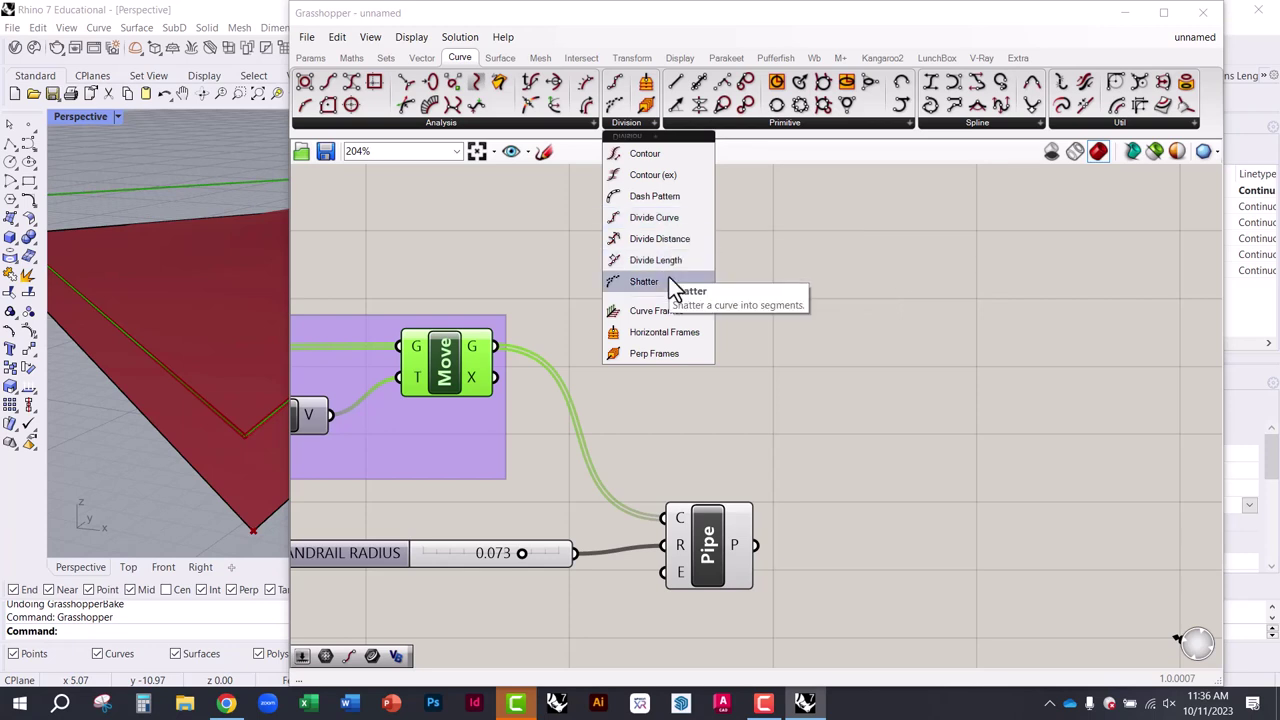
{"action": "left_click_drag", "start_coordinate": [654, 266], "coordinate": [680, 305]}
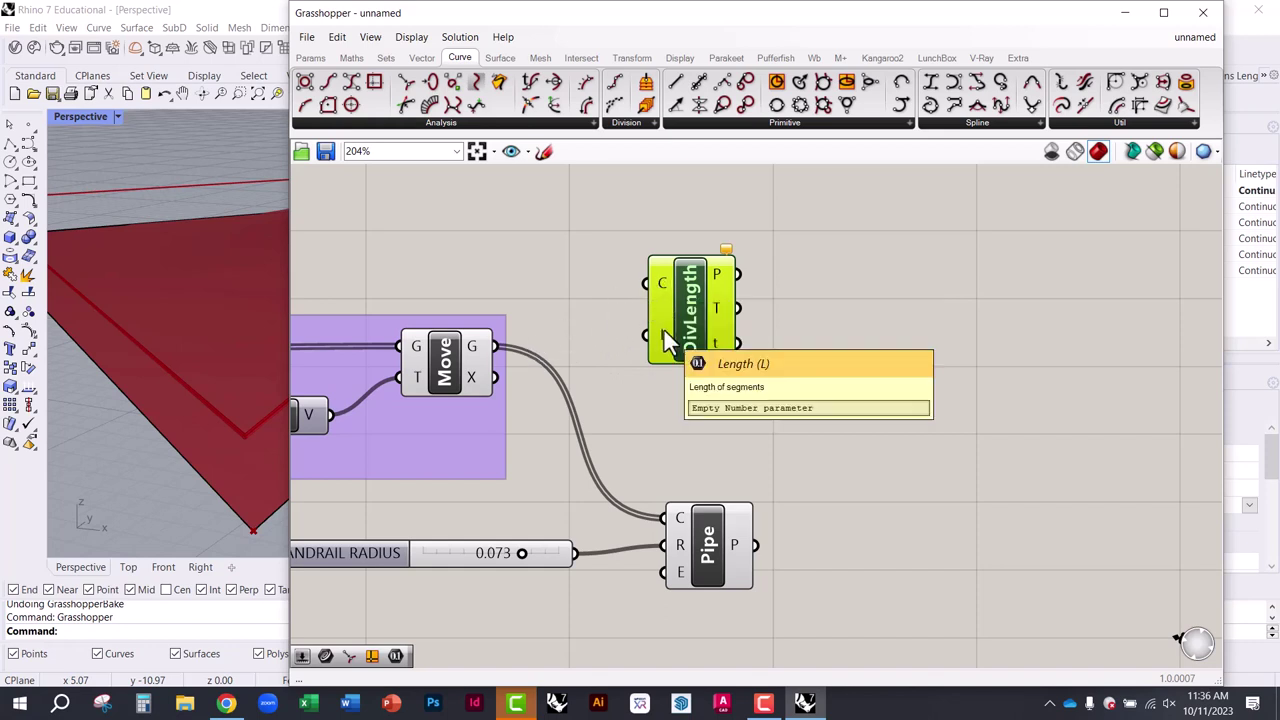
{"action": "right_click_drag", "start_coordinate": [518, 277], "coordinate": [857, 357]}
{"action": "scroll", "coordinate": [857, 357], "scroll_direction": "down", "scroll_amount": 1}
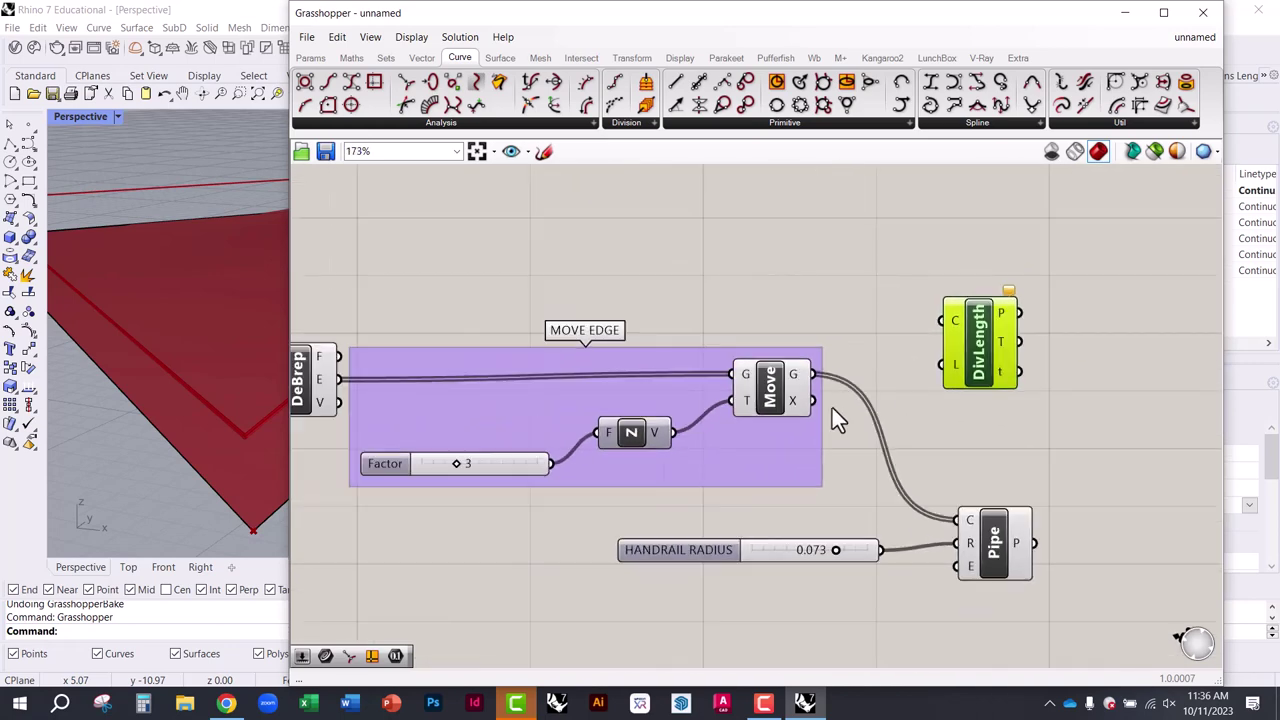
Connect Move's geometry output to Divide Length's curve input and shift Divide Length up and away from the MOVE EDGE group
{"action": "left_click_drag", "start_coordinate": [763, 397], "coordinate": [755, 397]}
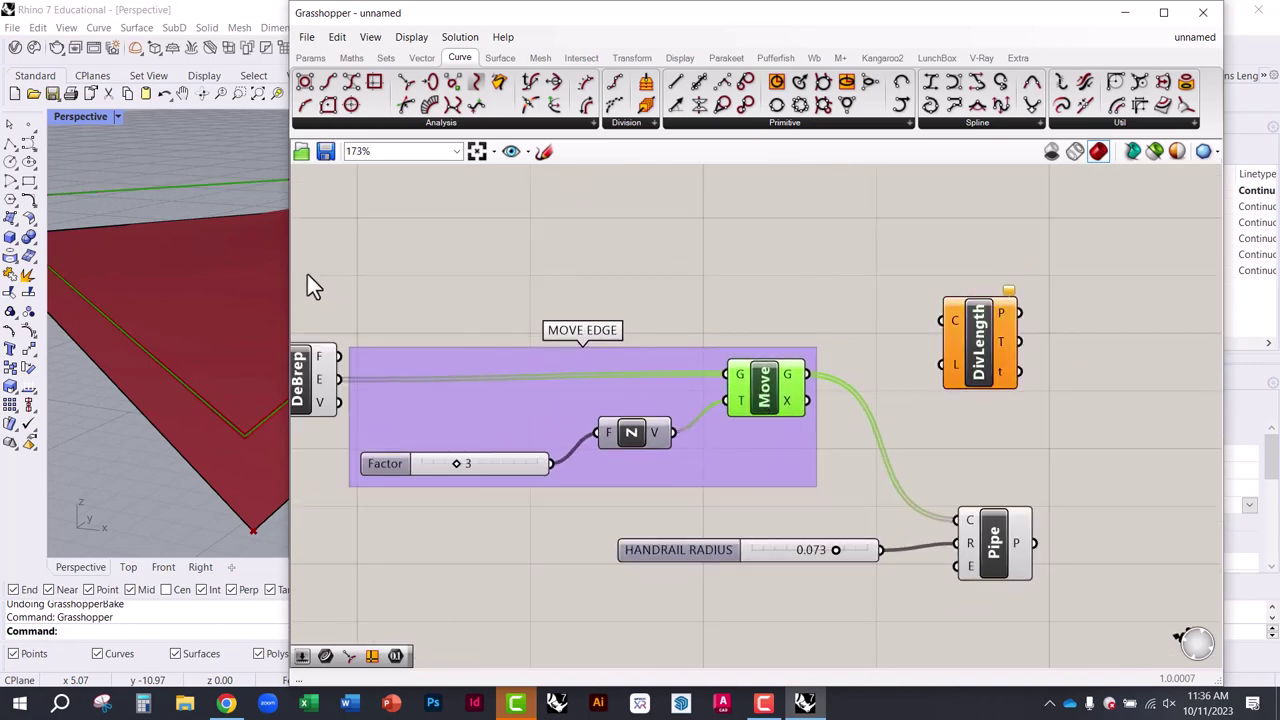
{"action": "left_click_drag", "start_coordinate": [287, 267], "coordinate": [537, 267]}
{"action": "right_click_drag", "start_coordinate": [928, 367], "coordinate": [737, 339]}
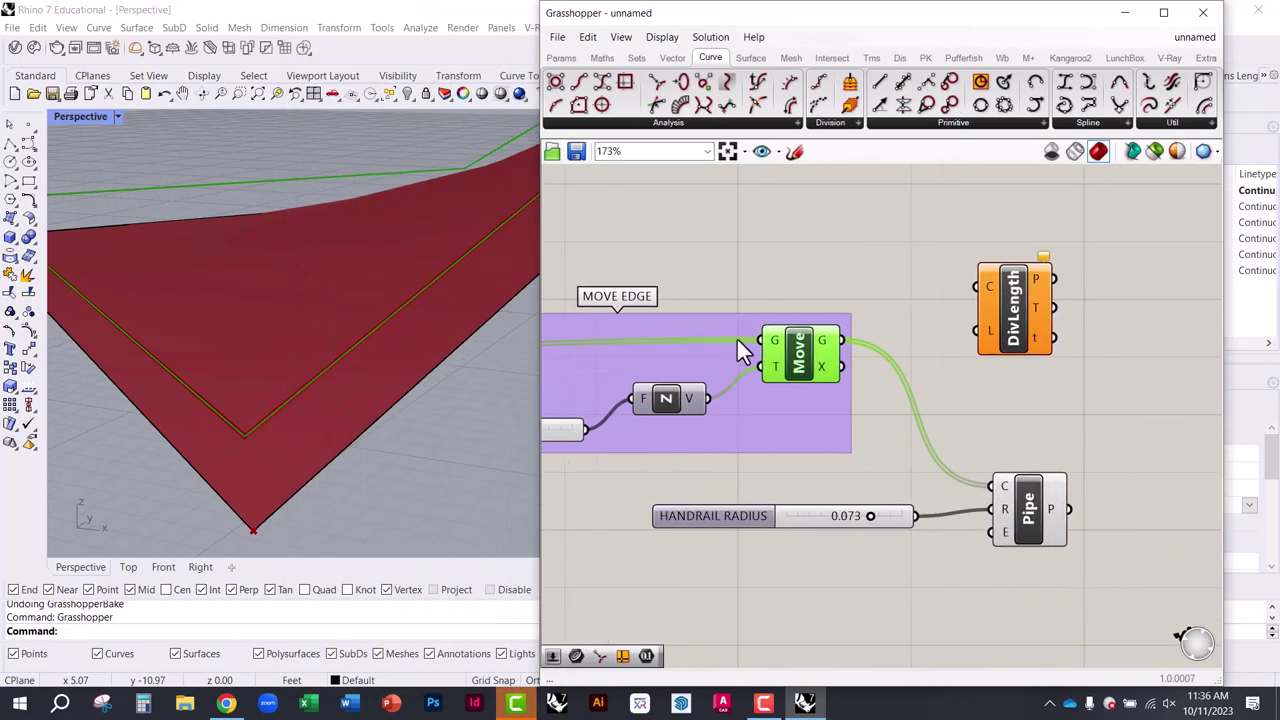
{"action": "right_click_drag", "start_coordinate": [925, 340], "coordinate": [837, 349]}
{"action": "scroll", "coordinate": [800, 390], "scroll_direction": "up", "scroll_amount": 1}
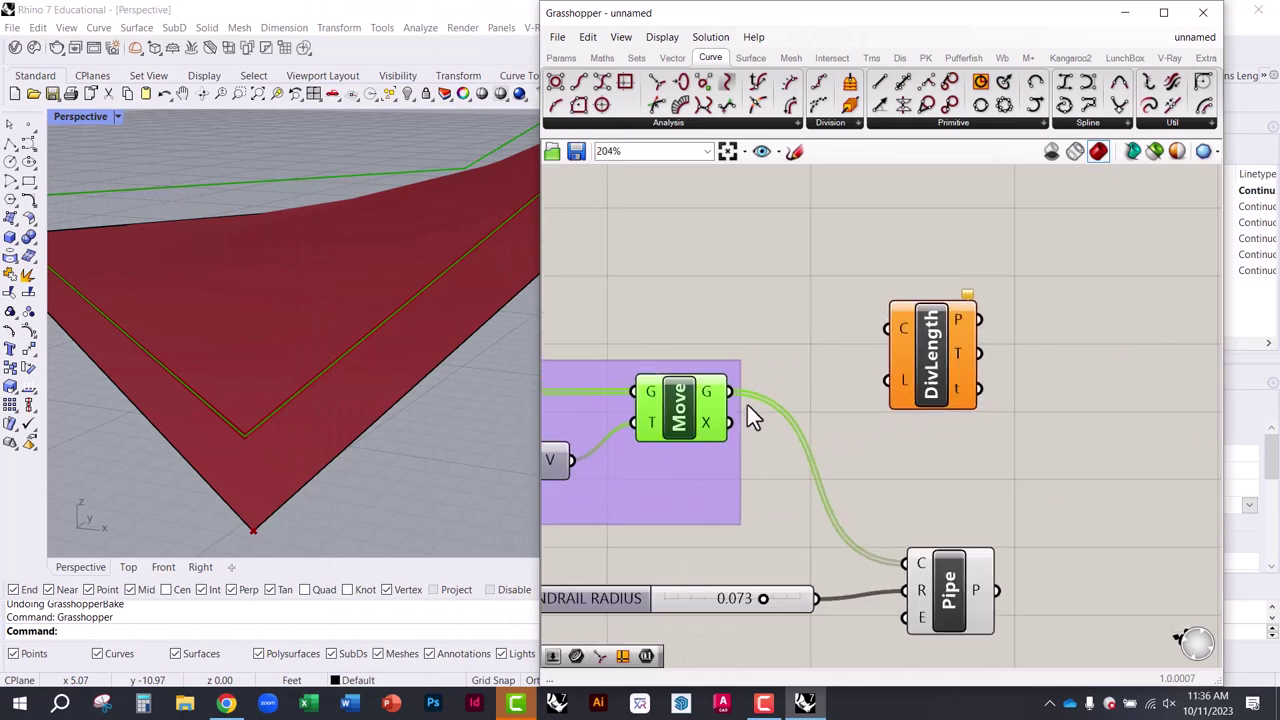
{"action": "left_click_drag", "start_coordinate": [780, 372], "coordinate": [964, 312]}
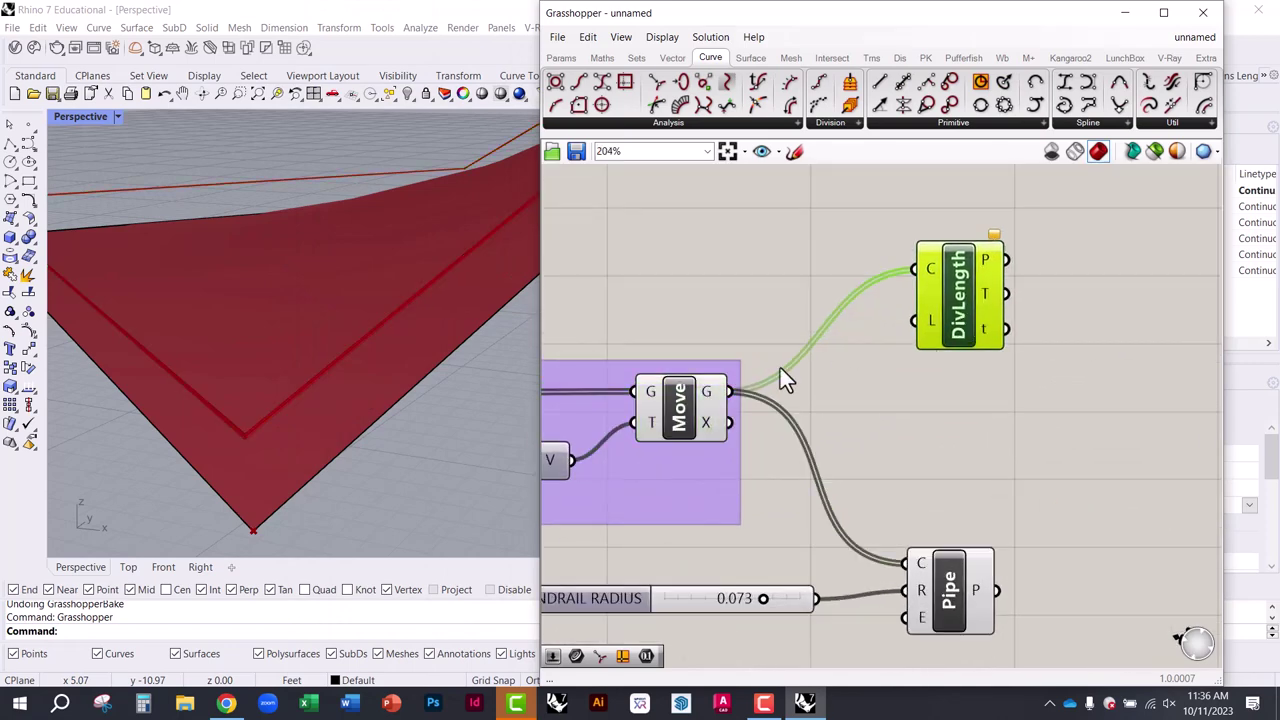
{"action": "scroll", "coordinate": [968, 345], "scroll_direction": "up", "scroll_amount": 3}
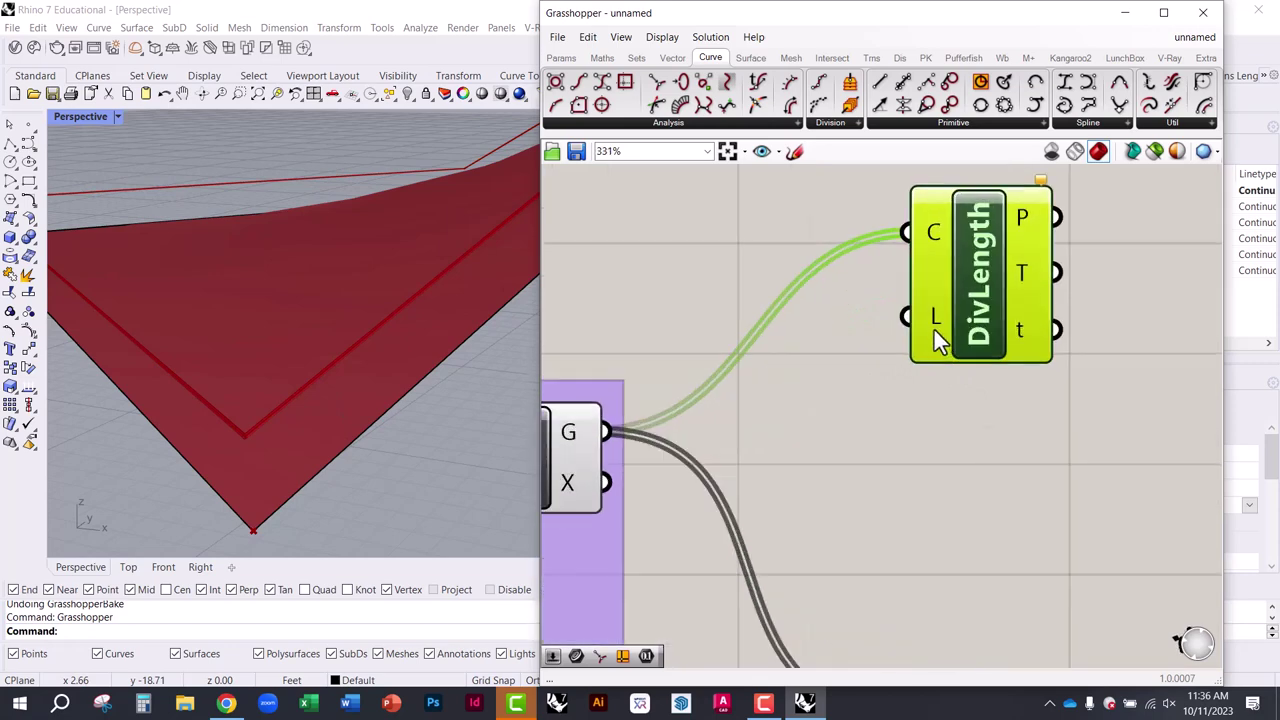
{"action": "left_click_drag", "start_coordinate": [940, 330], "coordinate": [1050, 318]}
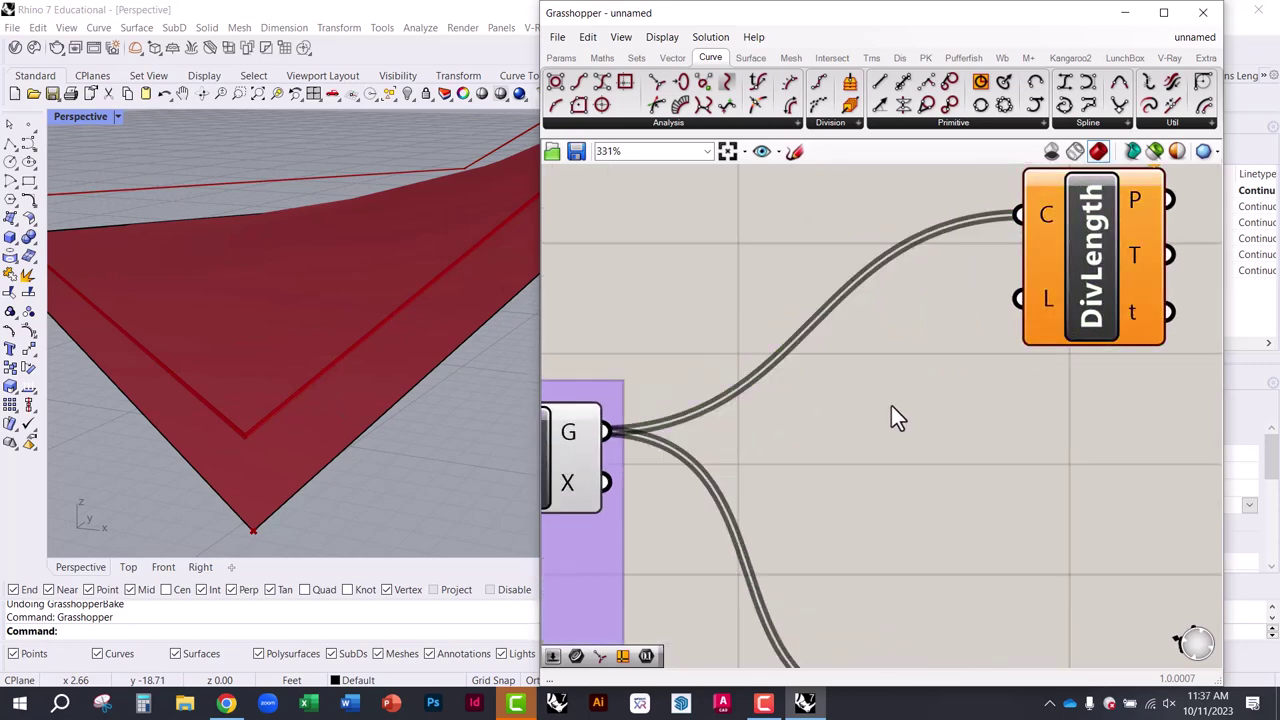
Add a number slider with value 3 in front of Divide Length and connect it to the length input
{"action": "double_click", "coordinate": [890, 404]}
{"action": "type", "text": "number slider"}
{"action": "left_click", "coordinate": [909, 400]}
{"action": "left_click_drag", "start_coordinate": [915, 398], "coordinate": [760, 308]}
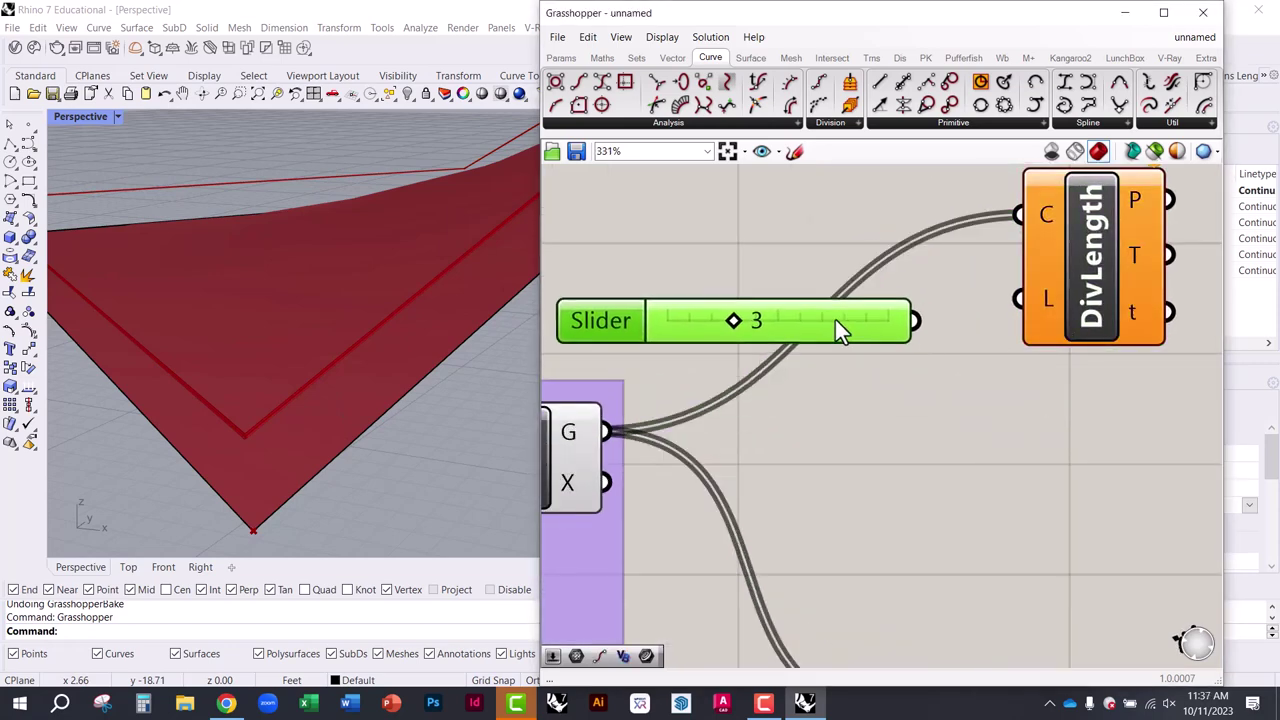
{"action": "left_click_drag", "start_coordinate": [922, 310], "coordinate": [1018, 298]}
{"action": "right_click_drag", "start_coordinate": [485, 358], "coordinate": [258, 372]}
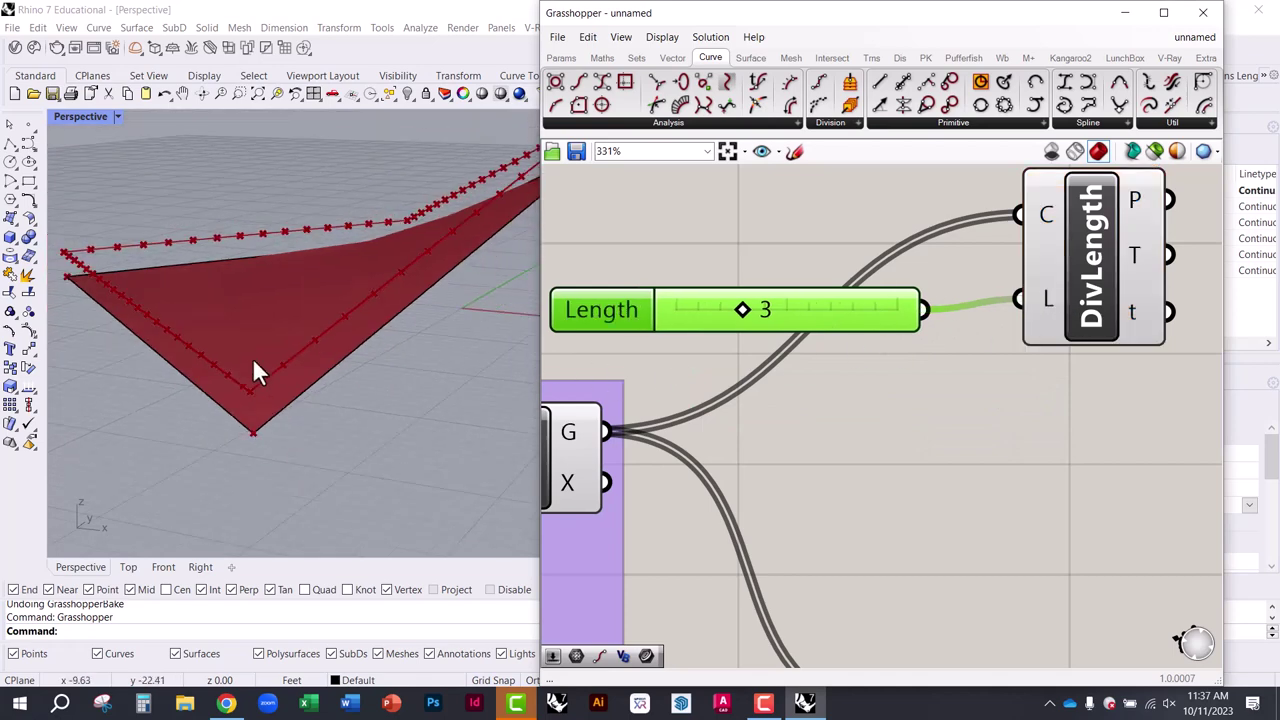
Move Divide Length and its slider farther above the MOVE EDGE group, and shift Pipe with its radius slider to free space between them
{"action": "scroll", "coordinate": [366, 340], "scroll_direction": "up", "scroll_amount": 5}
{"action": "right_click_drag", "start_coordinate": [371, 303], "coordinate": [409, 488]}
{"action": "scroll", "coordinate": [470, 380], "scroll_direction": "down", "scroll_amount": 5}
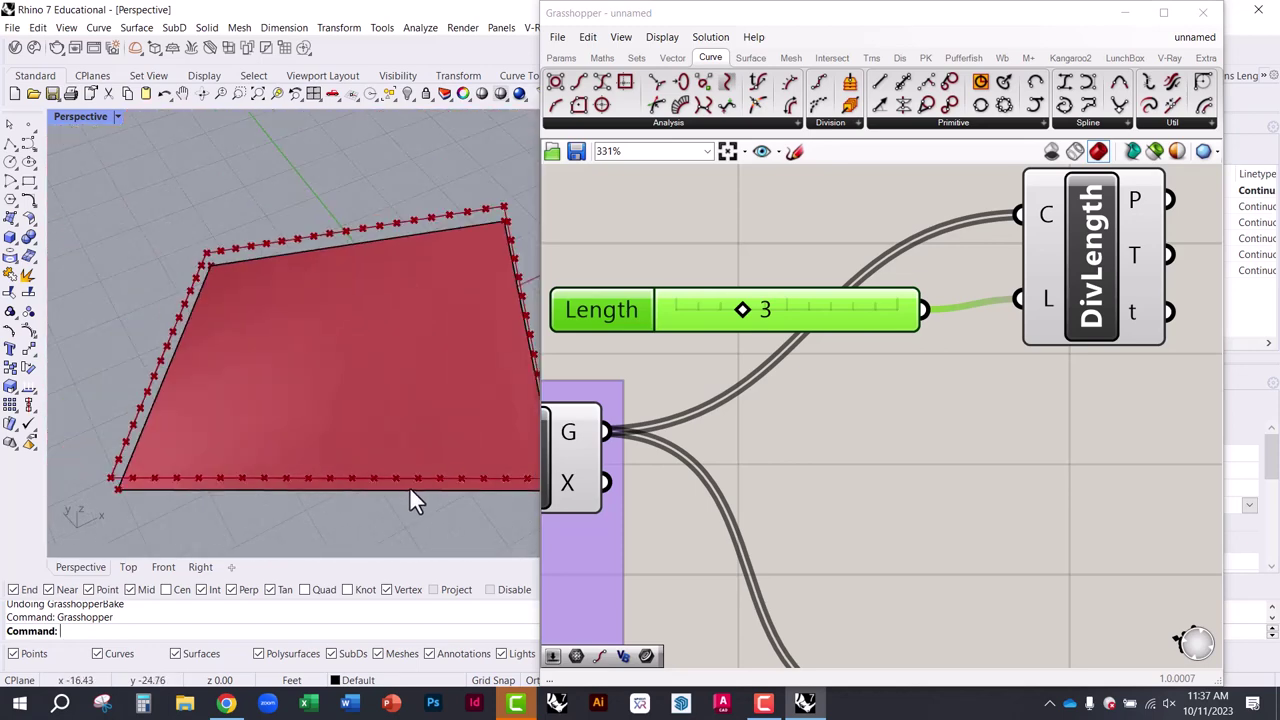
{"action": "right_click_drag", "start_coordinate": [360, 418], "coordinate": [378, 338]}
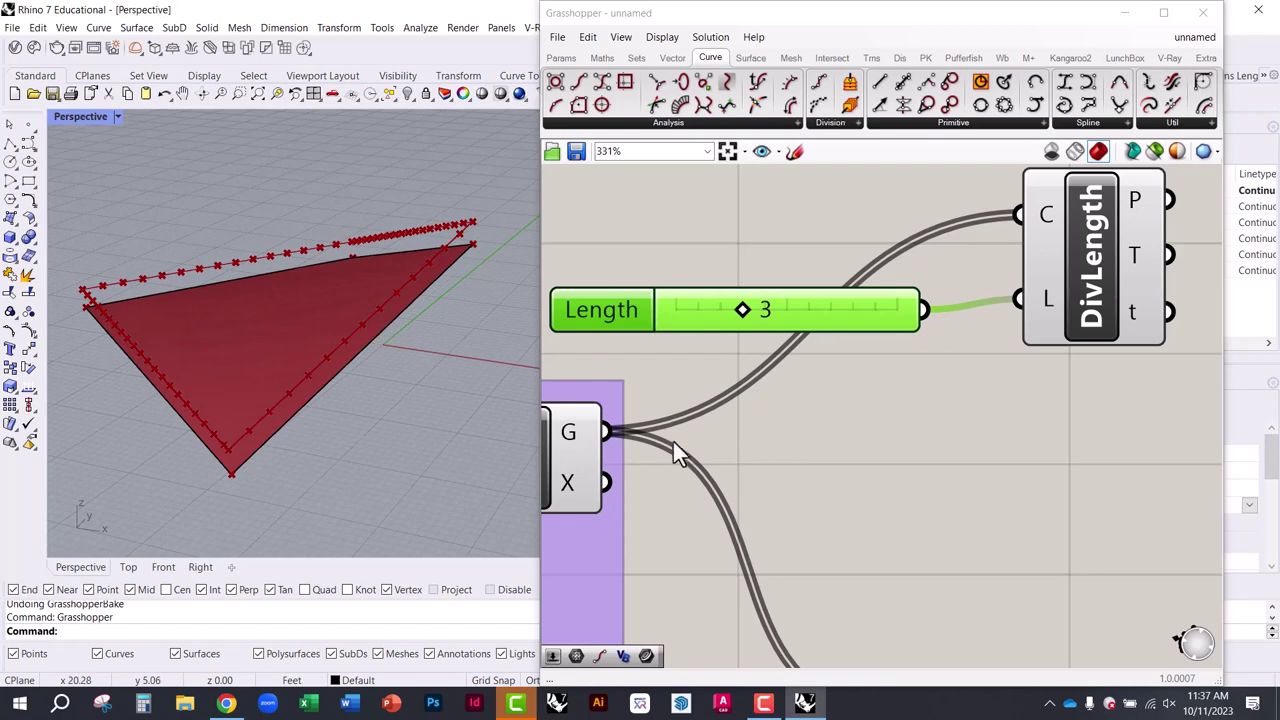
{"action": "scroll", "coordinate": [673, 443], "scroll_direction": "down", "scroll_amount": 4}
{"action": "left_click_drag", "start_coordinate": [917, 405], "coordinate": [768, 318]}
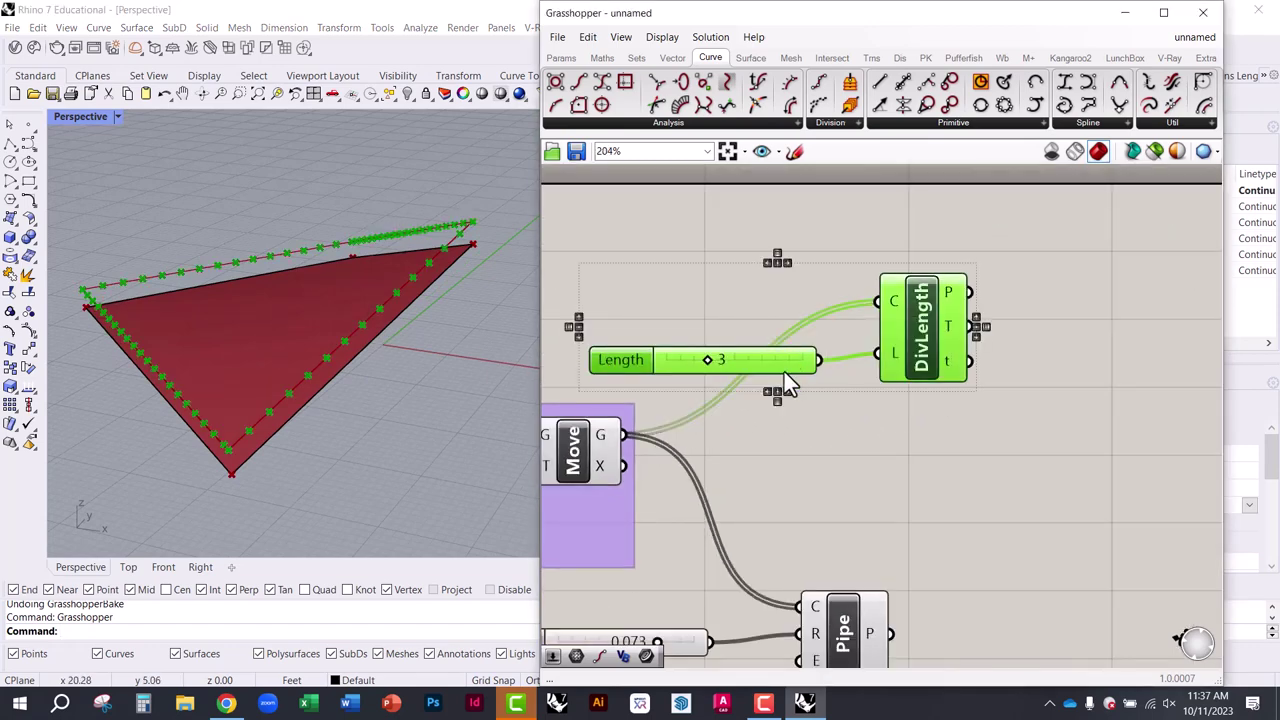
{"action": "left_click_drag", "start_coordinate": [784, 372], "coordinate": [784, 280]}
{"action": "scroll", "coordinate": [872, 298], "scroll_direction": "down", "scroll_amount": 1}
{"action": "scroll", "coordinate": [872, 309], "scroll_direction": "down", "scroll_amount": 3}
{"action": "left_click_drag", "start_coordinate": [905, 270], "coordinate": [919, 220]}
{"action": "scroll", "coordinate": [925, 400], "scroll_direction": "down", "scroll_amount": 1}
{"action": "left_click_drag", "start_coordinate": [928, 488], "coordinate": [951, 500]}
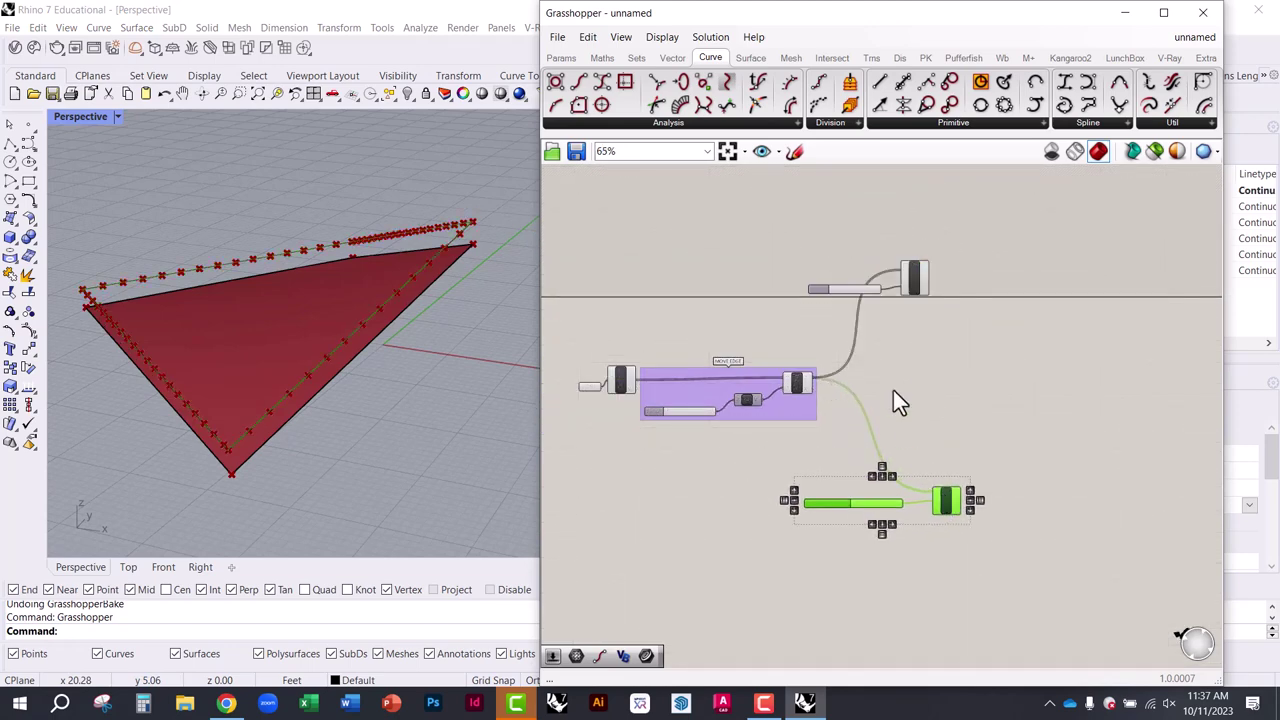
Duplicate Divide Length together with its length slider directly beneath the original pair
{"action": "left_click", "coordinate": [893, 390]}
{"action": "scroll", "coordinate": [874, 300], "scroll_direction": "up", "scroll_amount": 3}
{"action": "left_click_drag", "start_coordinate": [980, 310], "coordinate": [801, 225]}
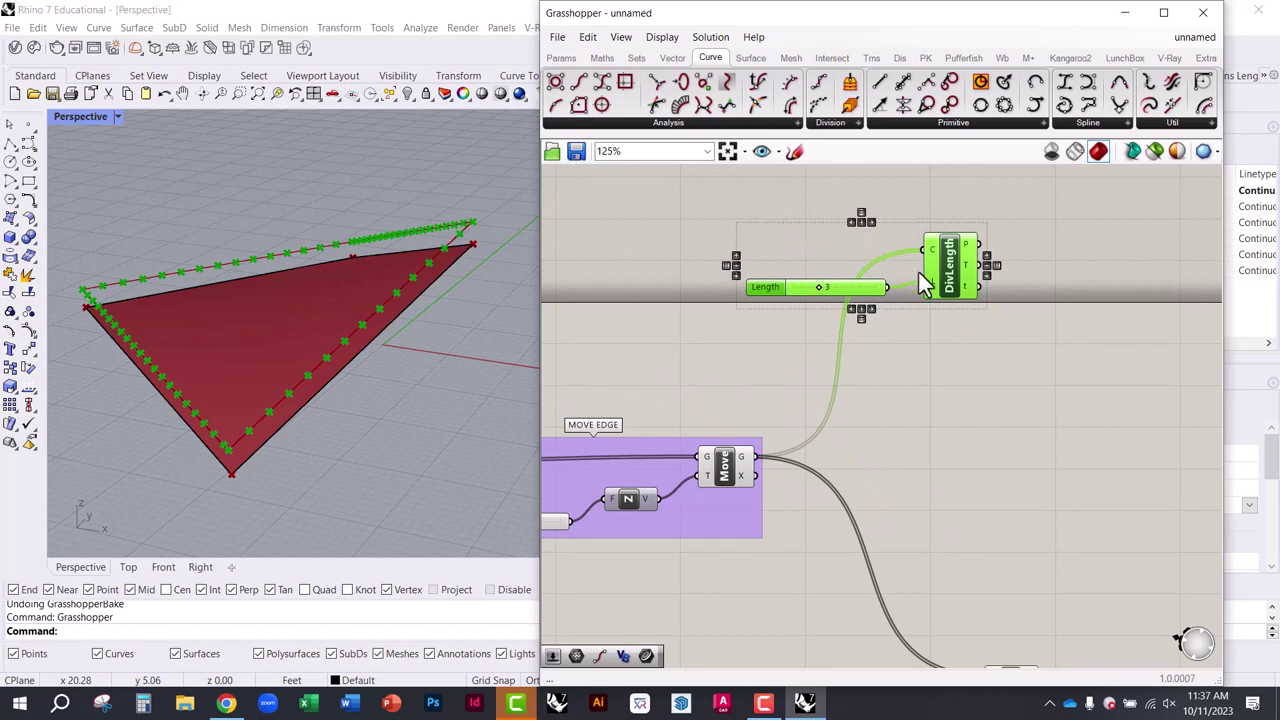
{"action": "left_click_drag", "start_coordinate": [925, 285], "coordinate": [931, 385], "text": "alt"}
{"action": "scroll", "coordinate": [1040, 378], "scroll_direction": "down", "scroll_amount": 2}
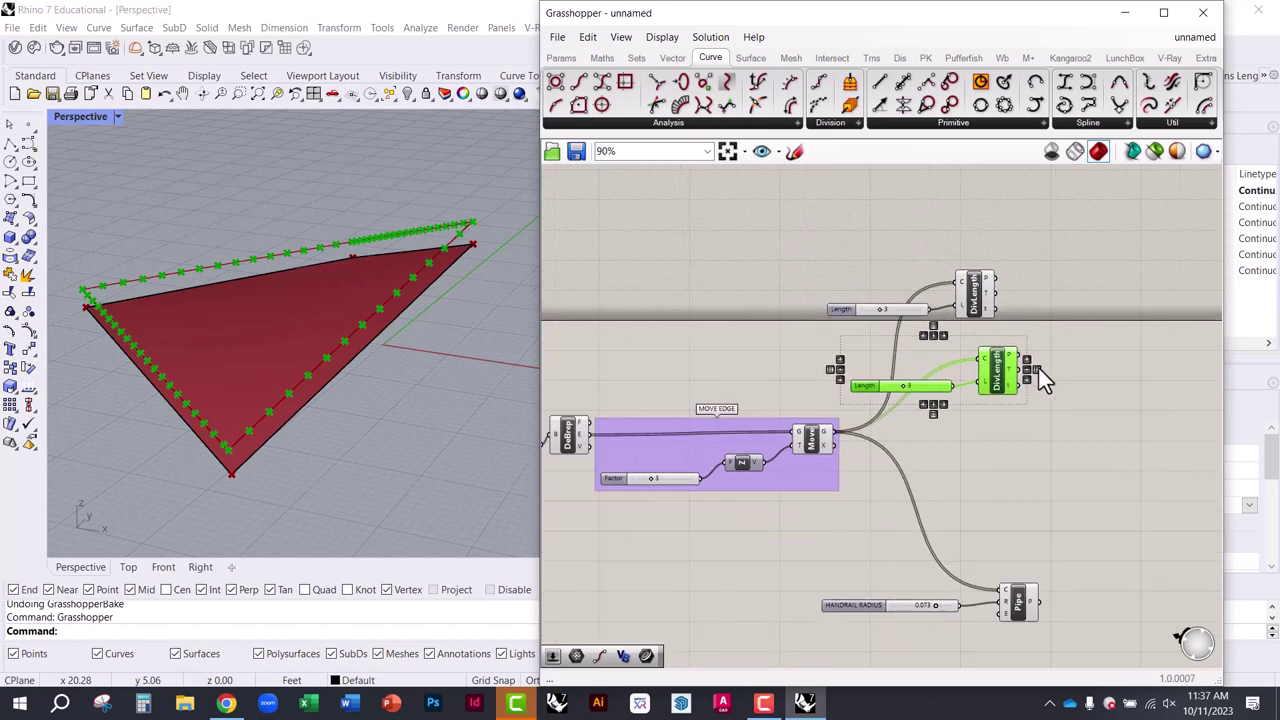
Connect the Deconstruct Brep edges output to the copied Divide Length's curve input in place of Move's geometry
{"action": "scroll", "coordinate": [789, 400], "scroll_direction": "up", "scroll_amount": 1}
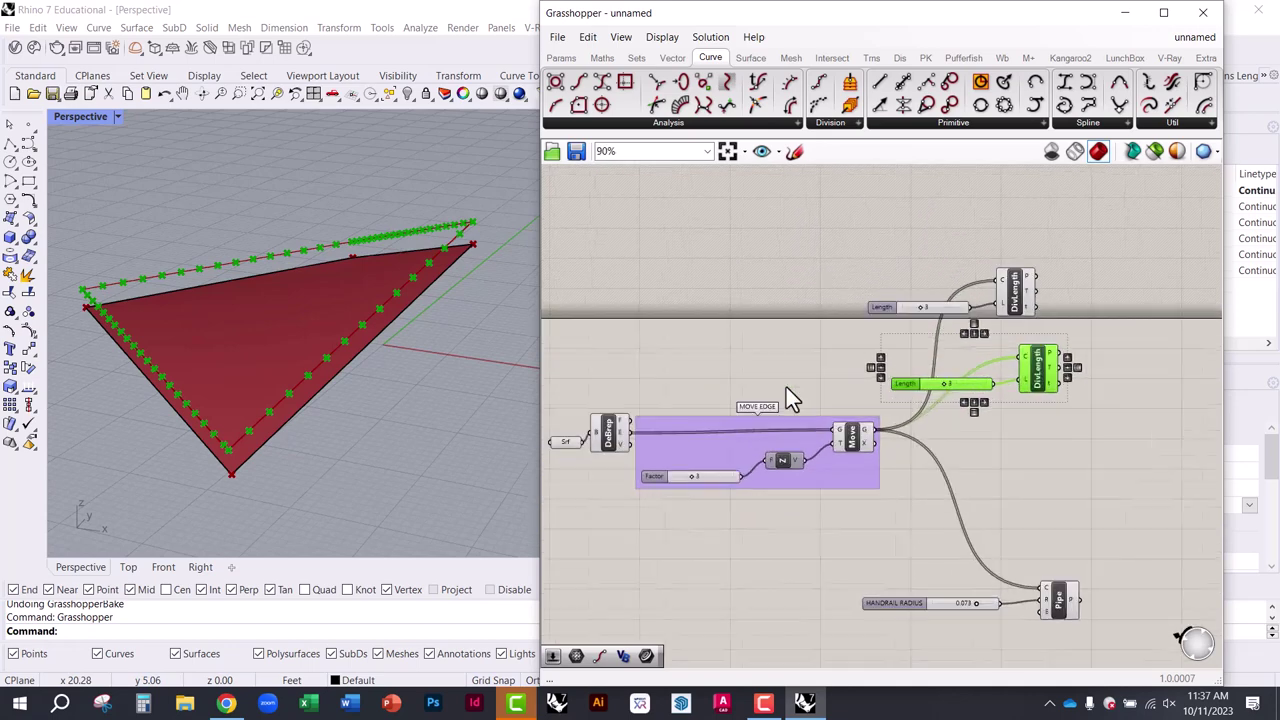
{"action": "left_click", "coordinate": [864, 445]}
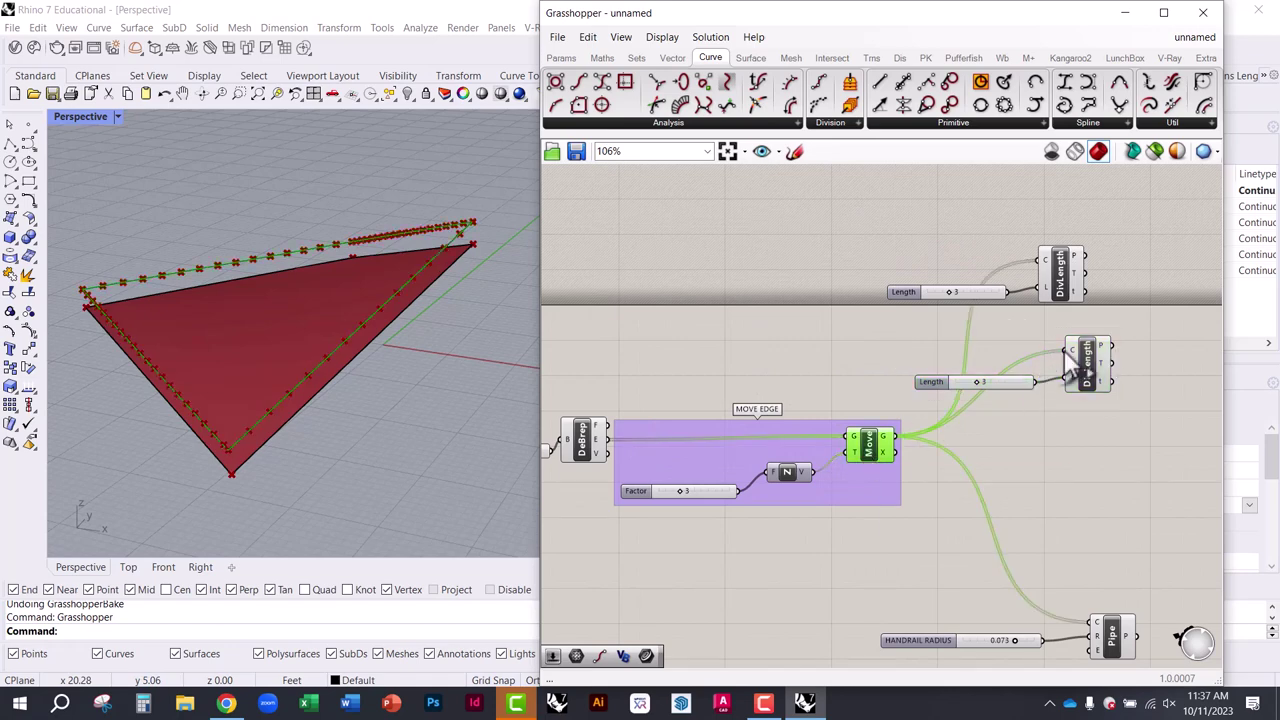
{"action": "left_click_drag", "start_coordinate": [1067, 351], "coordinate": [606, 438]}
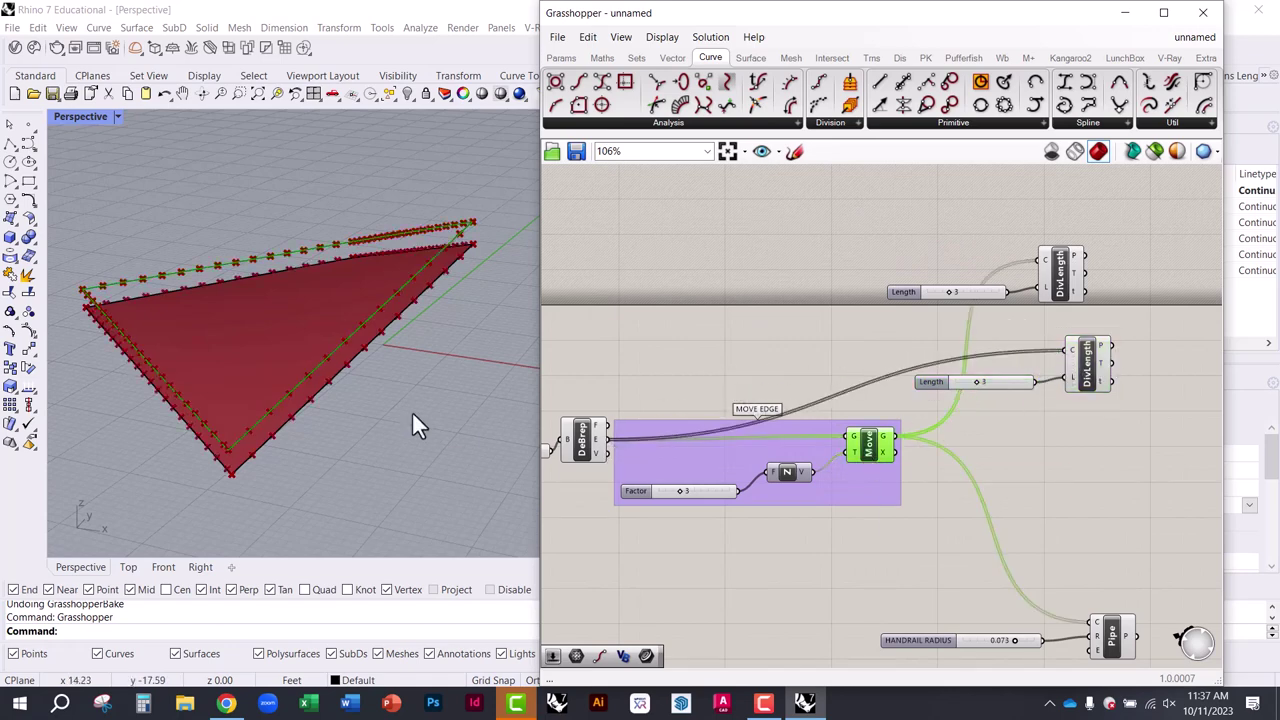
Highlight each Divide Length in turn and compare the division points on the surface's edges with those on the raised edges
{"action": "scroll", "coordinate": [360, 355], "scroll_direction": "up", "scroll_amount": 5}
{"action": "right_click_drag", "start_coordinate": [337, 357], "coordinate": [349, 297]}
{"action": "left_click", "coordinate": [1085, 368]}
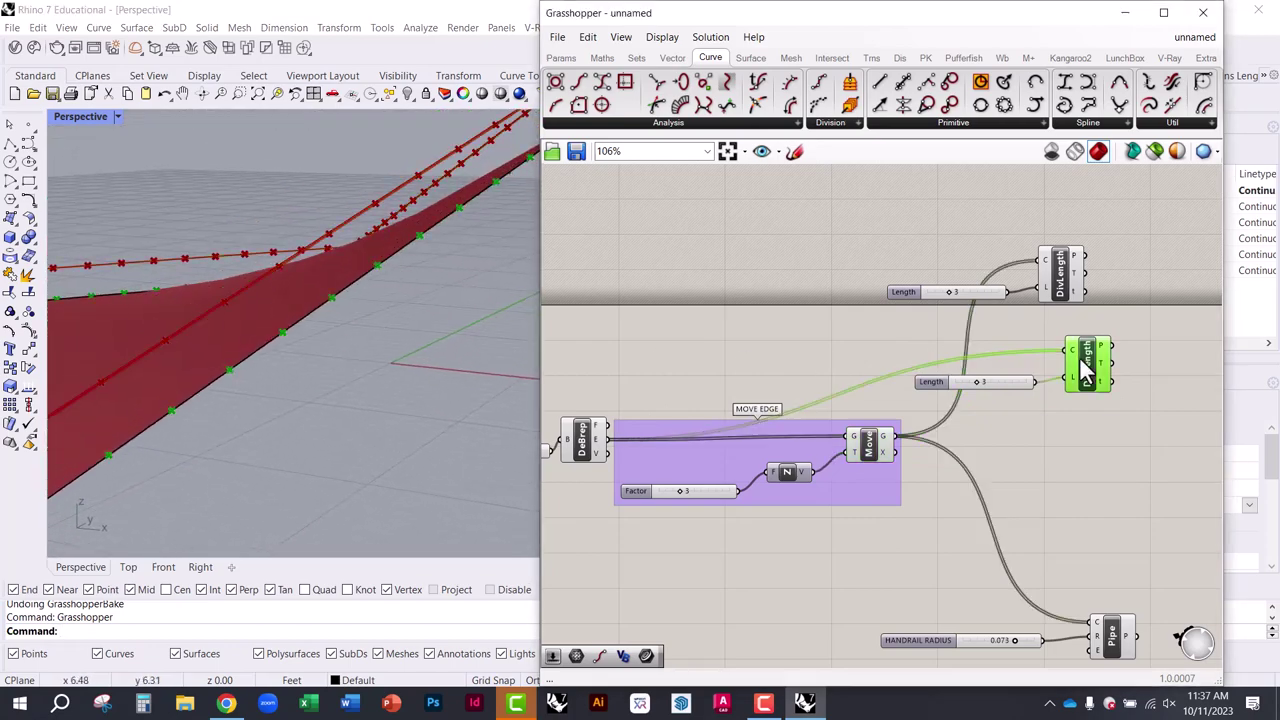
{"action": "right_click_drag", "start_coordinate": [313, 284], "coordinate": [418, 228]}
{"action": "right_click_drag", "start_coordinate": [510, 205], "coordinate": [446, 178]}
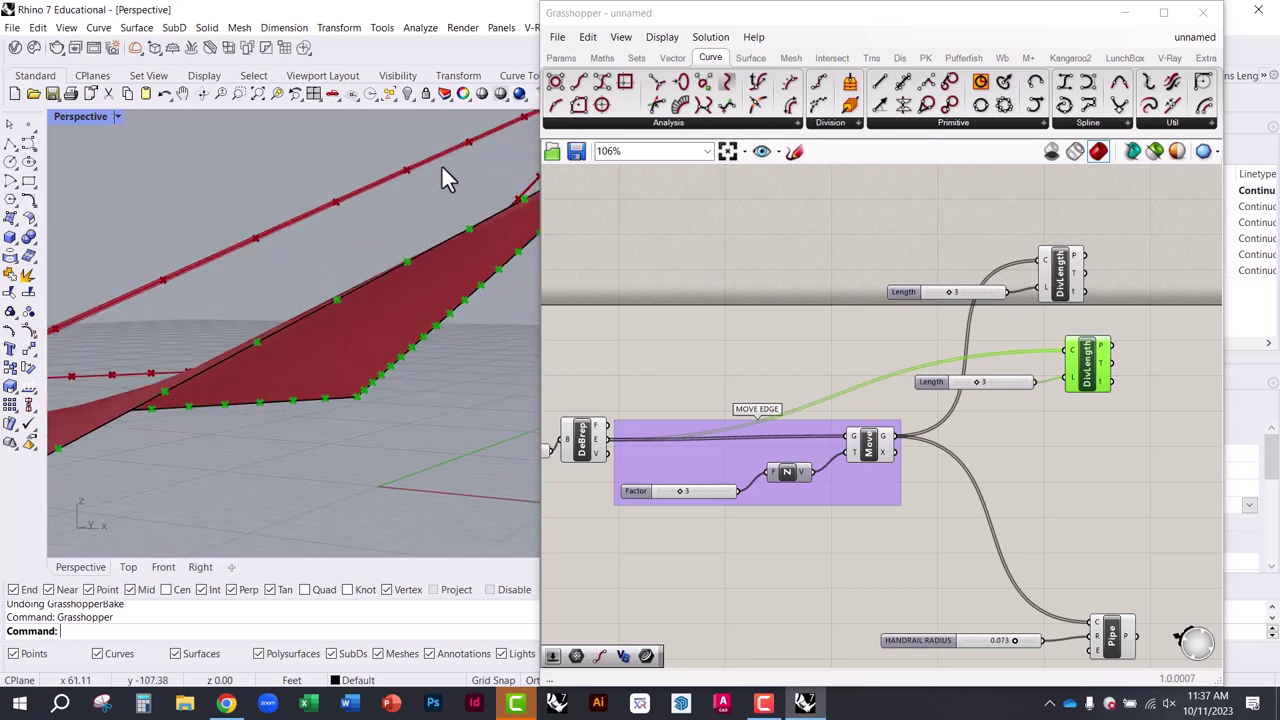
{"action": "left_click", "coordinate": [1050, 272]}
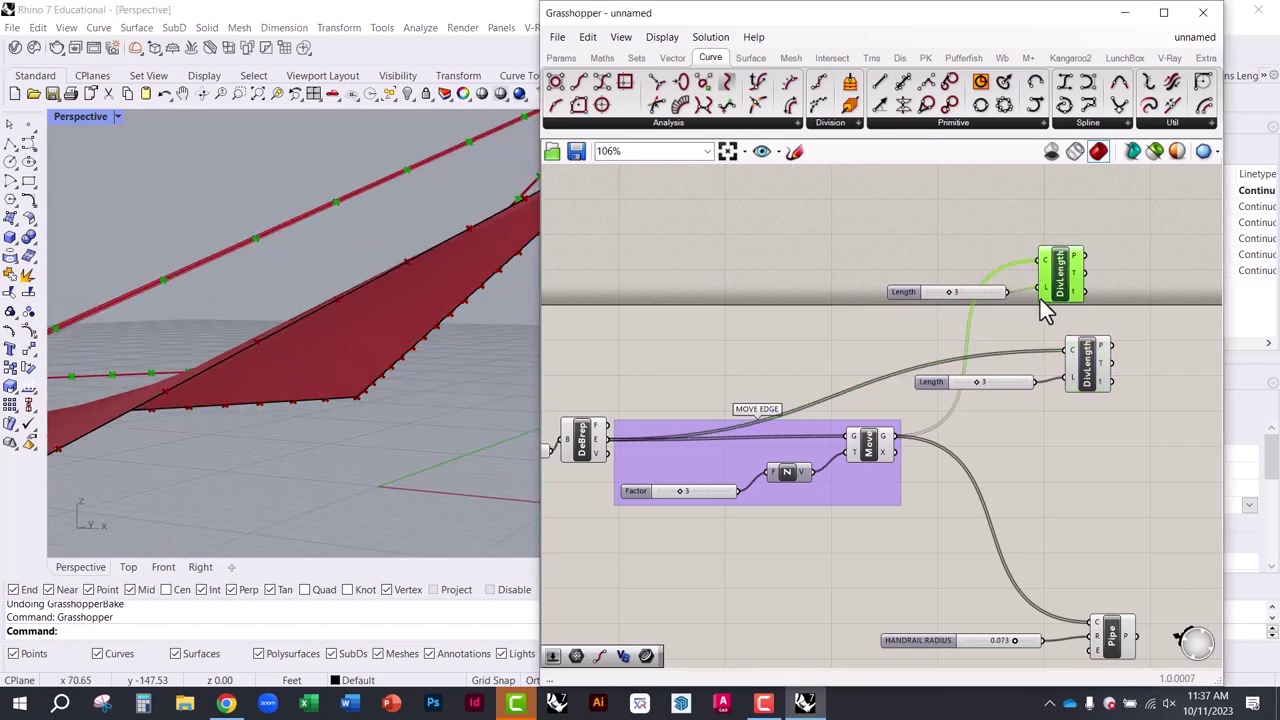
{"action": "right_click_drag", "start_coordinate": [380, 349], "coordinate": [370, 376]}
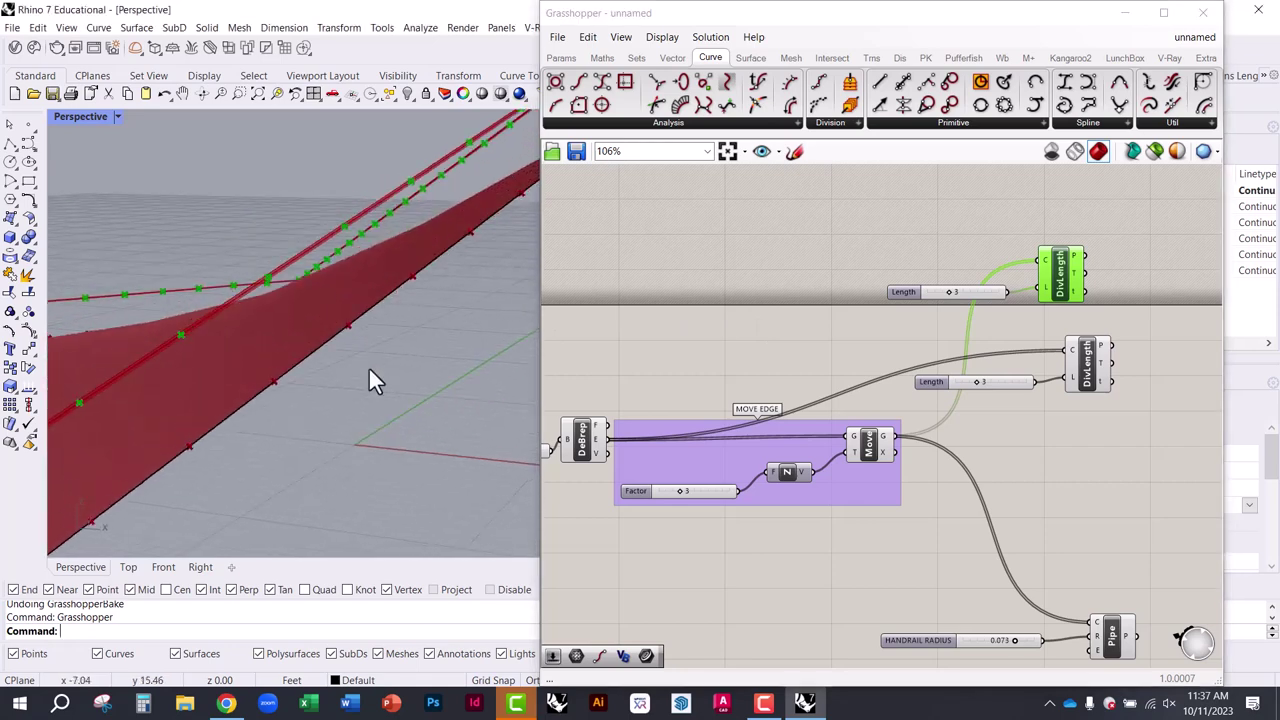
{"action": "right_click_drag", "start_coordinate": [967, 399], "coordinate": [774, 345]}
{"action": "scroll", "coordinate": [721, 356], "scroll_direction": "down", "scroll_amount": 2}
{"action": "scroll", "coordinate": [881, 283], "scroll_direction": "up", "scroll_amount": 2}
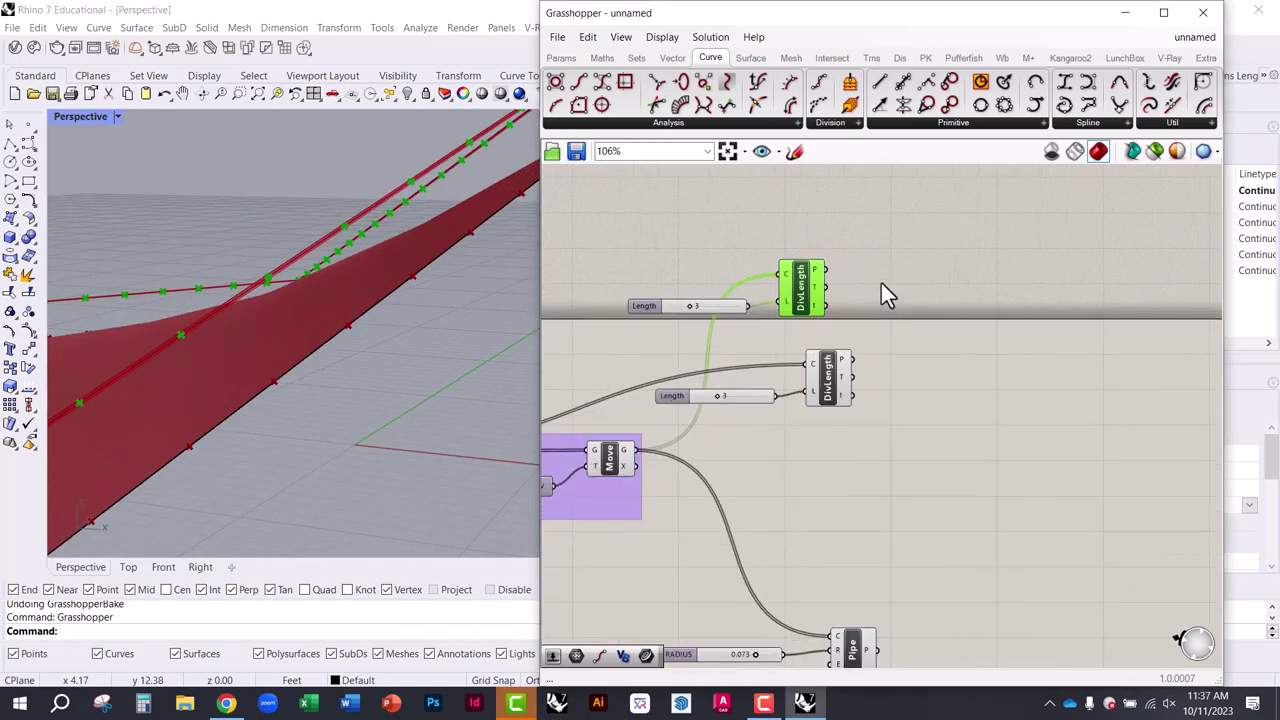
{"action": "scroll", "coordinate": [805, 305], "scroll_direction": "up", "scroll_amount": 1}
{"action": "left_click", "coordinate": [818, 395]}
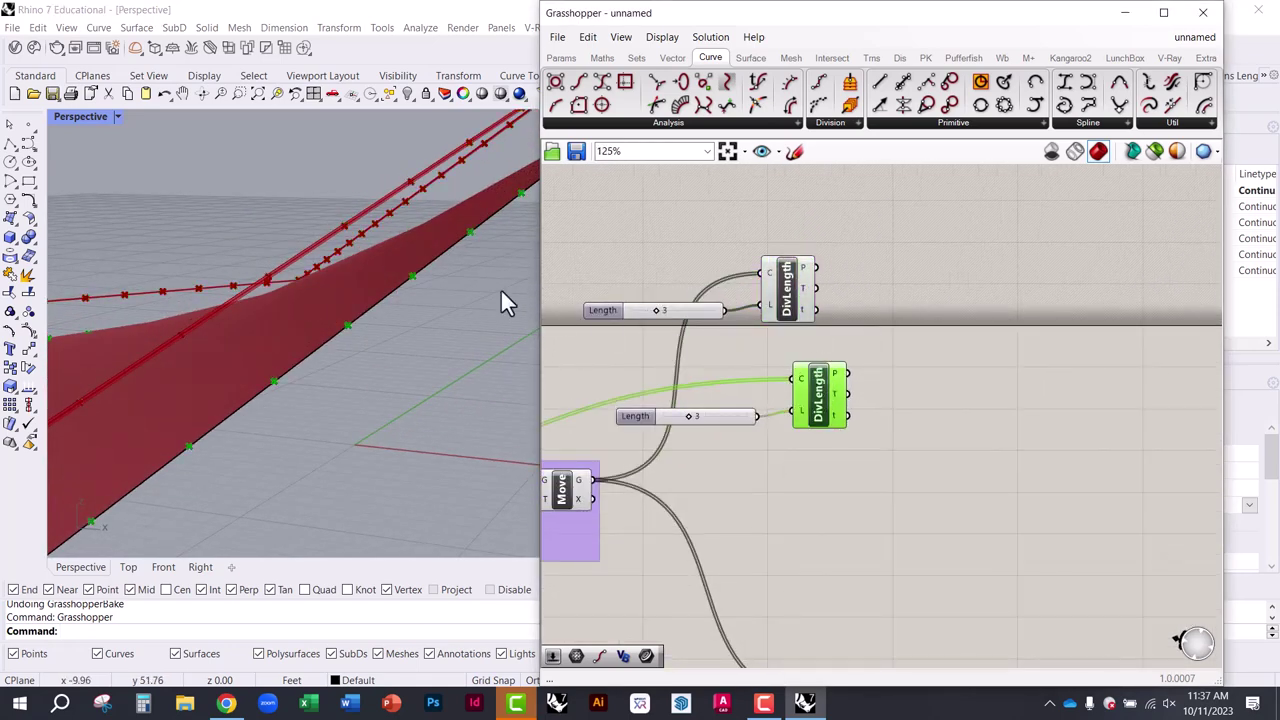
{"action": "left_click", "coordinate": [664, 188]}
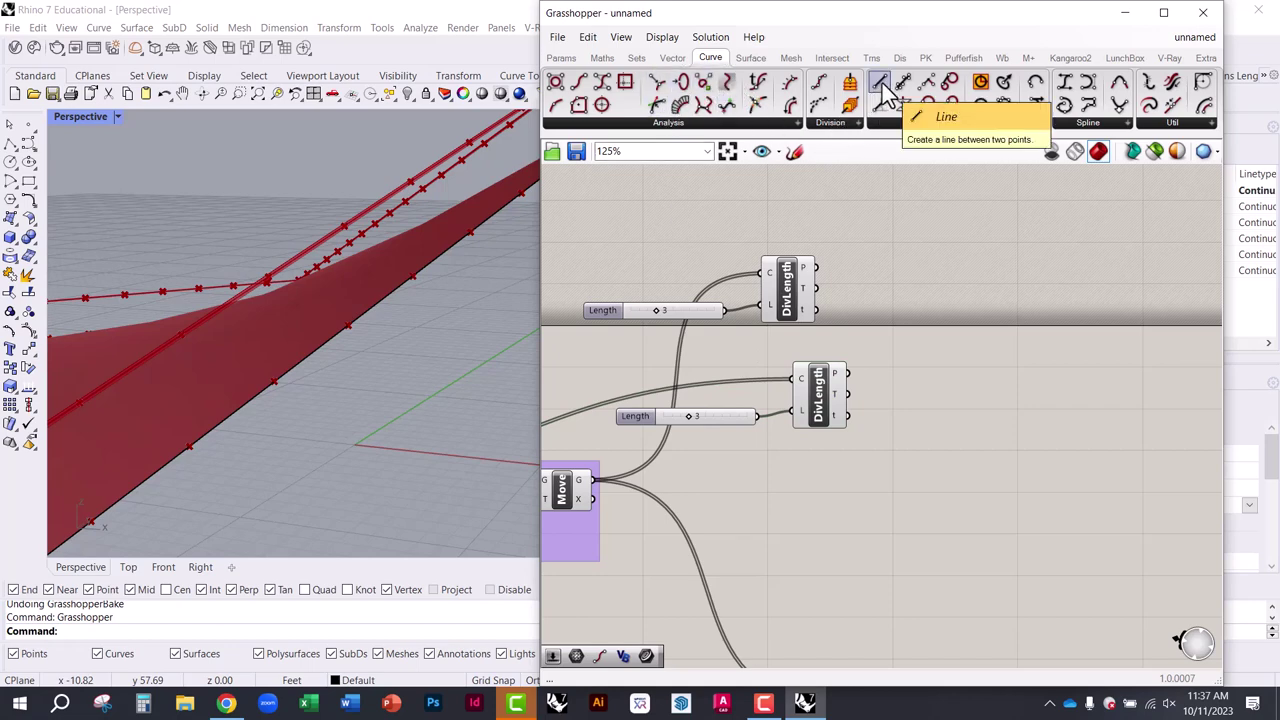
Add a Line component, connecting the raised-edge division points to its start input and the surface-edge division points to its end input
{"action": "left_click_drag", "start_coordinate": [880, 86], "coordinate": [936, 324]}
{"action": "scroll", "coordinate": [900, 329], "scroll_direction": "up", "scroll_amount": 3}
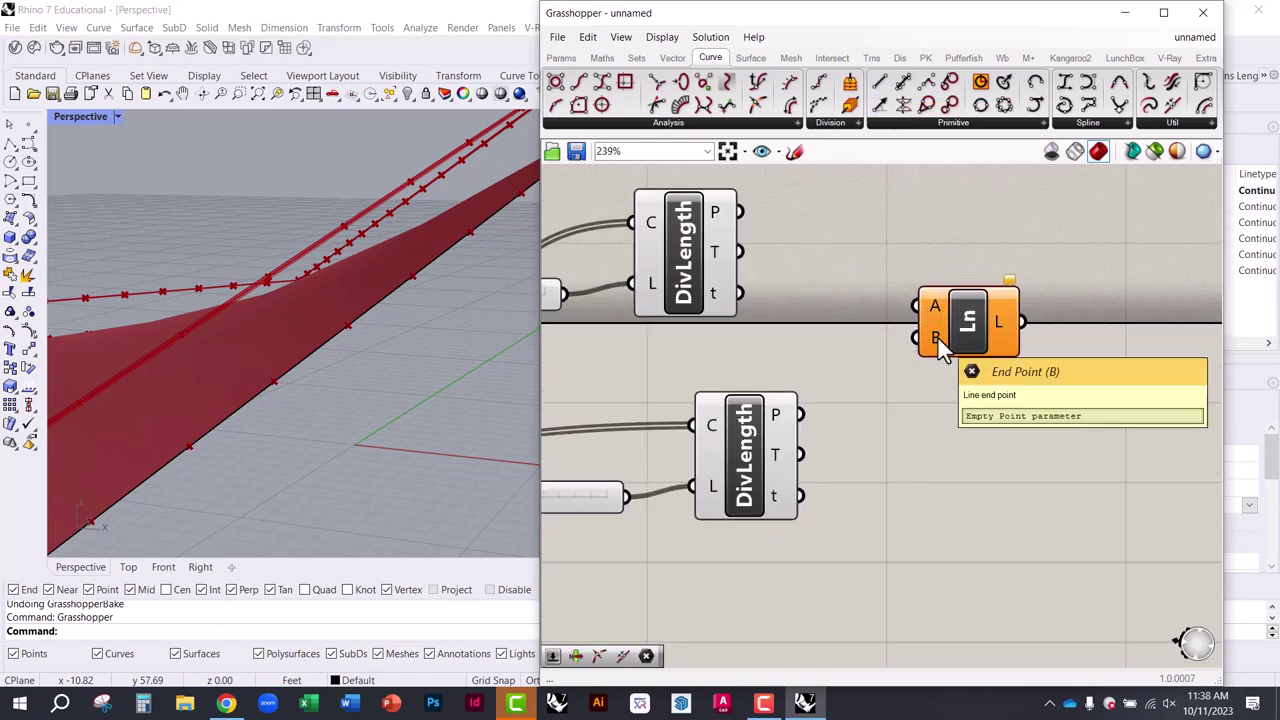
{"action": "scroll", "coordinate": [938, 420], "scroll_direction": "down", "scroll_amount": 3}
{"action": "scroll", "coordinate": [810, 308], "scroll_direction": "up", "scroll_amount": 3}
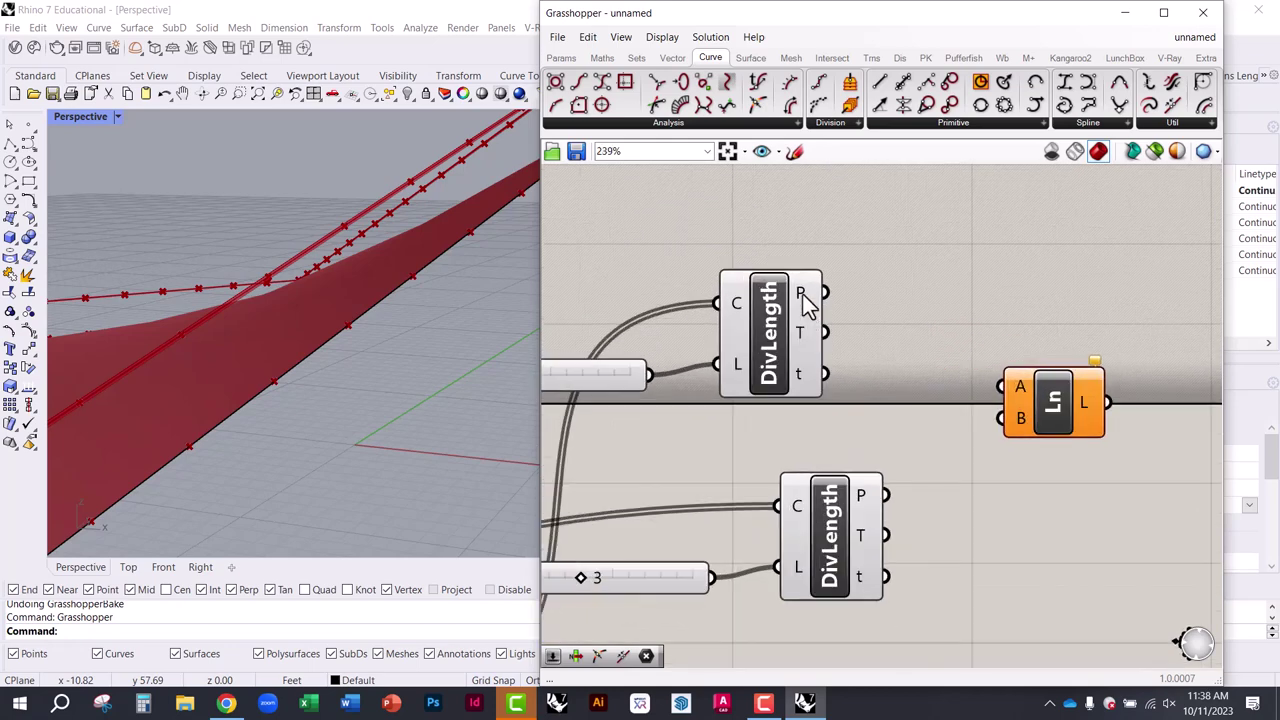
{"action": "mouse_move", "coordinate": [808, 305]}
{"action": "mouse_move", "coordinate": [868, 505]}
{"action": "left_click_drag", "start_coordinate": [826, 292], "coordinate": [885, 496]}
Examine the vertical lines between the surface and raised edges, highlighting each Divide Length's points in turn
{"action": "right_click_drag", "start_coordinate": [386, 329], "coordinate": [420, 336]}
{"action": "right_click_drag", "start_coordinate": [344, 366], "coordinate": [437, 383]}
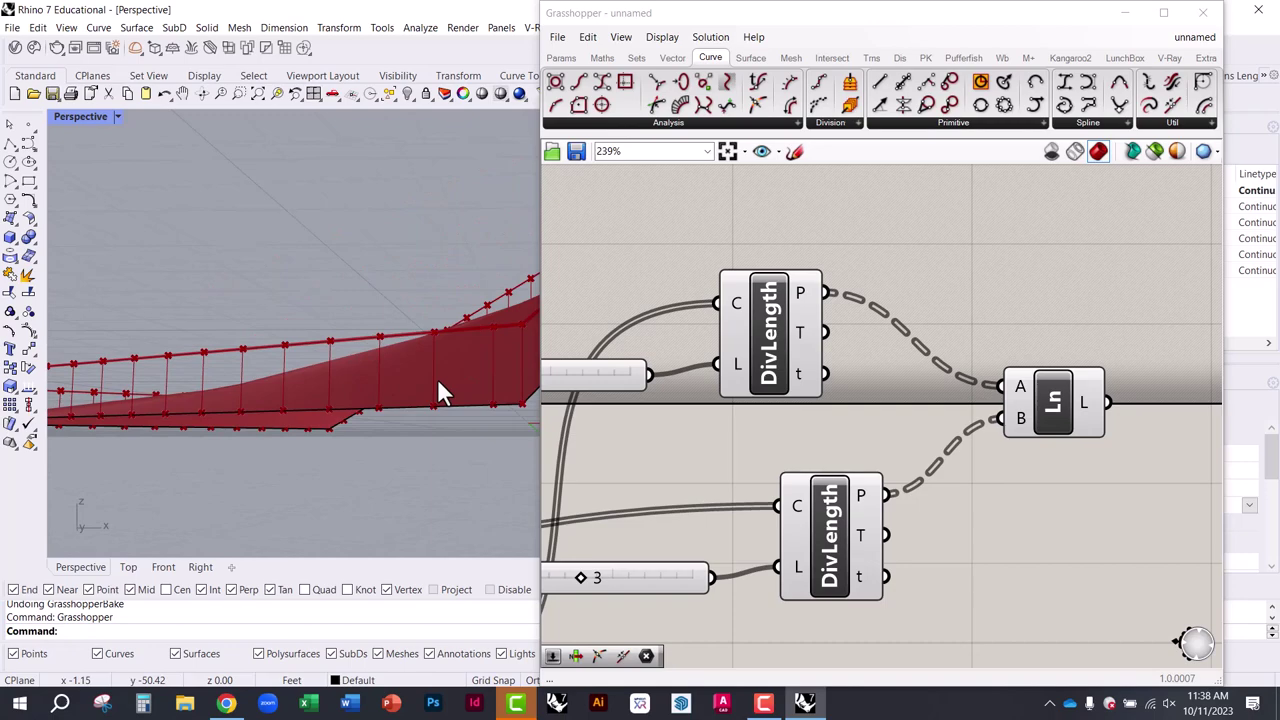
{"action": "left_click", "coordinate": [785, 336]}
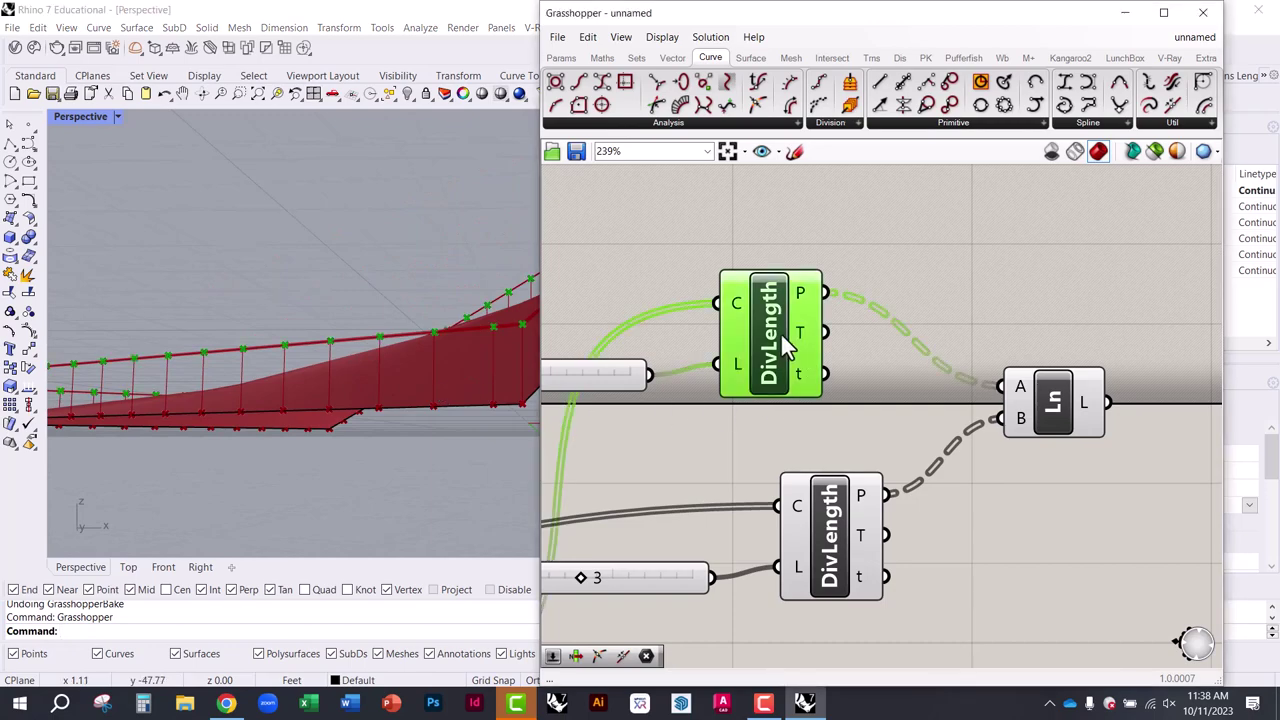
{"action": "left_click", "coordinate": [819, 535]}
{"action": "right_click_drag", "start_coordinate": [355, 414], "coordinate": [348, 406]}
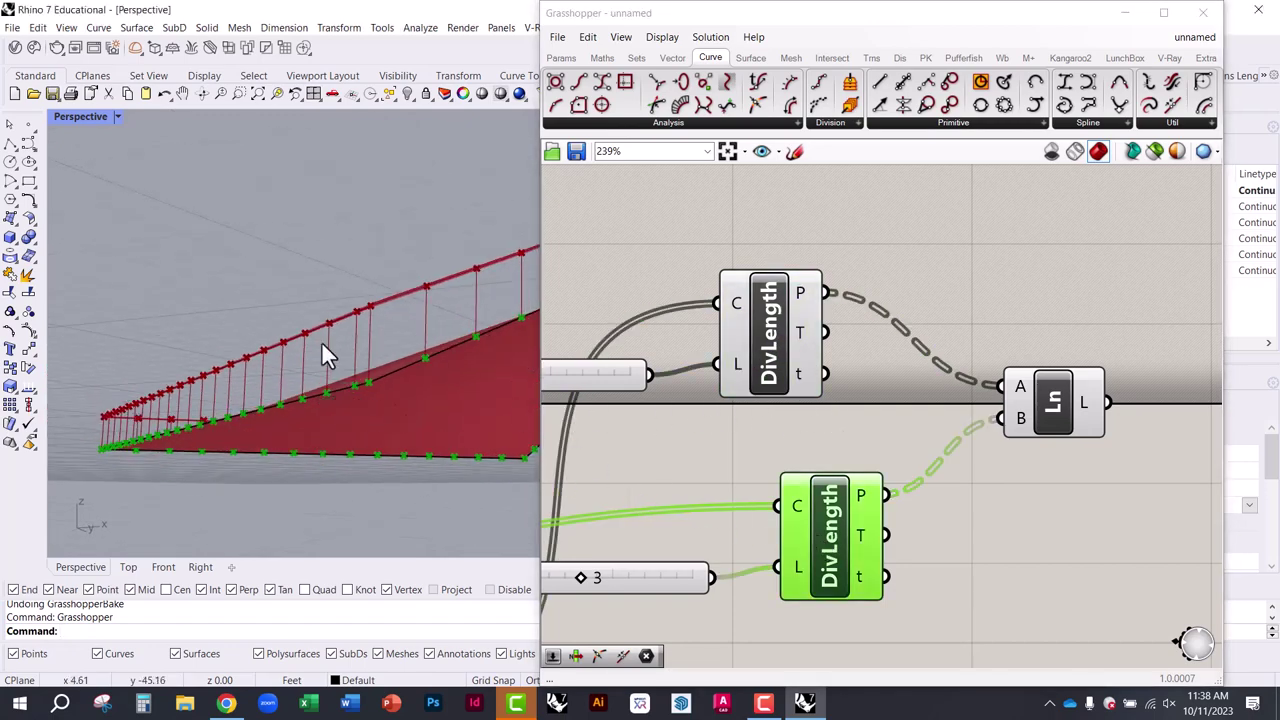
{"action": "right_click_drag", "start_coordinate": [321, 347], "coordinate": [427, 353]}
{"action": "right_click_drag", "start_coordinate": [428, 398], "coordinate": [412, 374]}
Move Pipe and its HANDRAIL RADIUS slider closer beneath the Line and Divide Length components
{"action": "right_click_drag", "start_coordinate": [874, 451], "coordinate": [745, 340]}
{"action": "scroll", "coordinate": [750, 335], "scroll_direction": "down", "scroll_amount": 3}
{"action": "scroll", "coordinate": [744, 321], "scroll_direction": "down", "scroll_amount": 2}
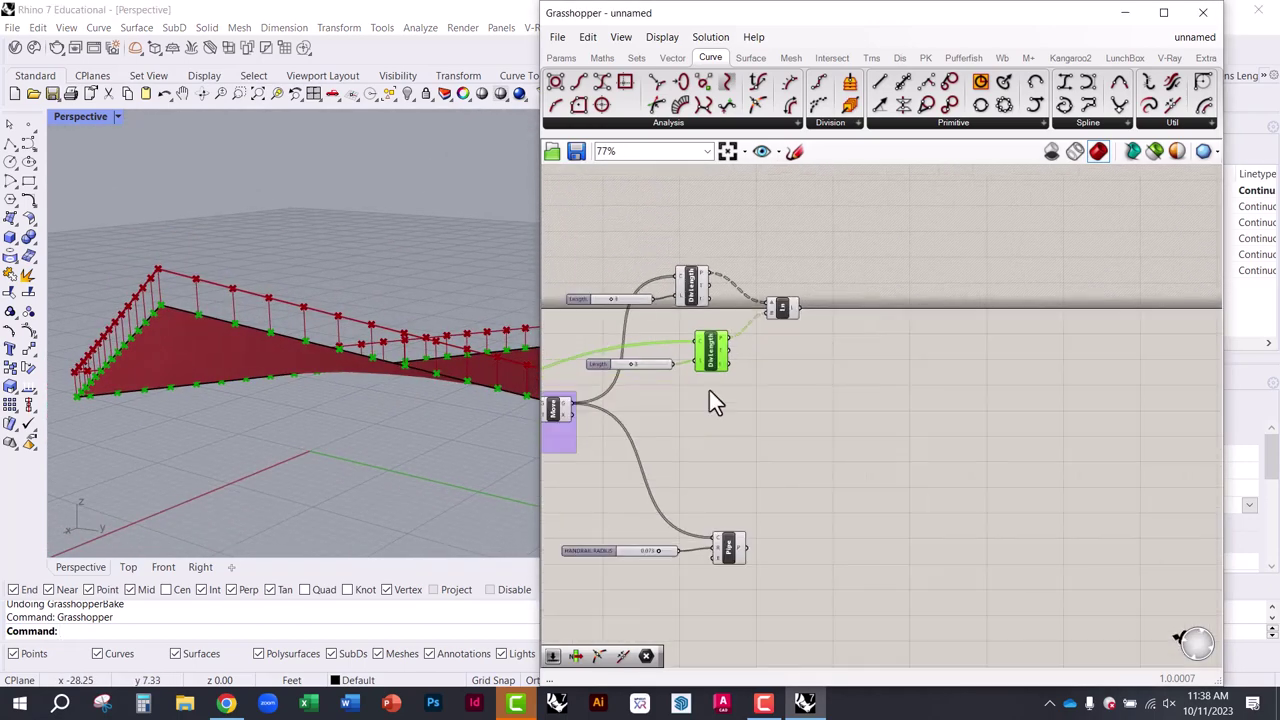
{"action": "scroll", "coordinate": [742, 558], "scroll_direction": "up", "scroll_amount": 2}
{"action": "right_click_drag", "start_coordinate": [750, 580], "coordinate": [803, 569]}
{"action": "left_click_drag", "start_coordinate": [823, 584], "coordinate": [685, 536]}
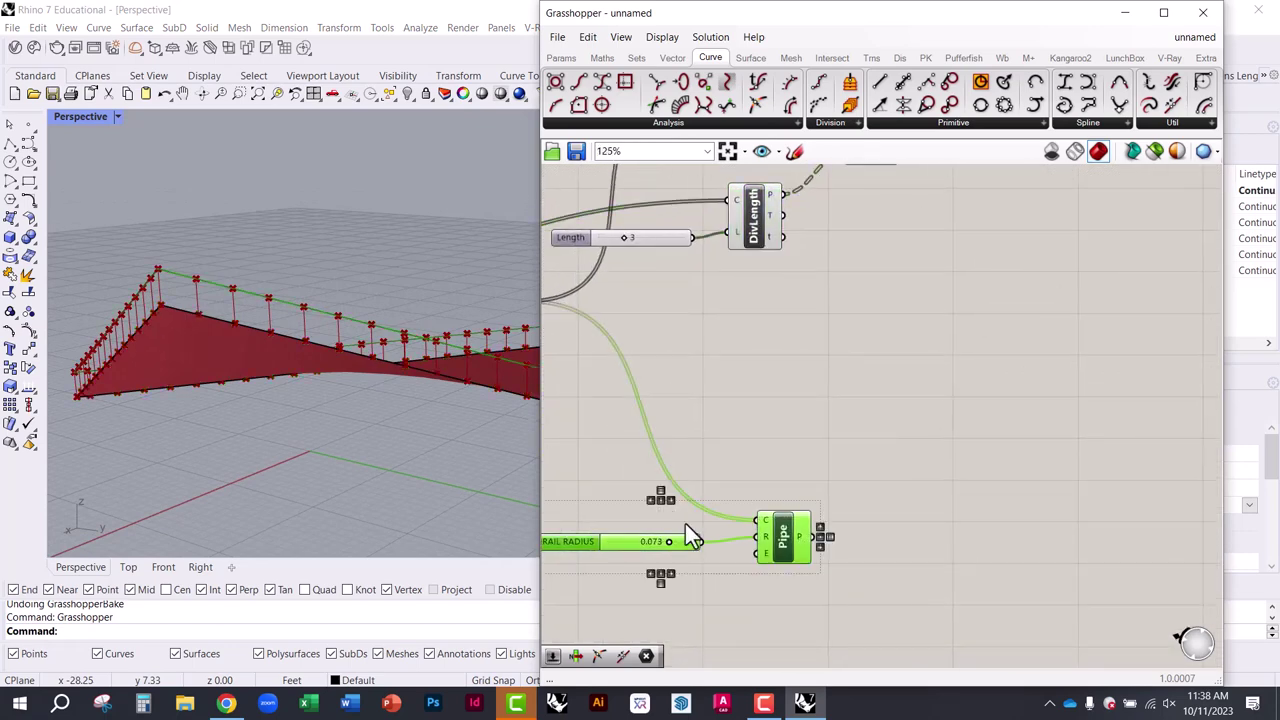
{"action": "left_click_drag", "start_coordinate": [780, 550], "coordinate": [894, 500]}
{"action": "scroll", "coordinate": [845, 495], "scroll_direction": "down", "scroll_amount": 2}
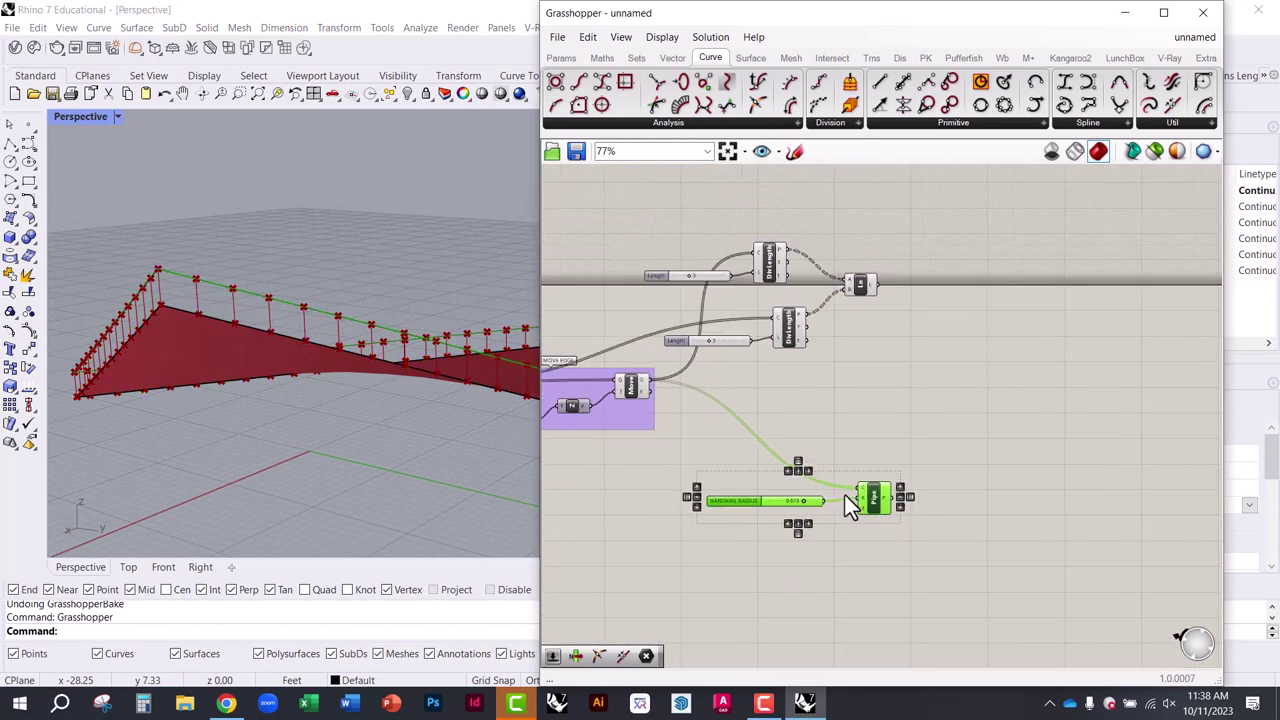
{"action": "scroll", "coordinate": [849, 335], "scroll_direction": "up", "scroll_amount": 2}
{"action": "left_click", "coordinate": [868, 326]}
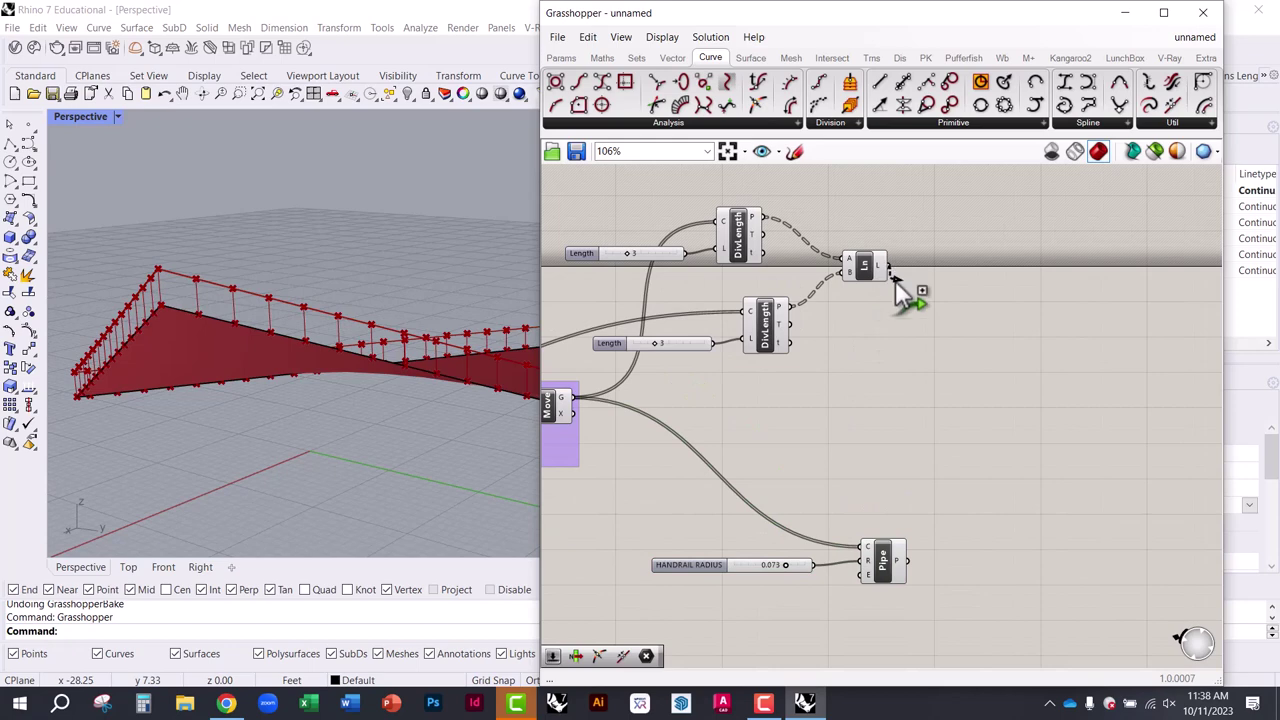
Connect Line's output to the existing Pipe's curve input as a second source and examine the piped posts and handrails
{"action": "left_click_drag", "start_coordinate": [895, 280], "coordinate": [868, 548]}
{"action": "right_click_drag", "start_coordinate": [215, 360], "coordinate": [259, 272]}
{"action": "right_click_drag", "start_coordinate": [846, 530], "coordinate": [813, 454]}
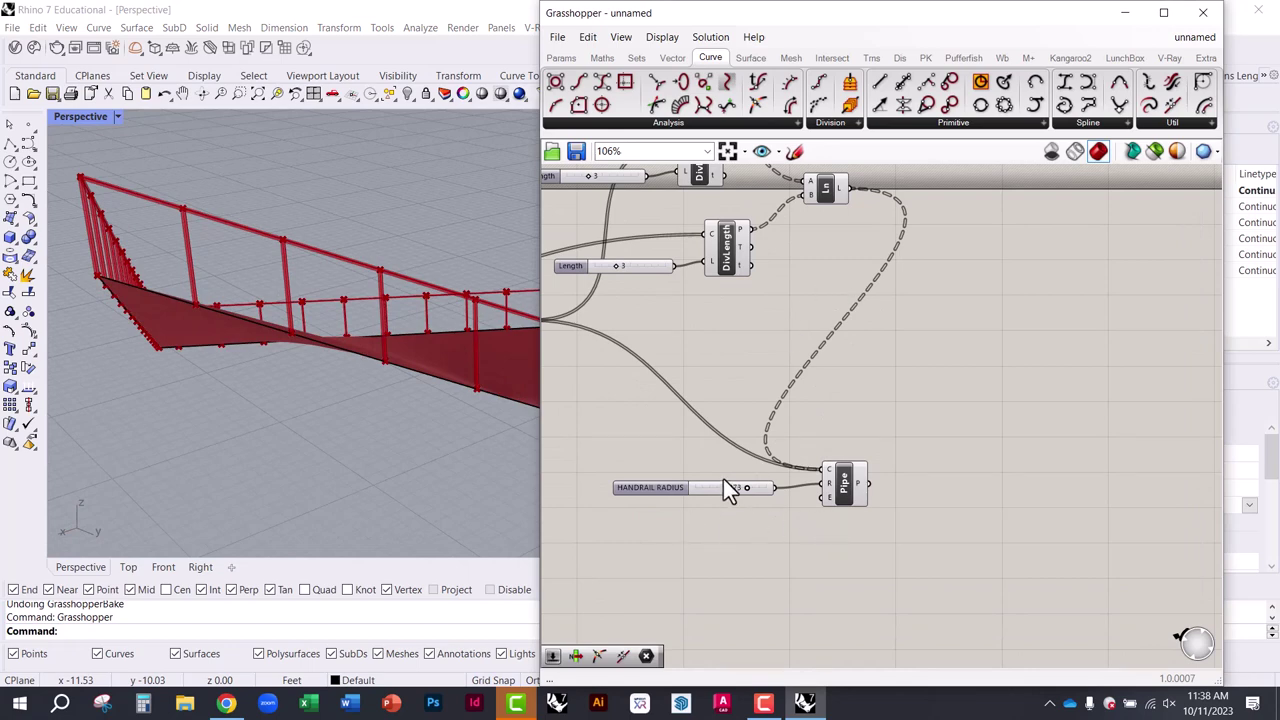
{"action": "scroll", "coordinate": [723, 478], "scroll_direction": "up", "scroll_amount": 3}
{"action": "scroll", "coordinate": [897, 562], "scroll_direction": "down", "scroll_amount": 3}
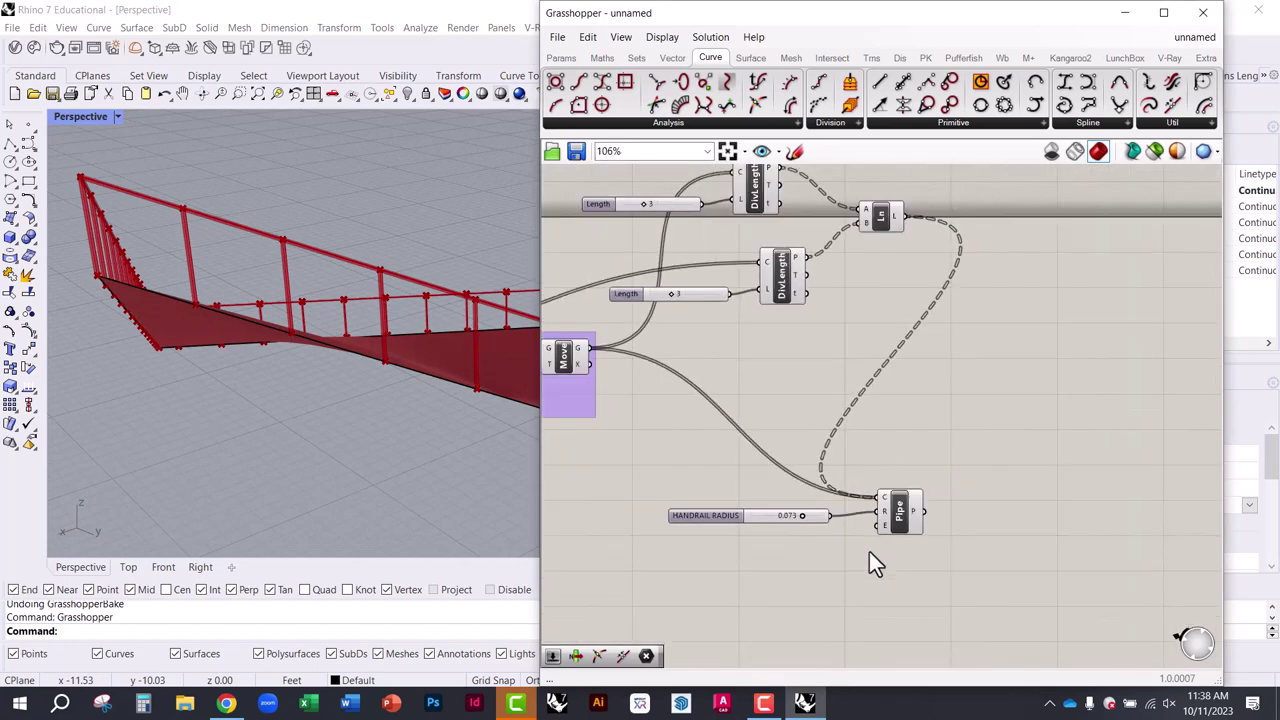
Disconnect Line's output from the existing Pipe's curve input, keeping Move's geometry connected
{"action": "left_click_drag", "start_coordinate": [920, 571], "coordinate": [745, 480]}
{"action": "left_click", "coordinate": [745, 480]}
{"action": "scroll", "coordinate": [860, 490], "scroll_direction": "up", "scroll_amount": 3}
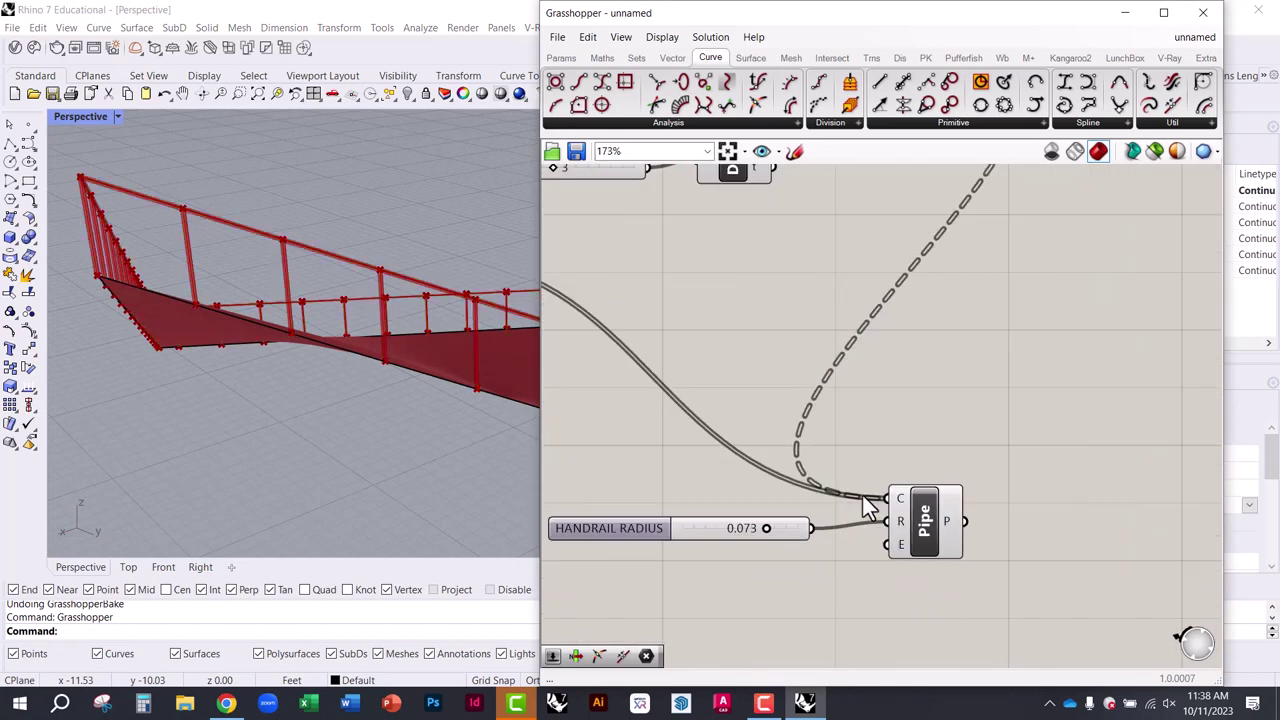
{"action": "scroll", "coordinate": [839, 404], "scroll_direction": "down", "scroll_amount": 3}
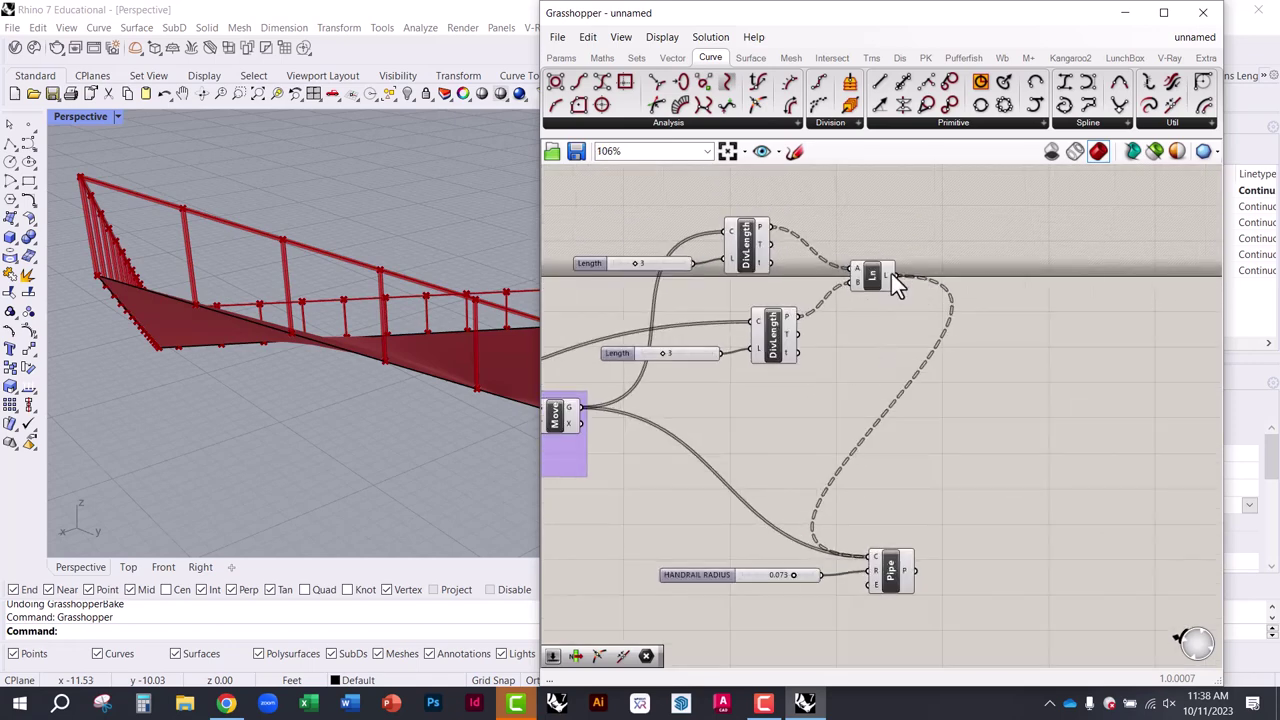
{"action": "left_click_drag", "start_coordinate": [889, 275], "coordinate": [879, 560]}
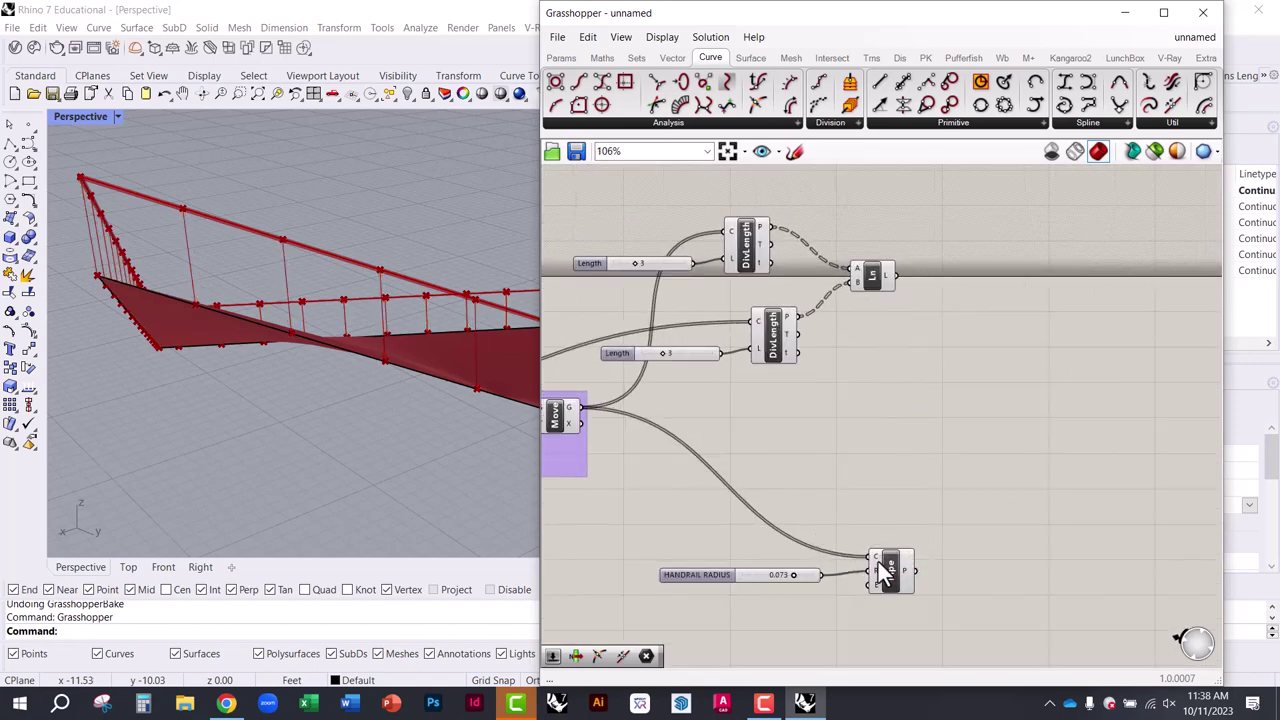
Duplicate Pipe with its HANDRAIL RADIUS slider beside Line, and feed Line's output into the copy's curve input
{"action": "left_click_drag", "start_coordinate": [948, 627], "coordinate": [672, 541]}
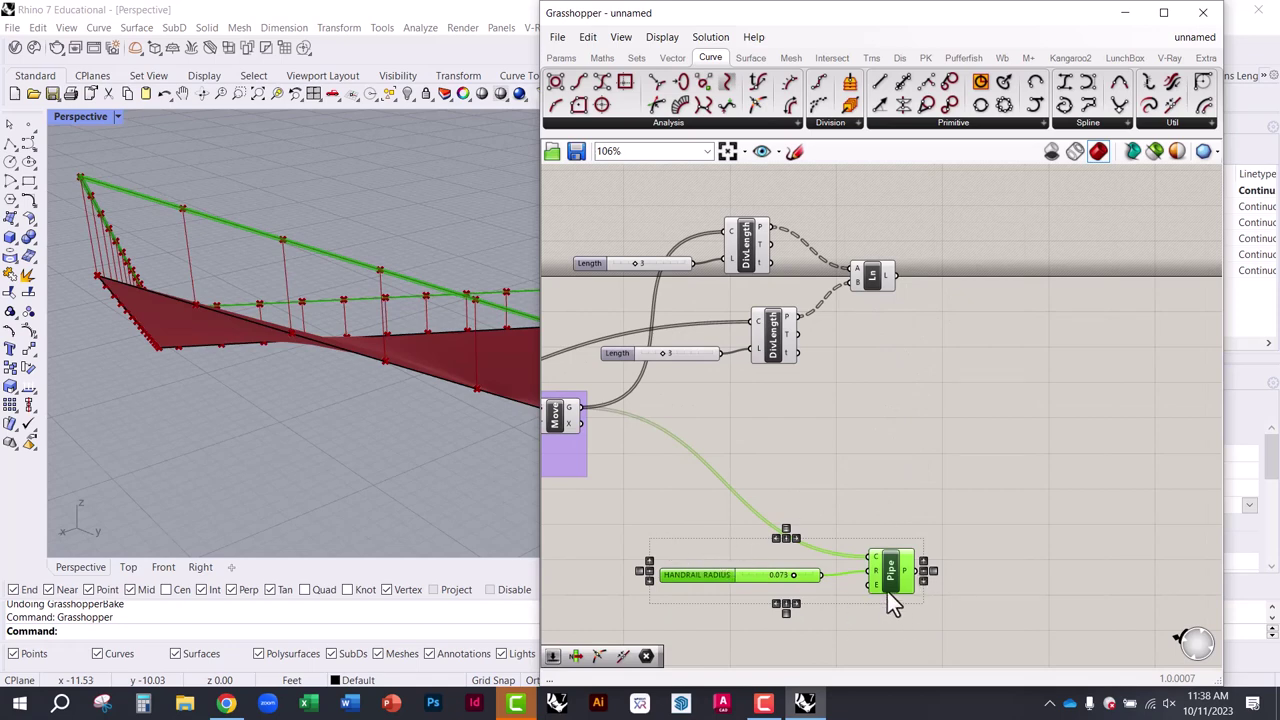
{"action": "left_click_drag", "start_coordinate": [888, 590], "coordinate": [1065, 338], "text": "alt"}
{"action": "scroll", "coordinate": [1021, 294], "scroll_direction": "up", "scroll_amount": 4}
{"action": "left_click_drag", "start_coordinate": [785, 257], "coordinate": [1066, 313]}
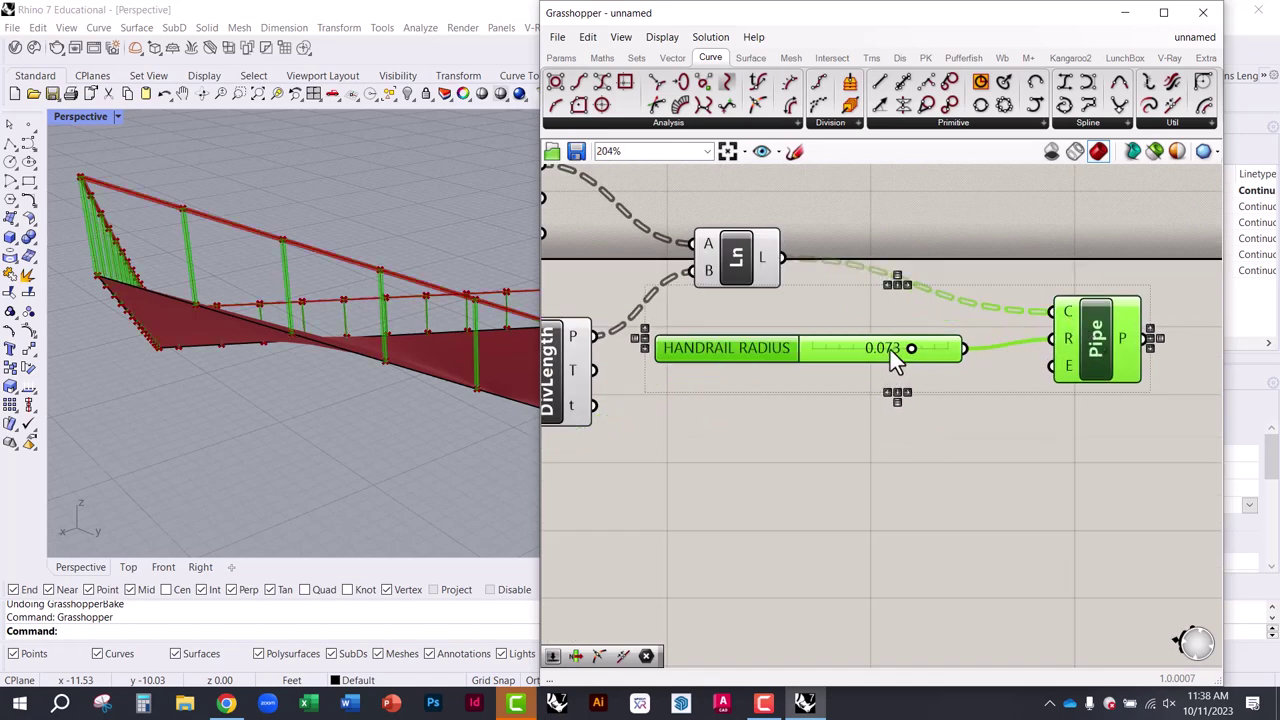
Set the copied HANDRAIL RADIUS slider to 0.027 and highlight the new Pipe's thinner posts
{"action": "scroll", "coordinate": [893, 350], "scroll_direction": "up", "scroll_amount": 3}
{"action": "left_click_drag", "start_coordinate": [921, 349], "coordinate": [866, 352]}
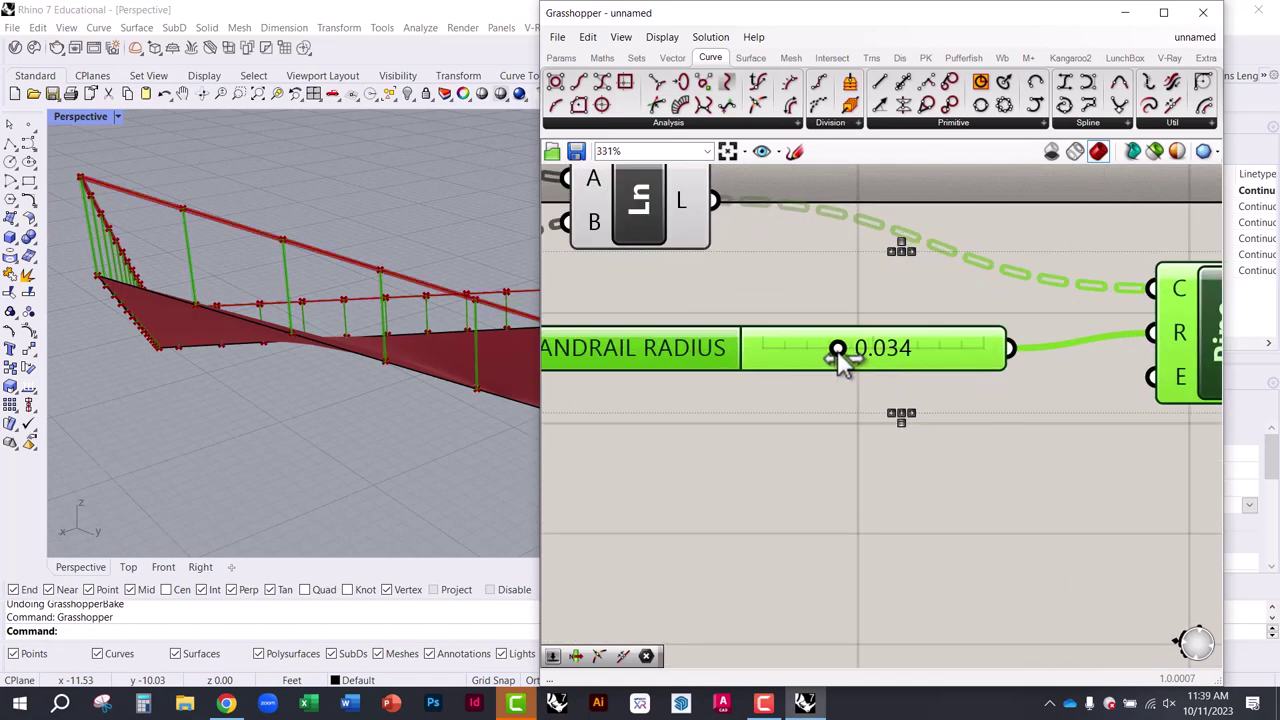
{"action": "right_click_drag", "start_coordinate": [887, 445], "coordinate": [607, 429]}
{"action": "left_click", "coordinate": [905, 493]}
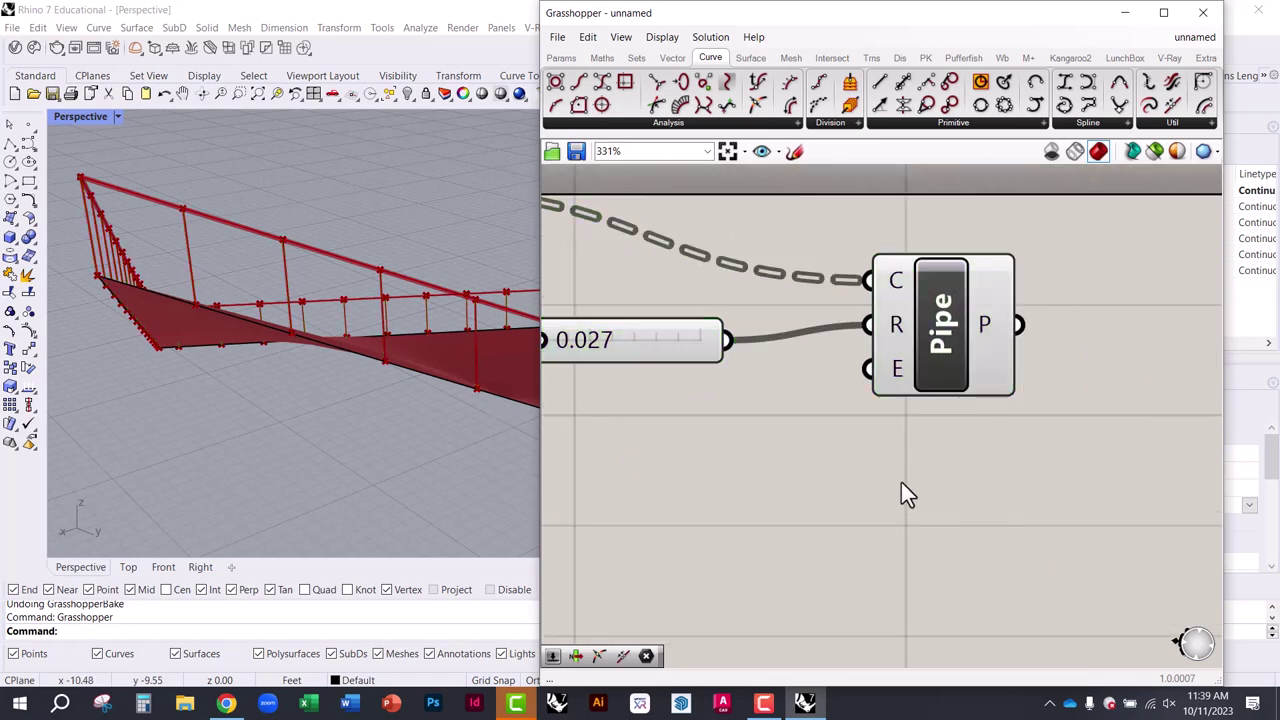
{"action": "left_click", "coordinate": [955, 318]}
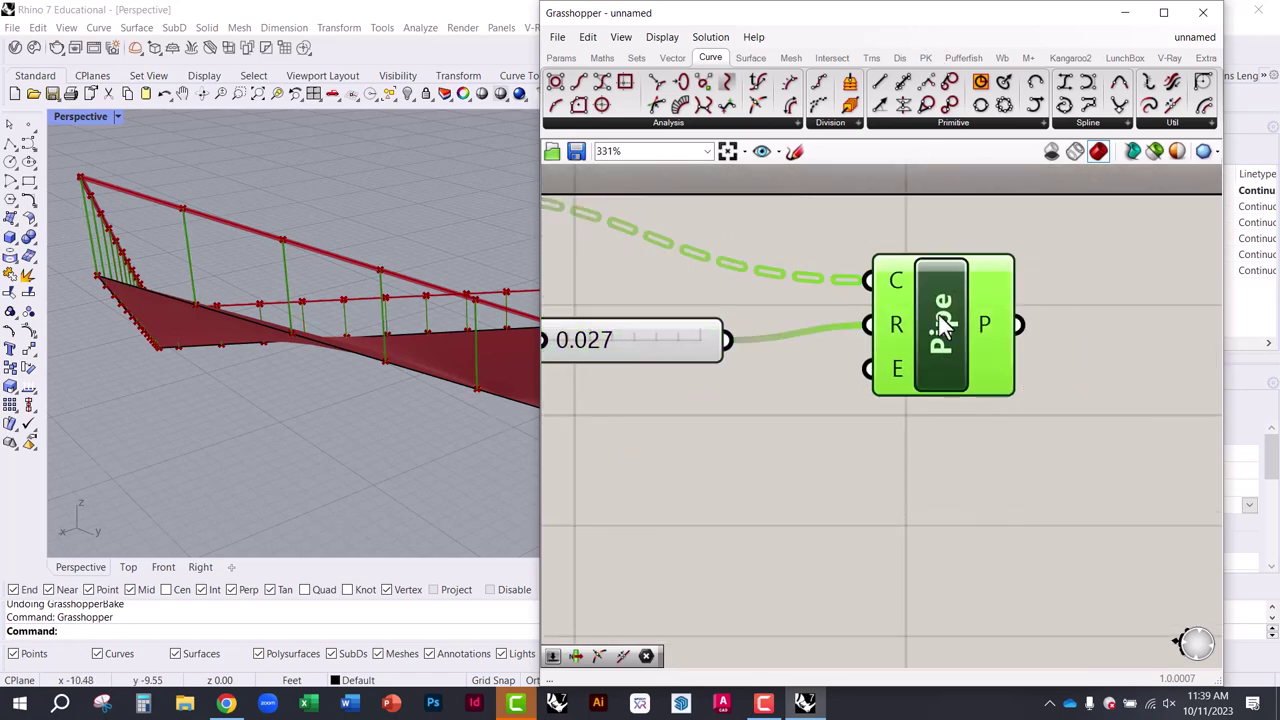
Try baking the new Pipe's thinner posts into Rhino without grouping, and undo the bake
{"action": "middle_click", "coordinate": [905, 480]}
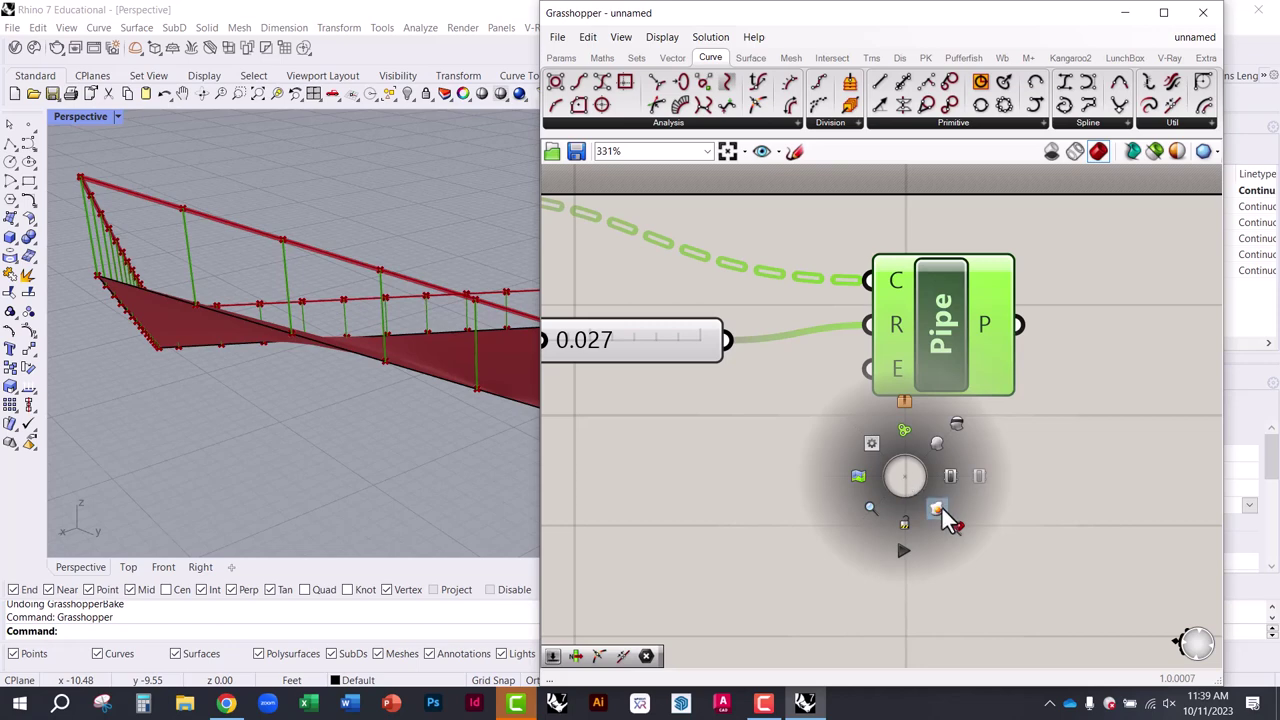
{"action": "left_click", "coordinate": [941, 507]}
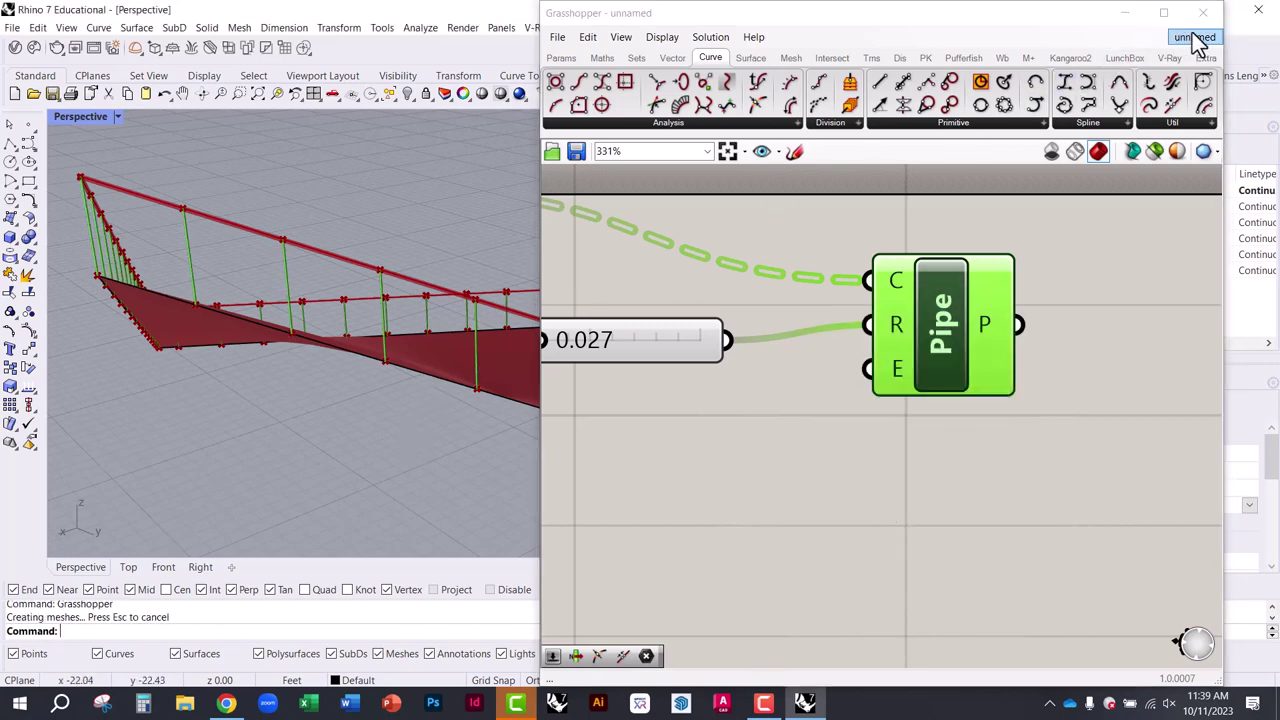
{"action": "left_click", "coordinate": [1228, 40]}
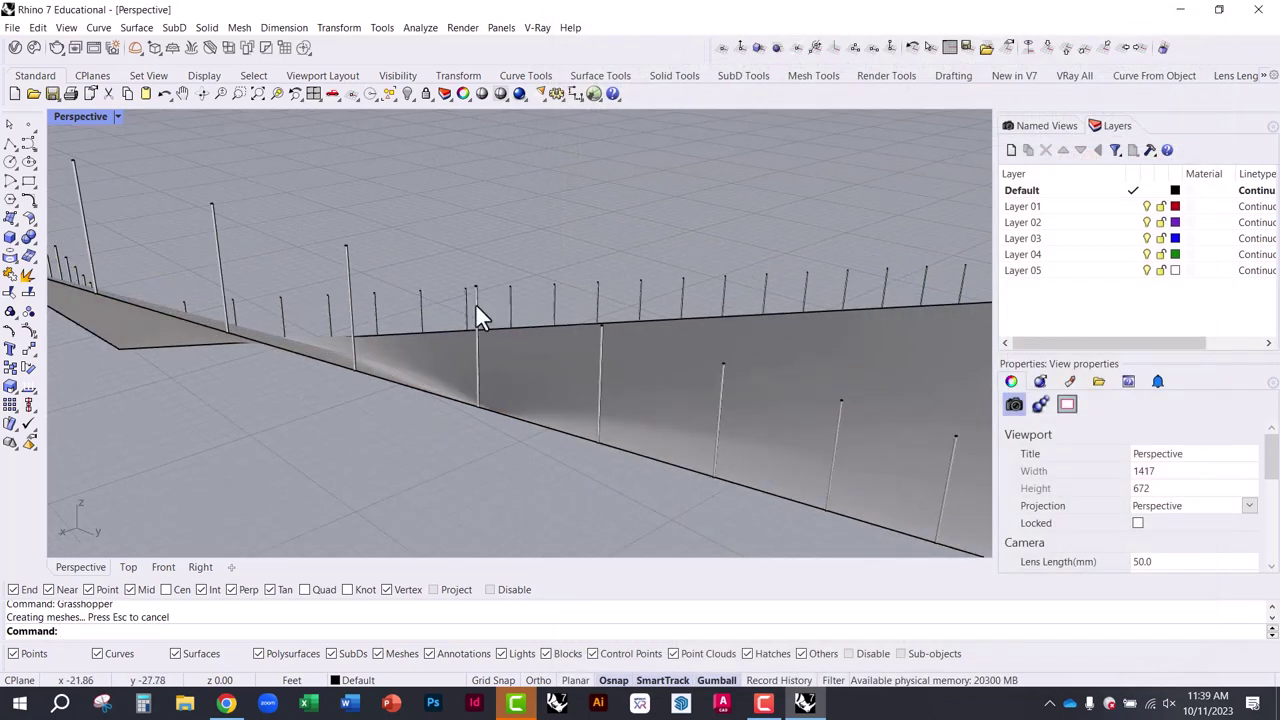
{"action": "left_click", "coordinate": [475, 303]}
{"action": "left_click", "coordinate": [508, 295]}
{"action": "left_click", "coordinate": [570, 240]}
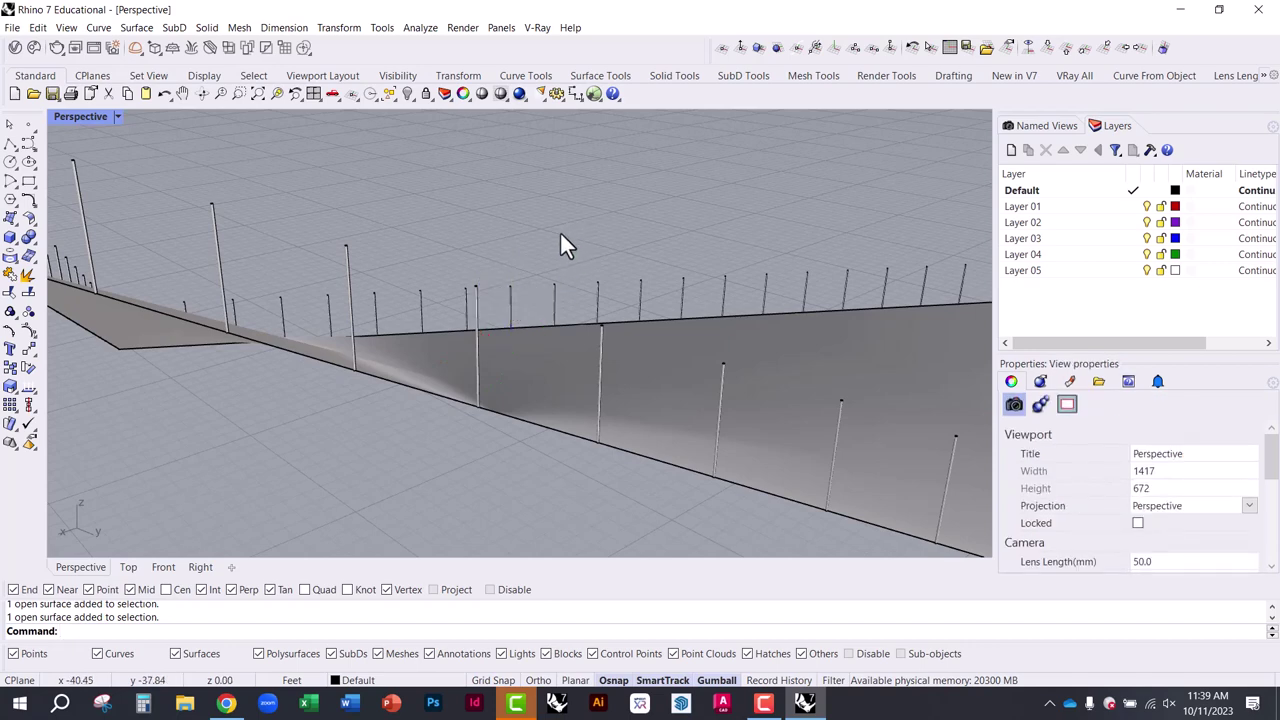
{"action": "key", "text": "ctrl+z"}
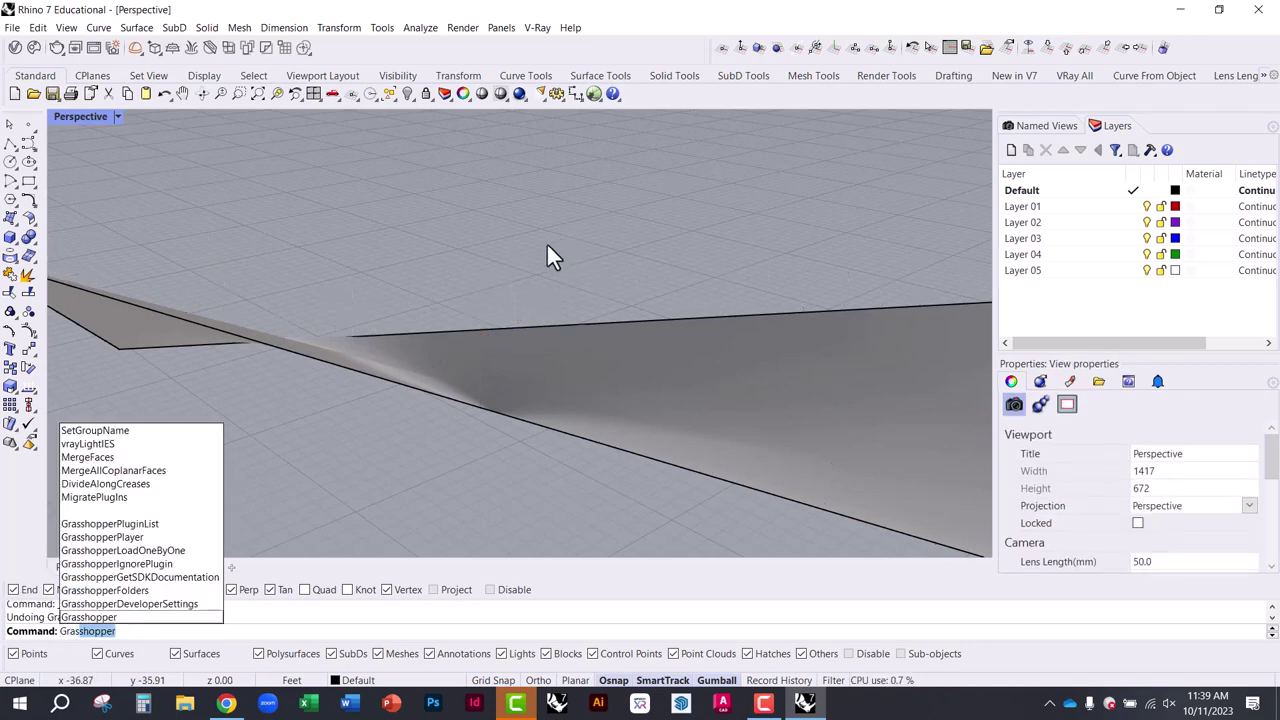
Add a Group component in the reopened Grasshopper, fed by the post Pipe's output, and flatten its objects input
{"action": "key", "text": "Return"}
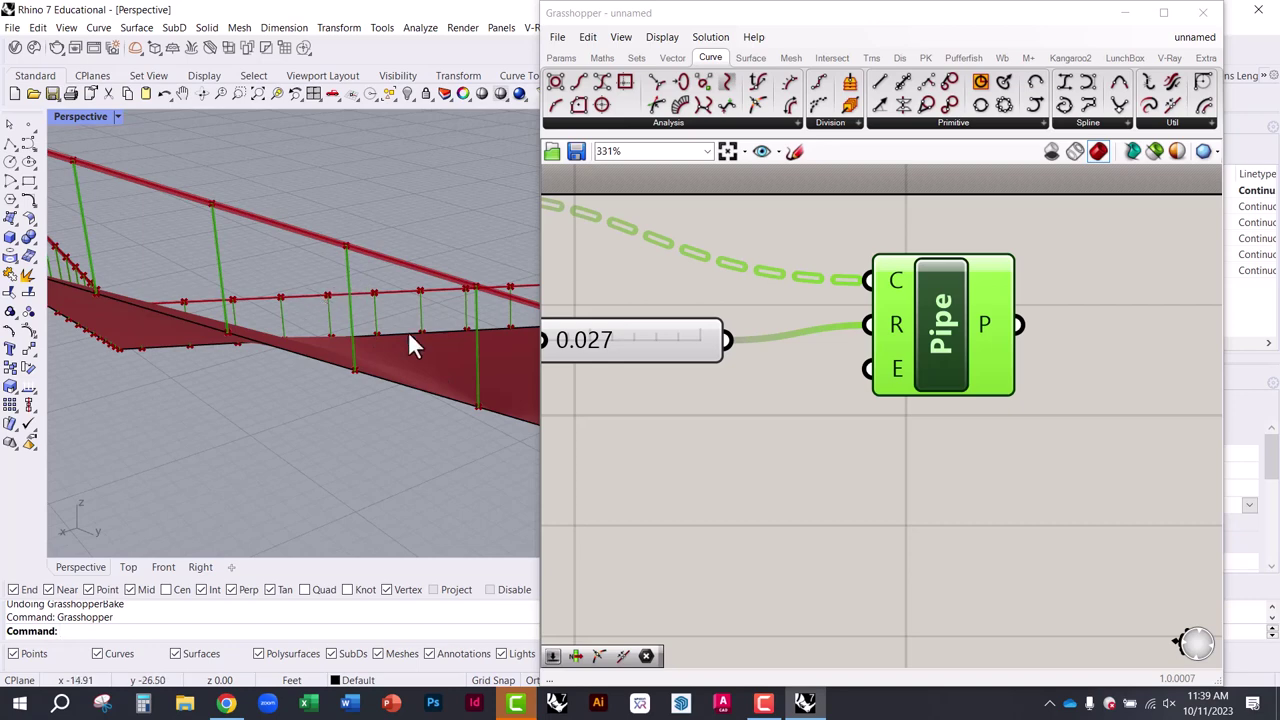
{"action": "right_click_drag", "start_coordinate": [891, 447], "coordinate": [700, 412]}
{"action": "double_click", "coordinate": [897, 307]}
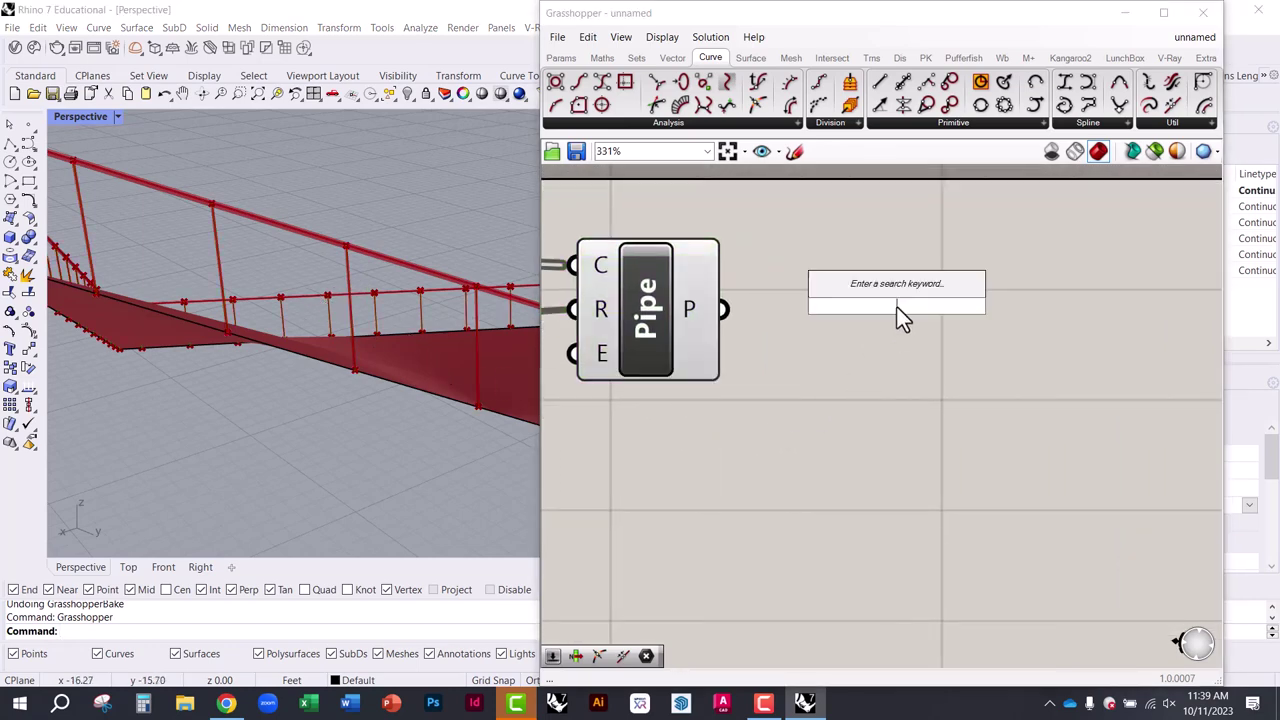
{"action": "type", "text": "GROUP"}
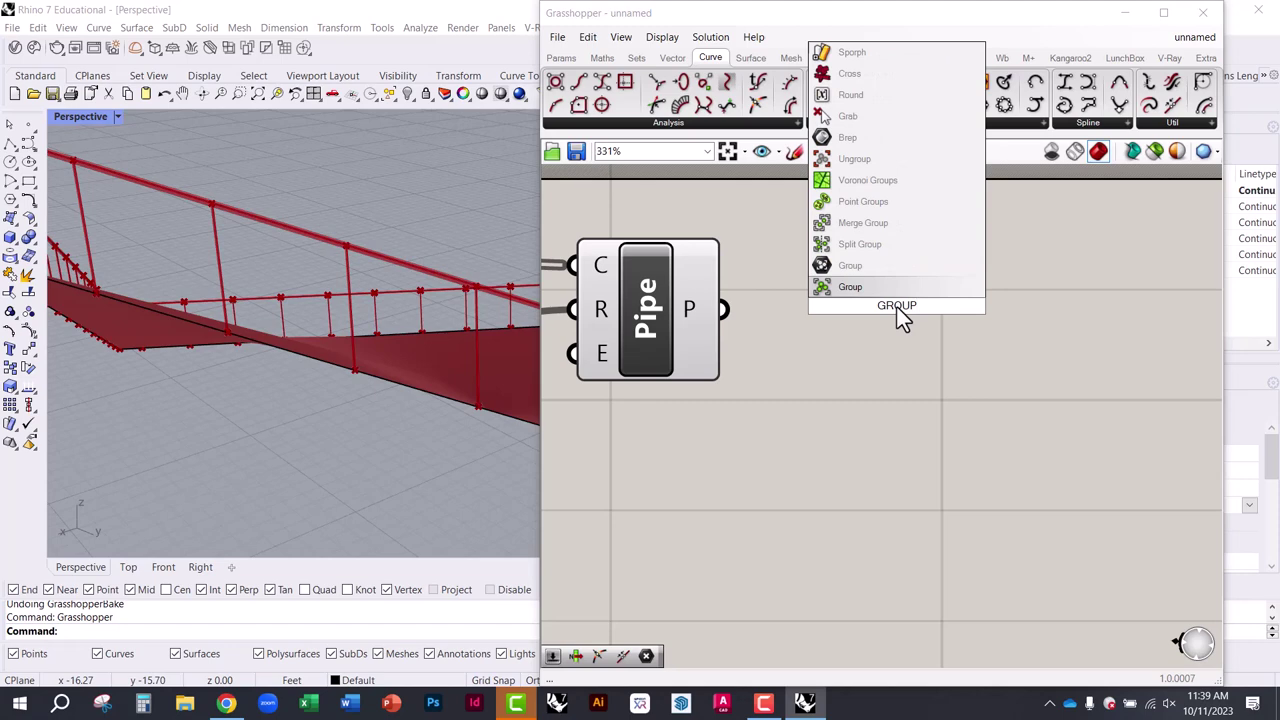
{"action": "left_click", "coordinate": [891, 287]}
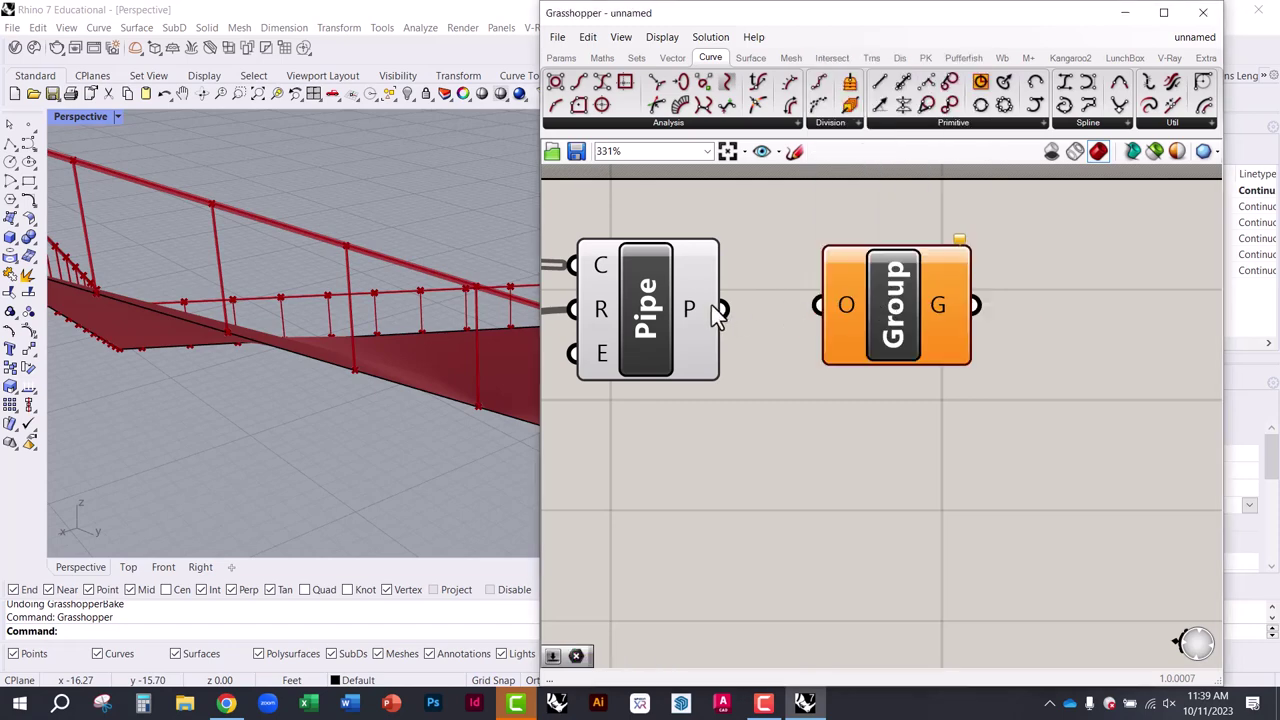
{"action": "left_click_drag", "start_coordinate": [722, 309], "coordinate": [818, 306]}
{"action": "left_click_drag", "start_coordinate": [906, 318], "coordinate": [952, 356]}
{"action": "right_click", "coordinate": [860, 322]}
{"action": "left_click", "coordinate": [898, 440]}
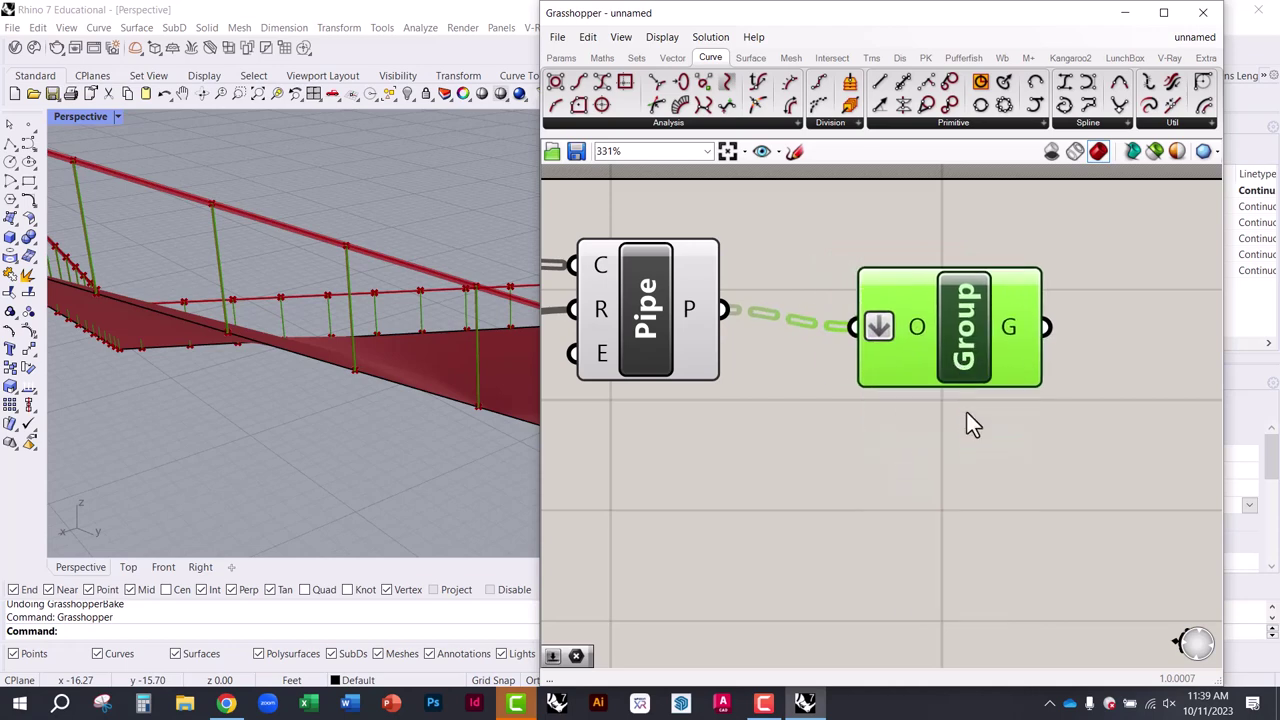
Bake the Group component's posts onto the Default layer and close the Grasshopper window
{"action": "middle_click", "coordinate": [938, 432]}
{"action": "left_click", "coordinate": [972, 470]}
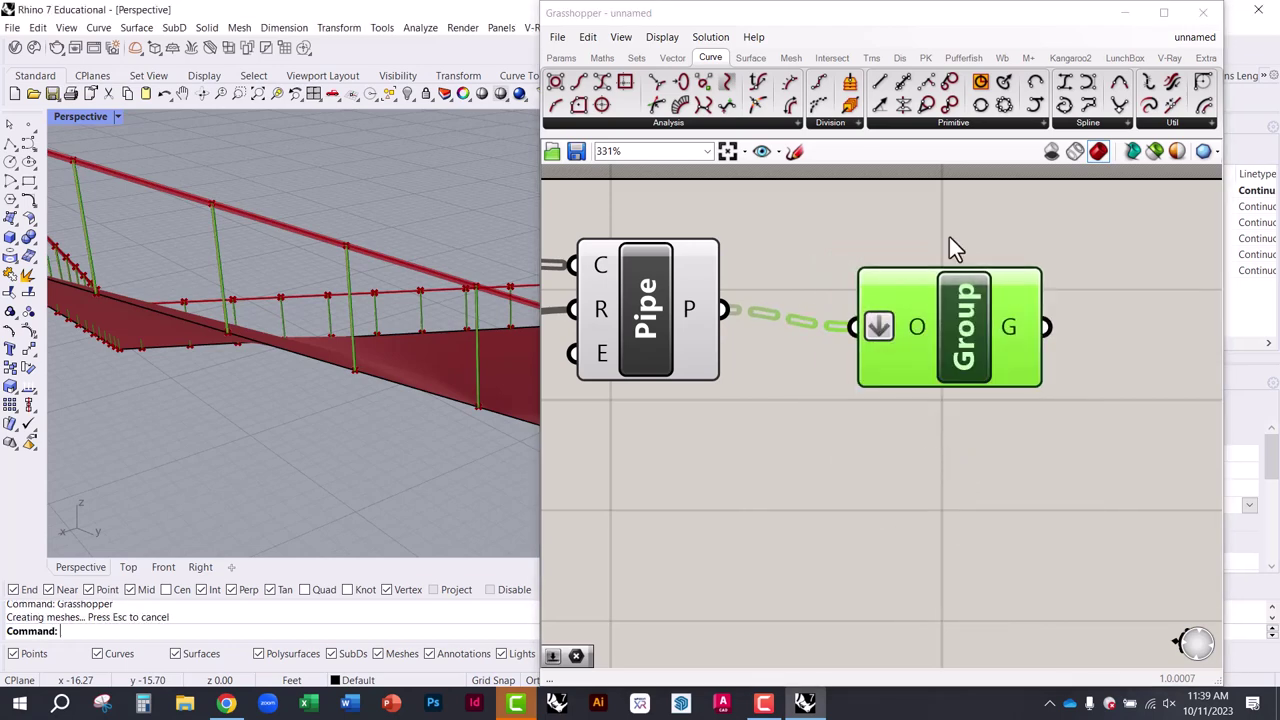
{"action": "left_click", "coordinate": [949, 240]}
{"action": "left_click", "coordinate": [1203, 12]}
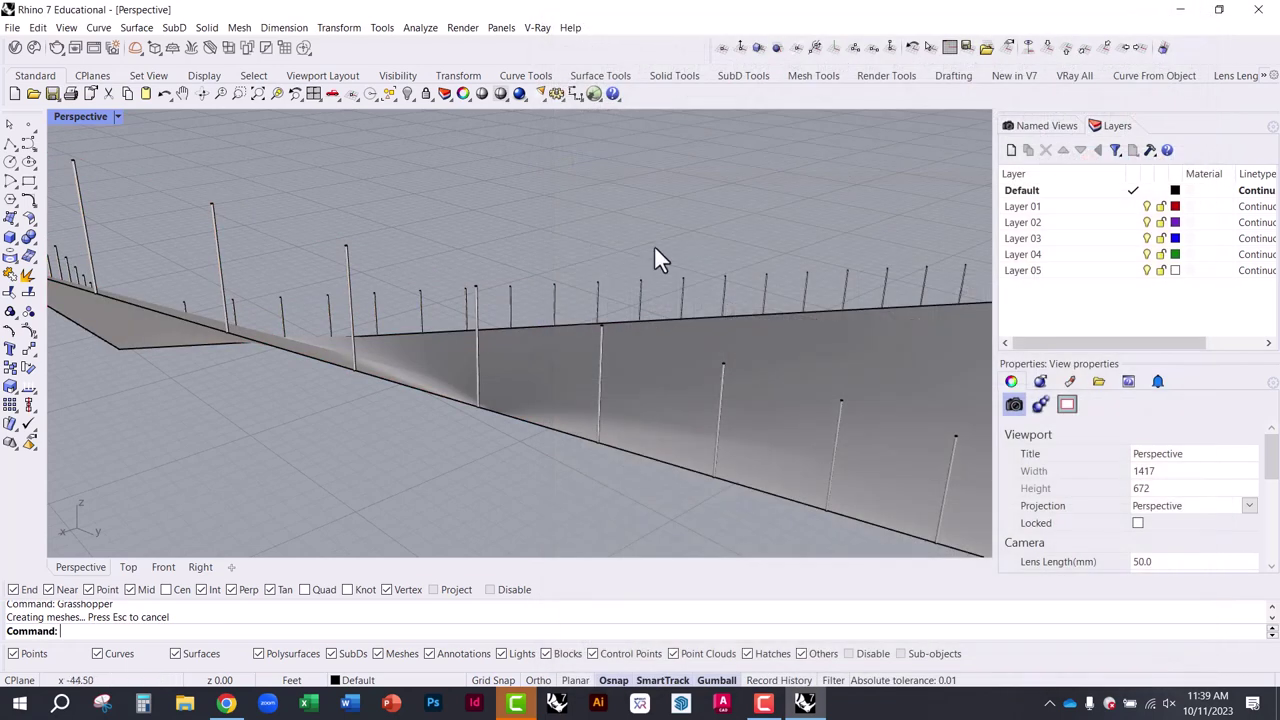
Select the baked posts as one group in the Perspective view and examine them around the surface's edges
{"action": "left_click", "coordinate": [480, 309]}
{"action": "right_click_drag", "start_coordinate": [528, 391], "coordinate": [481, 418]}
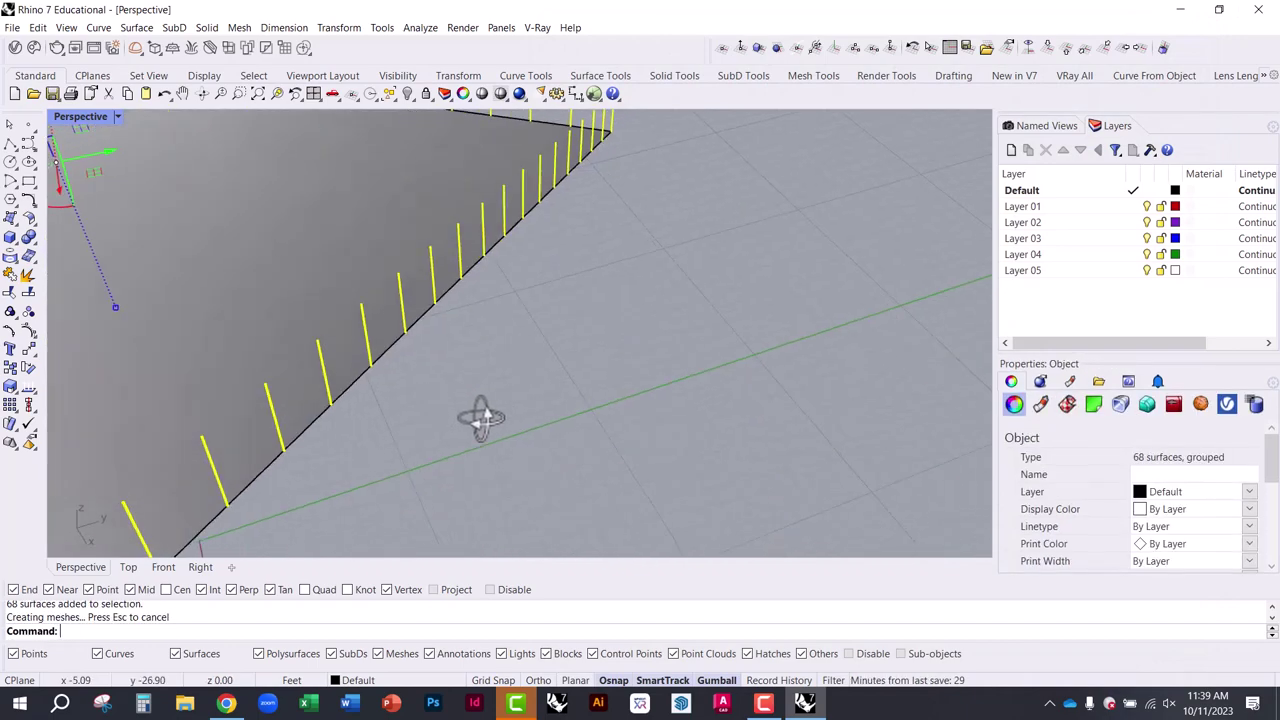
{"action": "scroll", "coordinate": [560, 340], "scroll_direction": "down", "scroll_amount": 3}
{"action": "right_click_drag", "start_coordinate": [643, 271], "coordinate": [491, 337]}
{"action": "scroll", "coordinate": [400, 380], "scroll_direction": "up", "scroll_amount": 3}
{"action": "right_click_drag", "start_coordinate": [314, 423], "coordinate": [231, 403]}
{"action": "scroll", "coordinate": [486, 365], "scroll_direction": "up", "scroll_amount": 3}
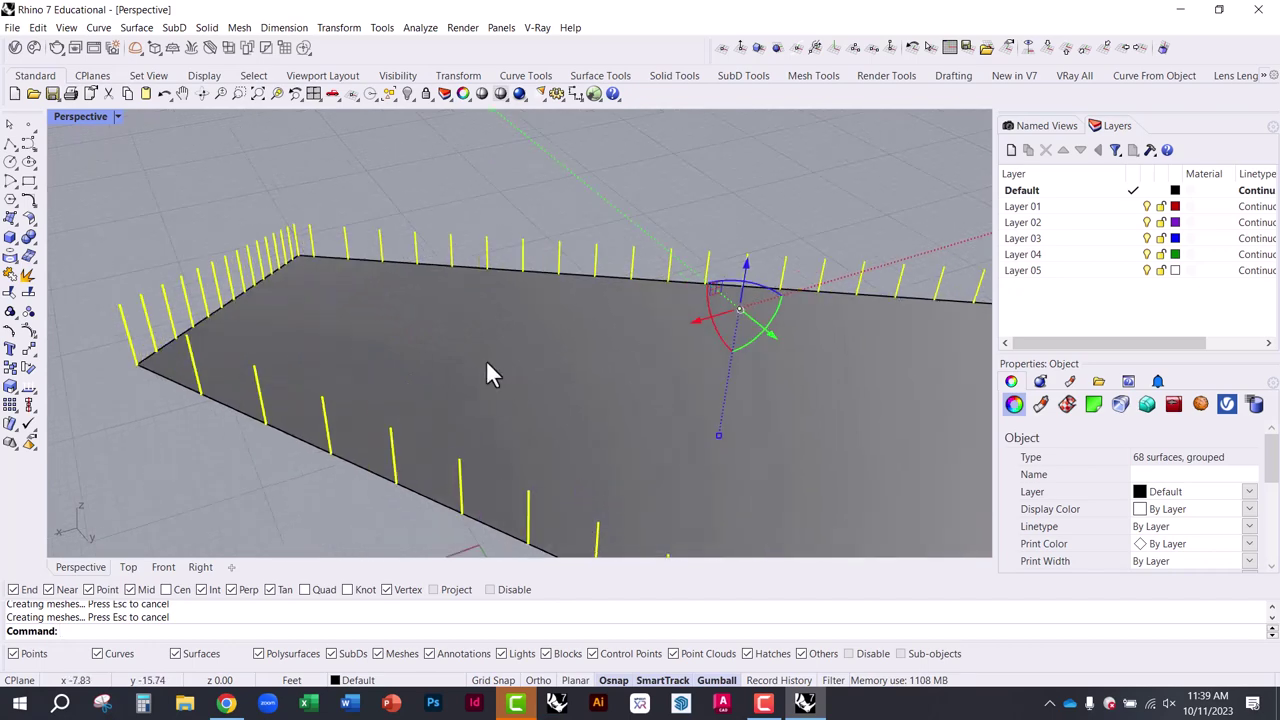
{"action": "left_click", "coordinate": [480, 217]}
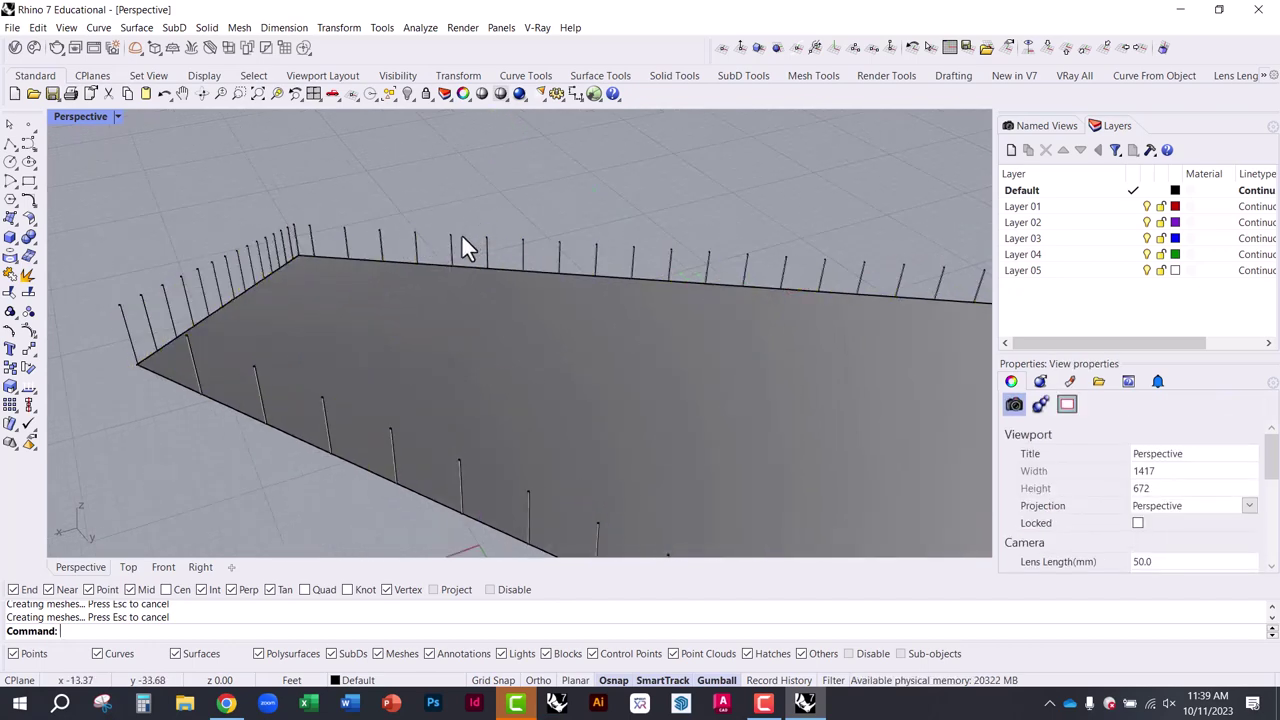
{"action": "right_click_drag", "start_coordinate": [437, 309], "coordinate": [286, 280]}
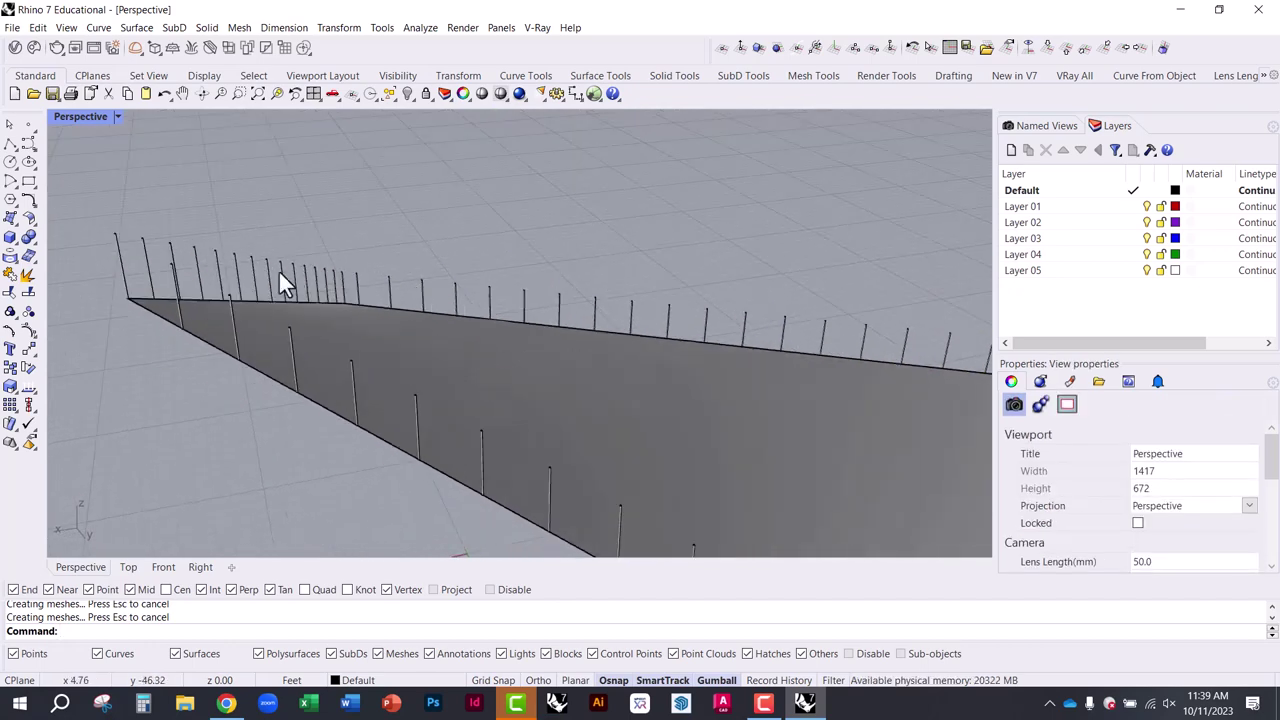
Reopen Grasshopper and make Layer 01 the current Rhino layer
{"action": "type", "text": "Grasshopper"}
{"action": "key", "text": "Return"}
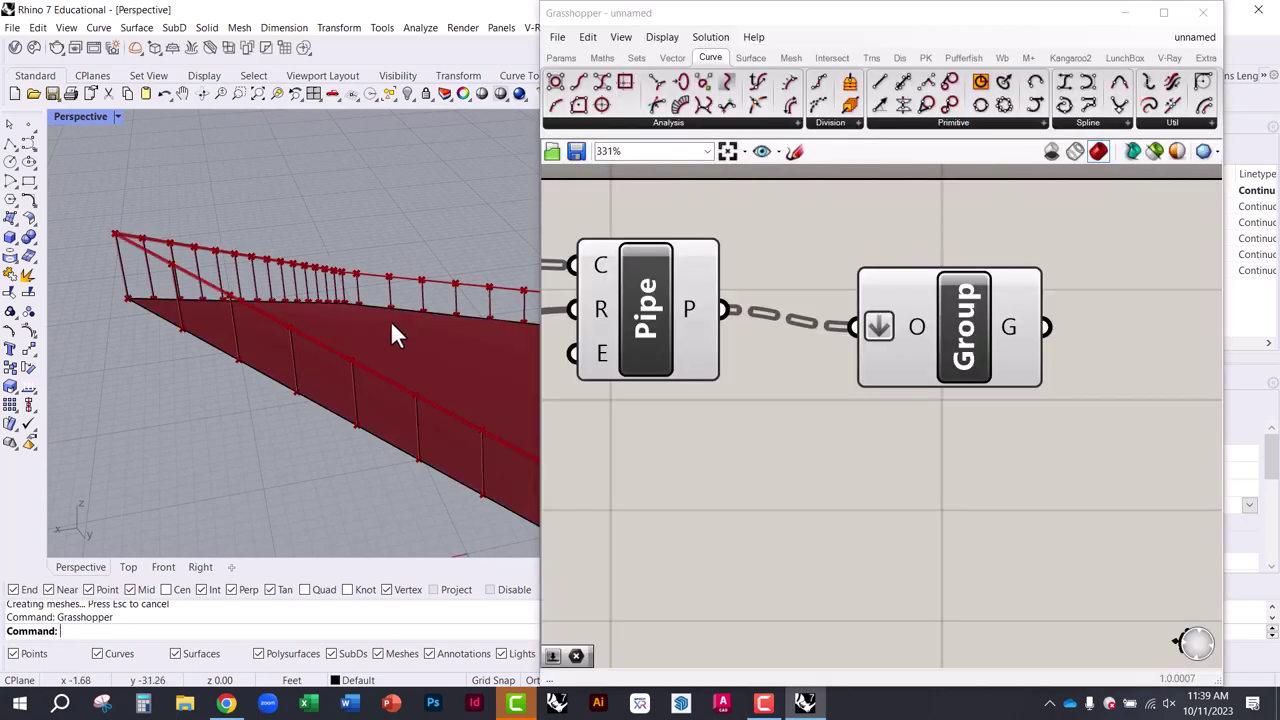
{"action": "left_click_drag", "start_coordinate": [816, 18], "coordinate": [1098, 258]}
{"action": "left_click", "coordinate": [1121, 207]}
{"action": "left_click", "coordinate": [1132, 206]}
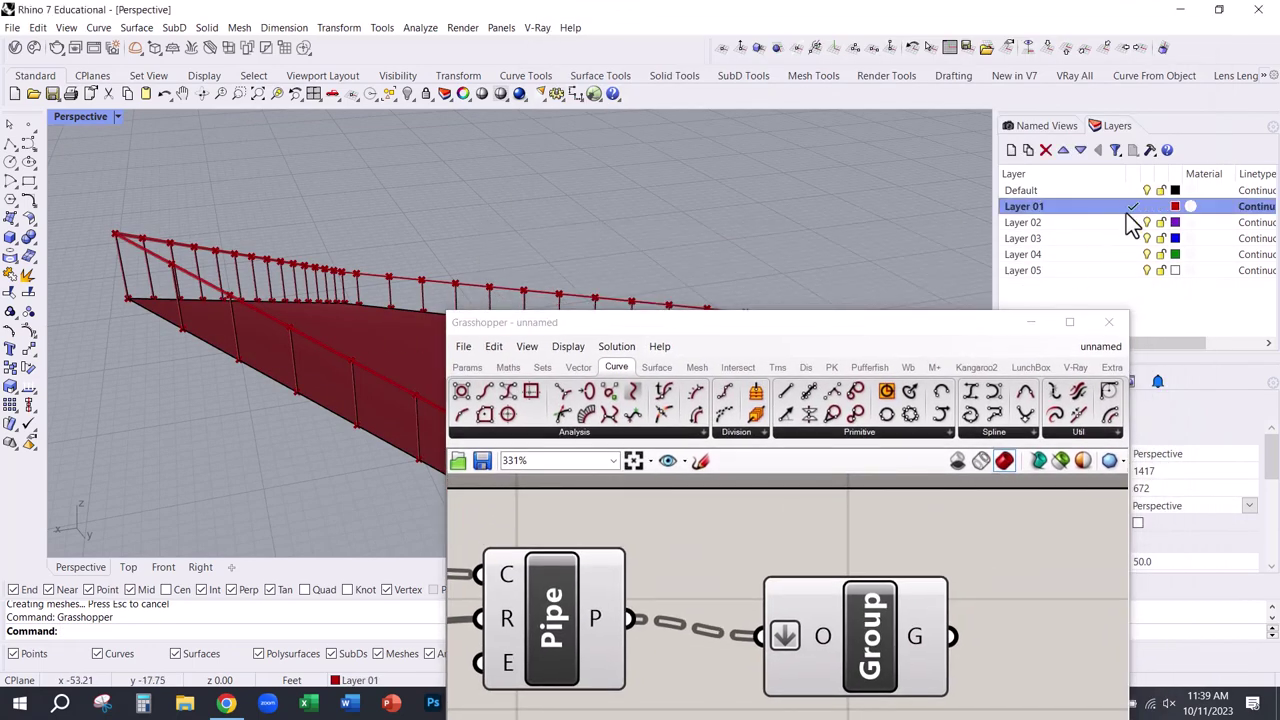
{"action": "left_click_drag", "start_coordinate": [935, 331], "coordinate": [845, 114]}
Bake the handrail Pipe driven by the 0.073 HANDRAIL RADIUS slider onto Layer 01, and close Grasshopper
{"action": "scroll", "coordinate": [874, 345], "scroll_direction": "down", "scroll_amount": 5}
{"action": "scroll", "coordinate": [677, 486], "scroll_direction": "up", "scroll_amount": 3}
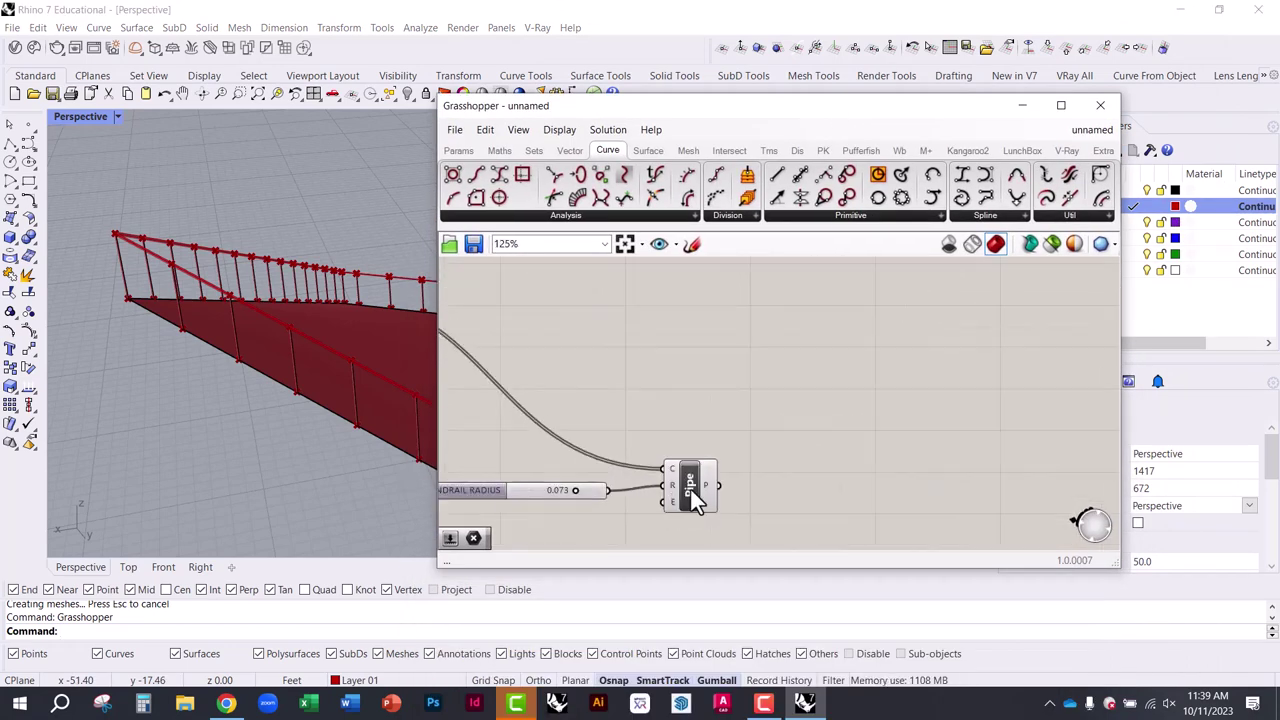
{"action": "left_click", "coordinate": [691, 488]}
{"action": "middle_click", "coordinate": [738, 423]}
{"action": "left_click", "coordinate": [773, 442]}
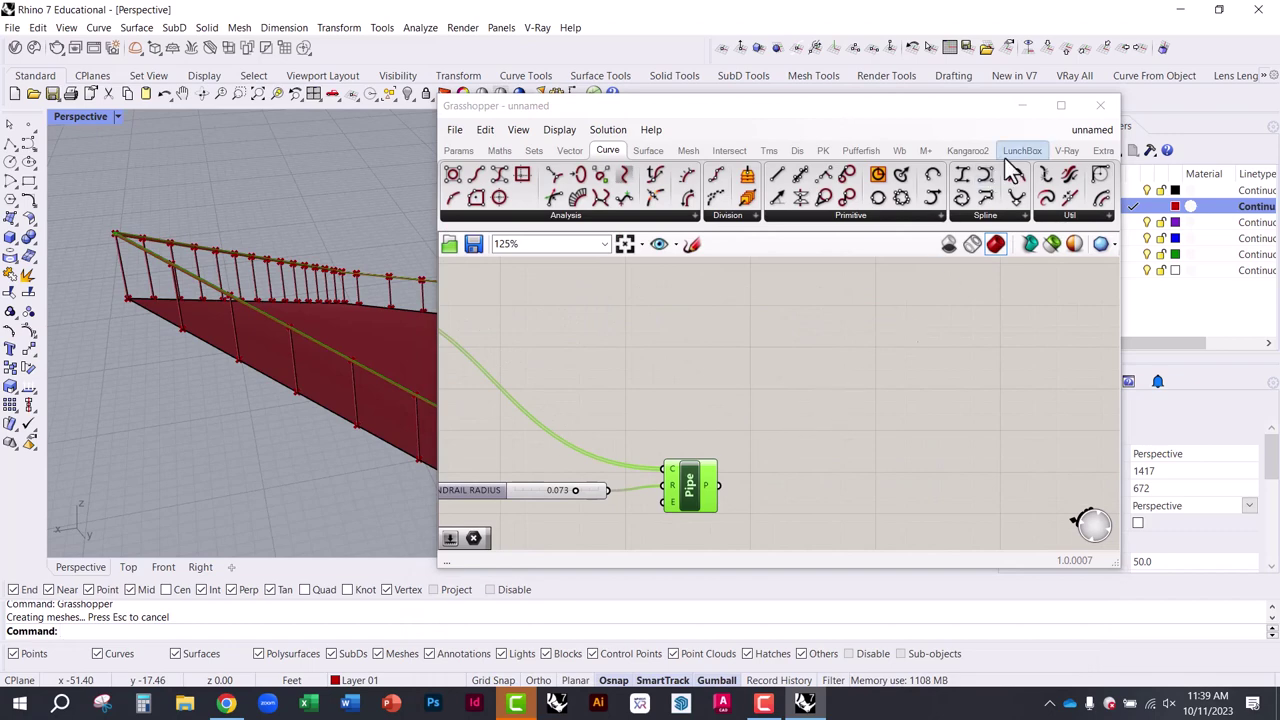
{"action": "left_click", "coordinate": [1092, 113]}
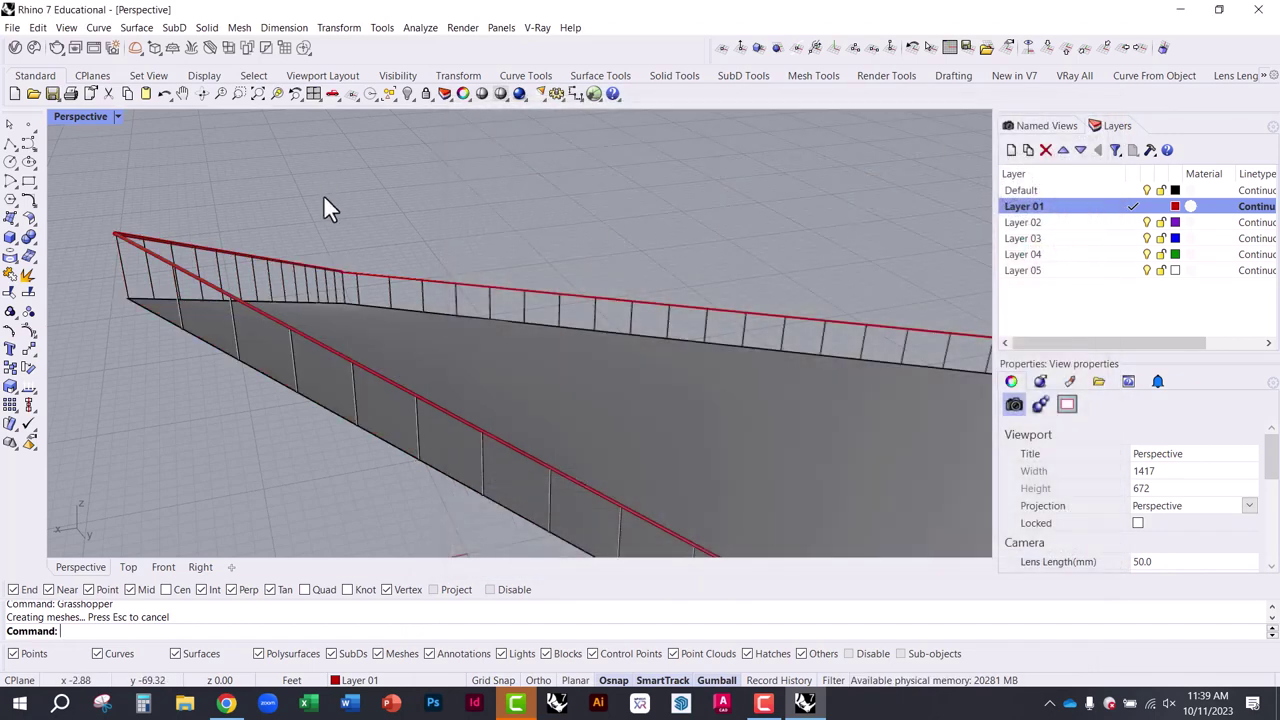
Hide and show the Default layer to check that the handrails sit on their own layer
{"action": "right_click_drag", "start_coordinate": [323, 206], "coordinate": [232, 266]}
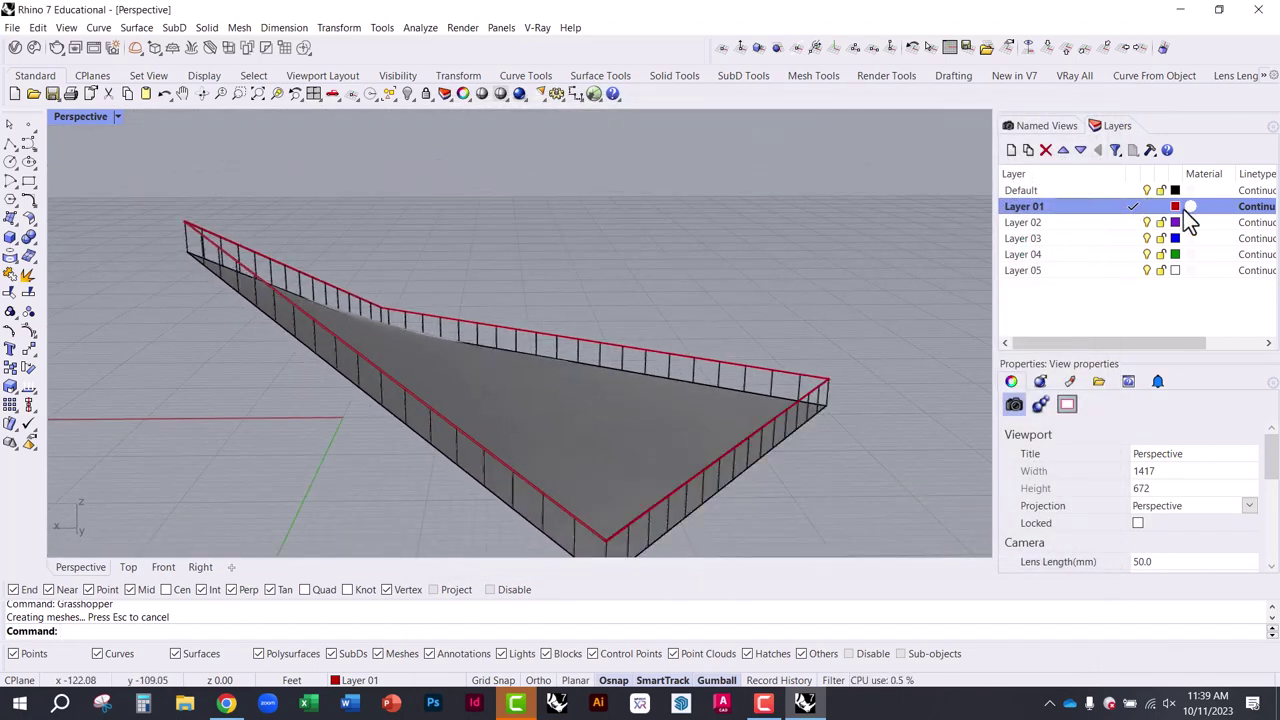
{"action": "left_click", "coordinate": [1145, 191]}
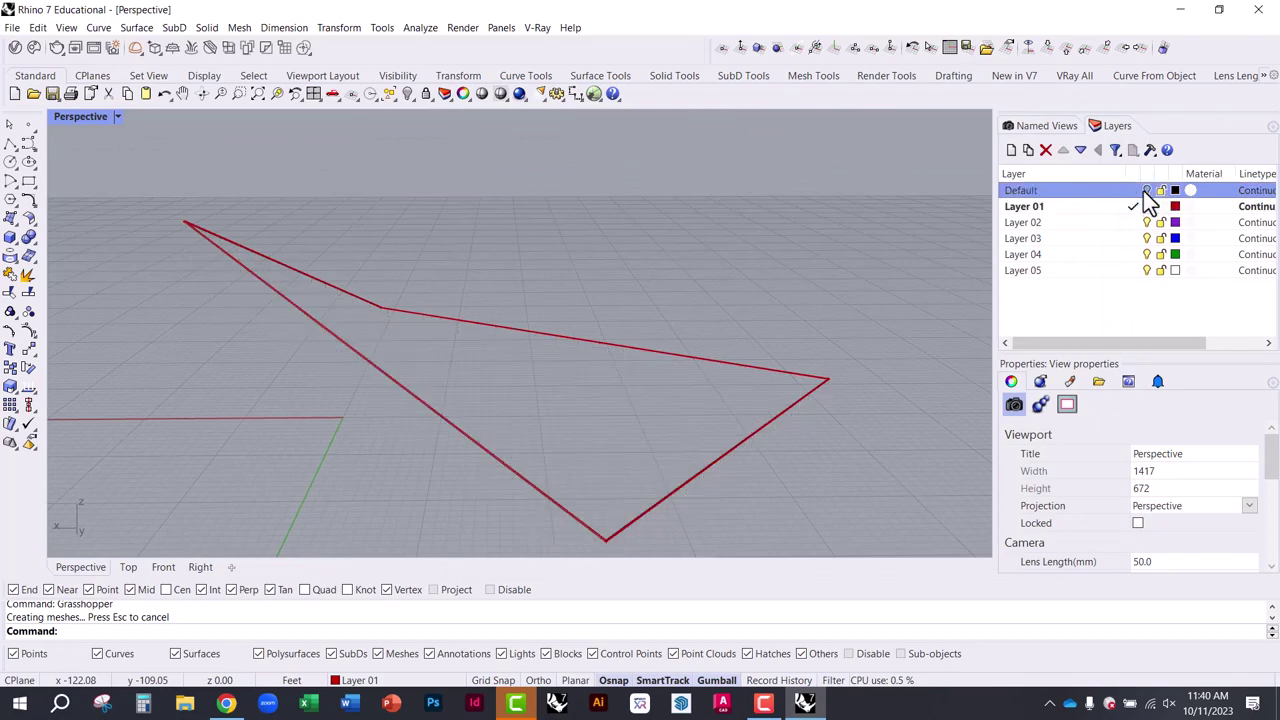
{"action": "left_click", "coordinate": [1145, 190]}
{"action": "right_click_drag", "start_coordinate": [809, 294], "coordinate": [523, 491]}
Reopen Grasshopper and save the definition to the Desktop as GH HANDRAIL
{"action": "key", "text": "Up"}
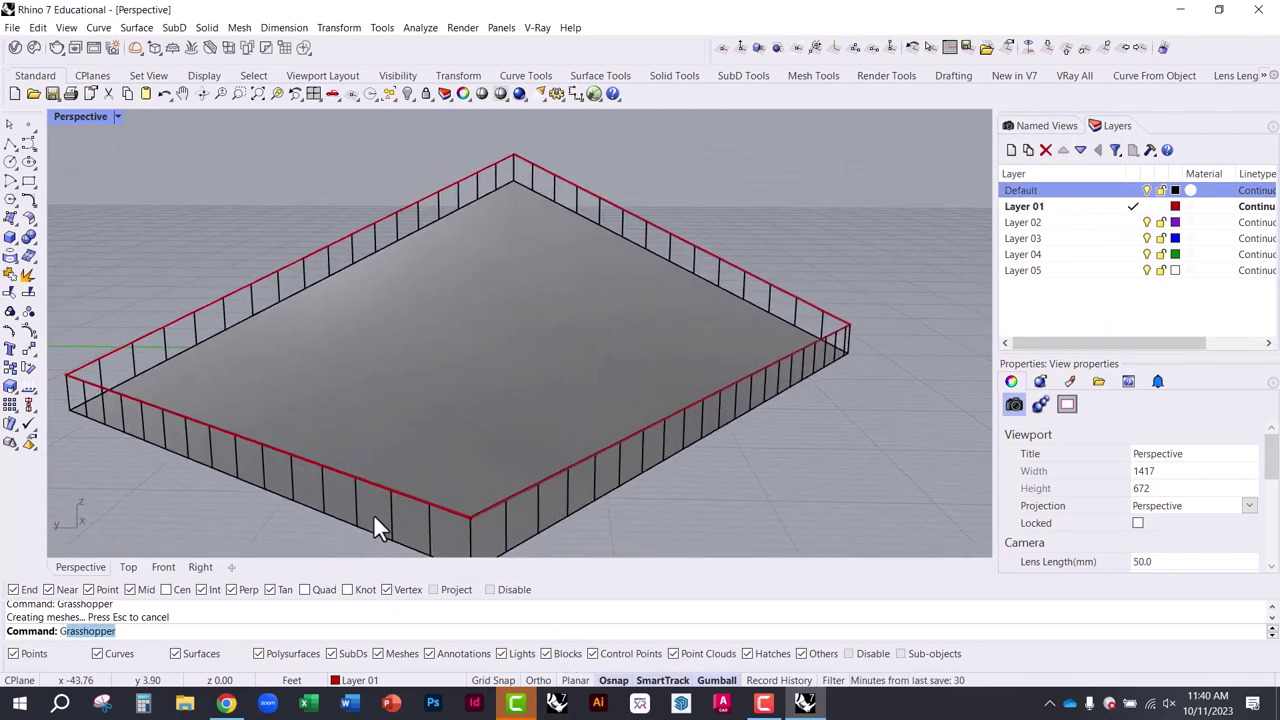
{"action": "key", "text": "Return"}
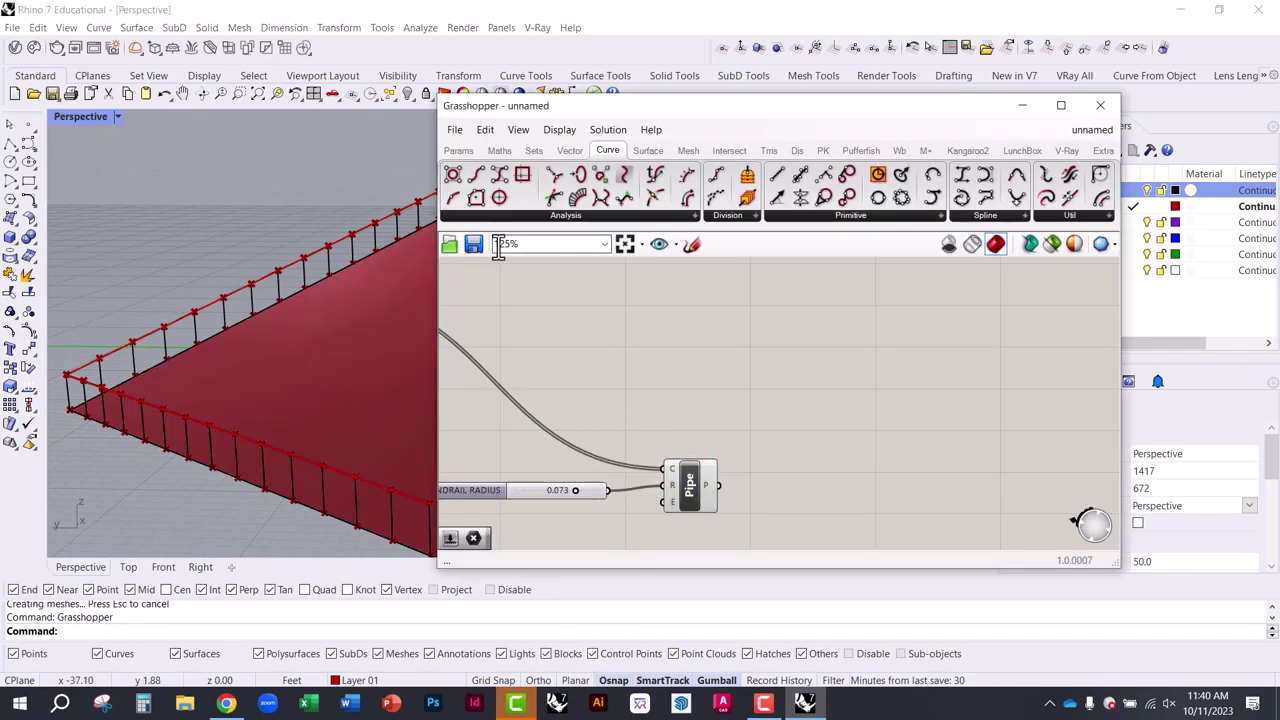
{"action": "left_click", "coordinate": [474, 246]}
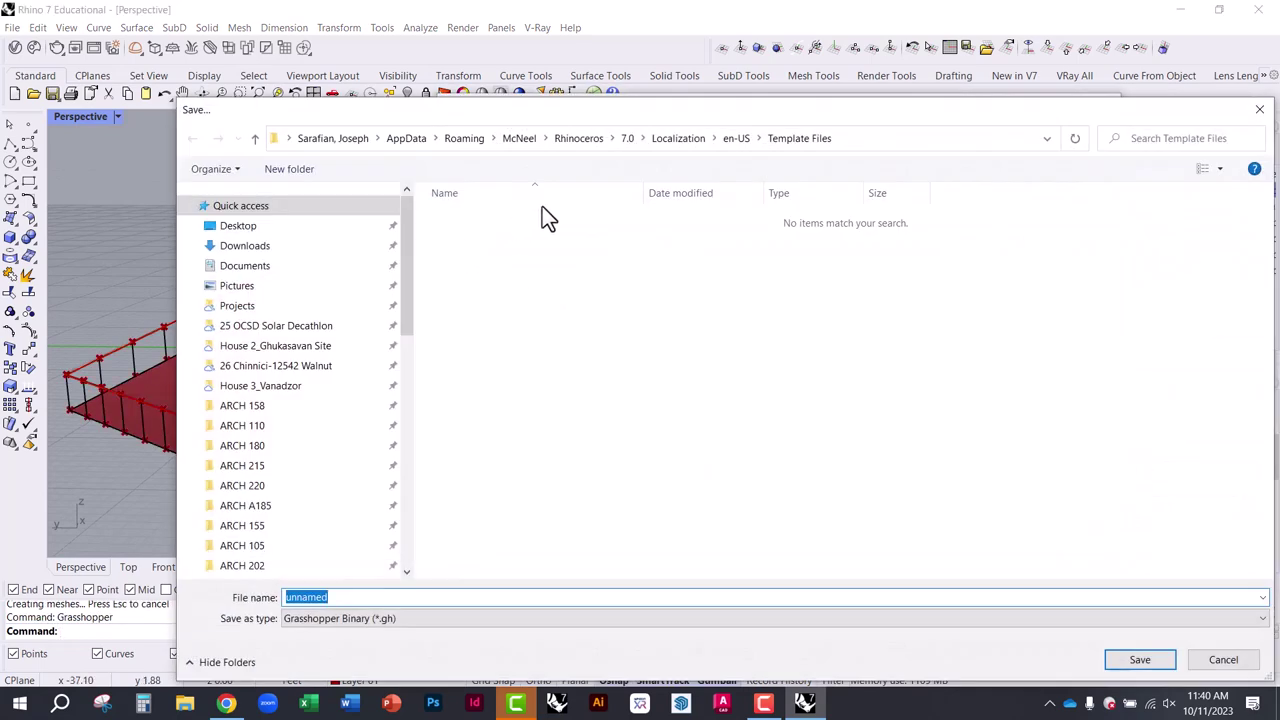
{"action": "left_click", "coordinate": [258, 226]}
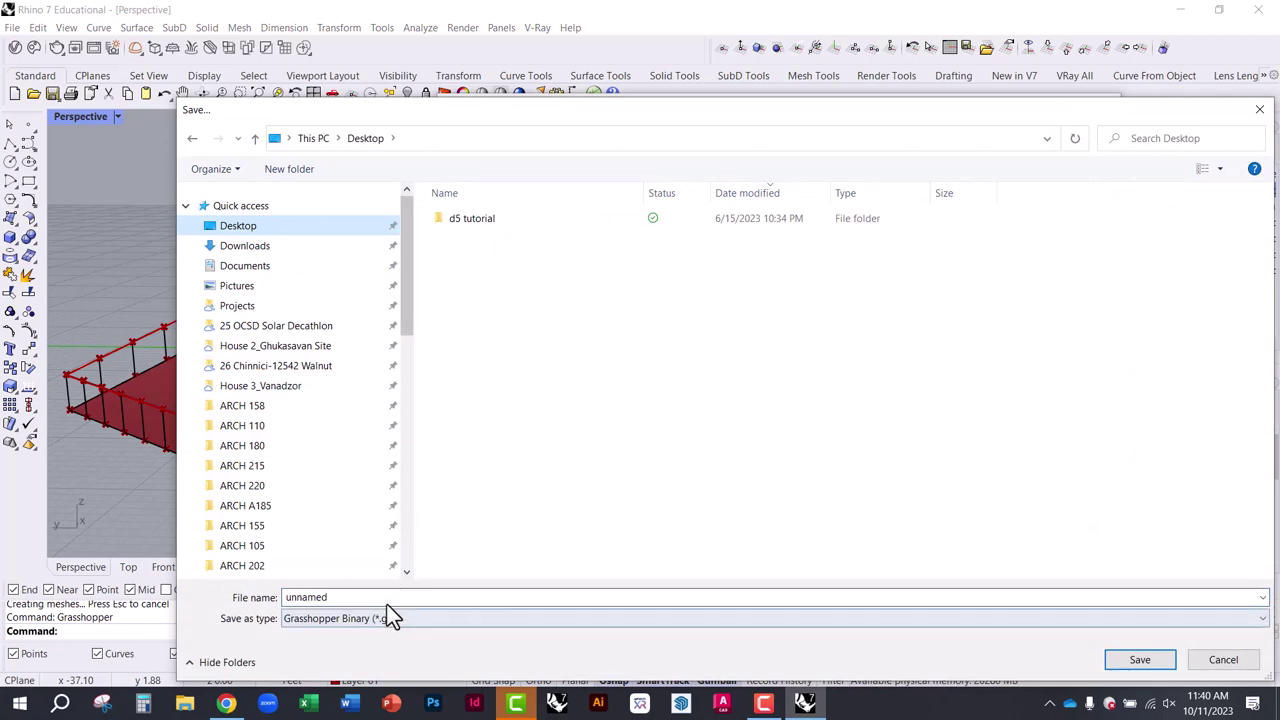
{"action": "type", "text": "GH HAN"}
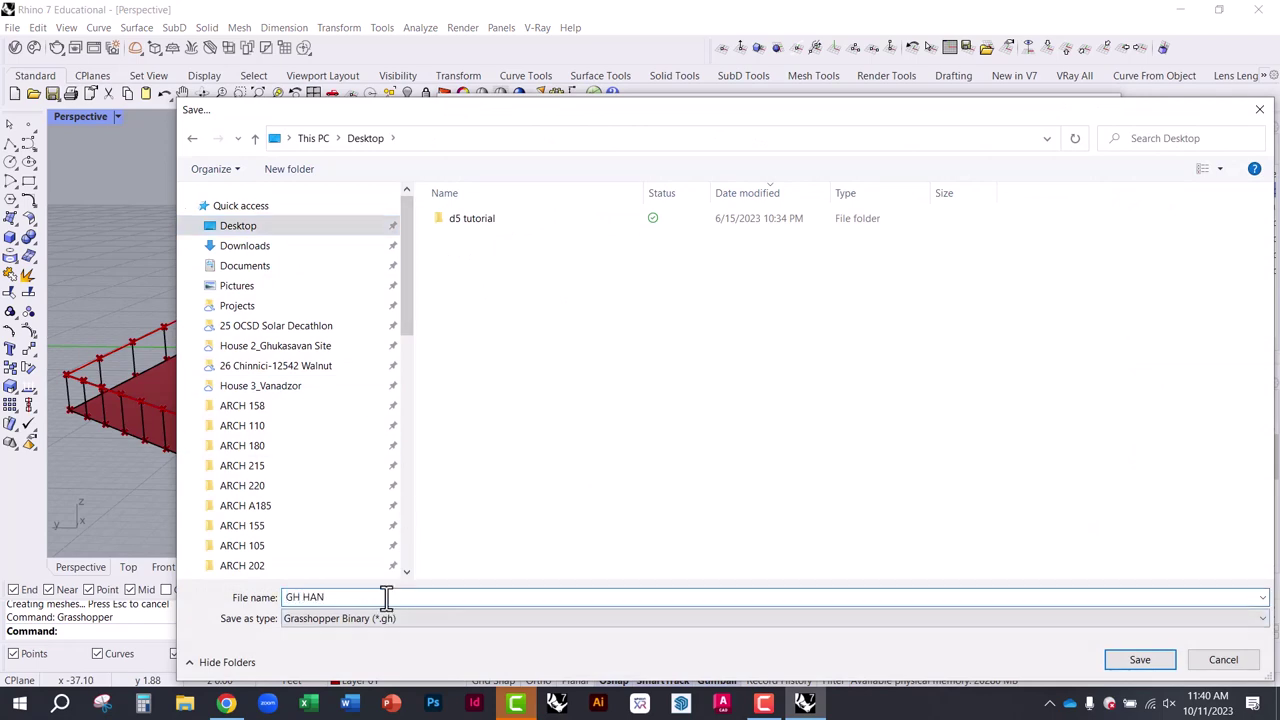
{"action": "type", "text": "DRAIL"}
{"action": "key", "text": "Return"}
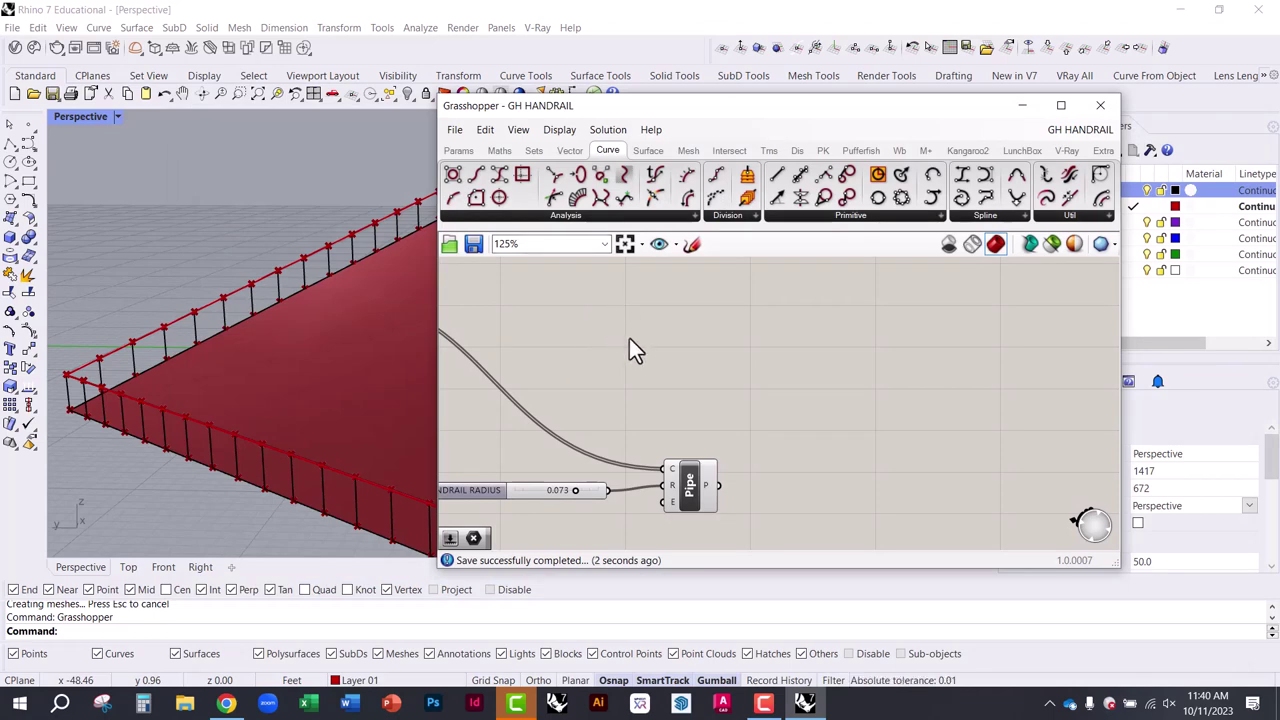
Close Grasshopper and save the Rhino model to the Desktop as GH HANDRAIL
{"action": "left_click", "coordinate": [1100, 105]}
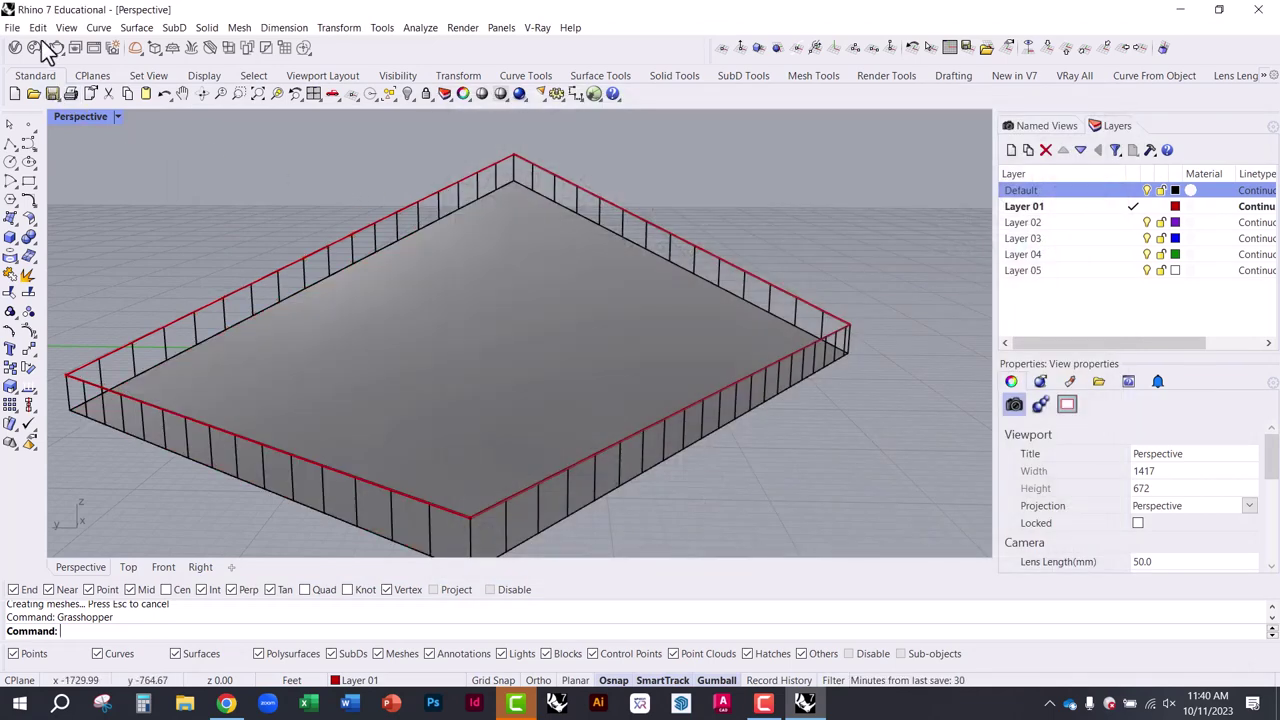
{"action": "left_click", "coordinate": [52, 94]}
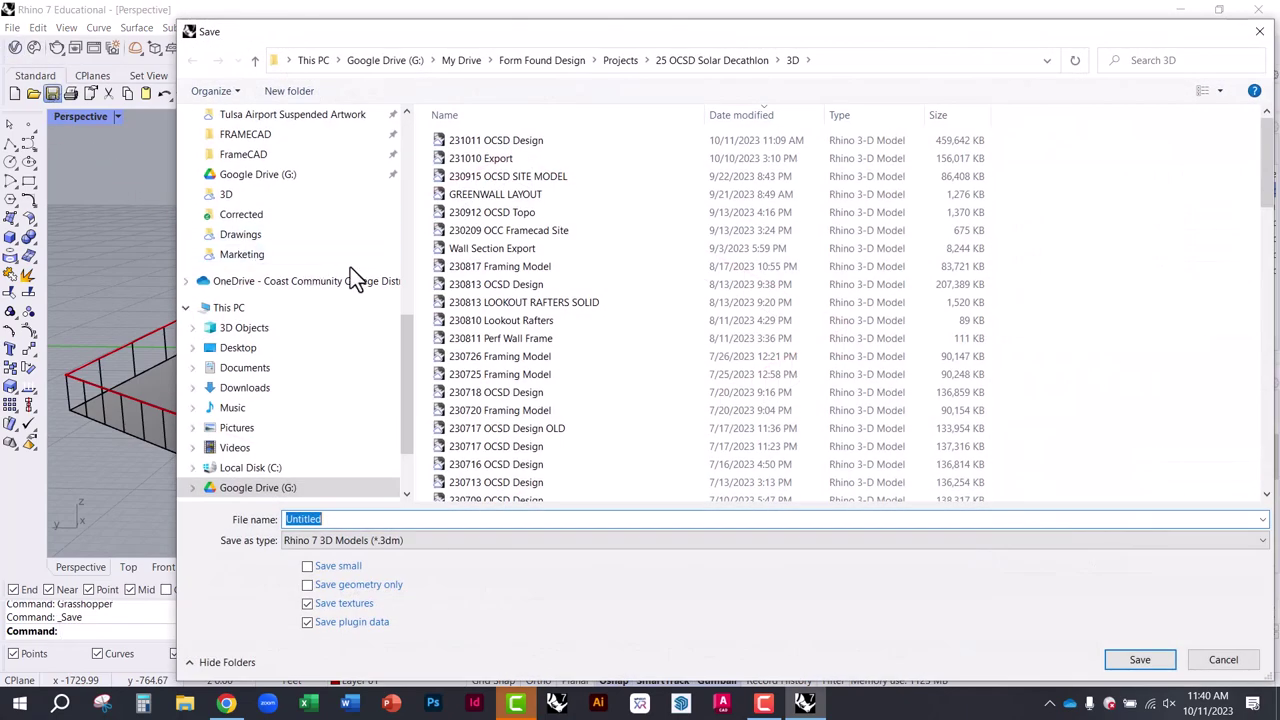
{"action": "scroll", "coordinate": [230, 165], "scroll_direction": "up", "scroll_amount": 10}
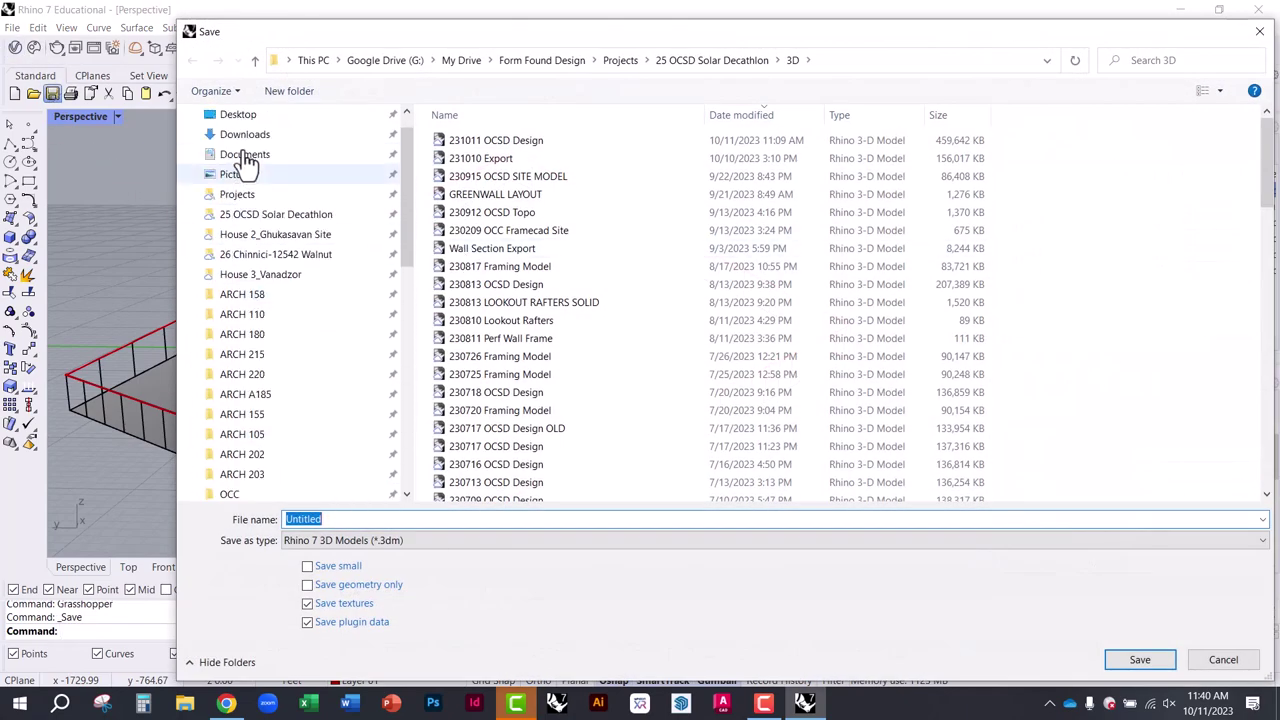
{"action": "left_click", "coordinate": [245, 168]}
{"action": "left_click", "coordinate": [240, 148]}
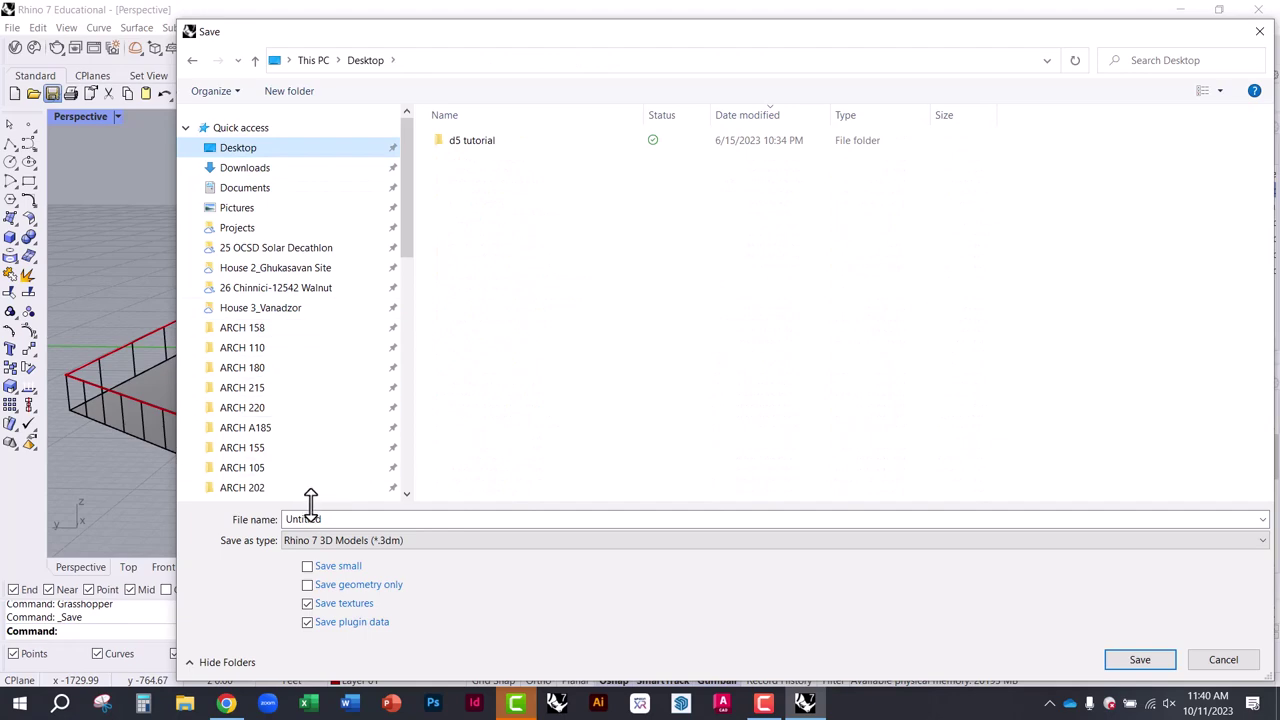
{"action": "type", "text": "GH HANDRAIL"}
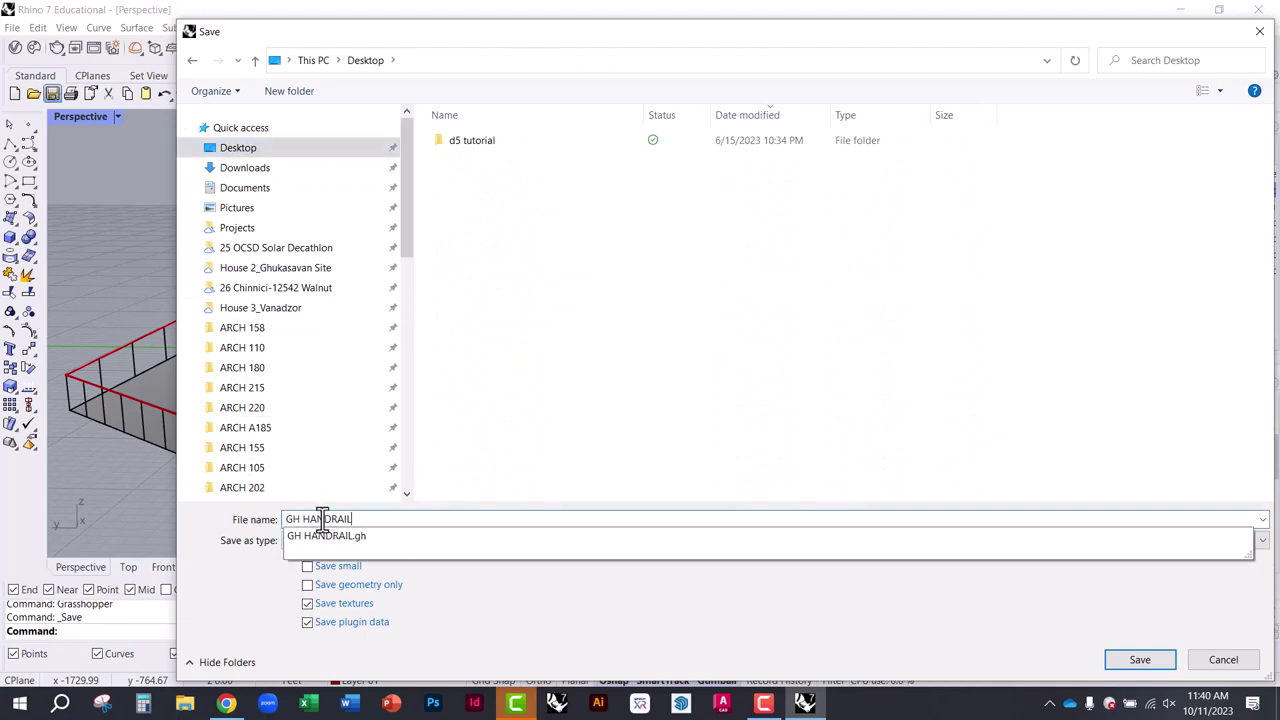
{"action": "key", "text": "Return"}
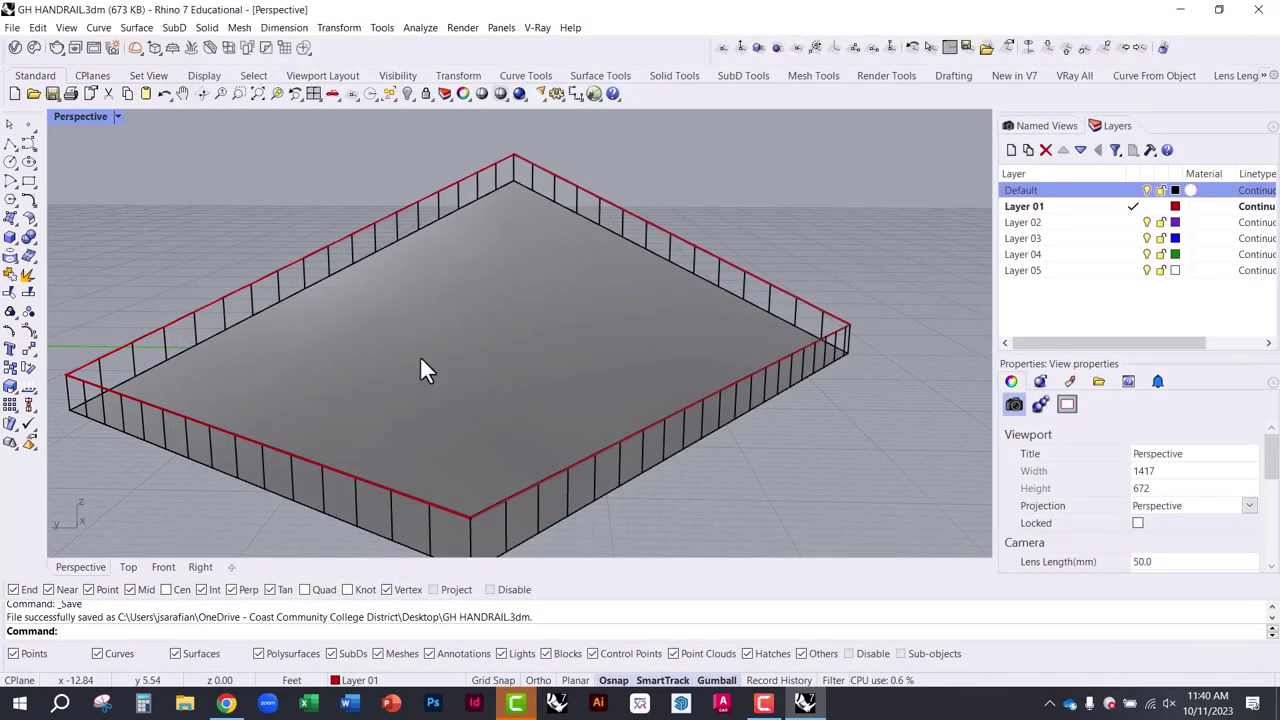
Start a new Rhino model from the selected Objects - Feet template and maximize the Perspective viewport
{"action": "scroll", "coordinate": [210, 294], "scroll_direction": "down", "scroll_amount": 3}
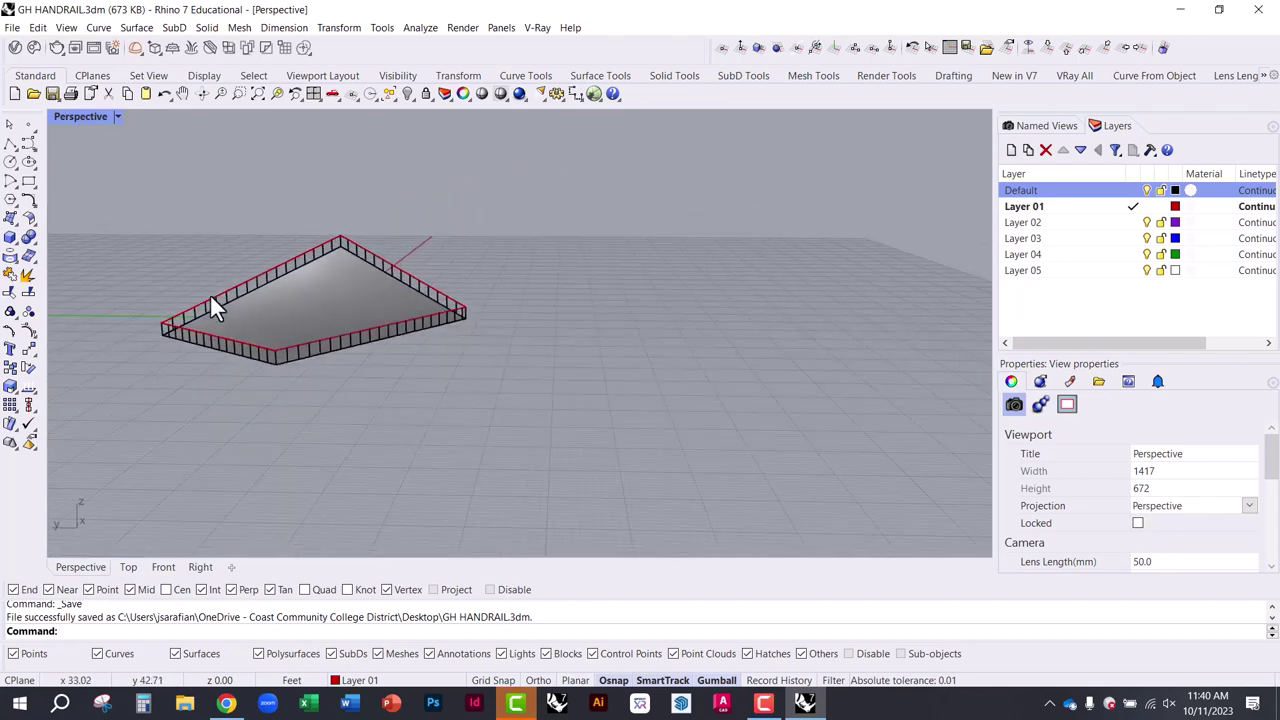
{"action": "right_click_drag", "start_coordinate": [210, 294], "coordinate": [116, 126]}
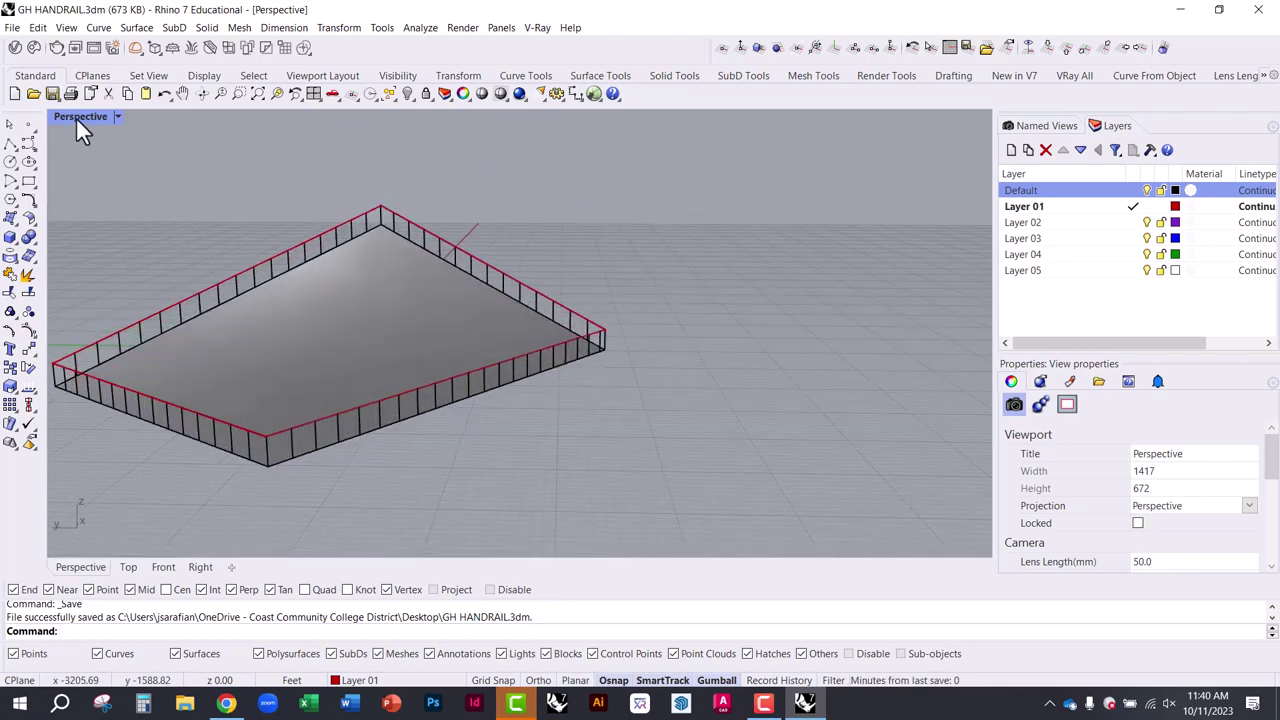
{"action": "left_click", "coordinate": [15, 93]}
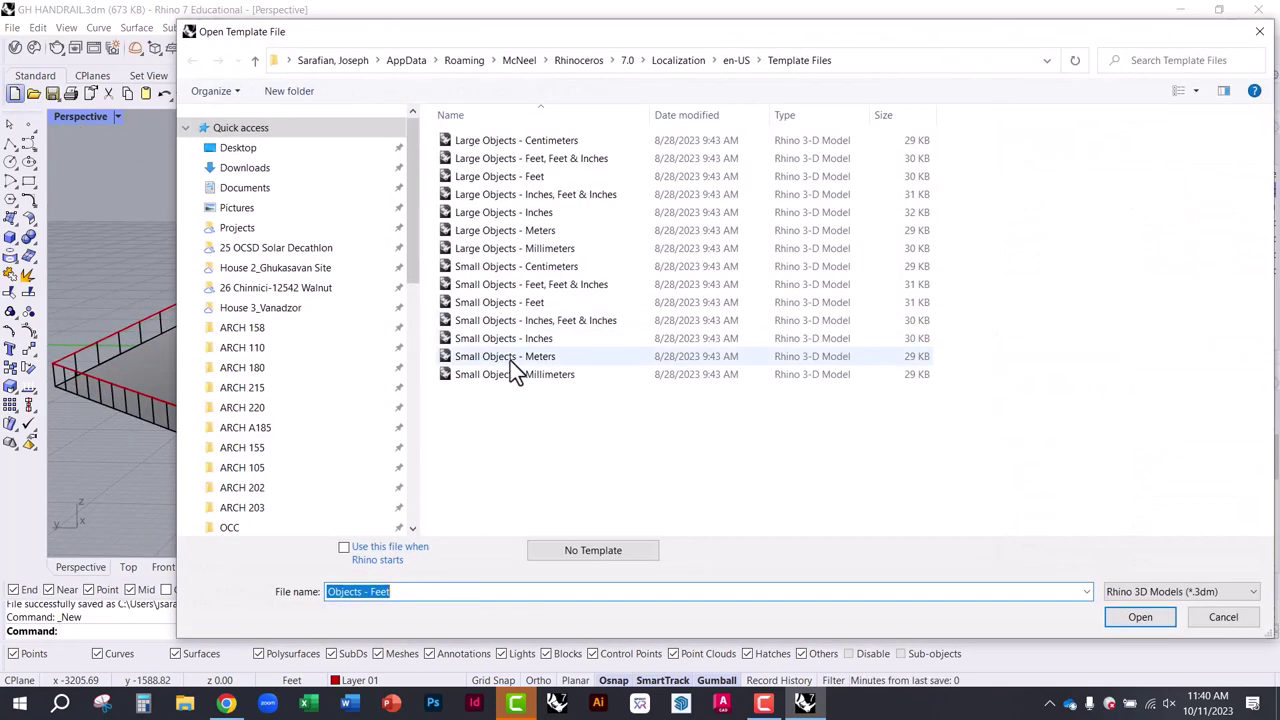
{"action": "left_click", "coordinate": [1120, 620]}
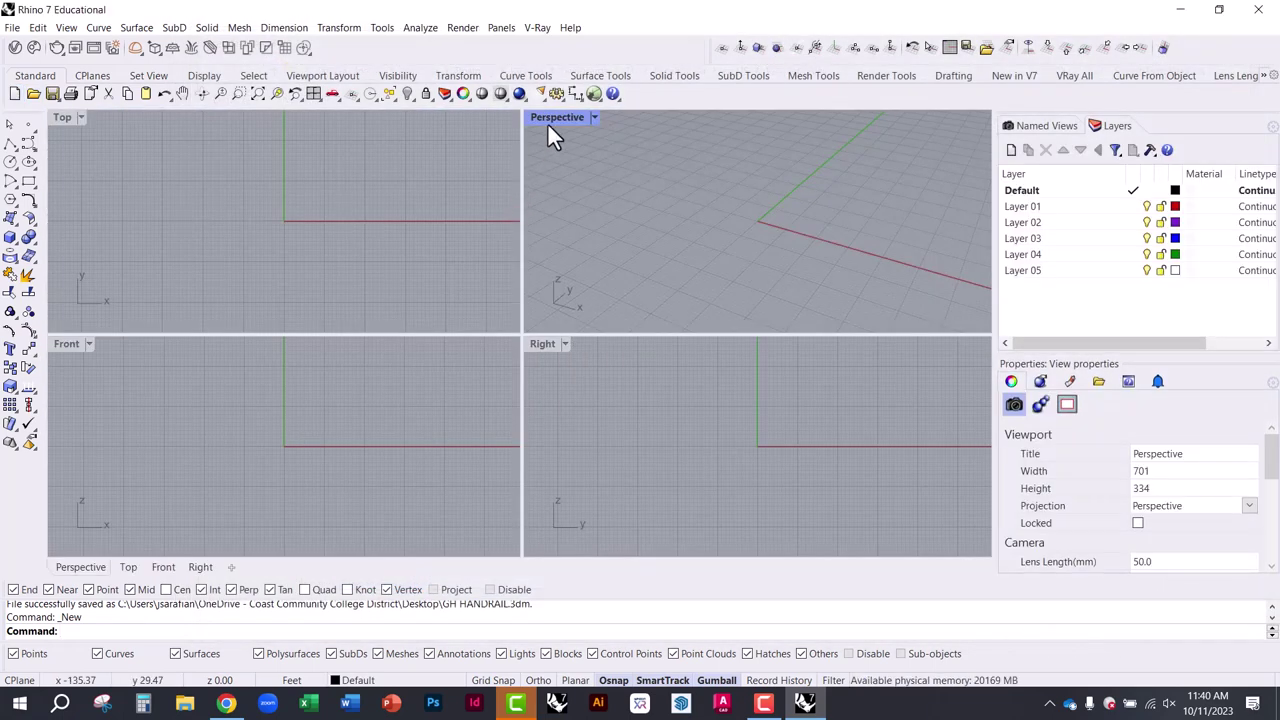
{"action": "double_click", "coordinate": [549, 122]}
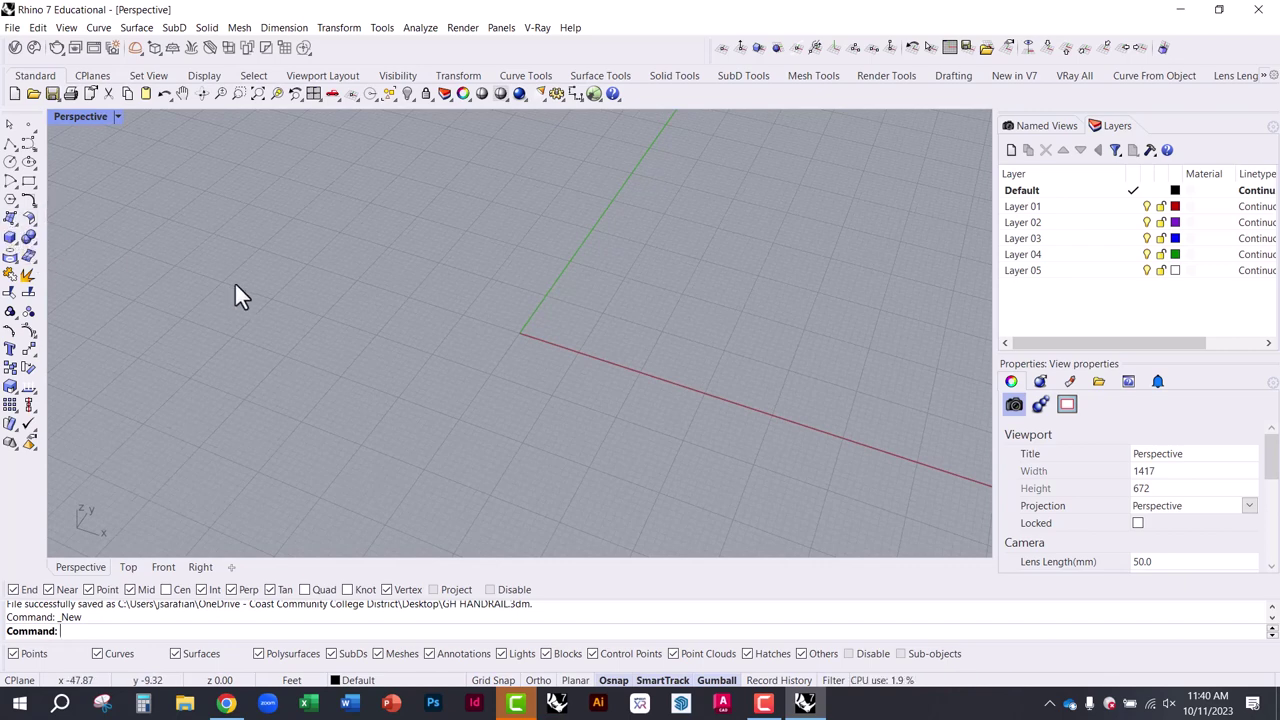
Draw a rectangular plane surface on the construction plane near the origin with the Plane command
{"action": "type", "text": "Plane"}
{"action": "key", "text": "Return"}
{"action": "left_click", "coordinate": [394, 216]}
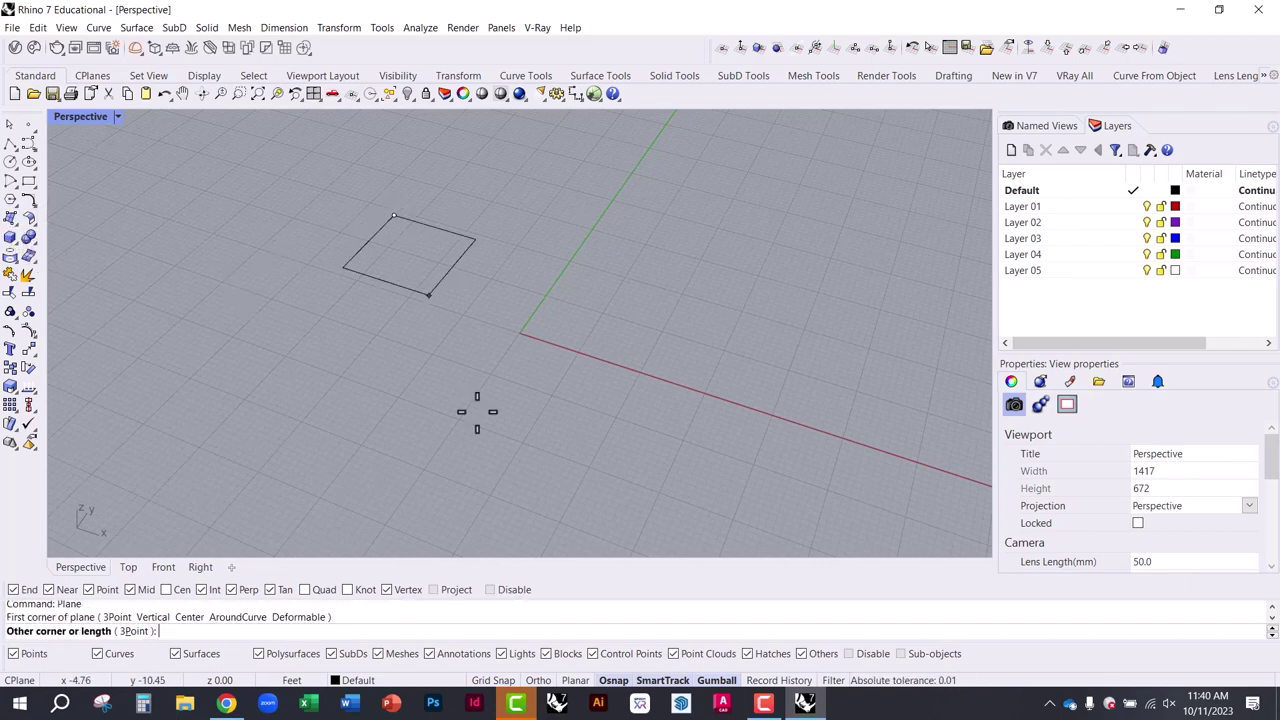
{"action": "left_click", "coordinate": [640, 510]}
{"action": "scroll", "coordinate": [440, 390], "scroll_direction": "down", "scroll_amount": 3}
Tilt the plane with the gumball's rotation arc, set the Perspective viewport to Shaded, and deselect the surface
{"action": "left_click", "coordinate": [474, 357]}
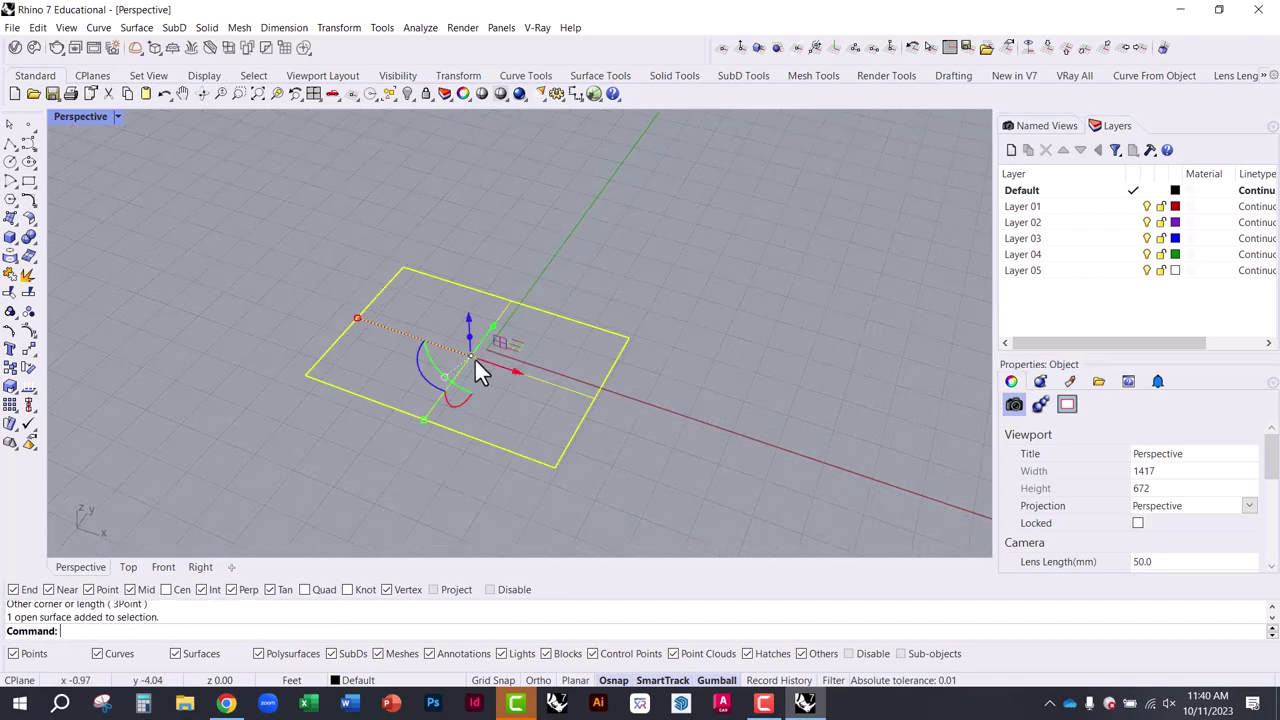
{"action": "left_click_drag", "start_coordinate": [434, 370], "coordinate": [261, 266]}
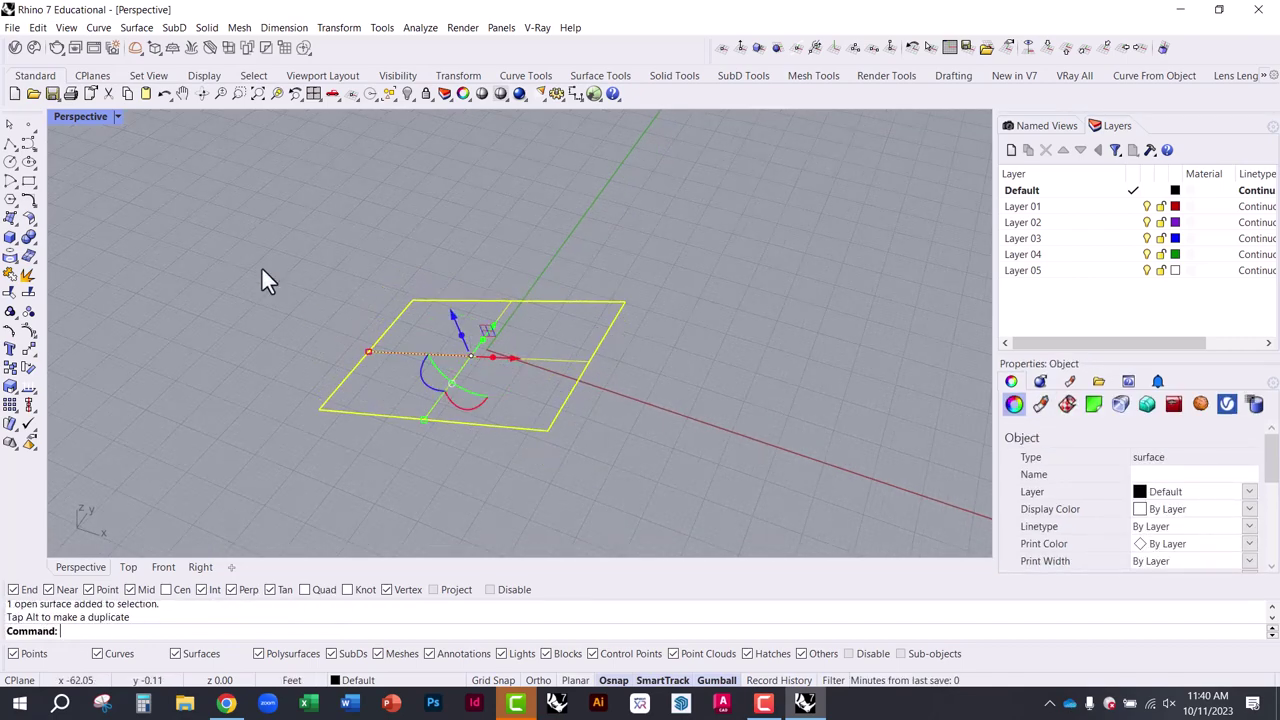
{"action": "left_click", "coordinate": [76, 117]}
{"action": "left_click", "coordinate": [92, 188]}
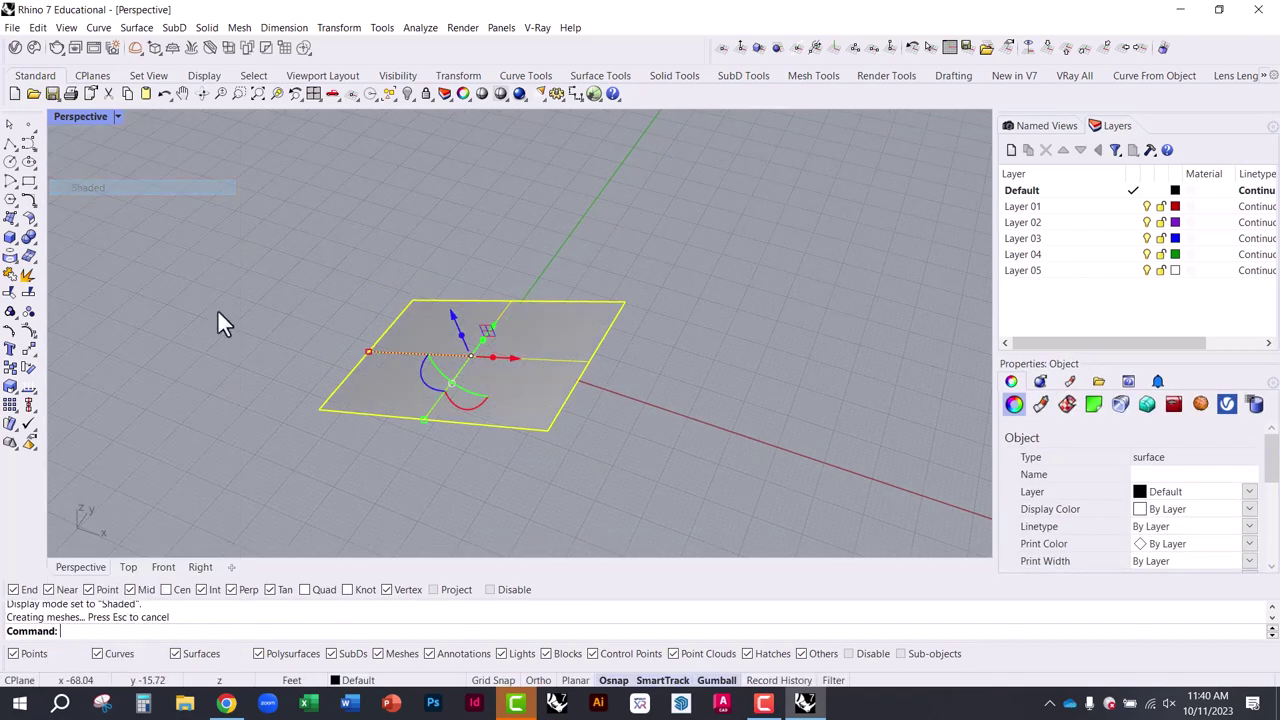
{"action": "left_click", "coordinate": [244, 296]}
Reopen the GH HANDRAIL definition in Grasshopper and bring the Srf parameter feeding DeBrep into view beside the tilted plane
{"action": "type", "text": "g"}
{"action": "key", "text": "Return"}
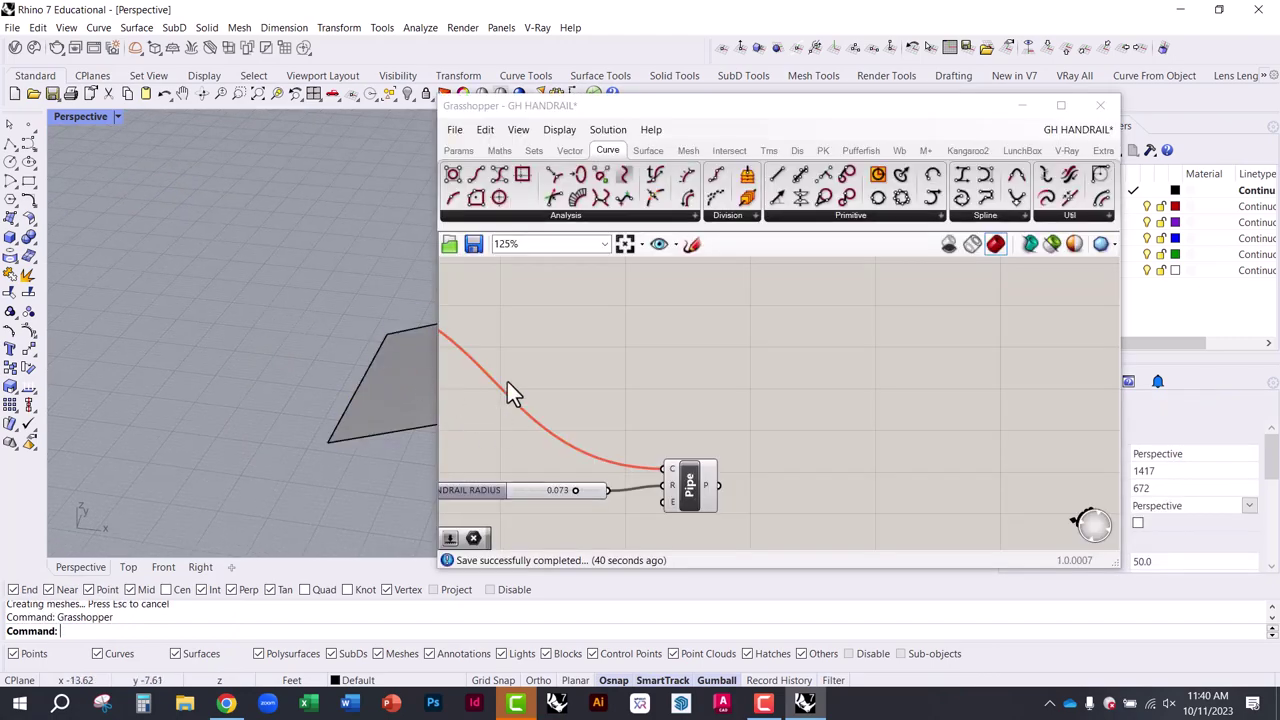
{"action": "scroll", "coordinate": [507, 390], "scroll_direction": "down", "scroll_amount": 3}
{"action": "mouse_move", "coordinate": [694, 391]}
{"action": "right_mouse_down"}
{"action": "mouse_move", "coordinate": [545, 452]}
{"action": "mouse_move", "coordinate": [712, 390]}
{"action": "right_mouse_up"}
{"action": "scroll", "coordinate": [611, 365], "scroll_direction": "up", "scroll_amount": 2}
{"action": "scroll", "coordinate": [716, 400], "scroll_direction": "down", "scroll_amount": 3}
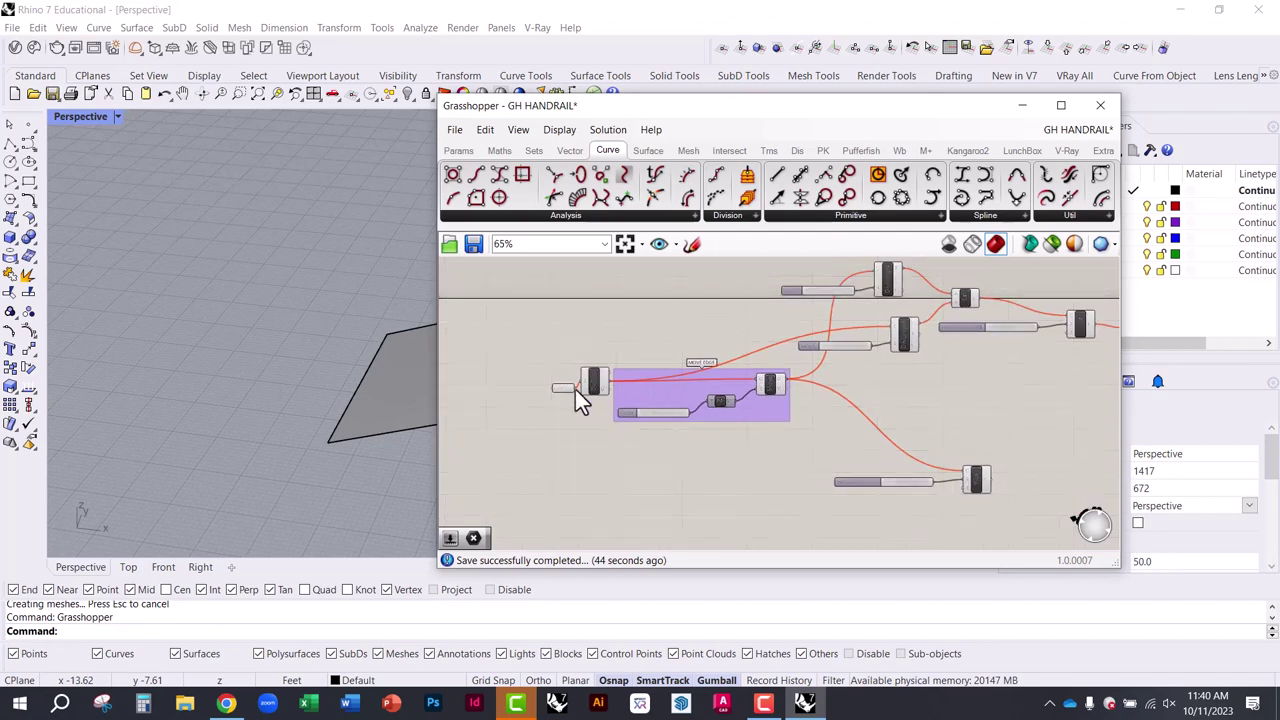
{"action": "scroll", "coordinate": [575, 389], "scroll_direction": "up", "scroll_amount": 4}
{"action": "right_click_drag", "start_coordinate": [383, 395], "coordinate": [356, 384]}
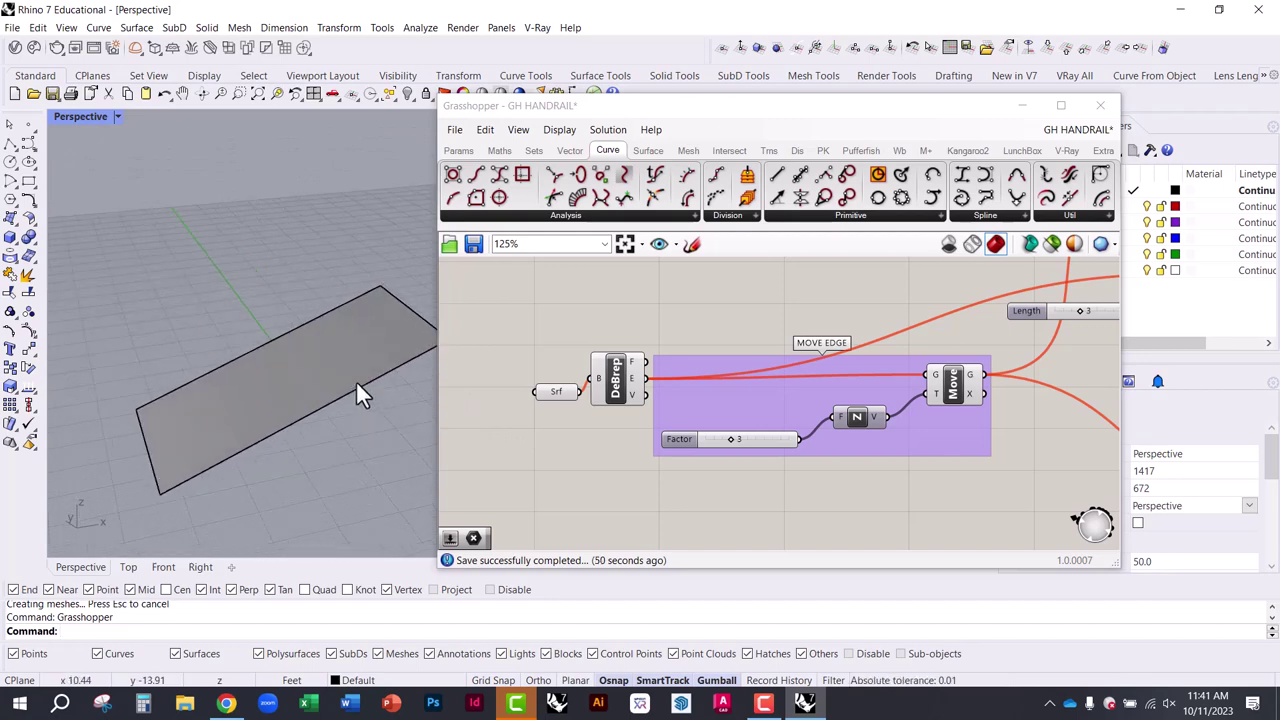
Reference the tilted plane in the Srf parameter so that it drives the railing definition
{"action": "left_click", "coordinate": [556, 393]}
{"action": "left_click_drag", "start_coordinate": [557, 400], "coordinate": [523, 380]}
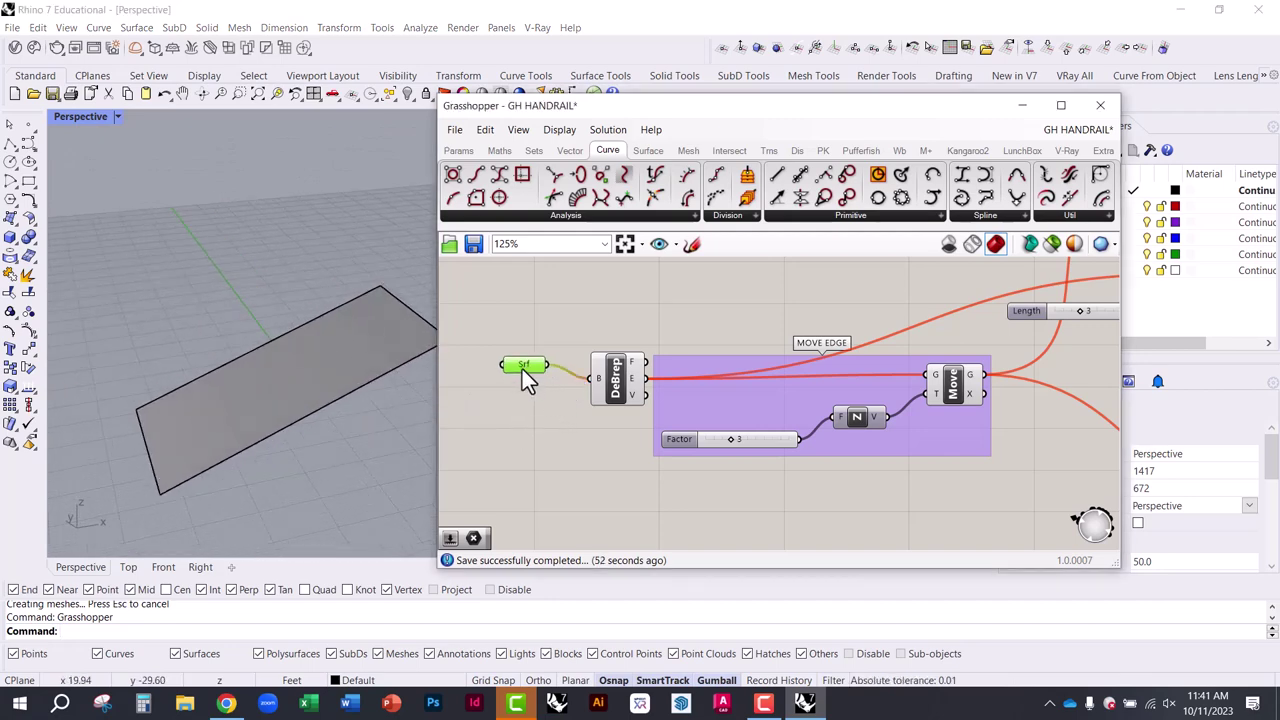
{"action": "right_click", "coordinate": [527, 380]}
{"action": "left_click", "coordinate": [560, 566]}
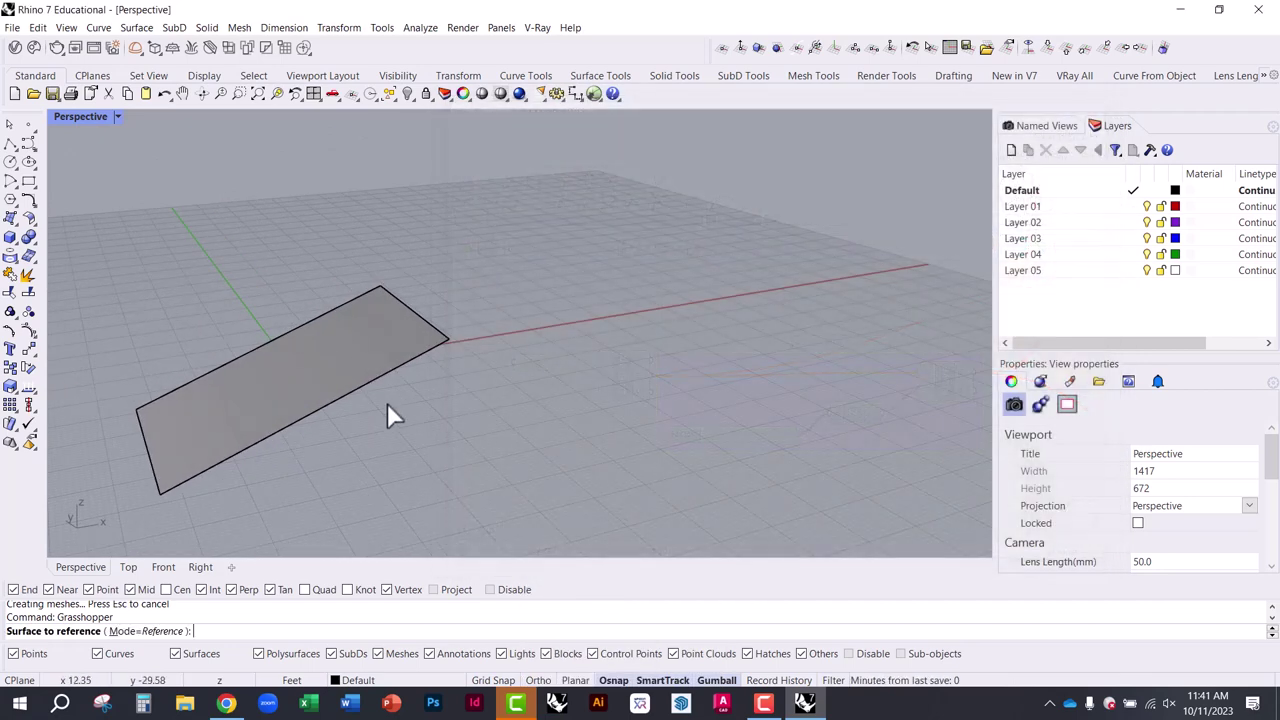
{"action": "left_click", "coordinate": [391, 413]}
{"action": "right_click_drag", "start_coordinate": [391, 374], "coordinate": [401, 315]}
{"action": "scroll", "coordinate": [379, 341], "scroll_direction": "down", "scroll_amount": 4}
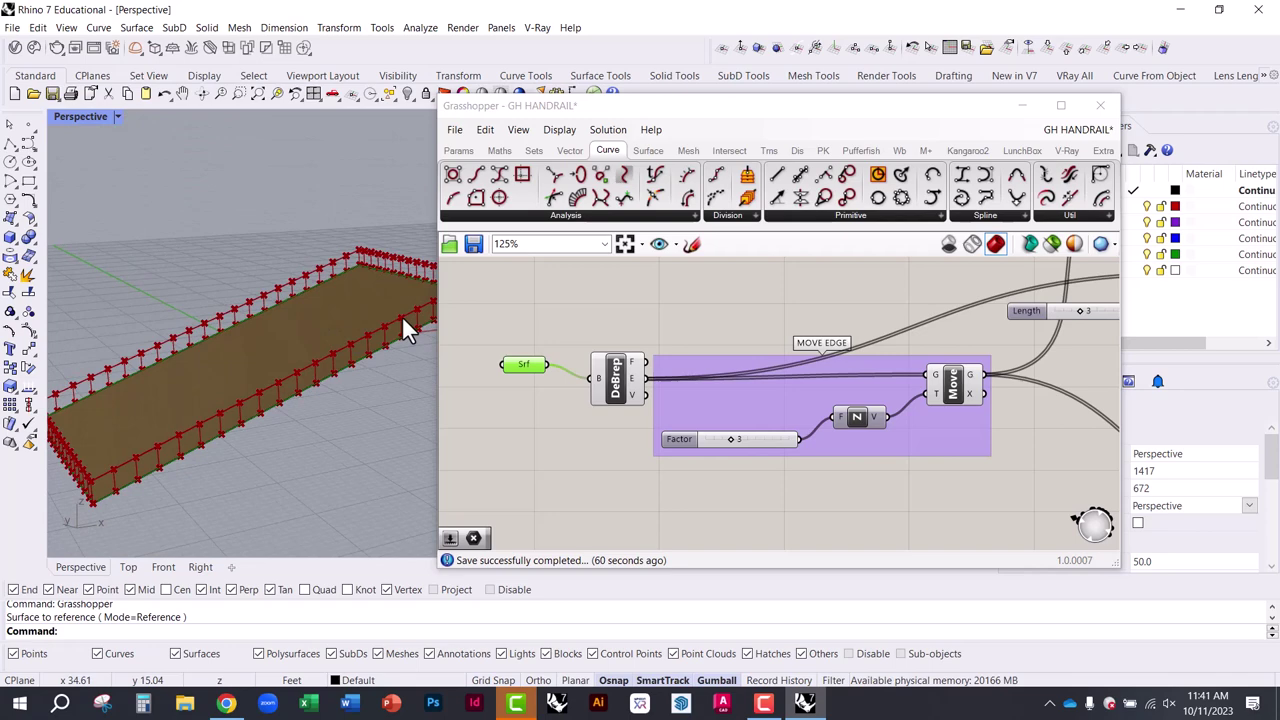
Narrow the Grasshopper window to expose more of the model, and line up the Srf parameter with DeBrep's input
{"action": "left_click", "coordinate": [455, 322]}
{"action": "left_click_drag", "start_coordinate": [439, 315], "coordinate": [604, 355]}
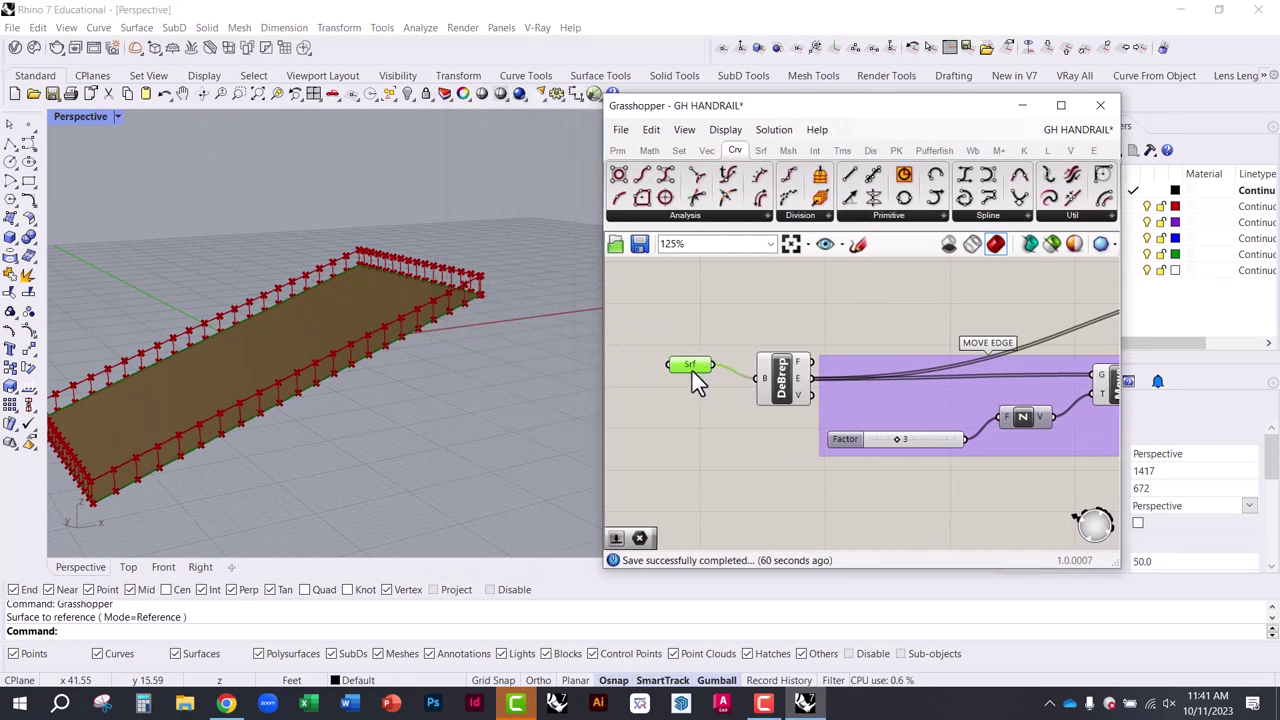
{"action": "left_click_drag", "start_coordinate": [692, 371], "coordinate": [706, 385]}
{"action": "right_click_drag", "start_coordinate": [350, 330], "coordinate": [433, 333]}
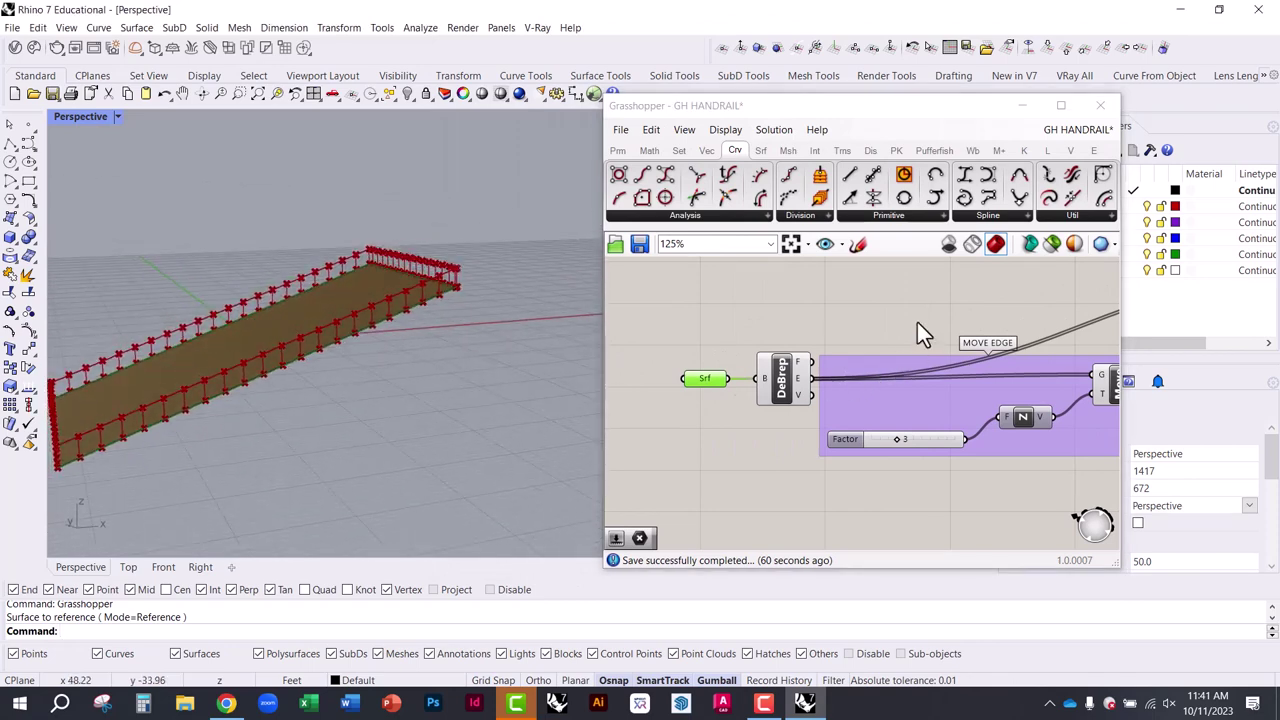
Enlarge the Grasshopper window vertically to show the Pipe and Group components, and save the GH HANDRAIL definition
{"action": "right_click_drag", "start_coordinate": [917, 322], "coordinate": [666, 354]}
{"action": "scroll", "coordinate": [666, 354], "scroll_direction": "down", "scroll_amount": 3}
{"action": "left_click_drag", "start_coordinate": [903, 569], "coordinate": [902, 712]}
{"action": "right_click_drag", "start_coordinate": [875, 390], "coordinate": [783, 445]}
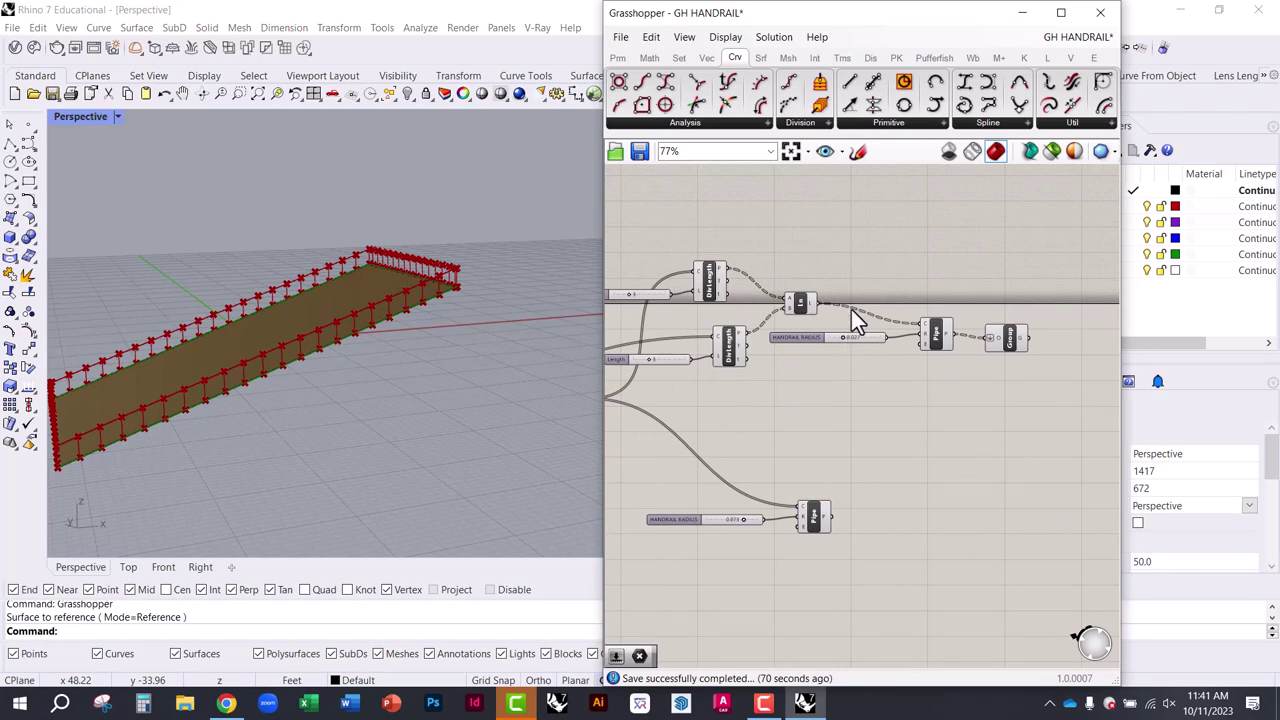
{"action": "left_click", "coordinate": [638, 152]}
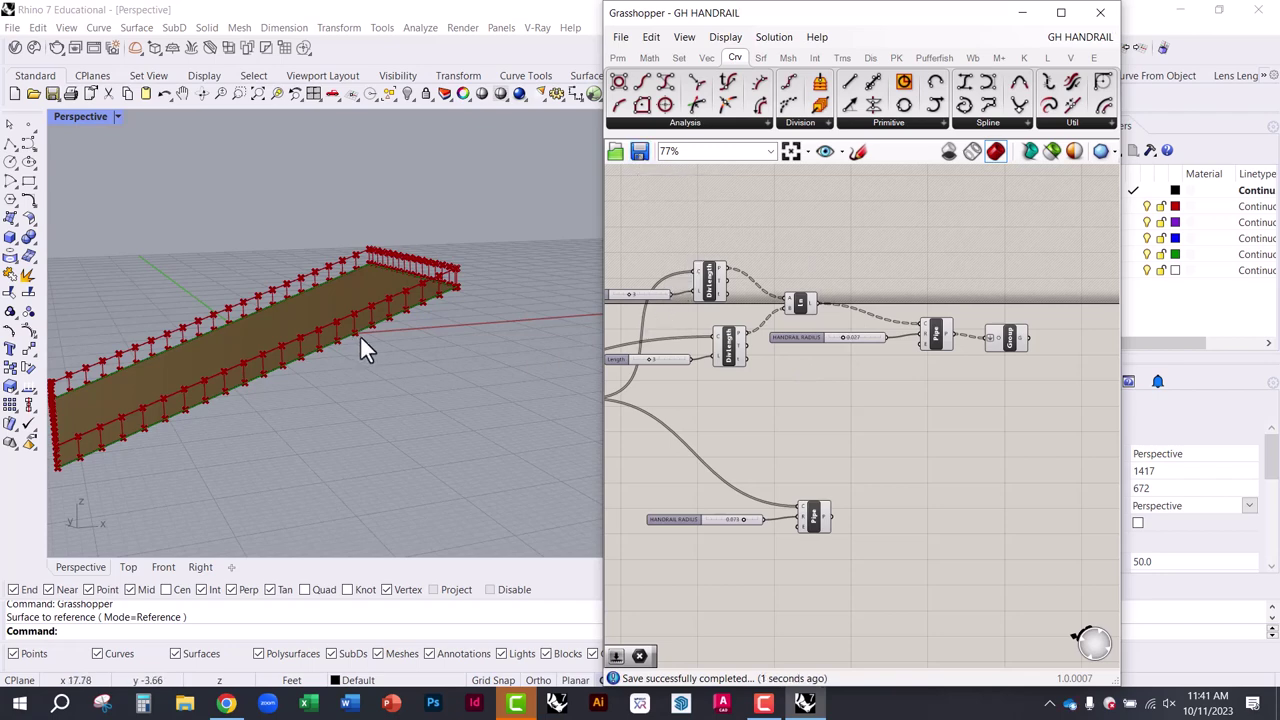
Bake the post Group and the handrail Pipe together onto the Default layer, and close Grasshopper
{"action": "right_click_drag", "start_coordinate": [360, 335], "coordinate": [490, 312]}
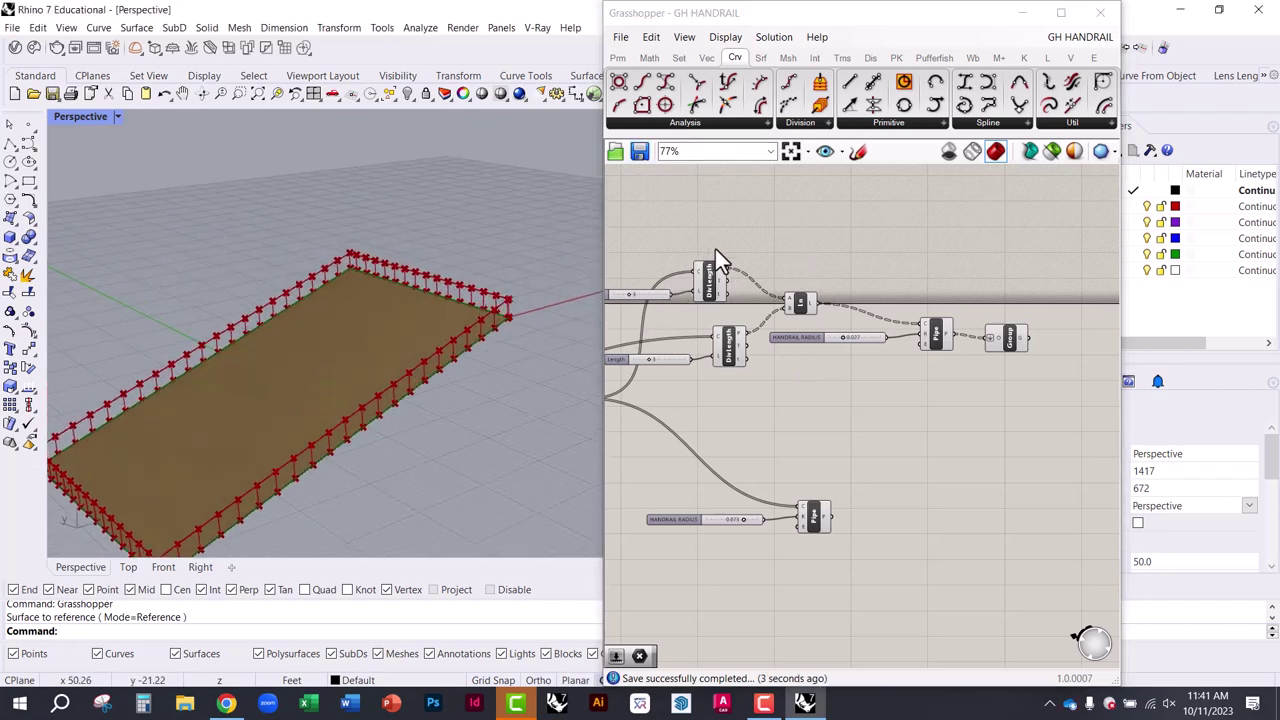
{"action": "right_click_drag", "start_coordinate": [1020, 328], "coordinate": [909, 335]}
{"action": "left_click", "coordinate": [900, 336]}
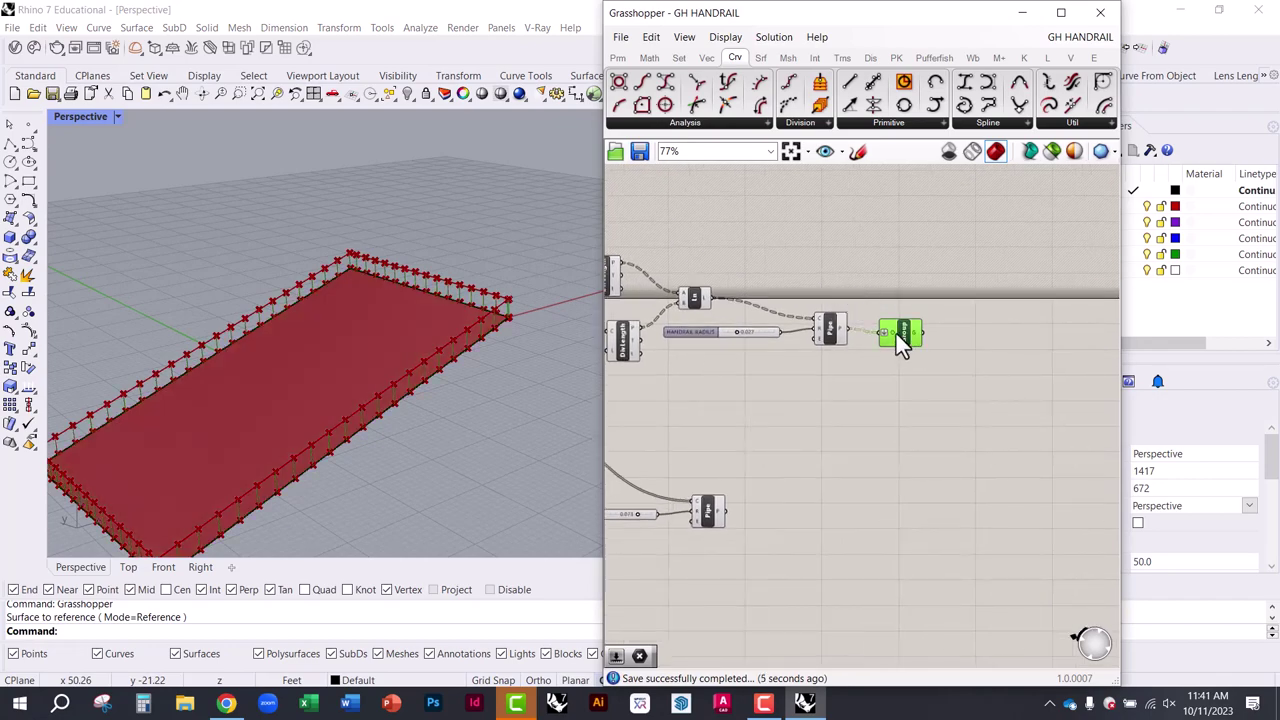
{"action": "left_click", "coordinate": [707, 512], "text": "shift"}
{"action": "middle_click", "coordinate": [778, 443]}
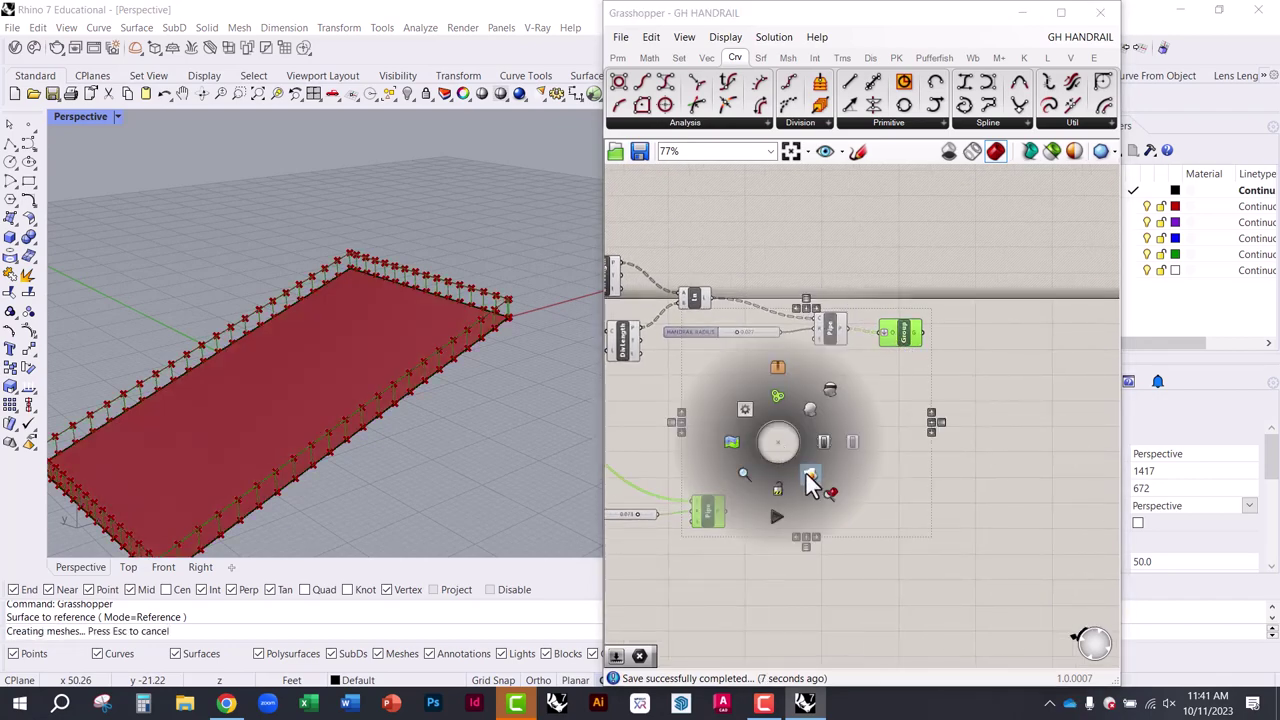
{"action": "left_click", "coordinate": [811, 480]}
{"action": "left_click", "coordinate": [979, 405]}
{"action": "left_click", "coordinate": [1100, 12]}
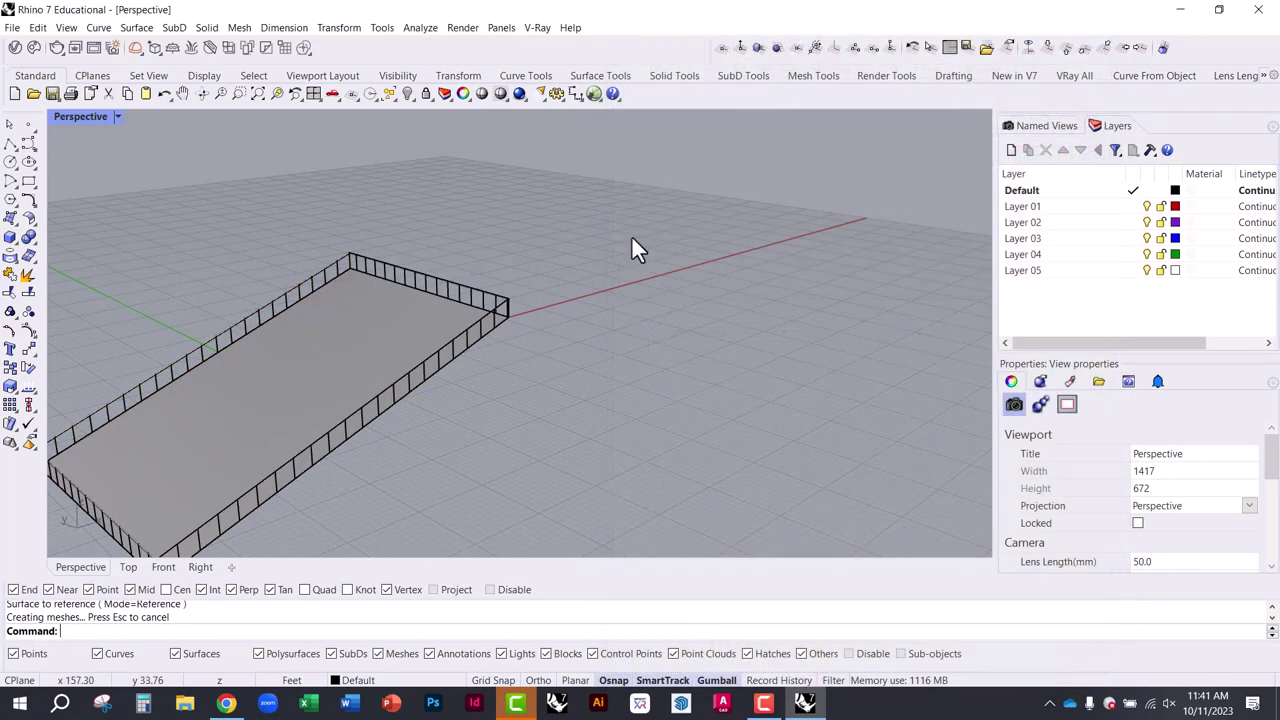
{"action": "scroll", "coordinate": [457, 334], "scroll_direction": "up", "scroll_amount": 5}
{"action": "right_click_drag", "start_coordinate": [457, 334], "coordinate": [631, 329], "text": "shift"}
{"action": "scroll", "coordinate": [766, 223], "scroll_direction": "down", "scroll_amount": 6}
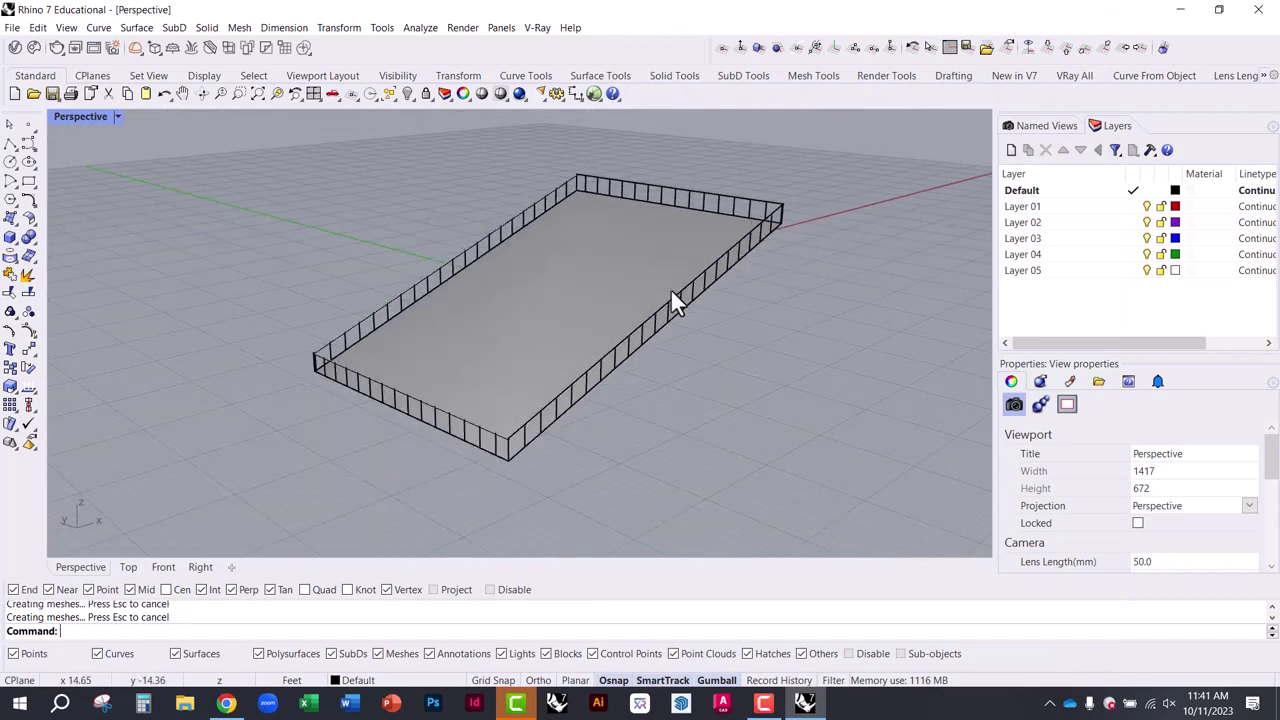
{"action": "scroll", "coordinate": [588, 408], "scroll_direction": "up", "scroll_amount": 2}
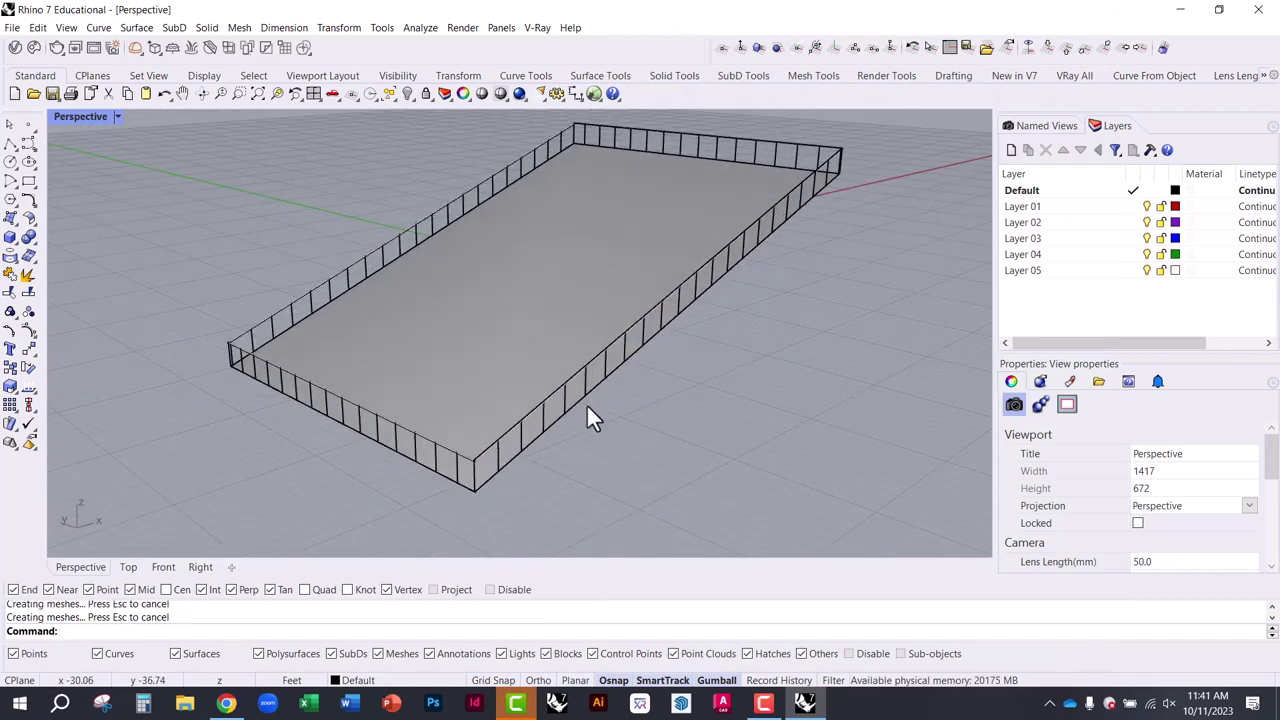
{"action": "left_click", "coordinate": [800, 705]}
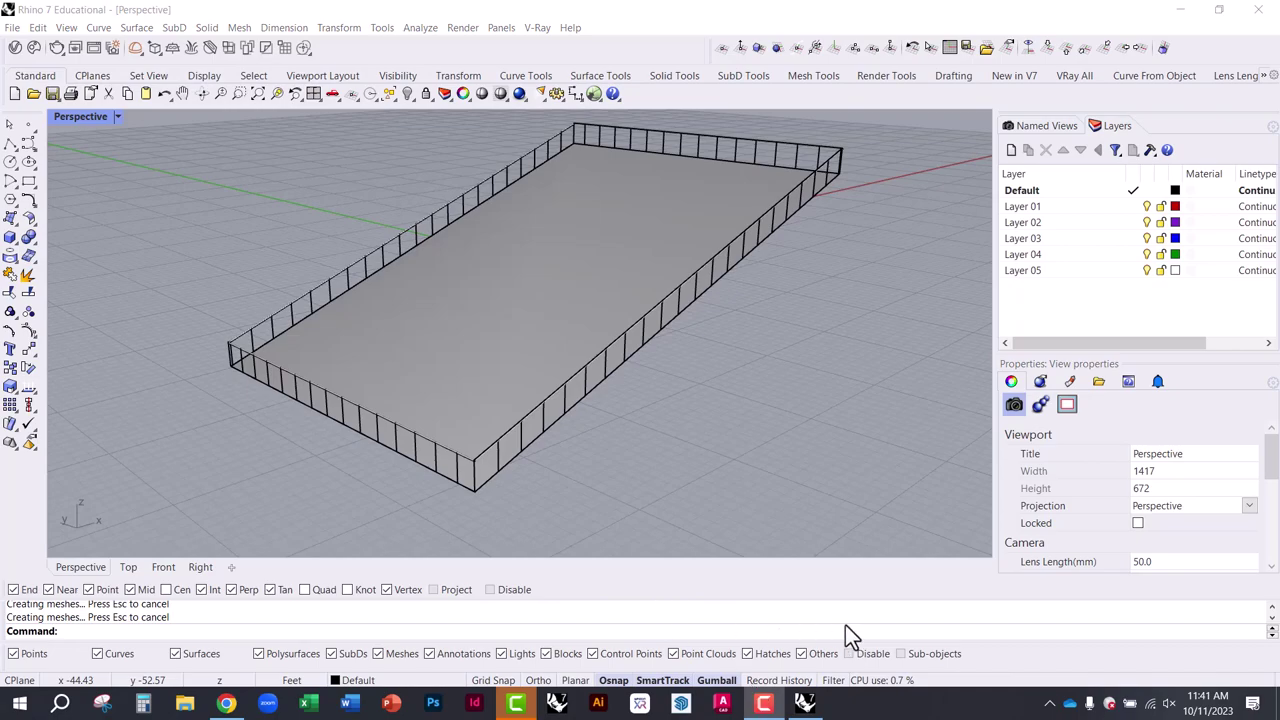